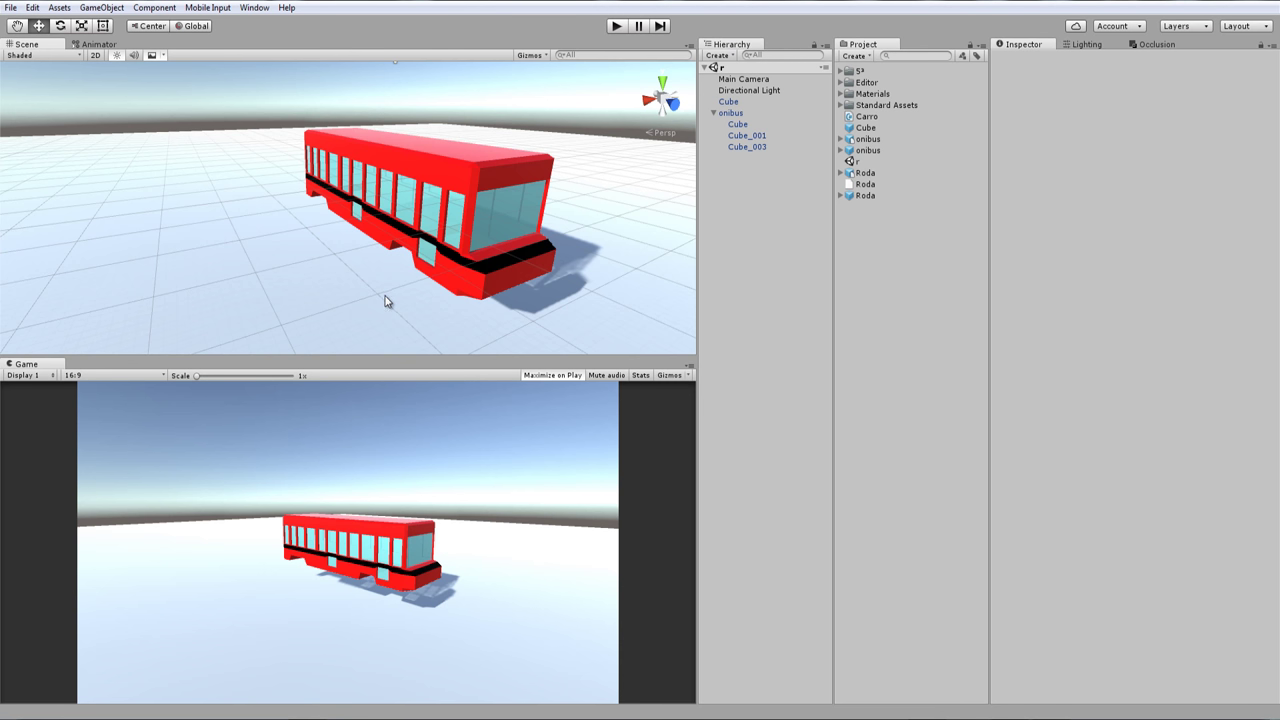
Orbit and zoom the Scene view to a low side angle on the red bus
{"action": "mouse_move", "coordinate": [385, 302]}
{"action": "left_mouse_down", "text": "alt"}
{"action": "mouse_move", "coordinate": [608, 223]}
{"action": "mouse_move", "coordinate": [394, 286]}
{"action": "mouse_move", "coordinate": [317, 283]}
{"action": "mouse_move", "coordinate": [417, 180]}
{"action": "mouse_move", "coordinate": [500, 240]}
{"action": "mouse_move", "coordinate": [406, 309]}
{"action": "mouse_move", "coordinate": [316, 249]}
{"action": "left_mouse_up", "text": "alt"}
{"action": "scroll", "coordinate": [316, 249], "scroll_direction": "up", "scroll_amount": 2}
{"action": "scroll", "coordinate": [316, 249], "scroll_direction": "down", "scroll_amount": 2}
{"action": "scroll", "coordinate": [316, 249], "scroll_direction": "down", "scroll_amount": 1}
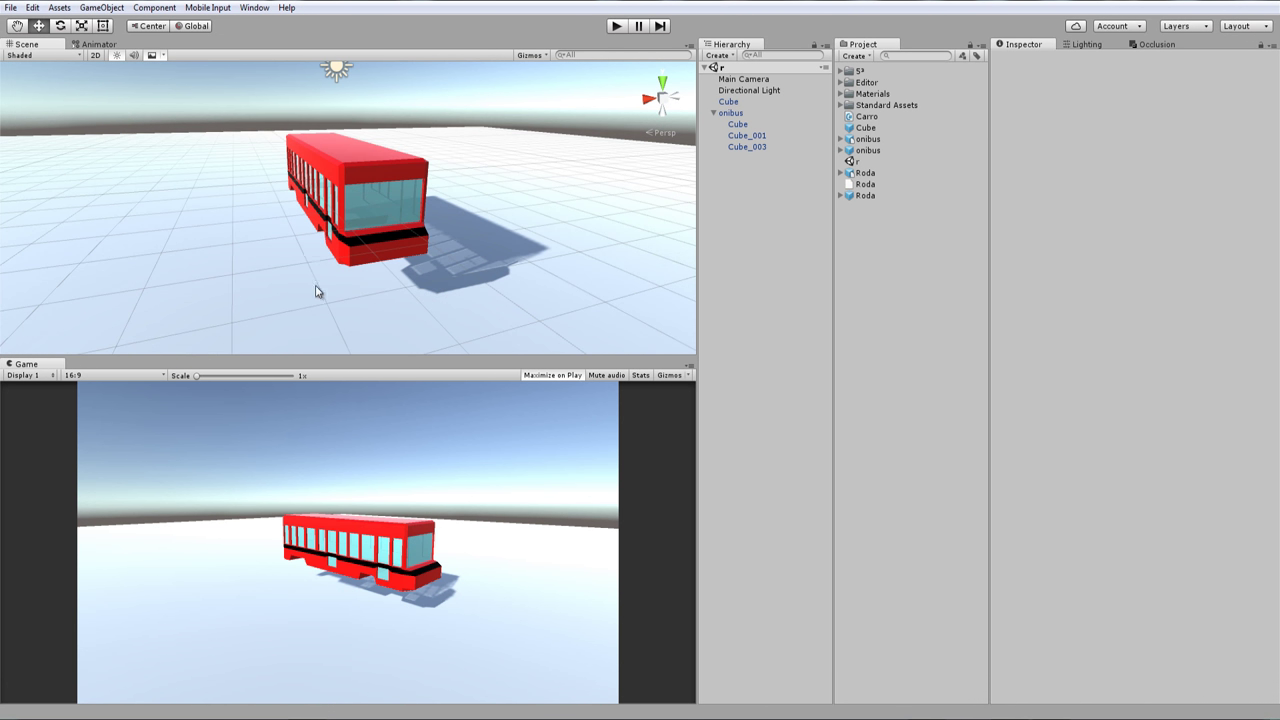
{"action": "mouse_move", "coordinate": [317, 286]}
{"action": "middle_mouse_down"}
{"action": "mouse_move", "coordinate": [443, 217]}
{"action": "mouse_move", "coordinate": [346, 223]}
{"action": "mouse_move", "coordinate": [314, 273]}
{"action": "middle_mouse_up"}
{"action": "mouse_move", "coordinate": [314, 273]}
{"action": "left_mouse_down", "text": "alt"}
{"action": "mouse_move", "coordinate": [366, 297]}
{"action": "mouse_move", "coordinate": [509, 194]}
{"action": "mouse_move", "coordinate": [553, 231]}
{"action": "mouse_move", "coordinate": [420, 251]}
{"action": "mouse_move", "coordinate": [374, 240]}
{"action": "mouse_move", "coordinate": [451, 277]}
{"action": "mouse_move", "coordinate": [509, 234]}
{"action": "mouse_move", "coordinate": [514, 266]}
{"action": "mouse_move", "coordinate": [450, 241]}
{"action": "mouse_move", "coordinate": [549, 283]}
{"action": "mouse_move", "coordinate": [514, 314]}
{"action": "mouse_move", "coordinate": [451, 277]}
{"action": "mouse_move", "coordinate": [473, 285]}
{"action": "left_mouse_up", "text": "alt"}
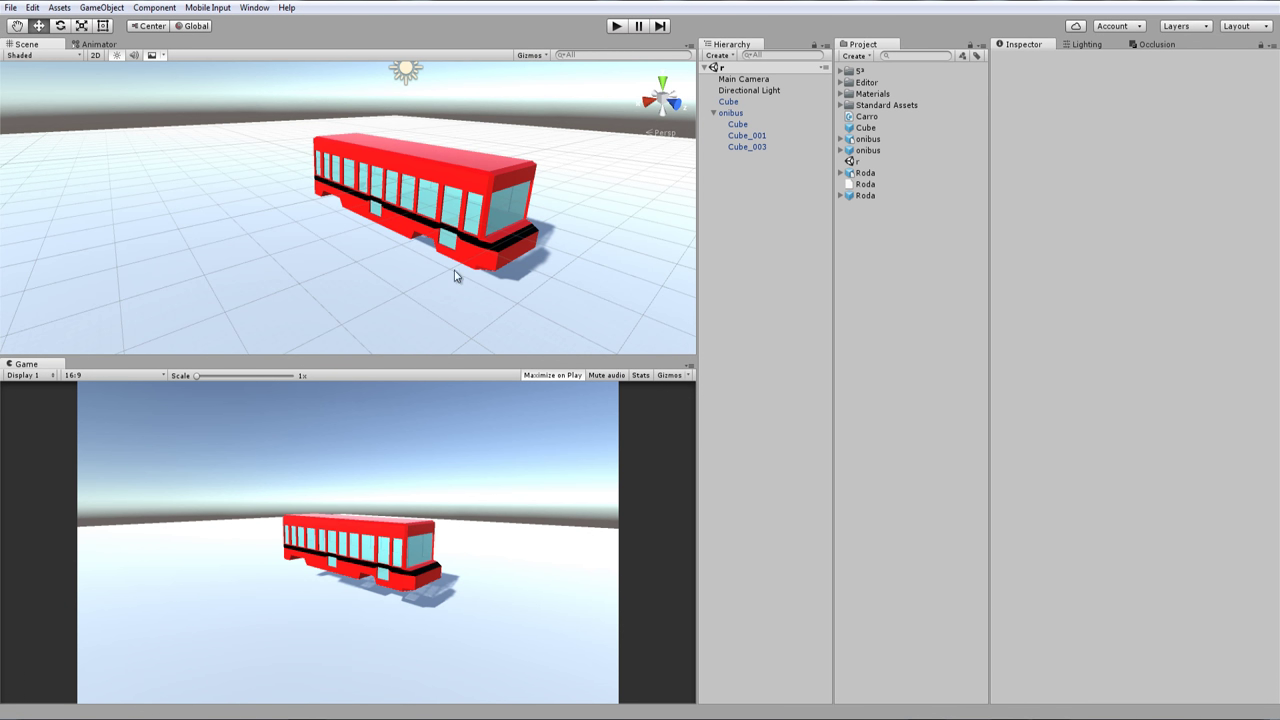
{"action": "mouse_move", "coordinate": [561, 320]}
{"action": "left_mouse_down", "text": "alt"}
{"action": "mouse_move", "coordinate": [555, 279]}
{"action": "mouse_move", "coordinate": [590, 284]}
{"action": "left_mouse_up", "text": "alt"}
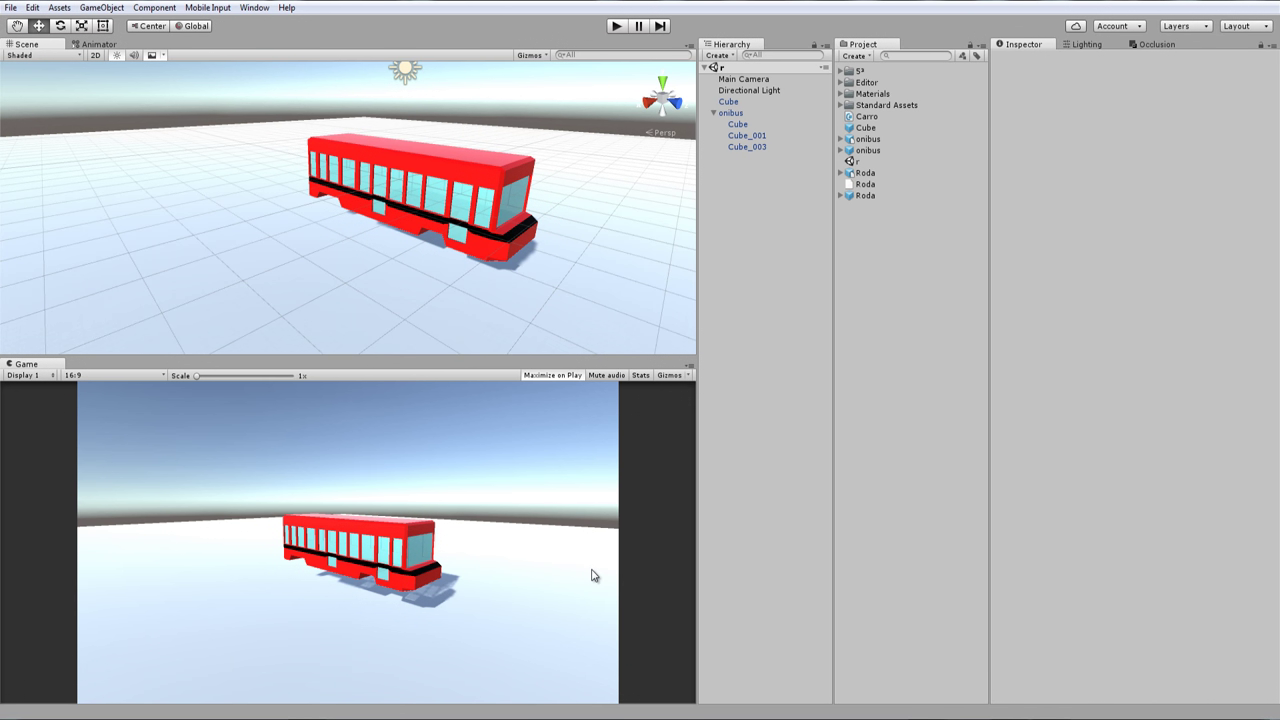
{"action": "scroll", "coordinate": [499, 256], "scroll_direction": "up", "scroll_amount": 1}
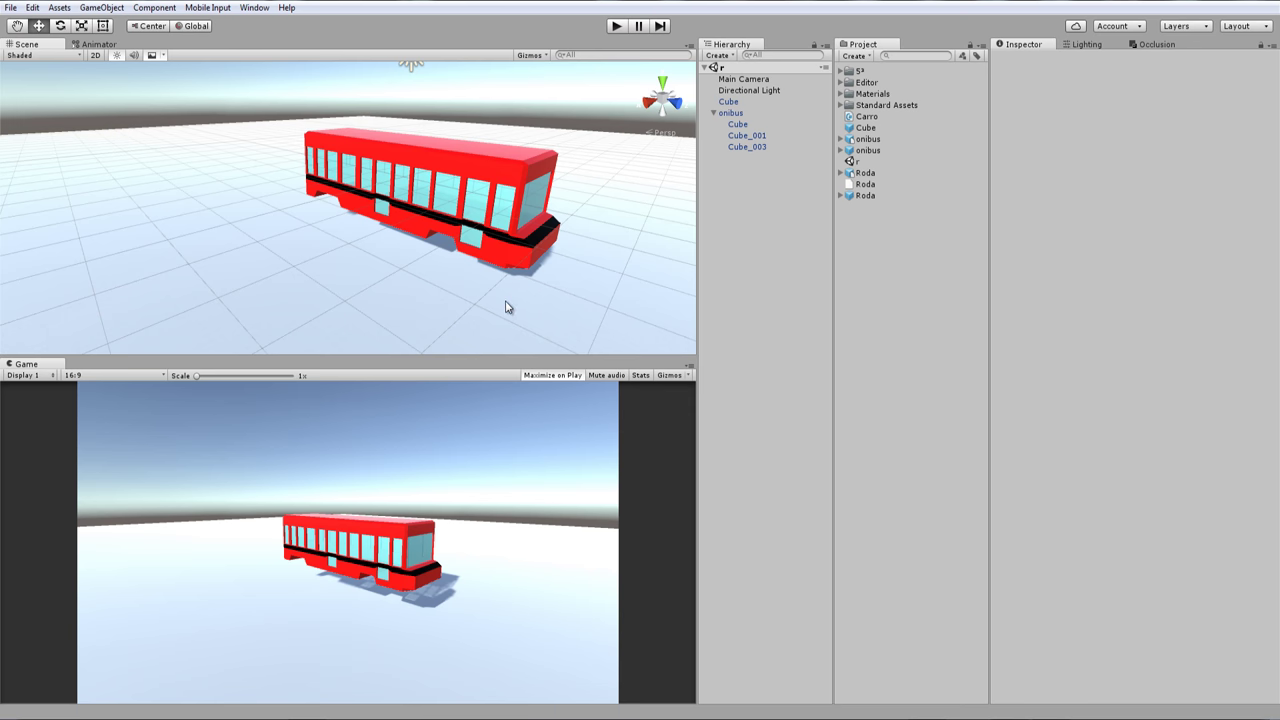
{"action": "mouse_move", "coordinate": [556, 264]}
{"action": "left_mouse_down", "text": "alt"}
{"action": "mouse_move", "coordinate": [426, 330]}
{"action": "mouse_move", "coordinate": [456, 288]}
{"action": "mouse_move", "coordinate": [390, 248]}
{"action": "mouse_move", "coordinate": [451, 251]}
{"action": "left_mouse_up", "text": "alt"}
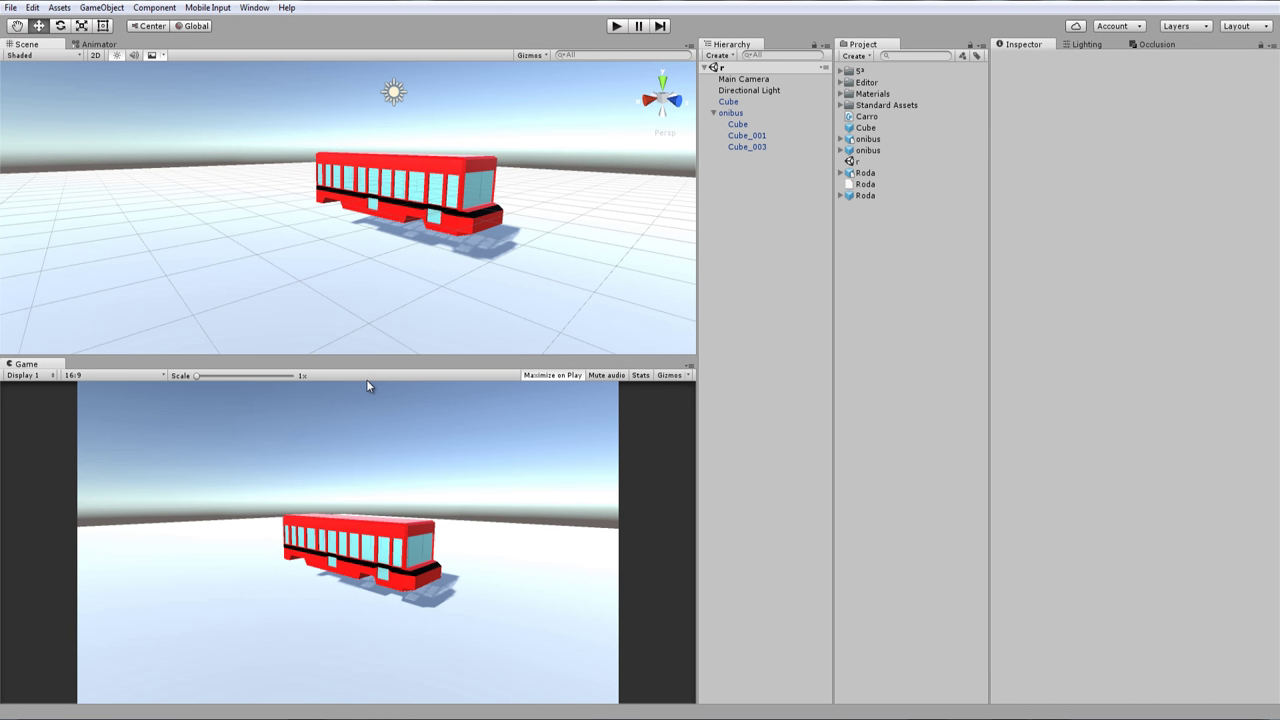
{"action": "mouse_move", "coordinate": [560, 286]}
{"action": "left_mouse_down", "text": "alt"}
{"action": "mouse_move", "coordinate": [455, 306]}
{"action": "mouse_move", "coordinate": [560, 300]}
{"action": "mouse_move", "coordinate": [574, 286]}
{"action": "mouse_move", "coordinate": [552, 284]}
{"action": "left_mouse_up", "text": "alt"}
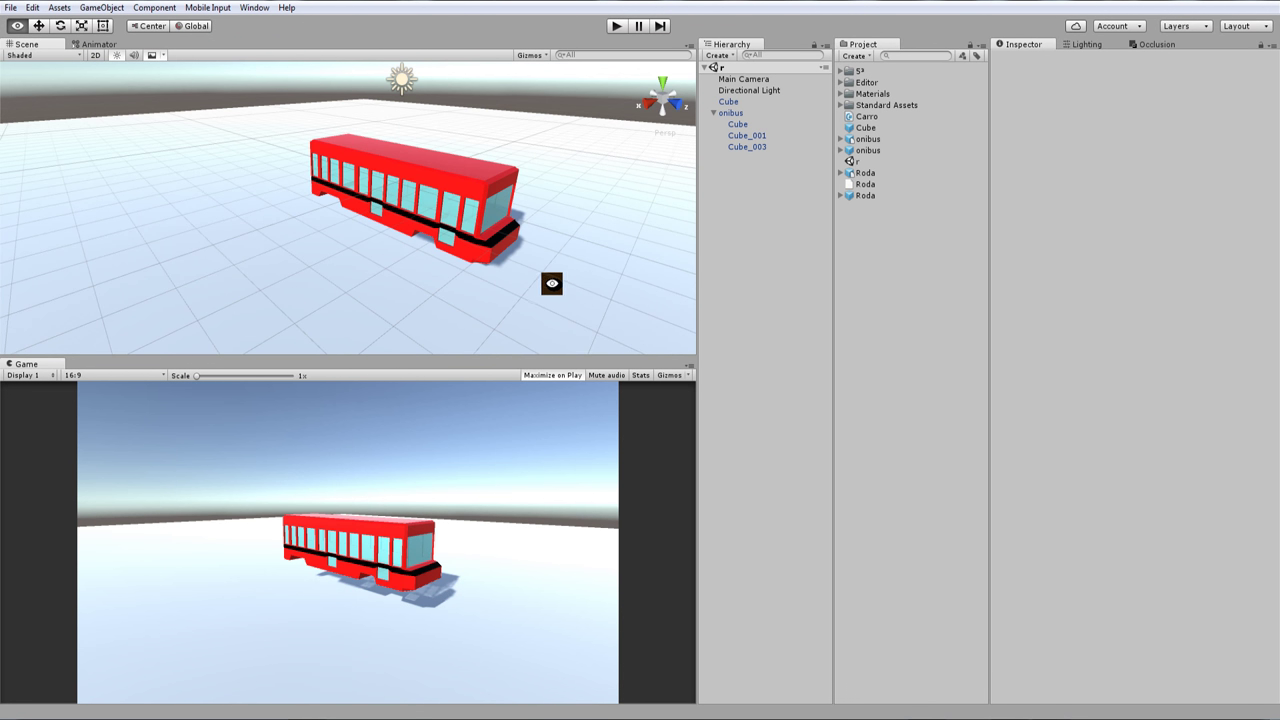
{"action": "scroll", "coordinate": [545, 305], "scroll_direction": "up", "scroll_amount": 1}
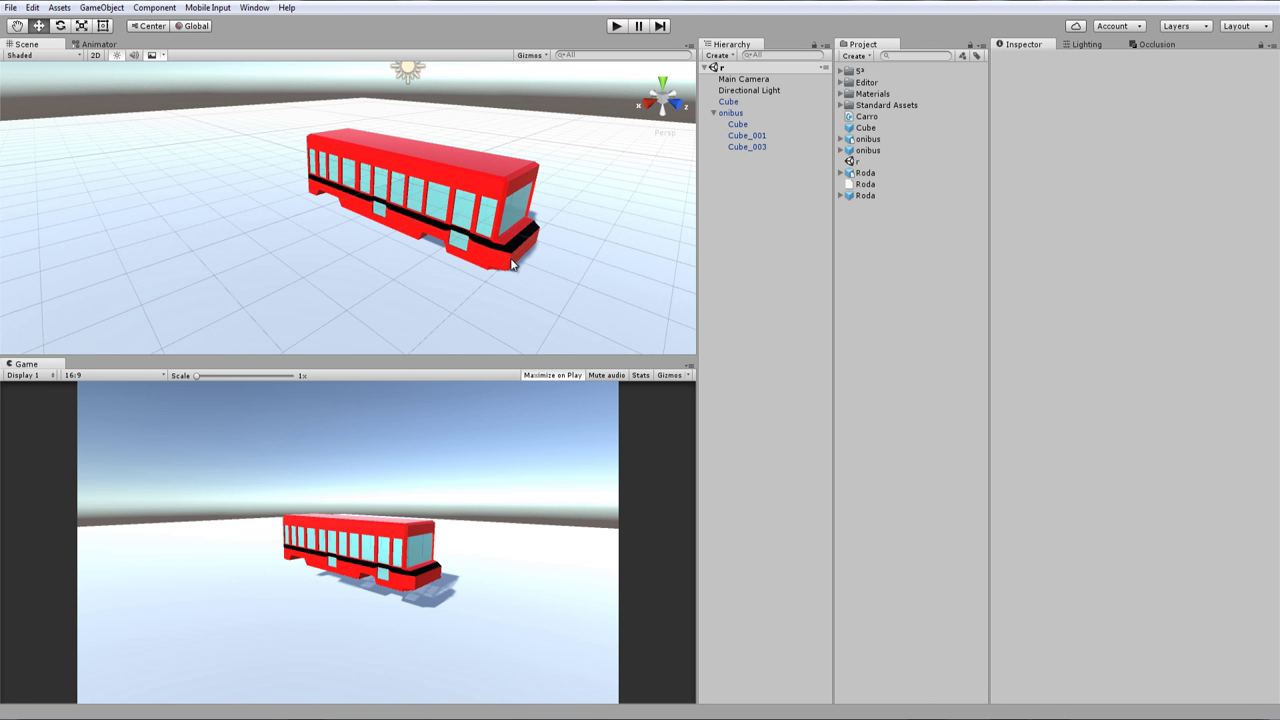
{"action": "scroll", "coordinate": [503, 285], "scroll_direction": "up", "scroll_amount": 1}
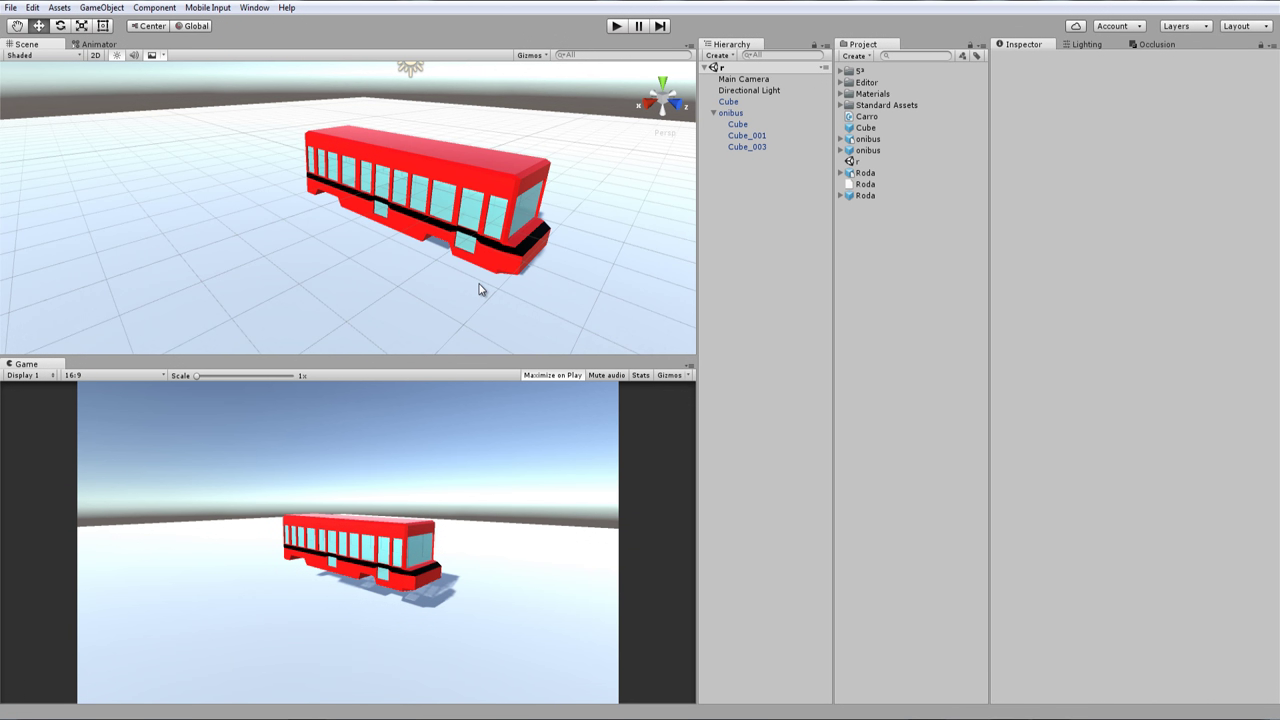
{"action": "scroll", "coordinate": [480, 286], "scroll_direction": "down", "scroll_amount": 1}
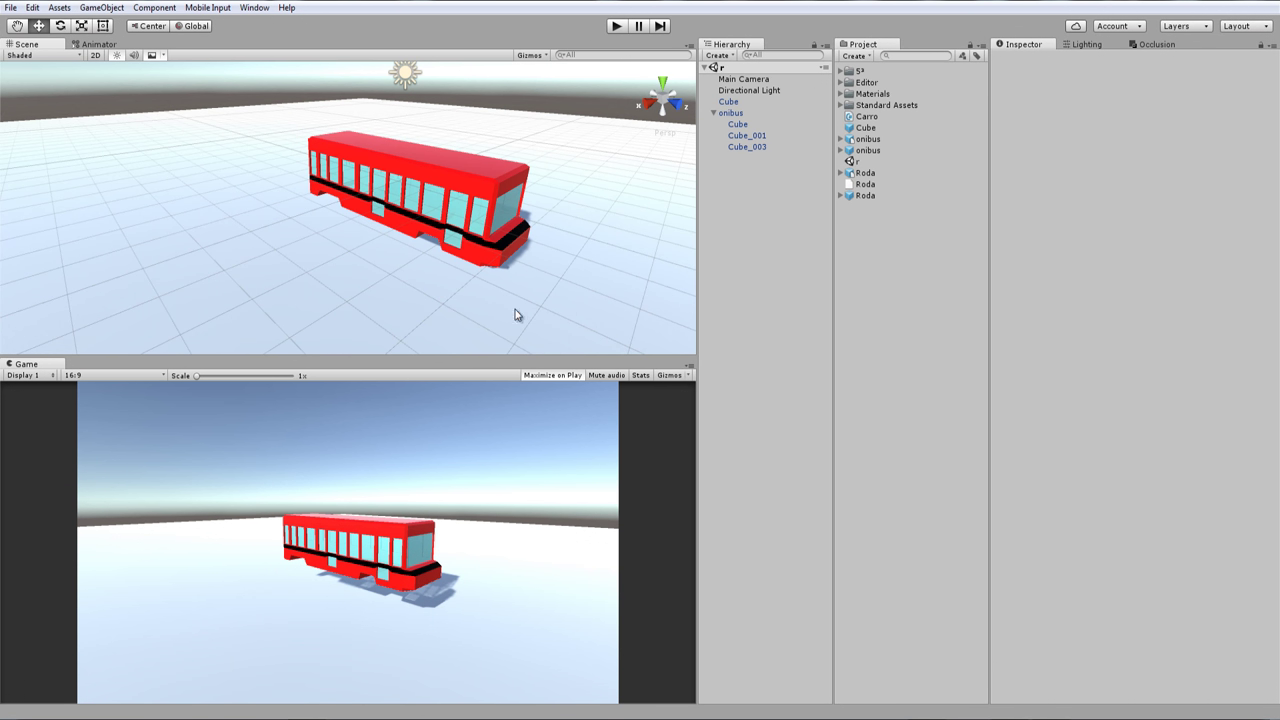
{"action": "left_click_drag", "start_coordinate": [515, 309], "coordinate": [510, 244], "text": "alt"}
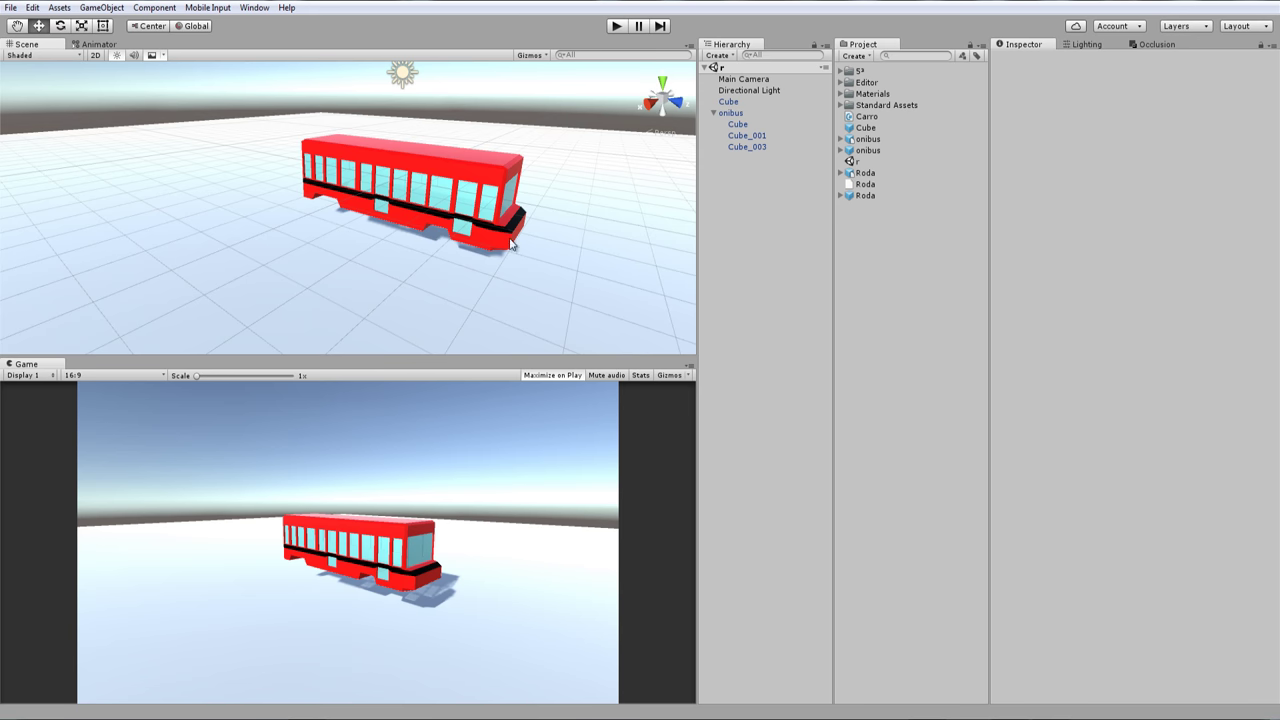
{"action": "mouse_move", "coordinate": [511, 277]}
{"action": "left_mouse_down", "text": "alt"}
{"action": "mouse_move", "coordinate": [530, 277]}
{"action": "mouse_move", "coordinate": [510, 295]}
{"action": "left_mouse_up", "text": "alt"}
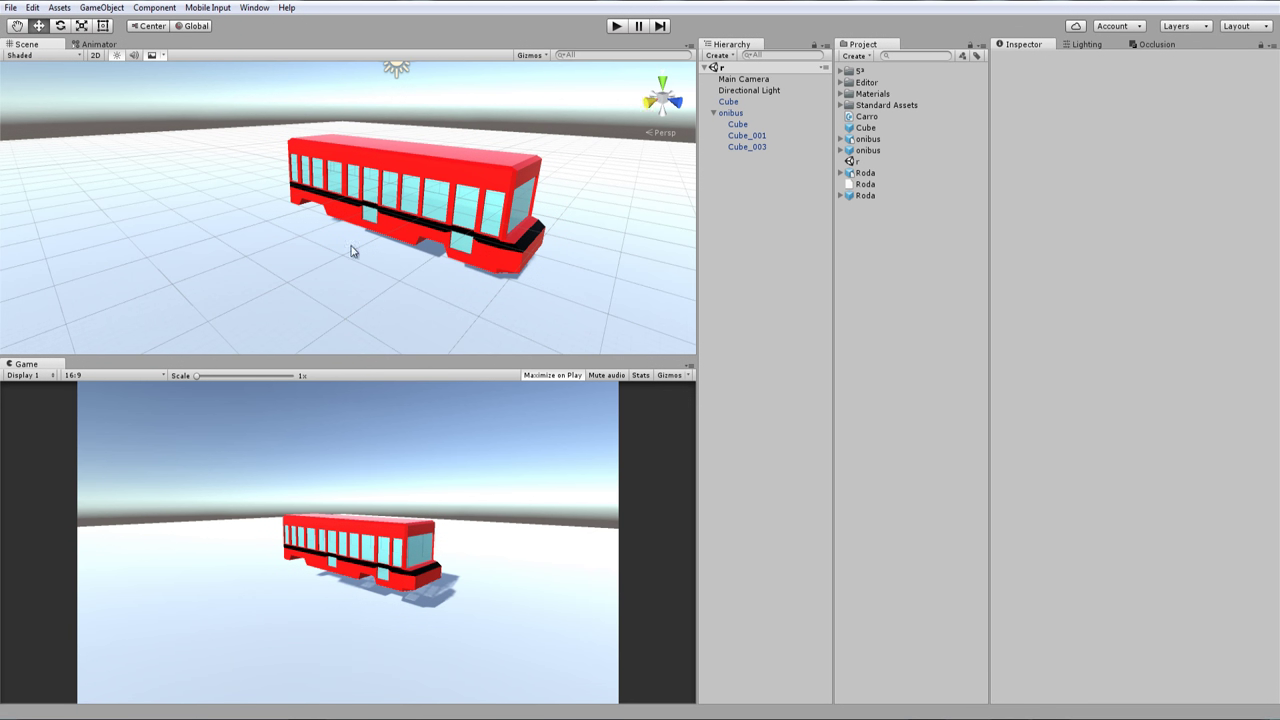
{"action": "mouse_move", "coordinate": [486, 297]}
{"action": "left_mouse_down", "text": "alt"}
{"action": "mouse_move", "coordinate": [529, 314]}
{"action": "mouse_move", "coordinate": [481, 318]}
{"action": "mouse_move", "coordinate": [559, 267]}
{"action": "mouse_move", "coordinate": [511, 291]}
{"action": "left_mouse_up", "text": "alt"}
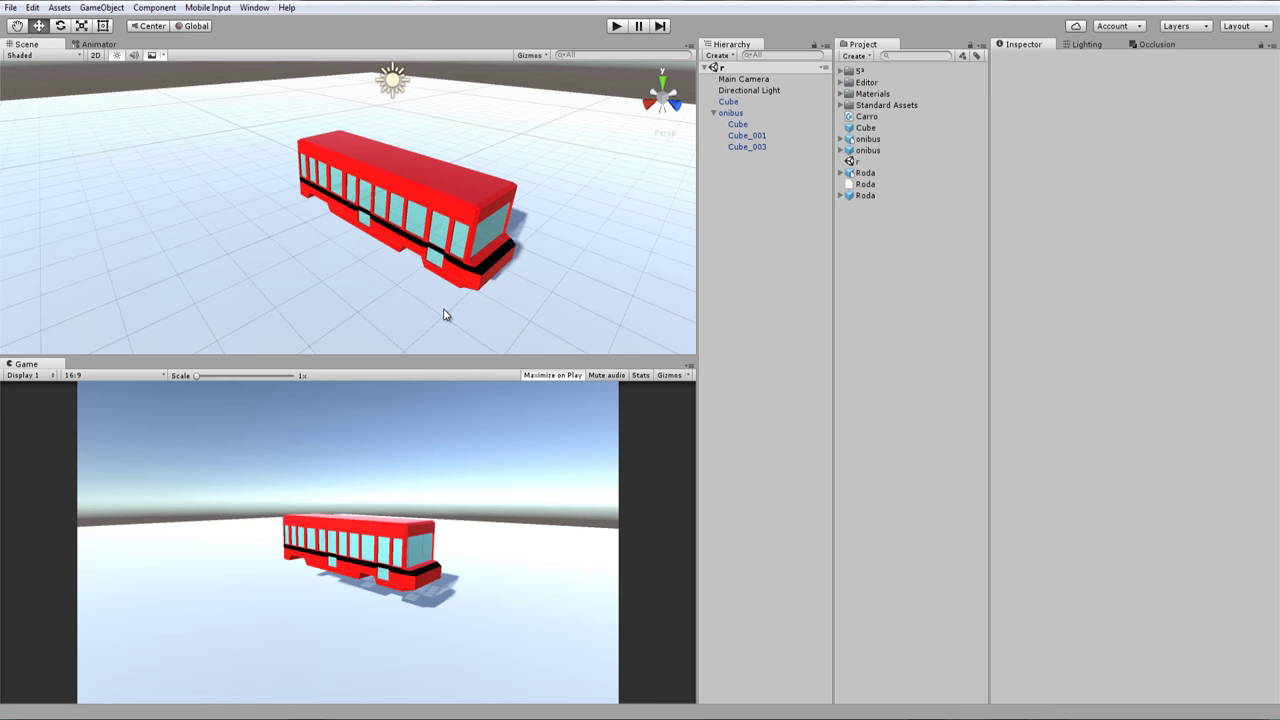
{"action": "mouse_move", "coordinate": [443, 314]}
{"action": "left_mouse_down", "text": "alt"}
{"action": "mouse_move", "coordinate": [494, 329]}
{"action": "mouse_move", "coordinate": [523, 251]}
{"action": "left_mouse_up", "text": "alt"}
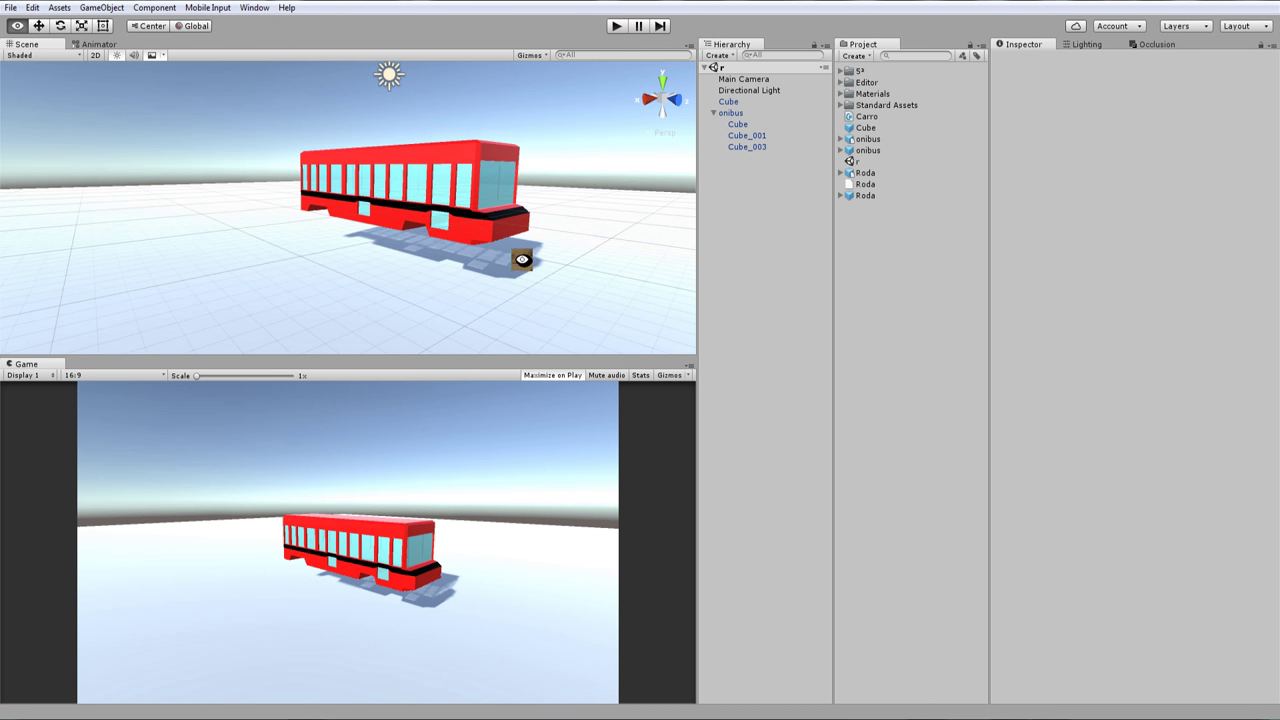
{"action": "scroll", "coordinate": [516, 217], "scroll_direction": "down", "scroll_amount": 1}
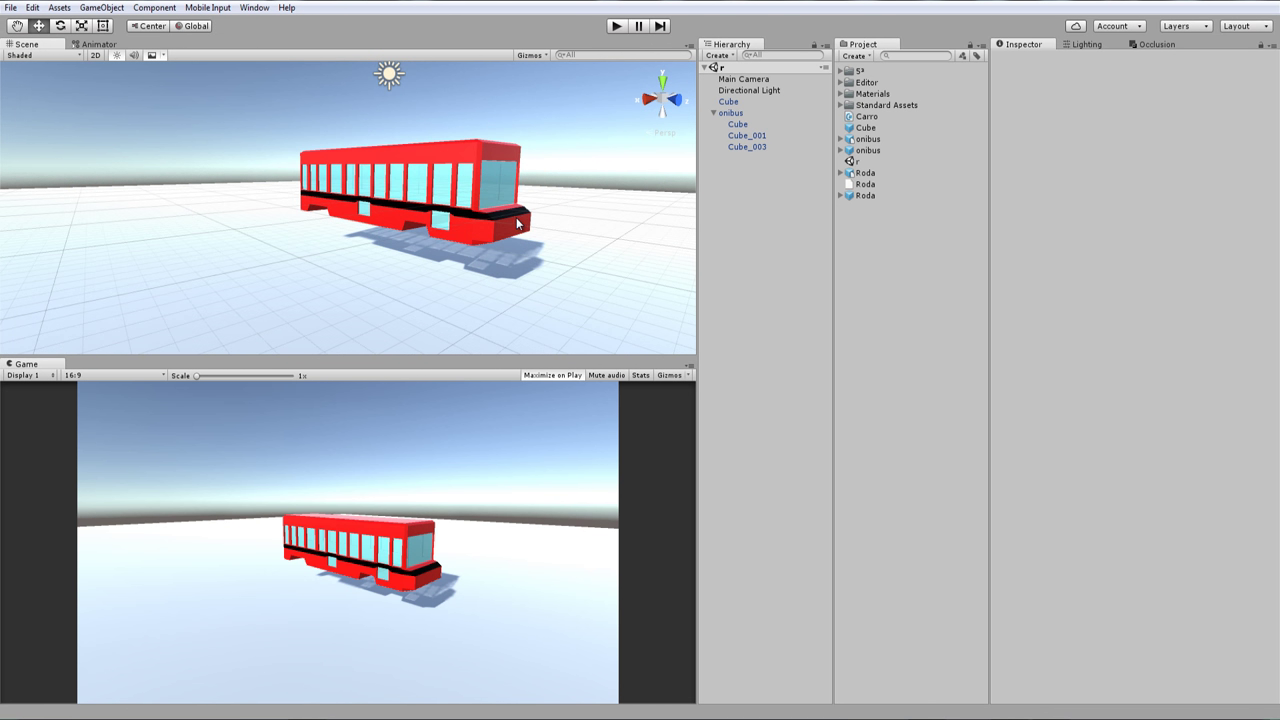
Check the materials on onibus and its parts Cube, Cube_001 and Cube_003
{"action": "left_click", "coordinate": [501, 182]}
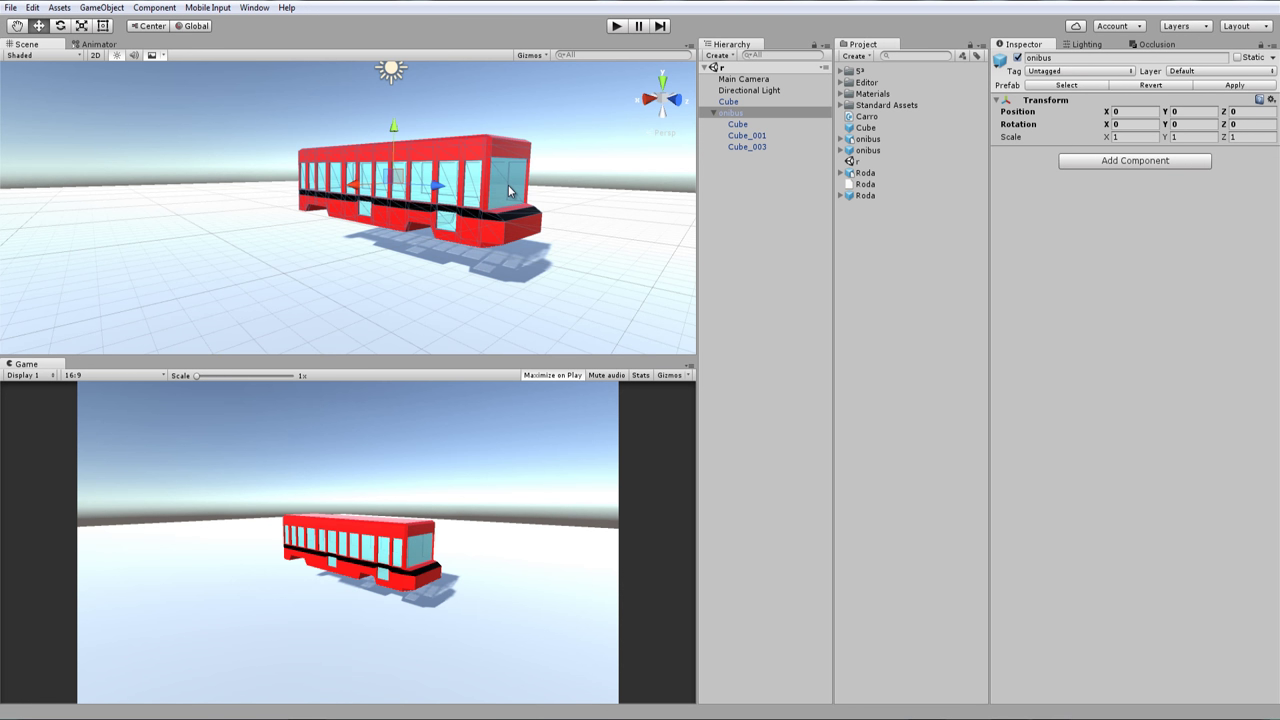
{"action": "left_click", "coordinate": [740, 125]}
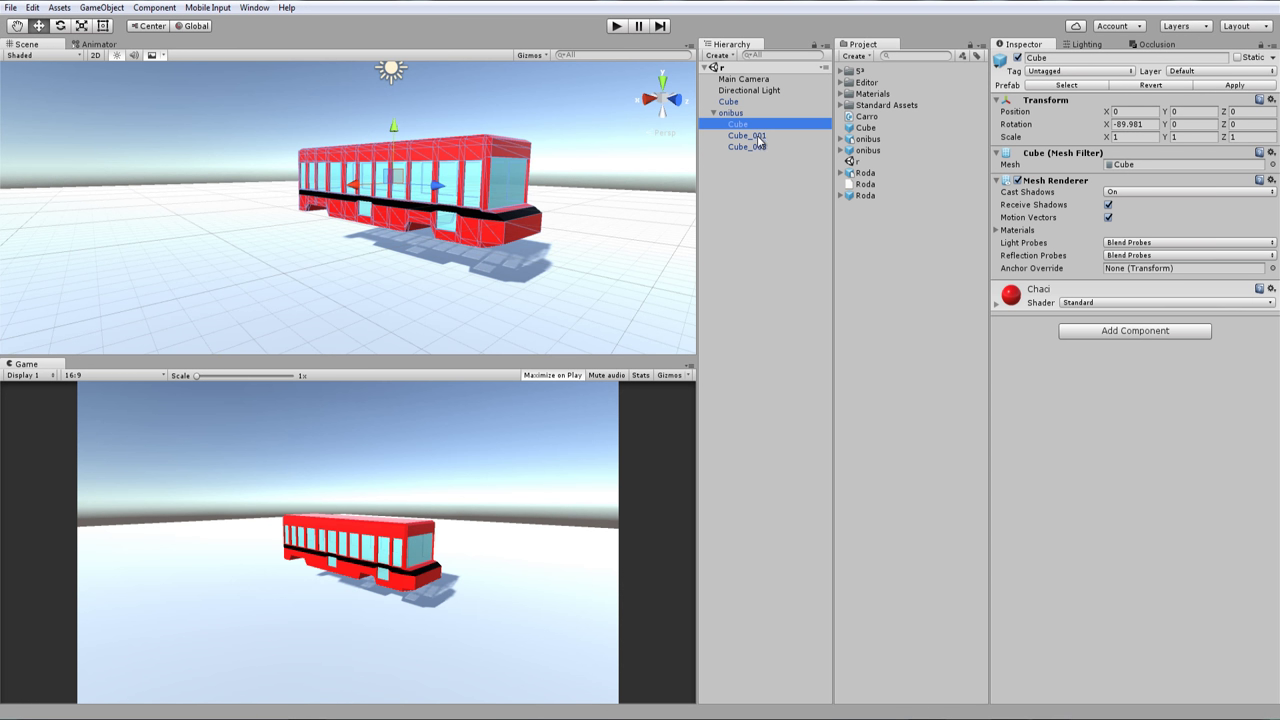
{"action": "left_click", "coordinate": [758, 136]}
{"action": "left_click", "coordinate": [759, 146]}
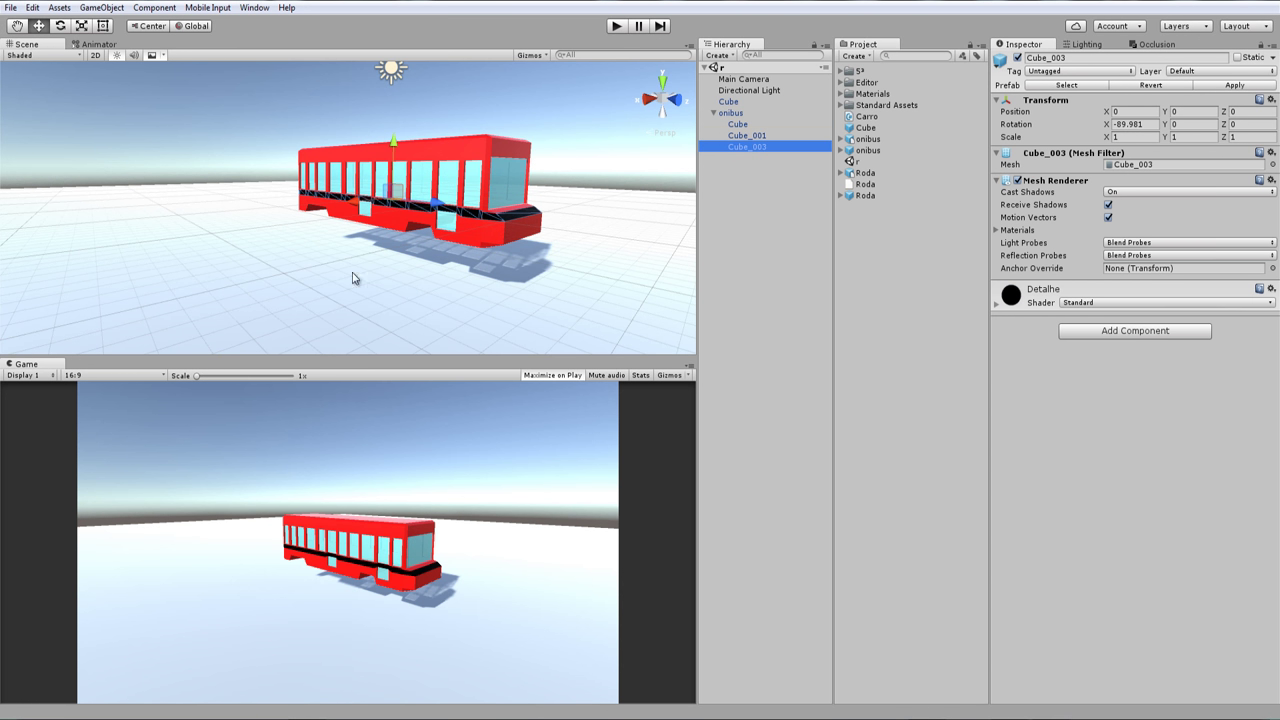
Turn the bus front toward the view and recheck the Cube_001 windows and onibus
{"action": "mouse_move", "coordinate": [357, 280]}
{"action": "left_mouse_down", "text": "alt"}
{"action": "mouse_move", "coordinate": [446, 268]}
{"action": "mouse_move", "coordinate": [451, 233]}
{"action": "left_mouse_up", "text": "alt"}
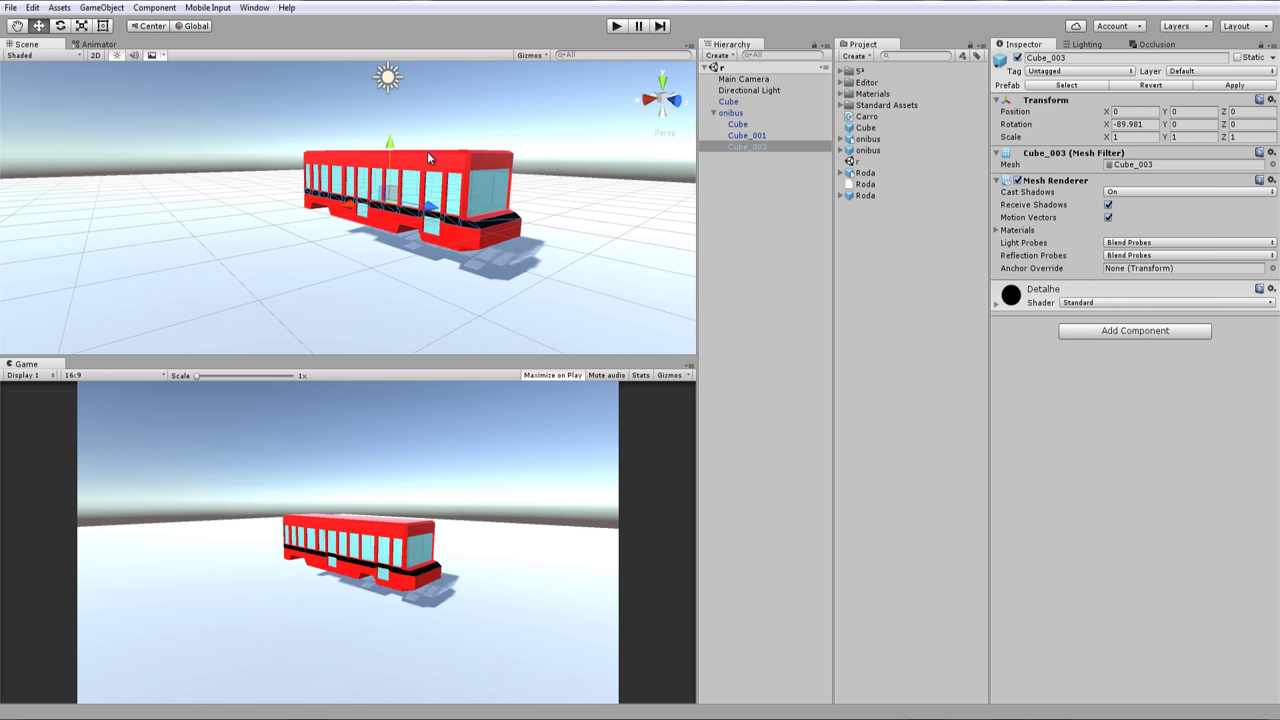
{"action": "left_click", "coordinate": [427, 151]}
{"action": "left_click", "coordinate": [490, 198]}
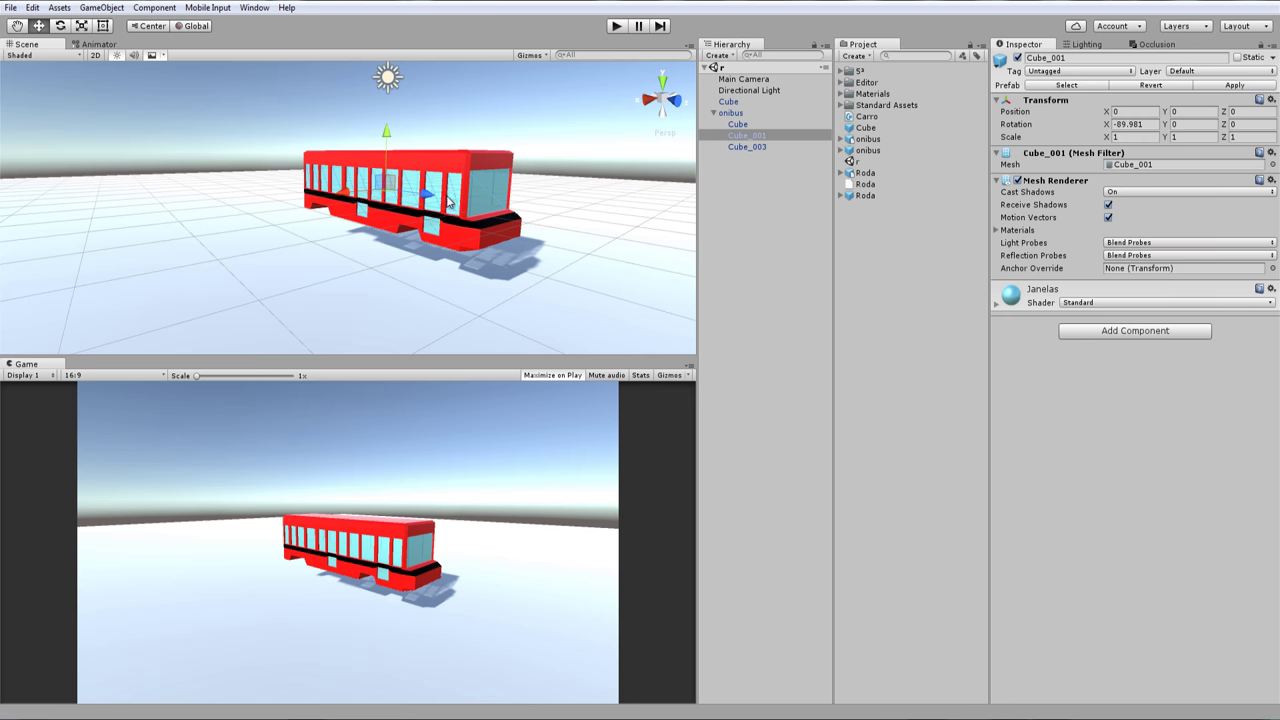
{"action": "left_click", "coordinate": [457, 229]}
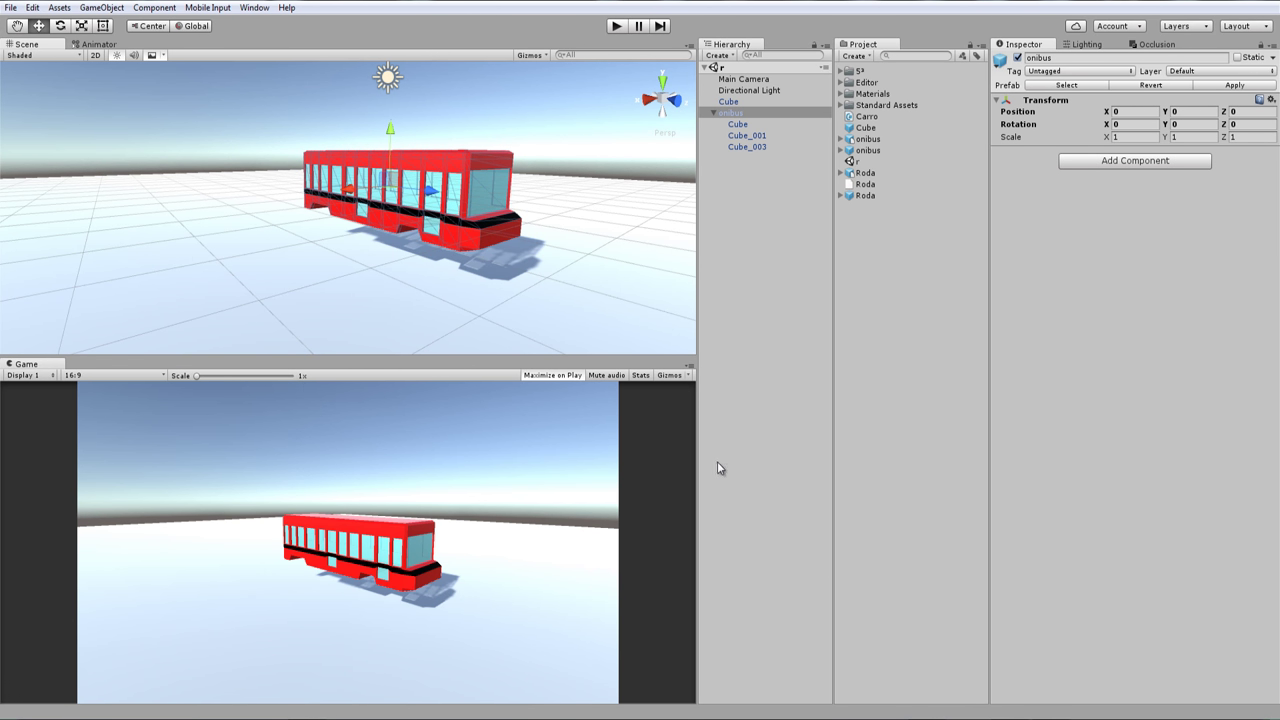
Bring up the Roda wheel model's import settings from the Project panel
{"action": "scroll", "coordinate": [366, 294], "scroll_direction": "up", "scroll_amount": 2}
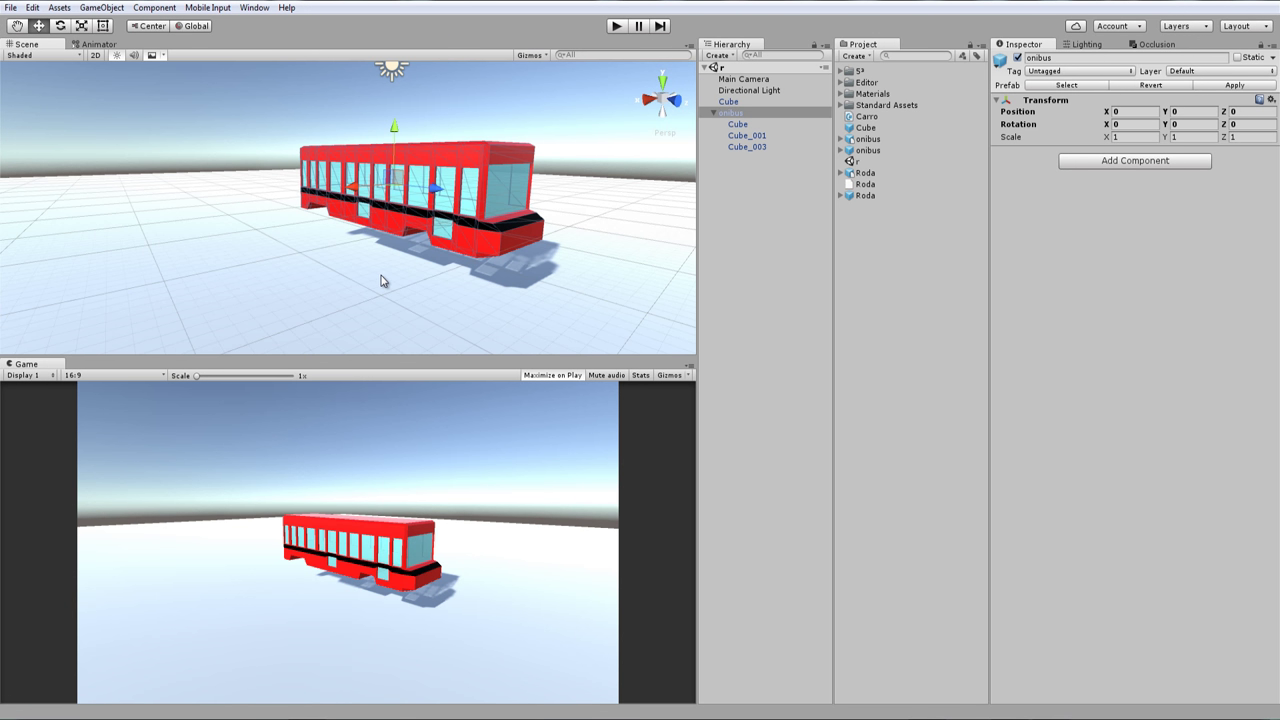
{"action": "scroll", "coordinate": [383, 277], "scroll_direction": "up", "scroll_amount": 1}
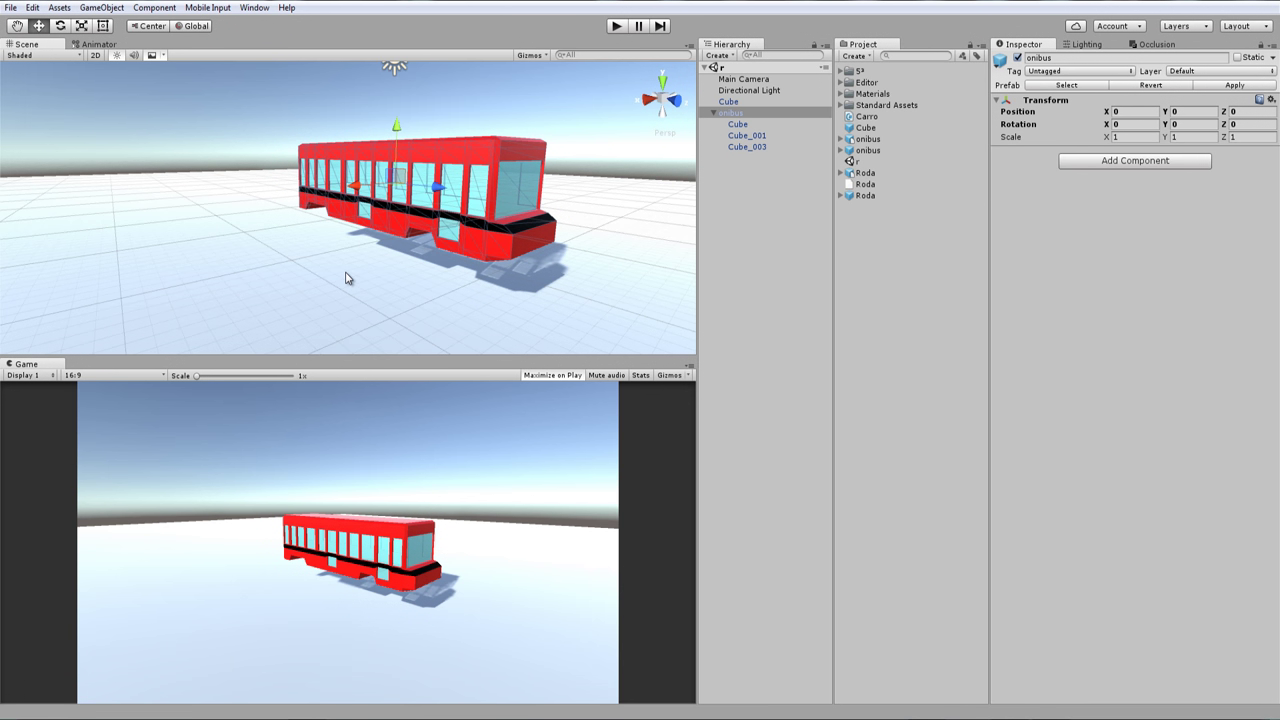
{"action": "scroll", "coordinate": [347, 278], "scroll_direction": "down", "scroll_amount": 1}
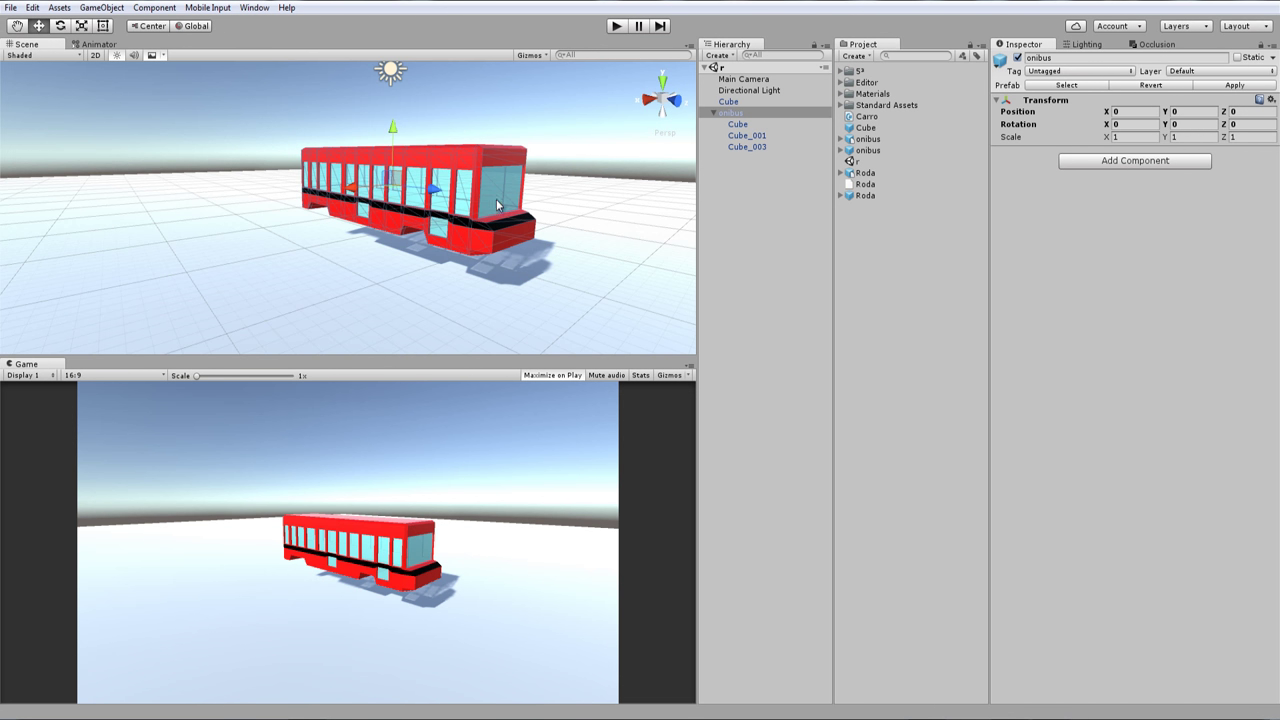
{"action": "scroll", "coordinate": [490, 192], "scroll_direction": "up", "scroll_amount": 1}
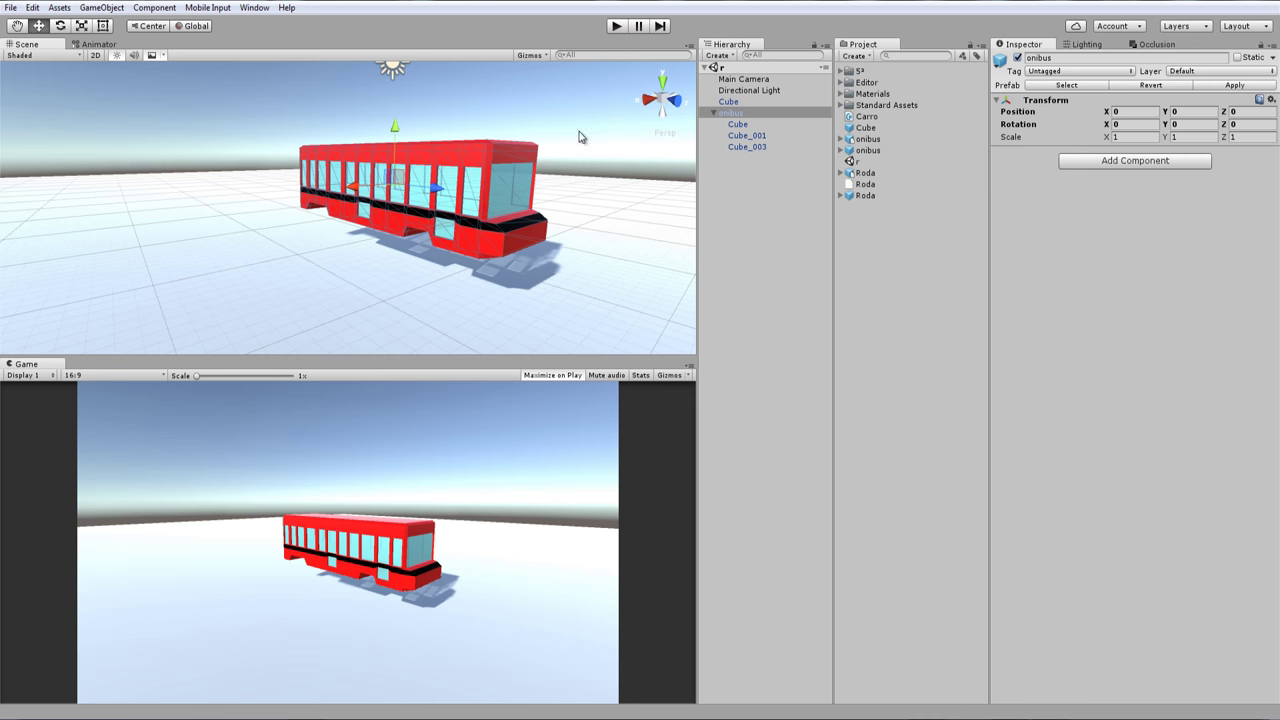
{"action": "left_click_drag", "start_coordinate": [865, 184], "coordinate": [866, 178]}
{"action": "left_click", "coordinate": [866, 174]}
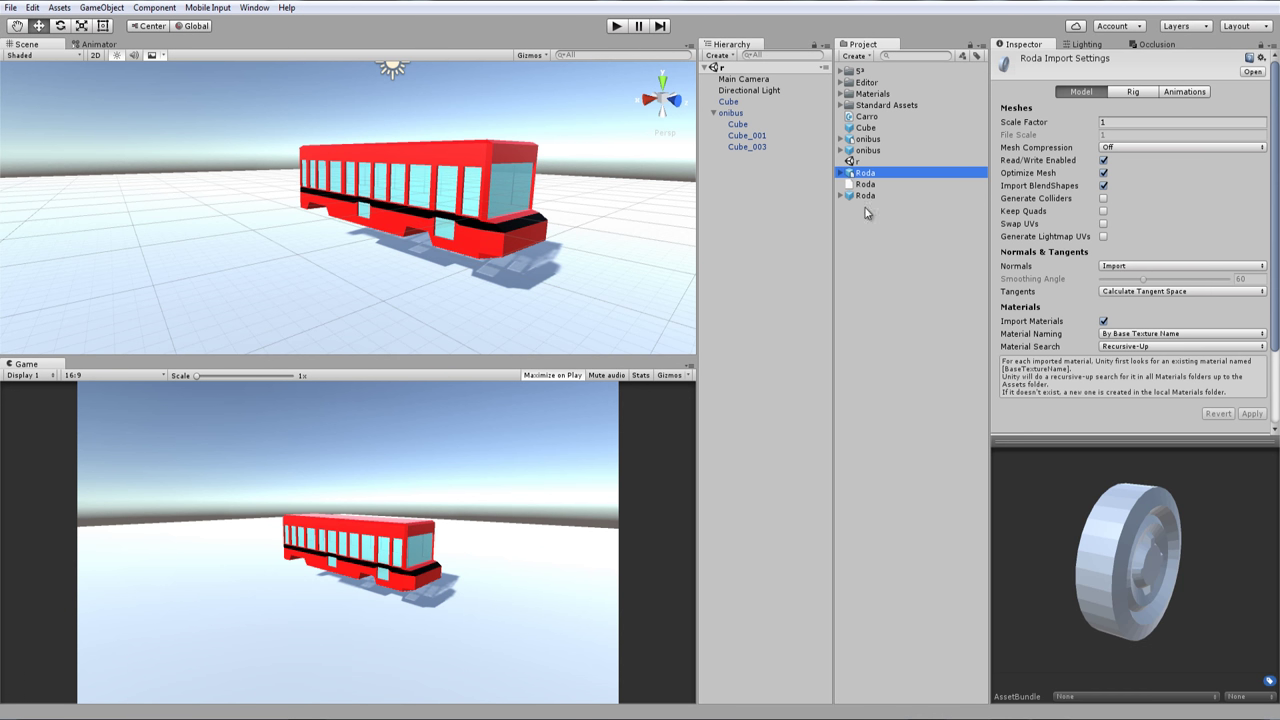
{"action": "left_click", "coordinate": [865, 196]}
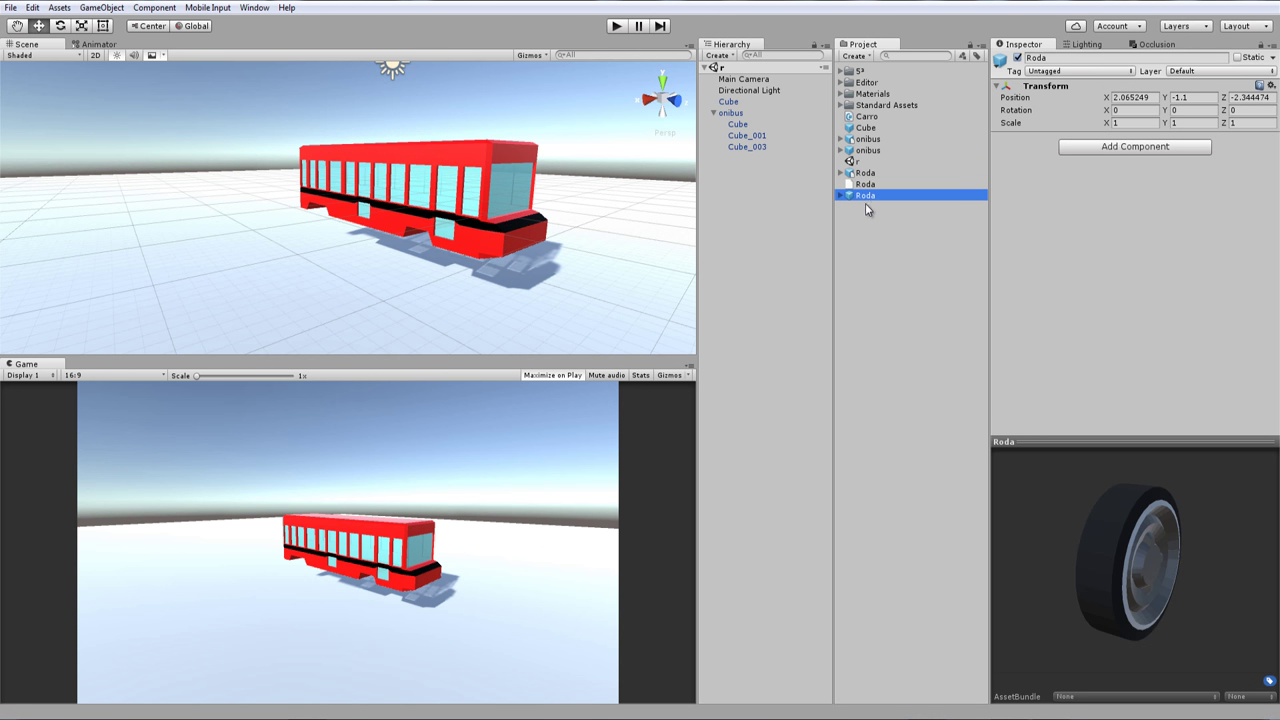
{"action": "mouse_move", "coordinate": [855, 196]}
{"action": "left_mouse_down"}
{"action": "mouse_move", "coordinate": [378, 297]}
{"action": "mouse_move", "coordinate": [354, 318]}
{"action": "left_mouse_up"}
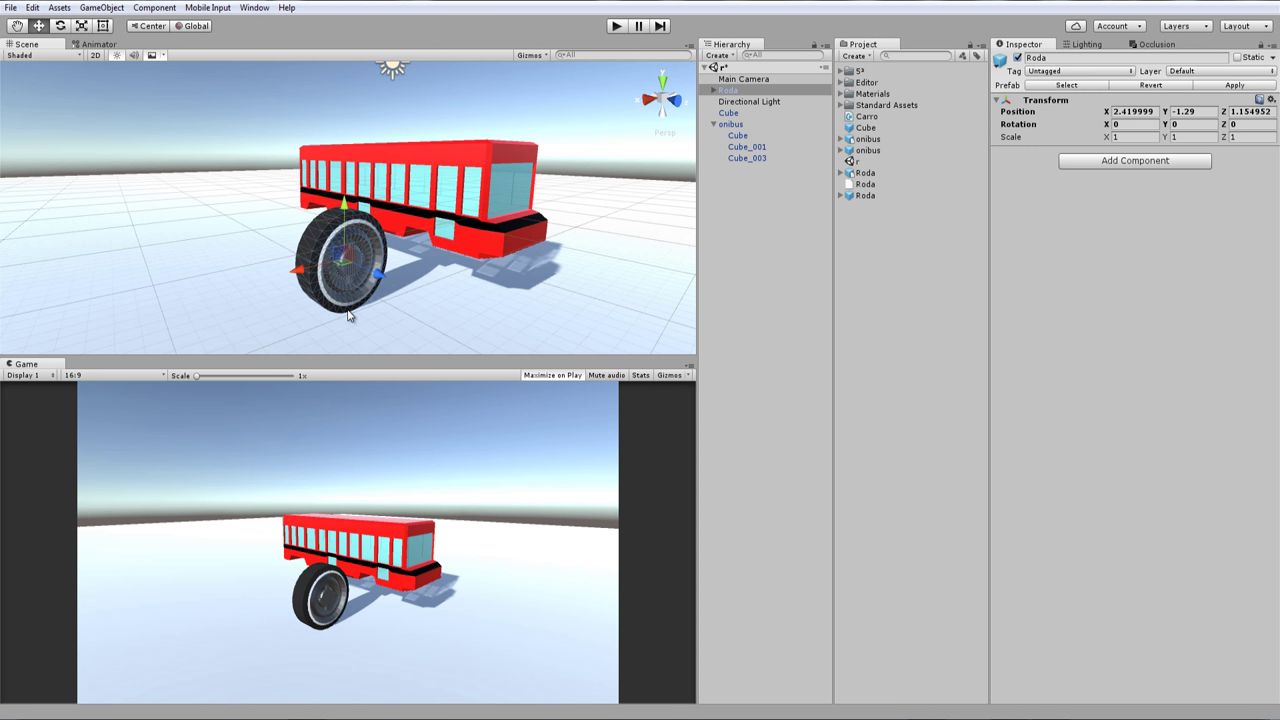
{"action": "scroll", "coordinate": [421, 274], "scroll_direction": "down", "scroll_amount": 2}
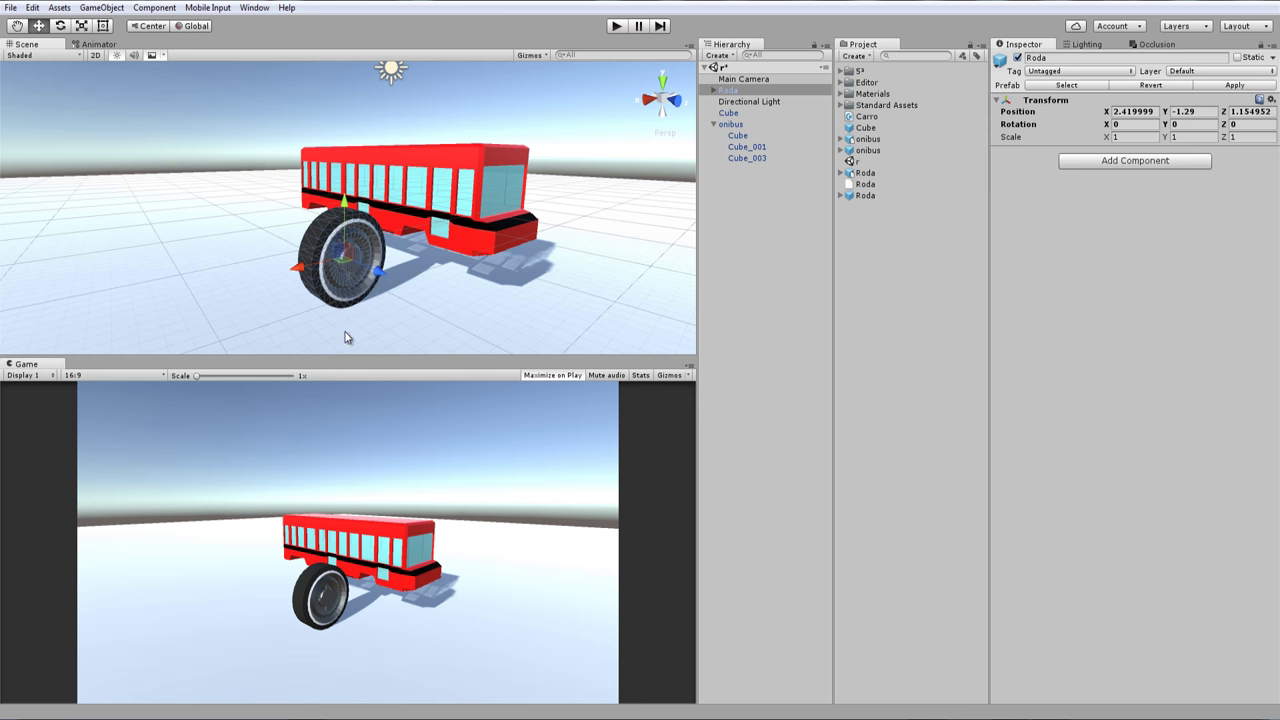
Delete the newly placed wheel and select the onibus bus object
{"action": "key", "text": "Delete"}
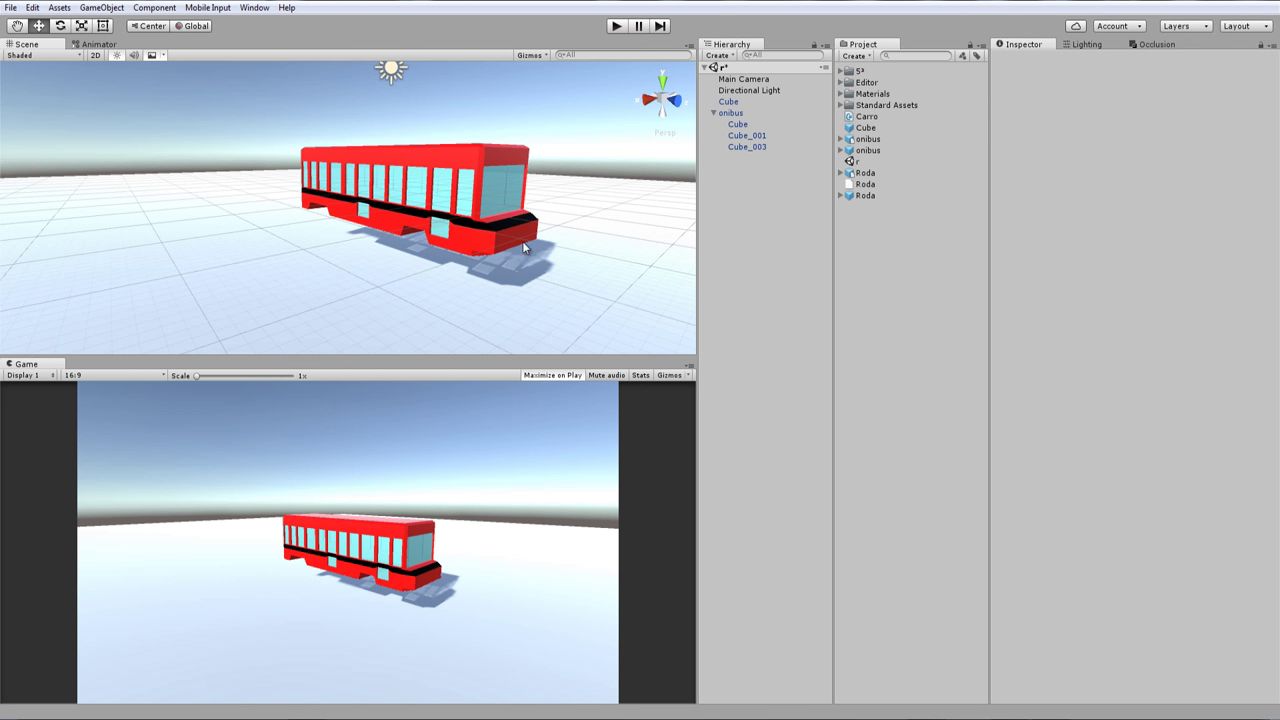
{"action": "scroll", "coordinate": [447, 309], "scroll_direction": "up", "scroll_amount": 2}
{"action": "scroll", "coordinate": [390, 226], "scroll_direction": "up", "scroll_amount": 2}
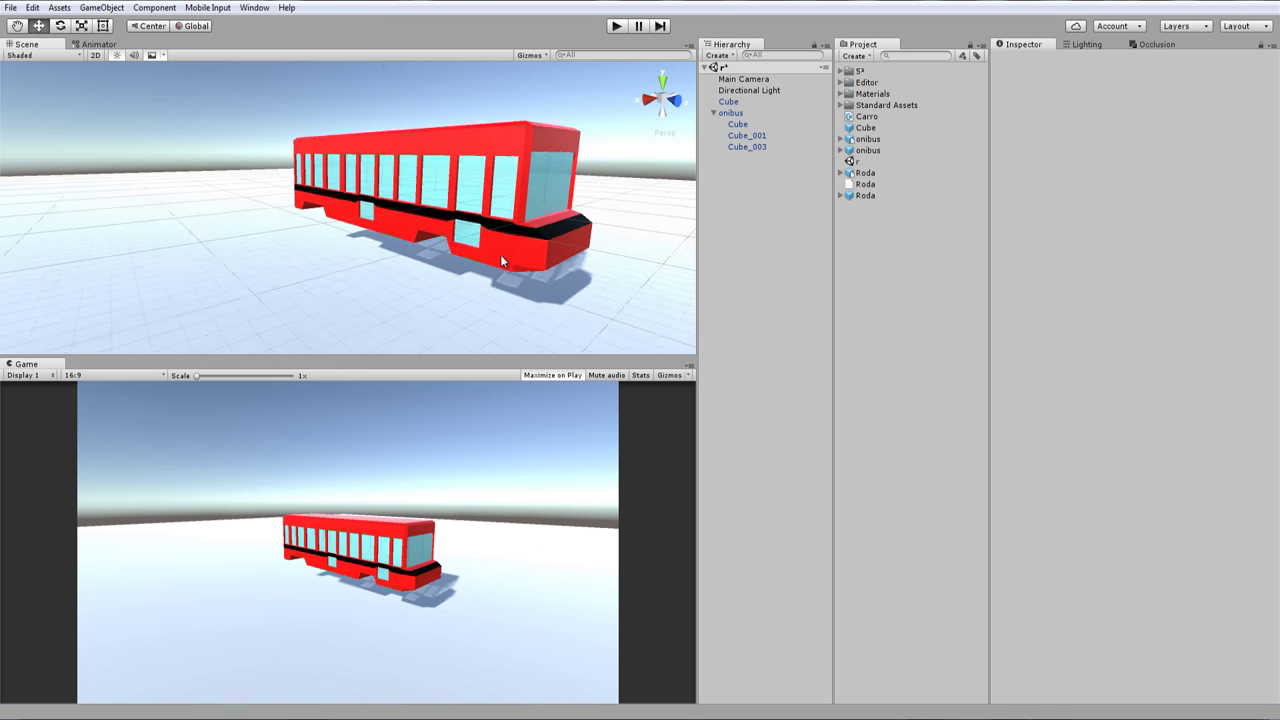
{"action": "scroll", "coordinate": [468, 160], "scroll_direction": "up", "scroll_amount": 1}
{"action": "left_click", "coordinate": [500, 134]}
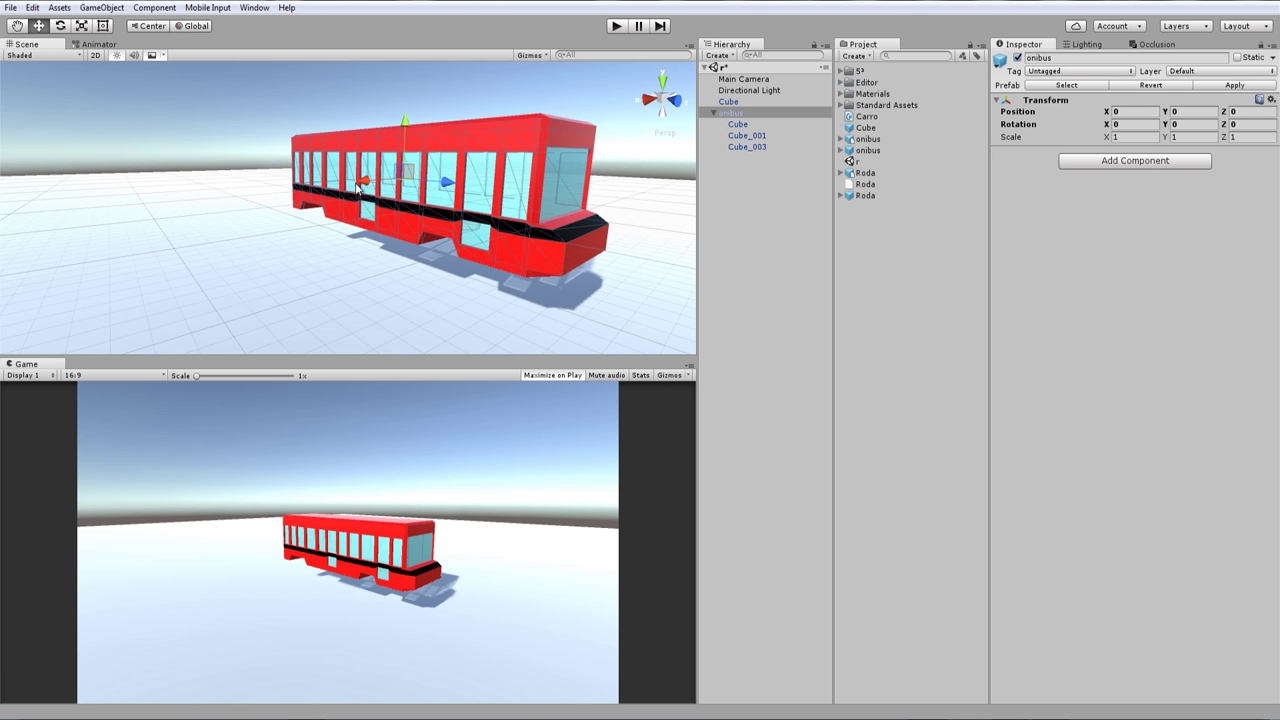
Add a Rigidbody to onibus and set its Mass to 1000
{"action": "scroll", "coordinate": [429, 271], "scroll_direction": "down", "scroll_amount": 2}
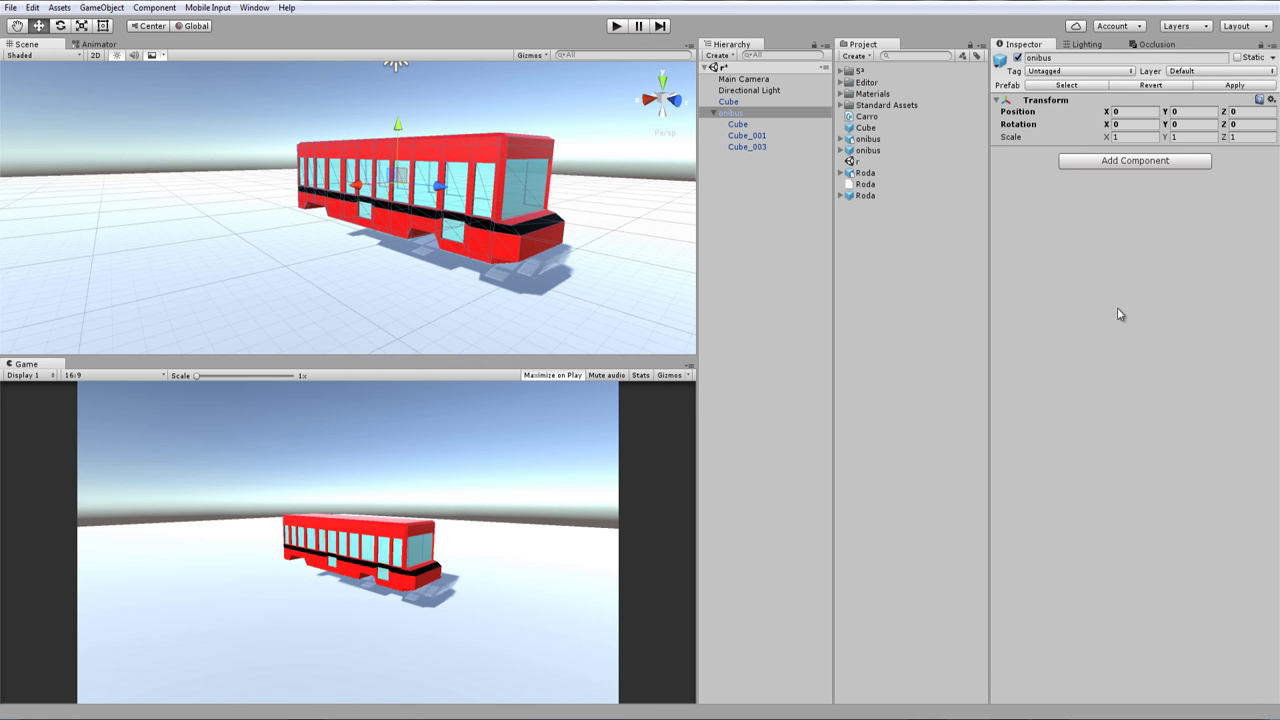
{"action": "left_click", "coordinate": [1130, 161]}
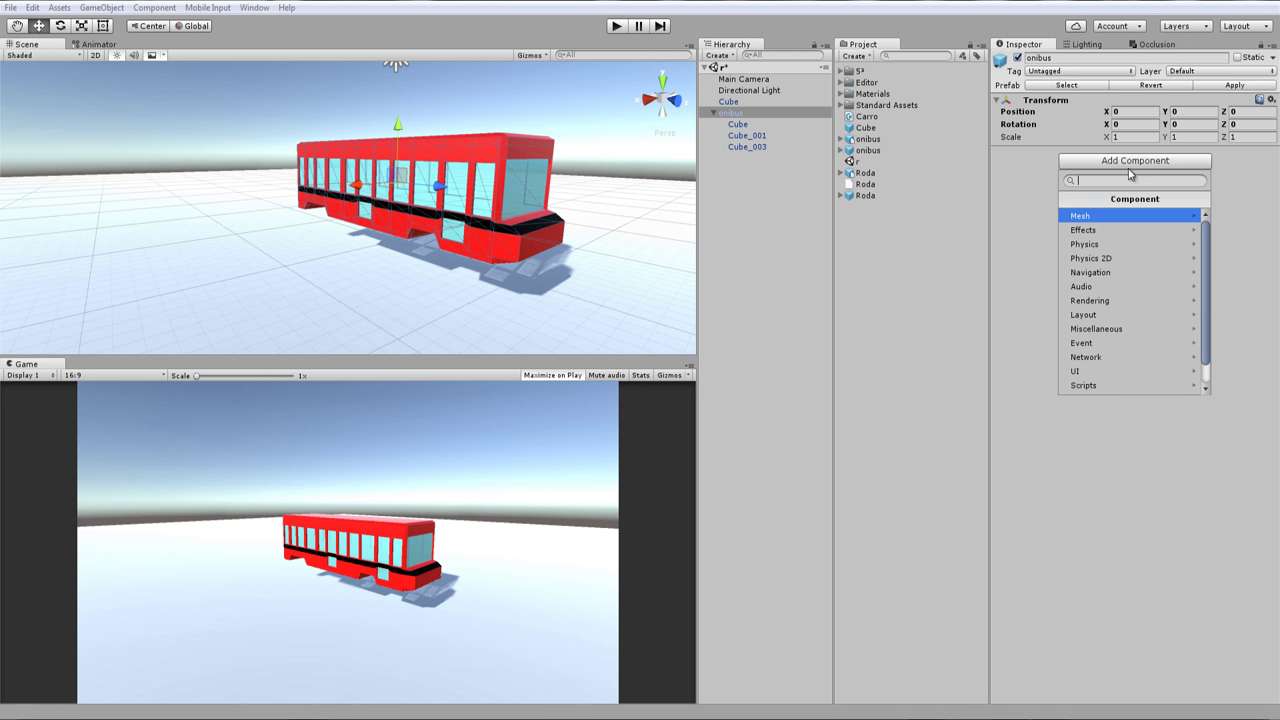
{"action": "left_click", "coordinate": [1120, 247]}
{"action": "left_click", "coordinate": [1119, 216]}
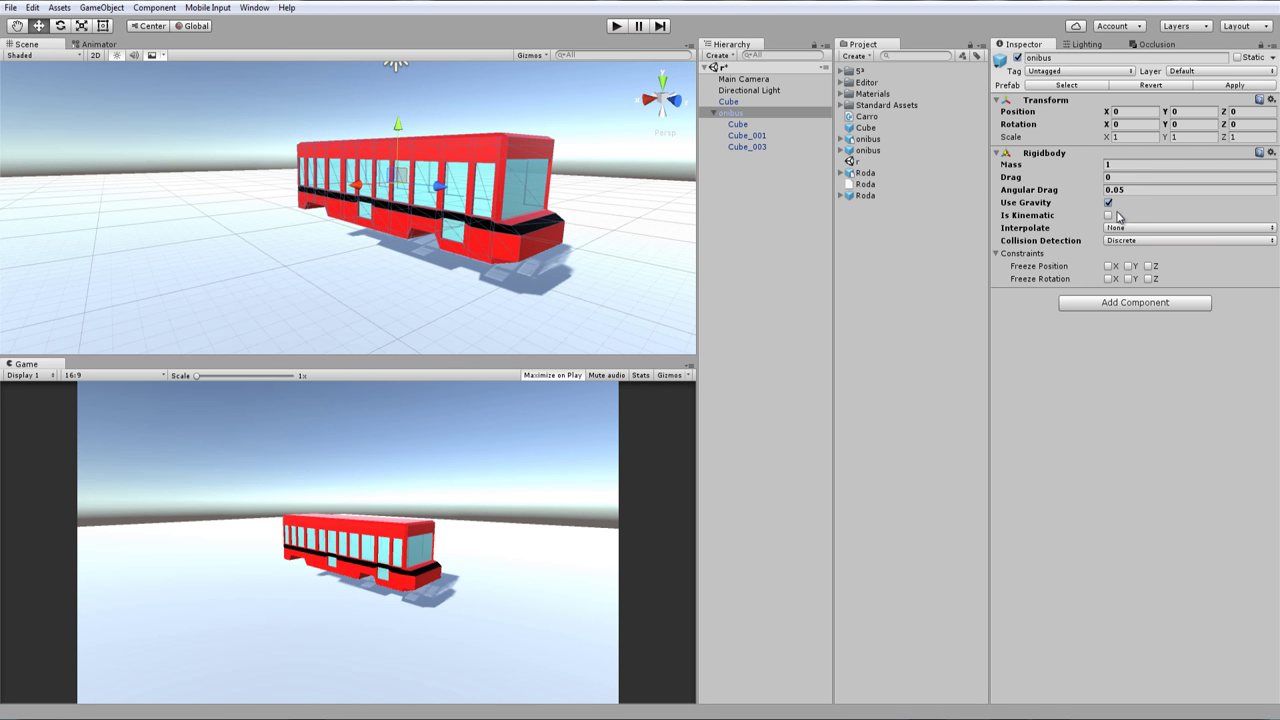
{"action": "left_click", "coordinate": [1133, 163]}
{"action": "type", "text": "000"}
{"action": "left_click", "coordinate": [1145, 312]}
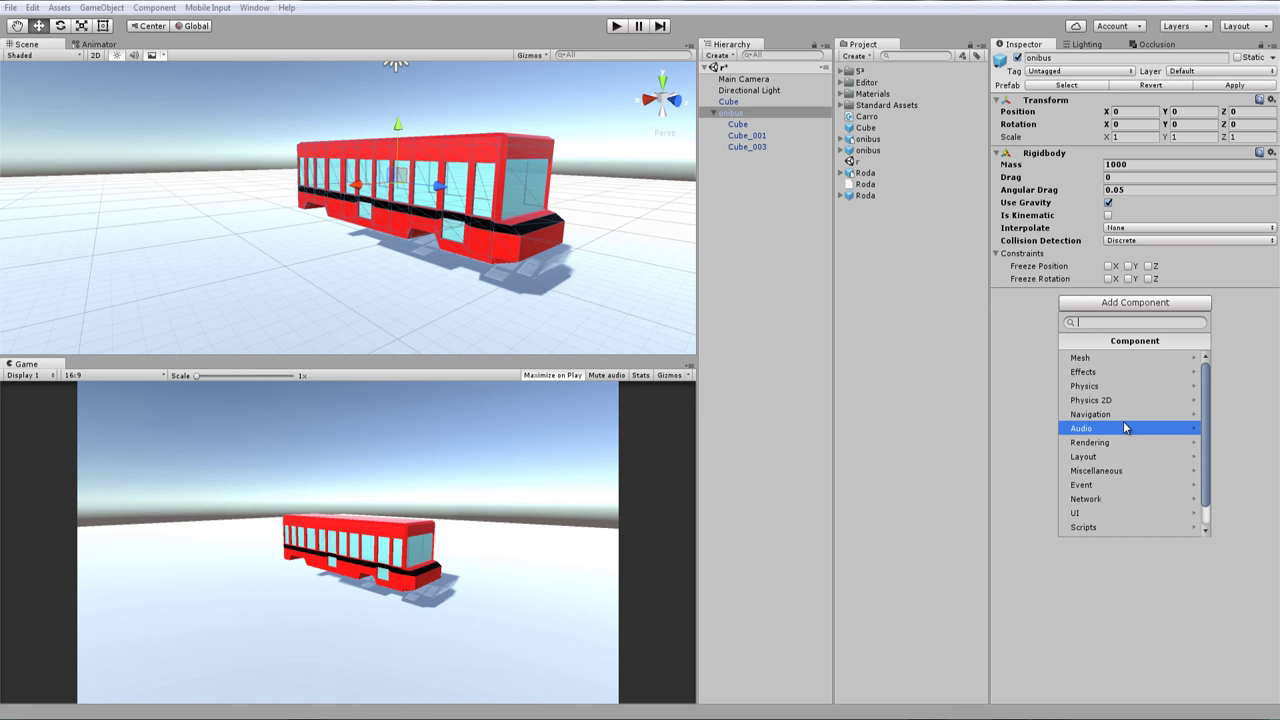
Add a Box Collider to the bus and view it from the front
{"action": "left_click", "coordinate": [1120, 387]}
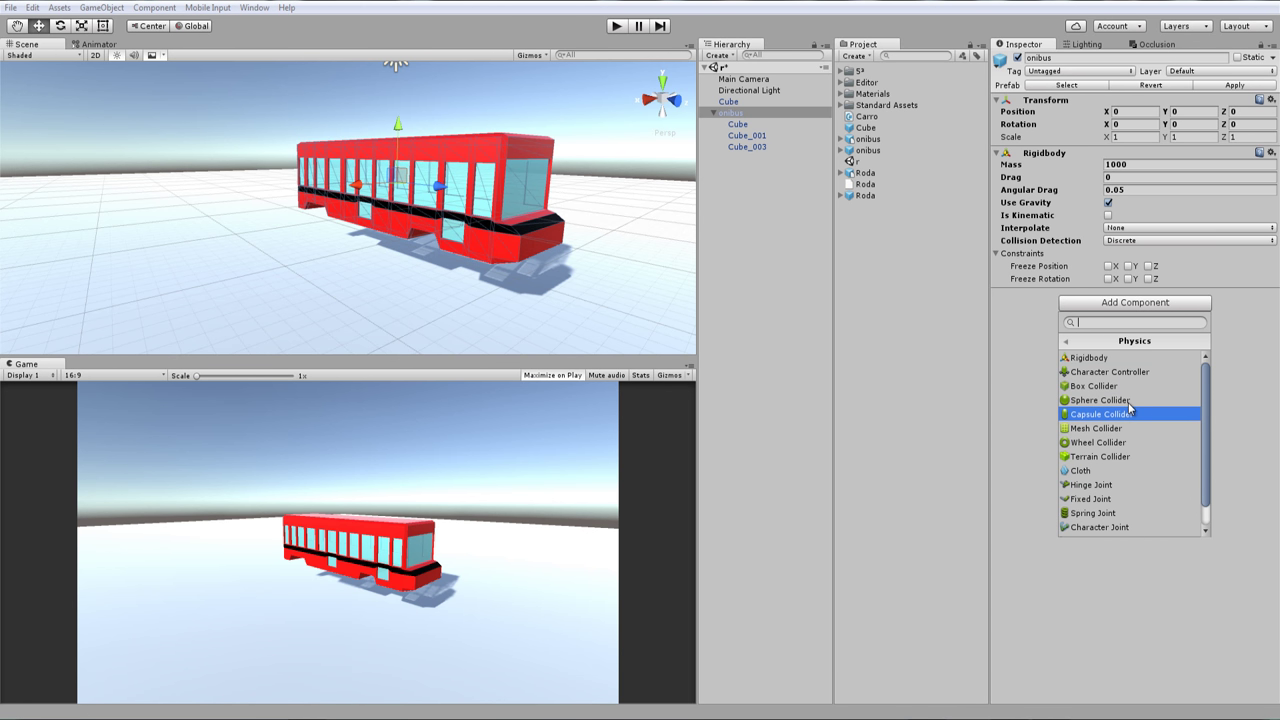
{"action": "left_click", "coordinate": [1135, 388]}
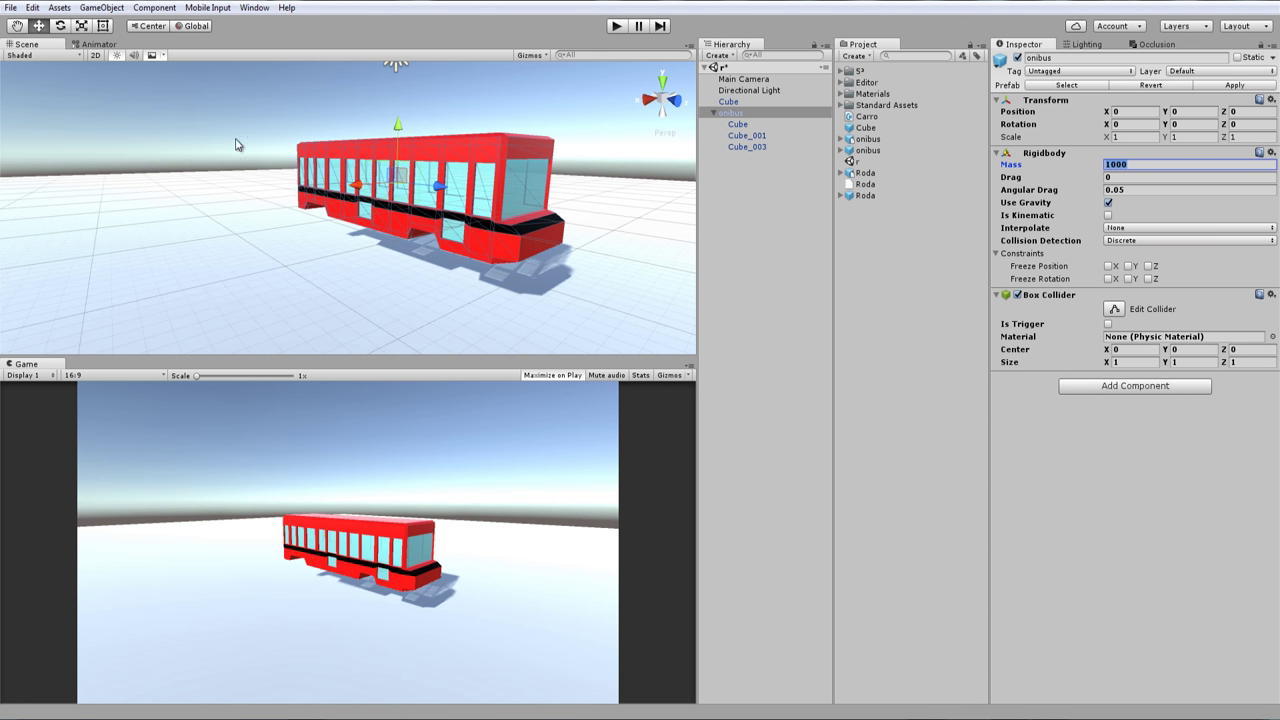
{"action": "mouse_move", "coordinate": [478, 137]}
{"action": "left_mouse_down", "text": "alt"}
{"action": "mouse_move", "coordinate": [410, 160]}
{"action": "mouse_move", "coordinate": [358, 150]}
{"action": "left_mouse_up", "text": "alt"}
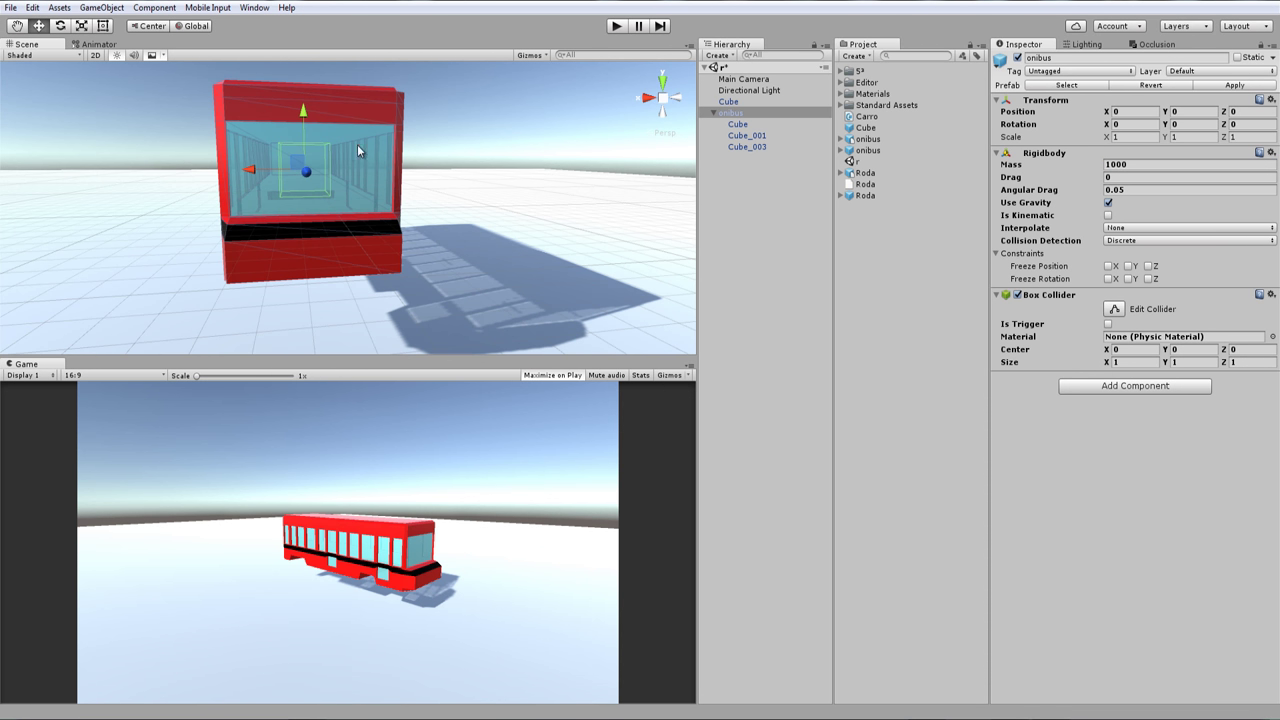
{"action": "scroll", "coordinate": [322, 195], "scroll_direction": "down", "scroll_amount": 2}
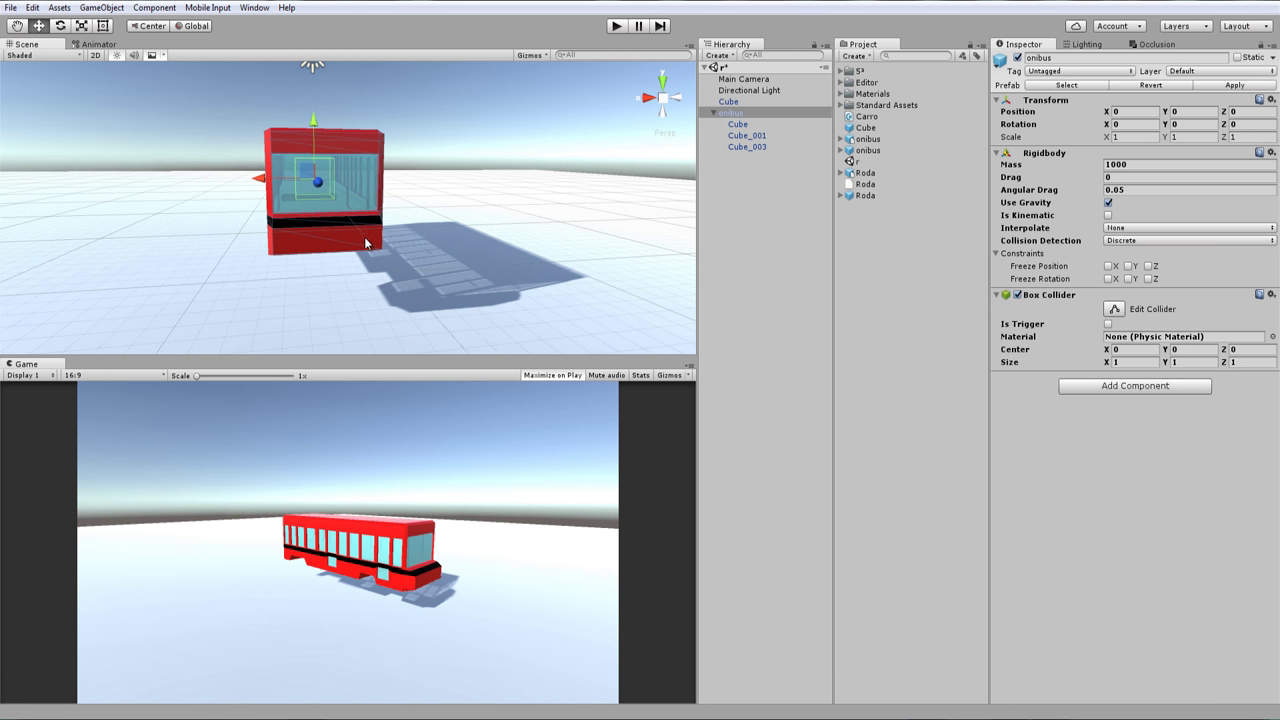
{"action": "scroll", "coordinate": [361, 244], "scroll_direction": "down", "scroll_amount": 1}
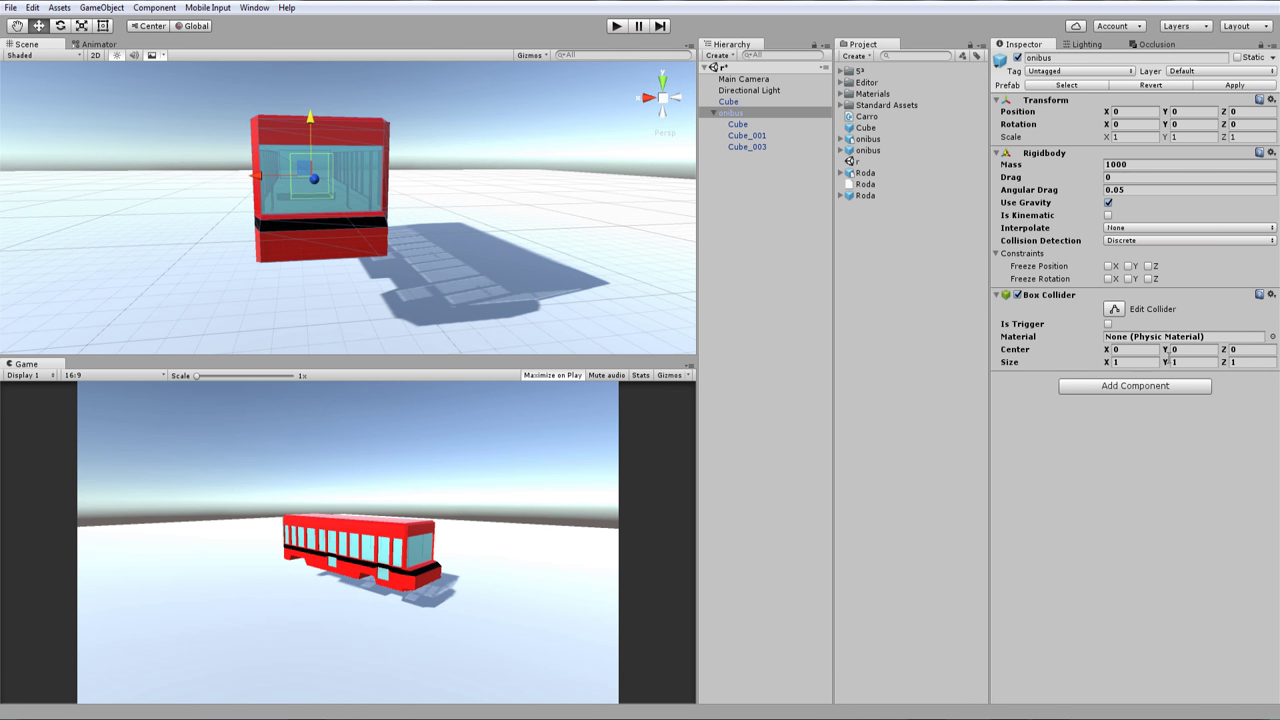
Set the Box Collider's X size to 2 and Y size to 0.5
{"action": "left_click", "coordinate": [1140, 364]}
{"action": "type", "text": "2"}
{"action": "mouse_move", "coordinate": [242, 269]}
{"action": "left_mouse_down", "text": "alt"}
{"action": "mouse_move", "coordinate": [344, 222]}
{"action": "mouse_move", "coordinate": [312, 203]}
{"action": "left_mouse_up", "text": "alt"}
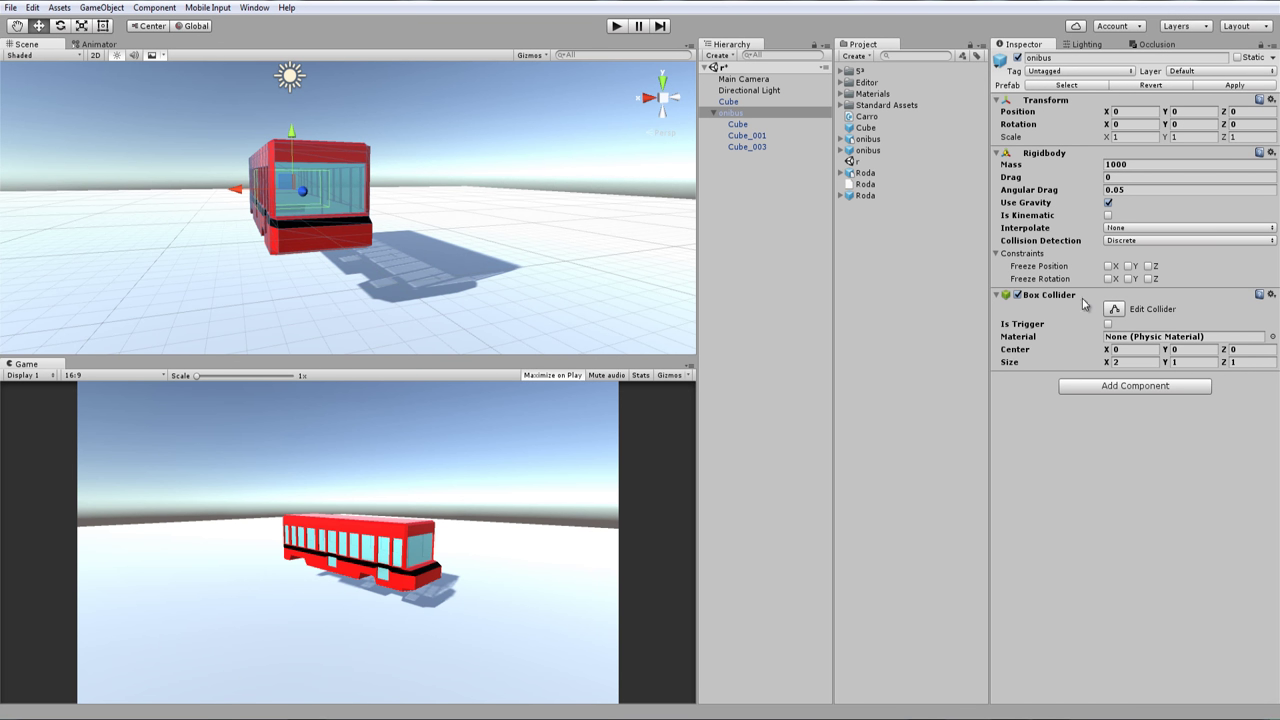
{"action": "left_click", "coordinate": [1190, 363]}
{"action": "type", "text": "2"}
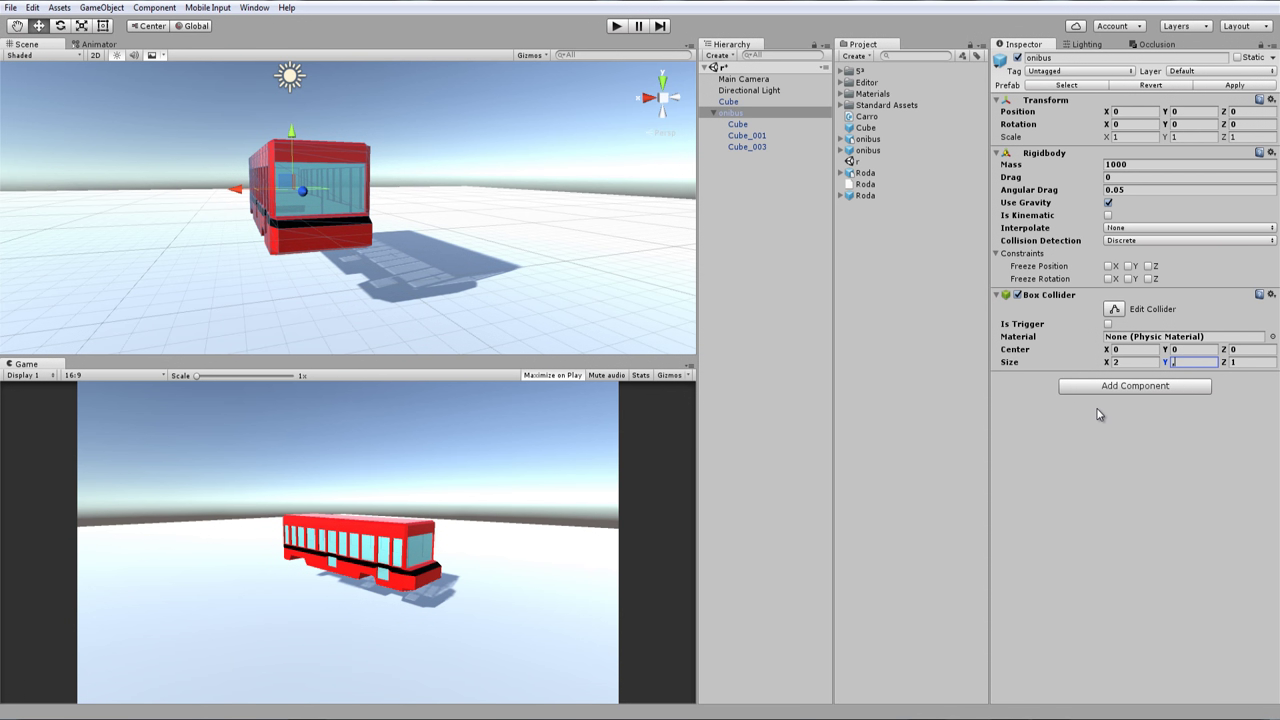
{"action": "type", "text": ".5"}
{"action": "left_click", "coordinate": [1255, 363]}
{"action": "type", "text": "3"}
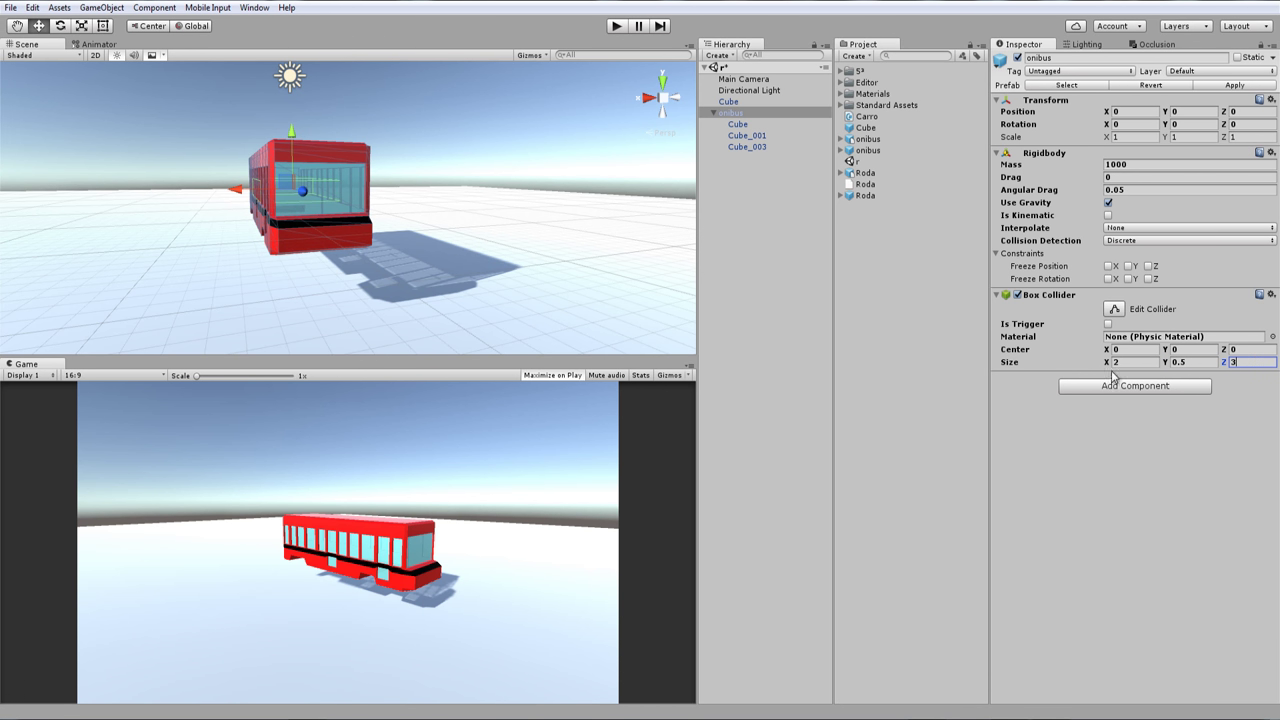
{"action": "mouse_move", "coordinate": [293, 176]}
{"action": "left_mouse_down", "text": "alt"}
{"action": "mouse_move", "coordinate": [462, 210]}
{"action": "mouse_move", "coordinate": [354, 223]}
{"action": "mouse_move", "coordinate": [240, 211]}
{"action": "left_mouse_up", "text": "alt"}
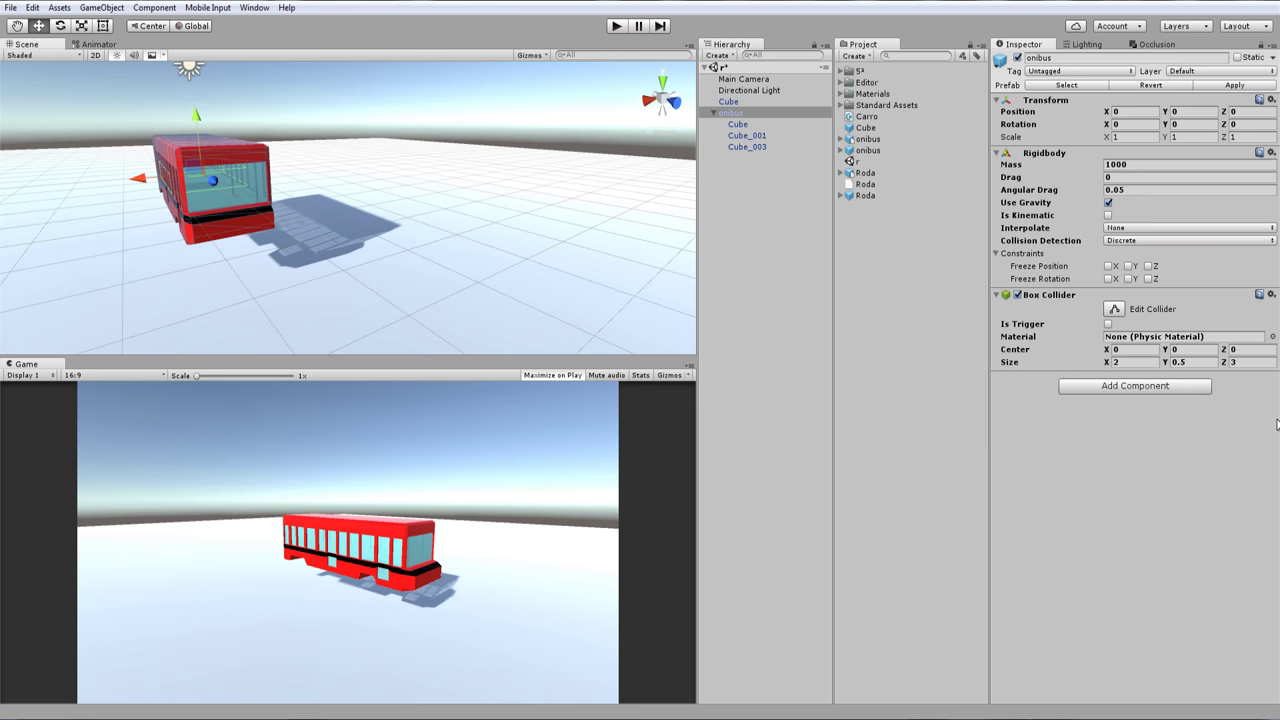
Adjust the collider's Z size to 6.5, checking the fit along the bus
{"action": "left_click", "coordinate": [1249, 364]}
{"action": "type", "text": "5"}
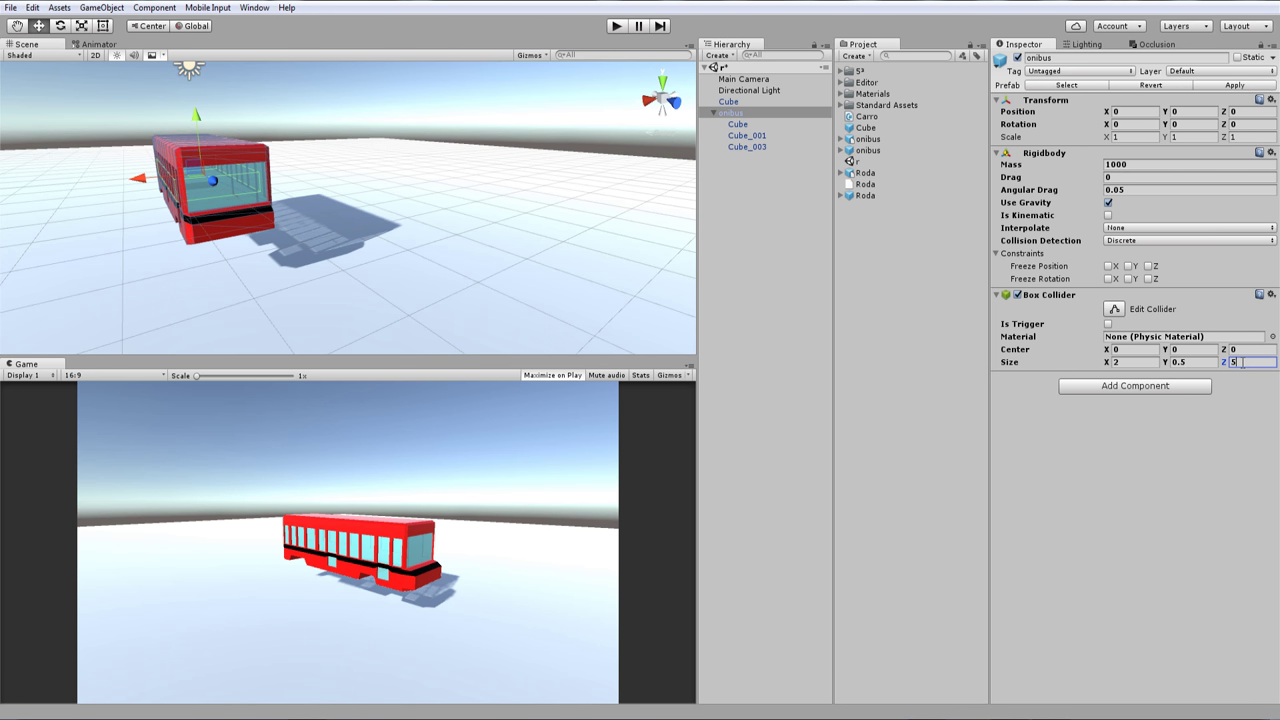
{"action": "key", "text": "BackSpace"}
{"action": "type", "text": "6"}
{"action": "mouse_move", "coordinate": [190, 268]}
{"action": "left_mouse_down", "text": "alt"}
{"action": "mouse_move", "coordinate": [431, 249]}
{"action": "mouse_move", "coordinate": [412, 250]}
{"action": "left_mouse_up", "text": "alt"}
{"action": "left_click", "coordinate": [1259, 363]}
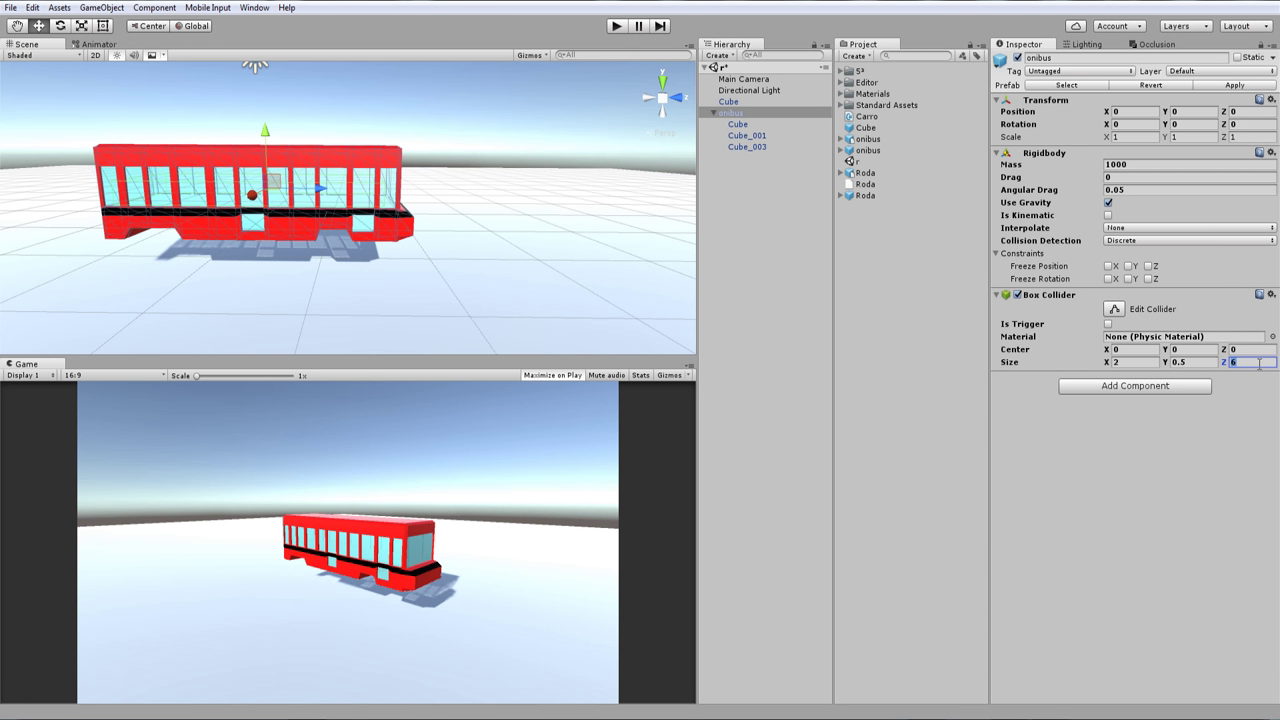
{"action": "type", "text": "8"}
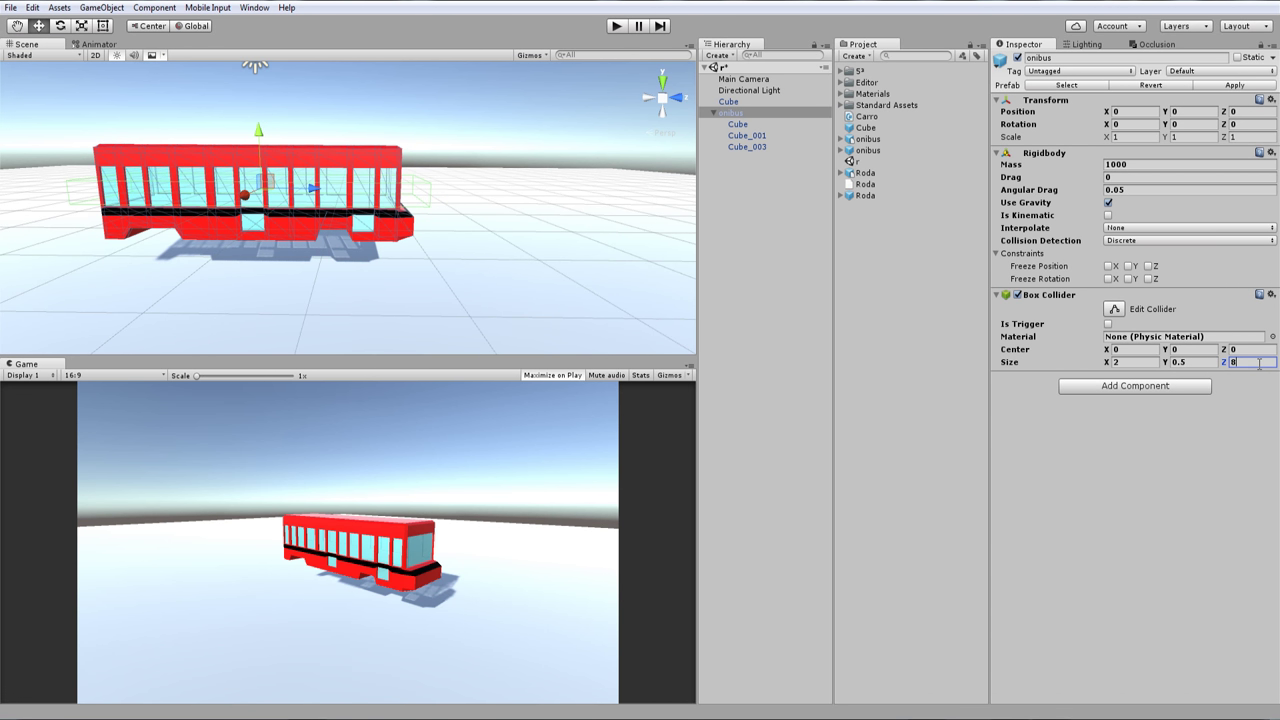
{"action": "key", "text": "BackSpace"}
{"action": "type", "text": "7"}
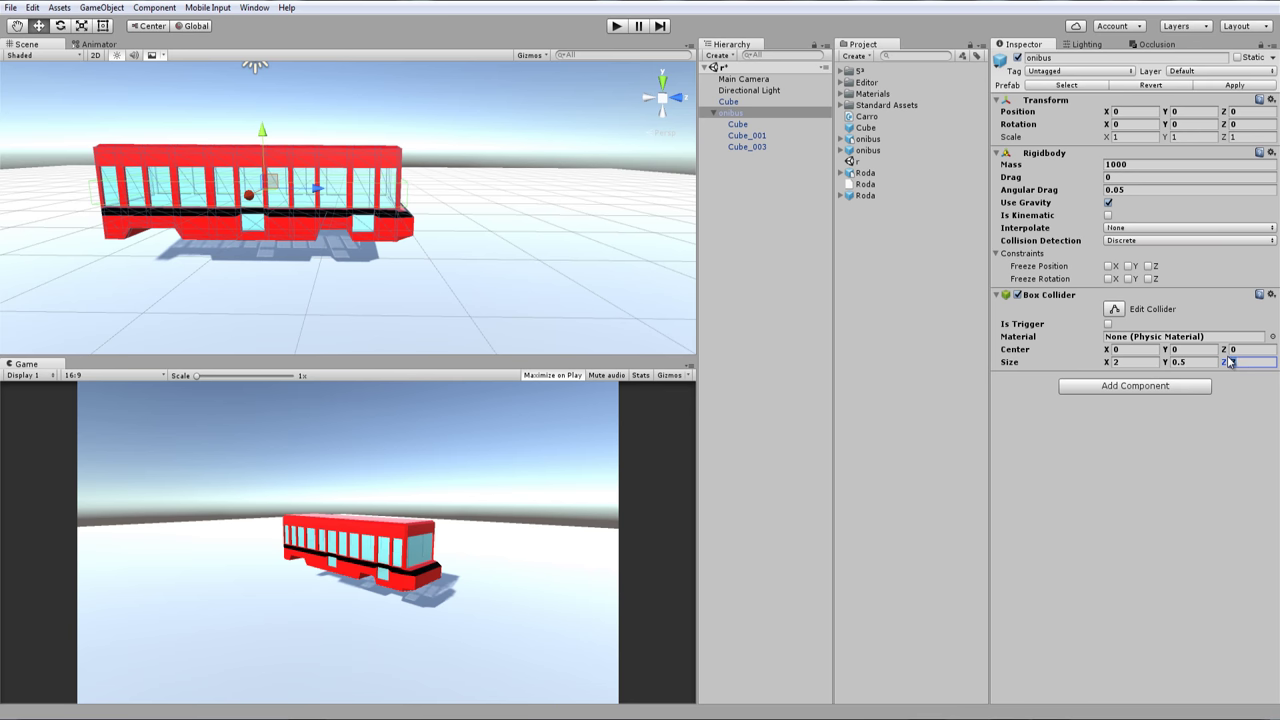
{"action": "type", "text": "6.5"}
{"action": "mouse_move", "coordinate": [450, 250]}
{"action": "left_mouse_down", "text": "alt"}
{"action": "mouse_move", "coordinate": [293, 182]}
{"action": "mouse_move", "coordinate": [409, 206]}
{"action": "mouse_move", "coordinate": [314, 217]}
{"action": "left_mouse_up", "text": "alt"}
Lower the Box Collider's center to Y -0.47 and re-enter its Z size as 6.5
{"action": "scroll", "coordinate": [400, 190], "scroll_direction": "down", "scroll_amount": 3}
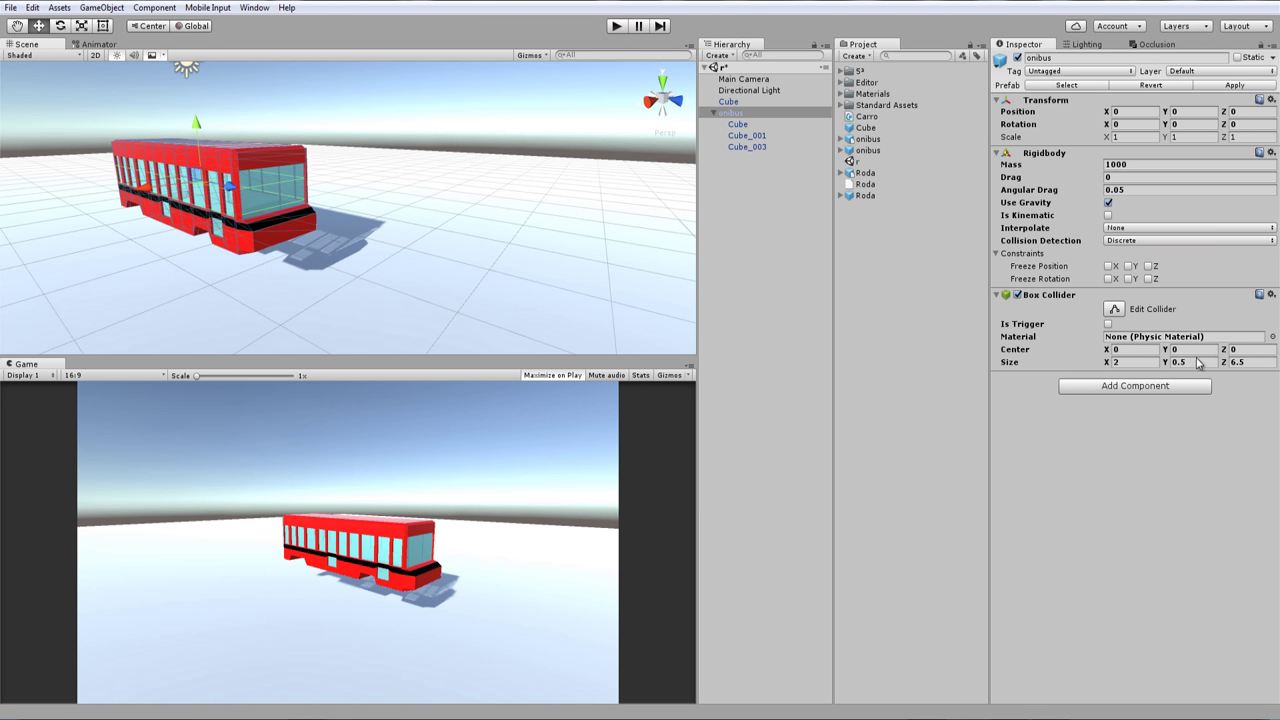
{"action": "left_click_drag", "start_coordinate": [1170, 355], "coordinate": [1160, 360]}
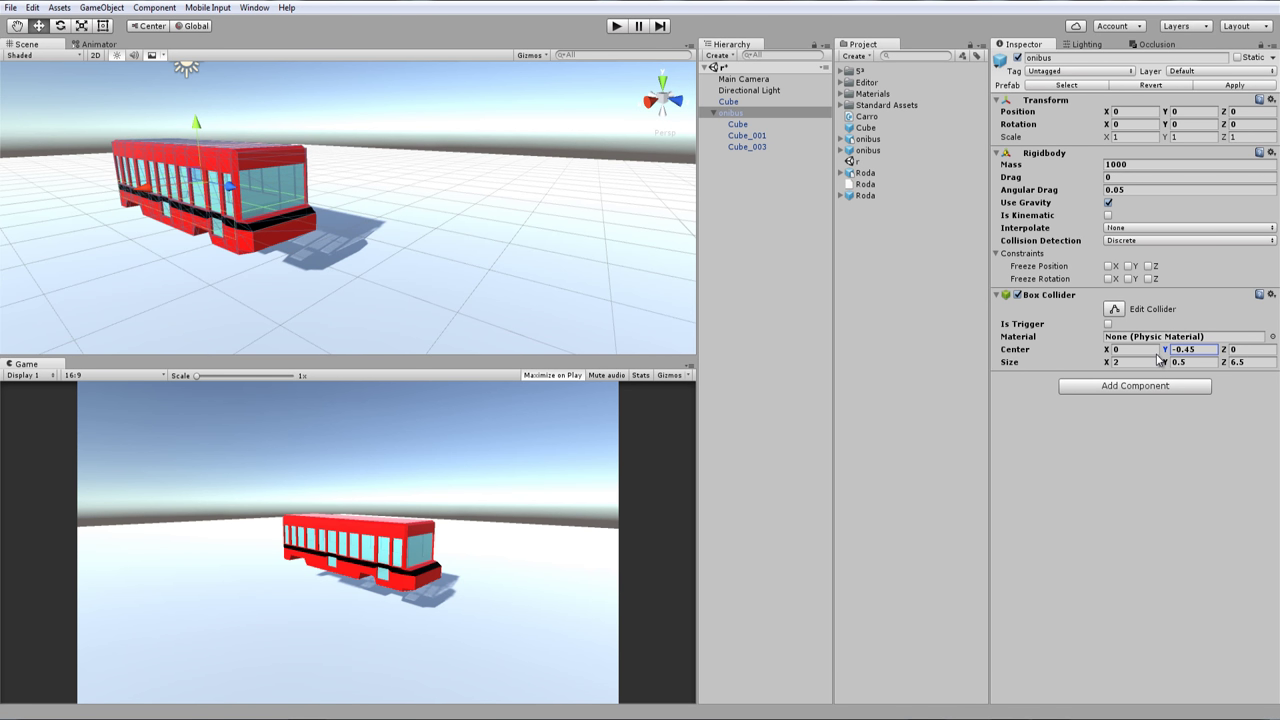
{"action": "mouse_move", "coordinate": [206, 329]}
{"action": "left_mouse_down", "text": "alt"}
{"action": "mouse_move", "coordinate": [223, 297]}
{"action": "mouse_move", "coordinate": [306, 280]}
{"action": "left_mouse_up", "text": "alt"}
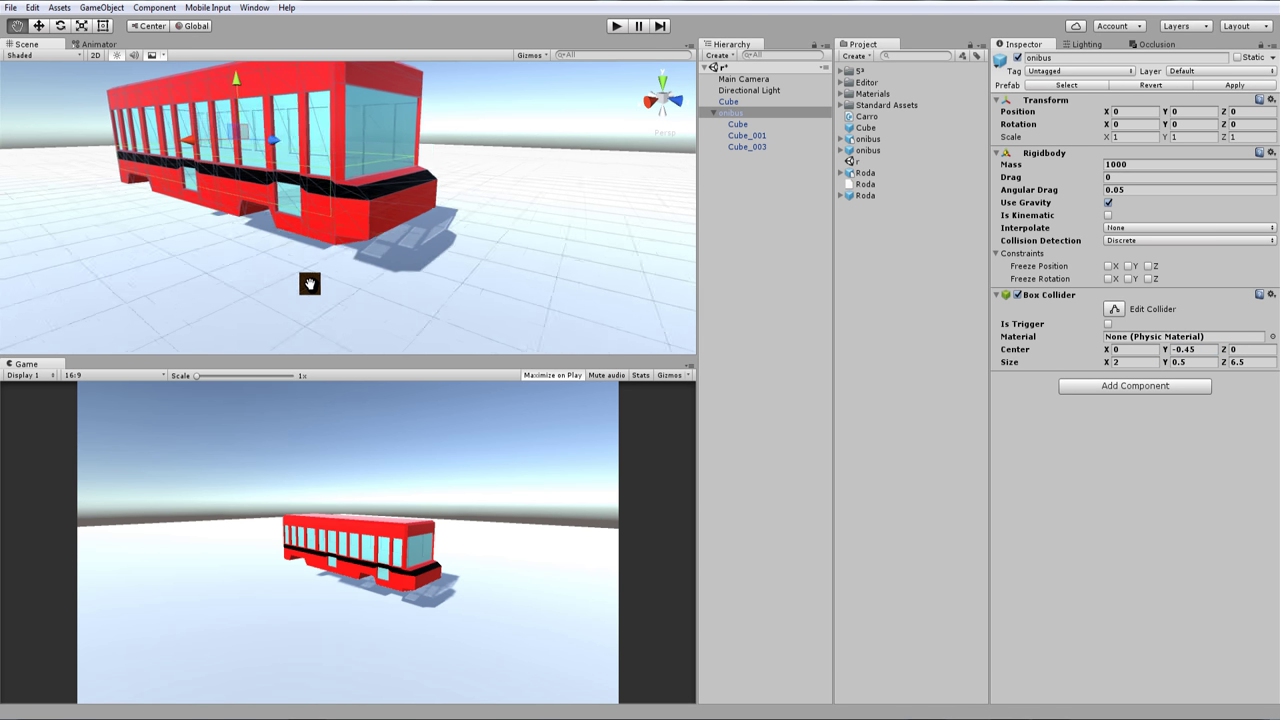
{"action": "left_click_drag", "start_coordinate": [1165, 350], "coordinate": [1225, 371]}
{"action": "type", "text": "6.7"}
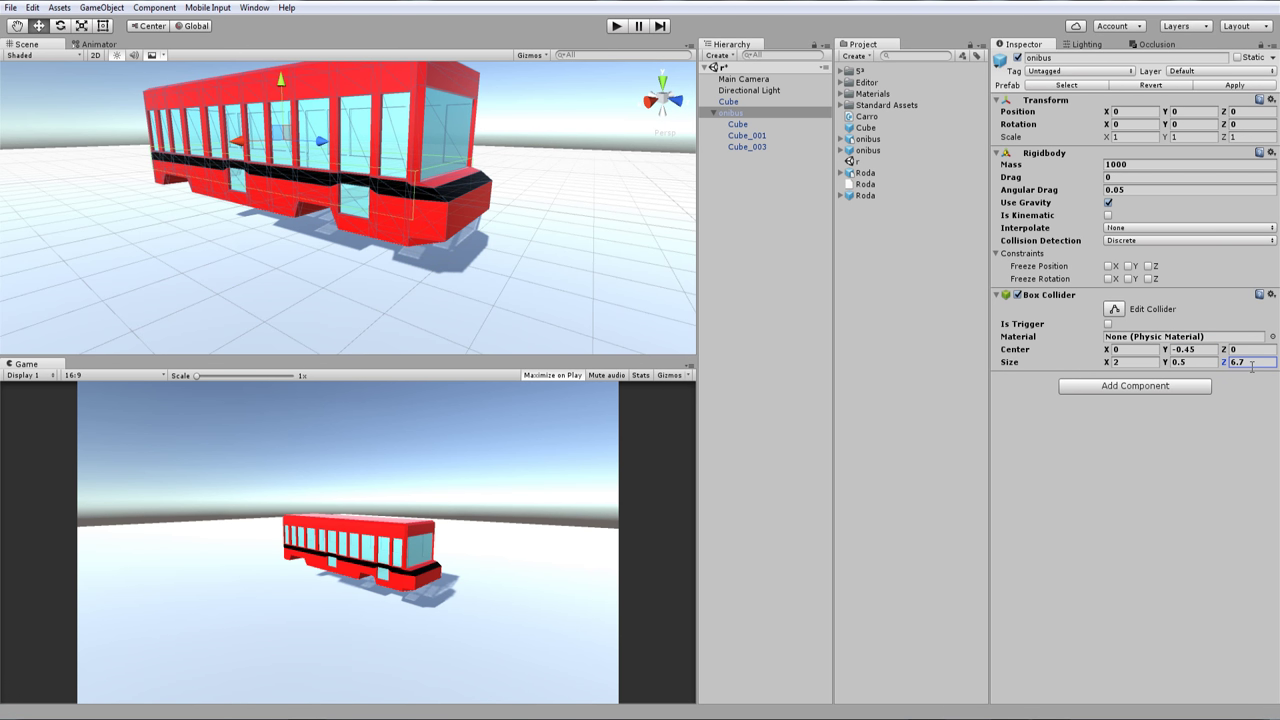
{"action": "left_click", "coordinate": [1253, 364]}
{"action": "type", "text": "6.5"}
{"action": "left_click_drag", "start_coordinate": [1172, 355], "coordinate": [1168, 357]}
{"action": "scroll", "coordinate": [320, 256], "scroll_direction": "up", "scroll_amount": 2}
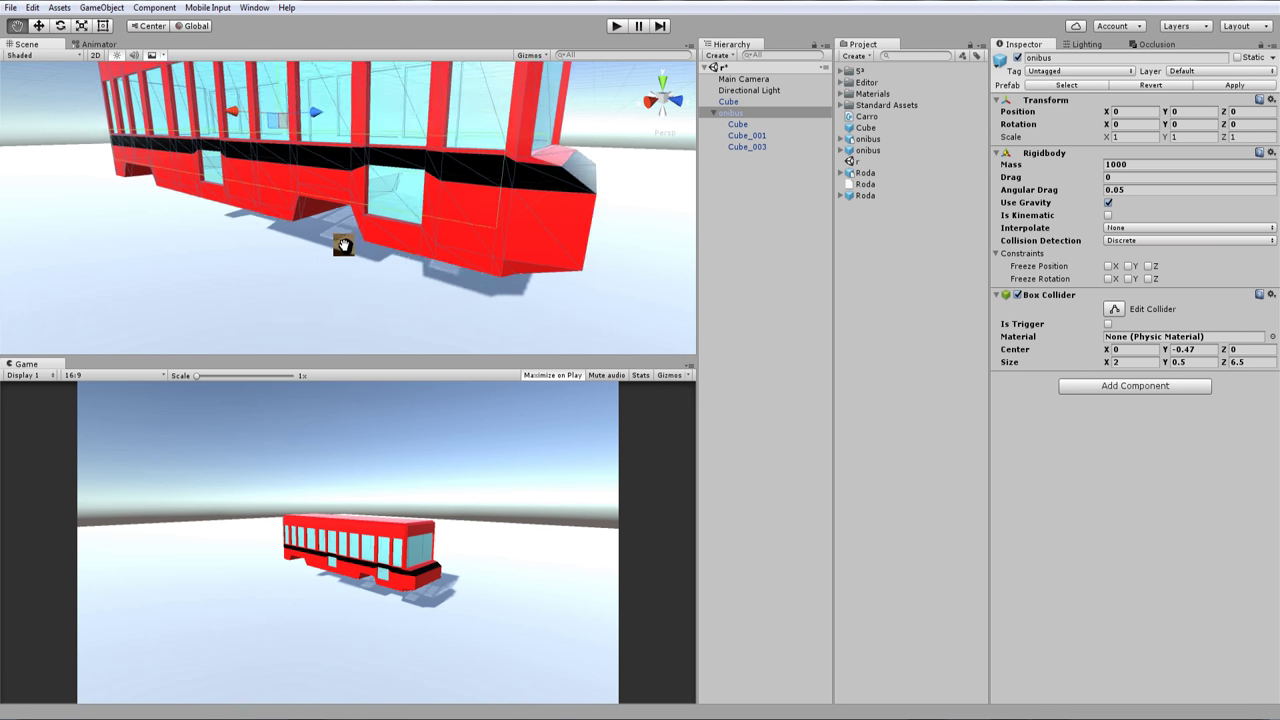
{"action": "mouse_move", "coordinate": [320, 256]}
{"action": "left_mouse_down", "text": "alt"}
{"action": "mouse_move", "coordinate": [396, 164]}
{"action": "mouse_move", "coordinate": [600, 177]}
{"action": "mouse_move", "coordinate": [394, 206]}
{"action": "mouse_move", "coordinate": [357, 189]}
{"action": "mouse_move", "coordinate": [541, 119]}
{"action": "mouse_move", "coordinate": [686, 157]}
{"action": "mouse_move", "coordinate": [514, 194]}
{"action": "mouse_move", "coordinate": [575, 148]}
{"action": "mouse_move", "coordinate": [666, 251]}
{"action": "mouse_move", "coordinate": [614, 209]}
{"action": "mouse_move", "coordinate": [517, 277]}
{"action": "mouse_move", "coordinate": [538, 246]}
{"action": "mouse_move", "coordinate": [278, 91]}
{"action": "left_mouse_up", "text": "alt"}
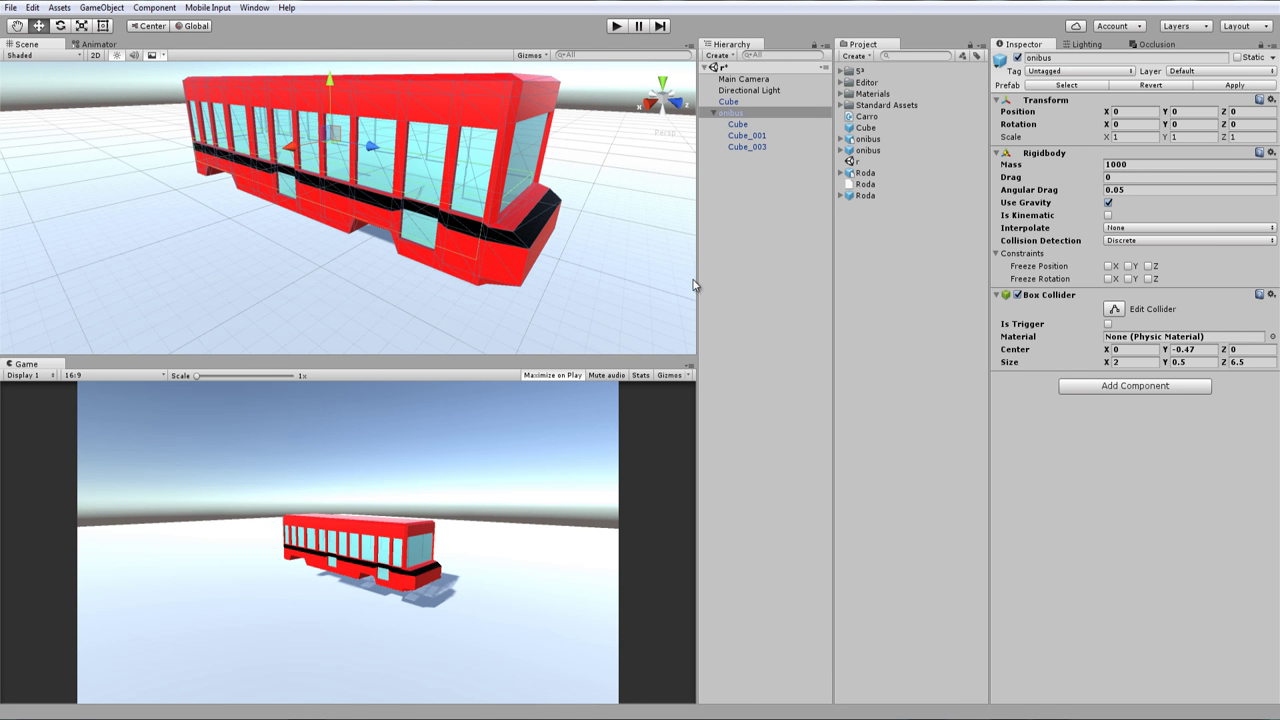
Create an empty object, move it directly under onibus, and rename it eixo
{"action": "right_click", "coordinate": [736, 149]}
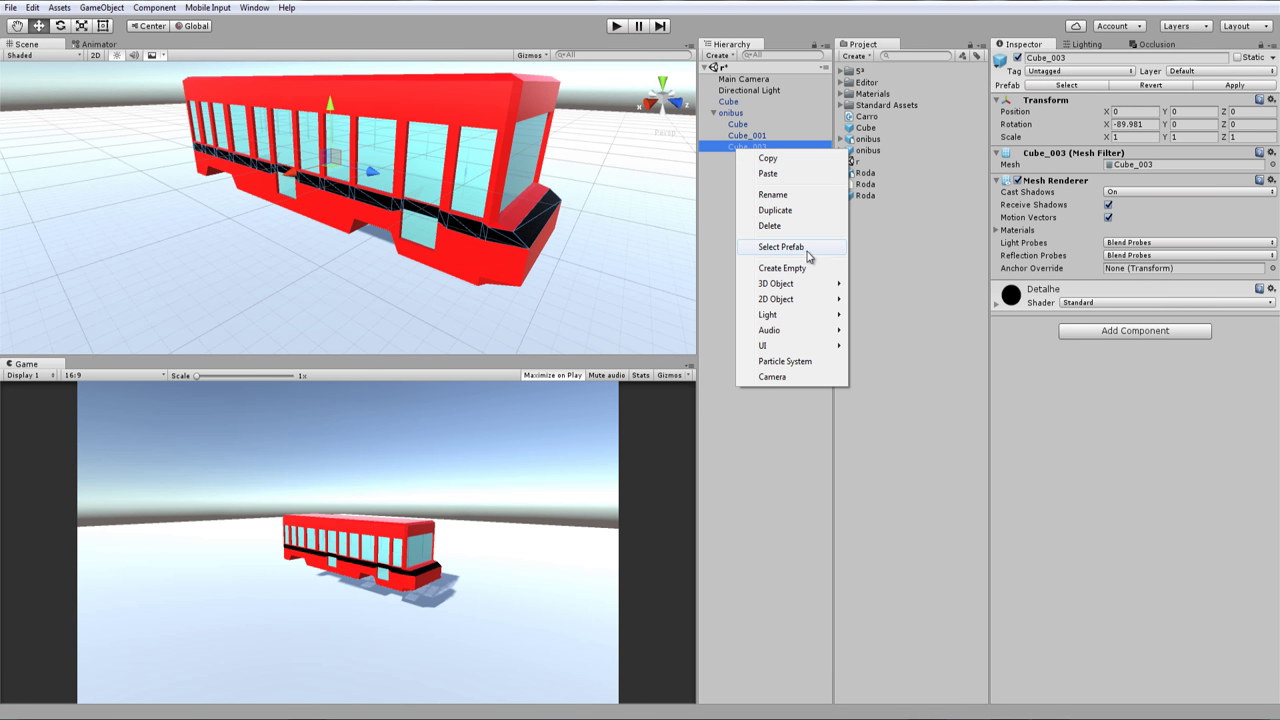
{"action": "left_click", "coordinate": [806, 269]}
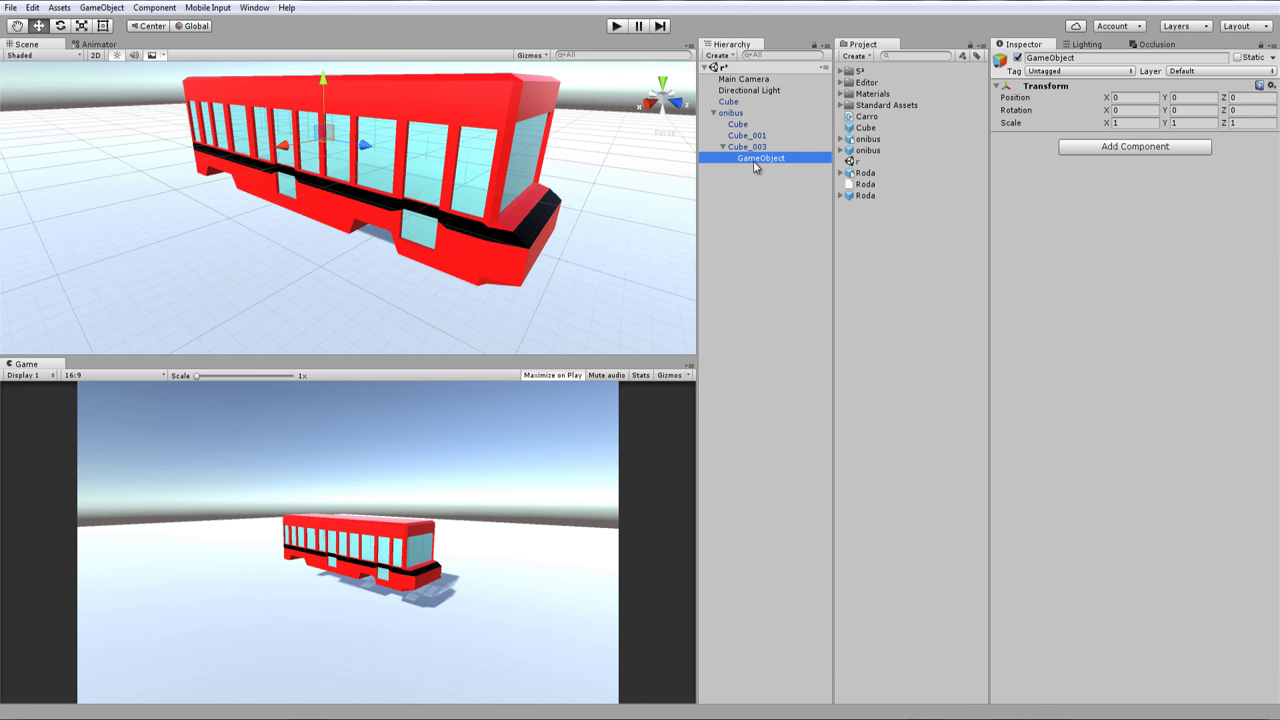
{"action": "left_click_drag", "start_coordinate": [753, 160], "coordinate": [735, 114]}
{"action": "left_click", "coordinate": [761, 157]}
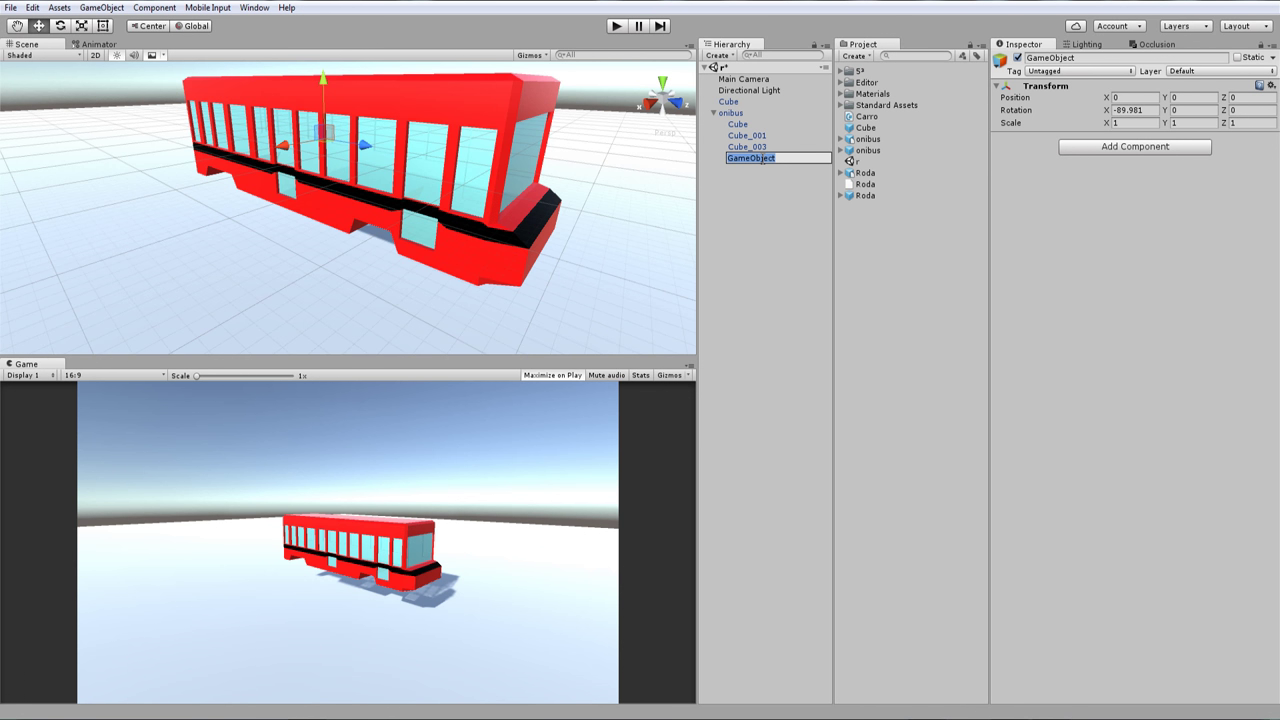
{"action": "type", "text": "eixo"}
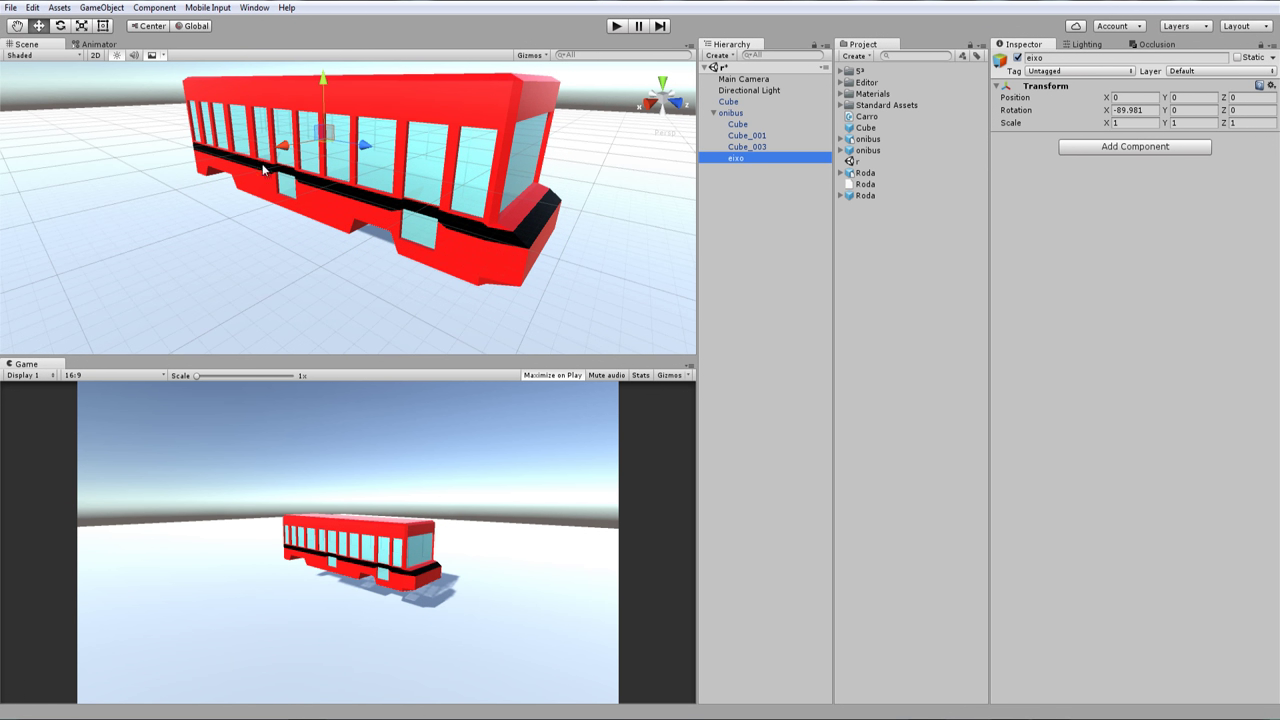
Create a new empty child object inside eixo
{"action": "right_click", "coordinate": [735, 157]}
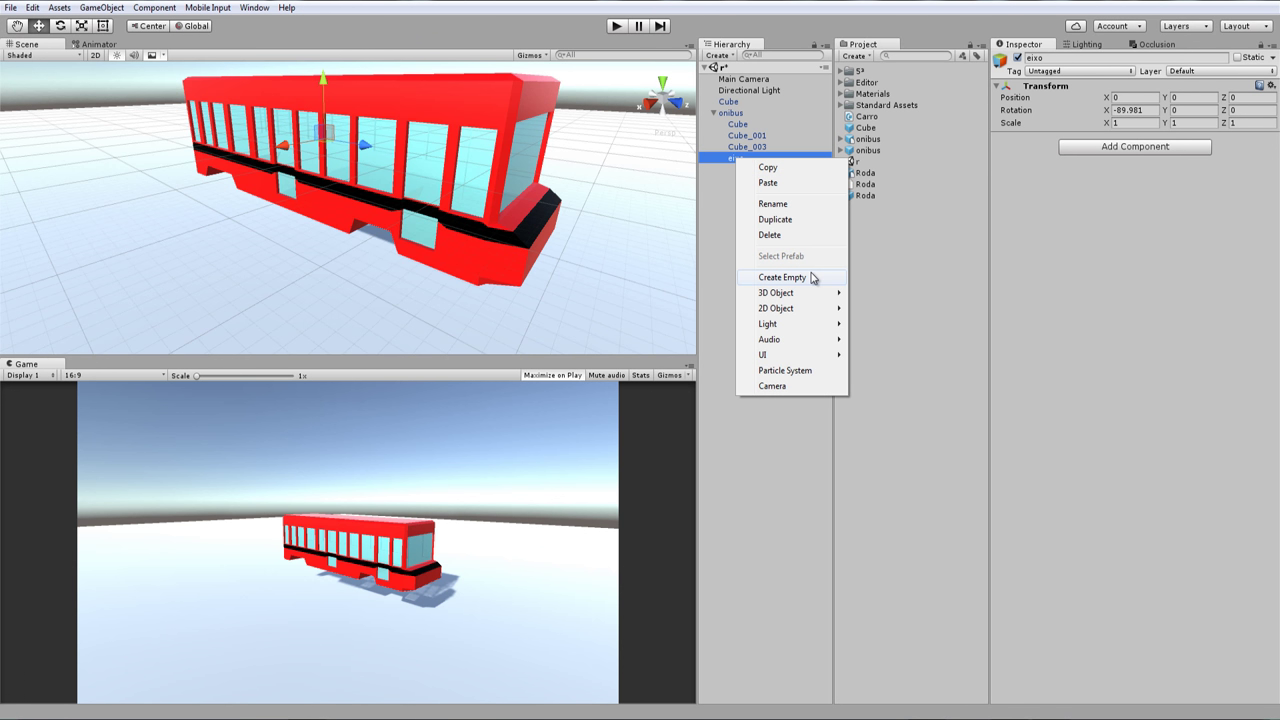
{"action": "left_click", "coordinate": [813, 278]}
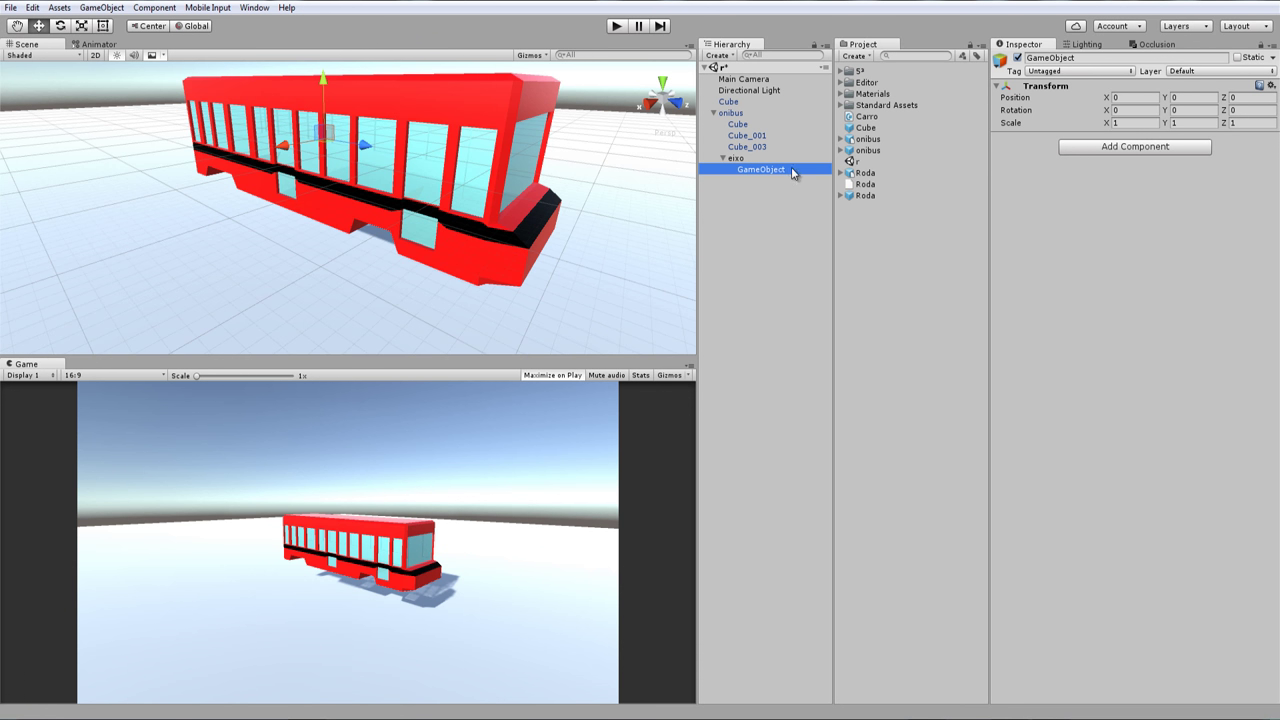
{"action": "left_click", "coordinate": [1074, 58]}
Name the child wc, give it a Wheel Collider, and parent it under eixo
{"action": "type", "text": "wc"}
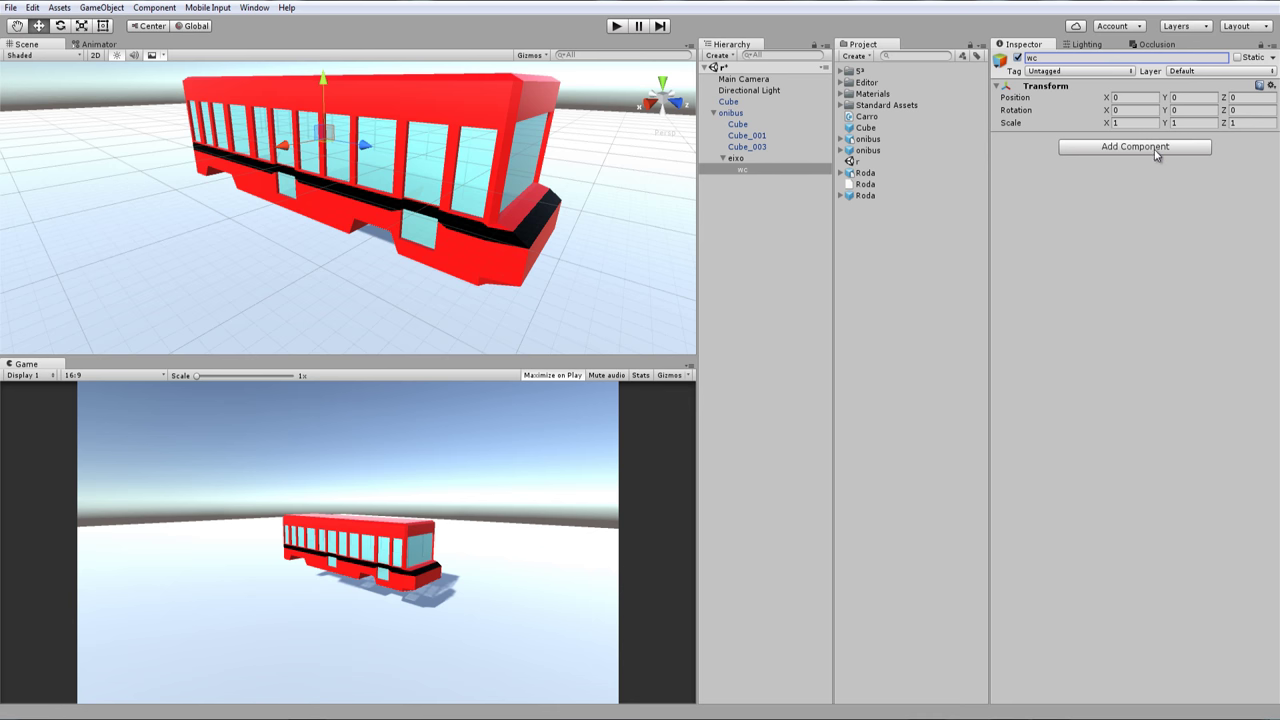
{"action": "left_click", "coordinate": [1157, 148]}
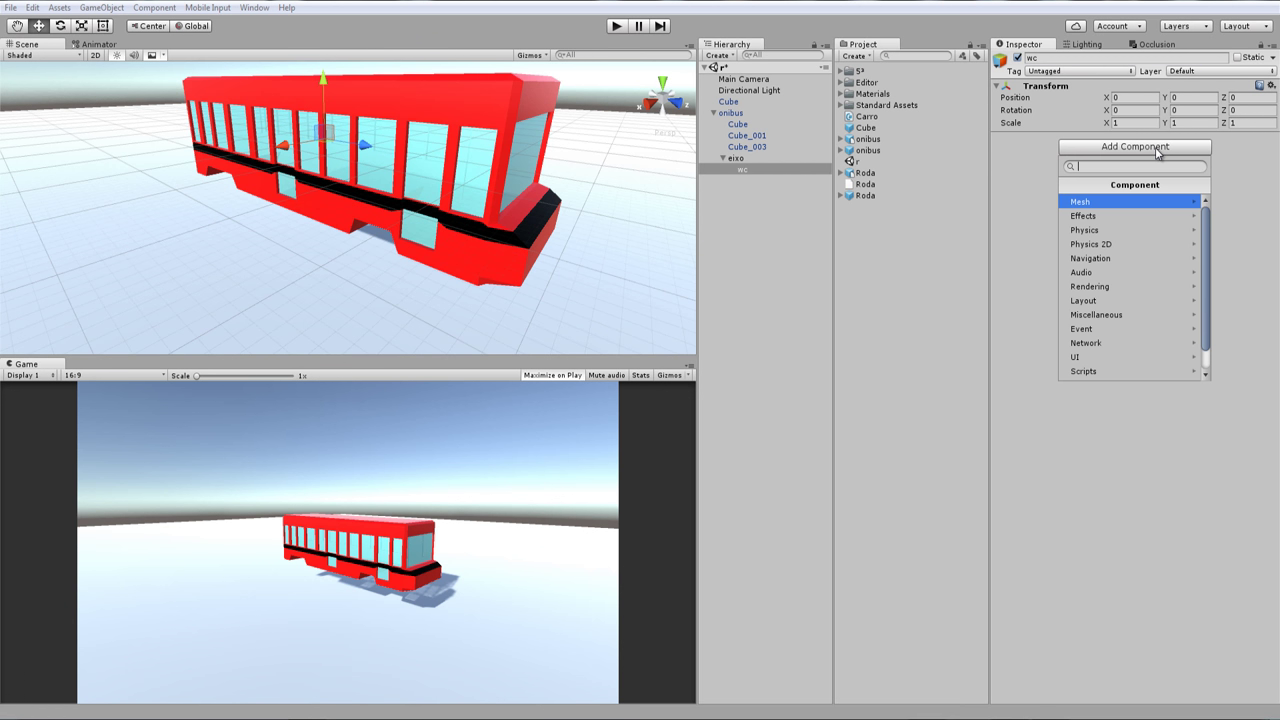
{"action": "left_click", "coordinate": [1125, 230]}
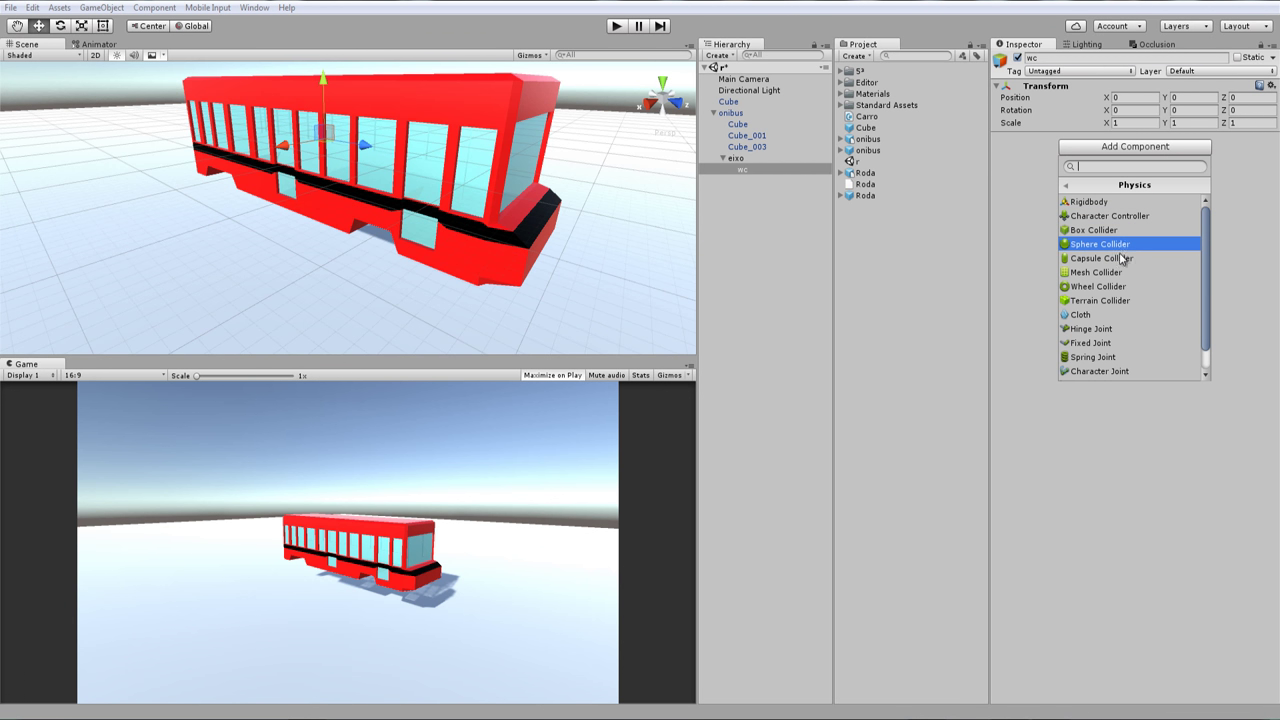
{"action": "left_click", "coordinate": [1125, 284]}
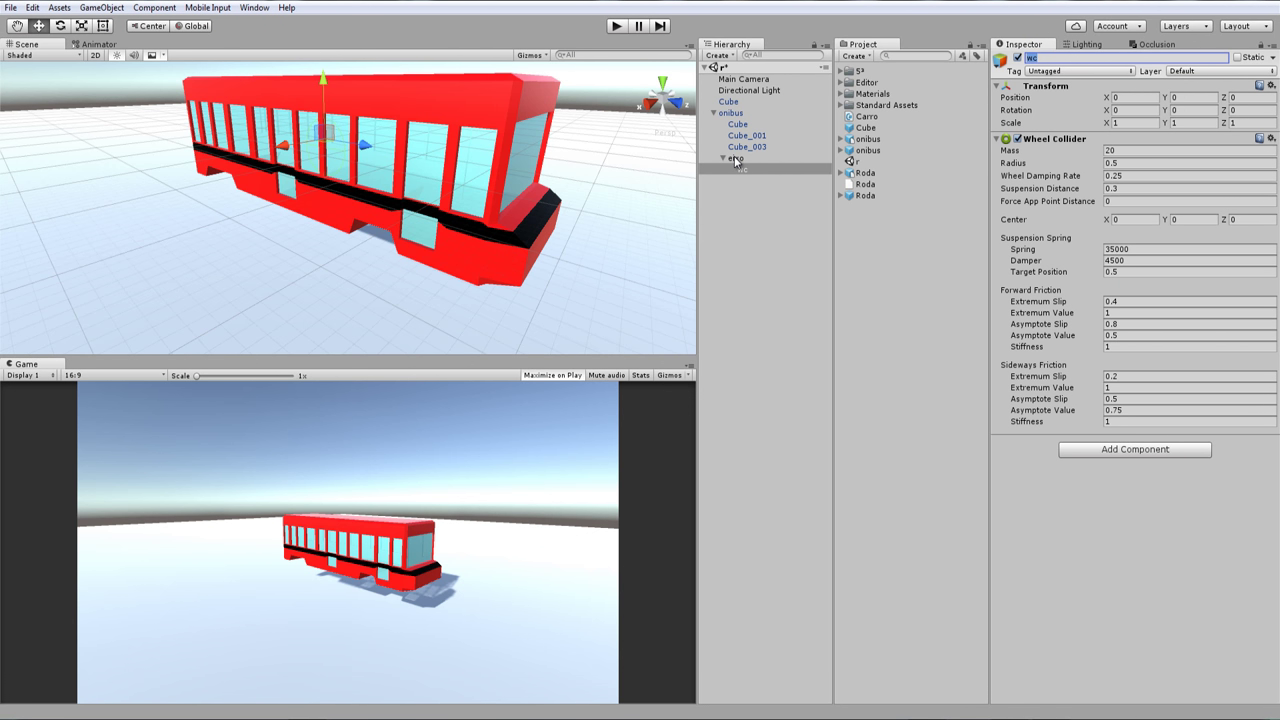
{"action": "left_click_drag", "start_coordinate": [737, 162], "coordinate": [738, 160]}
Move the wc wheel collider to about X 0.88, Y -1.885, Z -1.01
{"action": "key", "text": "f"}
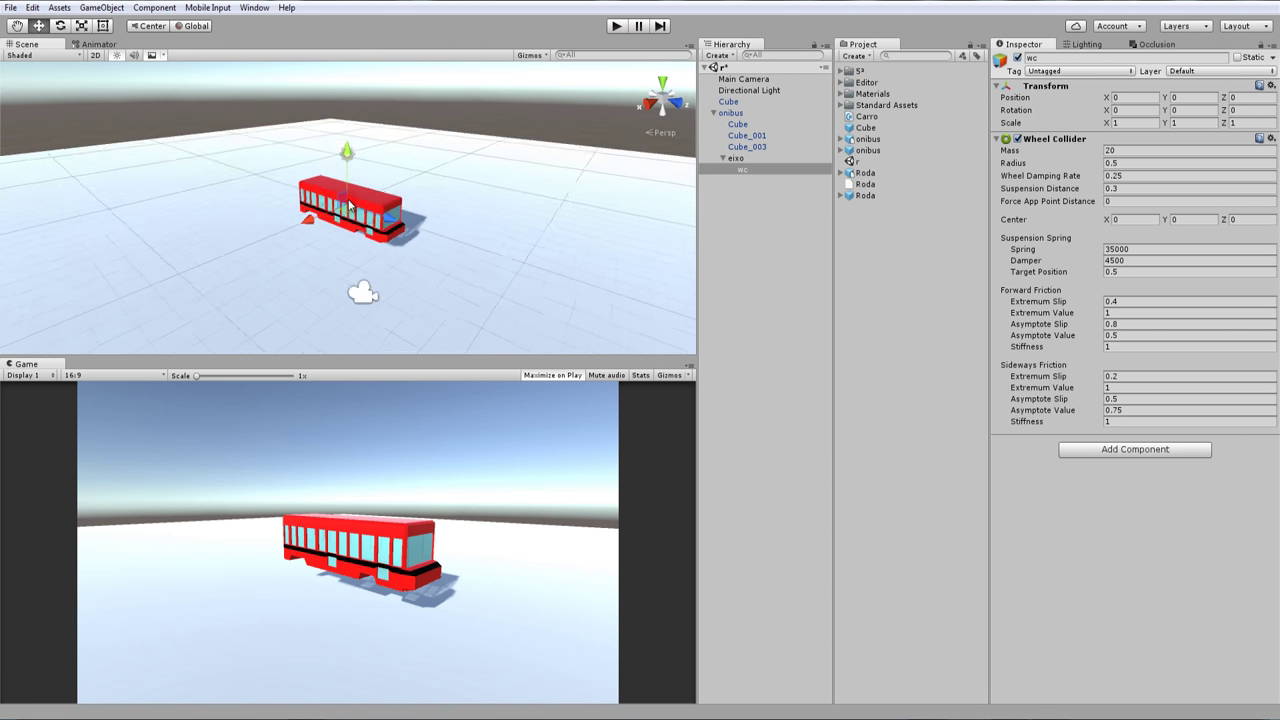
{"action": "scroll", "coordinate": [355, 213], "scroll_direction": "up", "scroll_amount": 3}
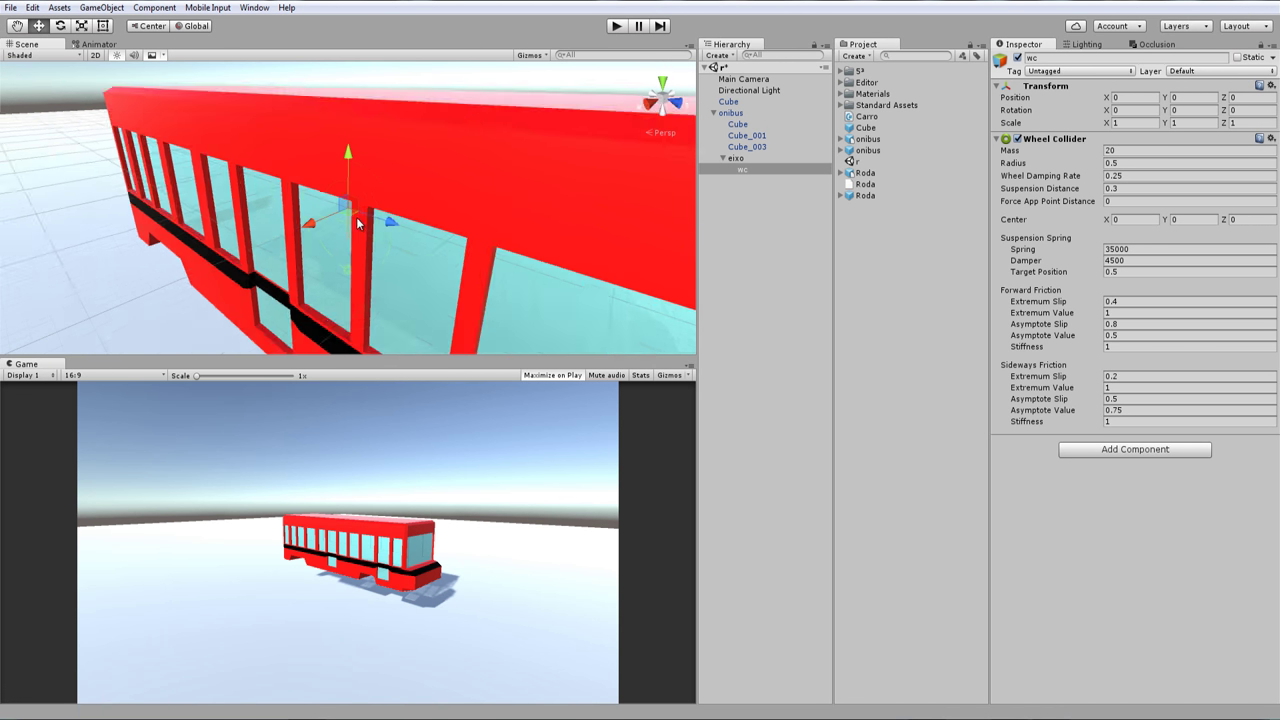
{"action": "scroll", "coordinate": [358, 213], "scroll_direction": "up", "scroll_amount": 3}
{"action": "scroll", "coordinate": [358, 213], "scroll_direction": "up", "scroll_amount": 3}
{"action": "scroll", "coordinate": [378, 210], "scroll_direction": "down", "scroll_amount": 8}
{"action": "mouse_move", "coordinate": [380, 209]}
{"action": "left_mouse_down", "text": "alt"}
{"action": "mouse_move", "coordinate": [472, 217]}
{"action": "mouse_move", "coordinate": [257, 228]}
{"action": "left_mouse_up", "text": "alt"}
{"action": "key", "text": "f"}
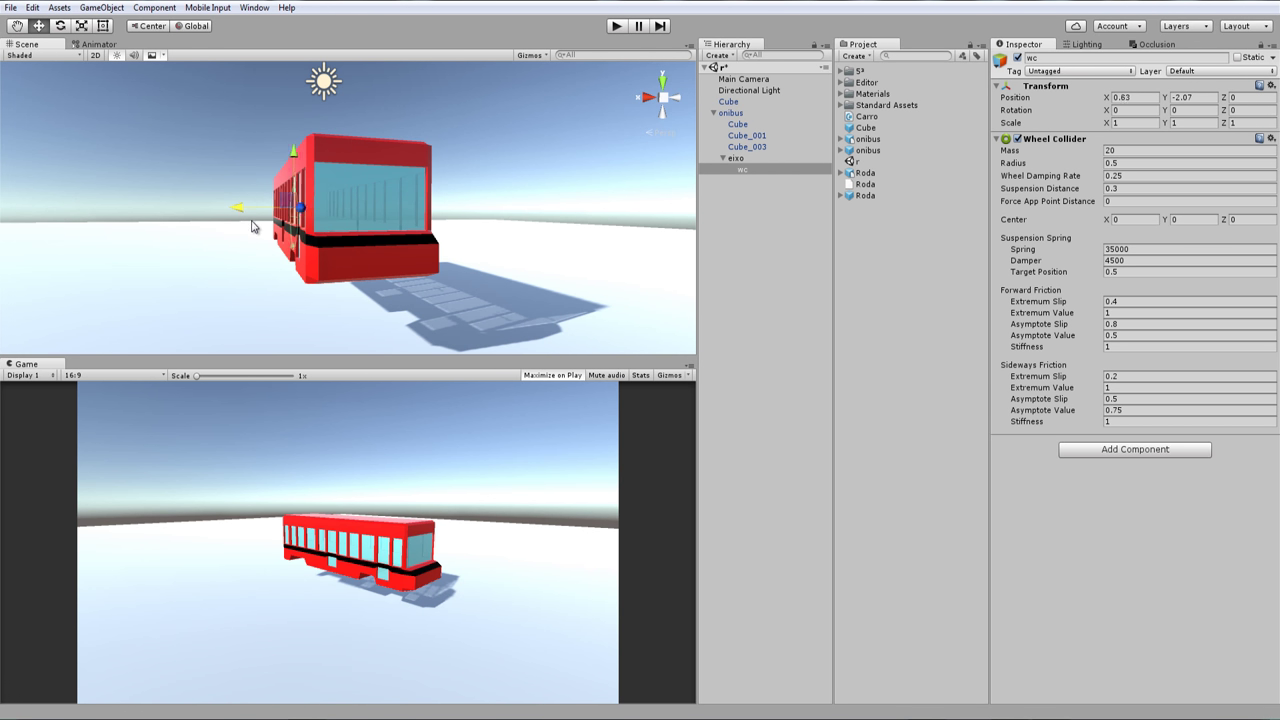
{"action": "key", "text": "f"}
{"action": "mouse_move", "coordinate": [343, 165]}
{"action": "left_mouse_down"}
{"action": "mouse_move", "coordinate": [343, 229]}
{"action": "mouse_move", "coordinate": [650, 182]}
{"action": "mouse_move", "coordinate": [317, 251]}
{"action": "left_mouse_up"}
{"action": "key", "text": "f"}
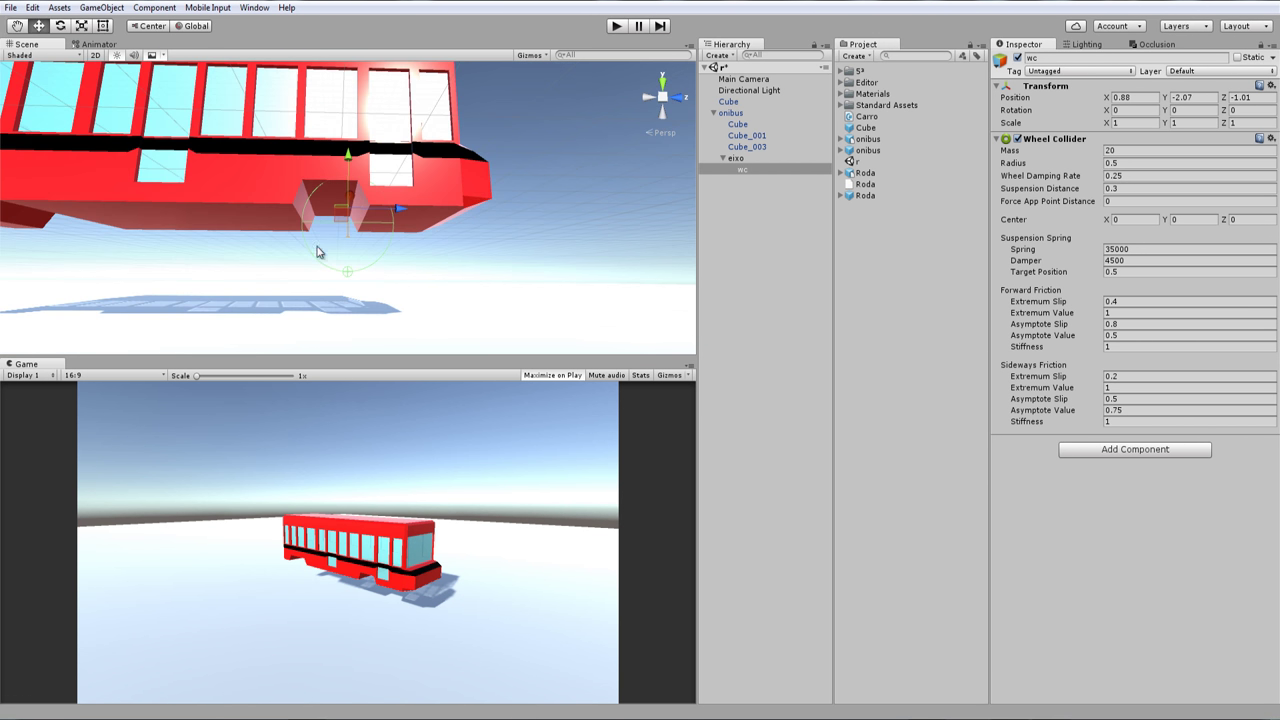
{"action": "left_click_drag", "start_coordinate": [407, 210], "coordinate": [380, 212]}
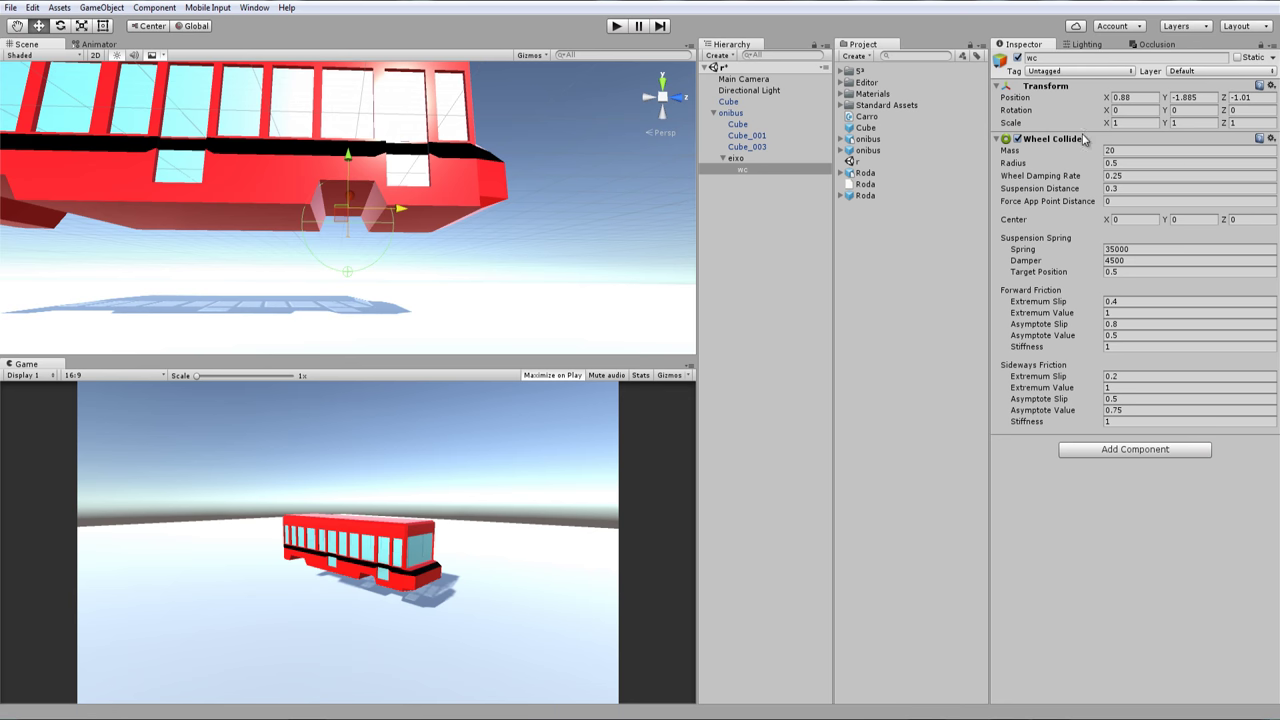
Scale the wheel collider down to about 0.69 and view it from the right side
{"action": "left_click", "coordinate": [81, 26]}
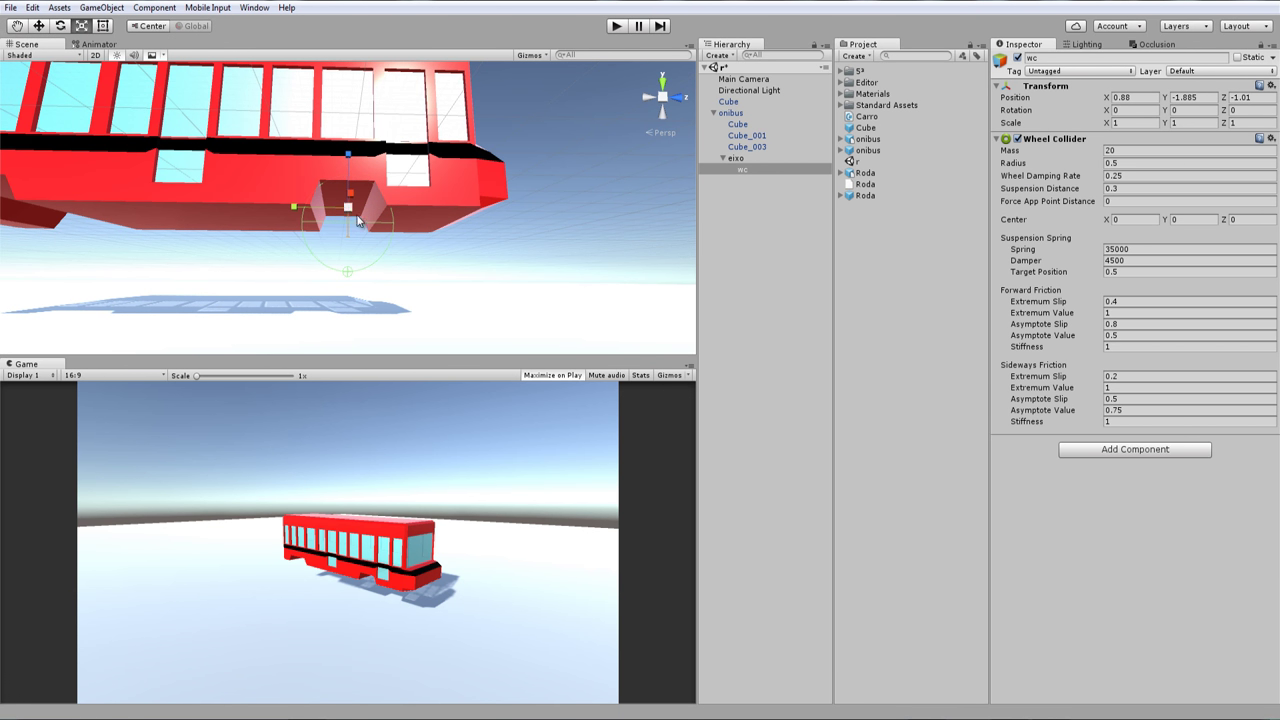
{"action": "mouse_move", "coordinate": [349, 208]}
{"action": "left_mouse_down"}
{"action": "mouse_move", "coordinate": [328, 210]}
{"action": "mouse_move", "coordinate": [409, 167]}
{"action": "left_mouse_up"}
{"action": "key", "text": "f"}
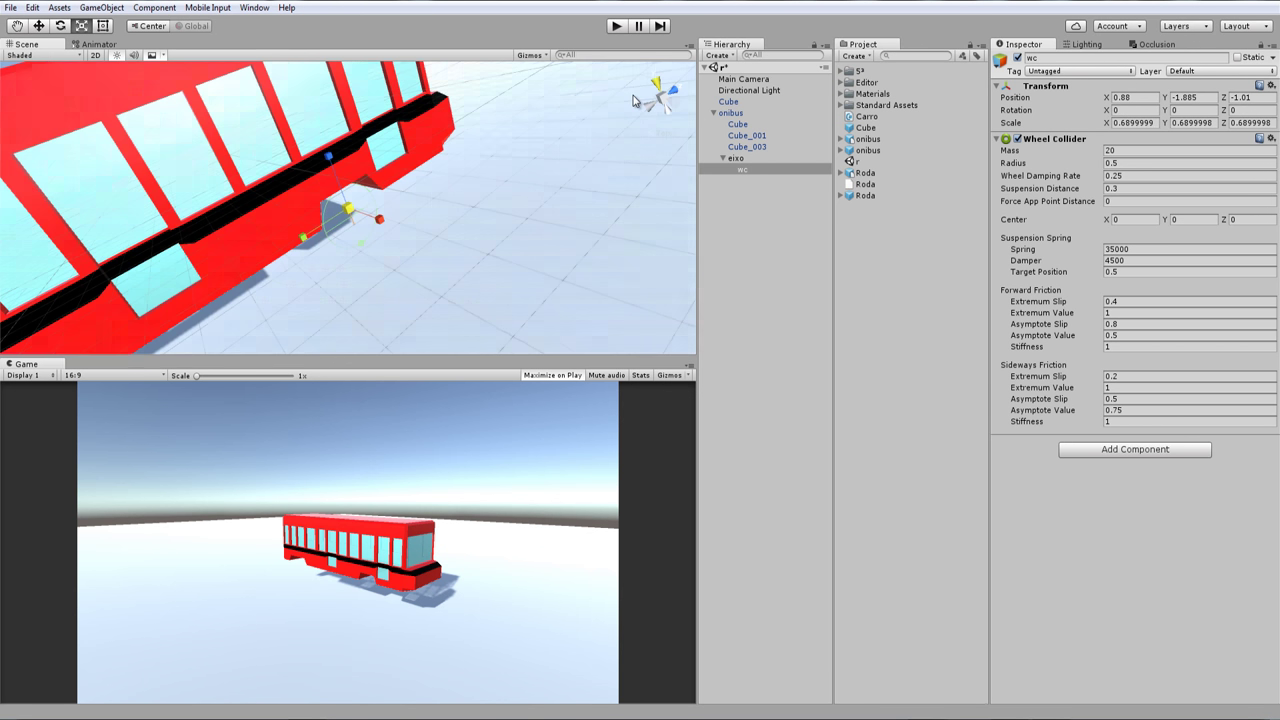
{"action": "scroll", "coordinate": [680, 100], "scroll_direction": "down", "scroll_amount": 5}
{"action": "left_click", "coordinate": [679, 100]}
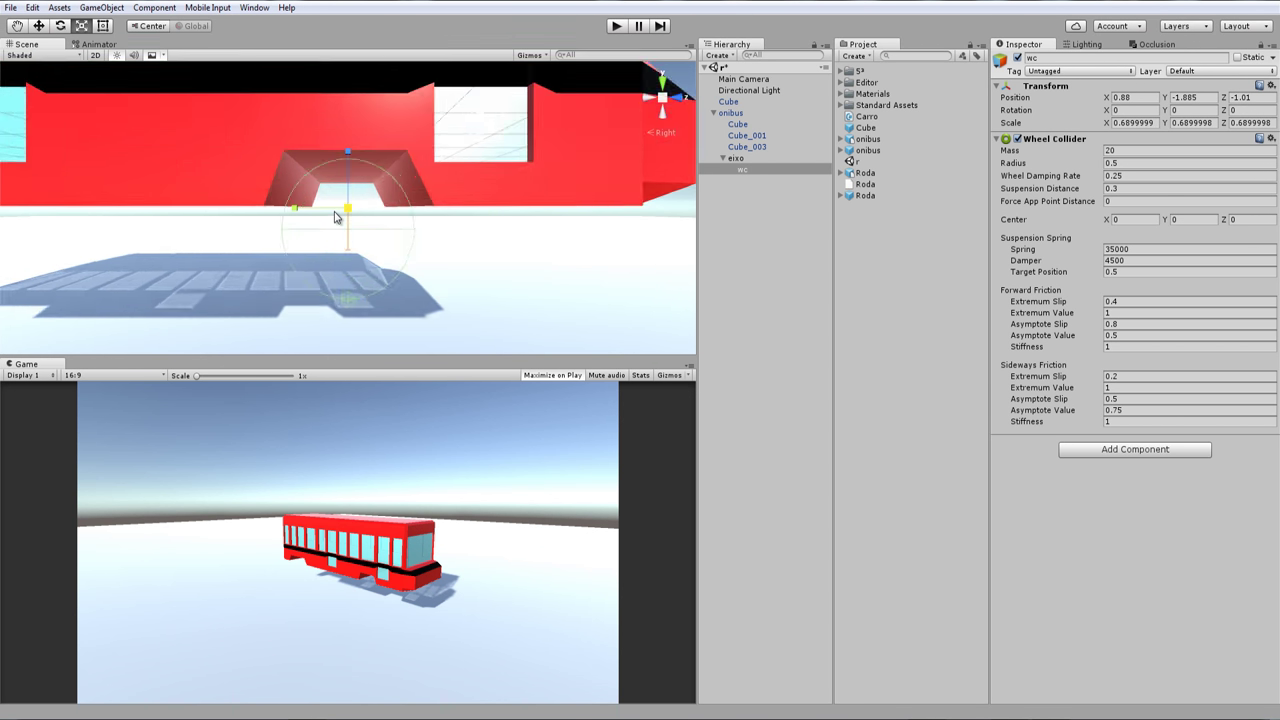
Nudge the wheel collider to Z -1.002 and check it from underneath
{"action": "left_click", "coordinate": [38, 26]}
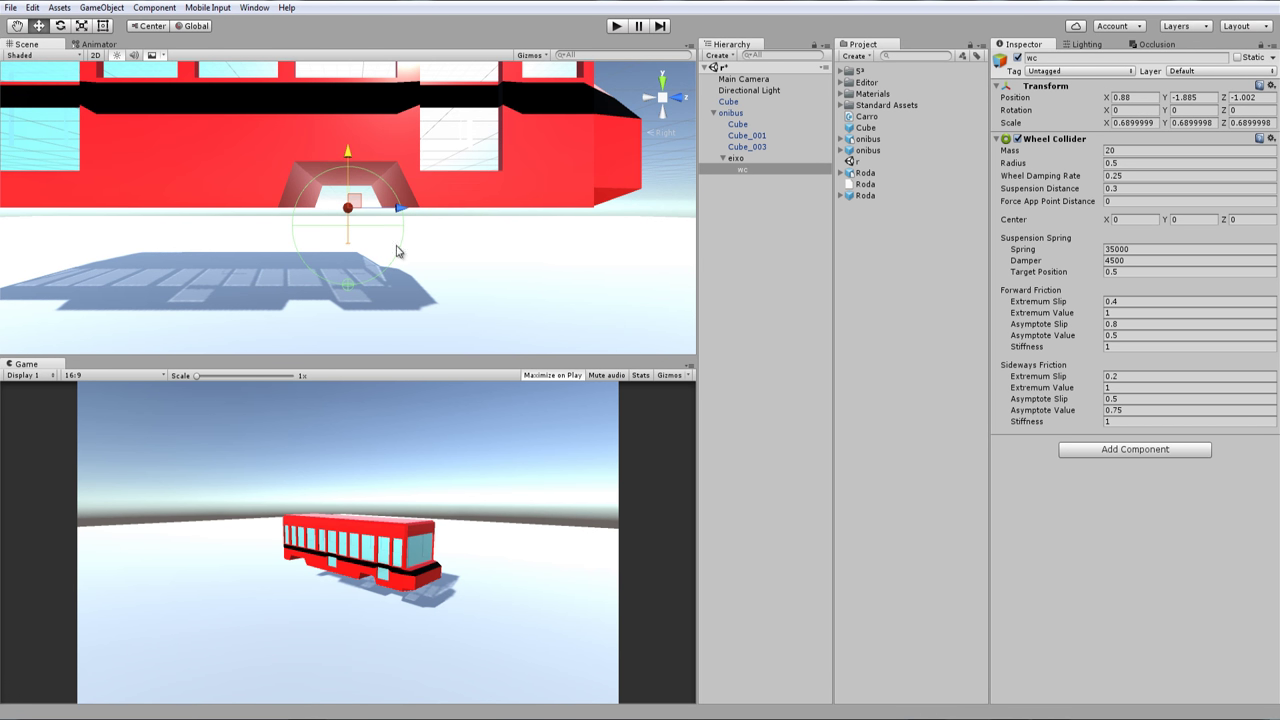
{"action": "left_click_drag", "start_coordinate": [396, 207], "coordinate": [390, 210]}
{"action": "scroll", "coordinate": [499, 262], "scroll_direction": "down", "scroll_amount": 3}
{"action": "mouse_move", "coordinate": [540, 240]}
{"action": "left_mouse_down", "text": "alt"}
{"action": "mouse_move", "coordinate": [218, 205]}
{"action": "mouse_move", "coordinate": [475, 271]}
{"action": "left_mouse_up", "text": "alt"}
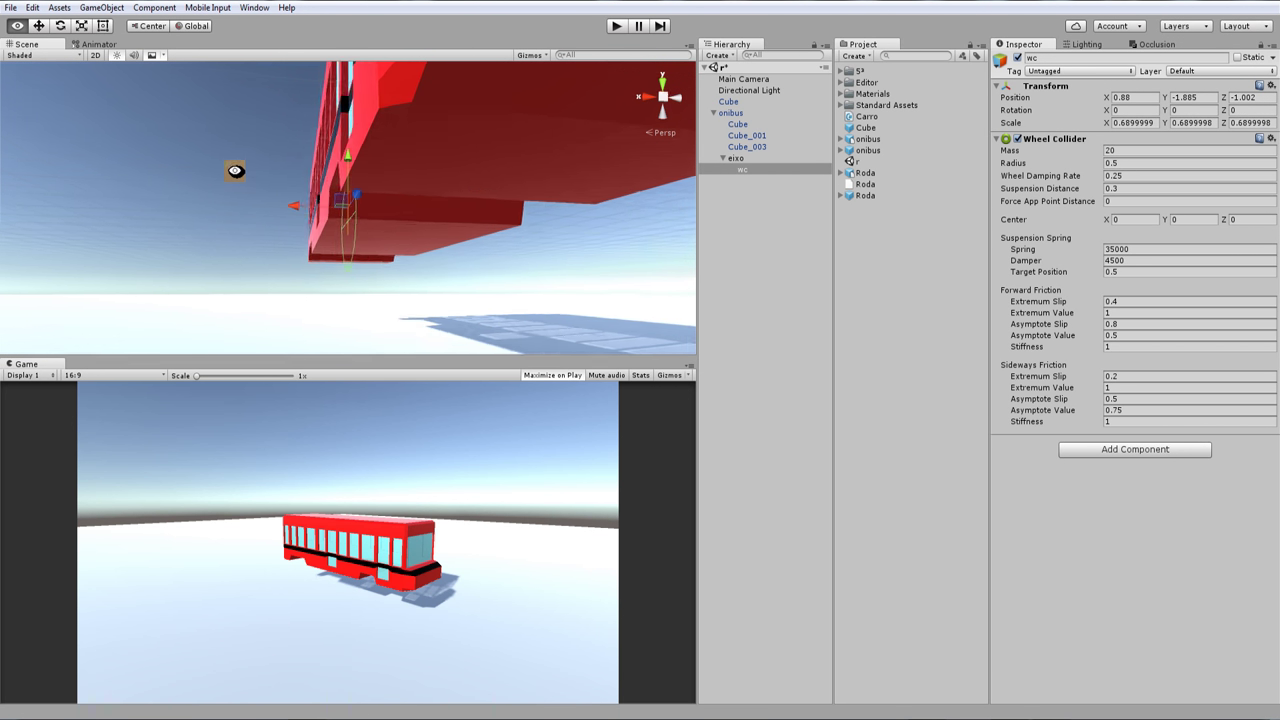
{"action": "scroll", "coordinate": [473, 273], "scroll_direction": "down", "scroll_amount": 3}
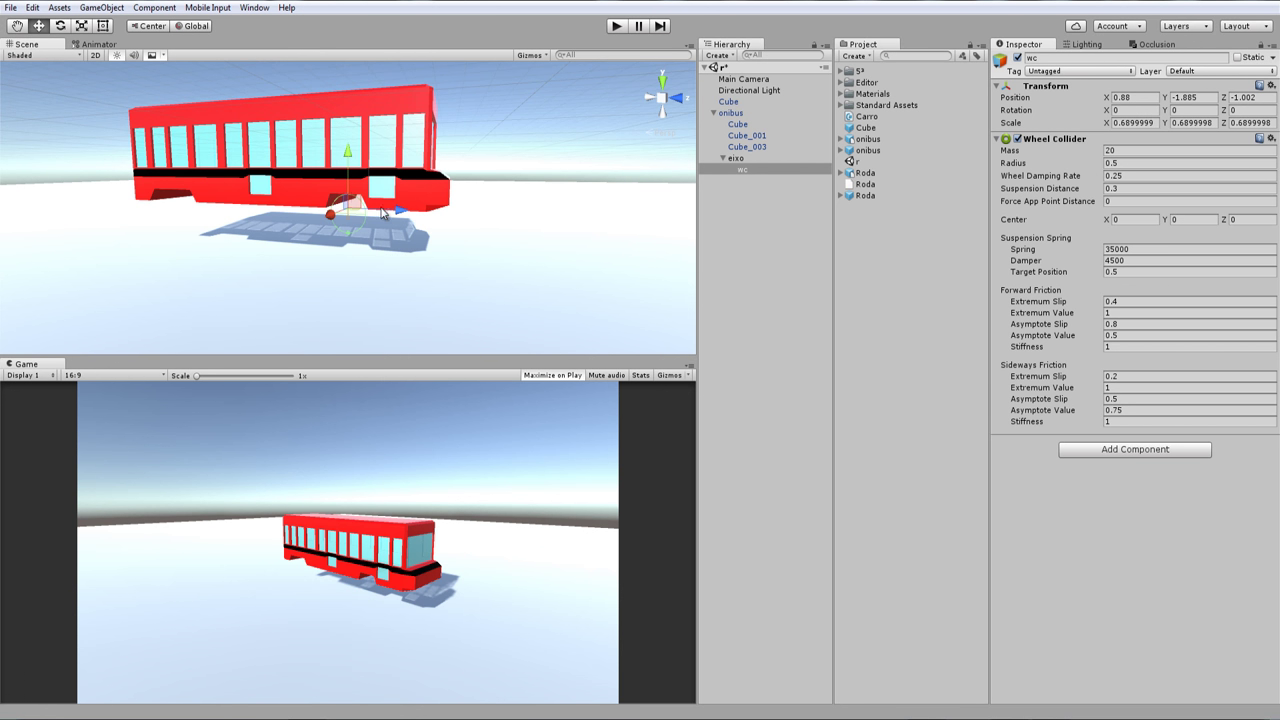
{"action": "scroll", "coordinate": [370, 215], "scroll_direction": "up", "scroll_amount": 2}
{"action": "scroll", "coordinate": [370, 215], "scroll_direction": "up", "scroll_amount": 2}
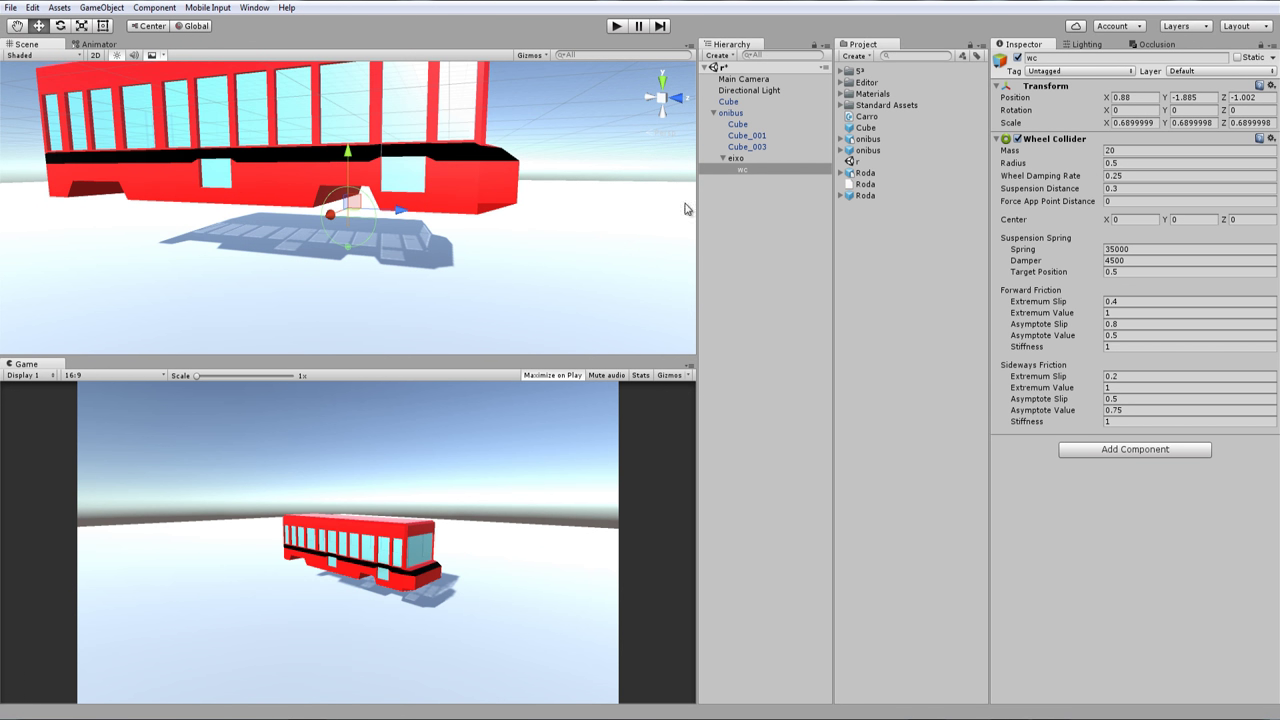
{"action": "left_click", "coordinate": [729, 114]}
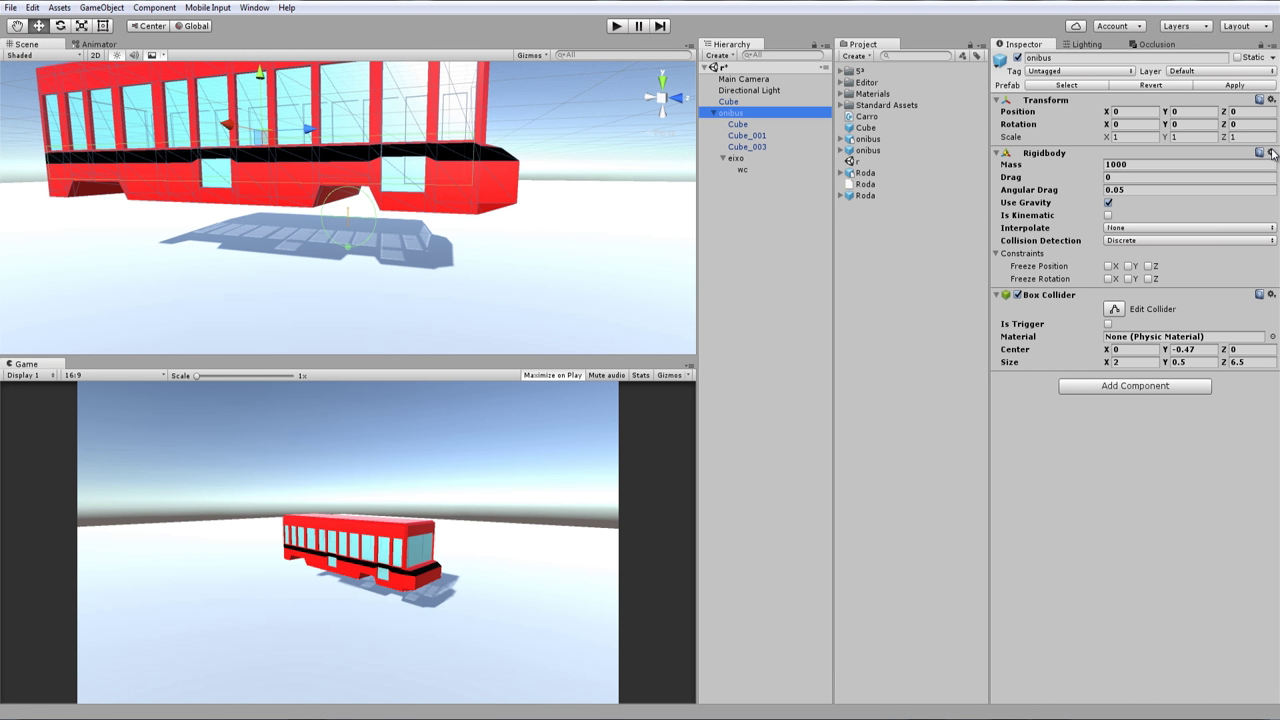
Remove the Rigidbody from onibus, then add and remove a Rigidbody on eixo
{"action": "left_click", "coordinate": [1271, 153]}
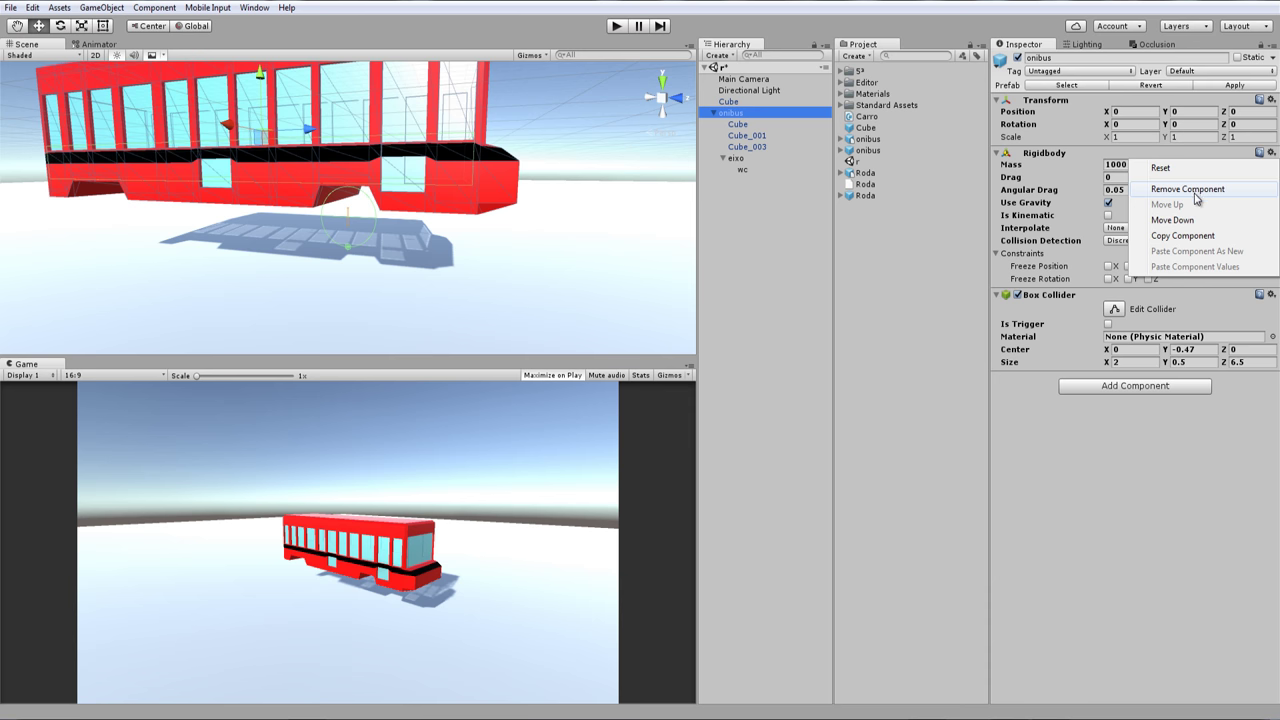
{"action": "left_click", "coordinate": [1195, 192]}
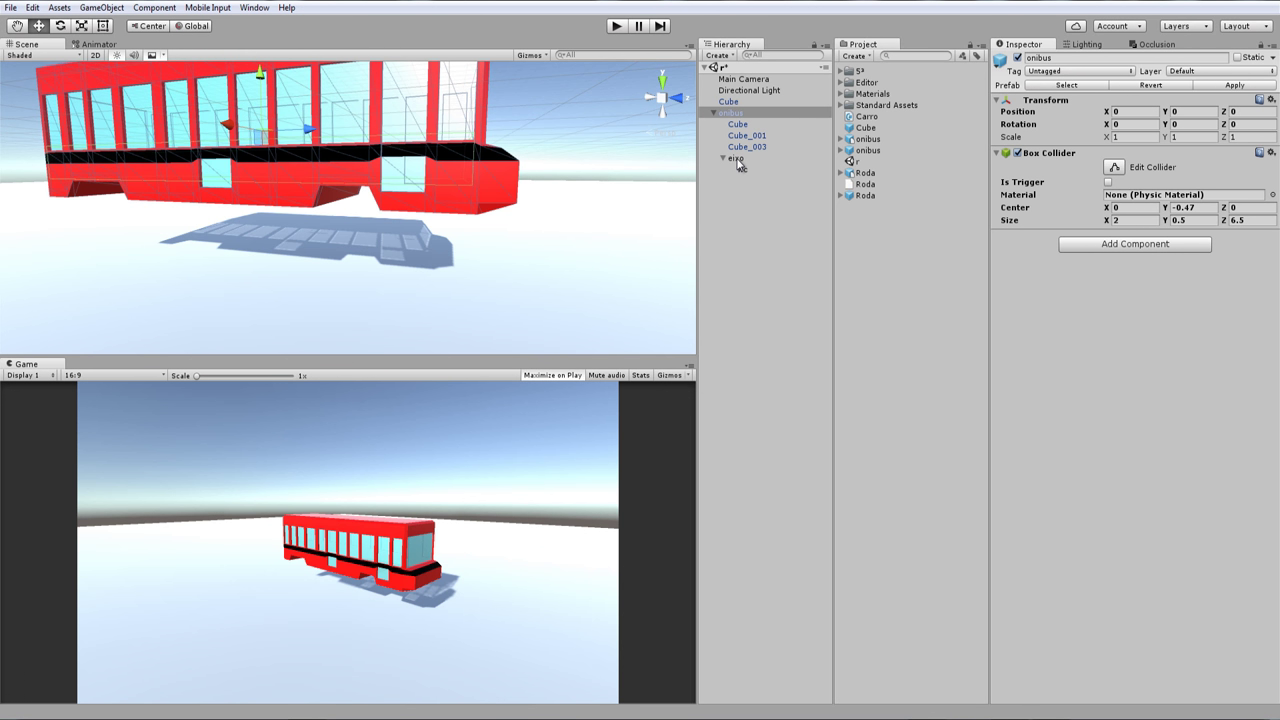
{"action": "right_click", "coordinate": [737, 160]}
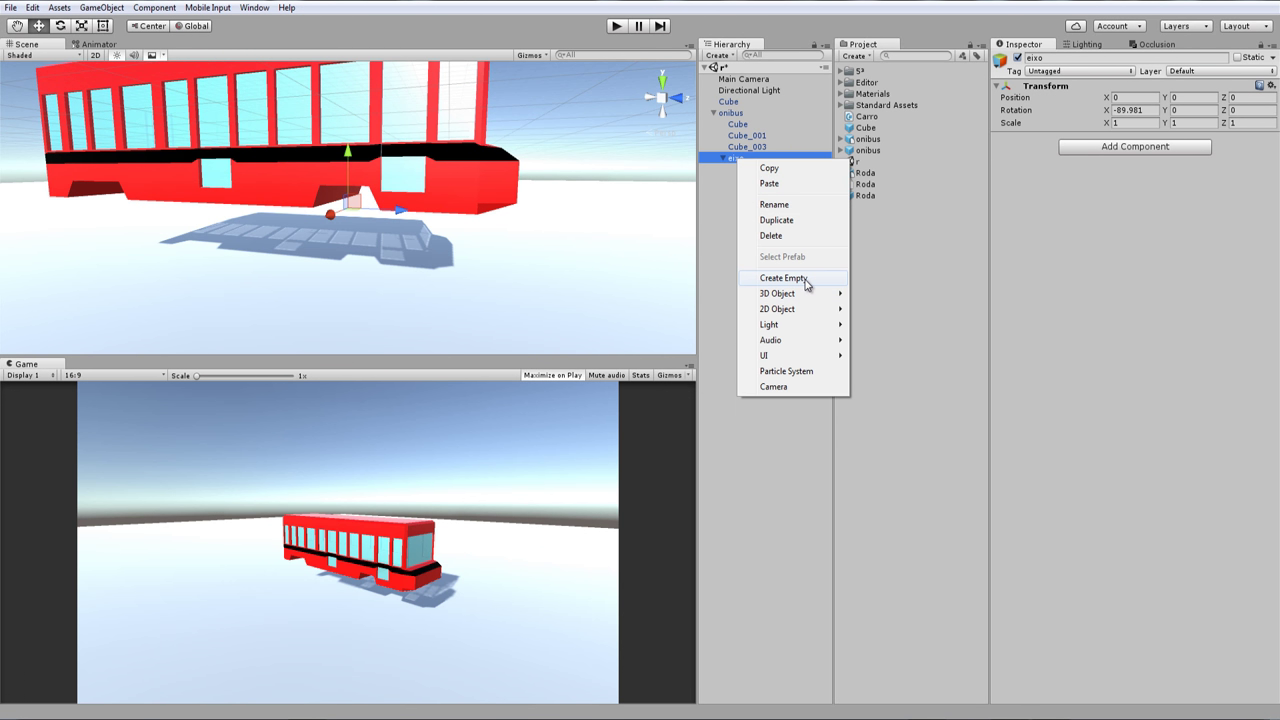
{"action": "left_click", "coordinate": [1105, 153]}
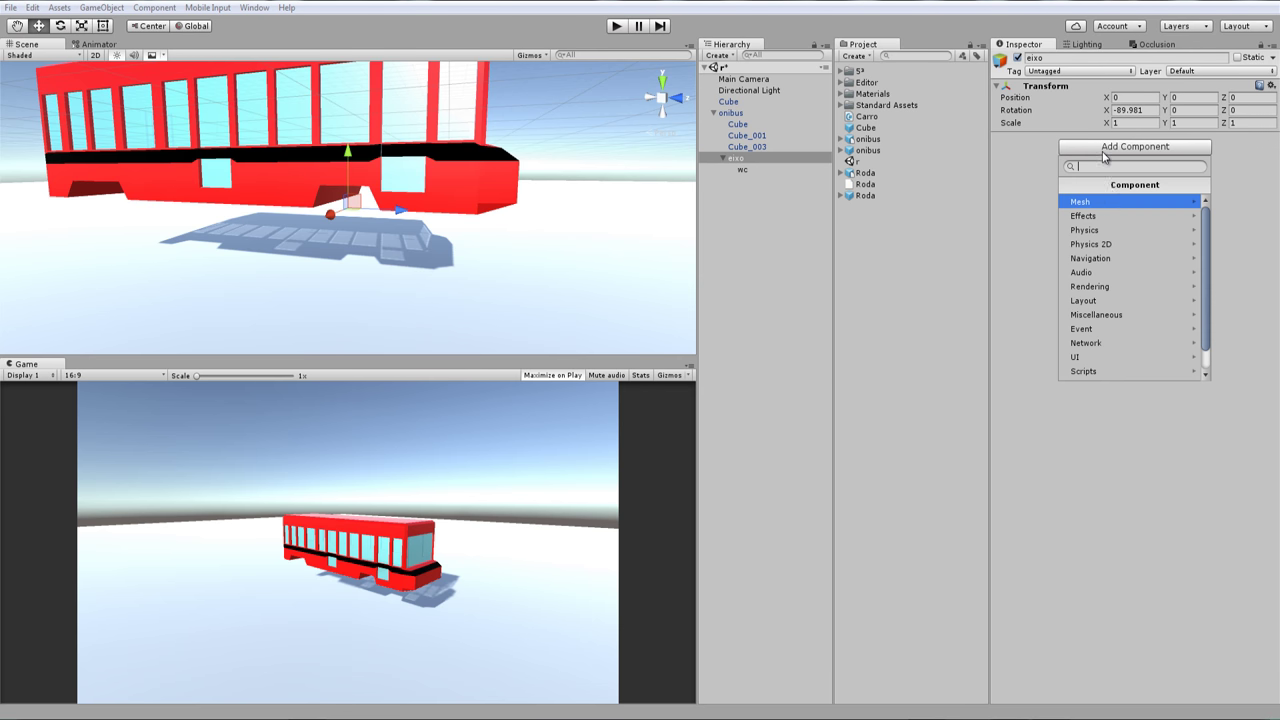
{"action": "left_click", "coordinate": [1114, 233]}
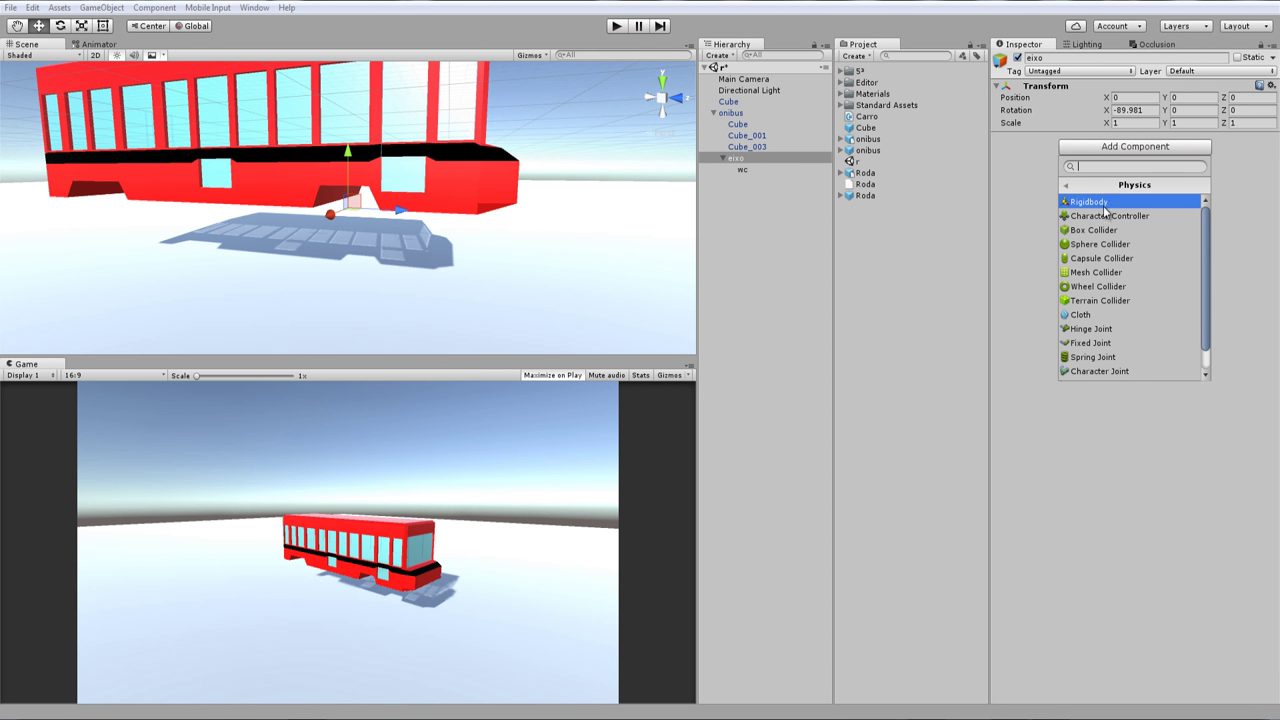
{"action": "left_click", "coordinate": [1059, 210]}
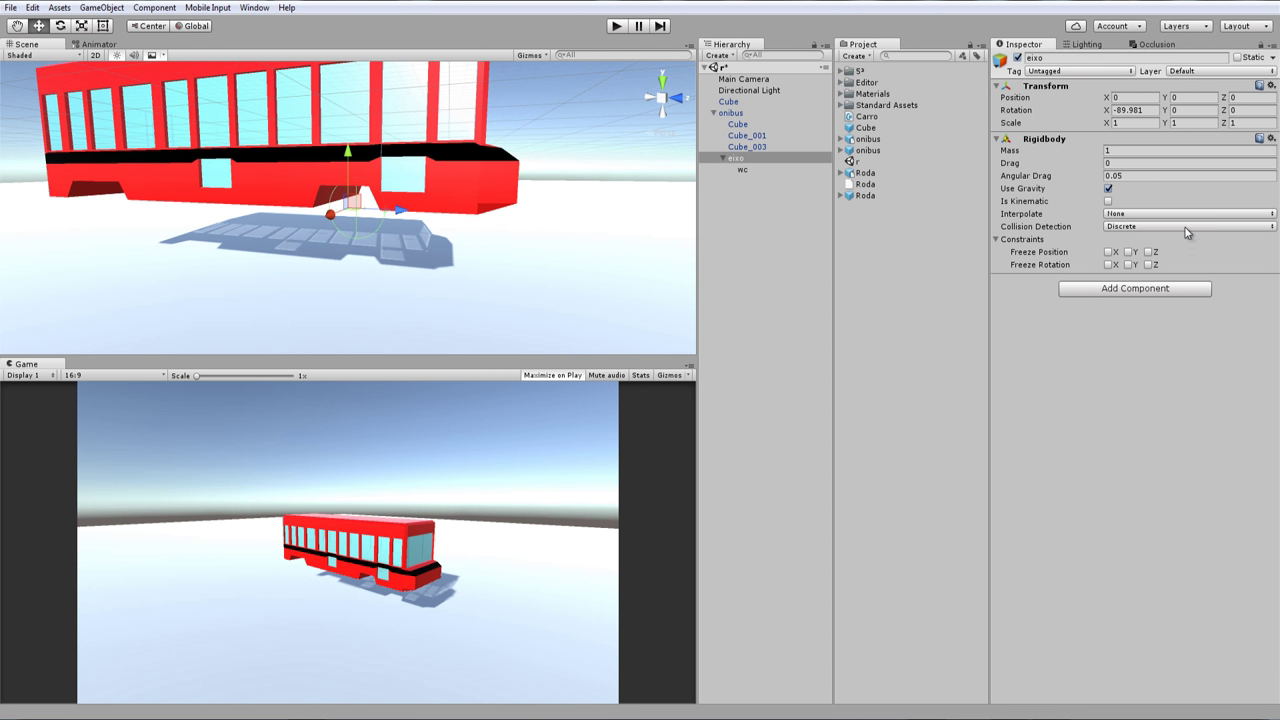
{"action": "left_click", "coordinate": [1271, 140]}
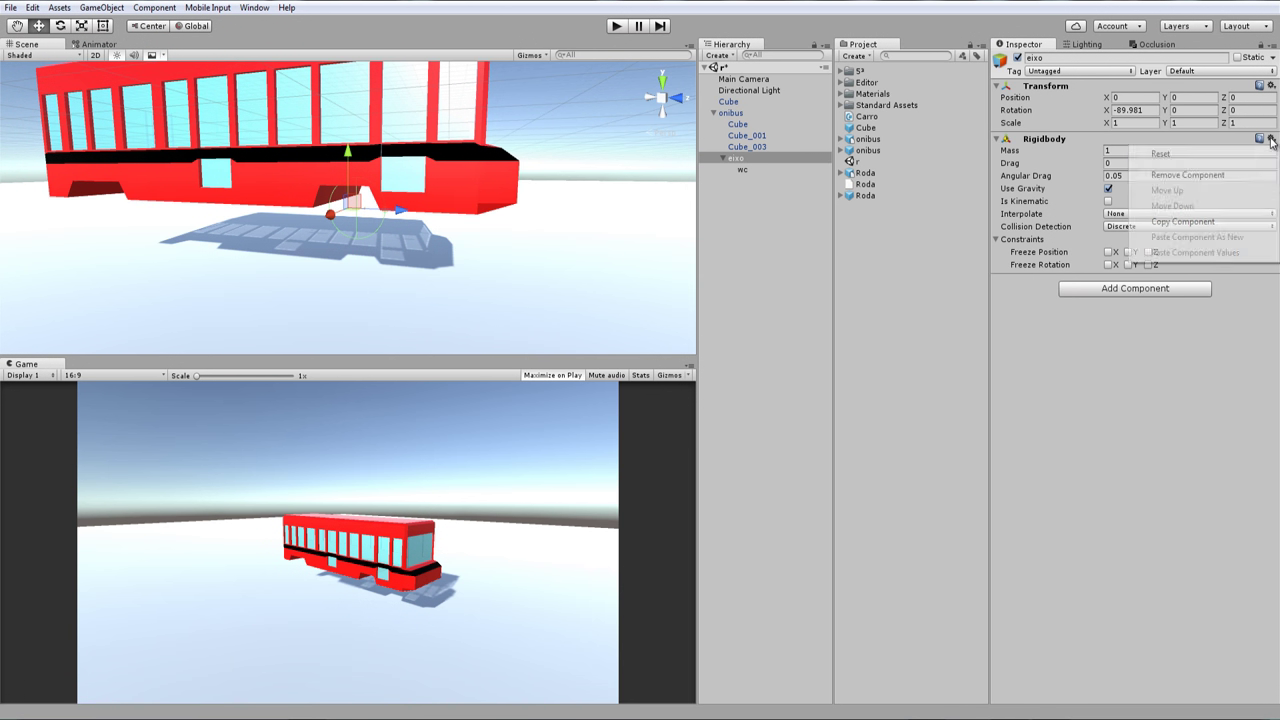
{"action": "left_click", "coordinate": [1222, 177]}
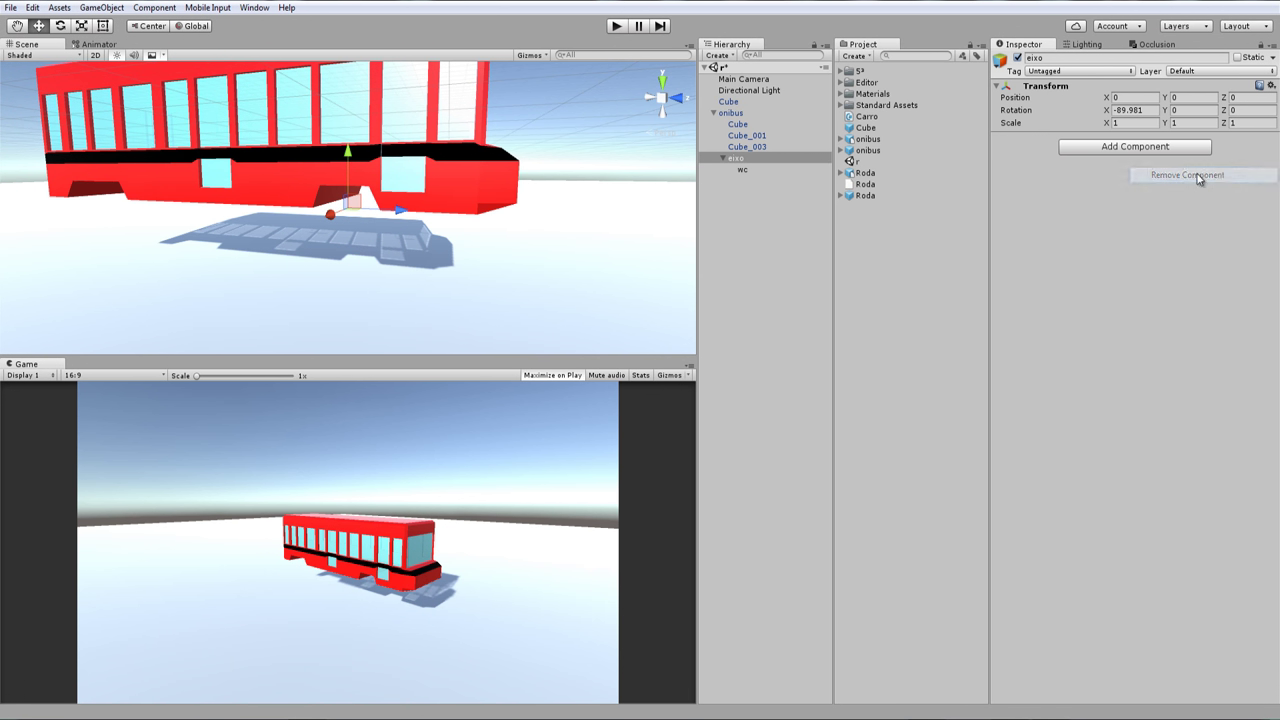
Undo to bring back the onibus Rigidbody with Mass 1000, then orbit around the bus
{"action": "left_click", "coordinate": [733, 113]}
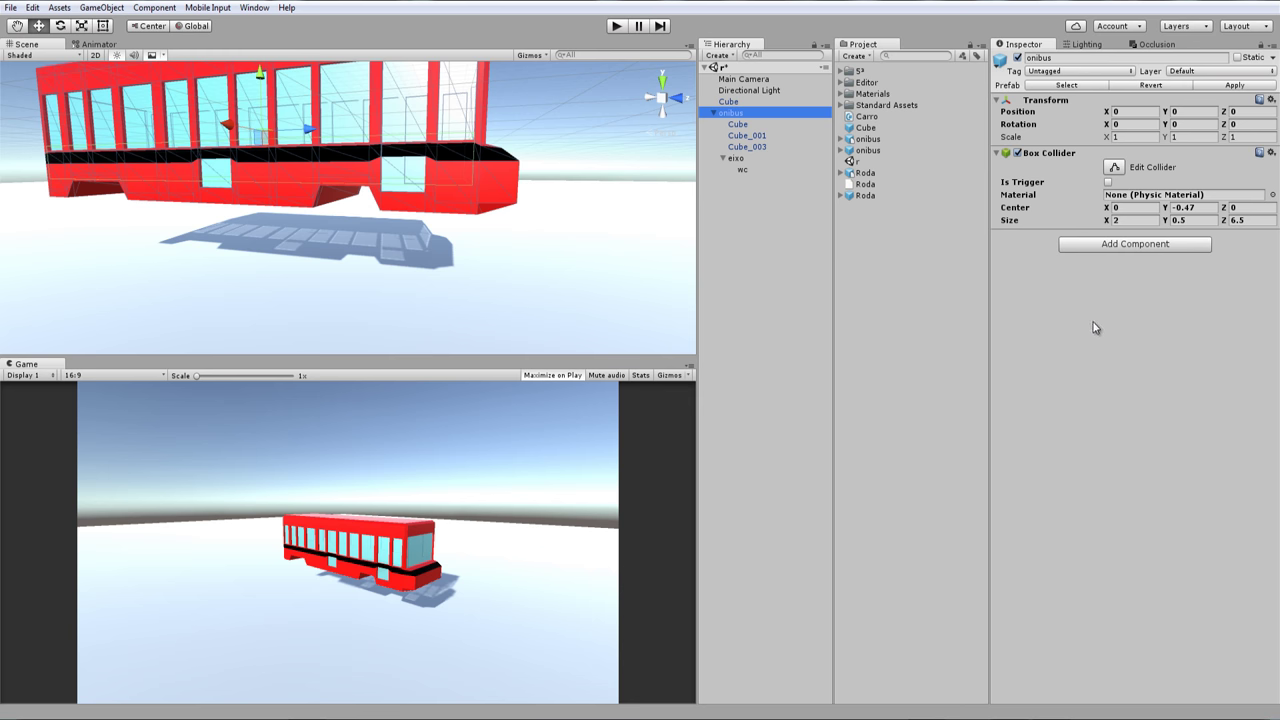
{"action": "key", "text": "ctrl+z"}
{"action": "key", "text": "ctrl+z"}
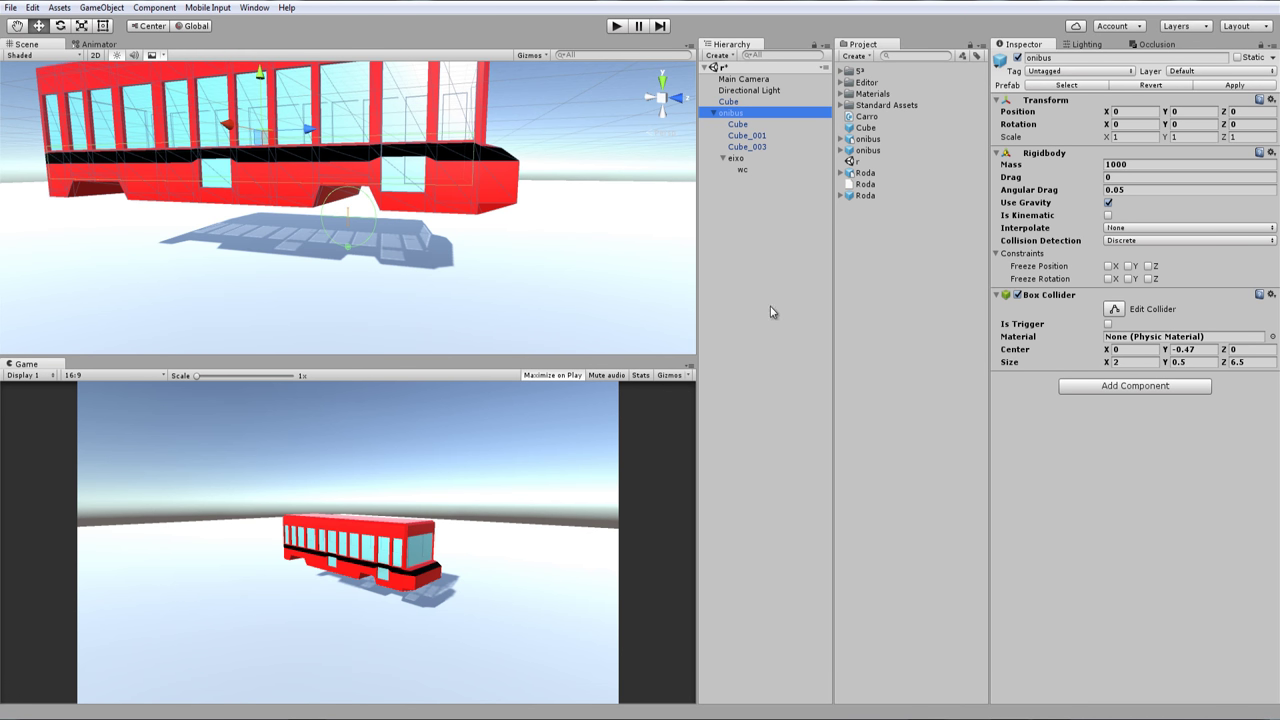
{"action": "scroll", "coordinate": [430, 231], "scroll_direction": "up", "scroll_amount": 2}
{"action": "scroll", "coordinate": [410, 246], "scroll_direction": "up", "scroll_amount": 2}
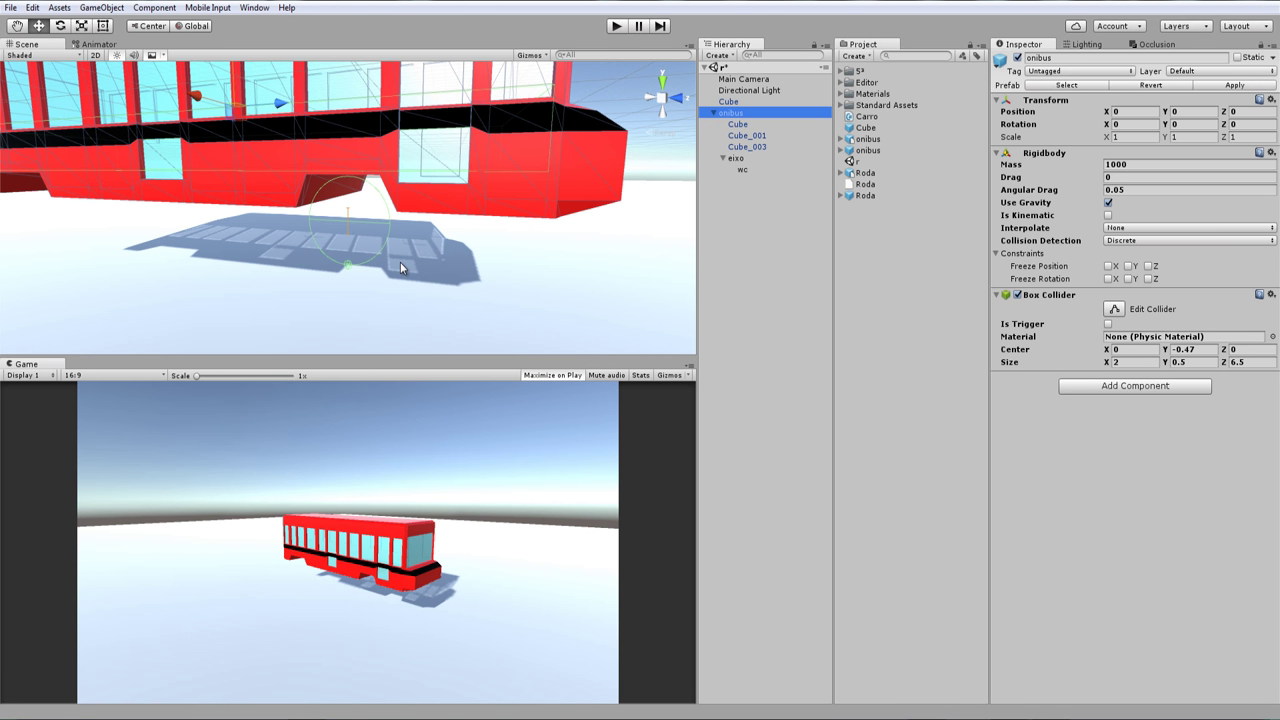
{"action": "left_click_drag", "start_coordinate": [400, 262], "coordinate": [615, 145], "text": "alt"}
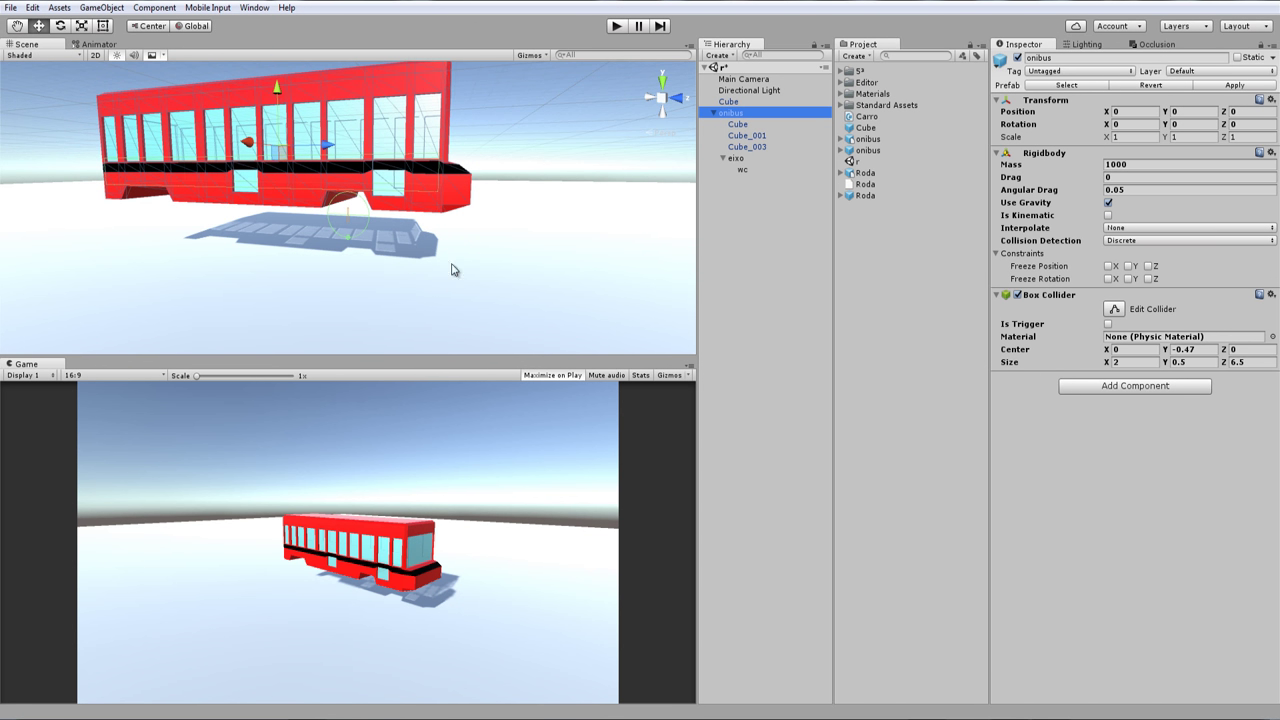
{"action": "left_click_drag", "start_coordinate": [60, 186], "coordinate": [393, 90], "text": "alt"}
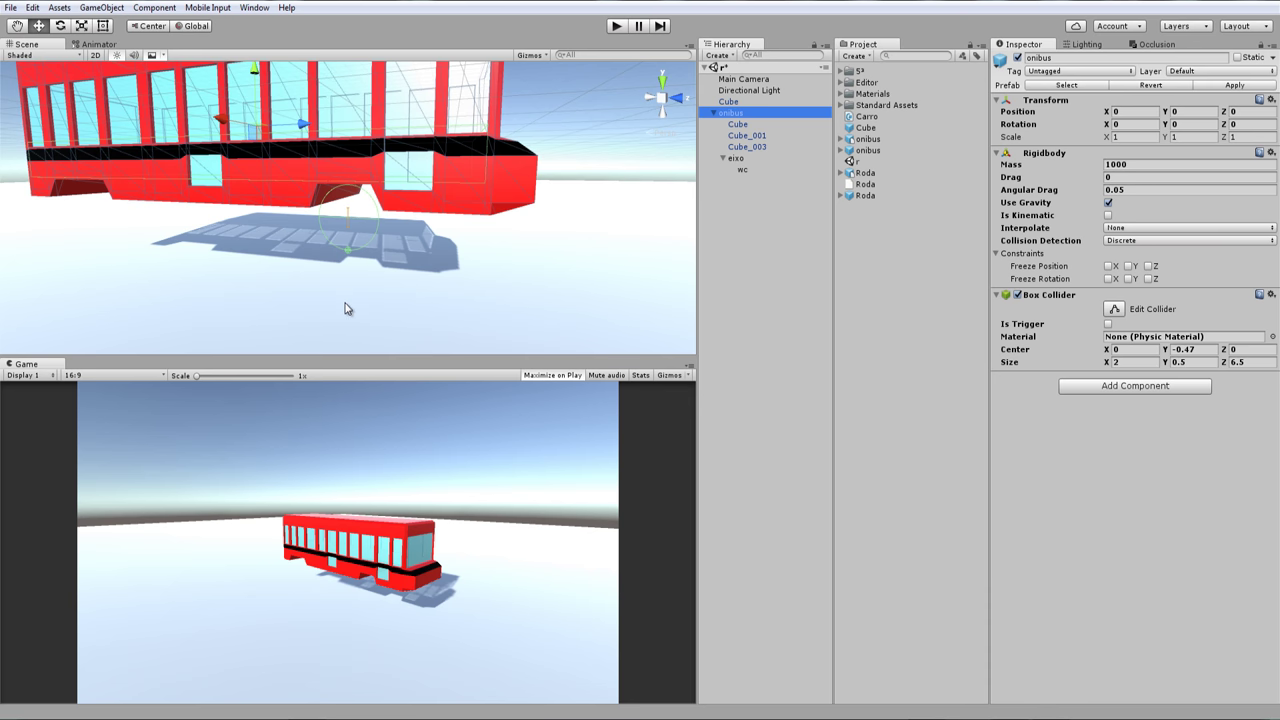
{"action": "left_click_drag", "start_coordinate": [345, 303], "coordinate": [380, 312], "text": "alt"}
{"action": "mouse_move", "coordinate": [451, 248]}
{"action": "left_mouse_down", "text": "alt"}
{"action": "mouse_move", "coordinate": [188, 210]}
{"action": "mouse_move", "coordinate": [357, 210]}
{"action": "mouse_move", "coordinate": [670, 283]}
{"action": "mouse_move", "coordinate": [297, 308]}
{"action": "left_mouse_up", "text": "alt"}
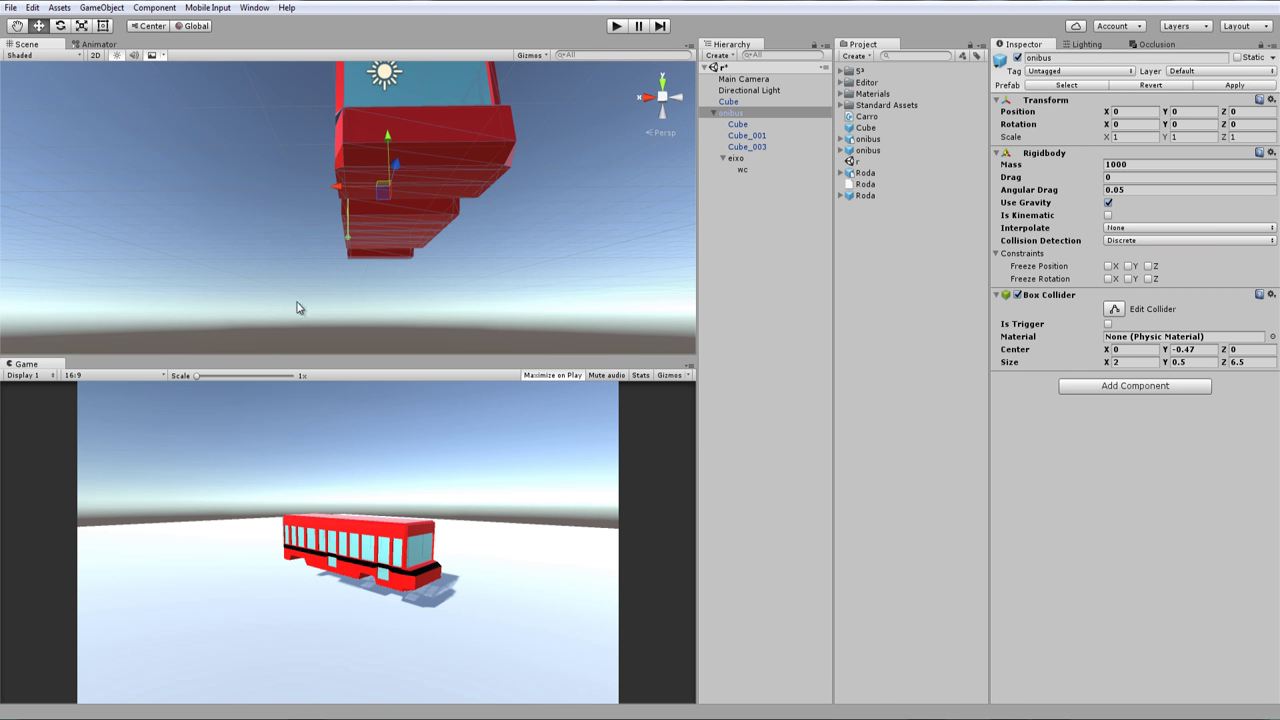
Duplicate wc to create wc (1) and set the copy's X position to -0.88
{"action": "left_click", "coordinate": [743, 172]}
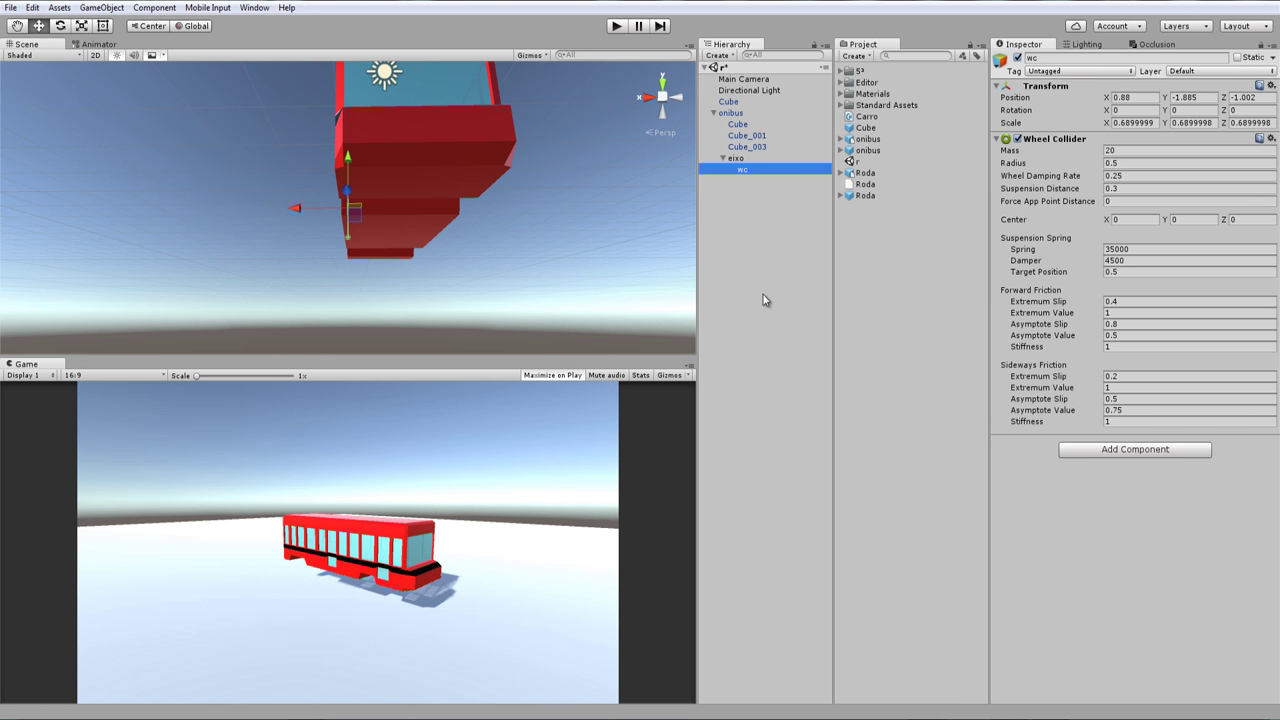
{"action": "key", "text": "ctrl+d"}
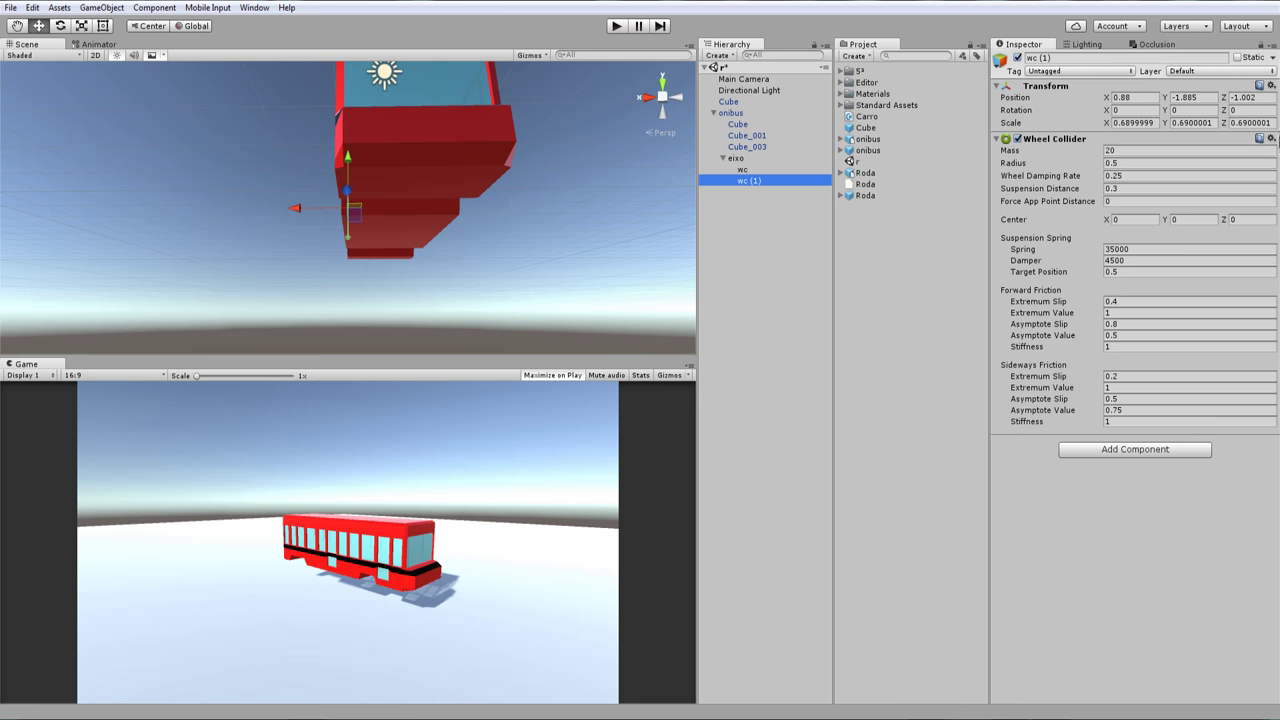
{"action": "left_click", "coordinate": [1120, 97]}
{"action": "type", "text": "-0.88"}
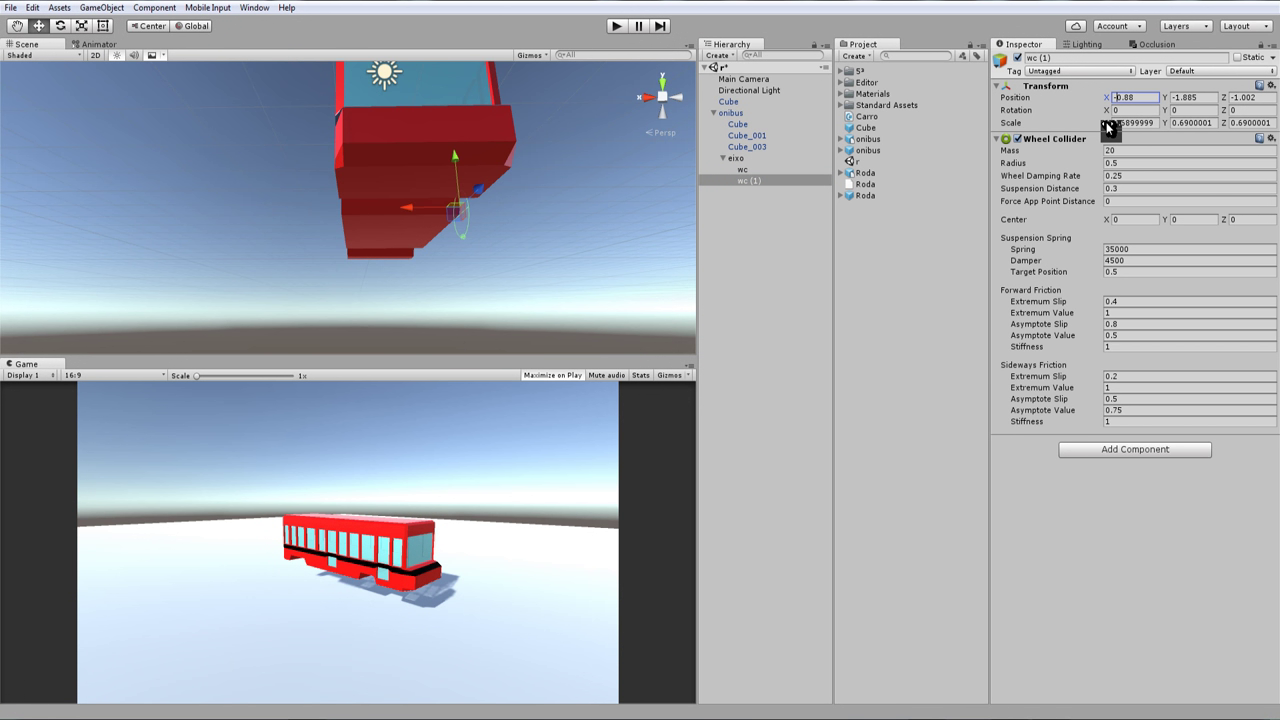
Duplicate wc and wc (1) twice, then select the four new copies wc (2) to wc (5)
{"action": "left_click", "coordinate": [741, 170]}
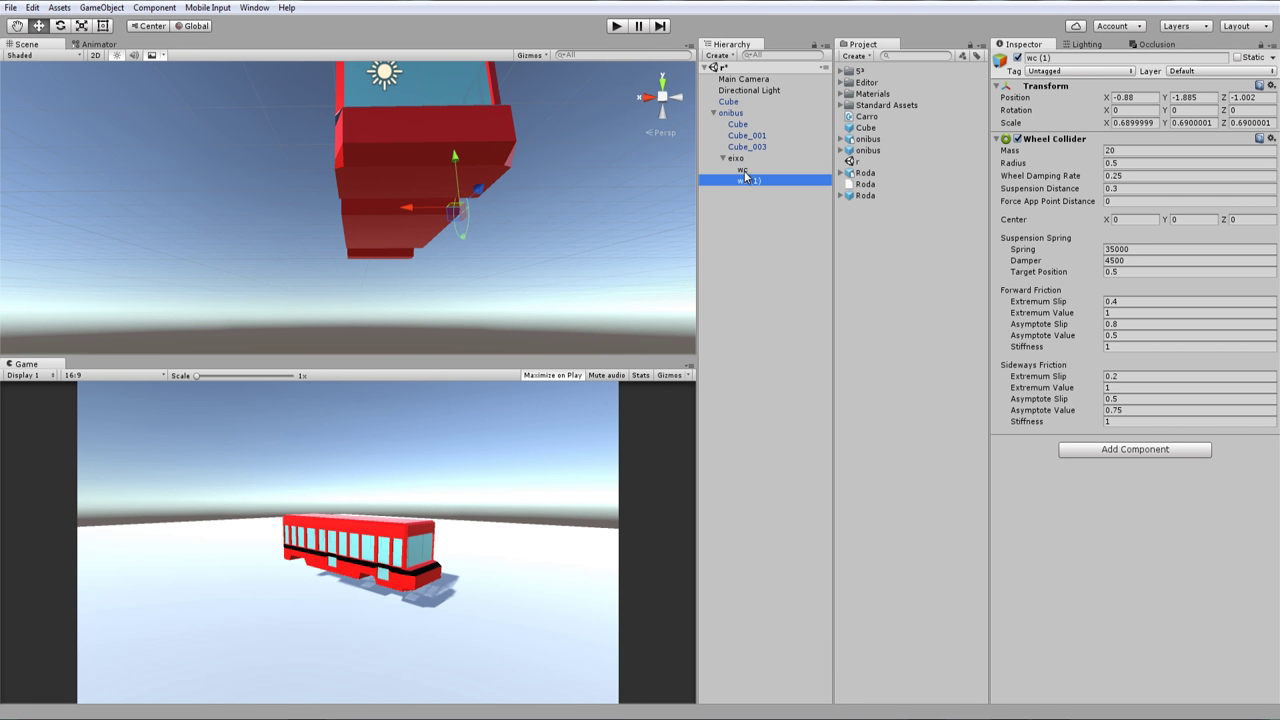
{"action": "left_click", "coordinate": [756, 185], "text": "ctrl"}
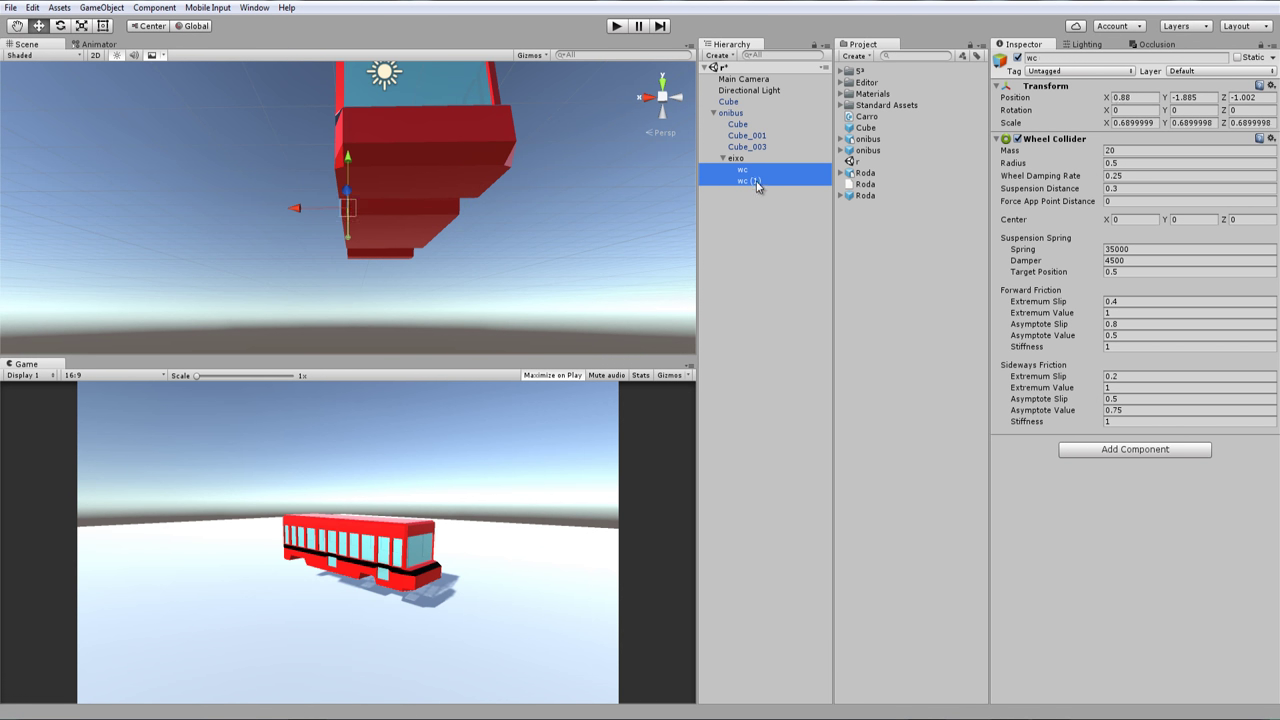
{"action": "key", "text": "ctrl+d"}
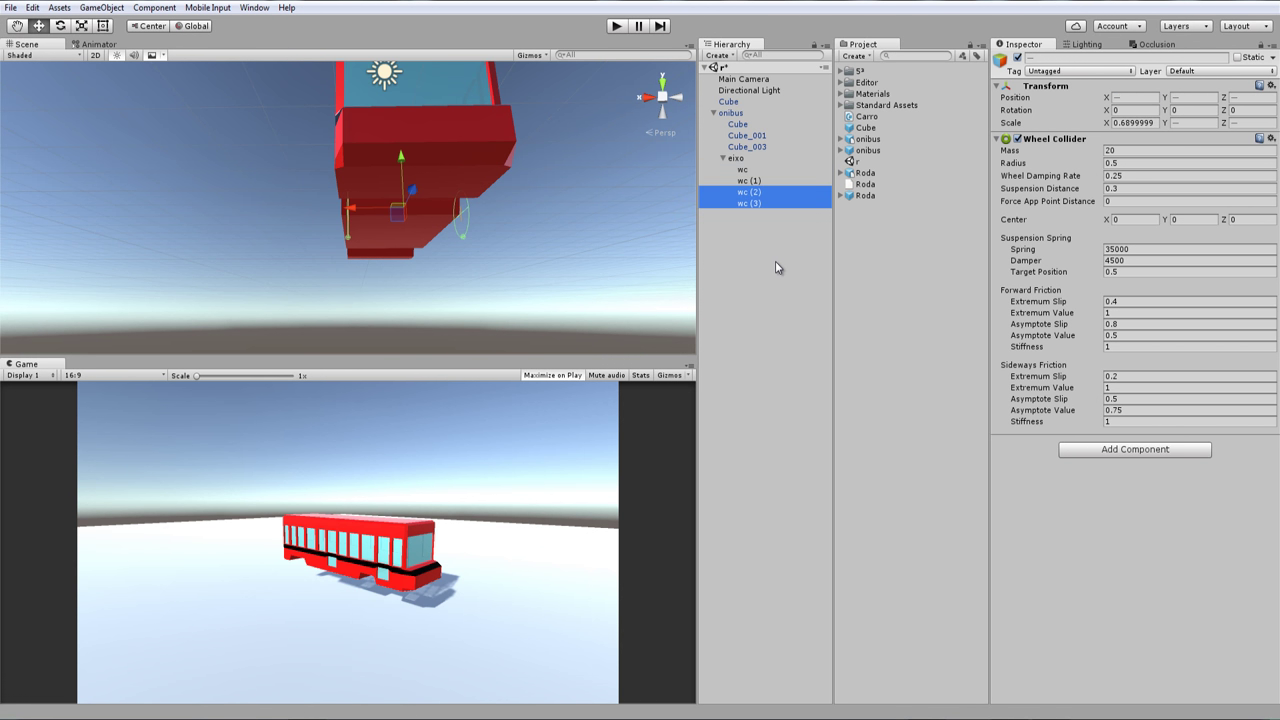
{"action": "key", "text": "ctrl+d"}
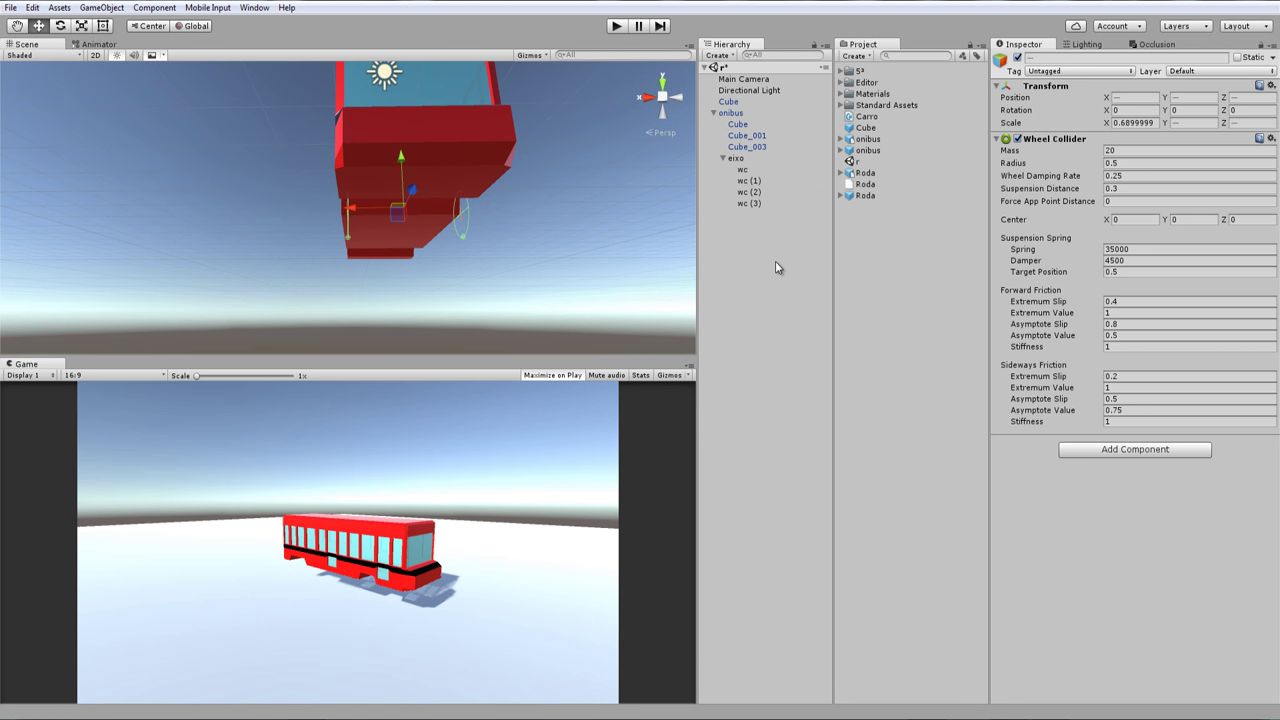
{"action": "left_click", "coordinate": [753, 195], "text": "shift"}
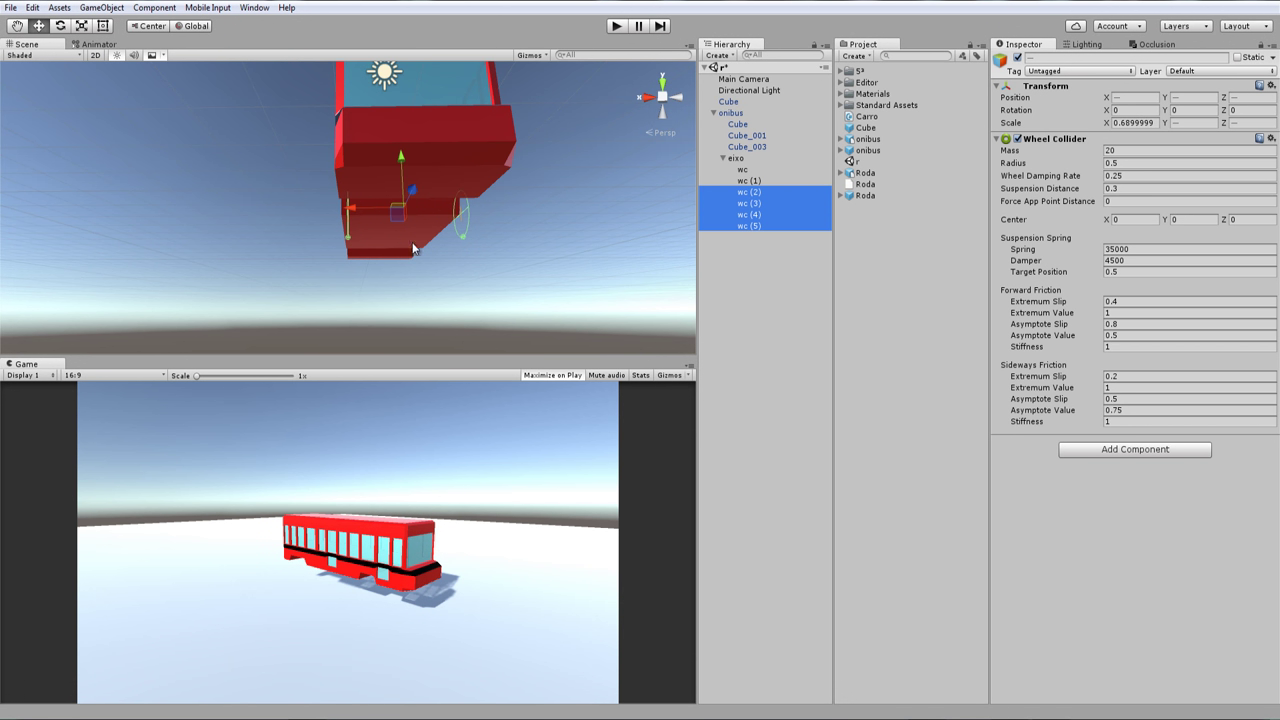
{"action": "left_click_drag", "start_coordinate": [372, 219], "coordinate": [453, 215]}
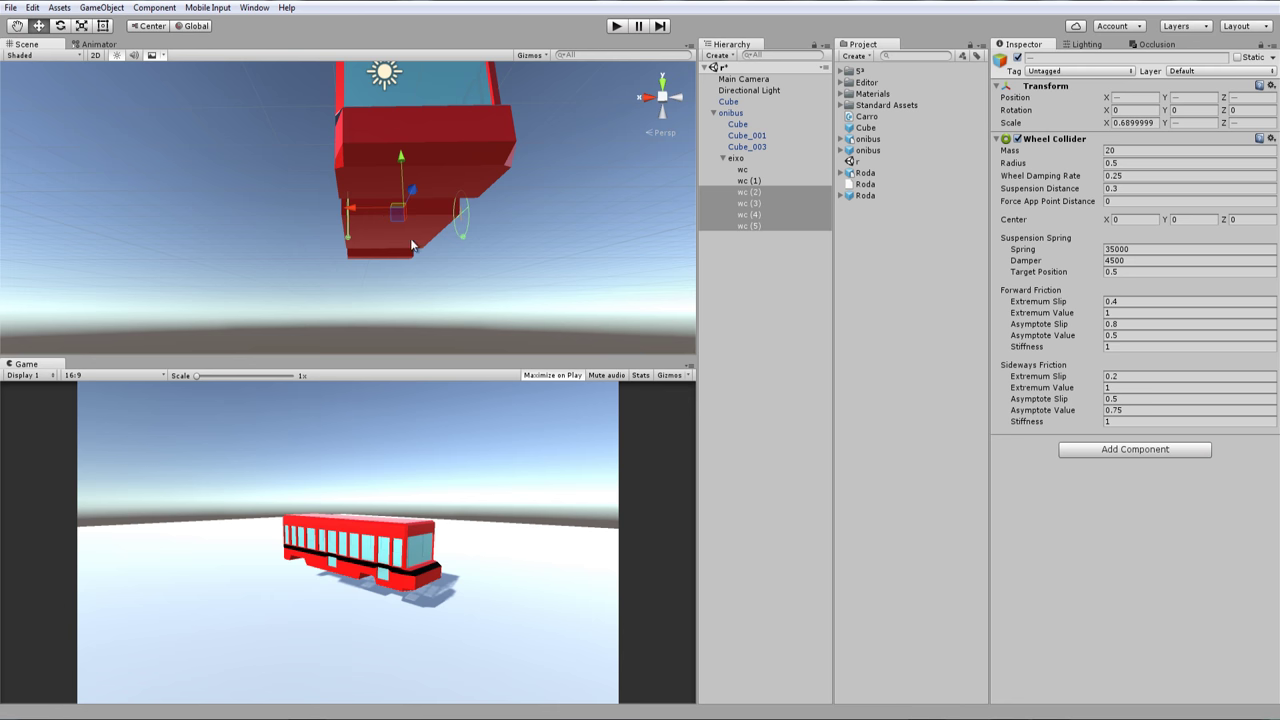
From a side view, move copies wc (2)–wc (5) along the bus's length
{"action": "left_click", "coordinate": [645, 97]}
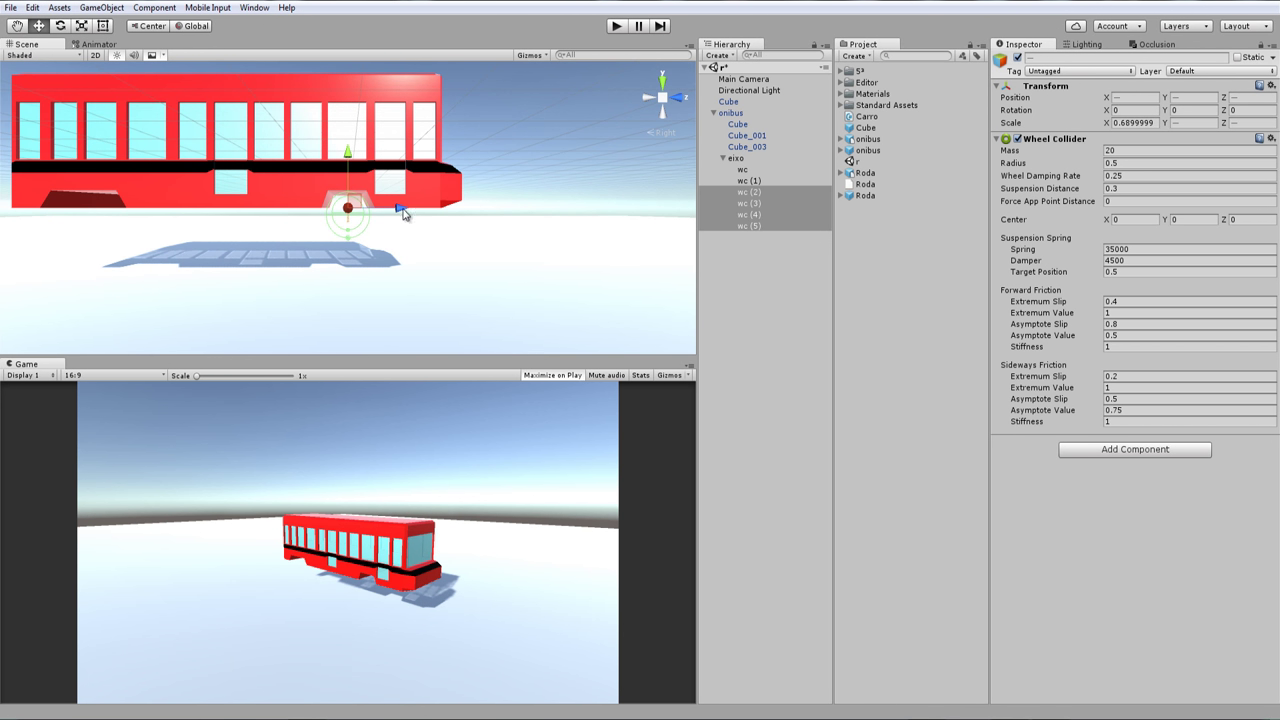
{"action": "left_click_drag", "start_coordinate": [404, 214], "coordinate": [199, 225]}
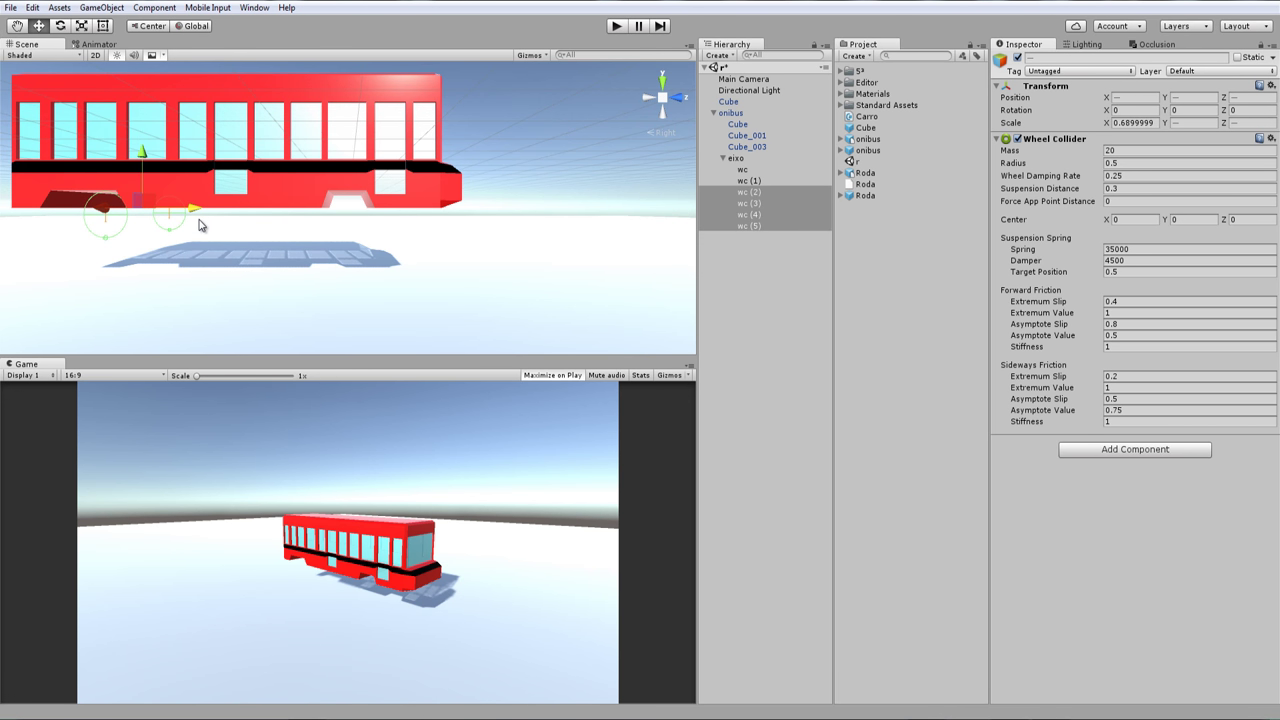
{"action": "key", "text": "f"}
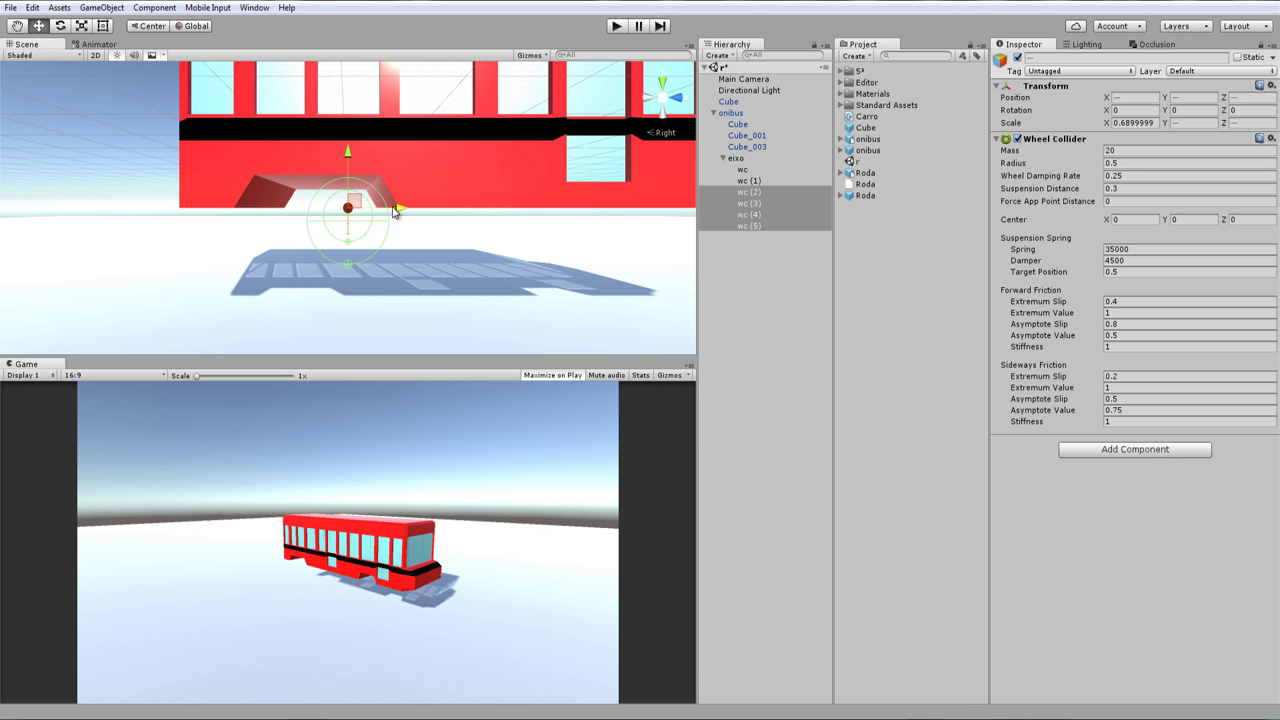
{"action": "left_click_drag", "start_coordinate": [393, 211], "coordinate": [405, 211]}
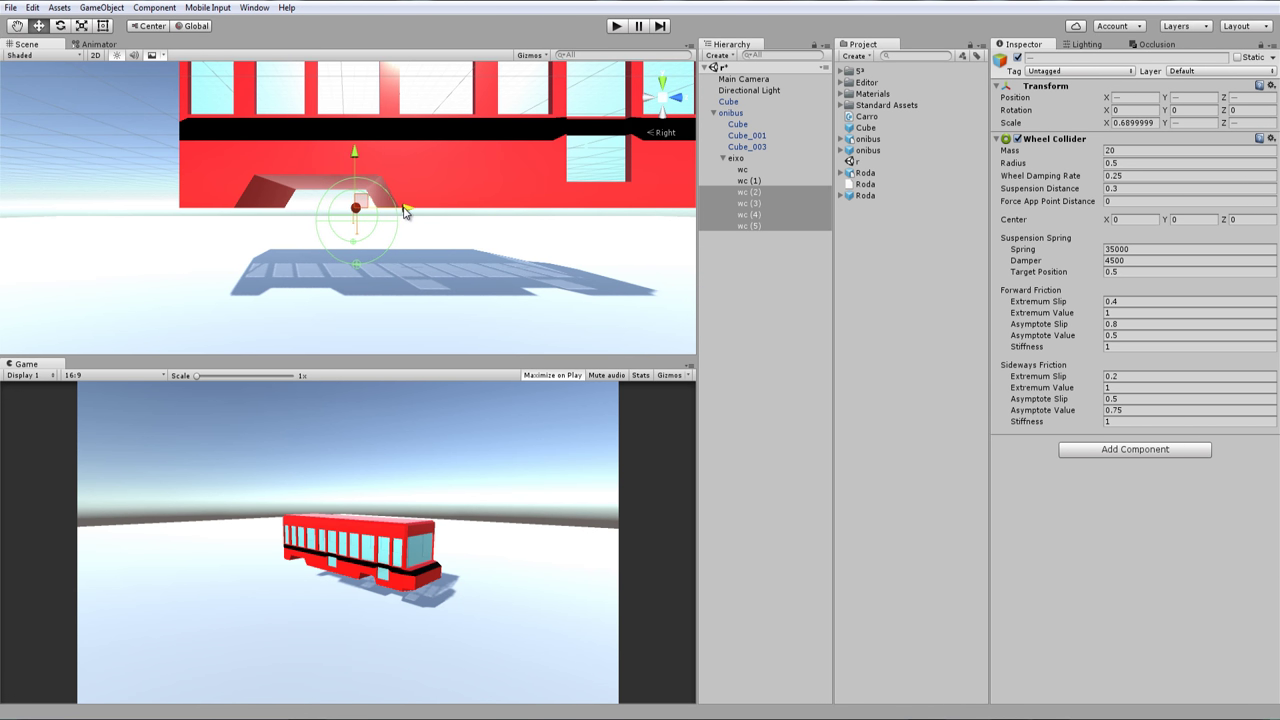
Slide wc (4) and wc (5) further along the bus to another axle position
{"action": "left_click", "coordinate": [760, 192]}
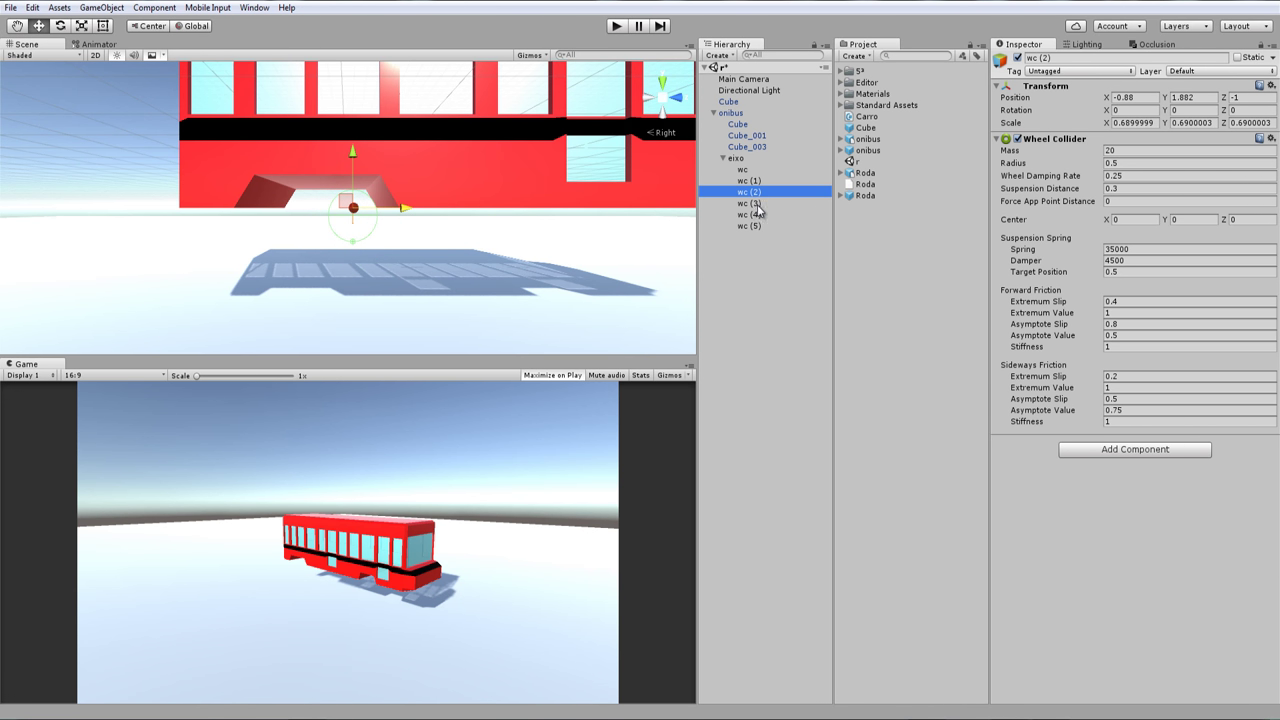
{"action": "left_click", "coordinate": [750, 214]}
{"action": "left_click", "coordinate": [750, 226], "text": "shift"}
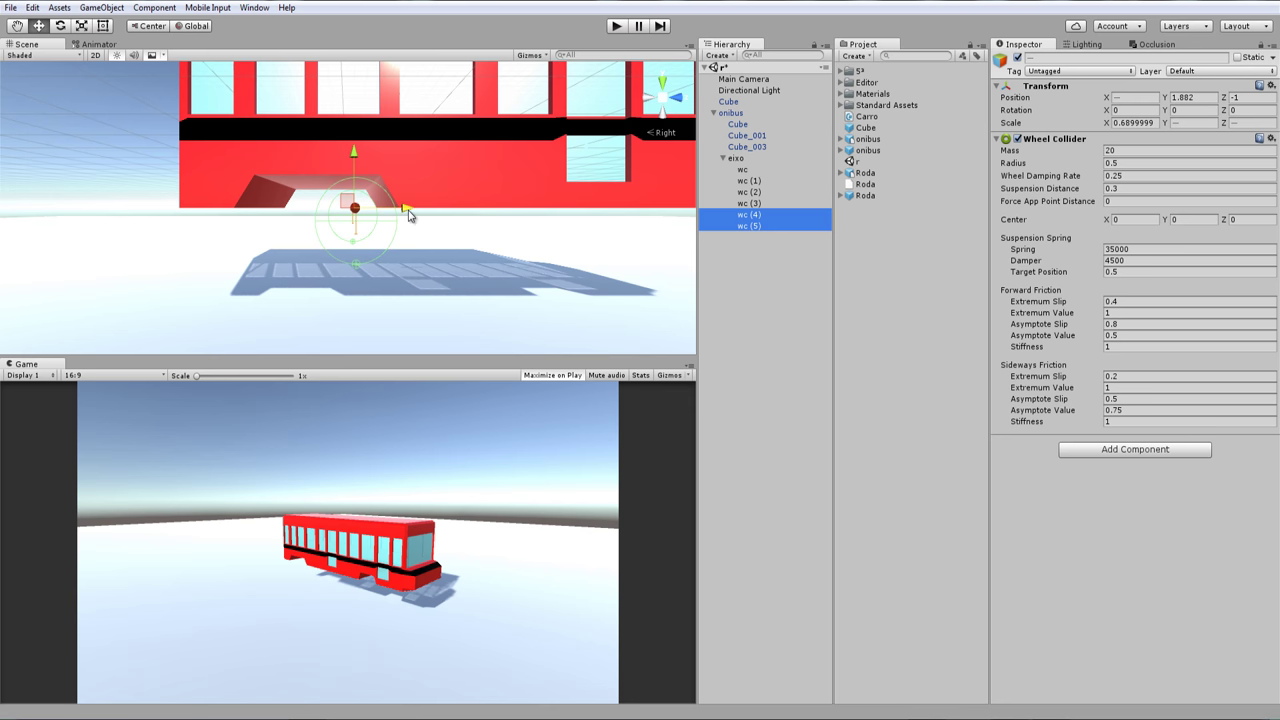
{"action": "left_click_drag", "start_coordinate": [408, 211], "coordinate": [356, 209]}
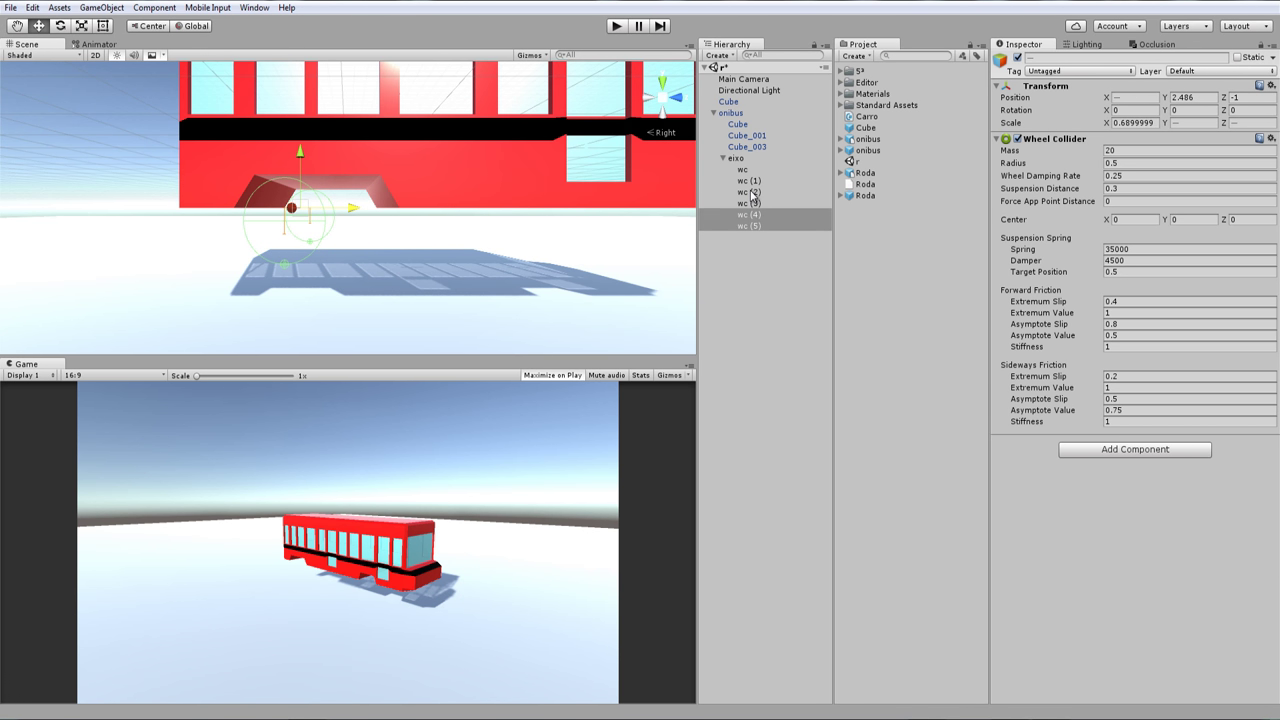
{"action": "left_click", "coordinate": [750, 192], "text": "shift"}
{"action": "scroll", "coordinate": [358, 252], "scroll_direction": "up", "scroll_amount": 2}
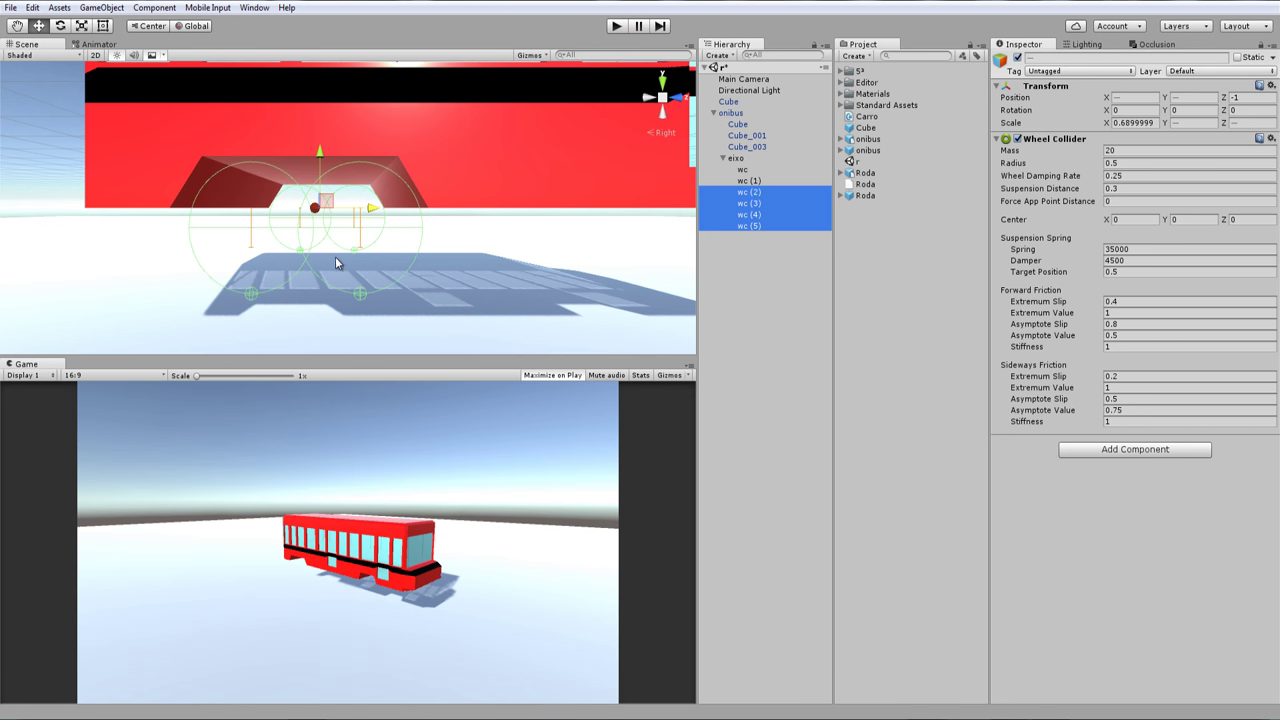
{"action": "scroll", "coordinate": [335, 256], "scroll_direction": "down", "scroll_amount": 3}
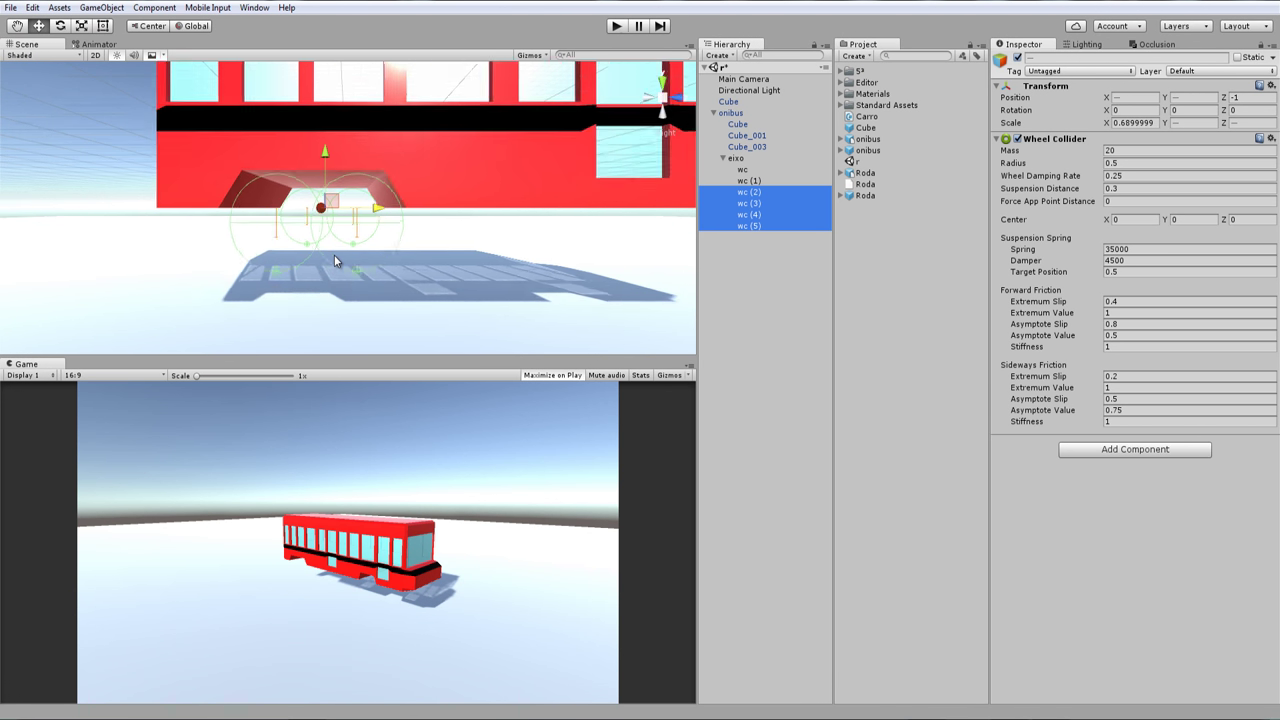
{"action": "left_click", "coordinate": [743, 170], "text": "shift"}
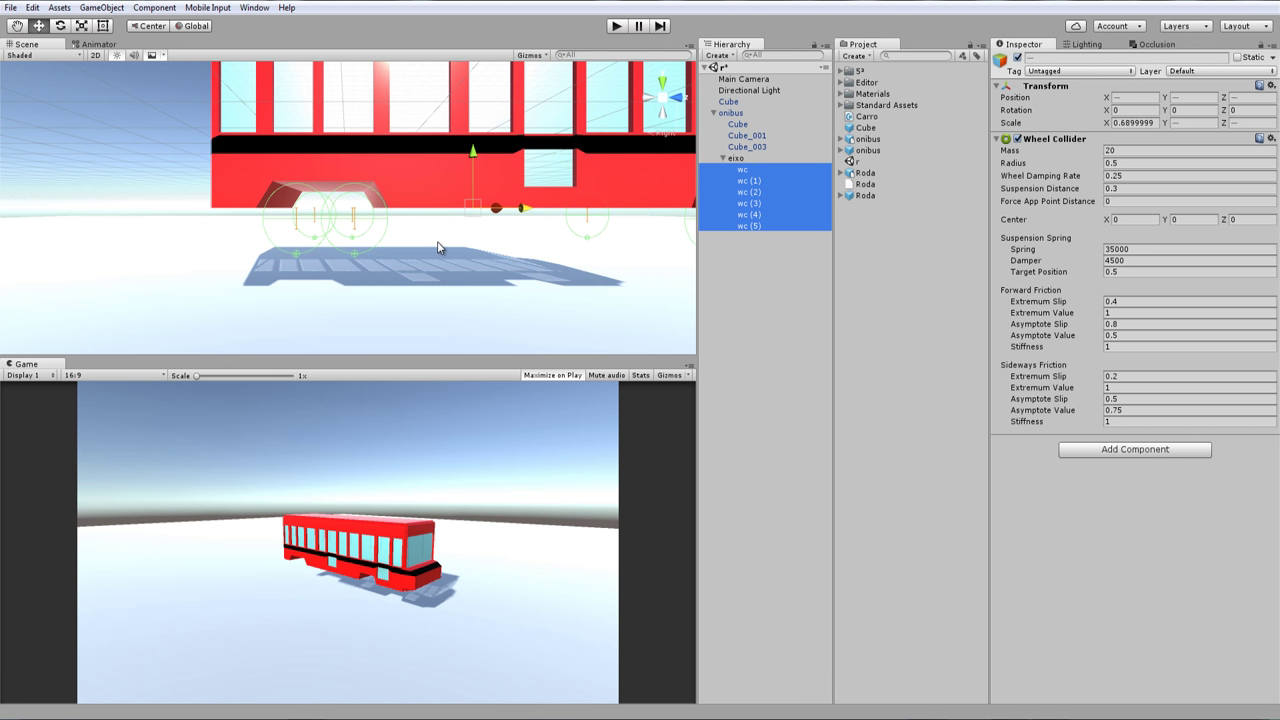
Shrink the six wheel colliders along X with the Scale tool in Local and Pivot mode
{"action": "left_click", "coordinate": [82, 26]}
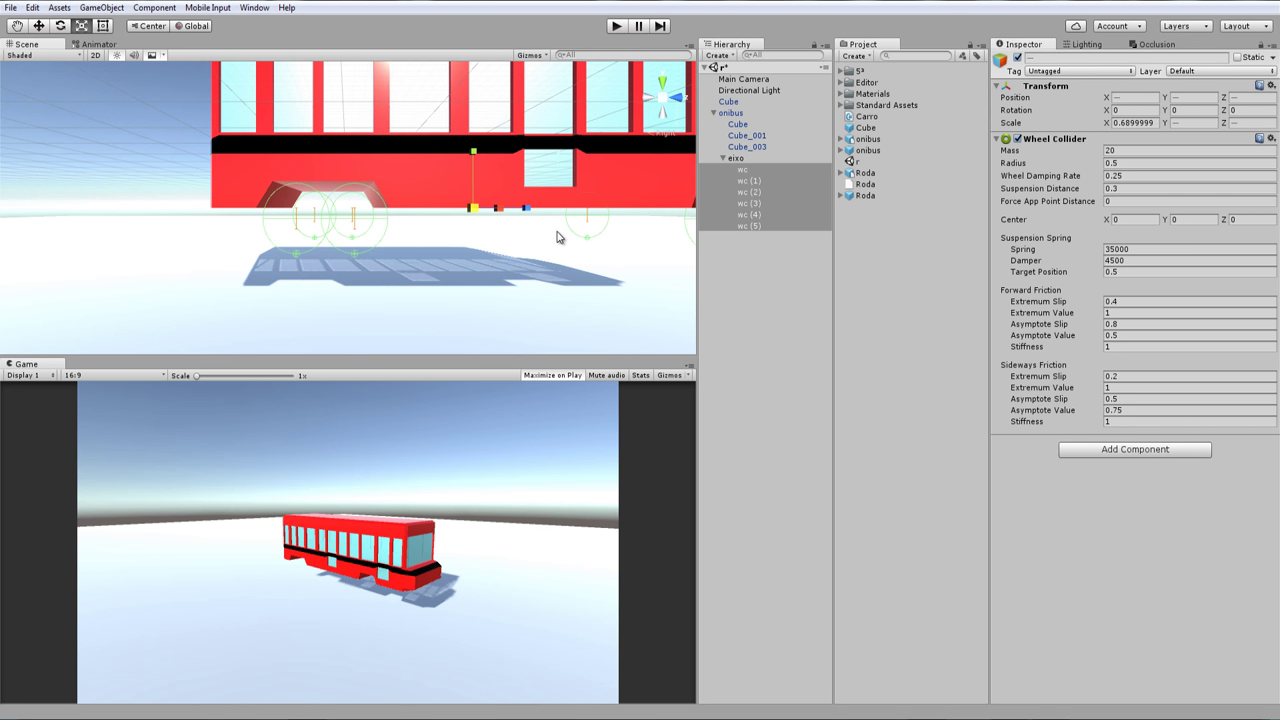
{"action": "left_click", "coordinate": [193, 27]}
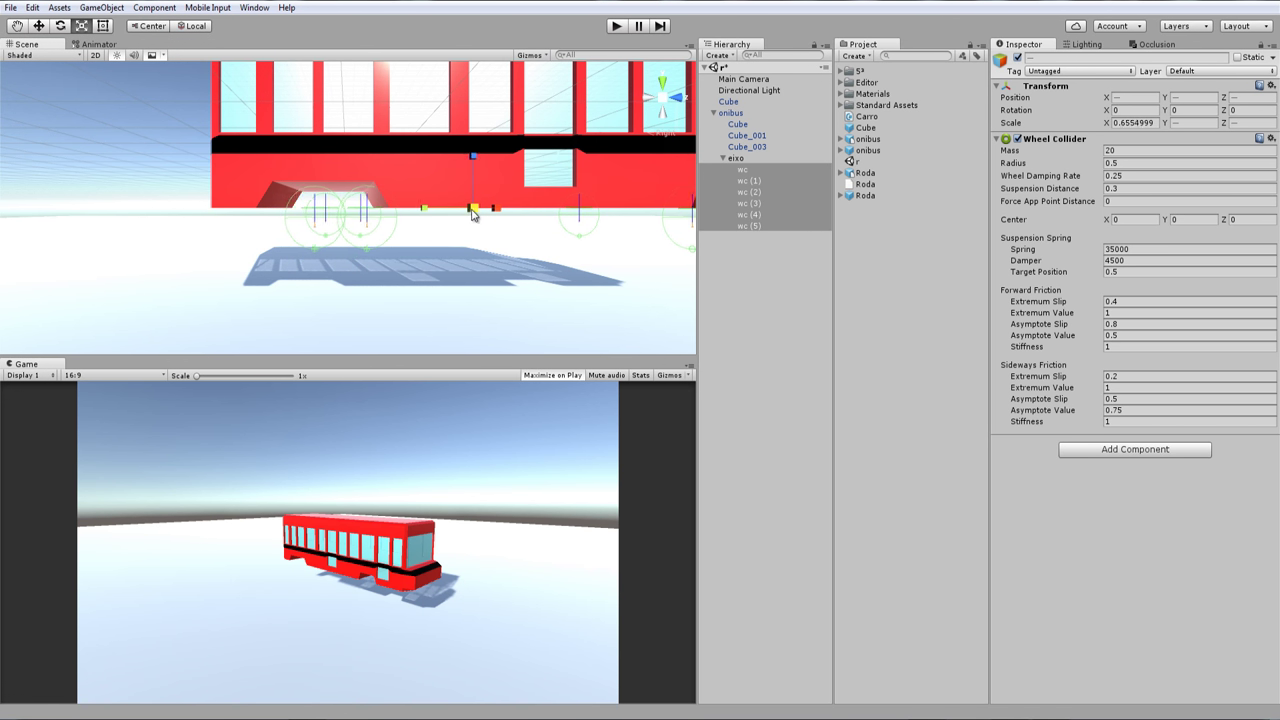
{"action": "left_click", "coordinate": [152, 27]}
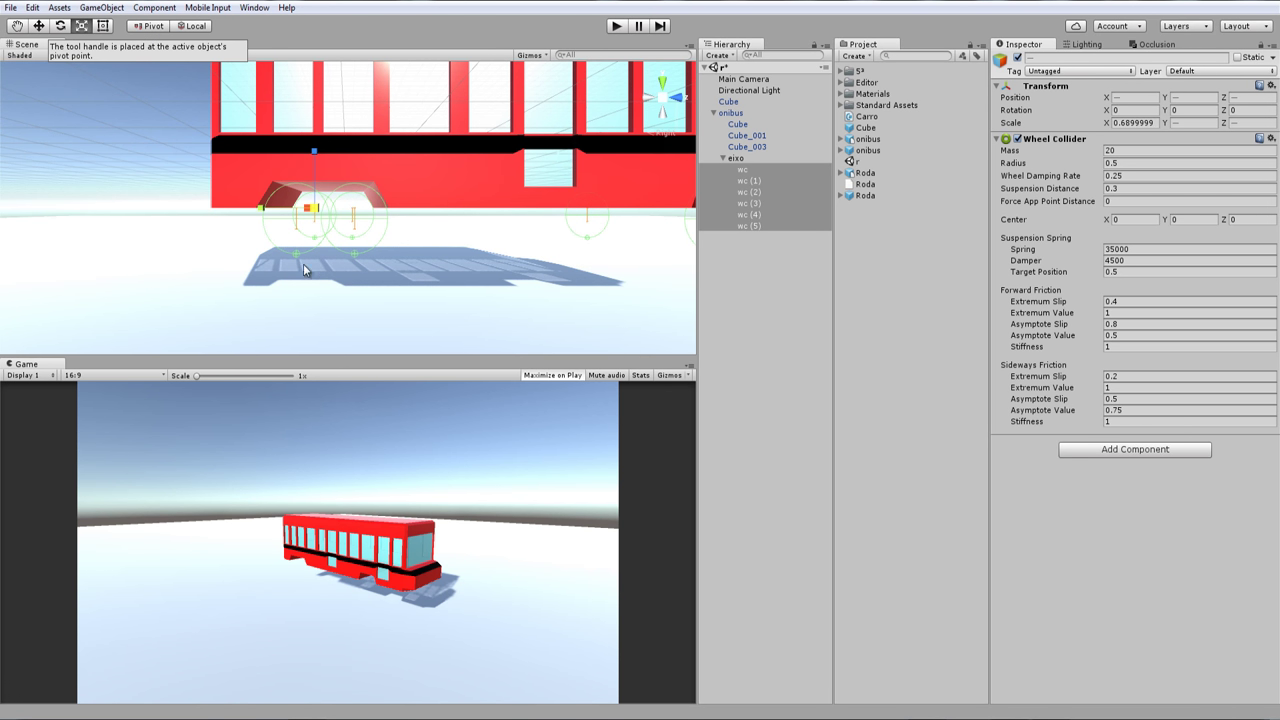
{"action": "left_click_drag", "start_coordinate": [314, 214], "coordinate": [312, 214]}
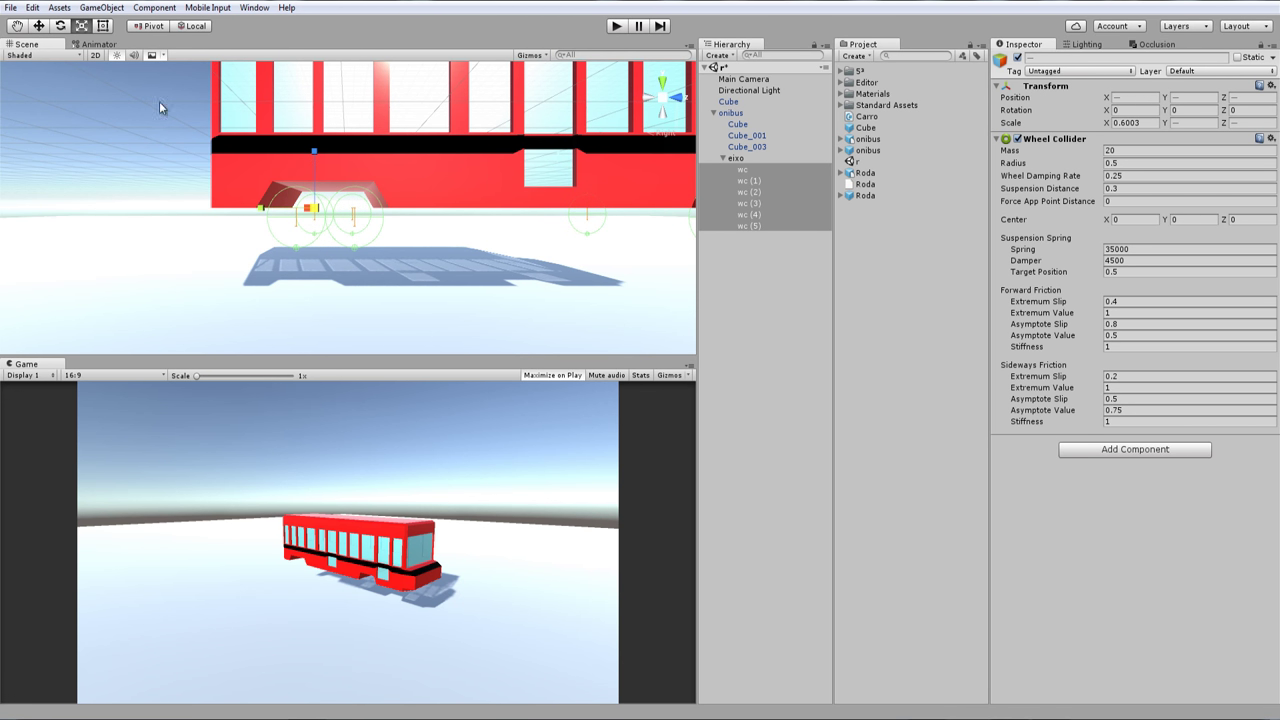
Shrink the wheel colliders further to about 0.592 X scale, then deselect them
{"action": "left_click", "coordinate": [152, 26]}
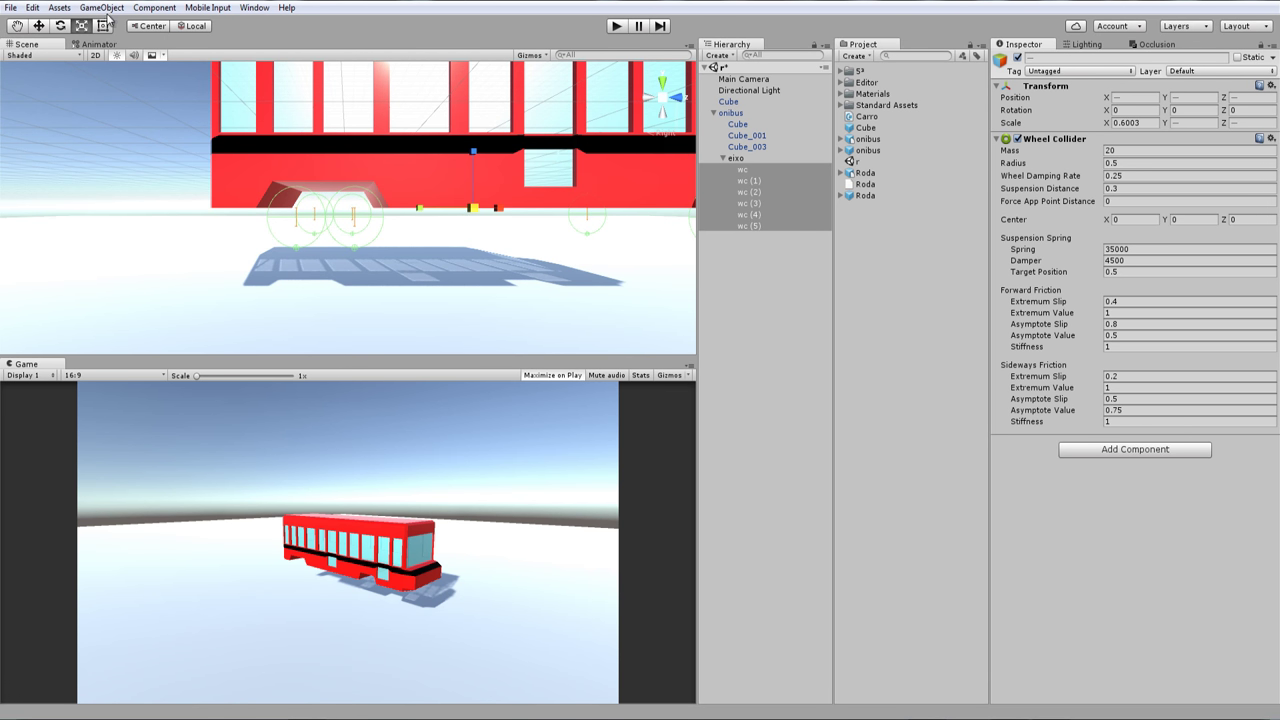
{"action": "left_click", "coordinate": [138, 28]}
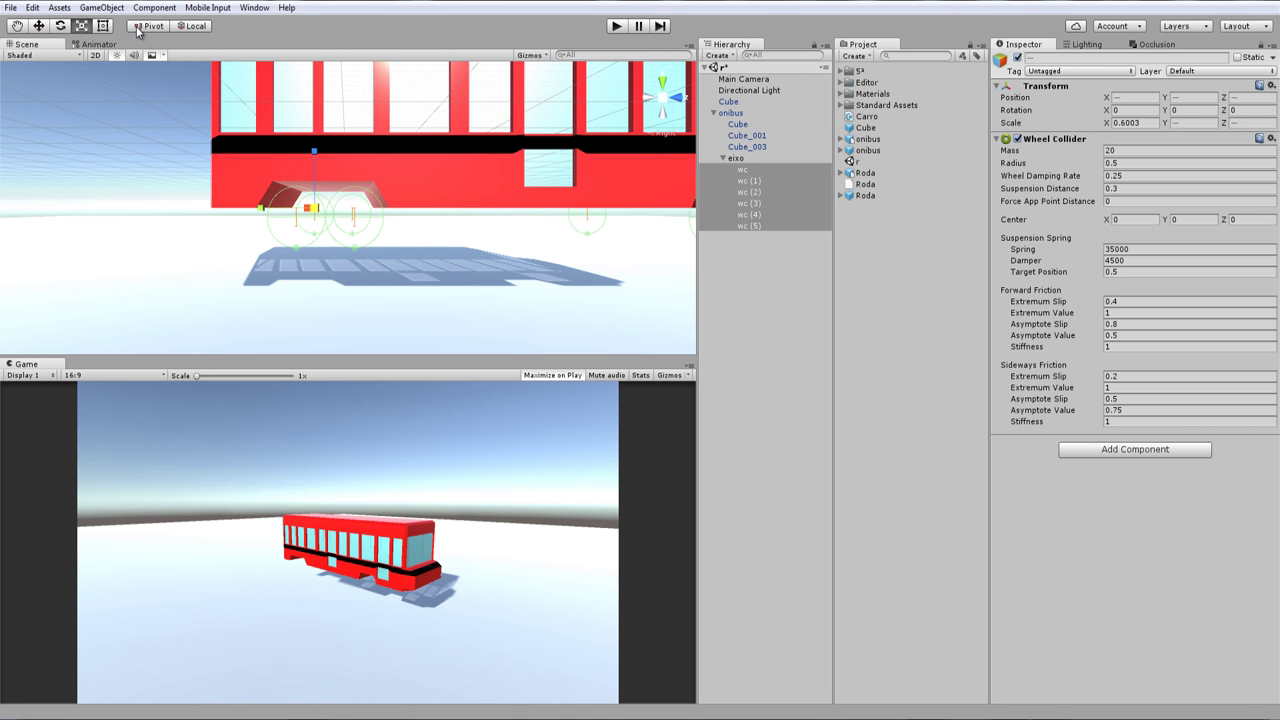
{"action": "scroll", "coordinate": [323, 214], "scroll_direction": "up", "scroll_amount": 2}
{"action": "scroll", "coordinate": [301, 217], "scroll_direction": "up", "scroll_amount": 3}
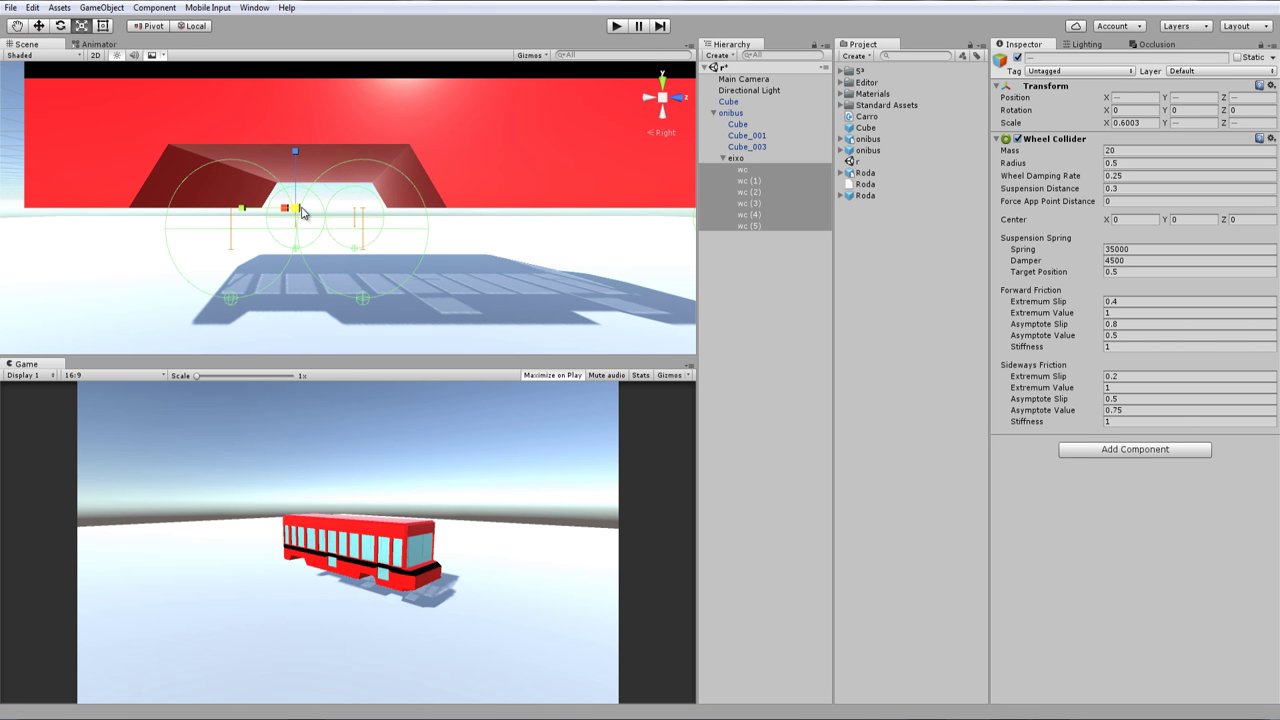
{"action": "left_click_drag", "start_coordinate": [302, 212], "coordinate": [300, 213]}
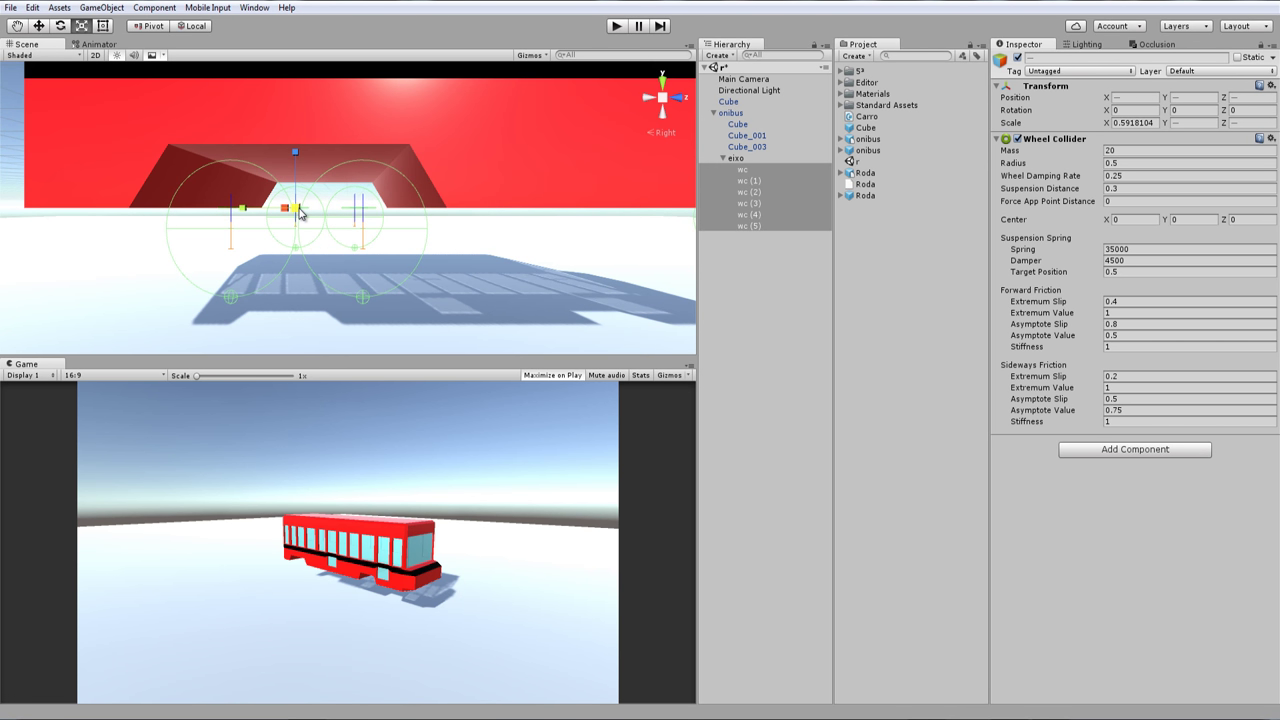
{"action": "scroll", "coordinate": [300, 213], "scroll_direction": "down", "scroll_amount": 2}
{"action": "scroll", "coordinate": [300, 213], "scroll_direction": "down", "scroll_amount": 1}
{"action": "left_click", "coordinate": [39, 25]}
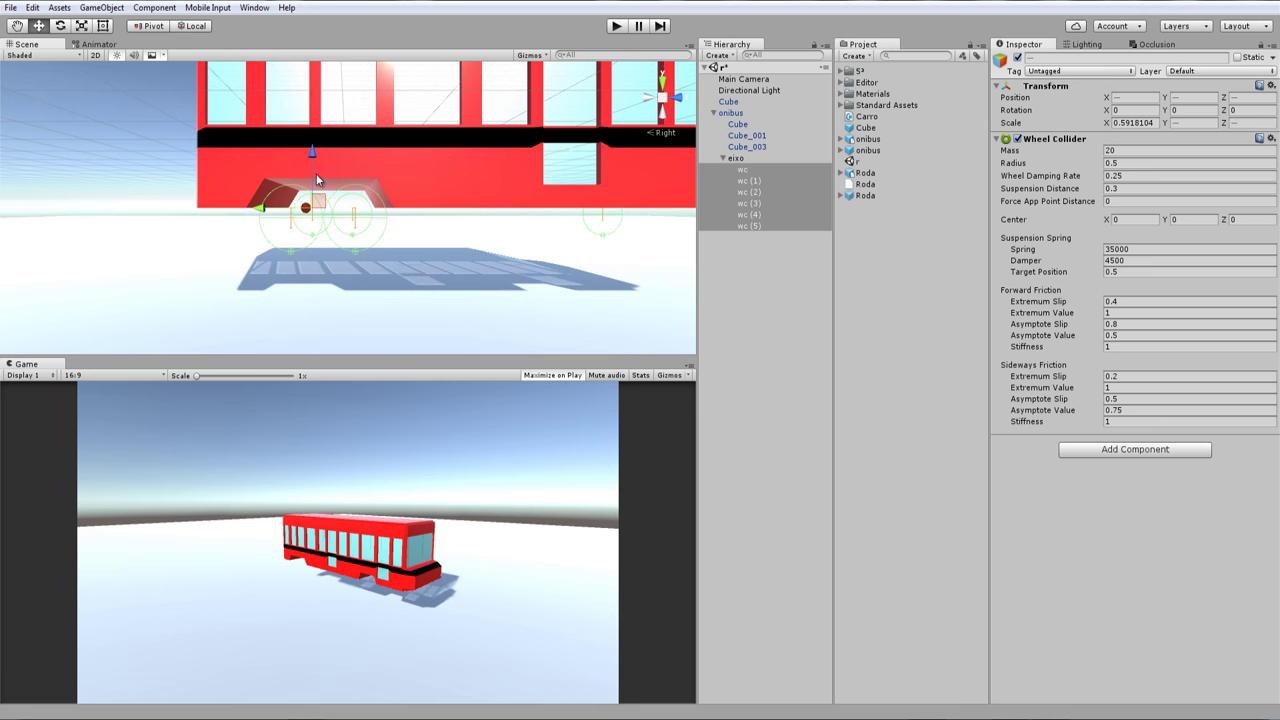
{"action": "left_click", "coordinate": [318, 180]}
{"action": "left_click", "coordinate": [313, 204]}
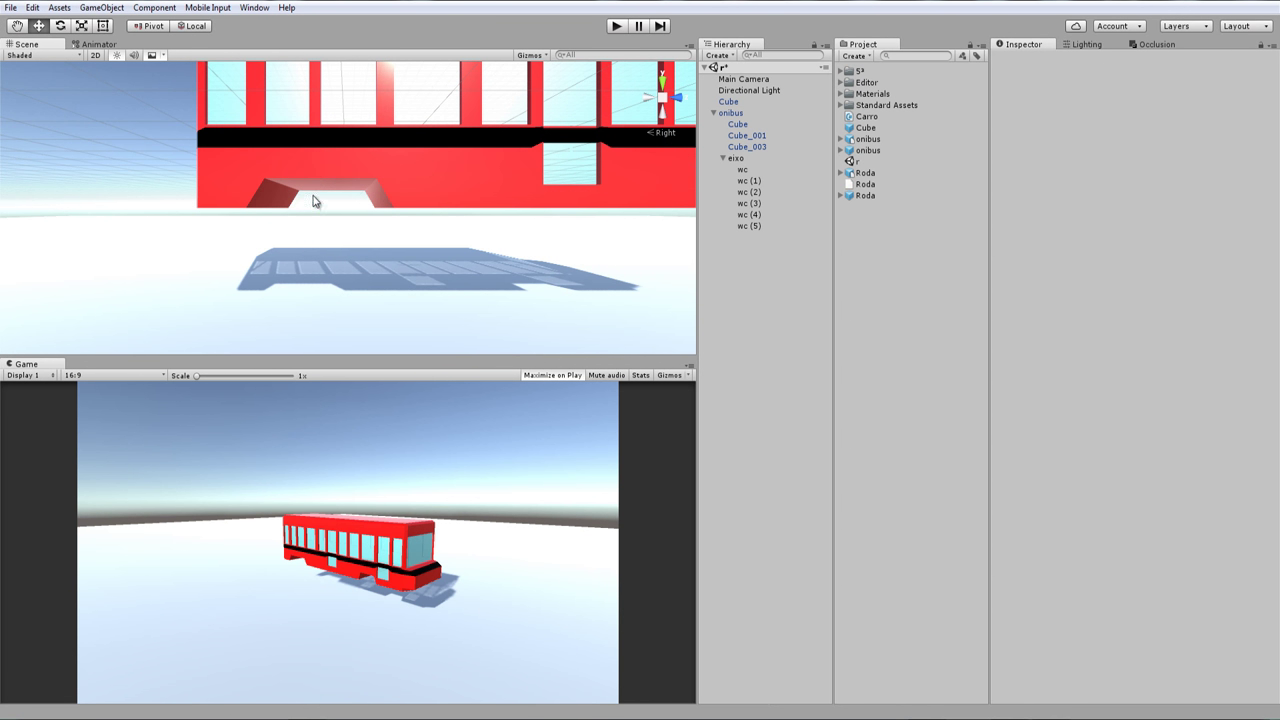
Select all six wheel colliders and shift them slightly up or down
{"action": "left_click", "coordinate": [748, 171]}
{"action": "left_click", "coordinate": [749, 225], "text": "shift"}
{"action": "left_click", "coordinate": [57, 26]}
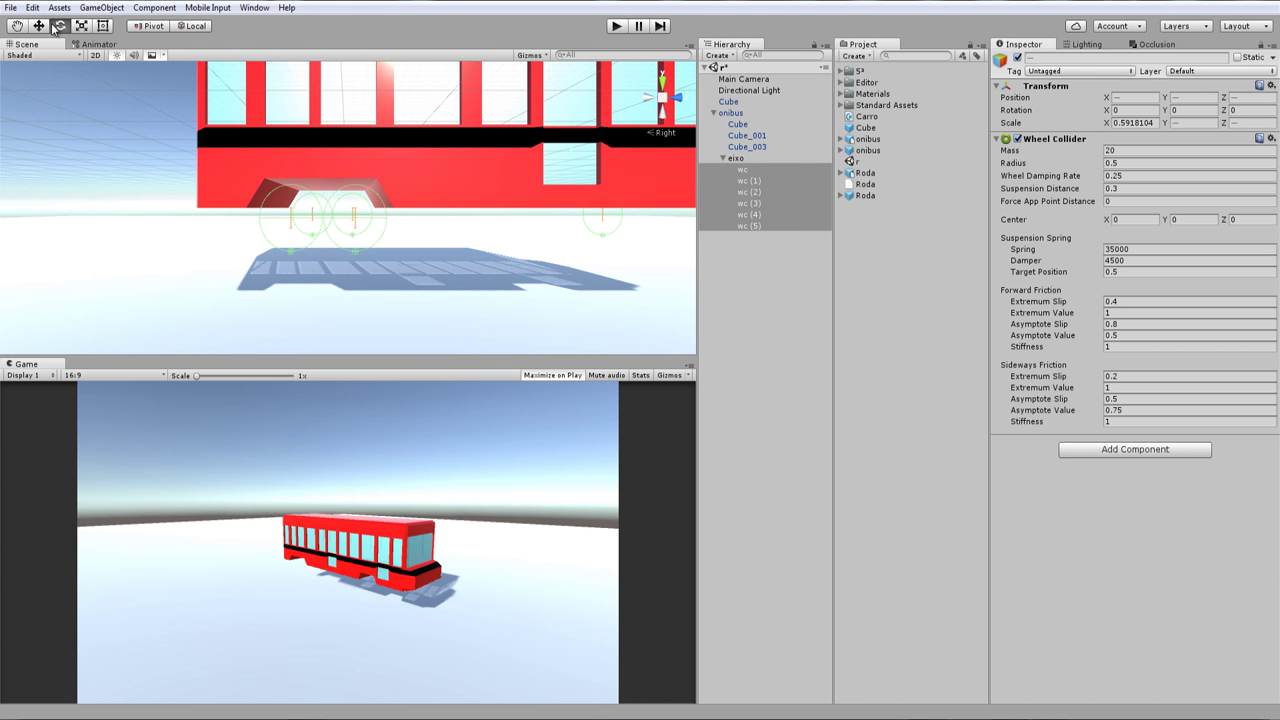
{"action": "key", "text": "w"}
{"action": "left_click", "coordinate": [148, 26]}
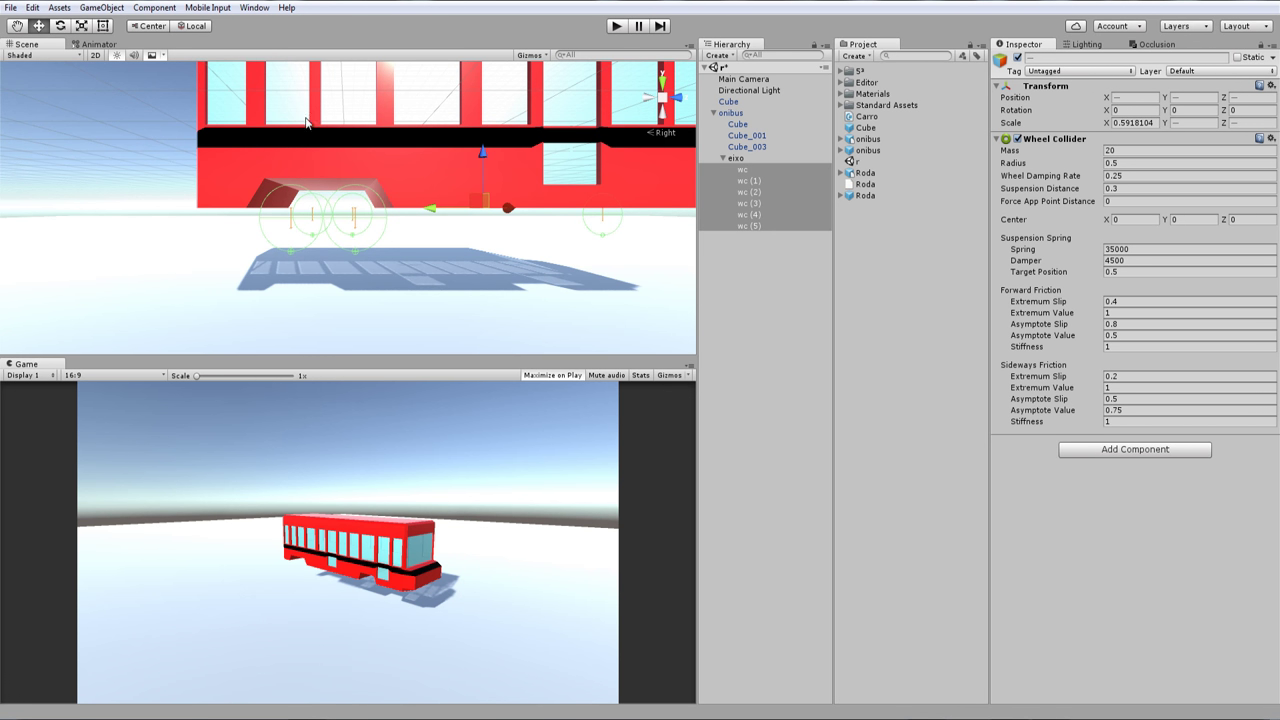
{"action": "left_click", "coordinate": [483, 180]}
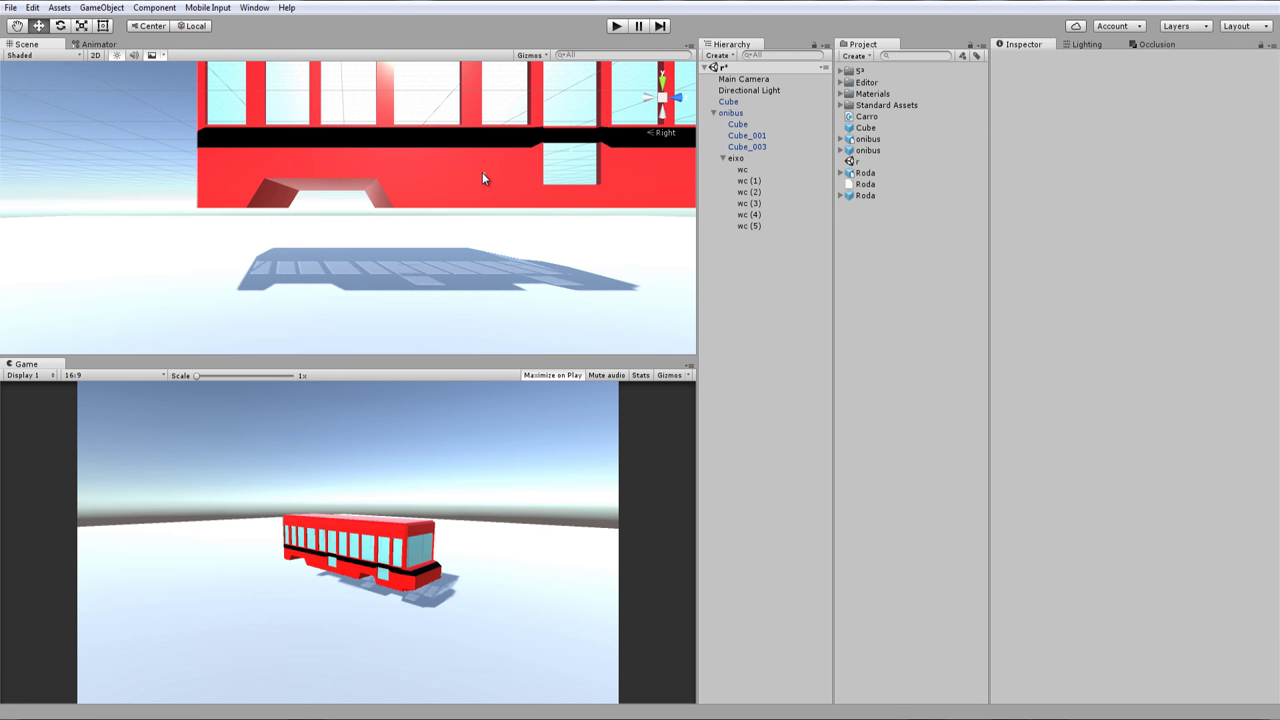
{"action": "left_click", "coordinate": [741, 170]}
{"action": "left_click", "coordinate": [752, 226], "text": "shift"}
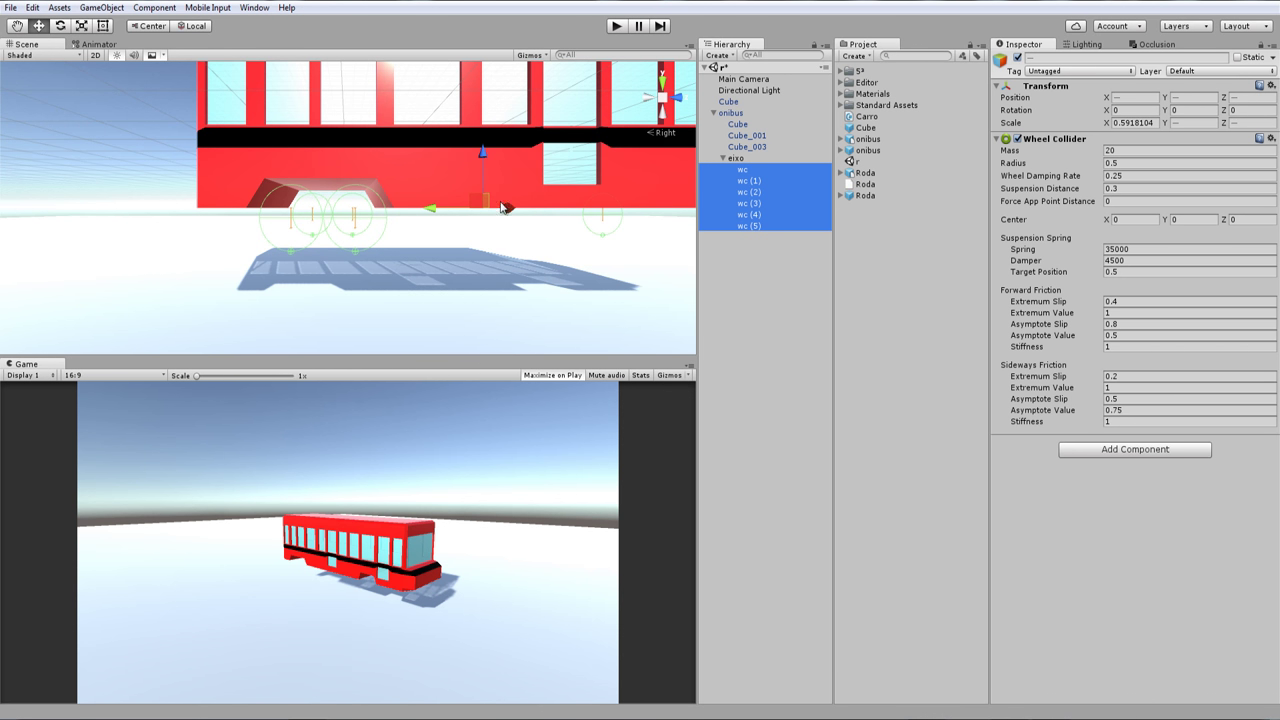
{"action": "mouse_move", "coordinate": [481, 160]}
{"action": "left_mouse_down"}
{"action": "mouse_move", "coordinate": [562, 231]}
{"action": "mouse_move", "coordinate": [545, 273]}
{"action": "mouse_move", "coordinate": [534, 246]}
{"action": "left_mouse_up"}
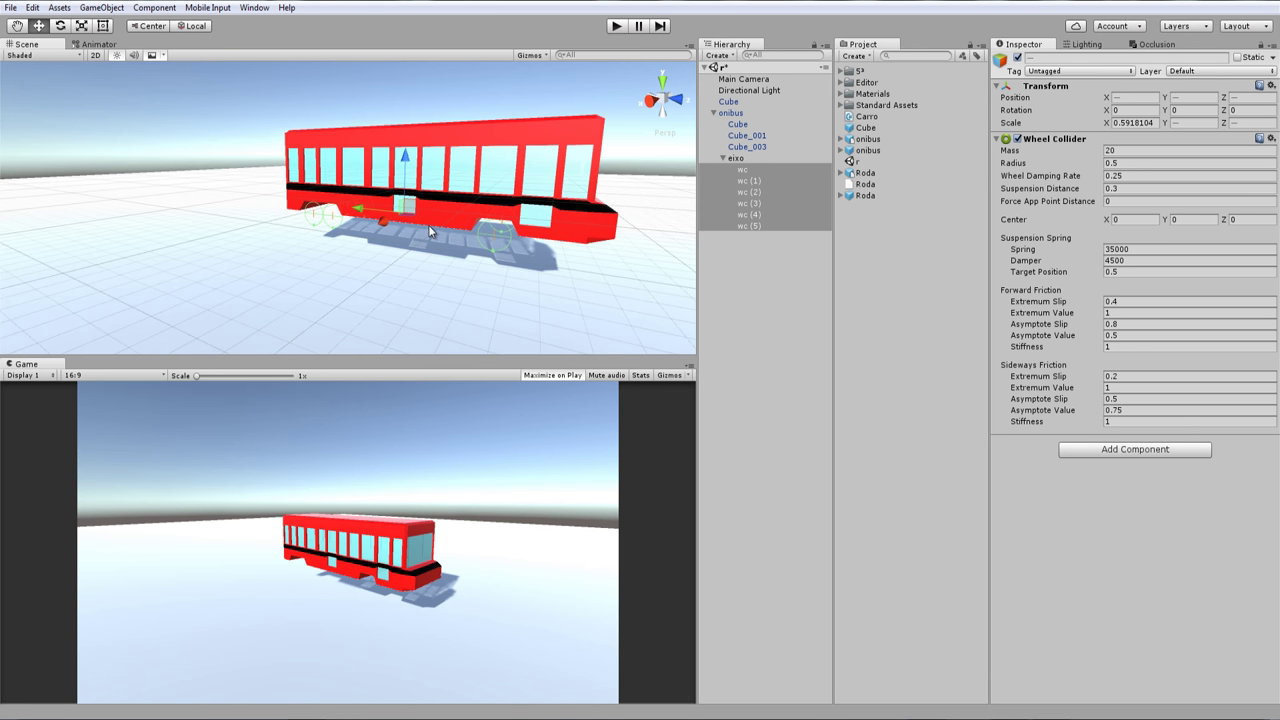
Select the ground Cube with the Rotate tool active and start a play test
{"action": "scroll", "coordinate": [430, 232], "scroll_direction": "down", "scroll_amount": 3}
{"action": "left_click", "coordinate": [728, 102]}
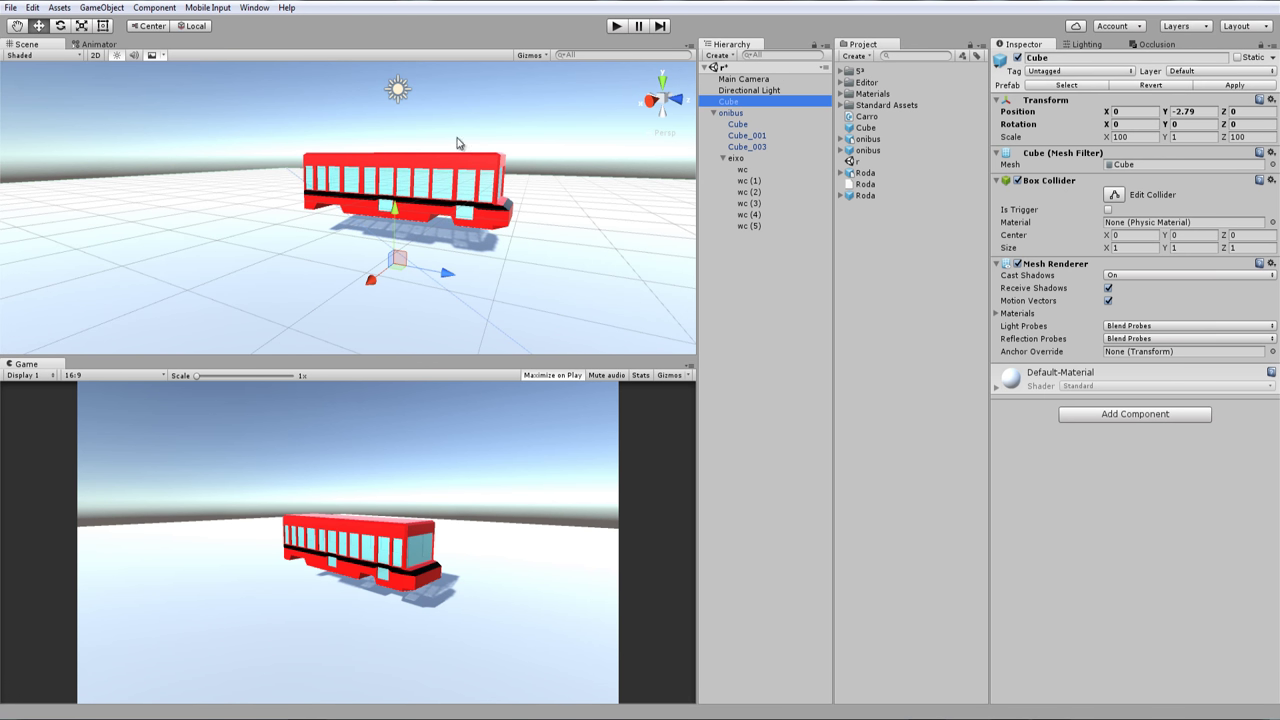
{"action": "left_click", "coordinate": [60, 27]}
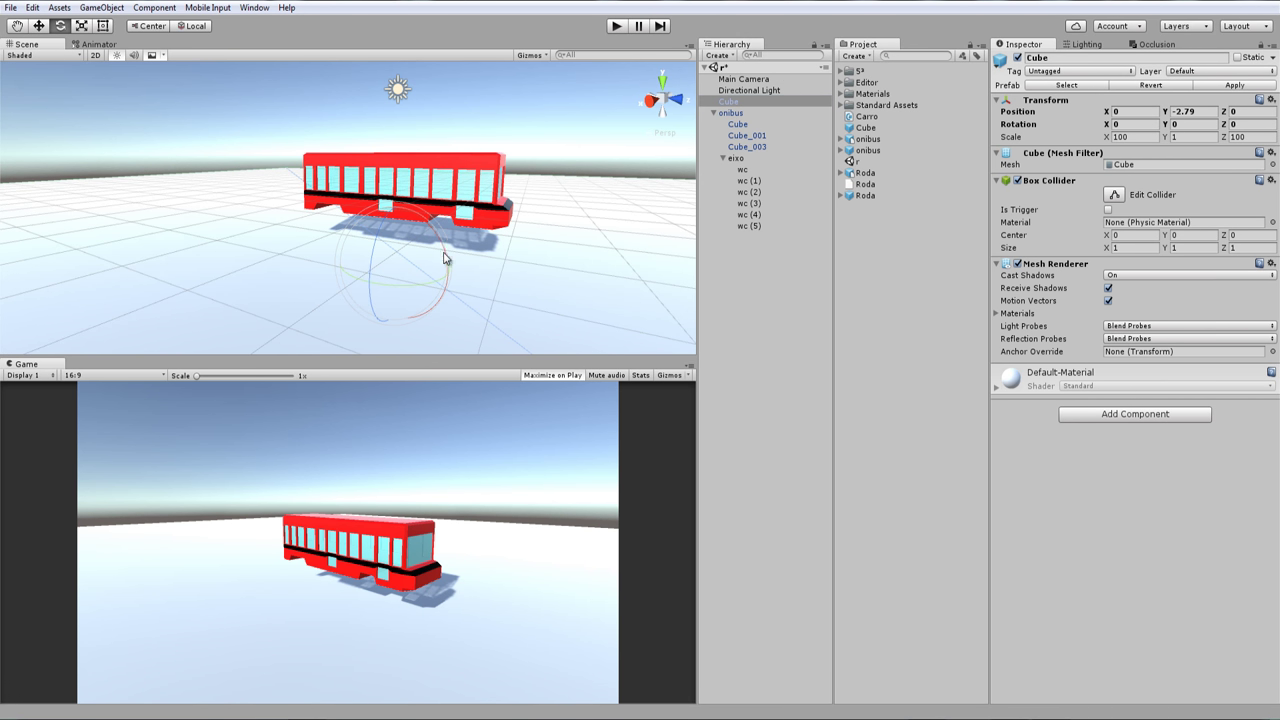
{"action": "left_click", "coordinate": [618, 27]}
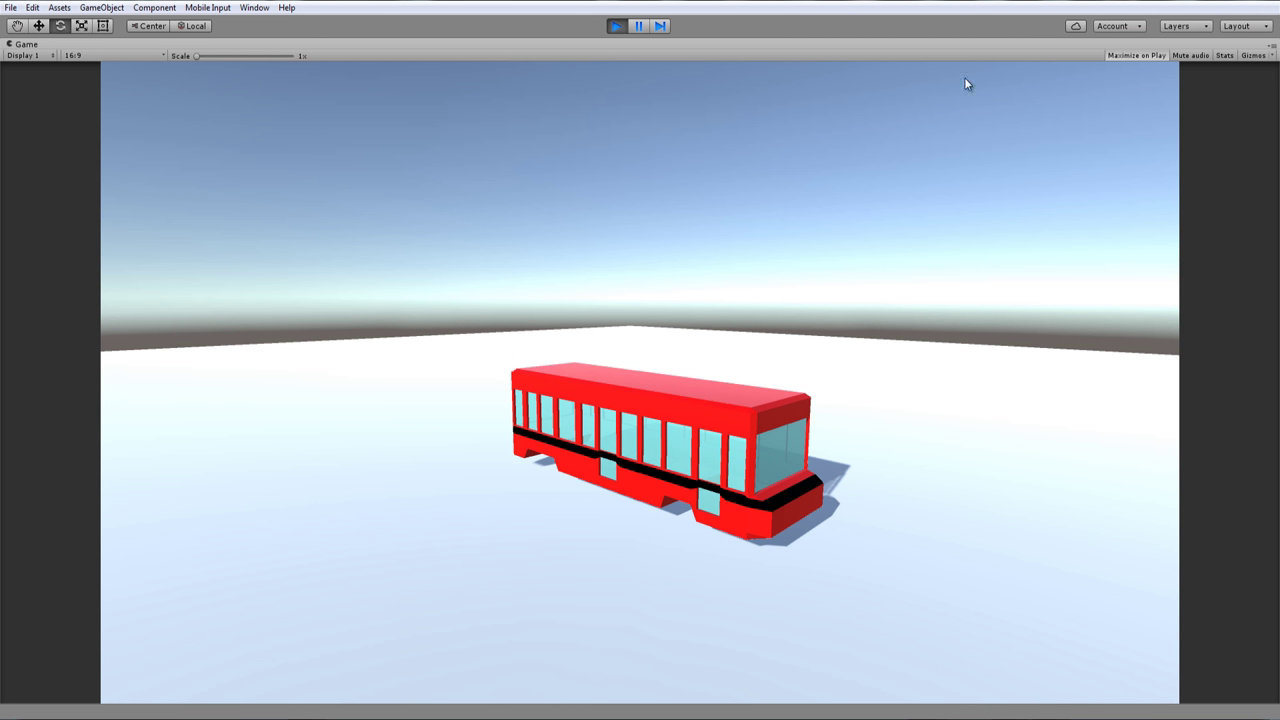
Set the onibus Rigidbody mass to 1 and run a play test with the lighter bus
{"action": "left_click", "coordinate": [637, 28]}
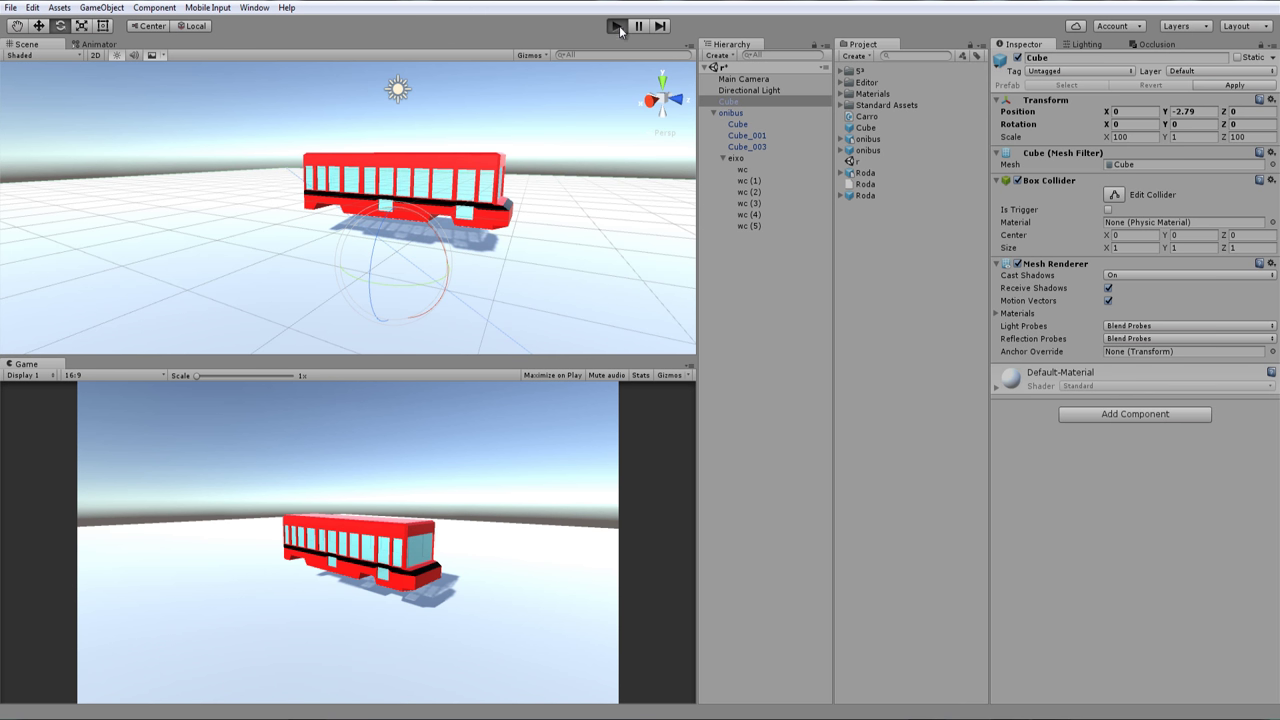
{"action": "left_click", "coordinate": [617, 27]}
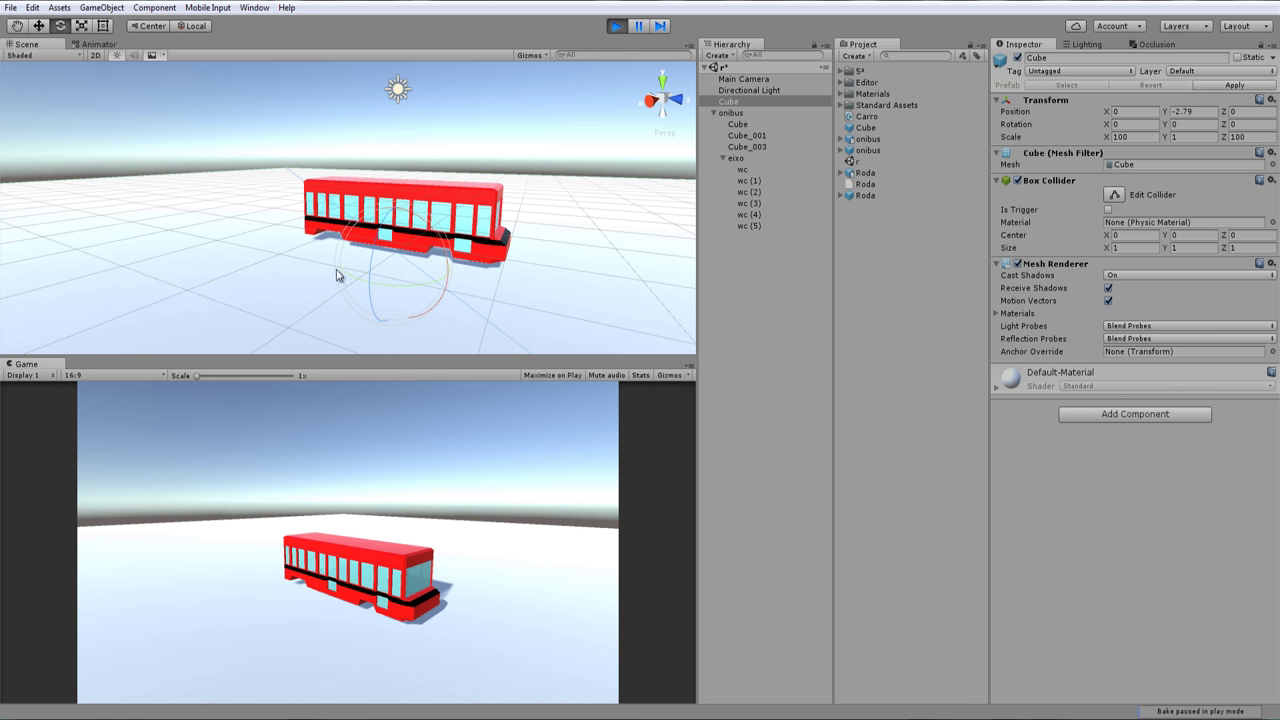
{"action": "left_click", "coordinate": [740, 113]}
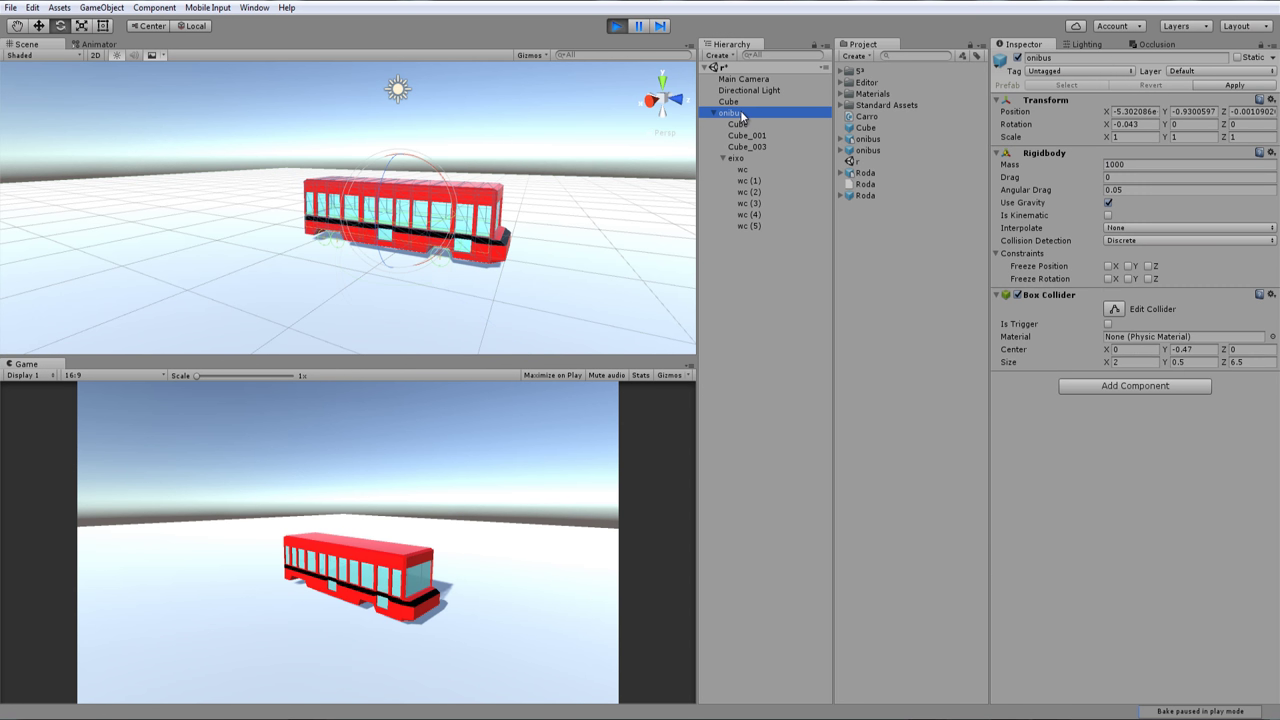
{"action": "left_click", "coordinate": [1145, 165]}
{"action": "left_click", "coordinate": [620, 27]}
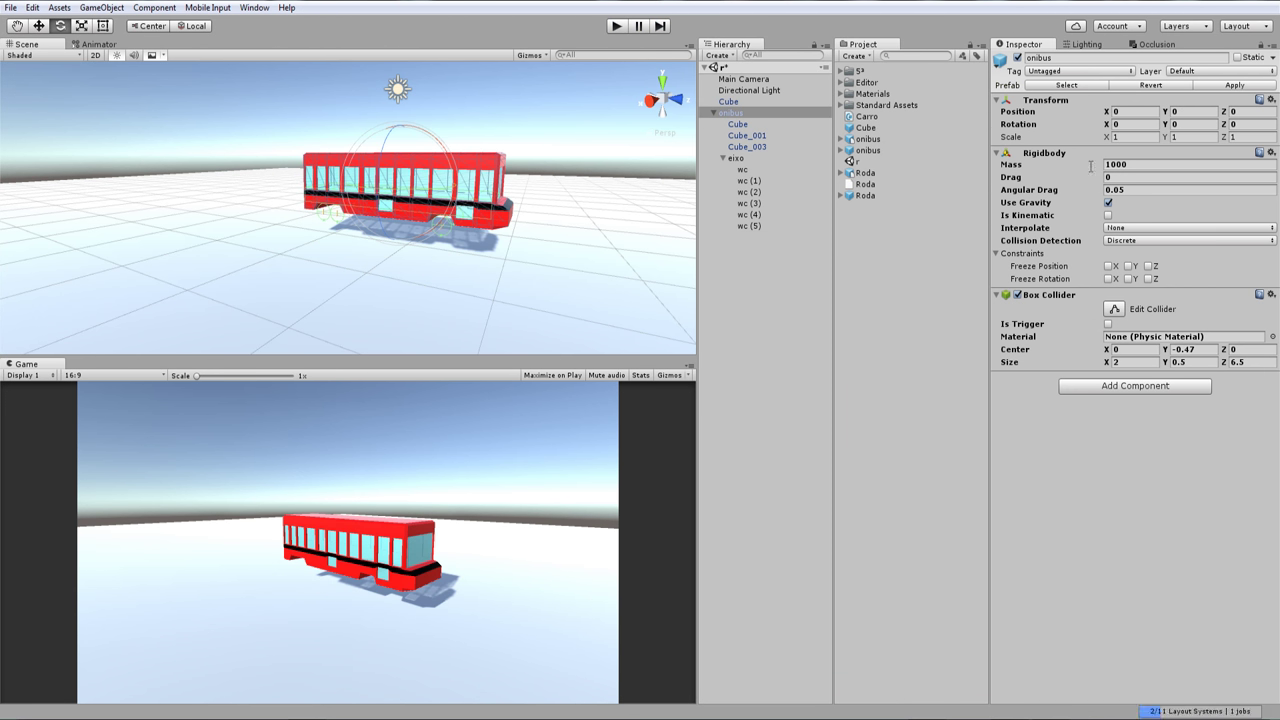
{"action": "left_click", "coordinate": [1171, 167]}
{"action": "type", "text": "1"}
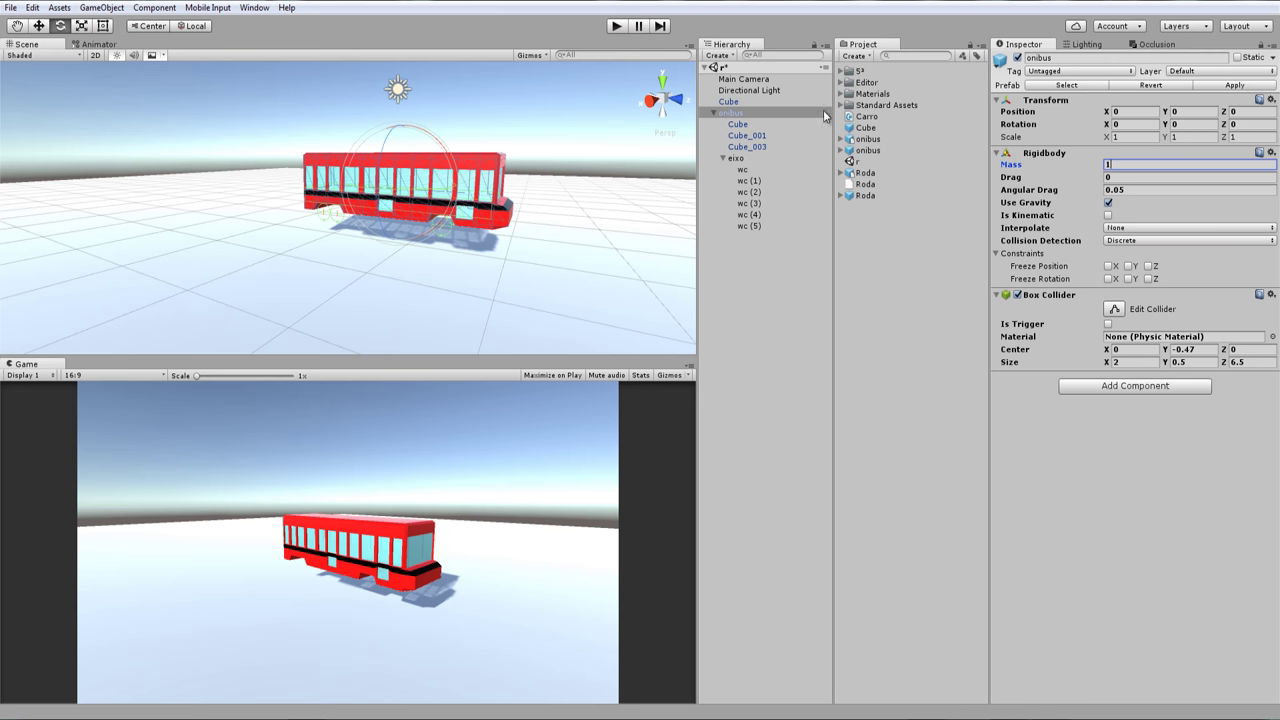
{"action": "left_click", "coordinate": [612, 30]}
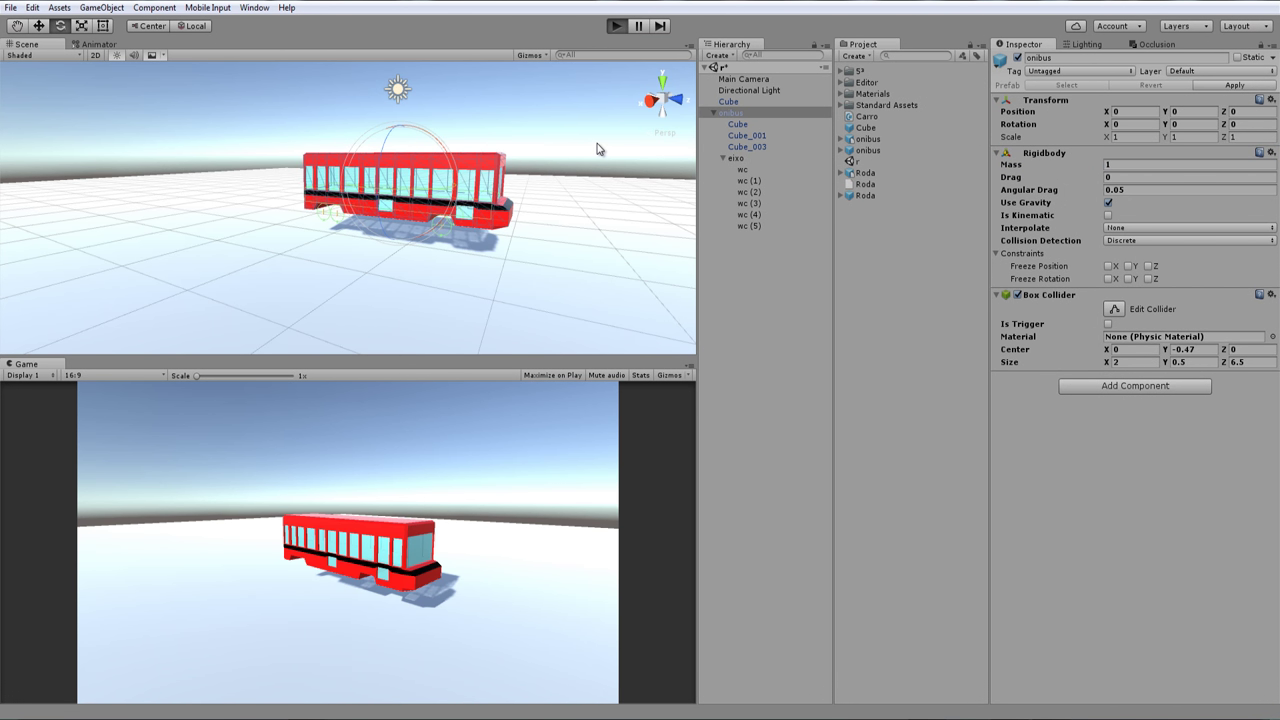
{"action": "left_click", "coordinate": [615, 28]}
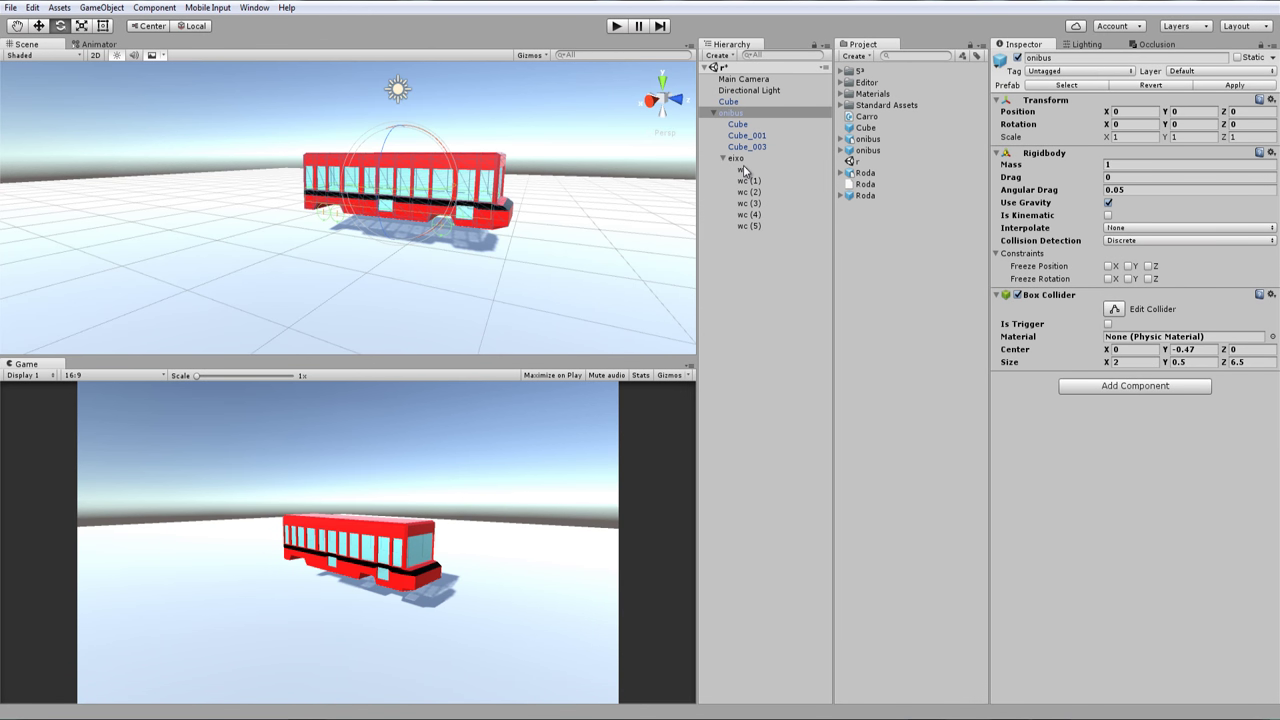
Inspect wc's suspension, confirming its Damper at 4500, then select eixo
{"action": "left_click", "coordinate": [743, 169]}
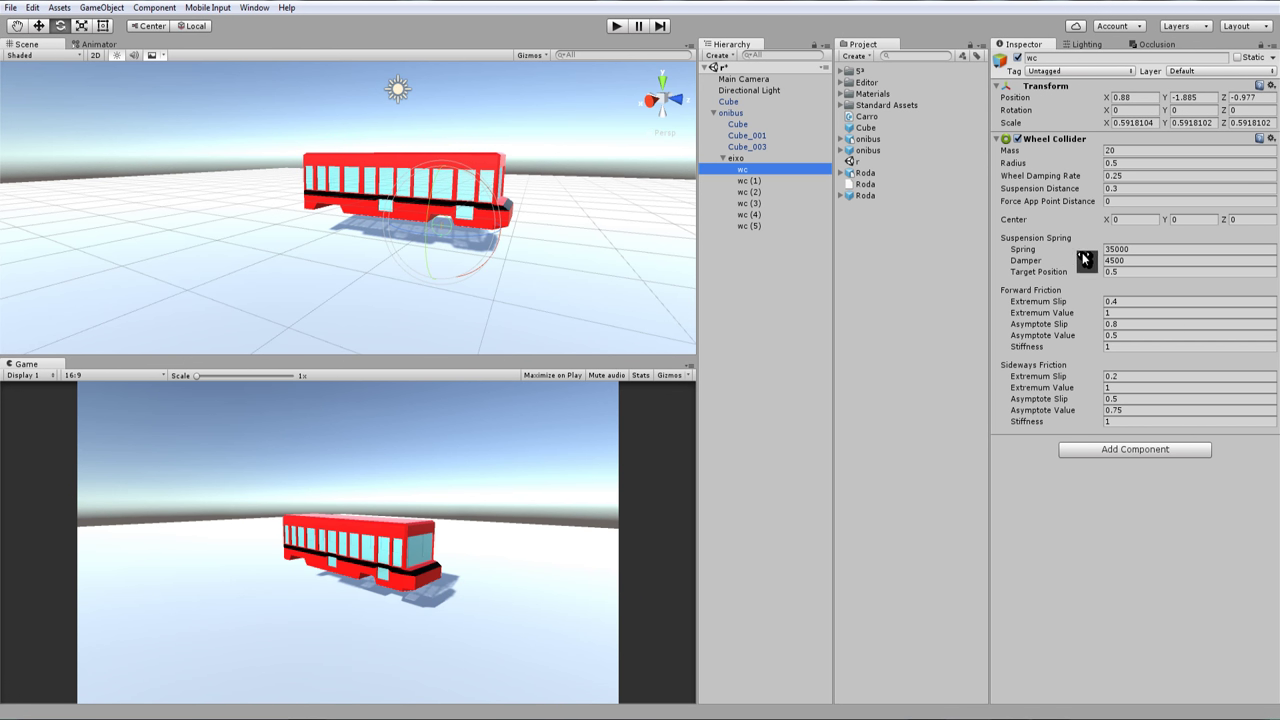
{"action": "mouse_move", "coordinate": [1077, 262]}
{"action": "key", "text": "Return"}
{"action": "left_click", "coordinate": [740, 159]}
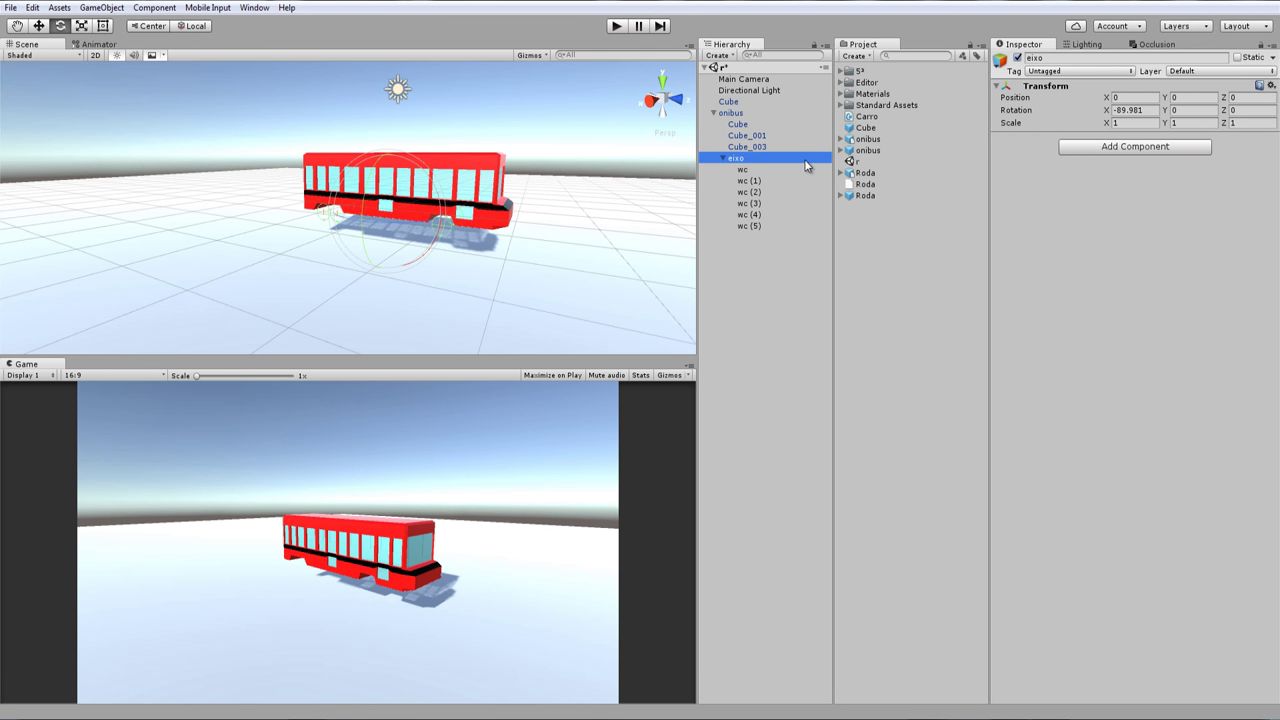
Play-test the onibus bus at mass 100, then set mass back to 1000 and run again
{"action": "left_click", "coordinate": [740, 114]}
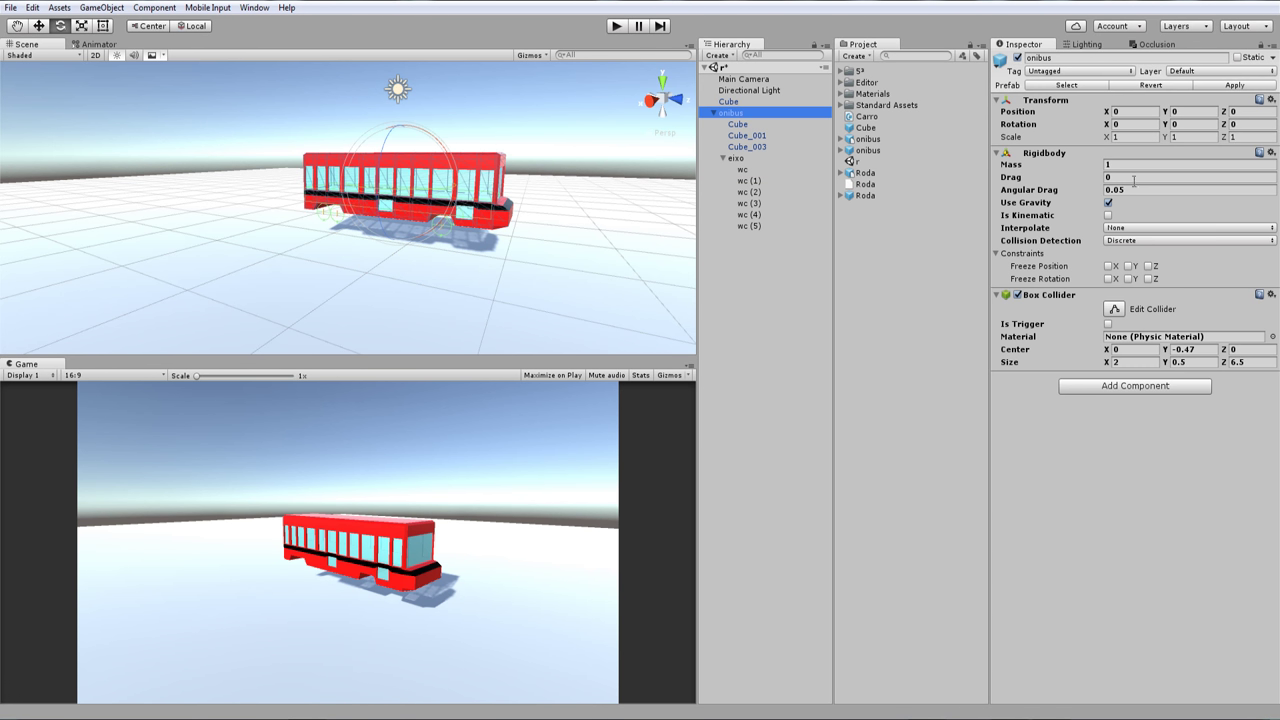
{"action": "left_click", "coordinate": [618, 27]}
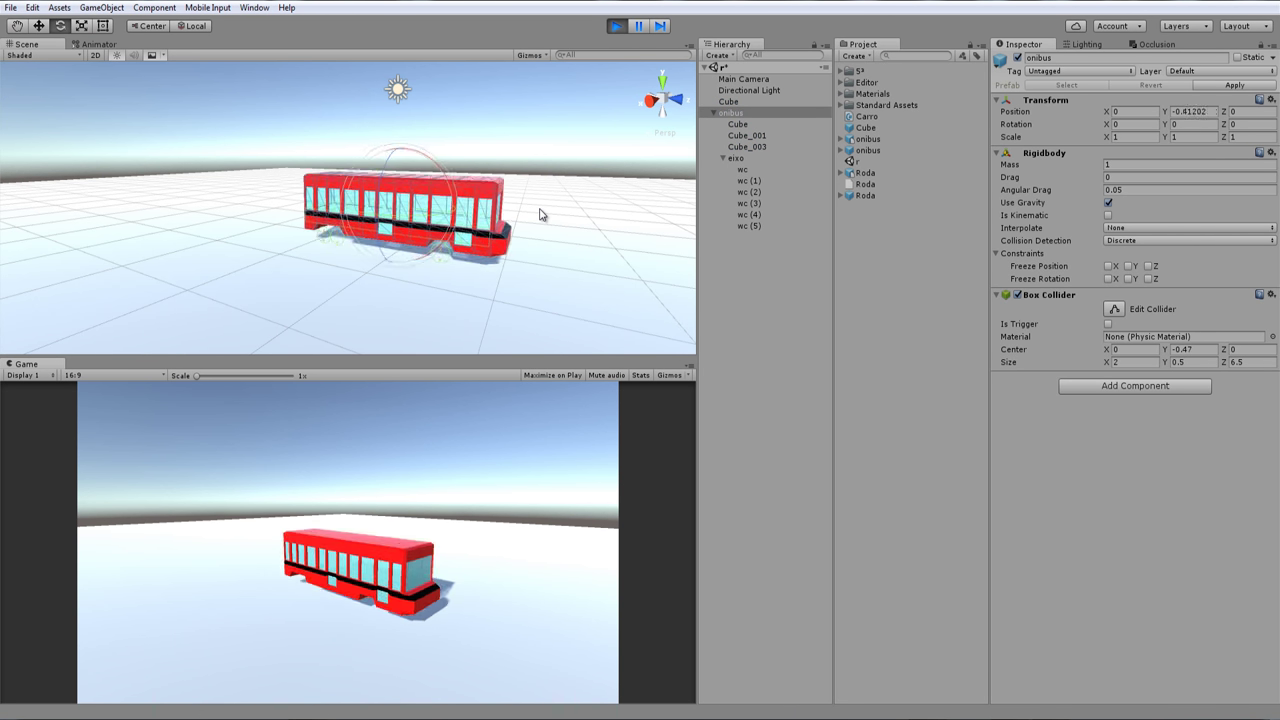
{"action": "left_click", "coordinate": [616, 26]}
{"action": "left_click", "coordinate": [1117, 163]}
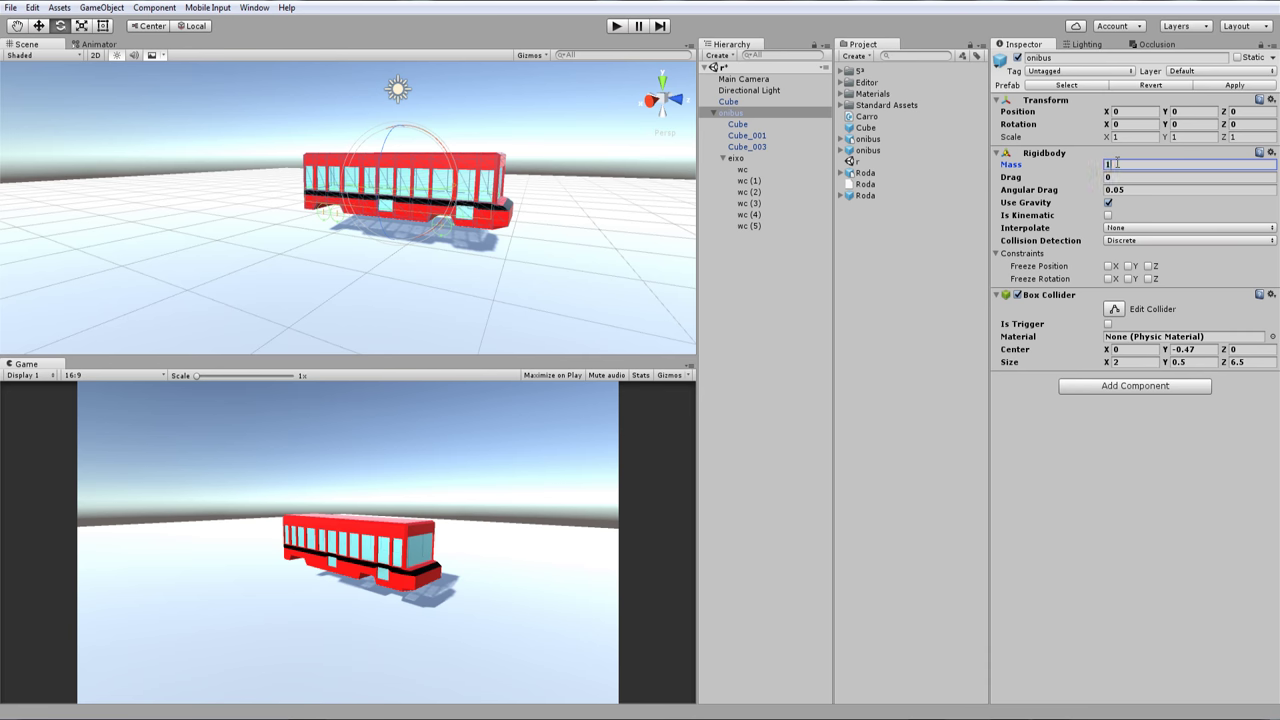
{"action": "type", "text": "00"}
{"action": "left_click", "coordinate": [616, 28]}
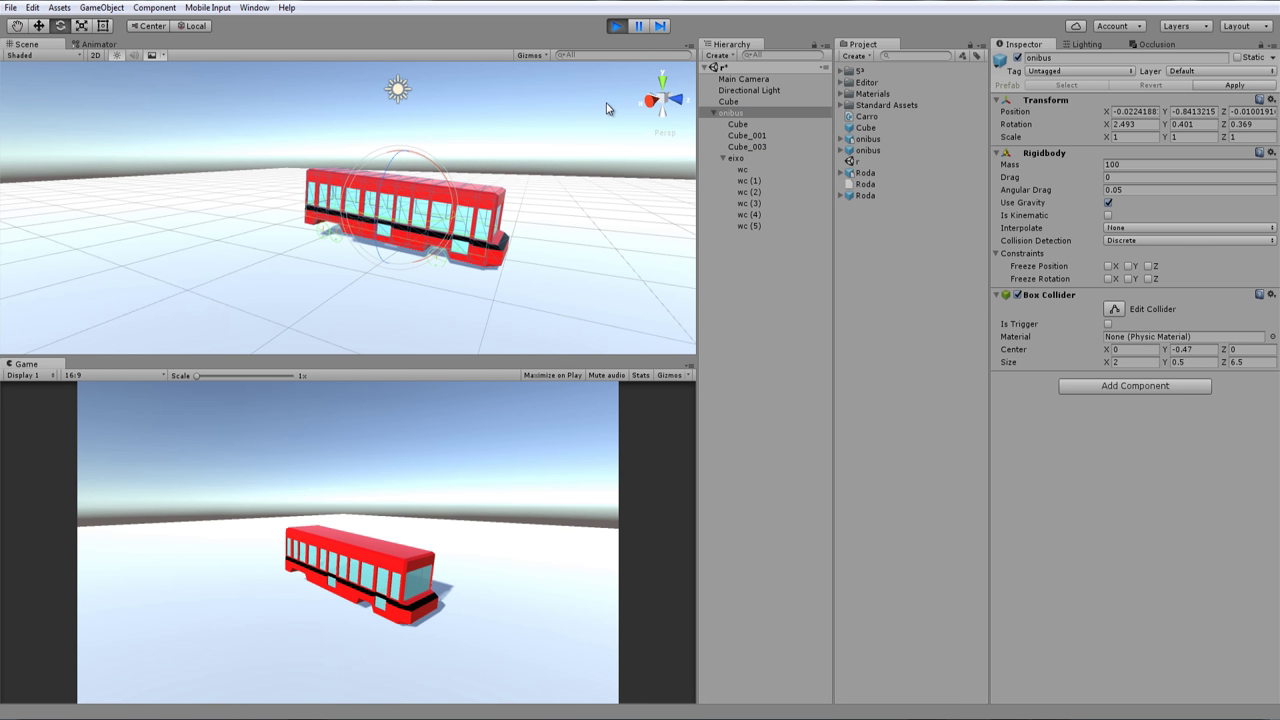
{"action": "left_click", "coordinate": [620, 28]}
{"action": "left_click", "coordinate": [1140, 163]}
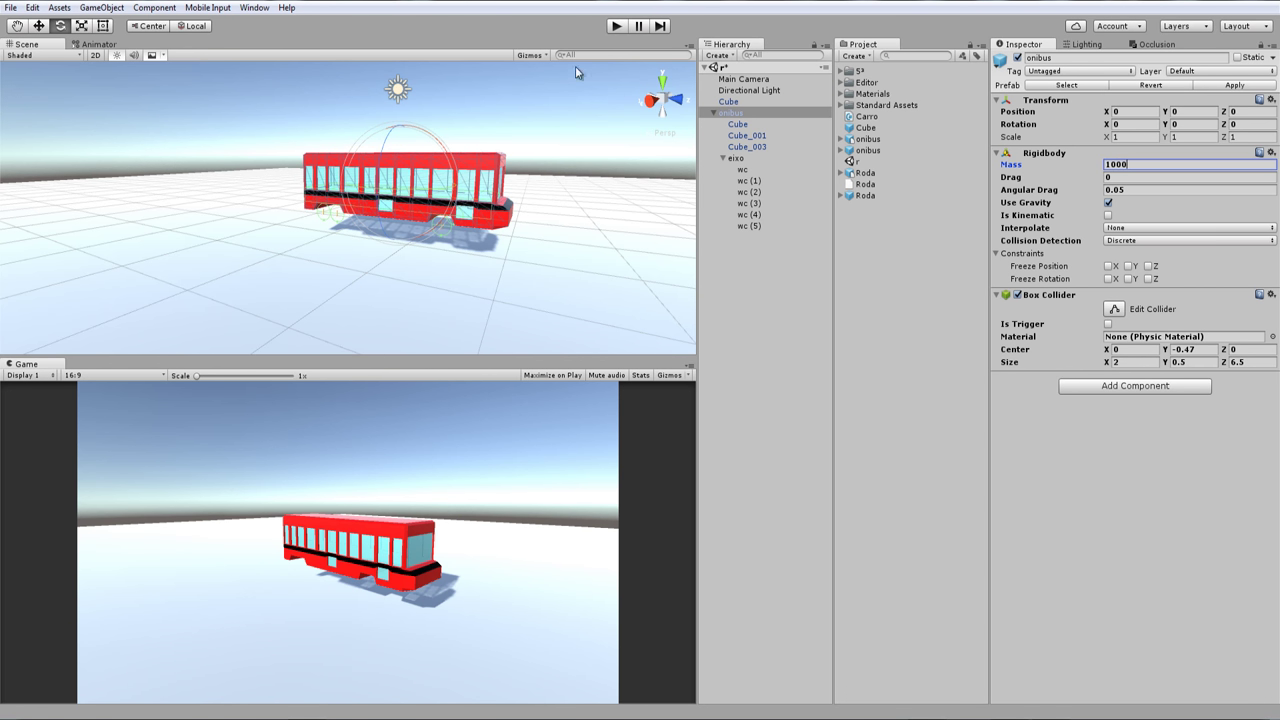
{"action": "left_click", "coordinate": [617, 28]}
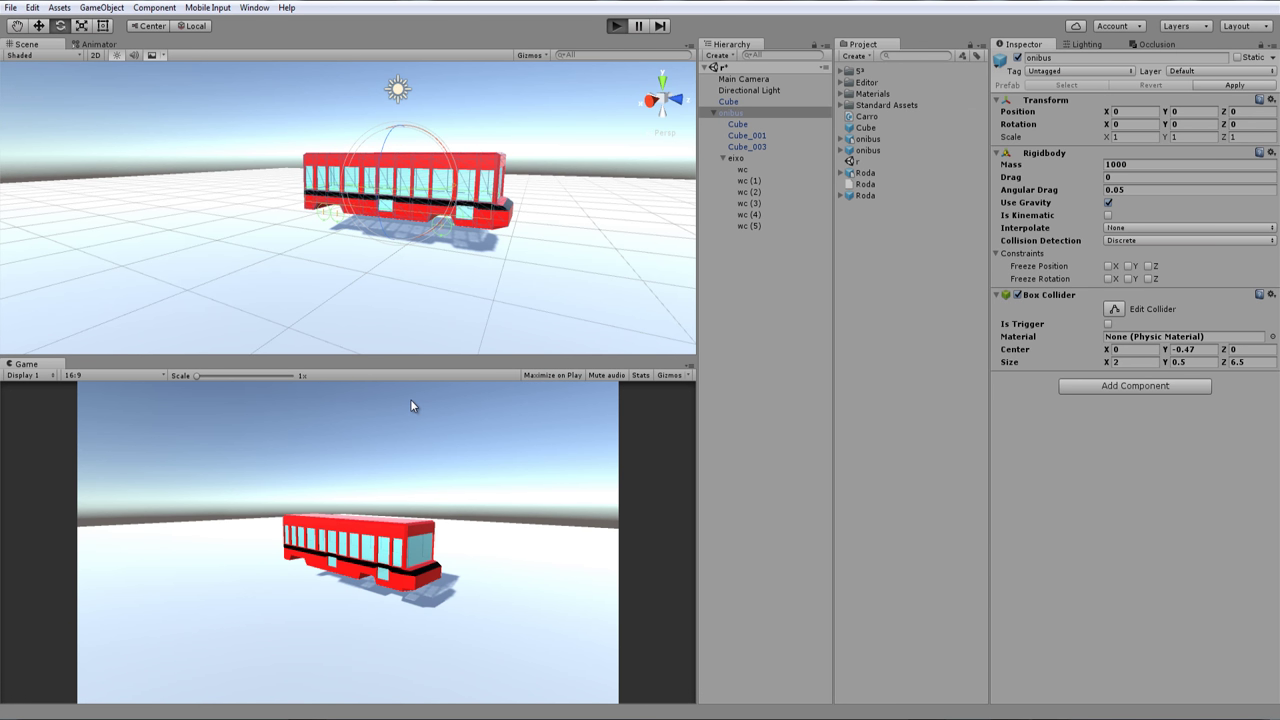
During play, tilt the ground Cube, follow wc to watch the bus slide, then stop
{"action": "left_click", "coordinate": [619, 302]}
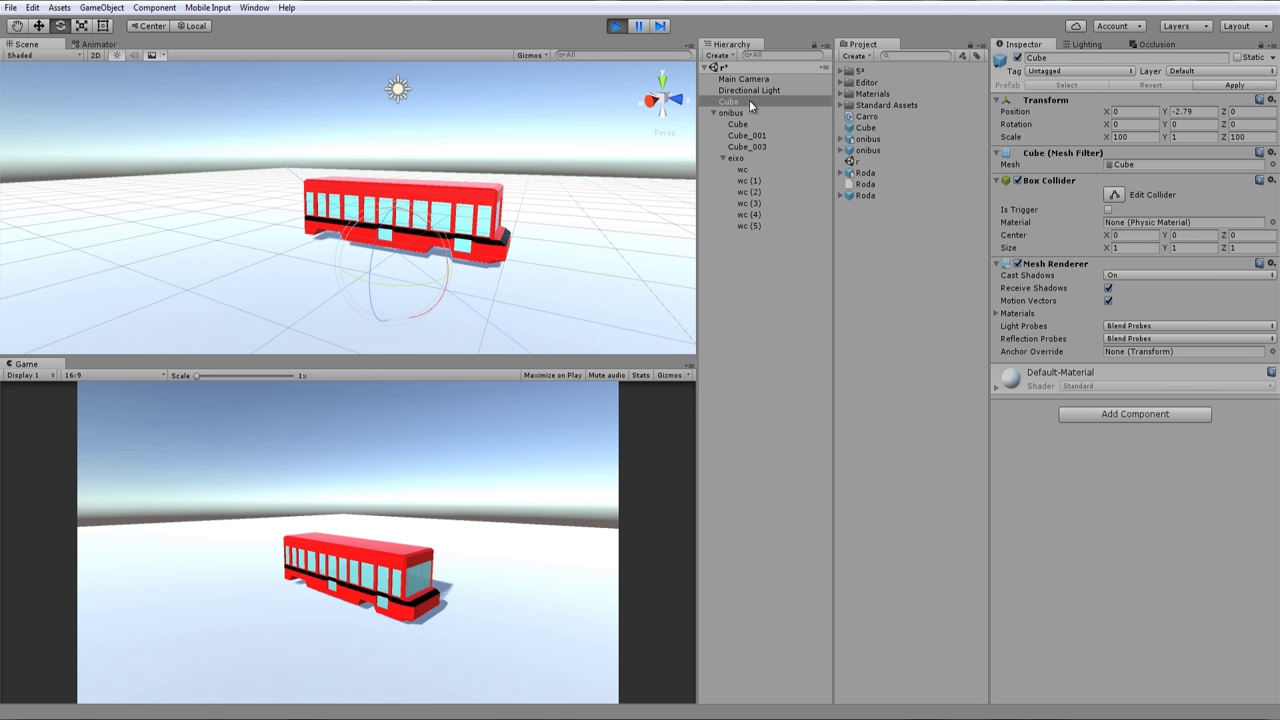
{"action": "mouse_move", "coordinate": [442, 248]}
{"action": "left_mouse_down"}
{"action": "mouse_move", "coordinate": [437, 236]}
{"action": "mouse_move", "coordinate": [447, 264]}
{"action": "left_mouse_up"}
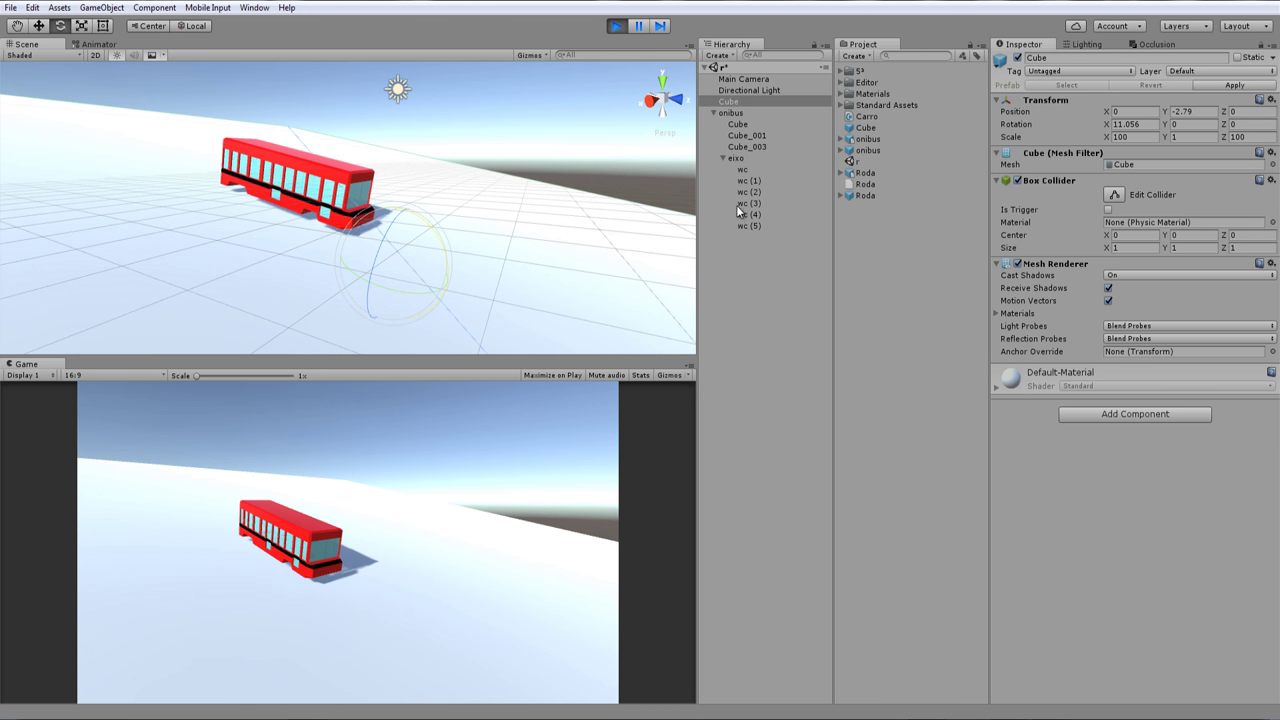
{"action": "left_click", "coordinate": [744, 170]}
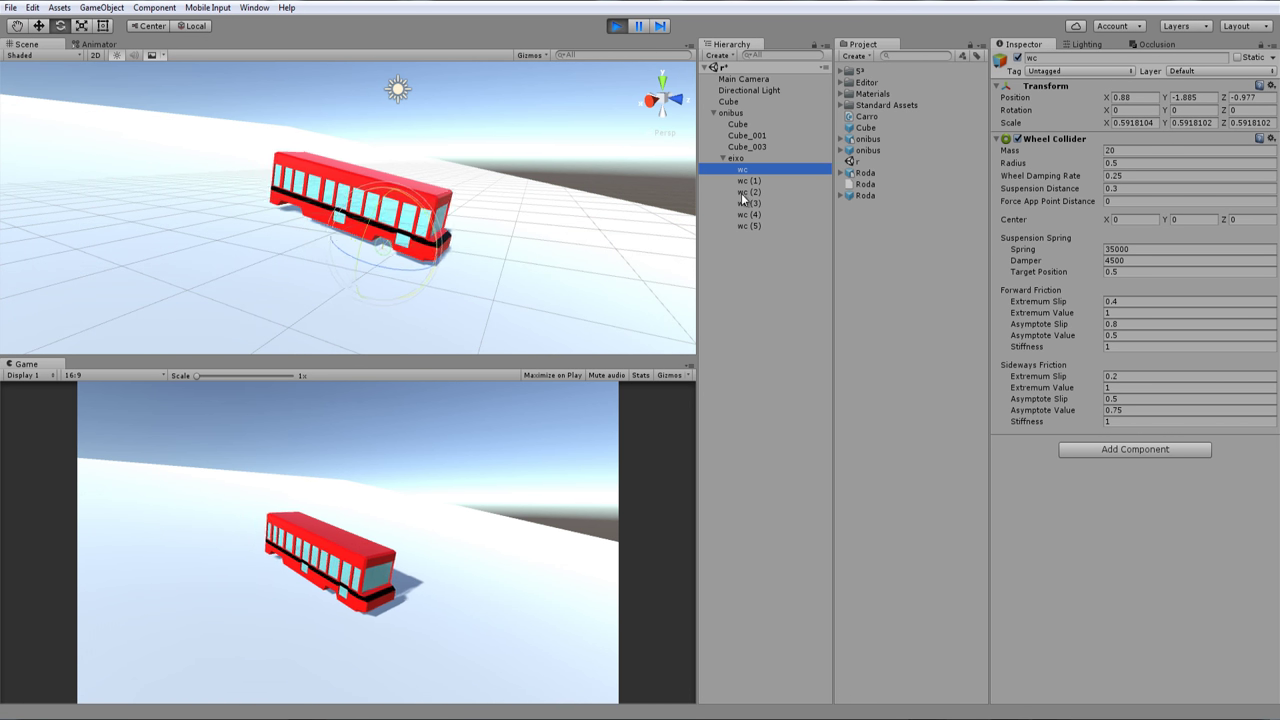
{"action": "key", "text": "f"}
{"action": "key", "text": "f"}
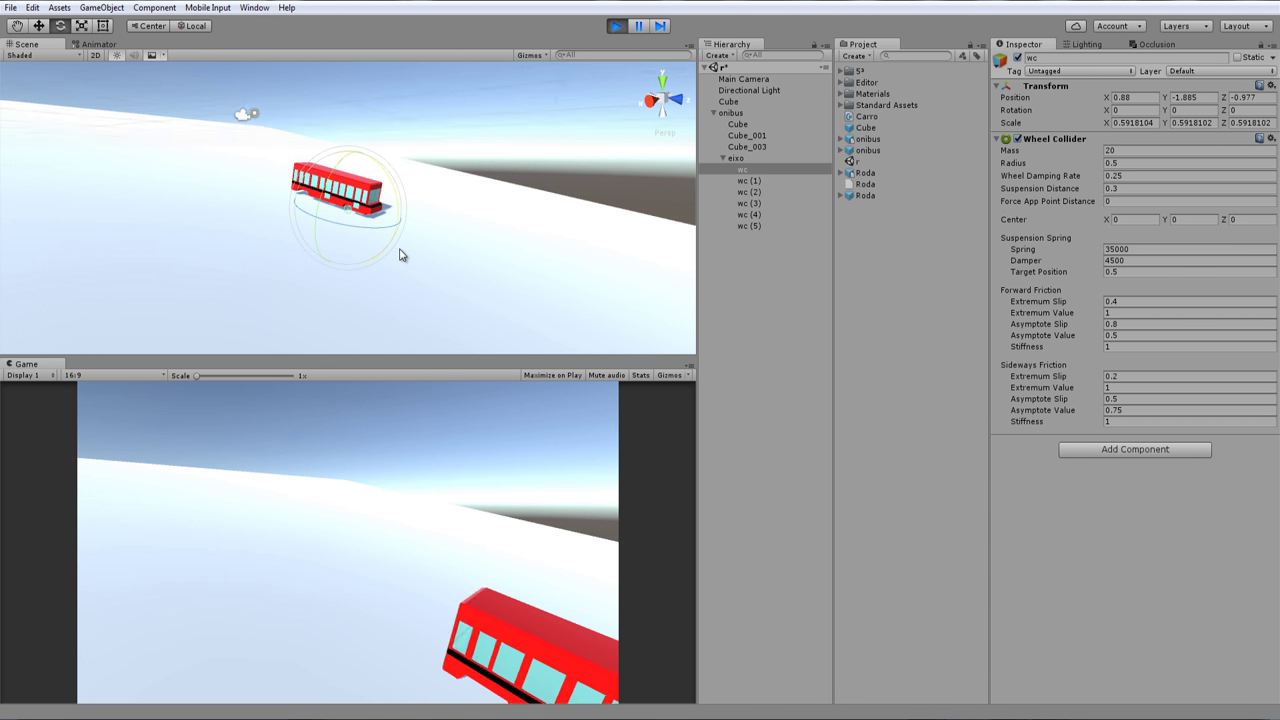
{"action": "scroll", "coordinate": [404, 258], "scroll_direction": "up", "scroll_amount": 2}
{"action": "scroll", "coordinate": [407, 260], "scroll_direction": "up", "scroll_amount": 2}
{"action": "scroll", "coordinate": [408, 265], "scroll_direction": "up", "scroll_amount": 3}
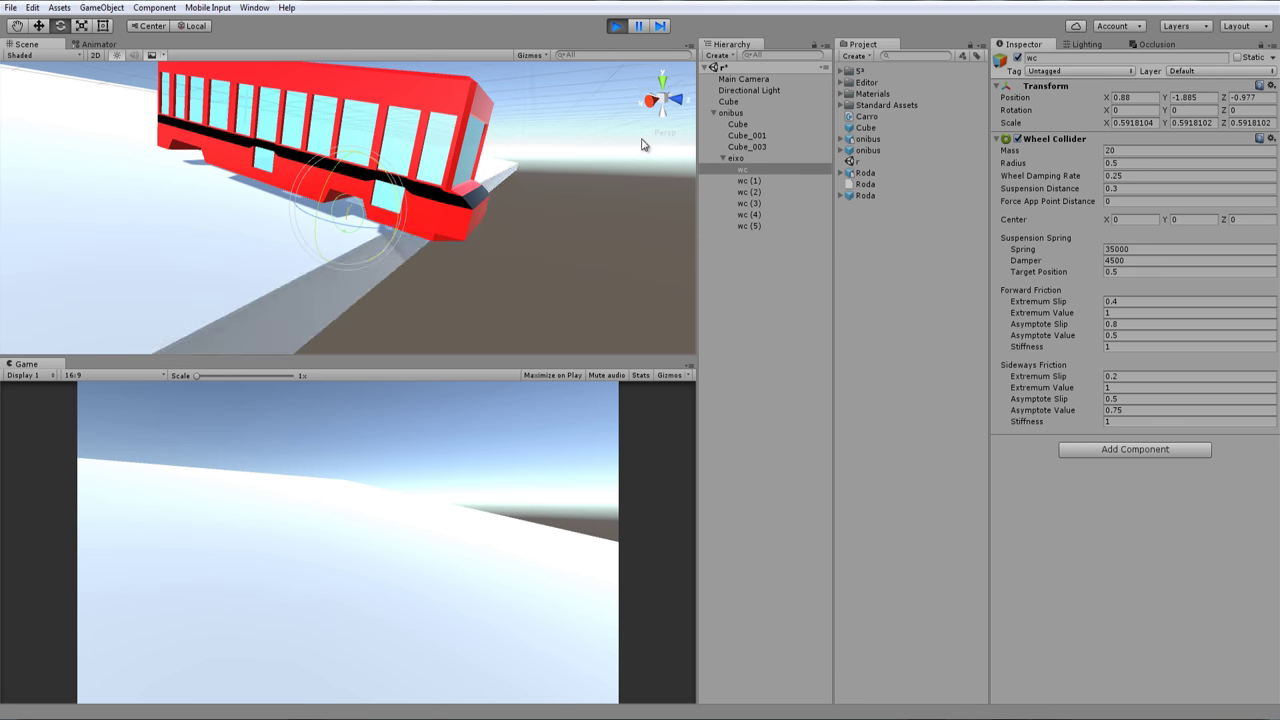
{"action": "left_click", "coordinate": [616, 28]}
Drag the Roda wheel model from the Project panel into the scene beside the bus
{"action": "scroll", "coordinate": [349, 291], "scroll_direction": "down", "scroll_amount": 2}
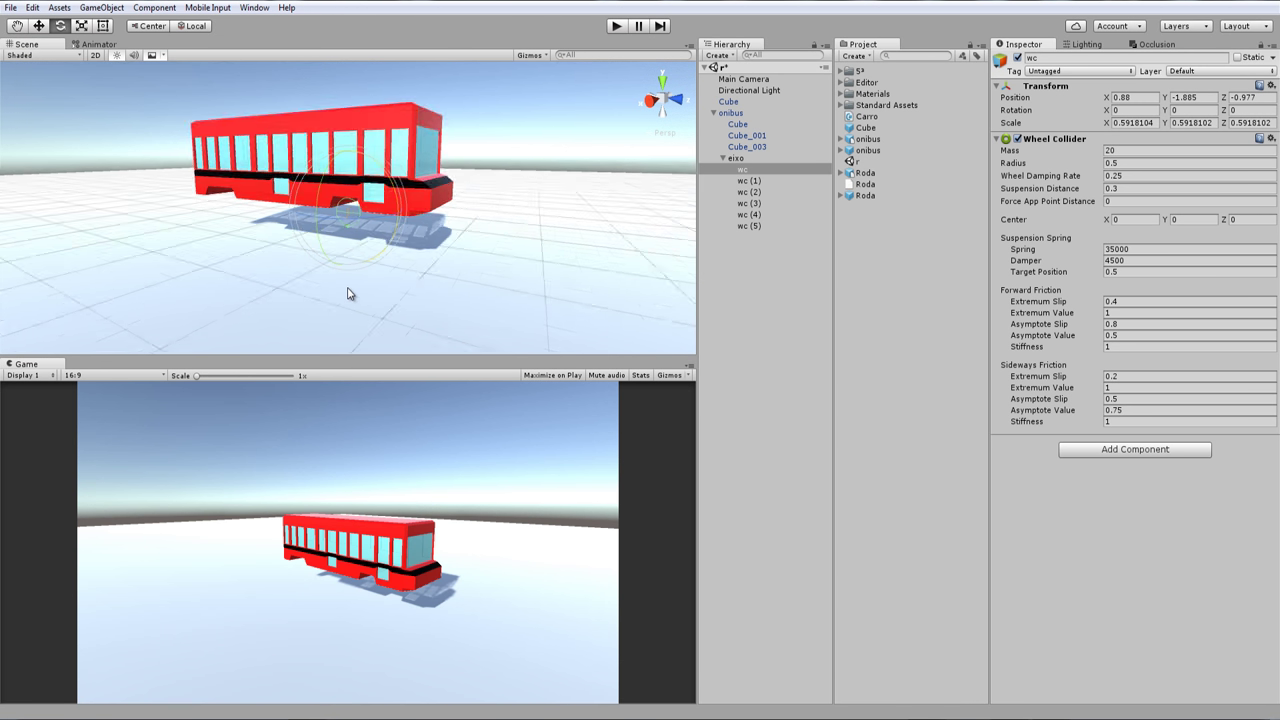
{"action": "scroll", "coordinate": [252, 170], "scroll_direction": "down", "scroll_amount": 2}
{"action": "scroll", "coordinate": [306, 249], "scroll_direction": "up", "scroll_amount": 3}
{"action": "scroll", "coordinate": [335, 236], "scroll_direction": "up", "scroll_amount": 2}
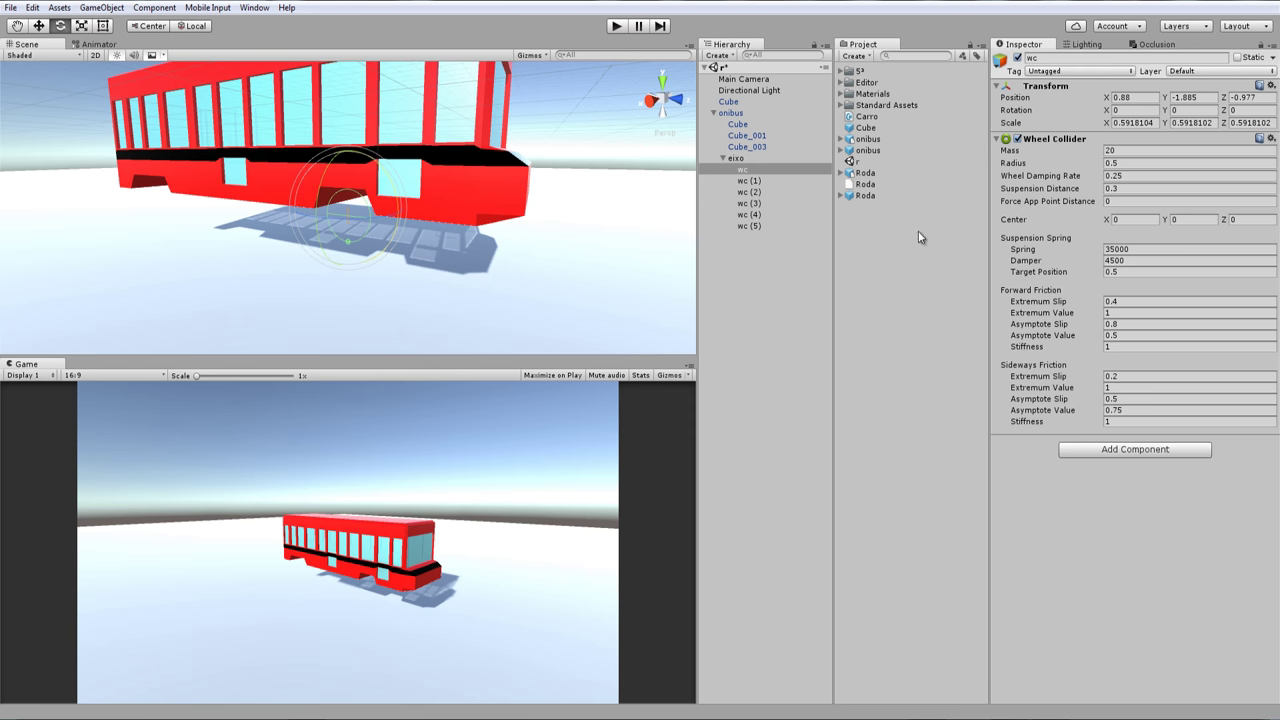
{"action": "left_click", "coordinate": [852, 195]}
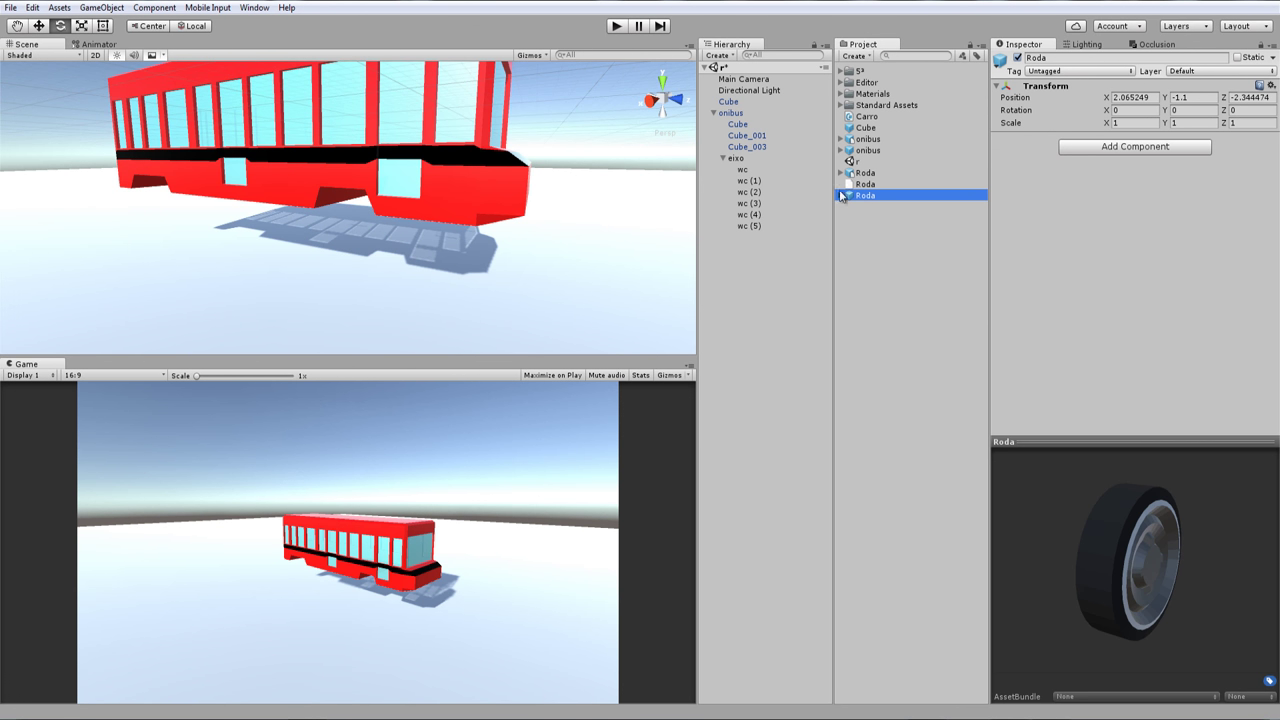
{"action": "left_click_drag", "start_coordinate": [845, 200], "coordinate": [195, 302]}
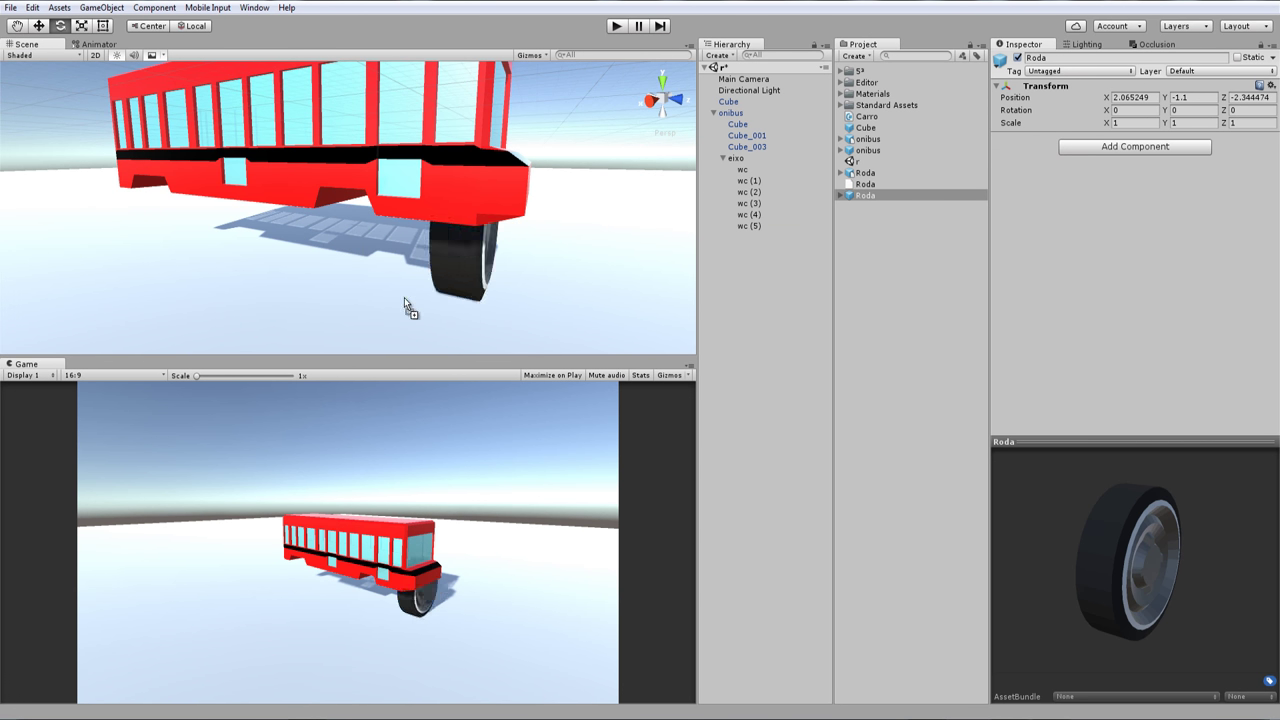
{"action": "scroll", "coordinate": [277, 286], "scroll_direction": "down", "scroll_amount": 2}
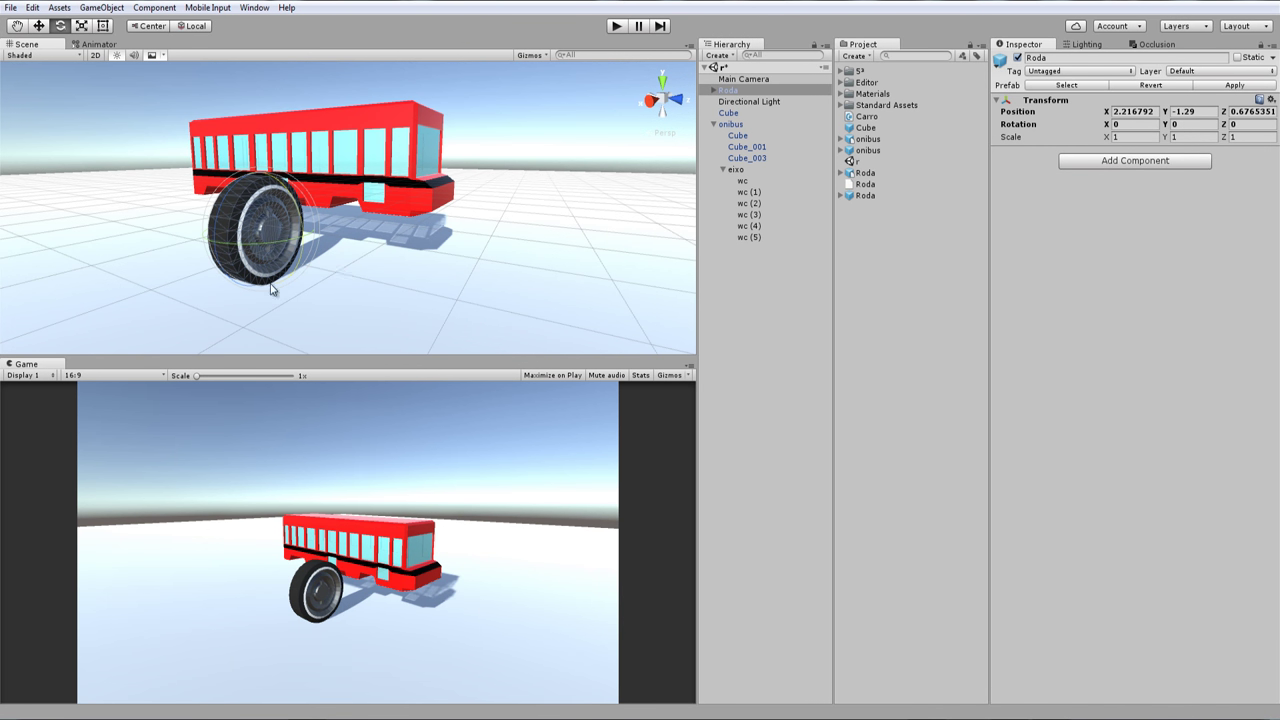
{"action": "scroll", "coordinate": [320, 277], "scroll_direction": "up", "scroll_amount": 1}
{"action": "scroll", "coordinate": [300, 276], "scroll_direction": "down", "scroll_amount": 1}
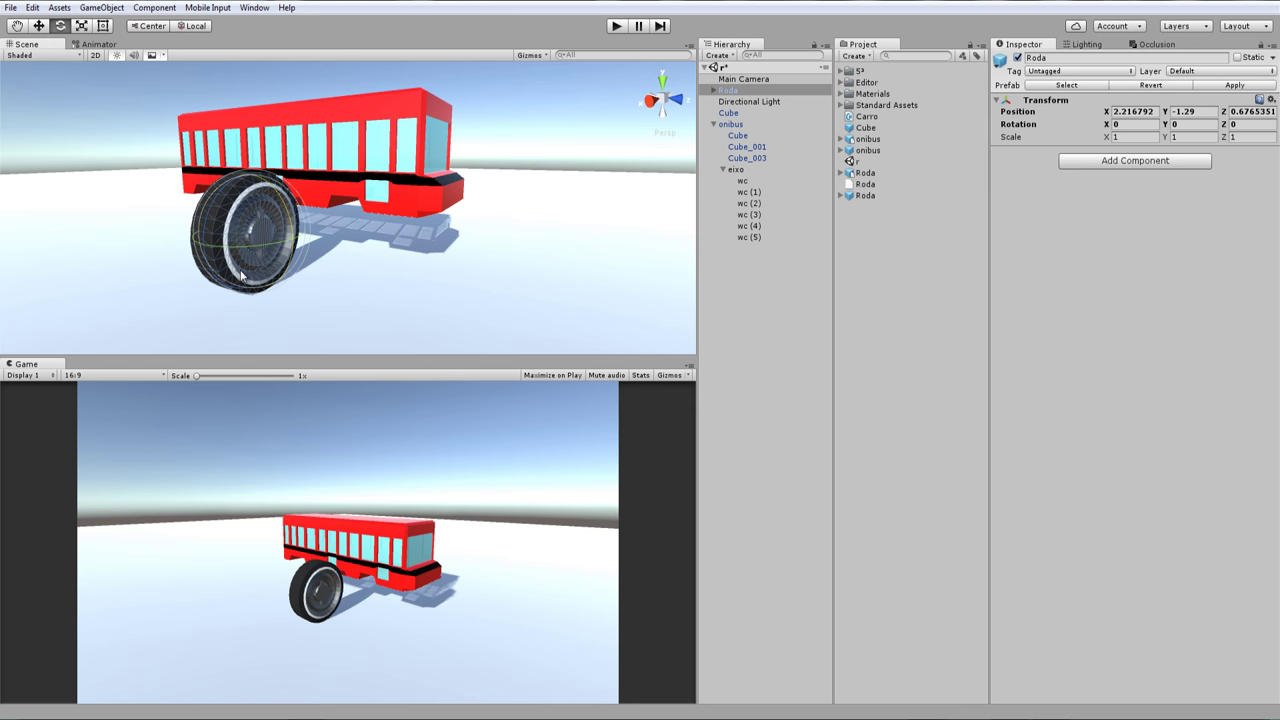
Rotate Roda to Y 90 and slide it along X under the bus
{"action": "left_click_drag", "start_coordinate": [305, 238], "coordinate": [248, 251]}
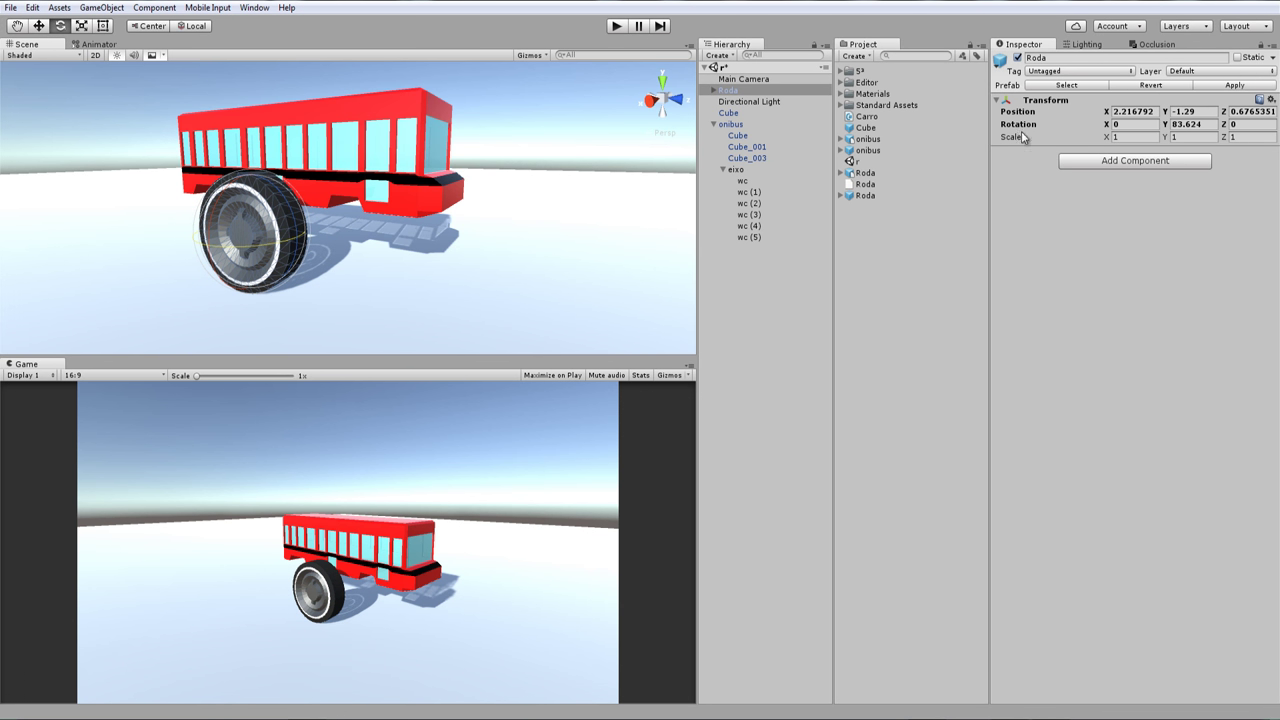
{"action": "left_click", "coordinate": [1209, 125]}
{"action": "type", "text": "90"}
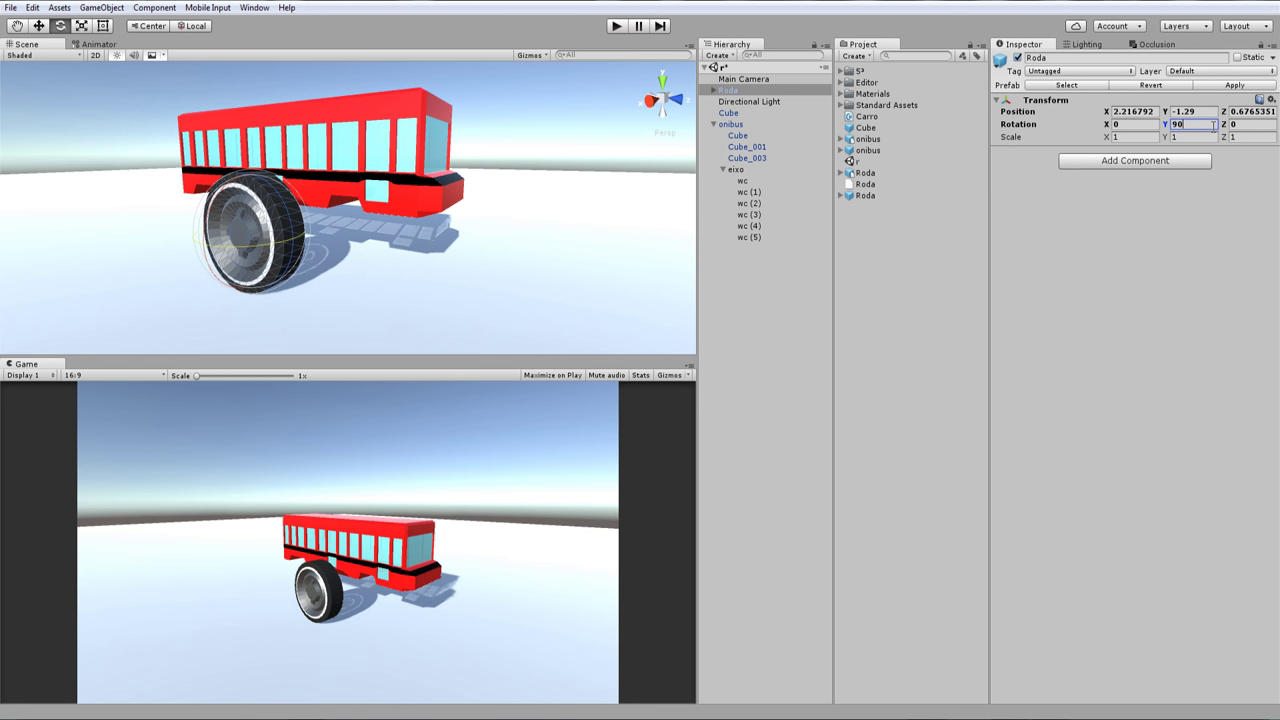
{"action": "left_click", "coordinate": [38, 25]}
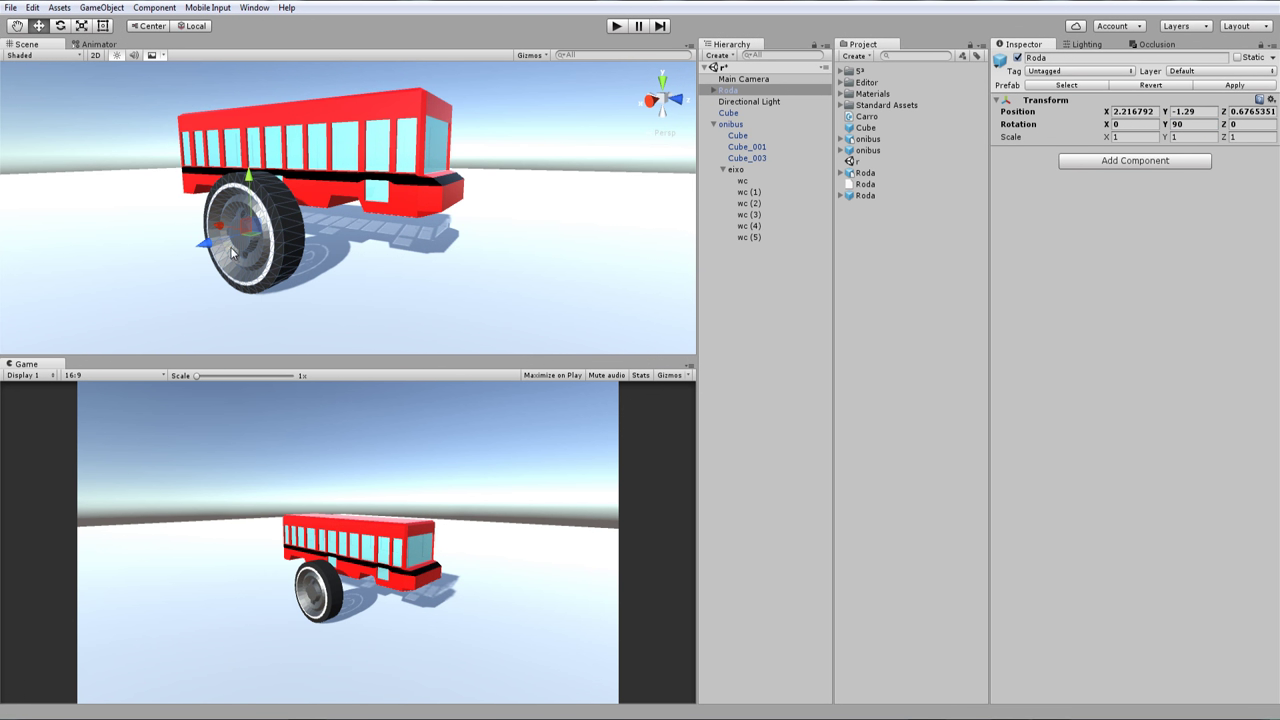
{"action": "mouse_move", "coordinate": [232, 251]}
{"action": "left_mouse_down"}
{"action": "mouse_move", "coordinate": [327, 220]}
{"action": "mouse_move", "coordinate": [276, 232]}
{"action": "mouse_move", "coordinate": [295, 226]}
{"action": "mouse_move", "coordinate": [366, 270]}
{"action": "mouse_move", "coordinate": [346, 142]}
{"action": "left_mouse_up"}
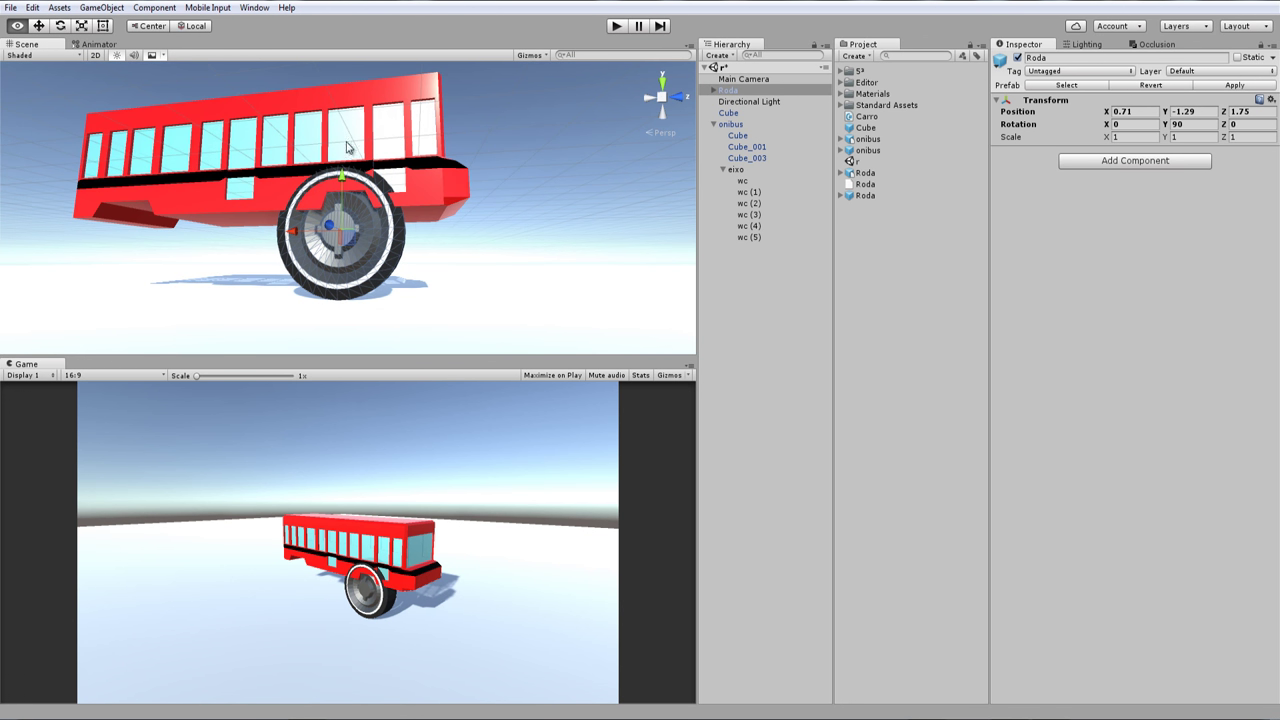
Shrink the Roda wheel to about 0.37 scale and raise it toward the wc collider
{"action": "left_click", "coordinate": [60, 26]}
{"action": "left_click", "coordinate": [81, 26]}
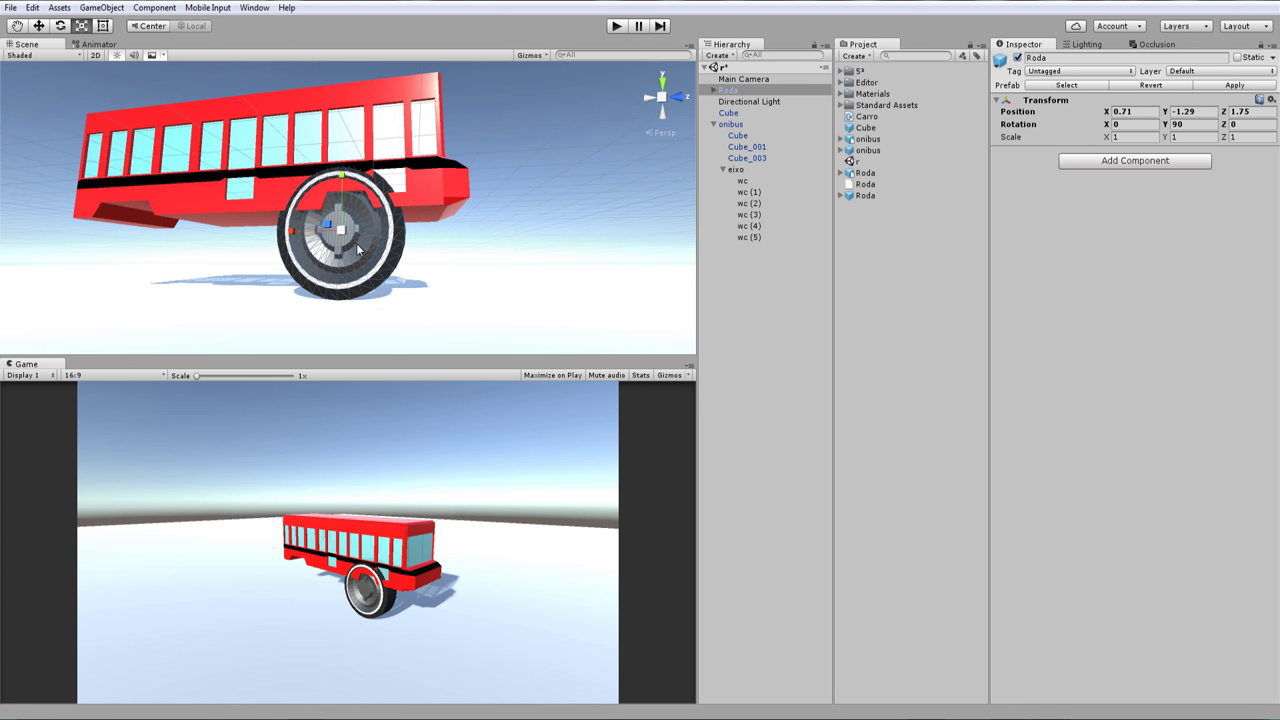
{"action": "mouse_move", "coordinate": [341, 231]}
{"action": "left_mouse_down"}
{"action": "mouse_move", "coordinate": [311, 249]}
{"action": "mouse_move", "coordinate": [330, 238]}
{"action": "mouse_move", "coordinate": [305, 237]}
{"action": "left_mouse_up"}
{"action": "left_click", "coordinate": [38, 26]}
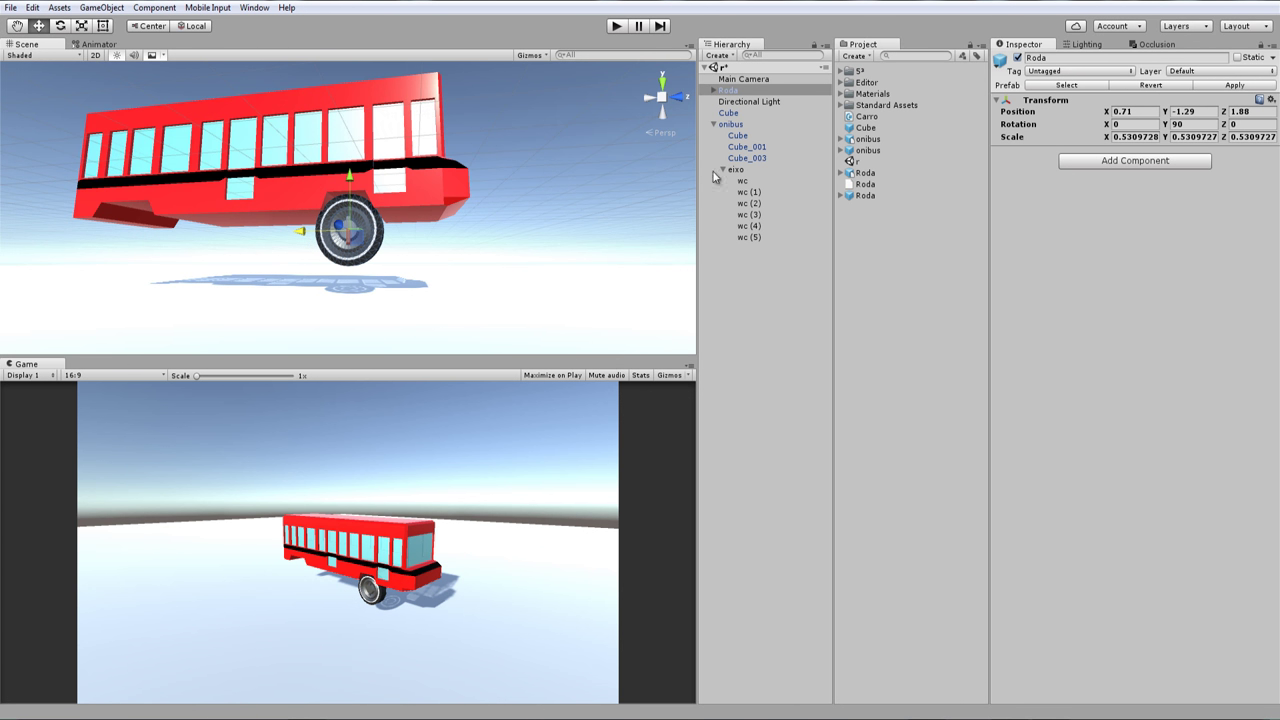
{"action": "left_click", "coordinate": [741, 181]}
{"action": "scroll", "coordinate": [441, 224], "scroll_direction": "up", "scroll_amount": 3}
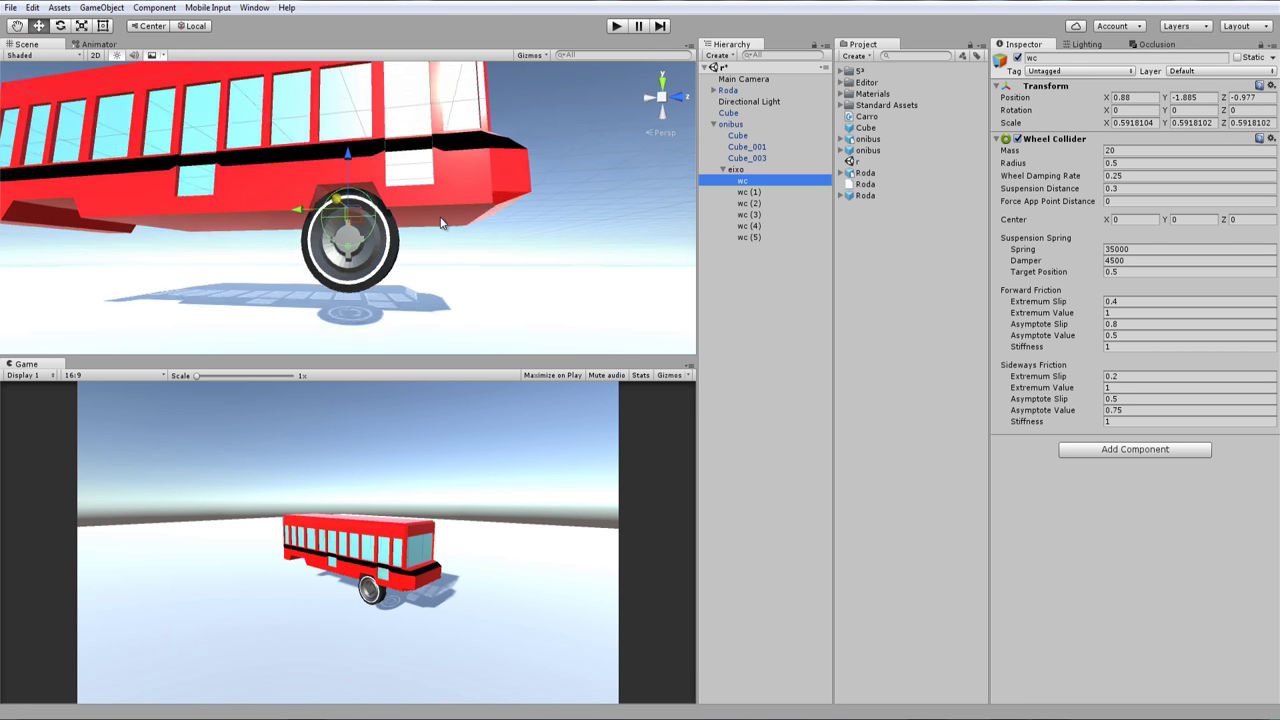
{"action": "left_click", "coordinate": [735, 91]}
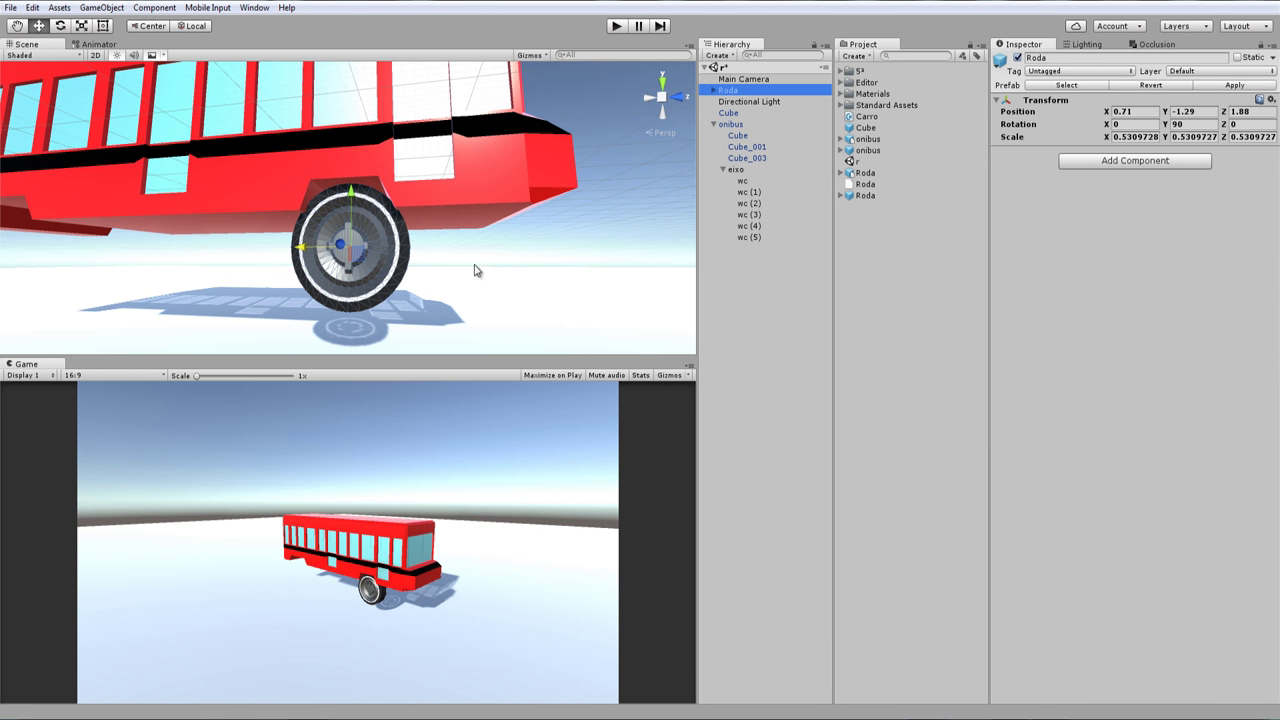
{"action": "left_click", "coordinate": [83, 27]}
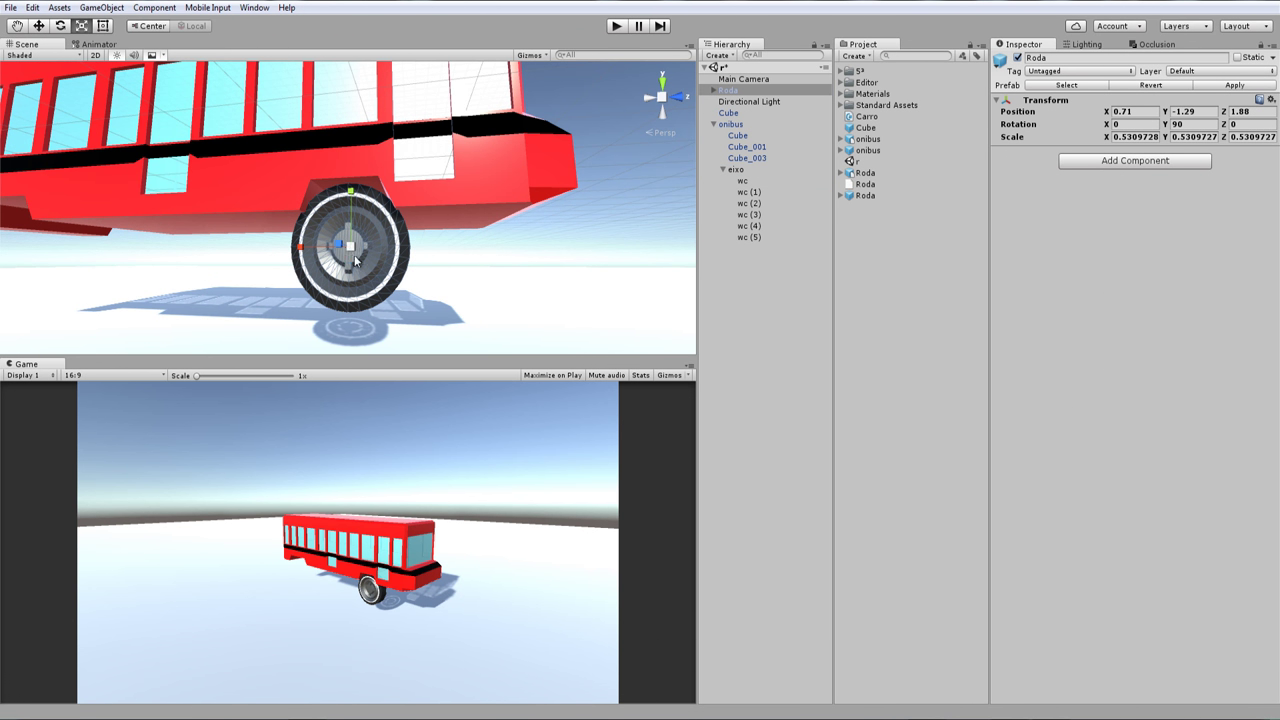
{"action": "left_click_drag", "start_coordinate": [353, 253], "coordinate": [5, 50]}
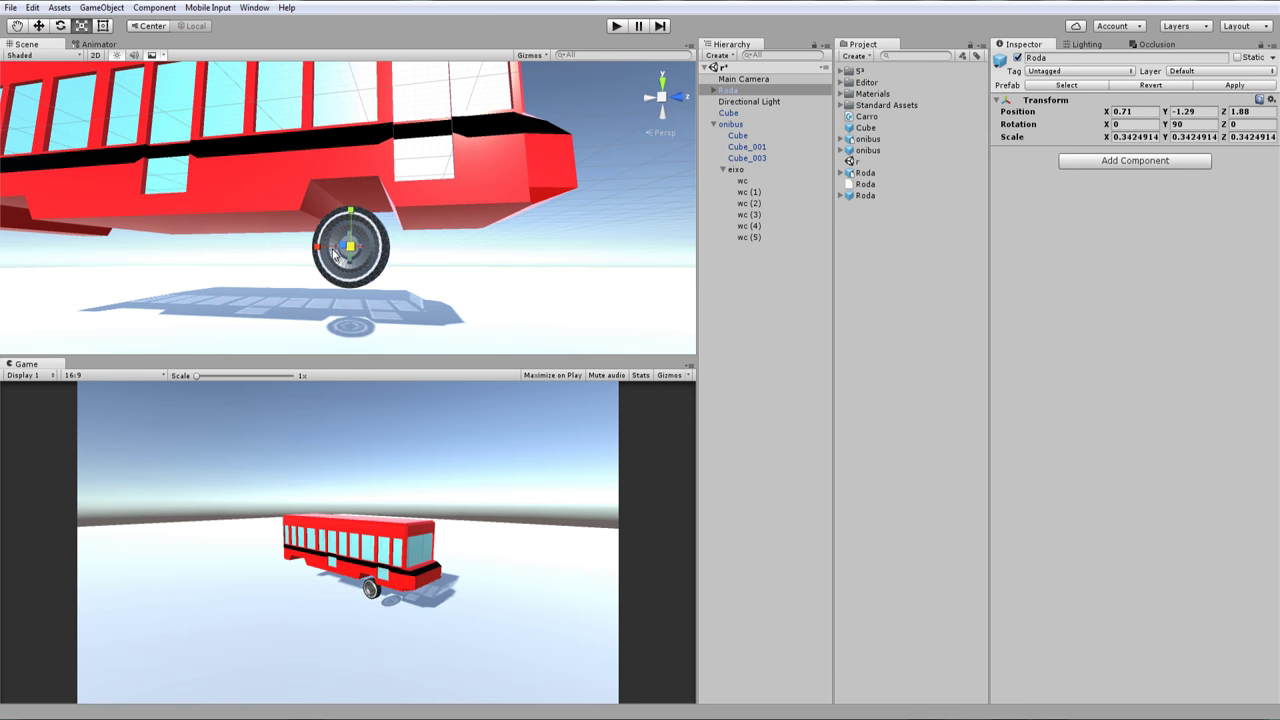
{"action": "key", "text": "w"}
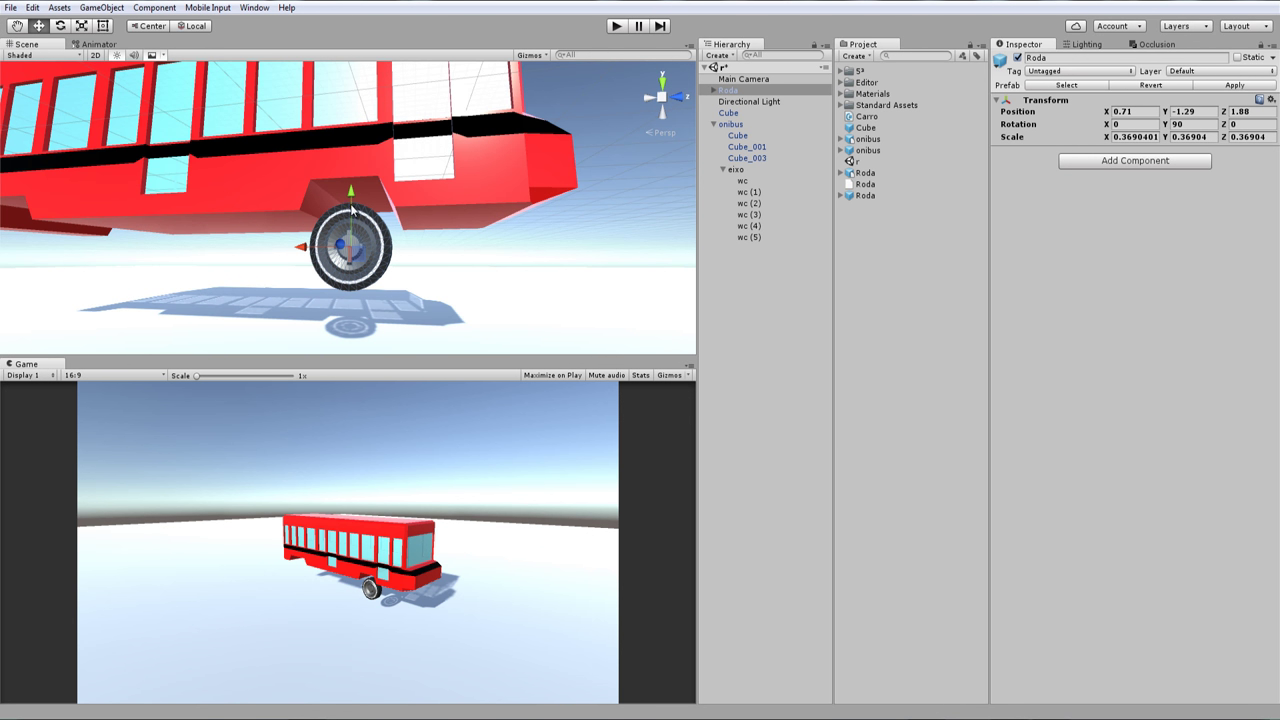
{"action": "left_click_drag", "start_coordinate": [352, 207], "coordinate": [351, 195]}
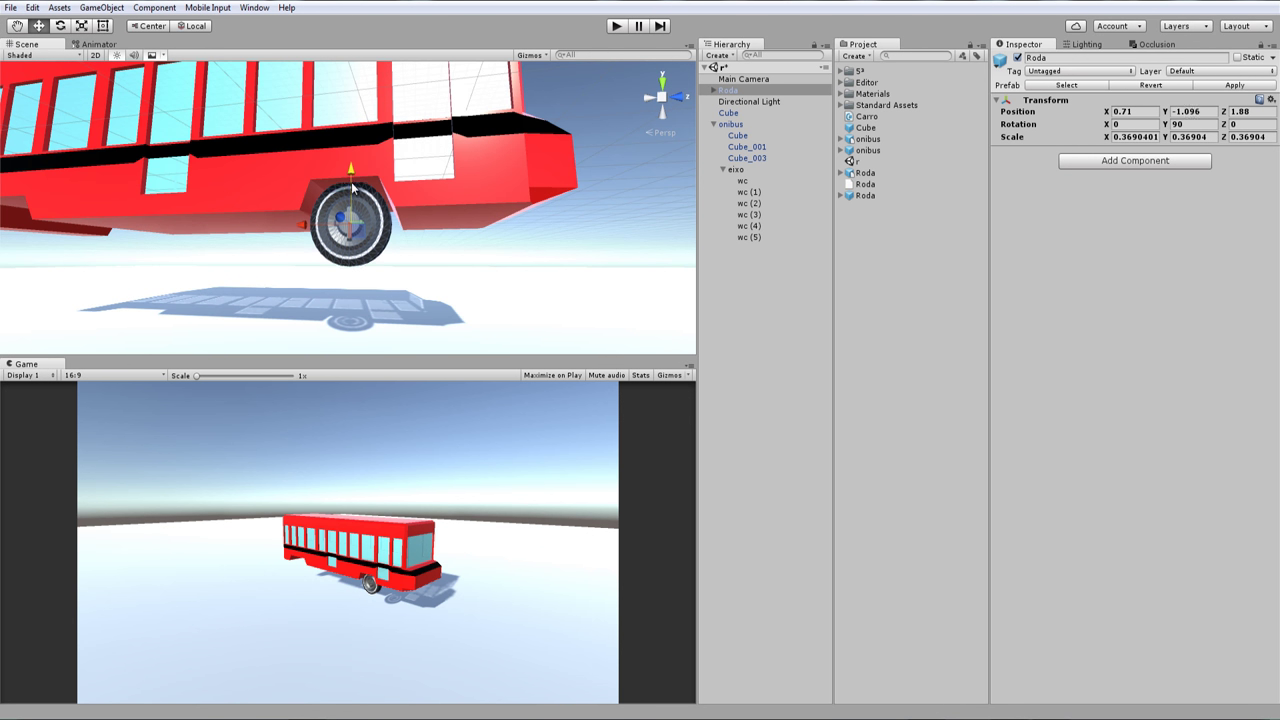
Shrink Roda to about 0.30 scale and reposition it onto the wc collider
{"action": "left_click", "coordinate": [744, 182]}
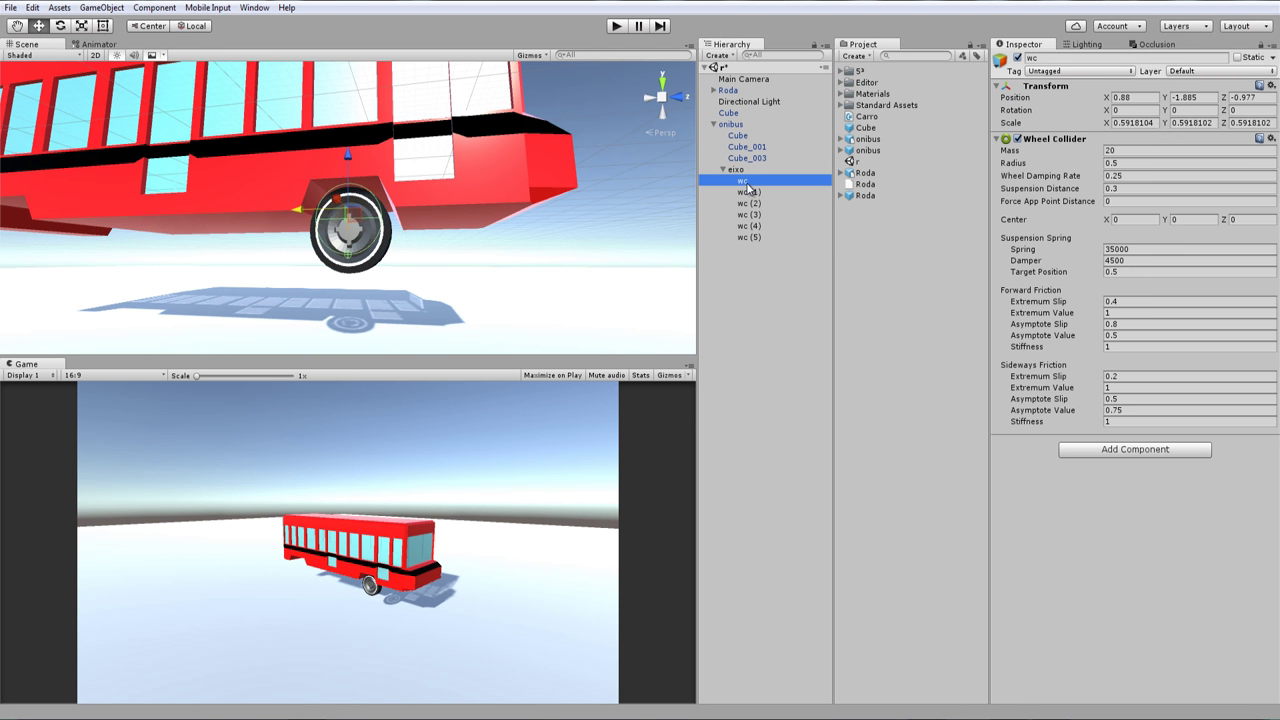
{"action": "left_click", "coordinate": [80, 25]}
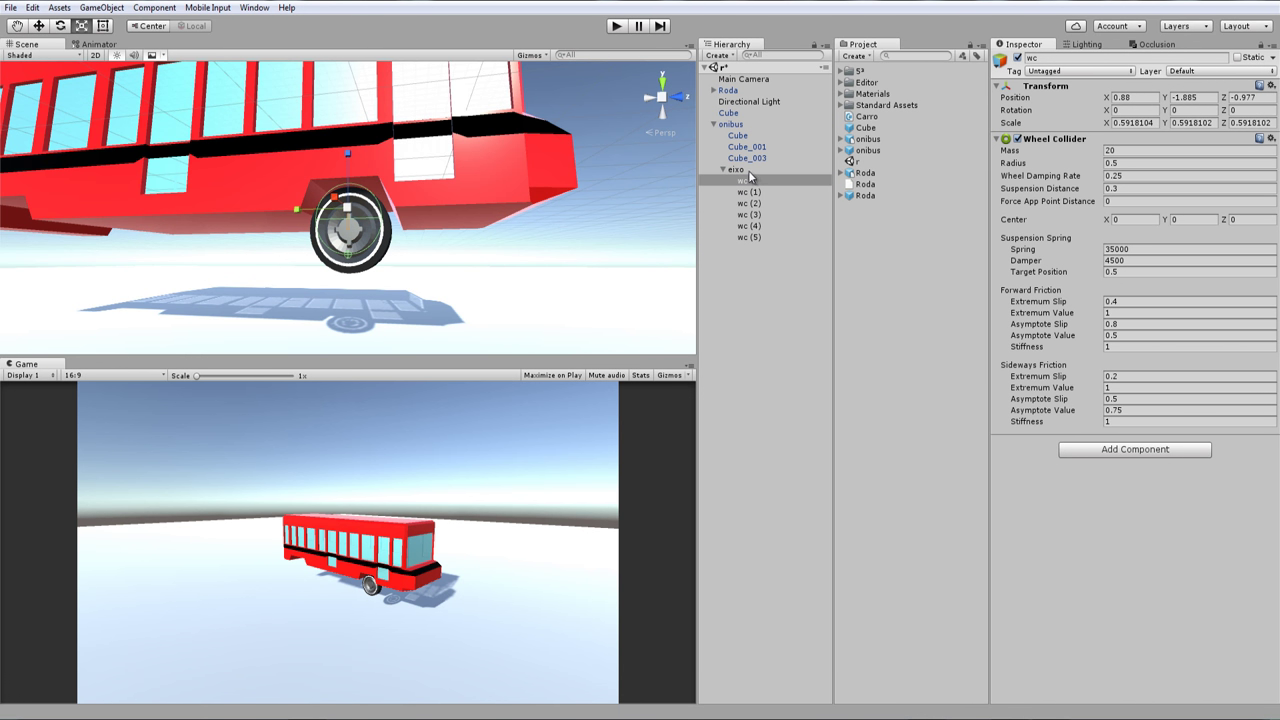
{"action": "left_click", "coordinate": [731, 114]}
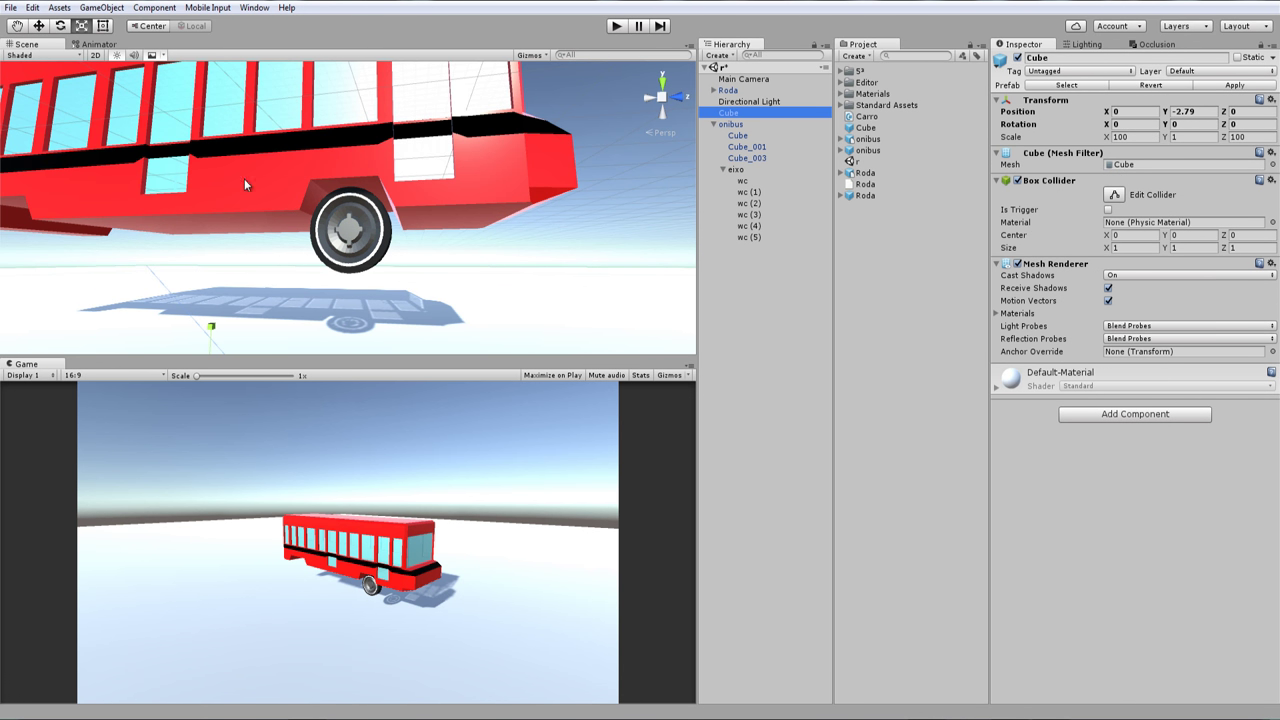
{"action": "left_click", "coordinate": [733, 90]}
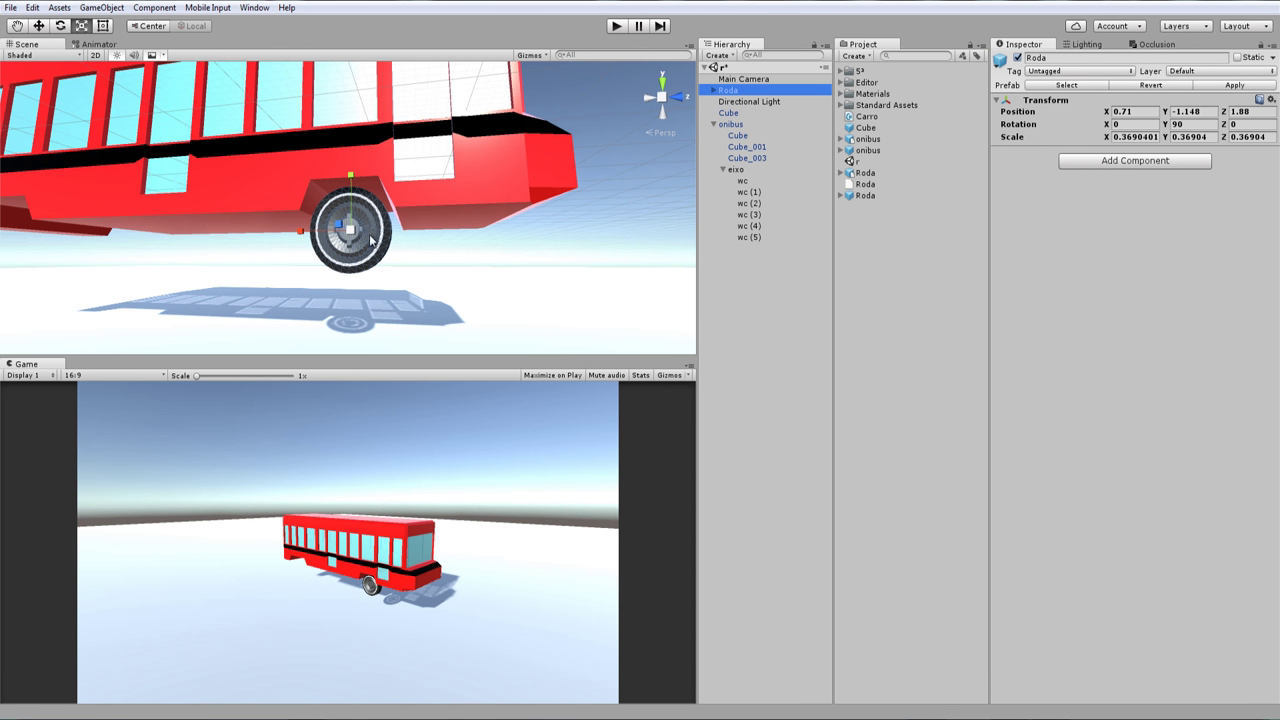
{"action": "left_click_drag", "start_coordinate": [354, 235], "coordinate": [350, 226]}
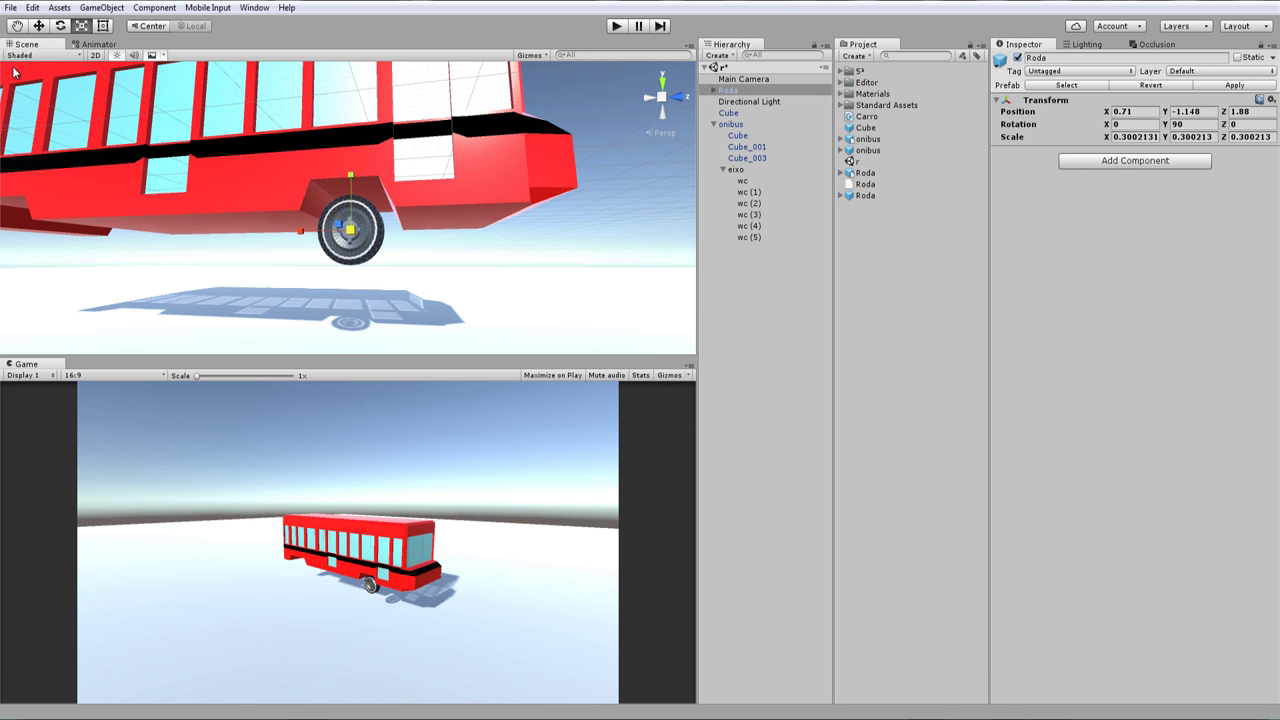
{"action": "left_click", "coordinate": [42, 26]}
{"action": "left_click_drag", "start_coordinate": [354, 208], "coordinate": [354, 196]}
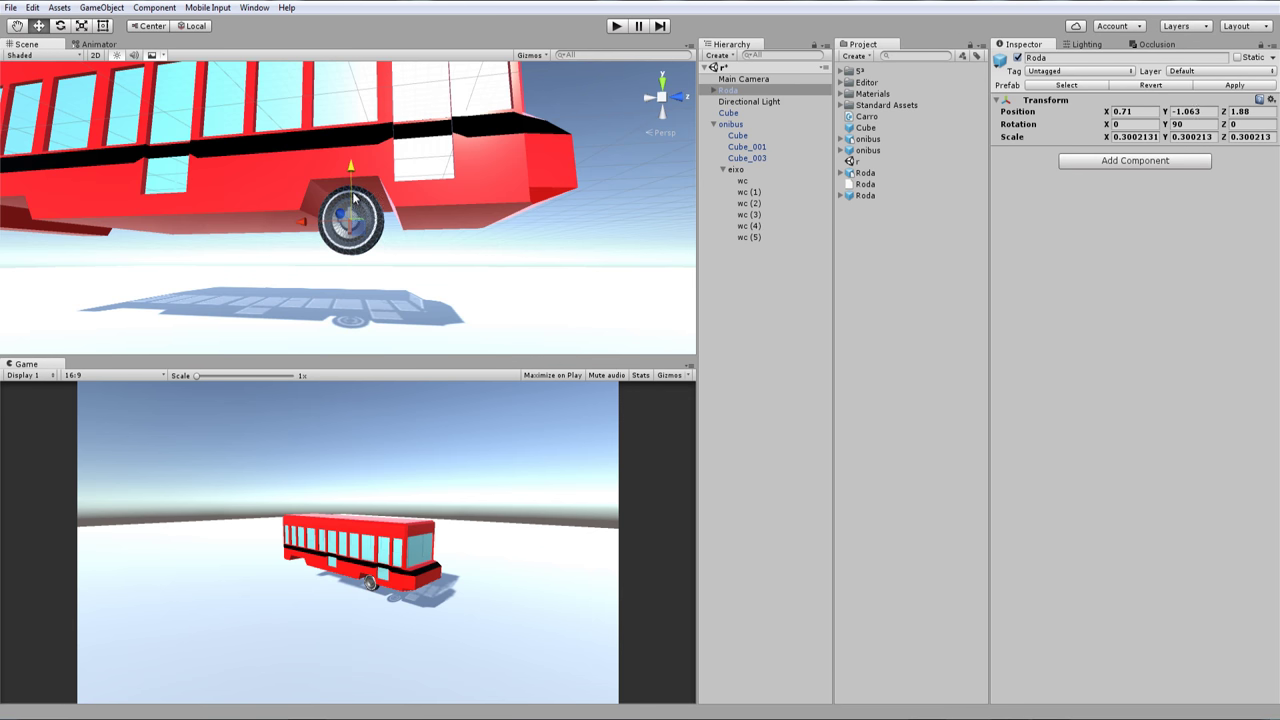
{"action": "left_click", "coordinate": [354, 196]}
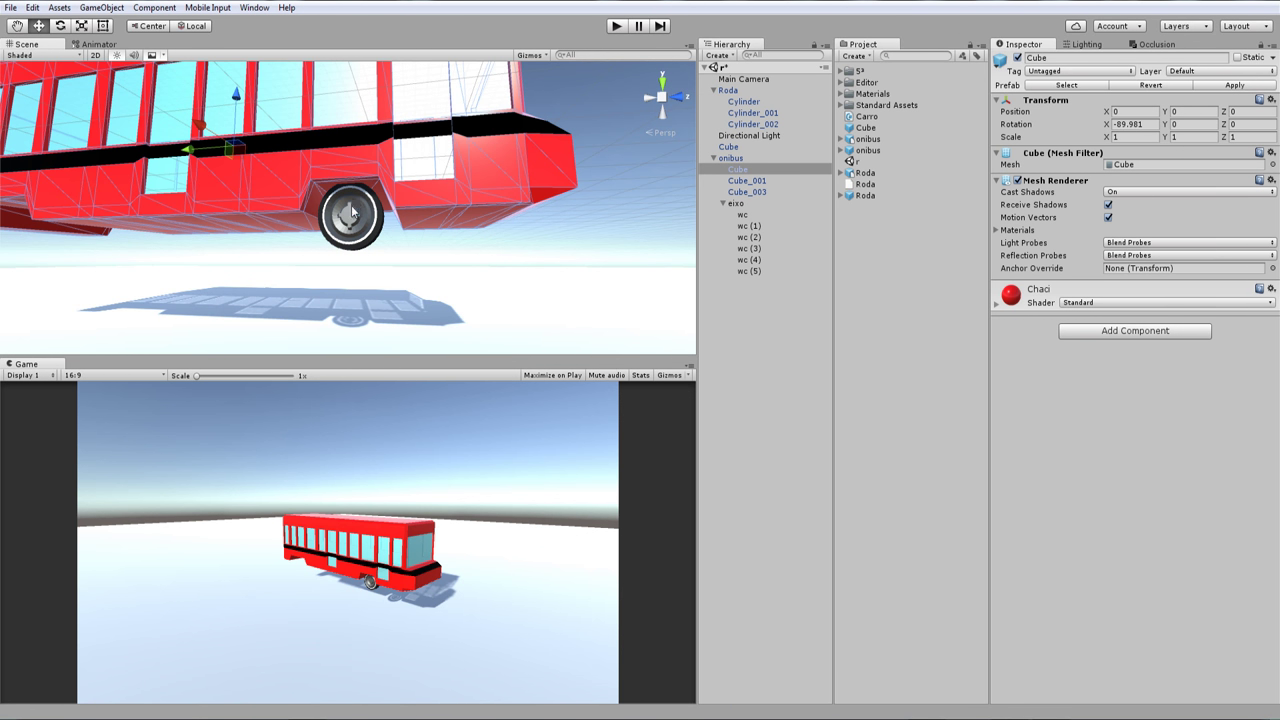
{"action": "left_click", "coordinate": [352, 212]}
{"action": "scroll", "coordinate": [374, 214], "scroll_direction": "up", "scroll_amount": 3}
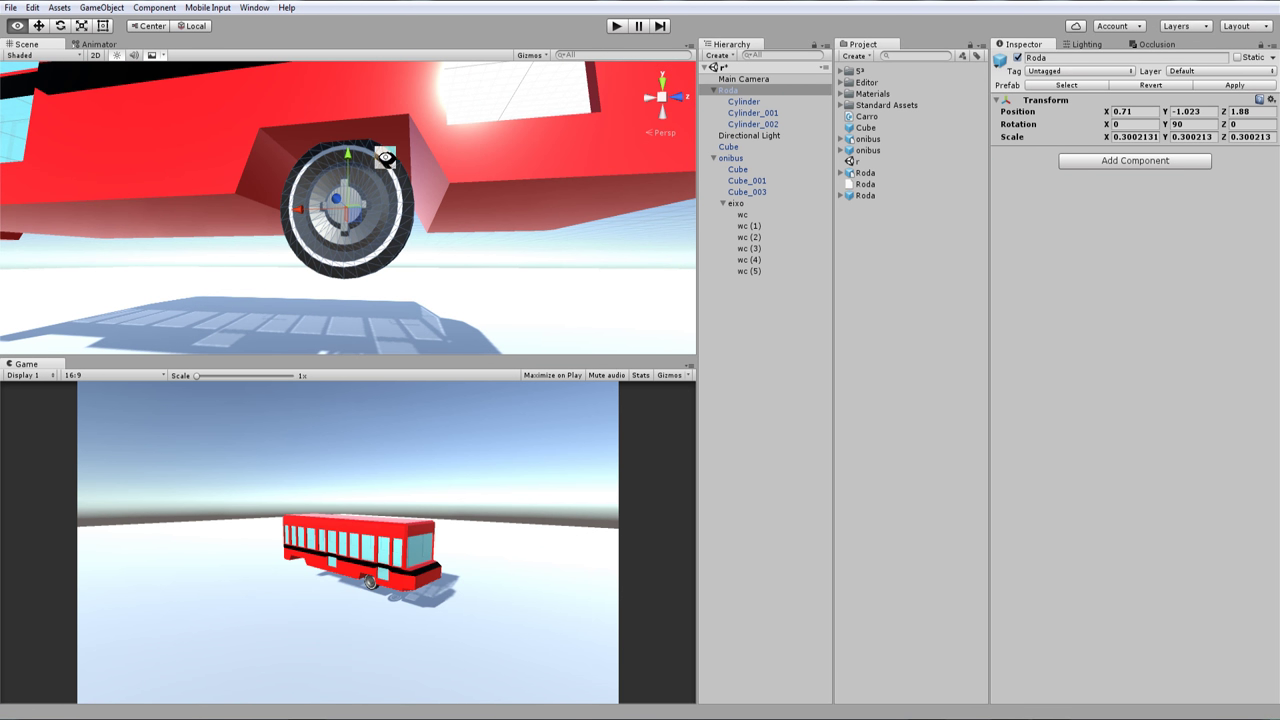
{"action": "scroll", "coordinate": [352, 165], "scroll_direction": "up", "scroll_amount": 3}
{"action": "left_click_drag", "start_coordinate": [349, 156], "coordinate": [416, 176]}
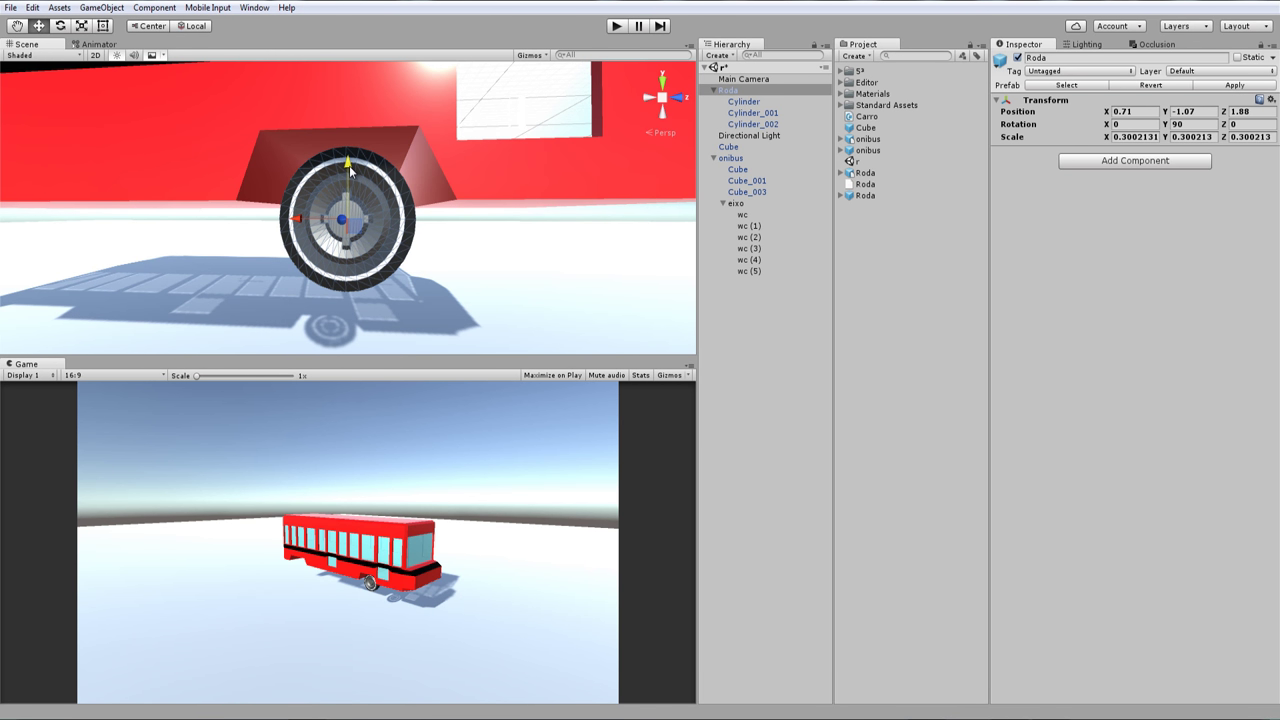
Enlarge Roda slightly to about 0.31 scale and nest it under wc in the Hierarchy
{"action": "left_click", "coordinate": [741, 217]}
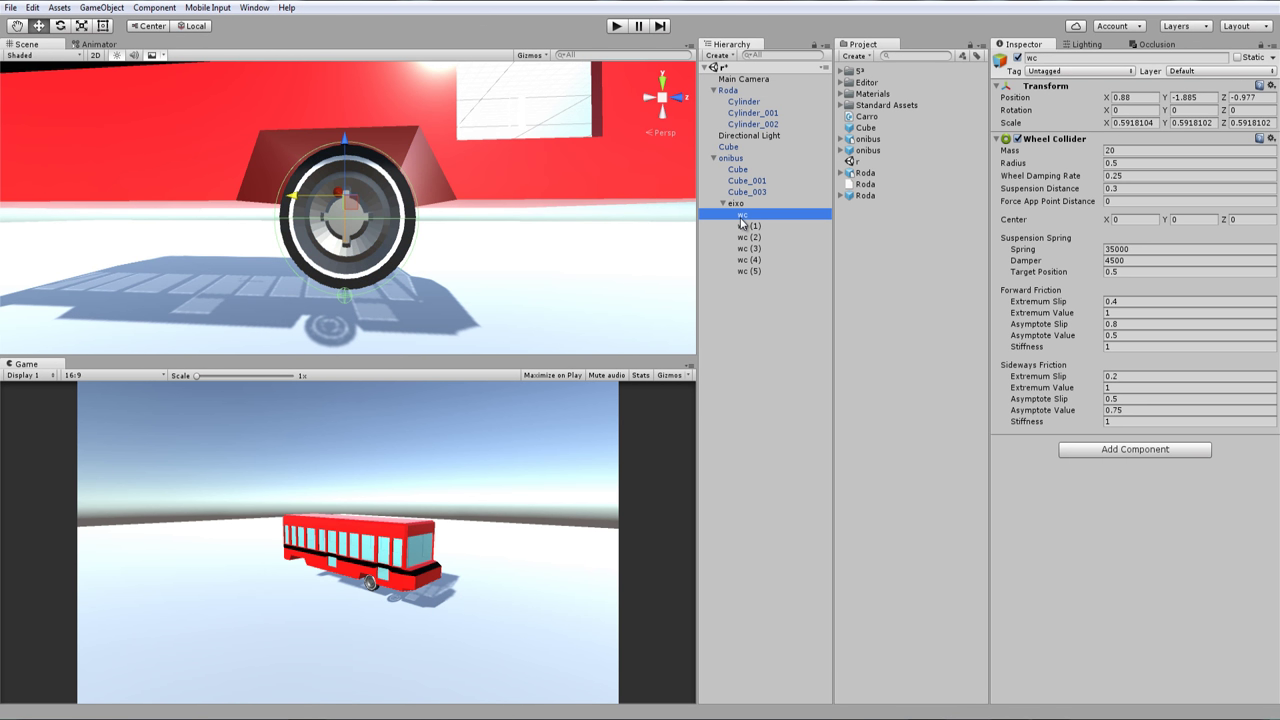
{"action": "left_click", "coordinate": [82, 26]}
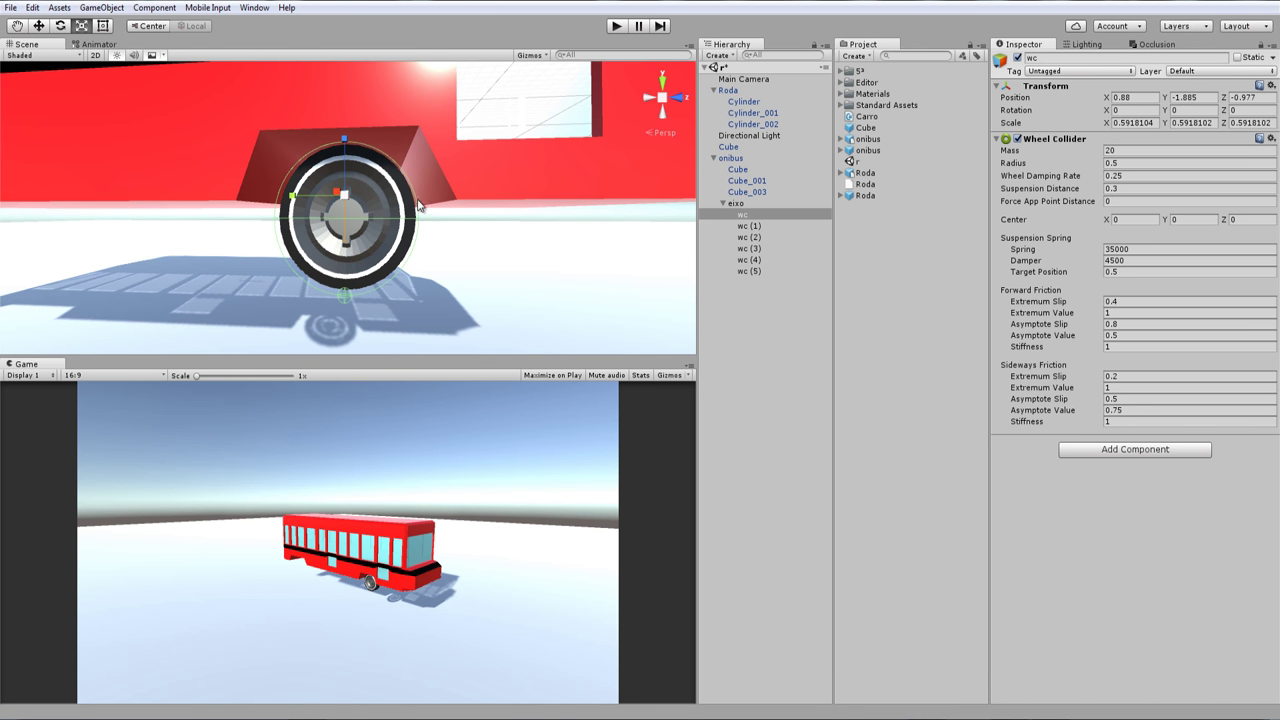
{"action": "left_click", "coordinate": [728, 91]}
{"action": "left_click_drag", "start_coordinate": [347, 221], "coordinate": [349, 222]}
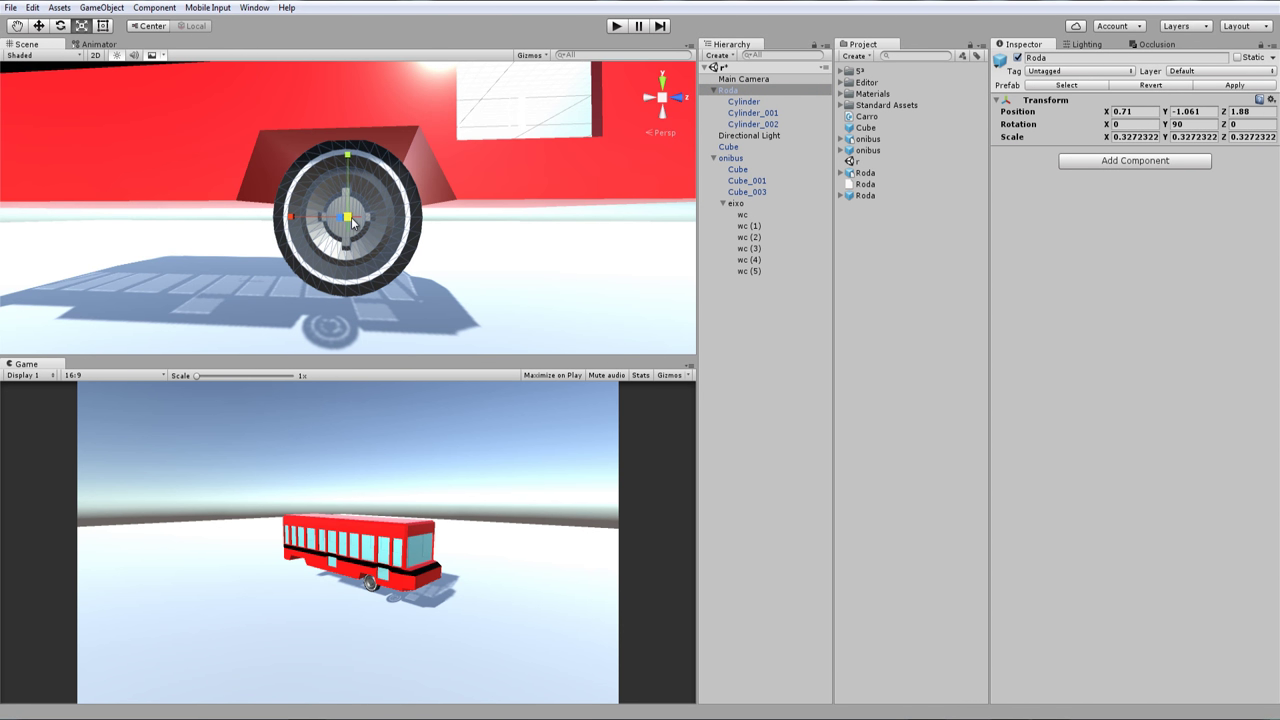
{"action": "left_click", "coordinate": [42, 26]}
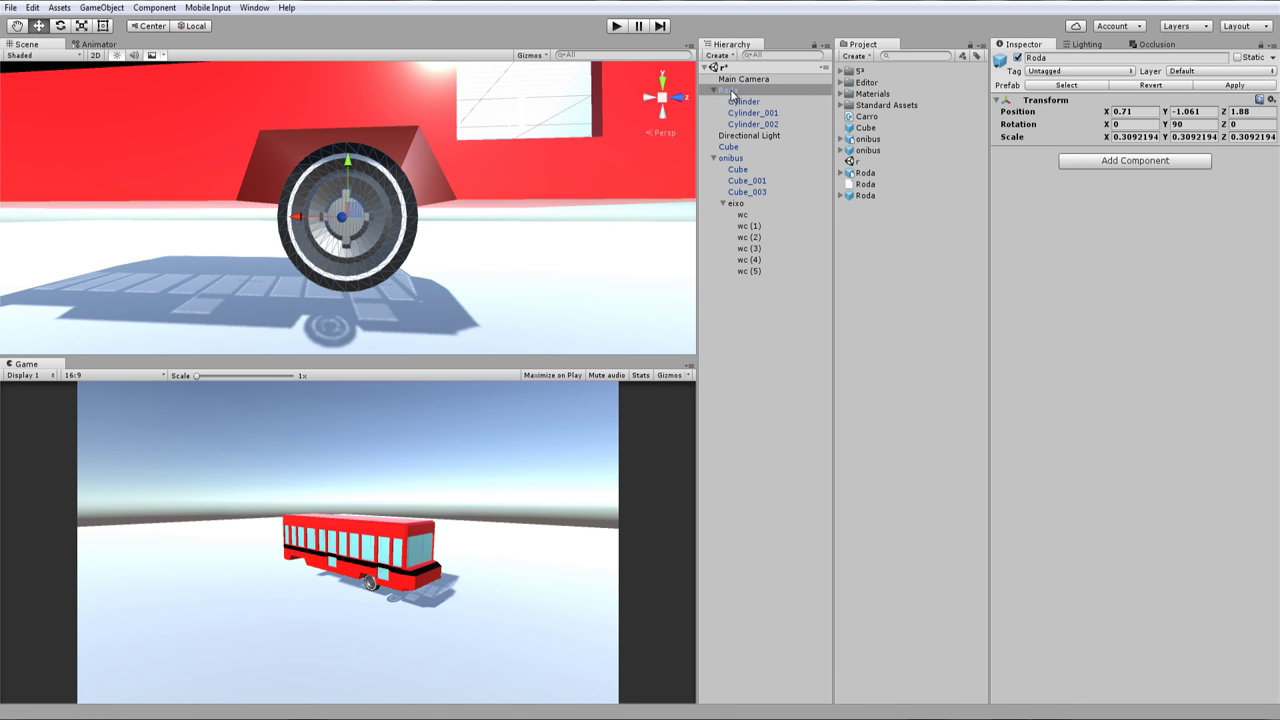
{"action": "mouse_move", "coordinate": [731, 92]}
{"action": "left_mouse_down"}
{"action": "mouse_move", "coordinate": [757, 205]}
{"action": "mouse_move", "coordinate": [745, 215]}
{"action": "left_mouse_up"}
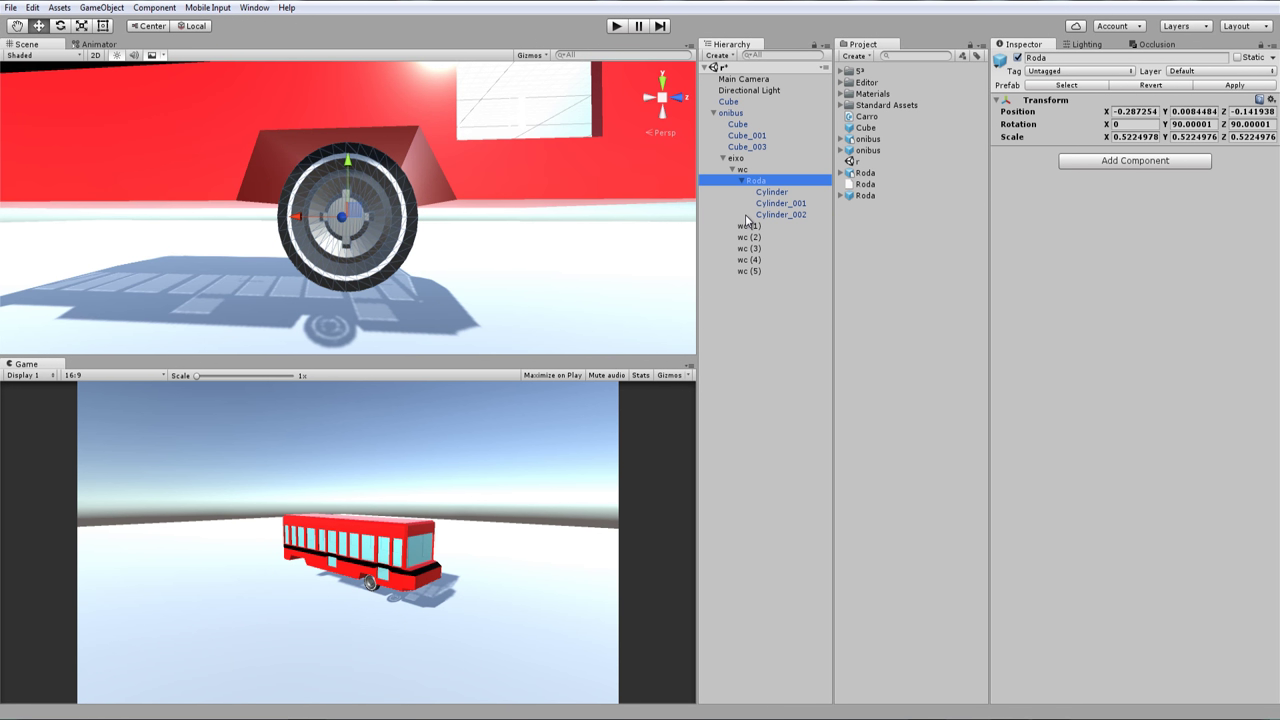
Set the Roda wheel's position to 0, 0, -0.14, centring it on its collider
{"action": "left_click", "coordinate": [1141, 112]}
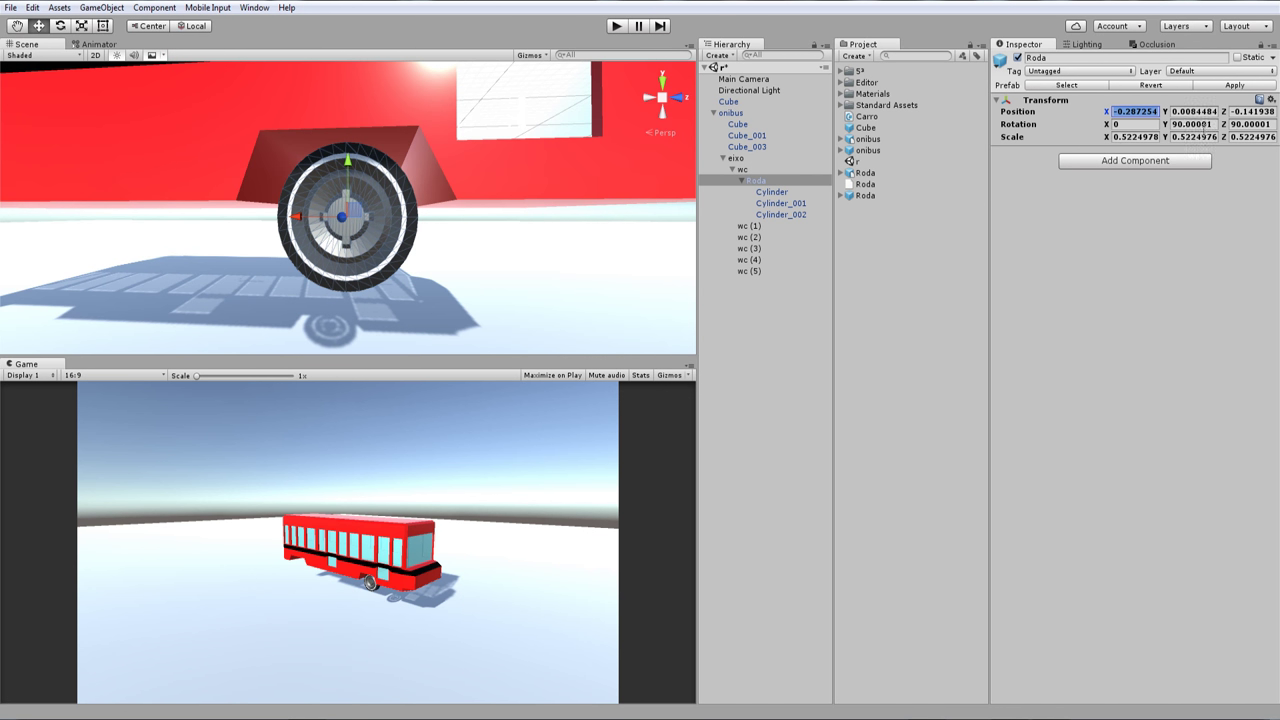
{"action": "type", "text": "0"}
{"action": "key", "text": "Tab"}
{"action": "type", "text": "0"}
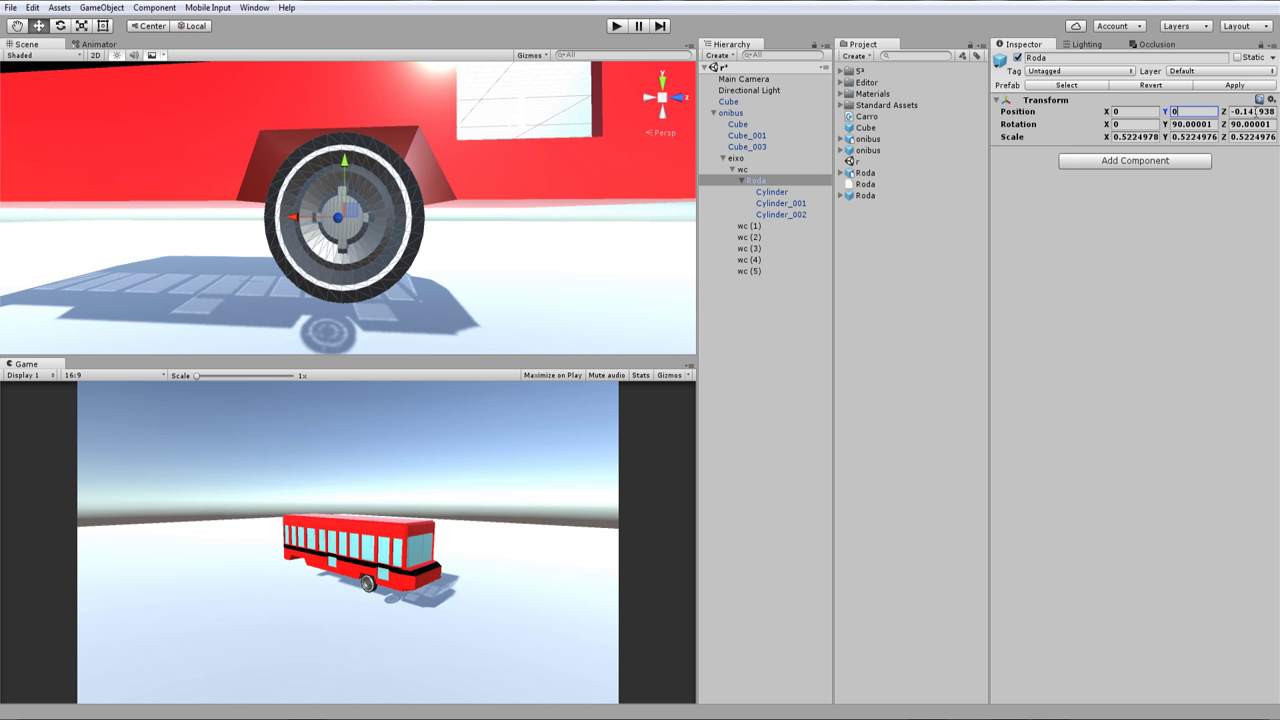
{"action": "key", "text": "Tab"}
{"action": "type", "text": "0"}
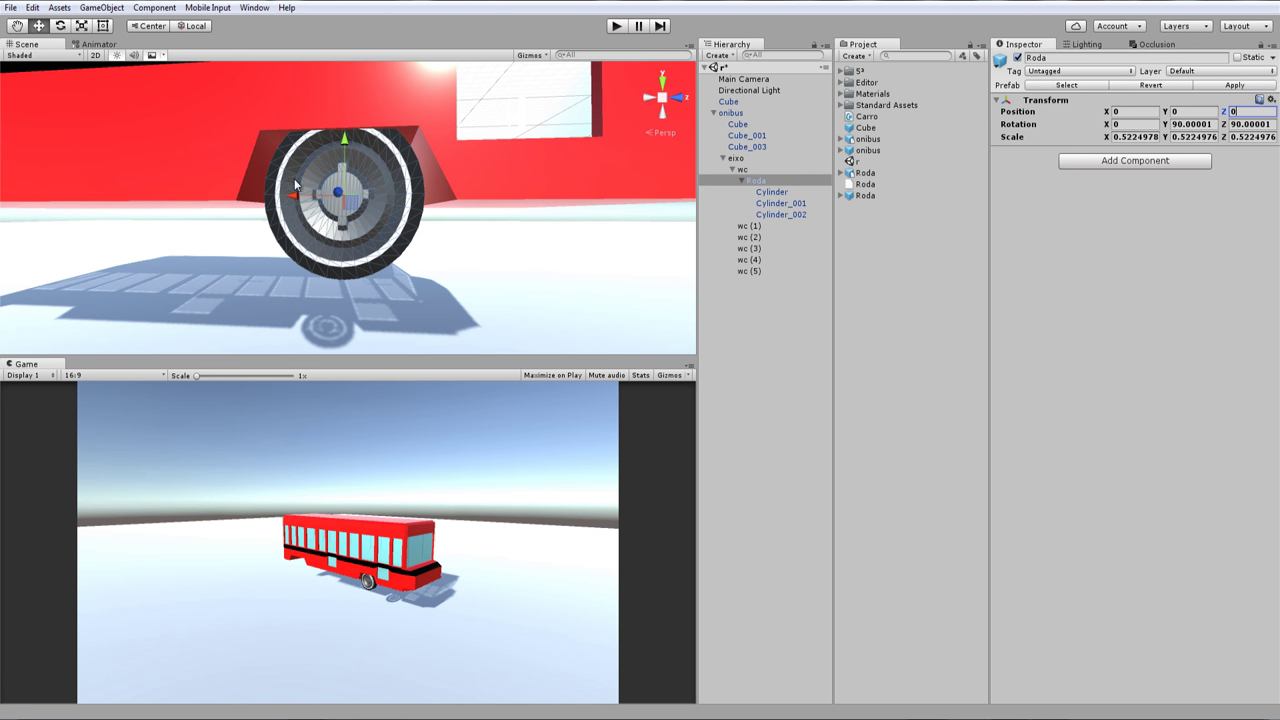
{"action": "left_click_drag", "start_coordinate": [345, 143], "coordinate": [342, 164]}
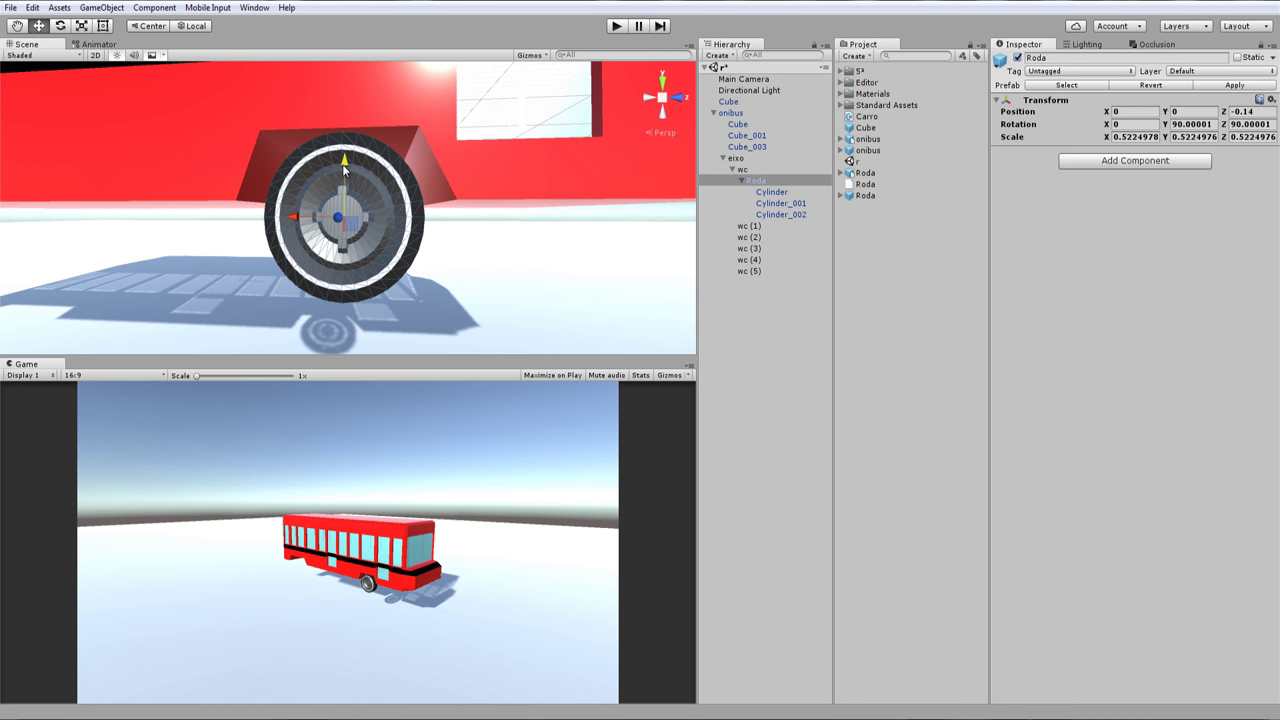
Test the bus in Play mode, framing the wc wheel to inspect it, then stop
{"action": "left_click", "coordinate": [615, 27]}
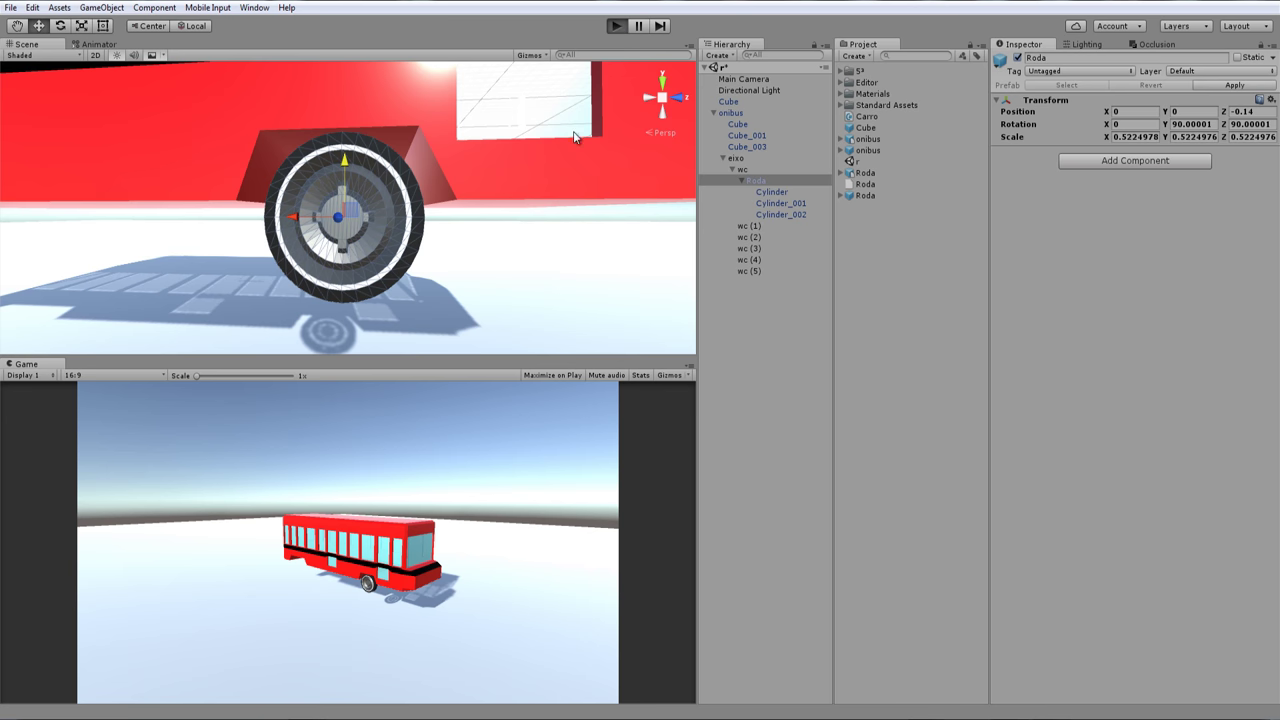
{"action": "scroll", "coordinate": [377, 246], "scroll_direction": "down", "scroll_amount": 3}
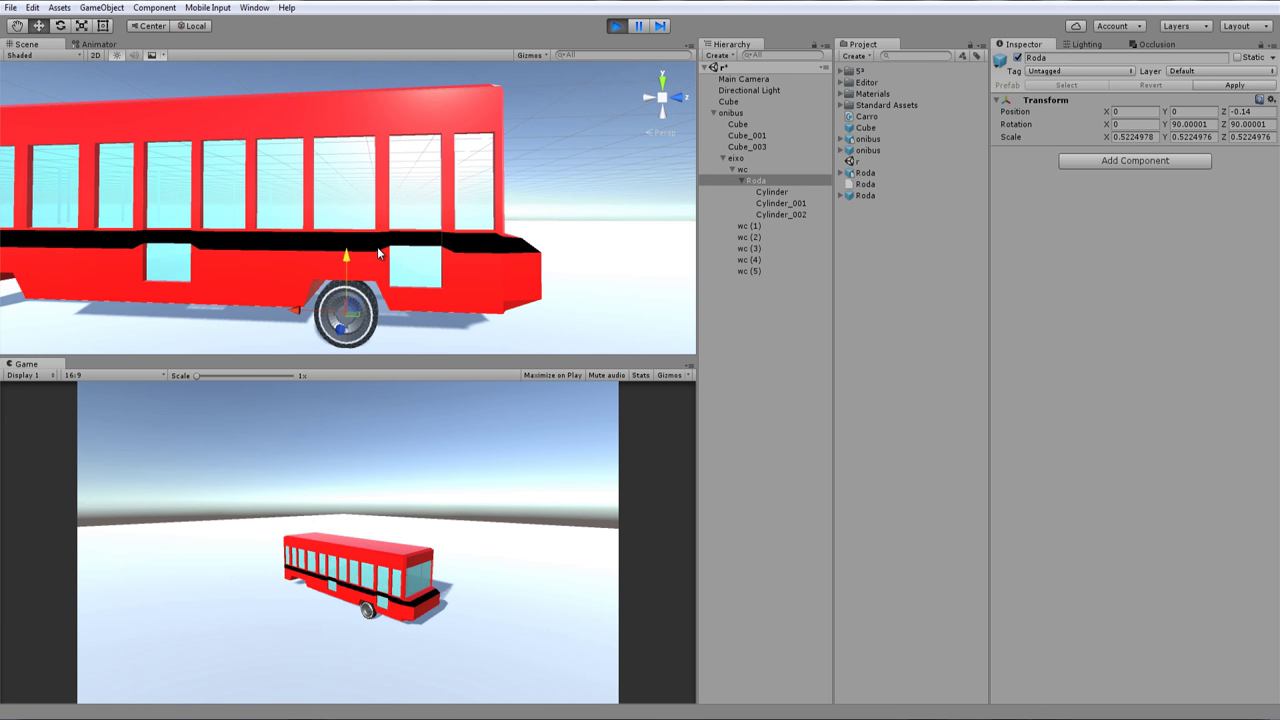
{"action": "left_click", "coordinate": [740, 170]}
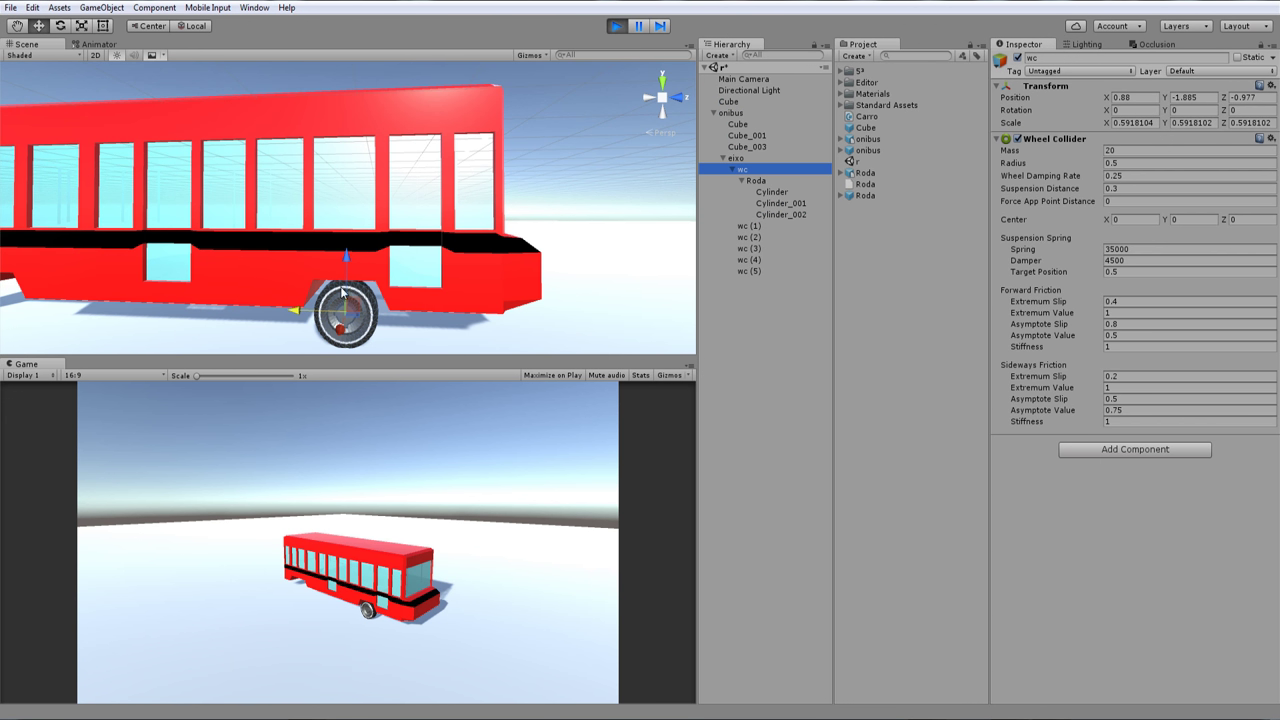
{"action": "key", "text": "f"}
{"action": "scroll", "coordinate": [329, 309], "scroll_direction": "up", "scroll_amount": 3}
{"action": "scroll", "coordinate": [360, 303], "scroll_direction": "down", "scroll_amount": 3}
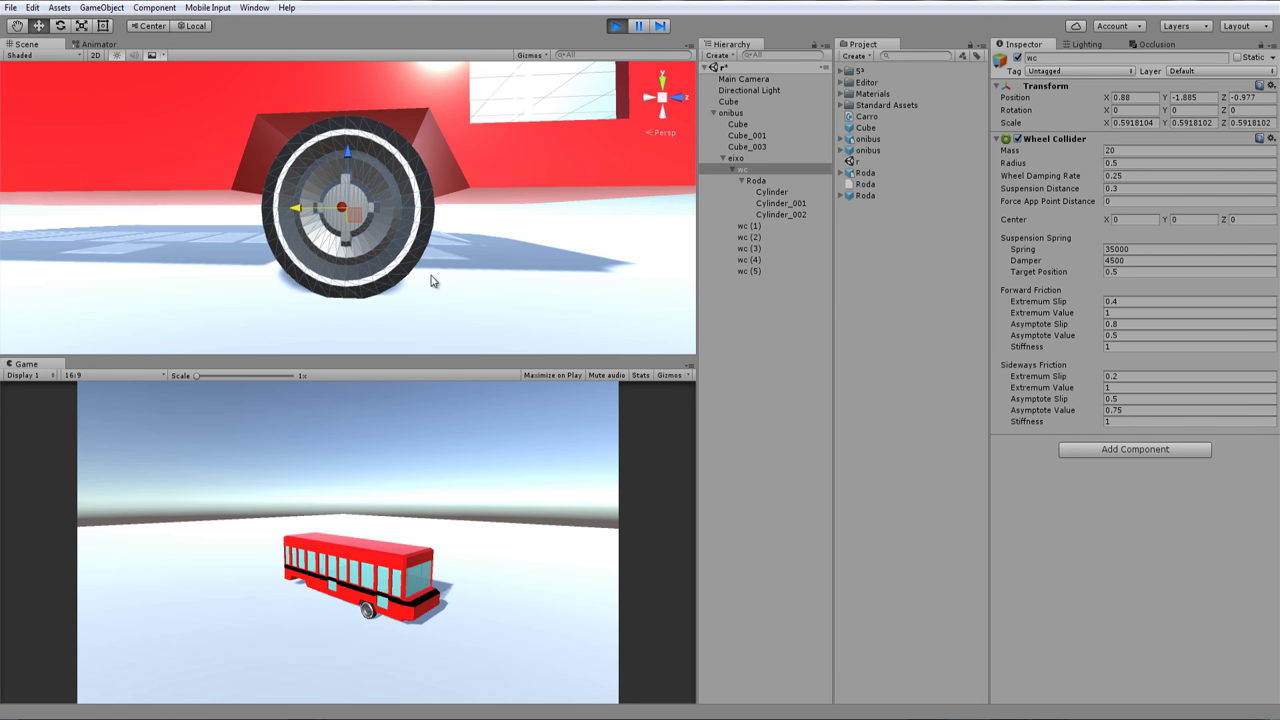
{"action": "mouse_move", "coordinate": [431, 277]}
{"action": "left_mouse_down", "text": "alt"}
{"action": "mouse_move", "coordinate": [360, 228]}
{"action": "mouse_move", "coordinate": [648, 276]}
{"action": "mouse_move", "coordinate": [367, 268]}
{"action": "mouse_move", "coordinate": [340, 255]}
{"action": "left_mouse_up", "text": "alt"}
{"action": "left_click", "coordinate": [616, 26]}
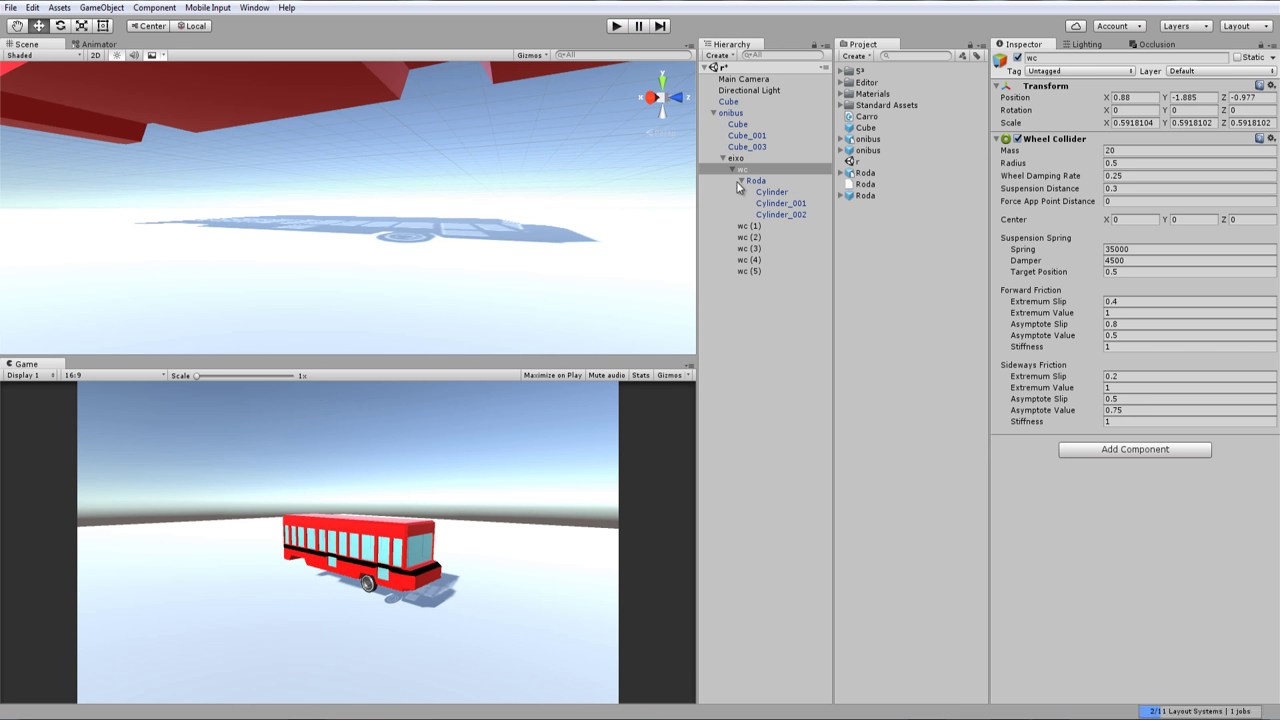
Scale the wc wheel collider up slightly
{"action": "key", "text": "f"}
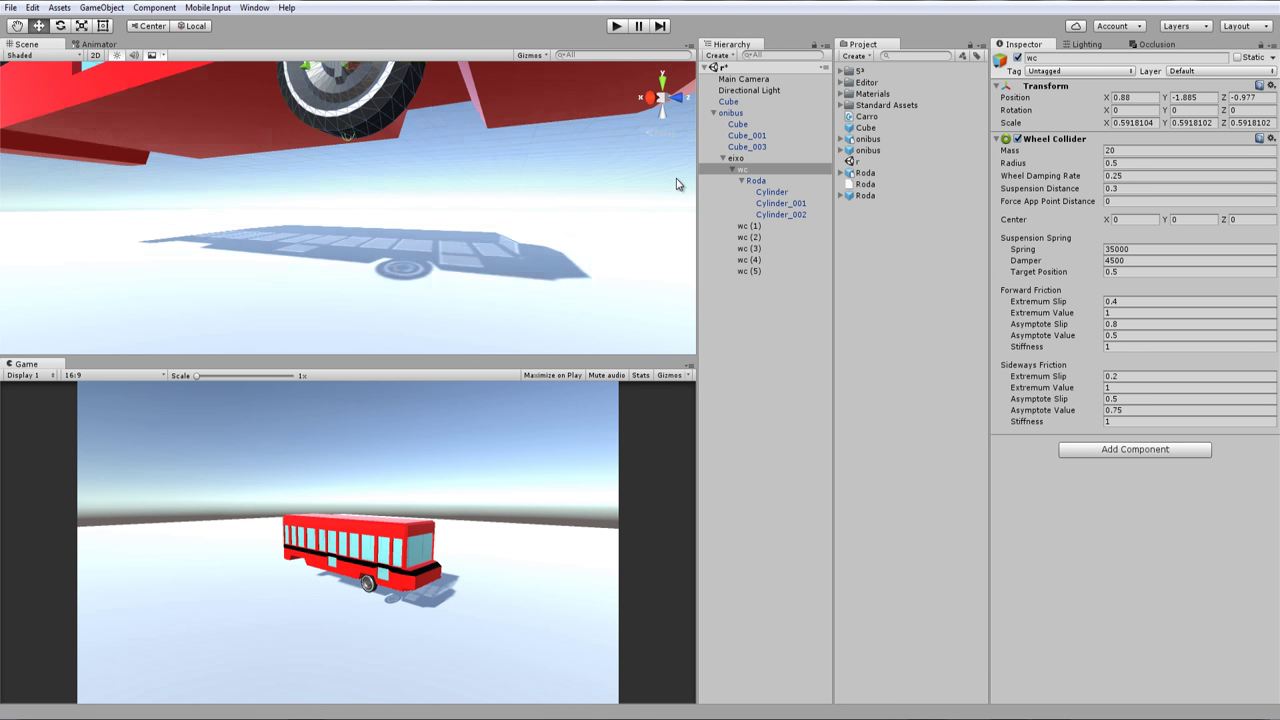
{"action": "left_click", "coordinate": [81, 26]}
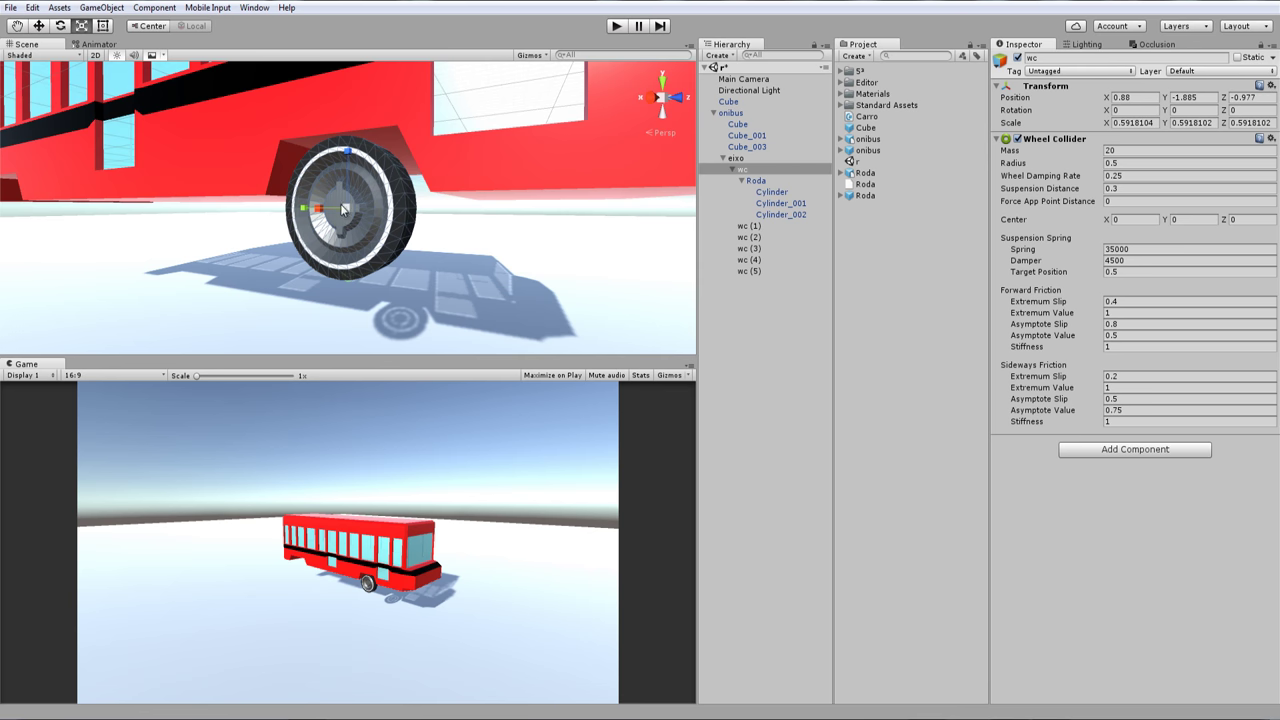
{"action": "left_click_drag", "start_coordinate": [343, 208], "coordinate": [369, 214]}
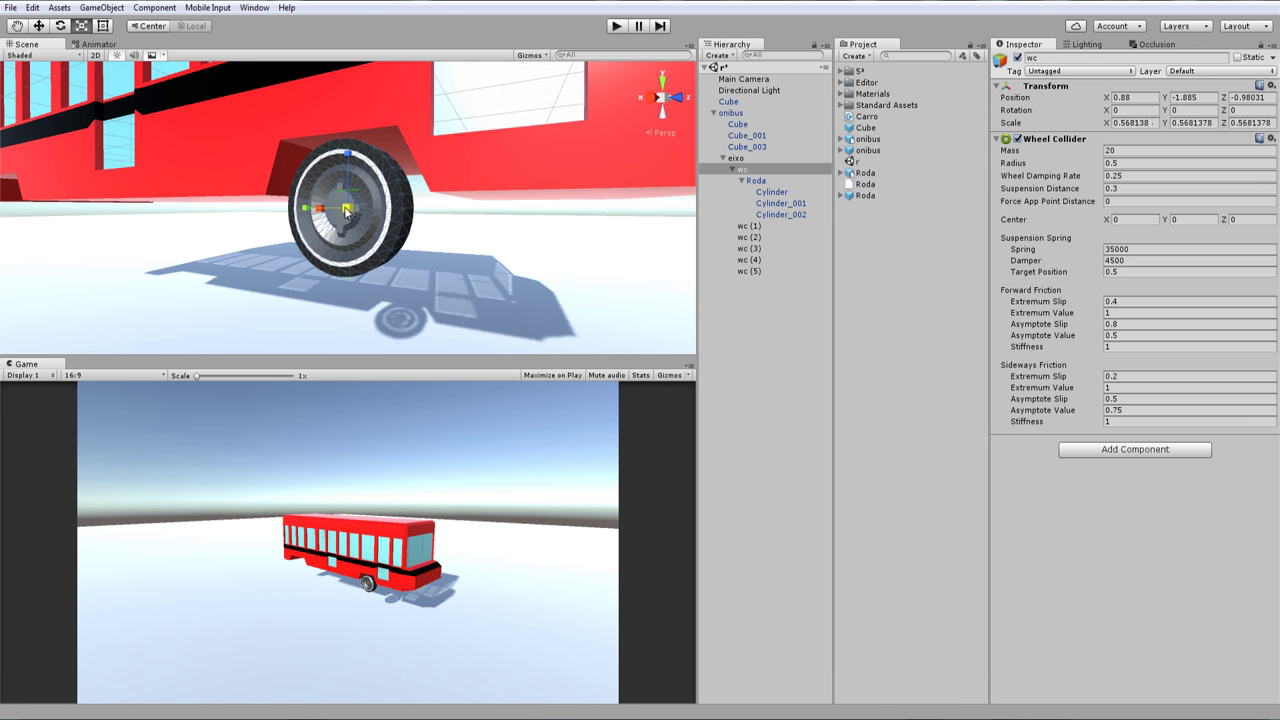
{"action": "left_click", "coordinate": [756, 181]}
{"action": "left_click", "coordinate": [741, 169]}
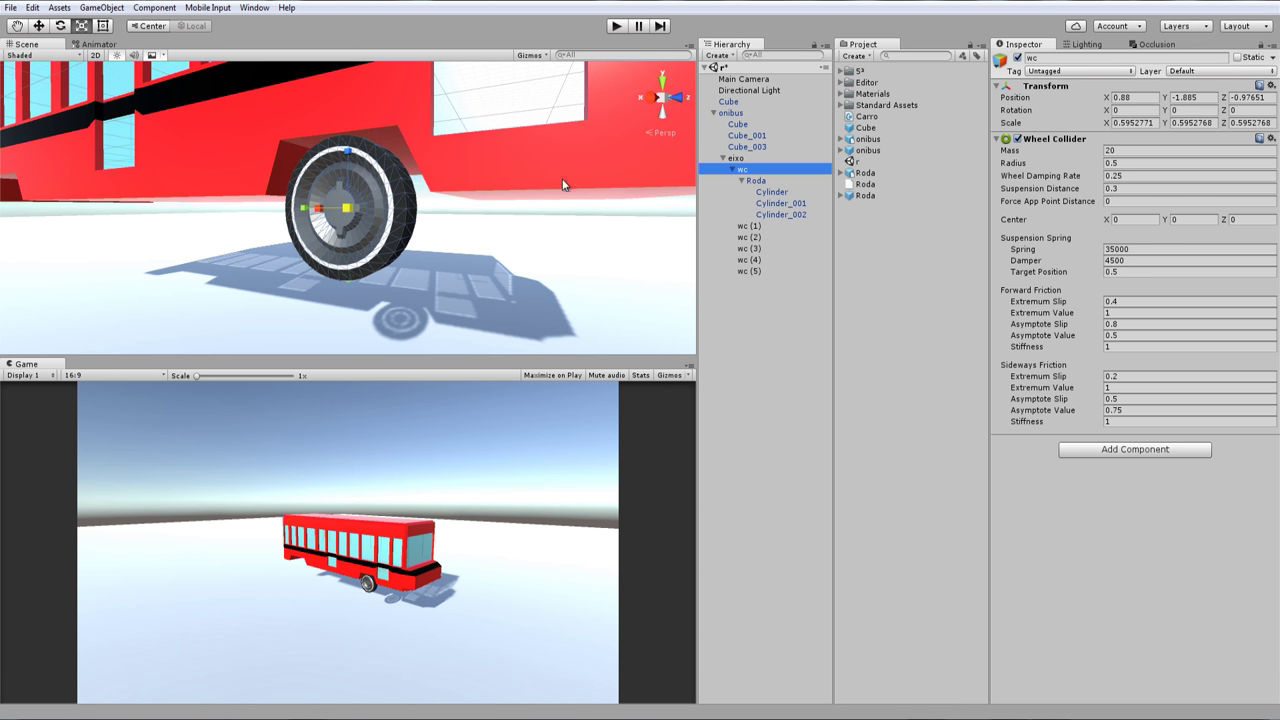
{"action": "mouse_move", "coordinate": [563, 186]}
{"action": "left_mouse_down", "text": "alt"}
{"action": "mouse_move", "coordinate": [450, 118]}
{"action": "mouse_move", "coordinate": [480, 160]}
{"action": "left_mouse_up", "text": "alt"}
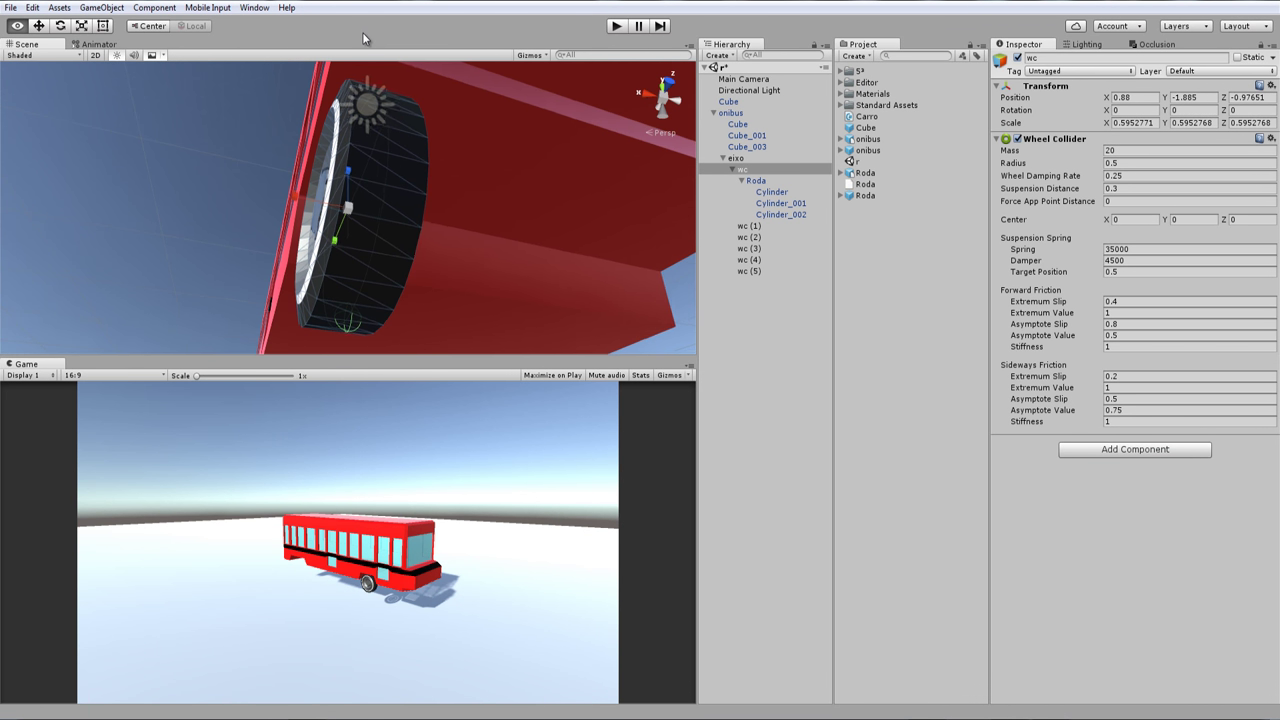
Enlarge the Roda wheel model to about 0.55 scale and check it from the bus side
{"action": "left_click", "coordinate": [758, 182]}
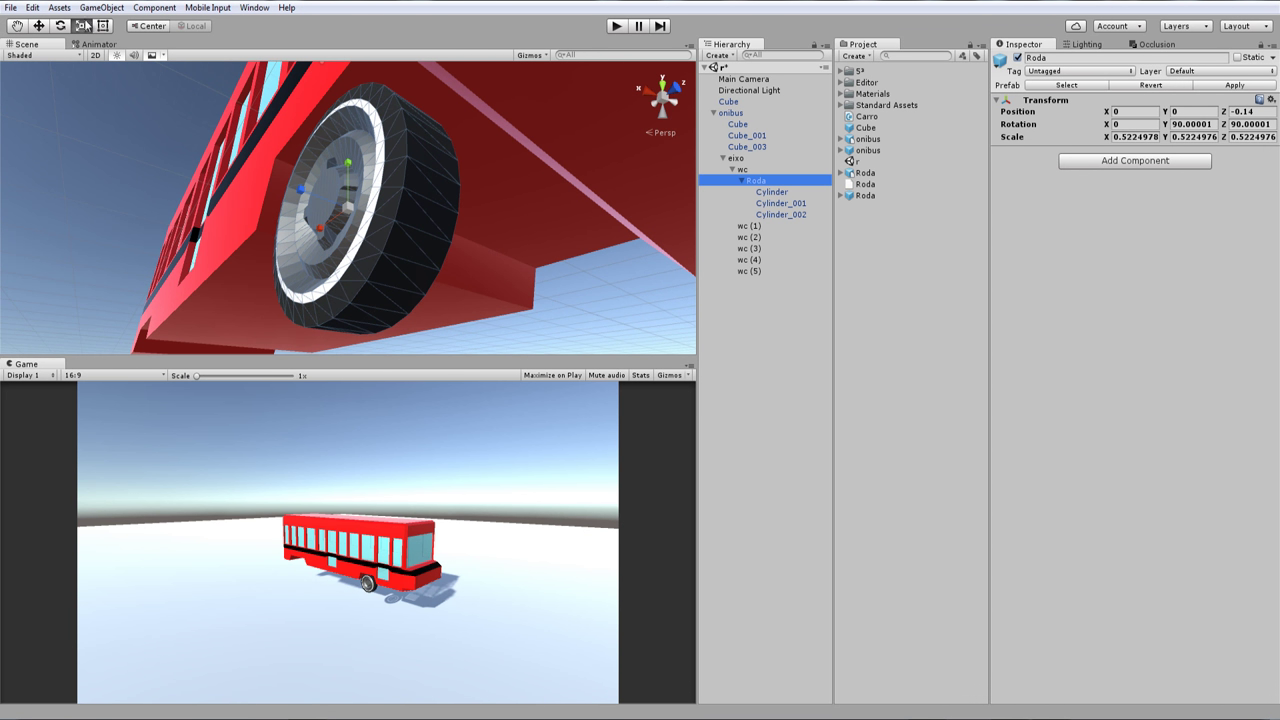
{"action": "left_click_drag", "start_coordinate": [348, 213], "coordinate": [349, 208]}
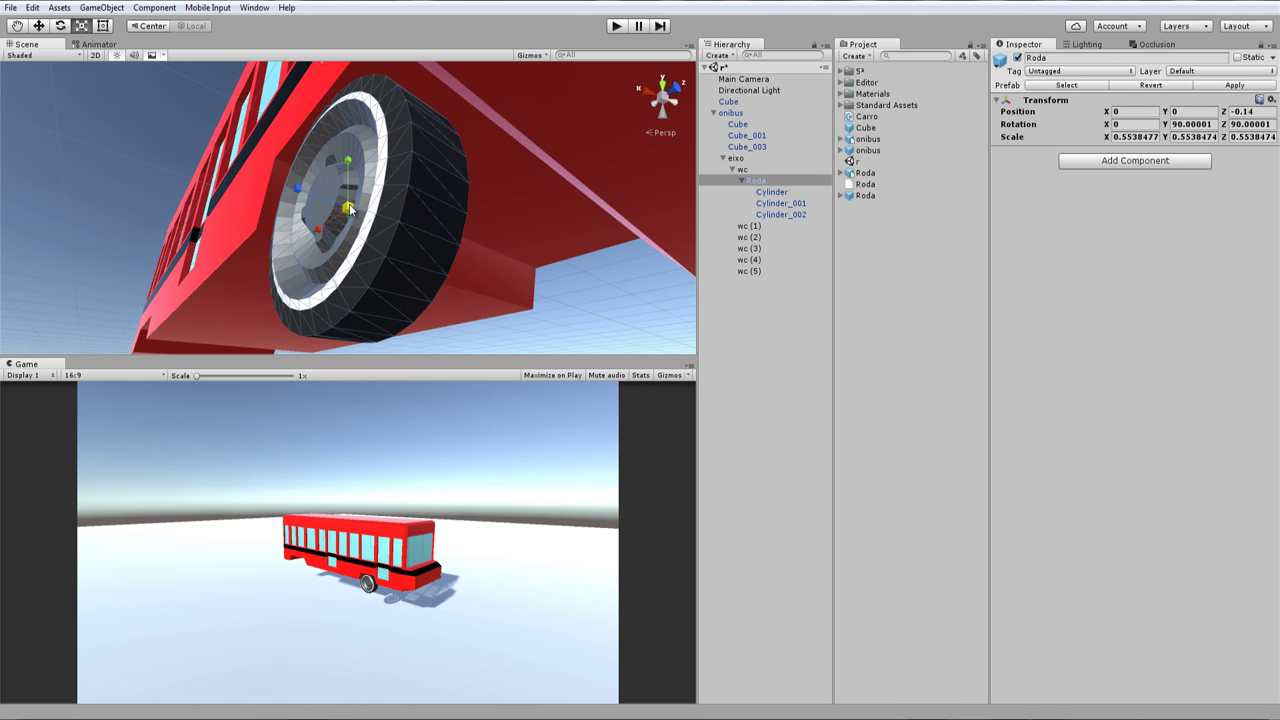
{"action": "left_click", "coordinate": [733, 160]}
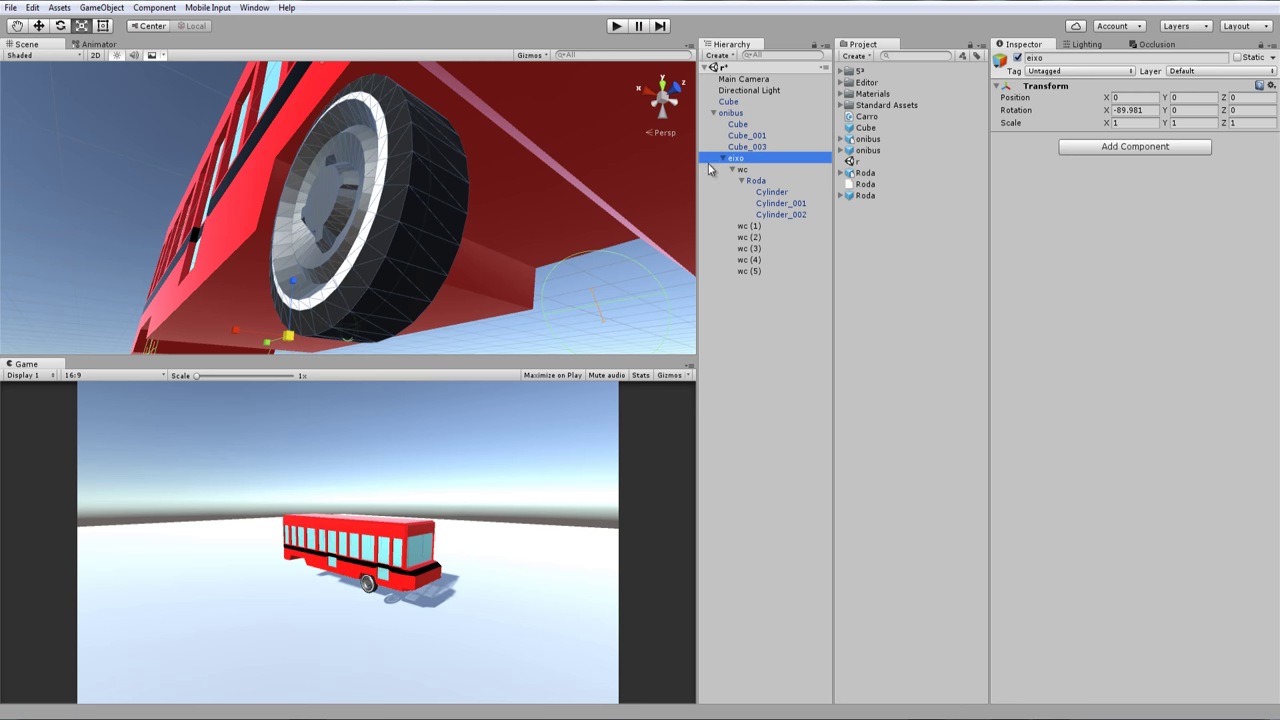
{"action": "mouse_move", "coordinate": [335, 254]}
{"action": "left_mouse_down", "text": "alt"}
{"action": "mouse_move", "coordinate": [406, 320]}
{"action": "mouse_move", "coordinate": [392, 228]}
{"action": "left_mouse_up", "text": "alt"}
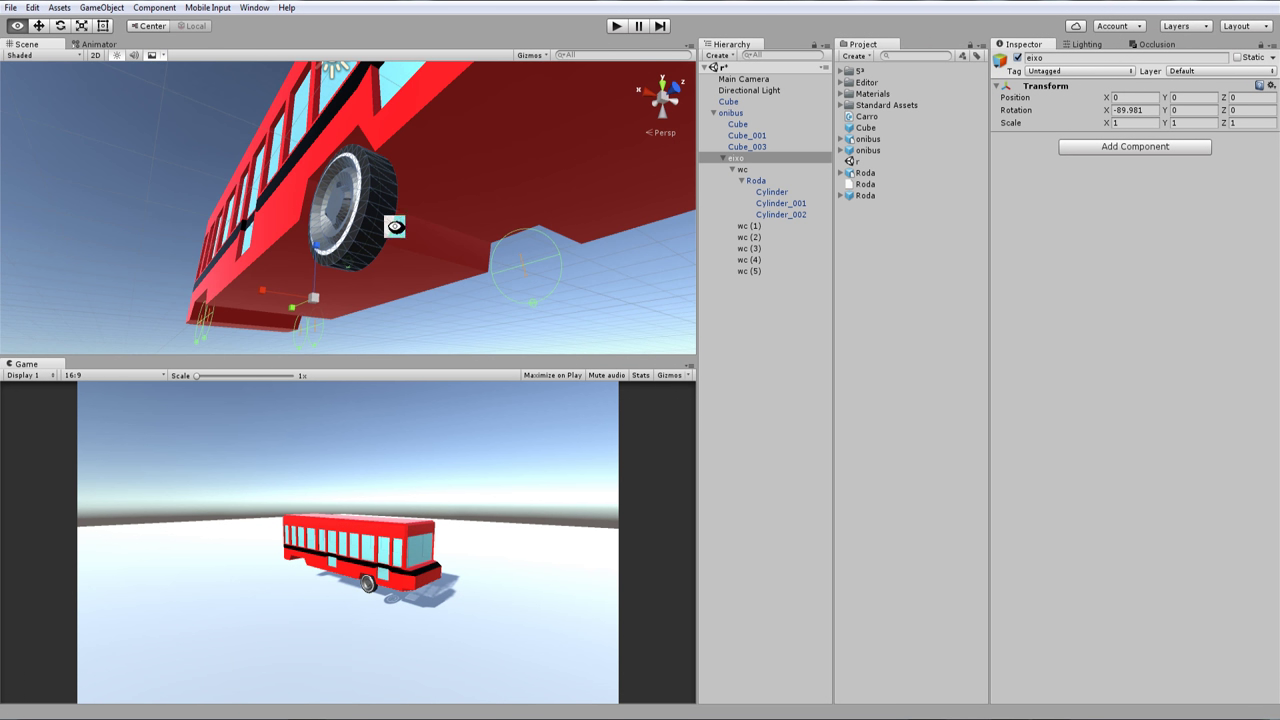
{"action": "left_click", "coordinate": [752, 180]}
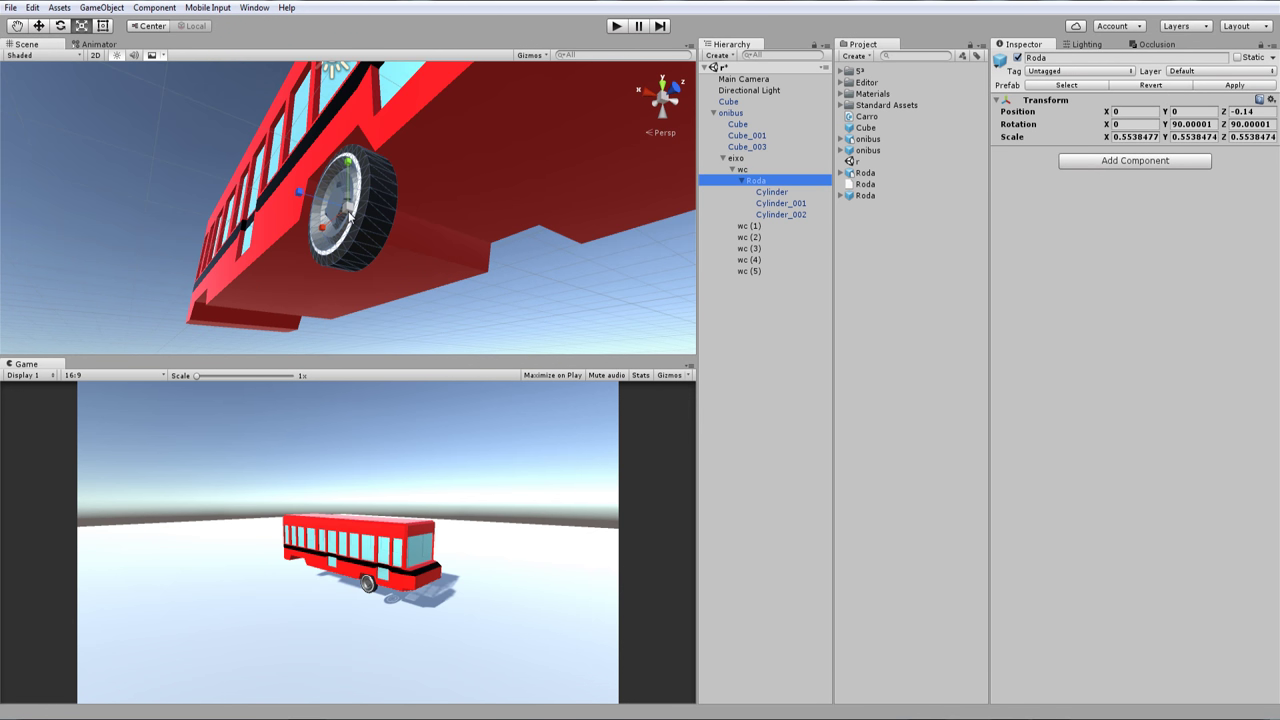
Select the eixo axle, orbit to a side view of the wheel, and start Play mode
{"action": "left_click", "coordinate": [736, 158]}
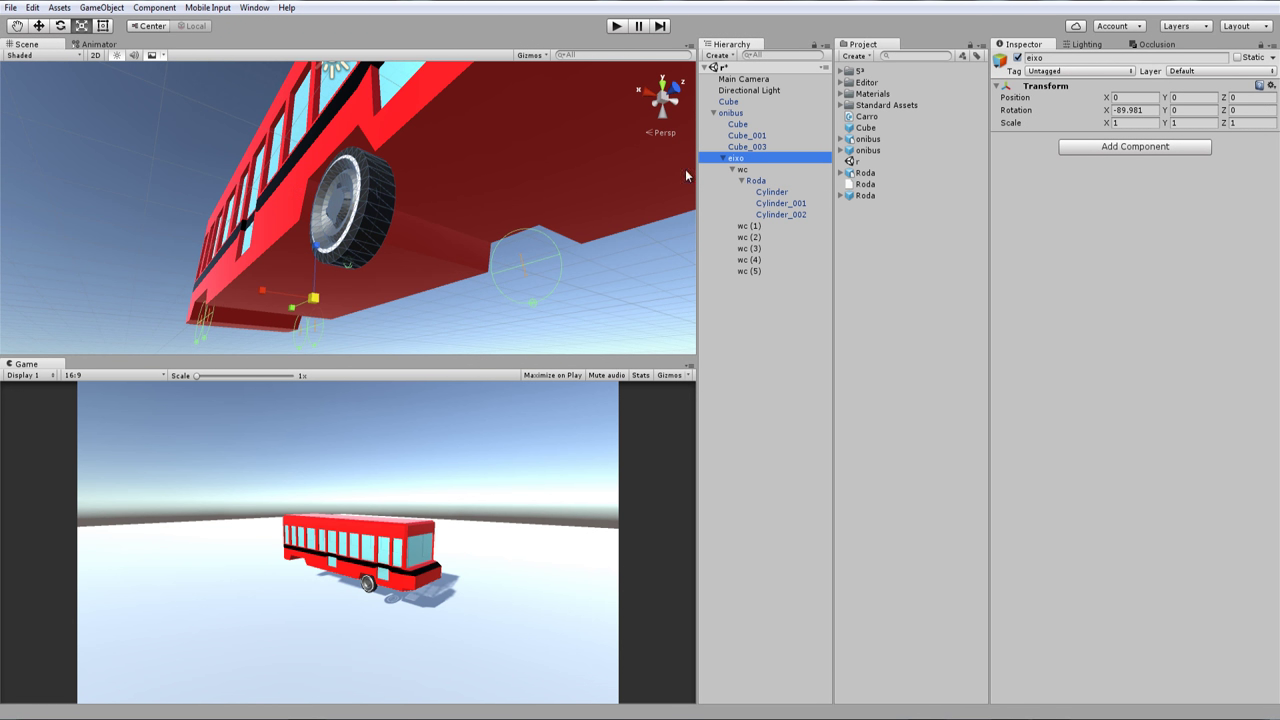
{"action": "scroll", "coordinate": [406, 209], "scroll_direction": "up", "scroll_amount": 3}
{"action": "scroll", "coordinate": [406, 209], "scroll_direction": "down", "scroll_amount": 3}
{"action": "left_click_drag", "start_coordinate": [406, 209], "coordinate": [591, 250], "text": "alt"}
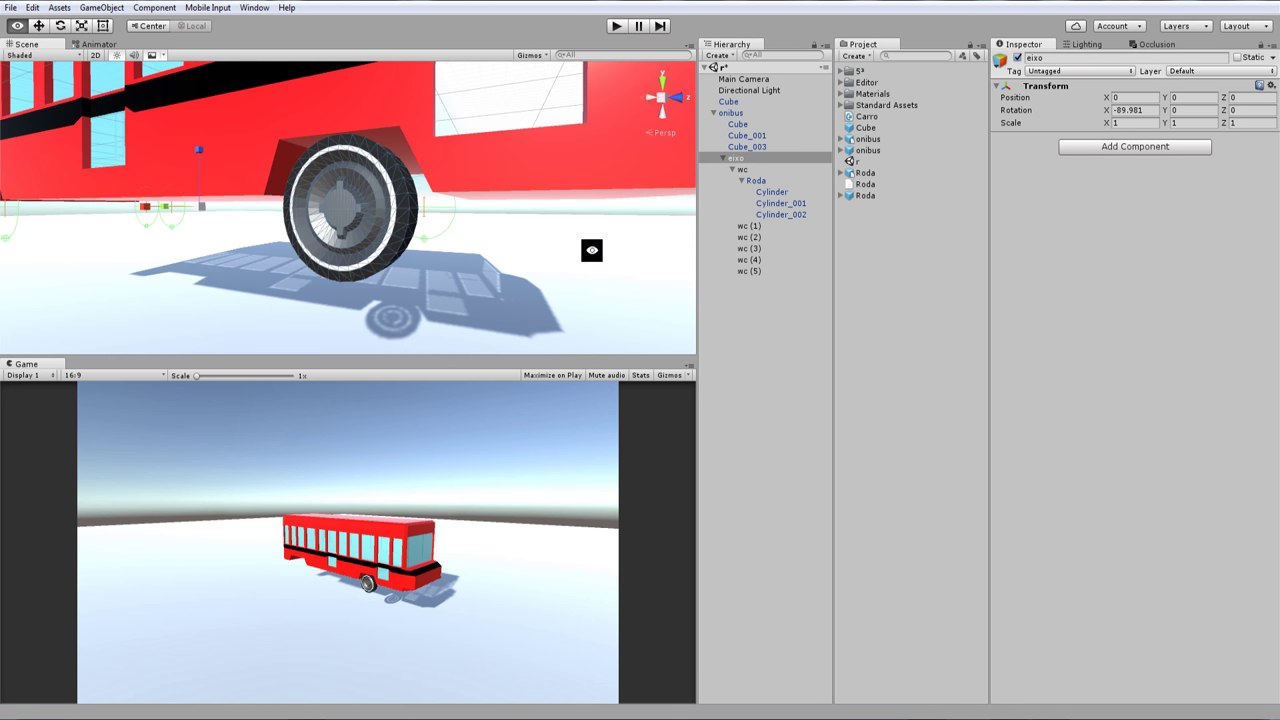
{"action": "left_click", "coordinate": [616, 26]}
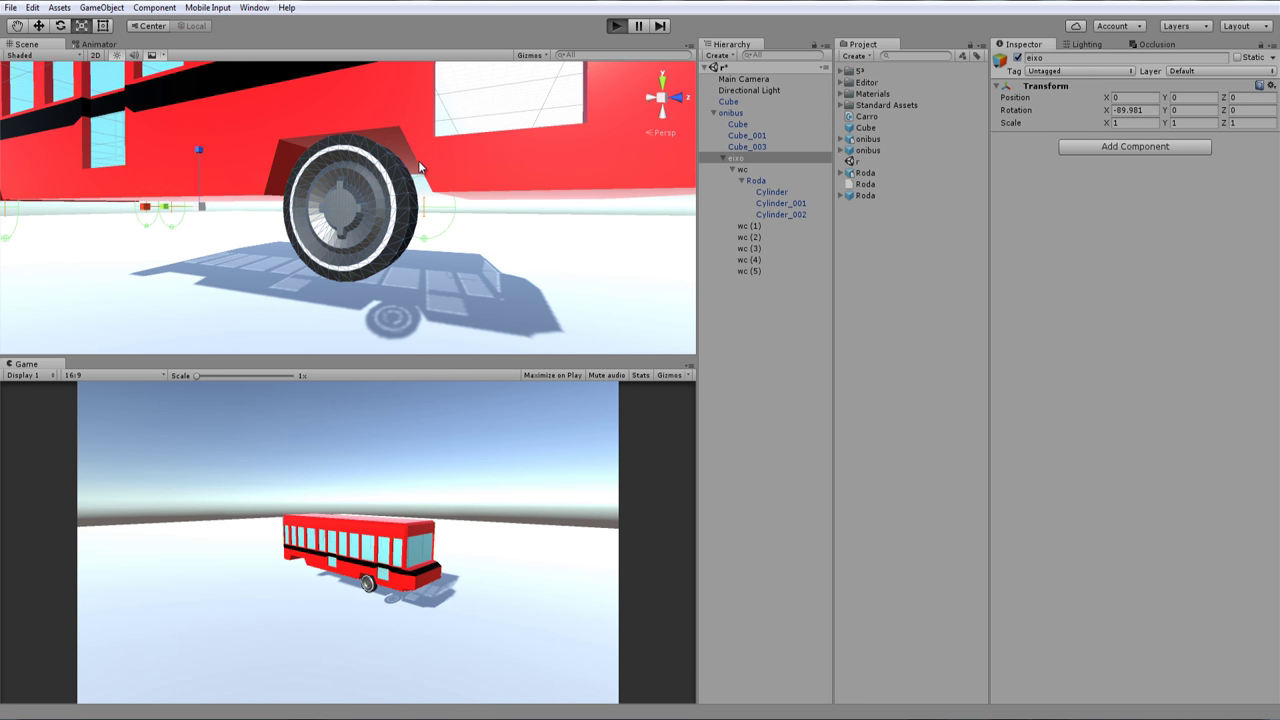
While playing, tilt the ground Cube around its X axis
{"action": "left_click_drag", "start_coordinate": [420, 233], "coordinate": [367, 326], "text": "alt"}
{"action": "scroll", "coordinate": [367, 326], "scroll_direction": "down", "scroll_amount": 5}
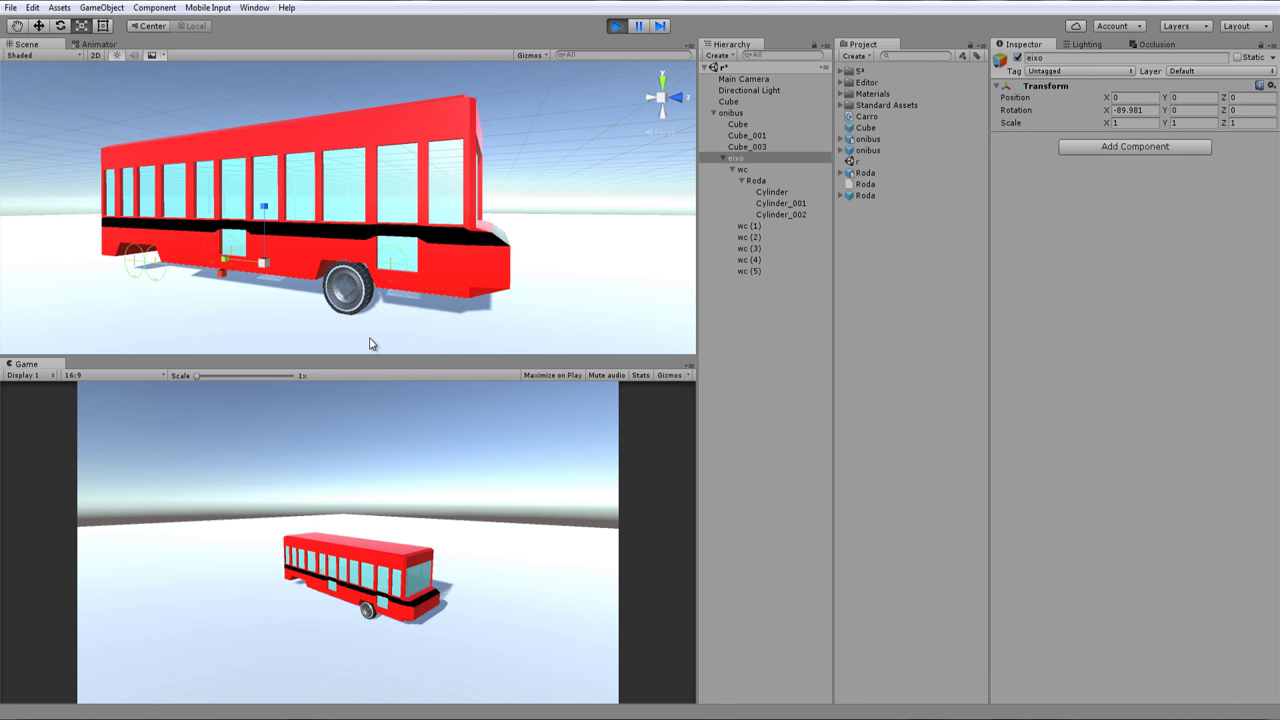
{"action": "left_click", "coordinate": [341, 343]}
{"action": "scroll", "coordinate": [341, 343], "scroll_direction": "down", "scroll_amount": 2}
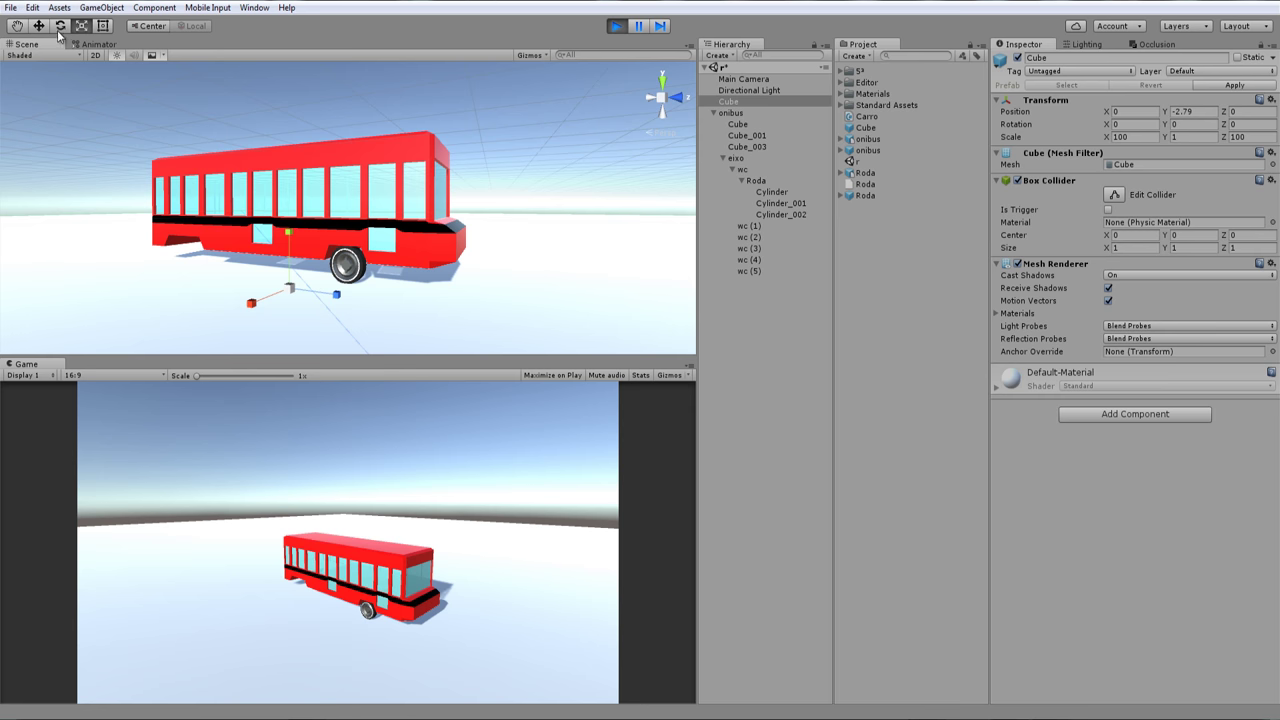
{"action": "left_click", "coordinate": [60, 27]}
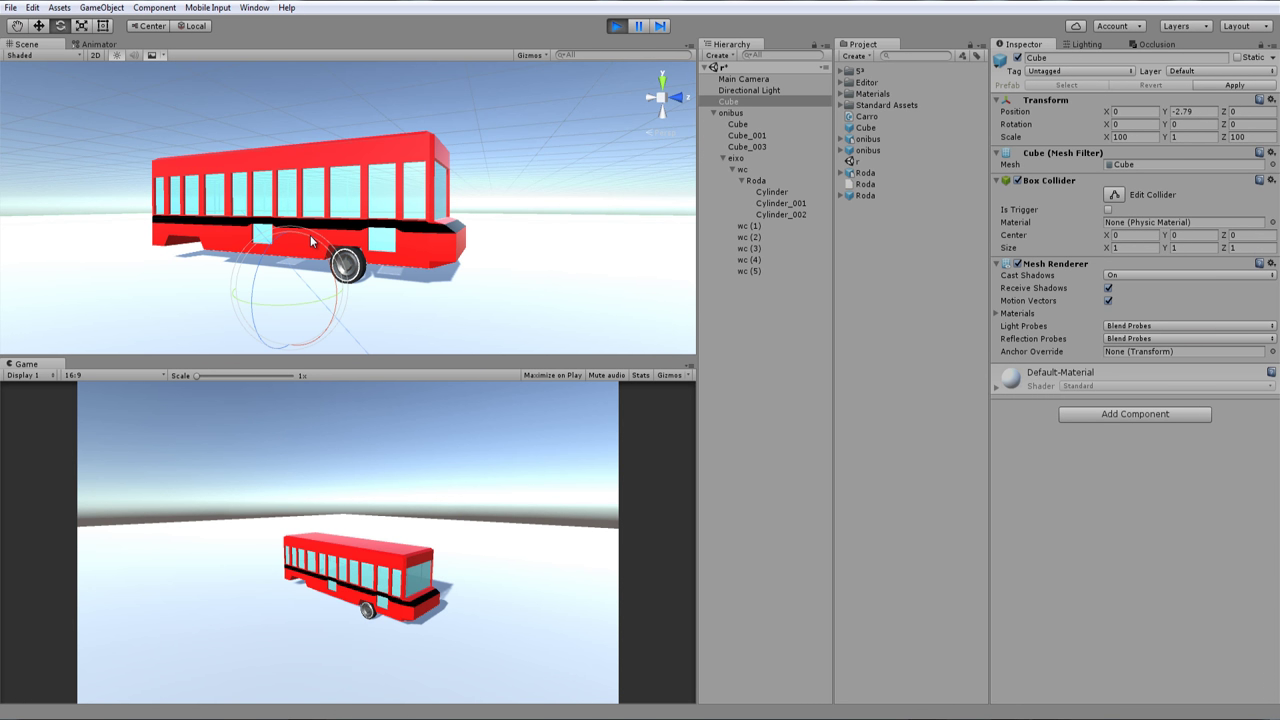
{"action": "mouse_move", "coordinate": [310, 237]}
{"action": "left_mouse_down"}
{"action": "mouse_move", "coordinate": [318, 247]}
{"action": "mouse_move", "coordinate": [314, 235]}
{"action": "left_mouse_up"}
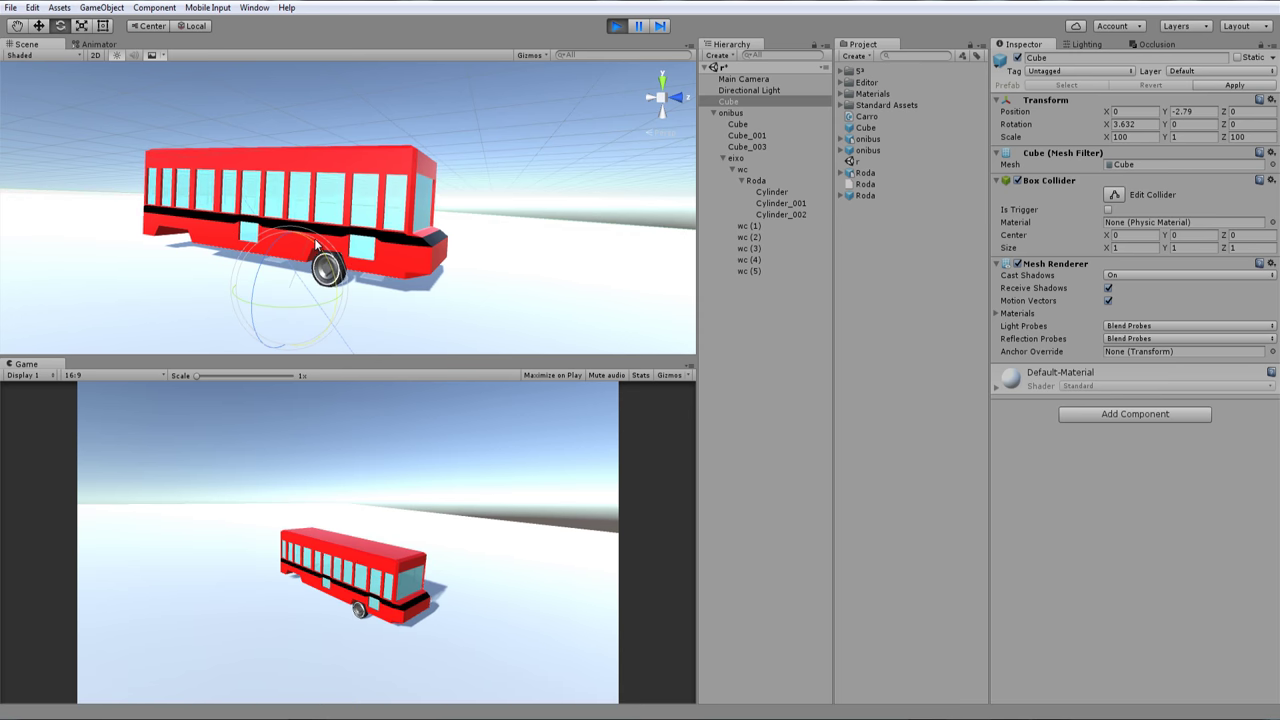
Frame the wc and wc (1) wheel colliders, then pause and stop the scene
{"action": "left_click", "coordinate": [742, 169]}
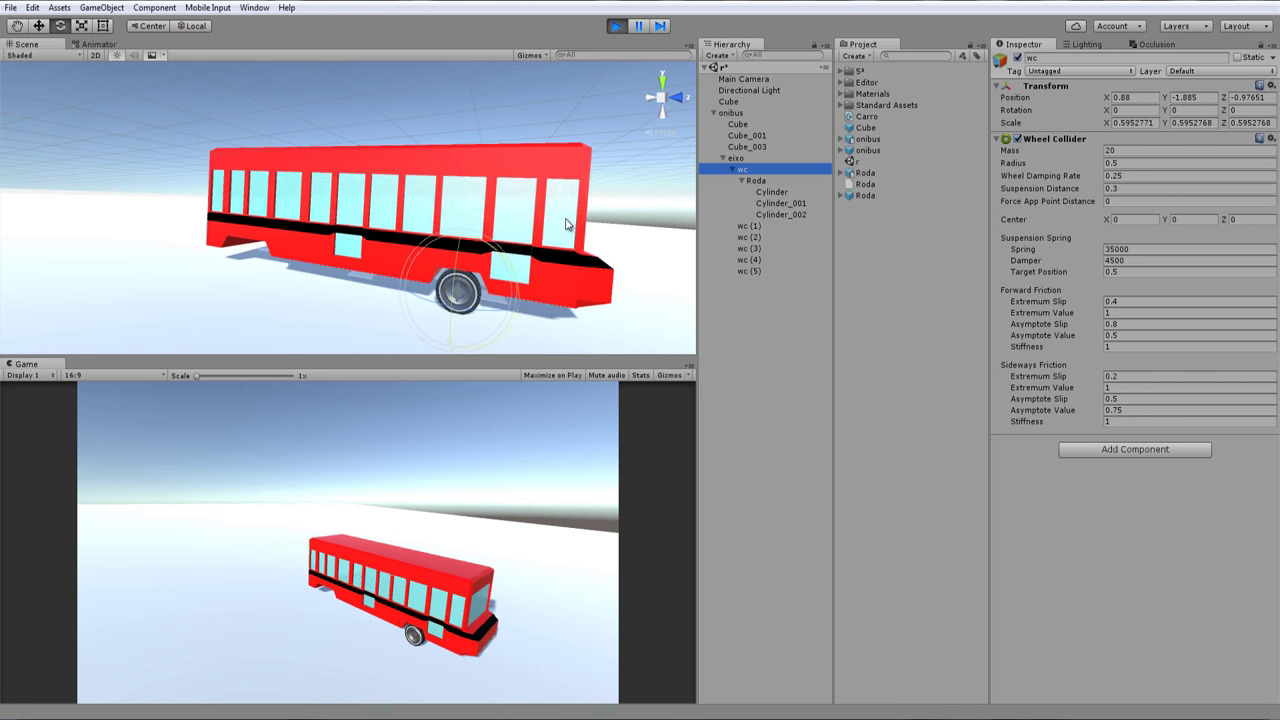
{"action": "key", "text": "f"}
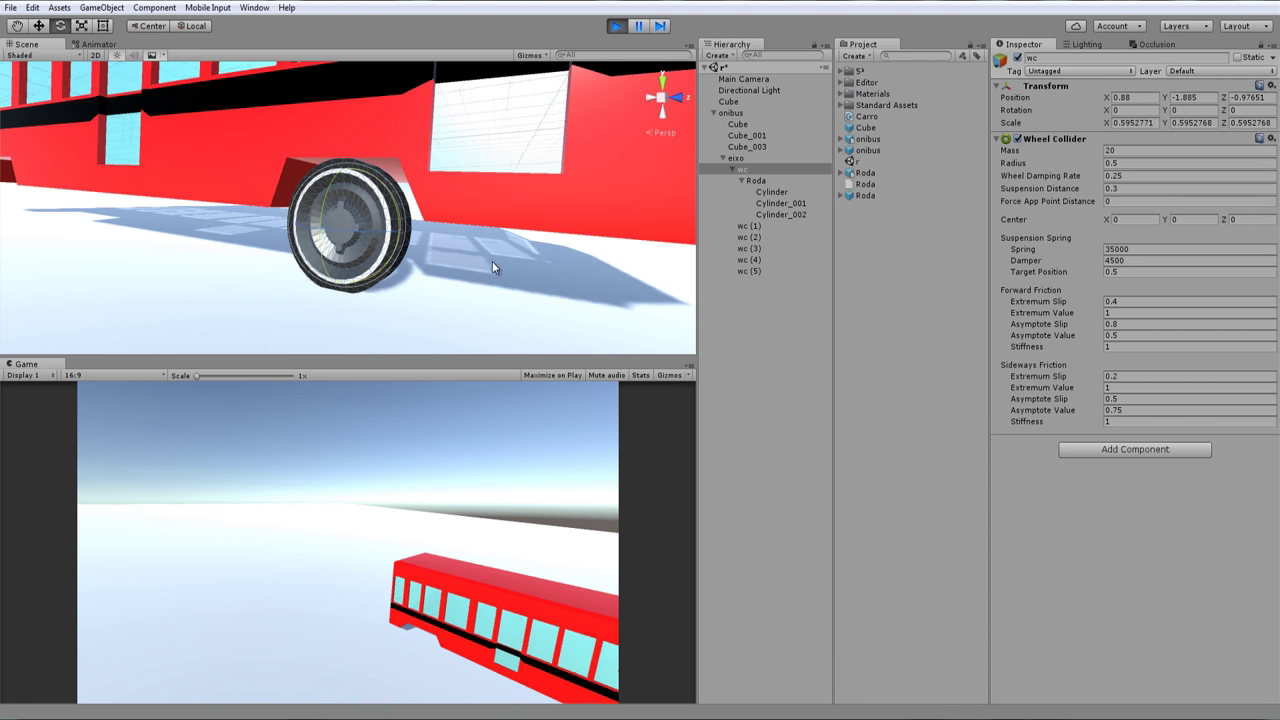
{"action": "left_click", "coordinate": [745, 226]}
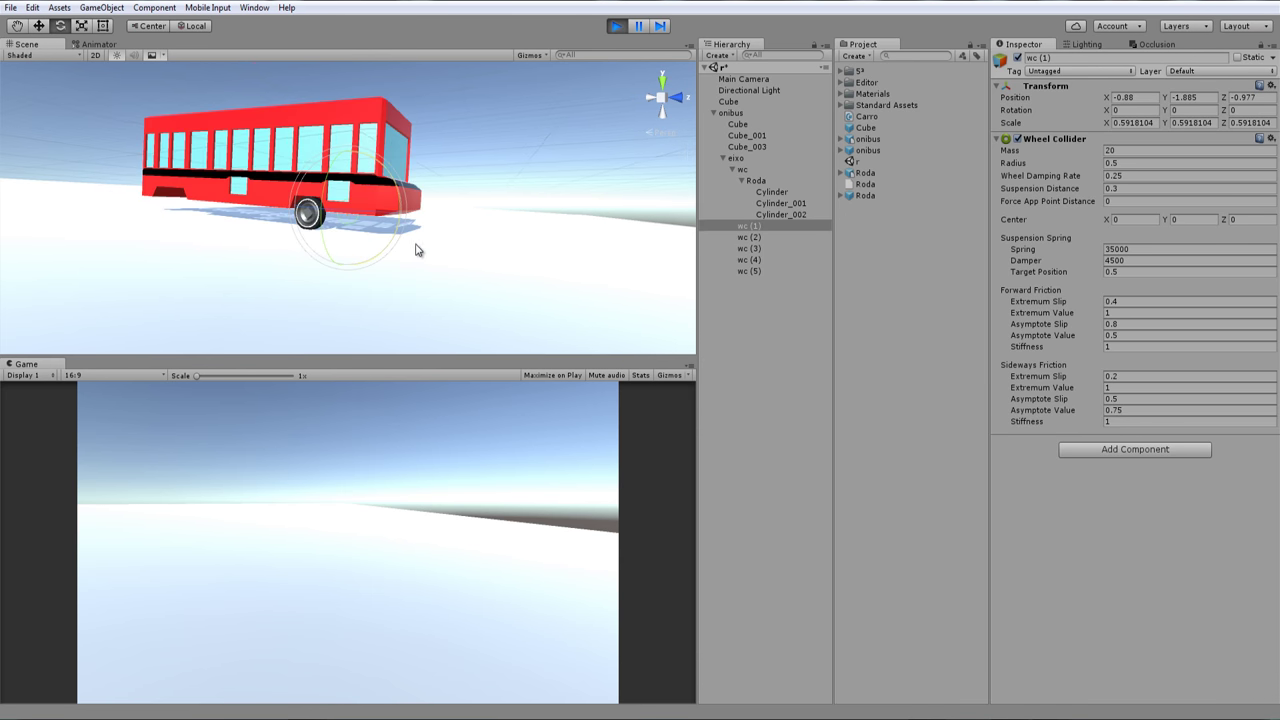
{"action": "left_click", "coordinate": [638, 28]}
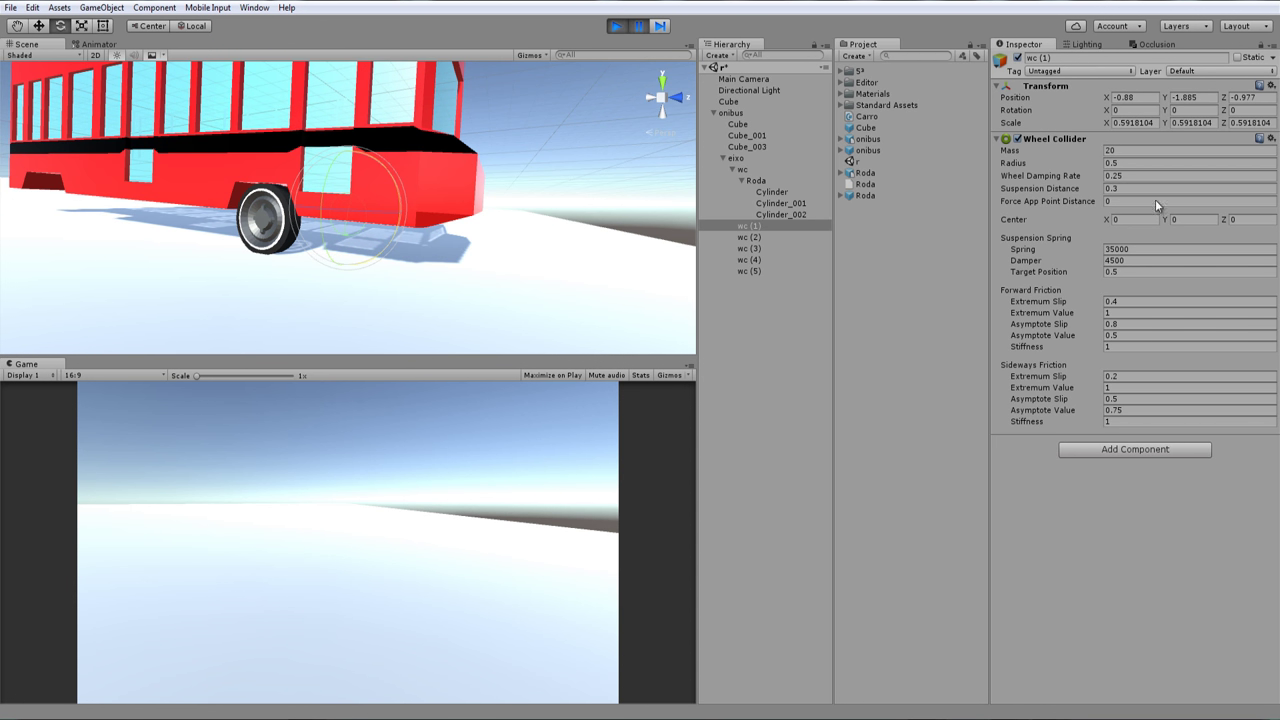
{"action": "scroll", "coordinate": [334, 288], "scroll_direction": "up", "scroll_amount": 3}
{"action": "scroll", "coordinate": [338, 287], "scroll_direction": "up", "scroll_amount": 3}
{"action": "scroll", "coordinate": [338, 290], "scroll_direction": "up", "scroll_amount": 3}
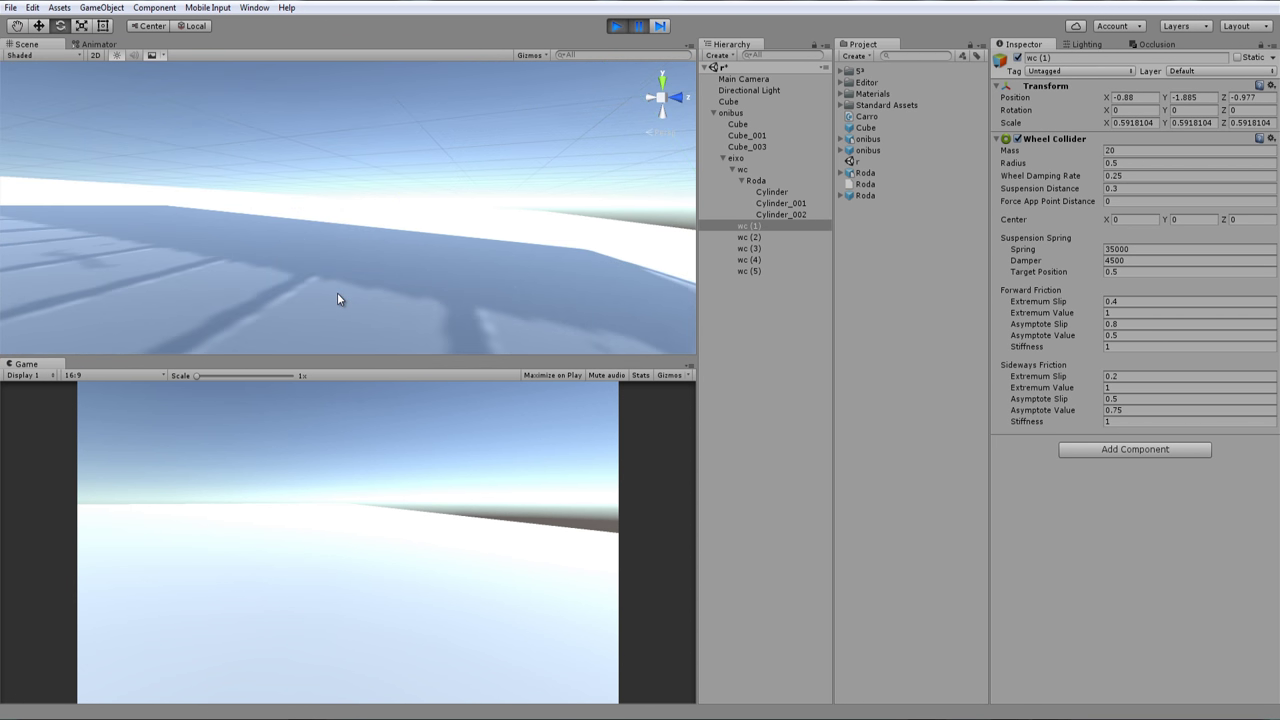
{"action": "scroll", "coordinate": [338, 293], "scroll_direction": "up", "scroll_amount": 2}
{"action": "scroll", "coordinate": [338, 293], "scroll_direction": "down", "scroll_amount": 3}
{"action": "scroll", "coordinate": [340, 297], "scroll_direction": "down", "scroll_amount": 2}
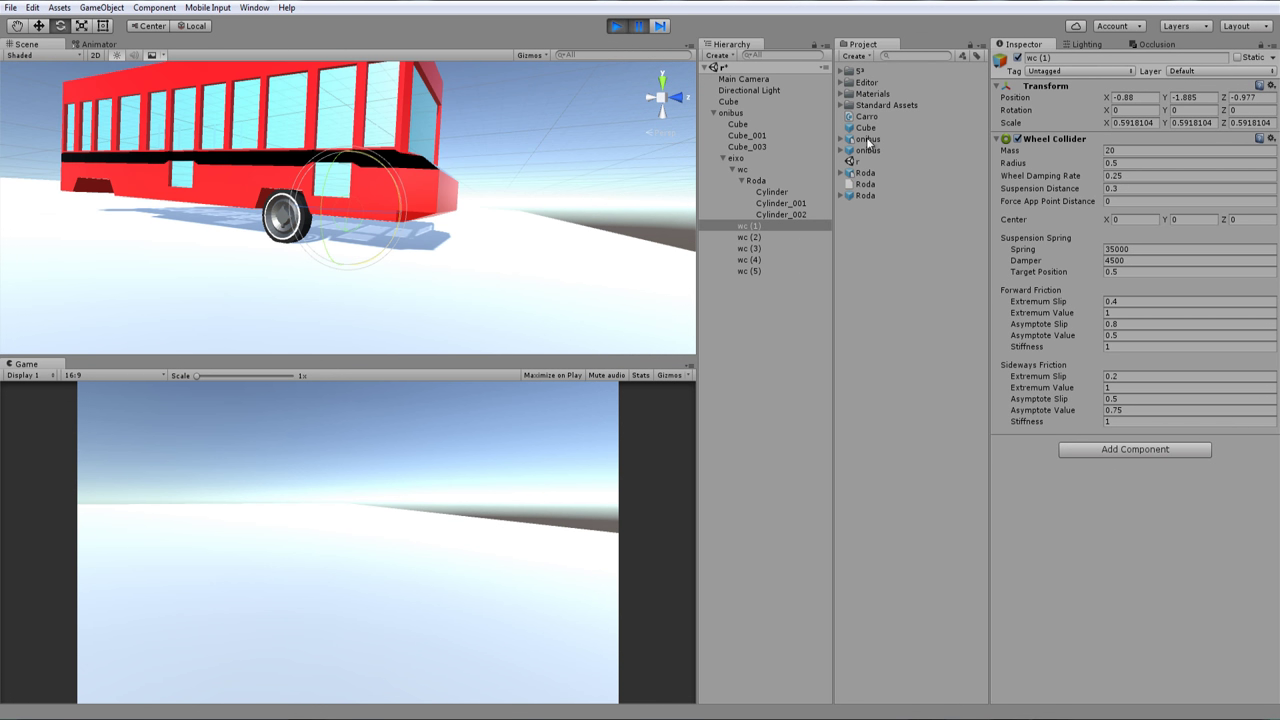
{"action": "left_click", "coordinate": [614, 26]}
Move the view closer to the bus and run the scene again
{"action": "scroll", "coordinate": [352, 309], "scroll_direction": "up", "scroll_amount": 2}
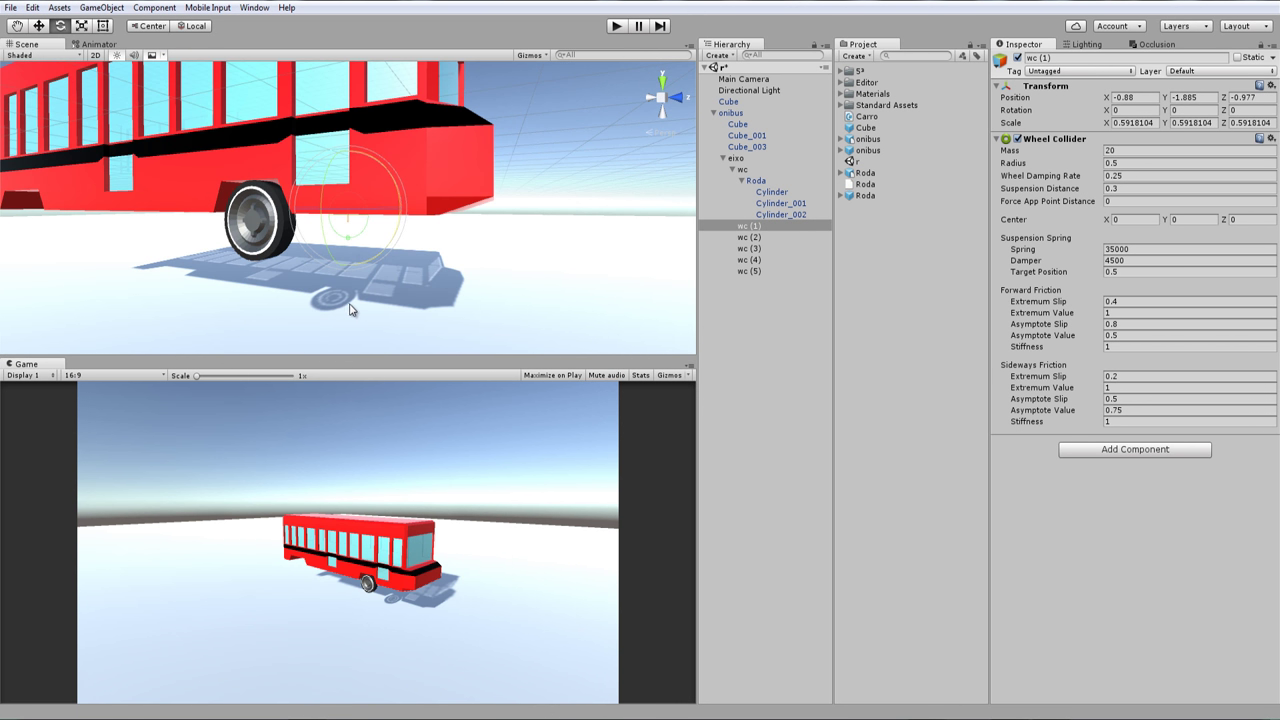
{"action": "scroll", "coordinate": [350, 309], "scroll_direction": "down", "scroll_amount": 2}
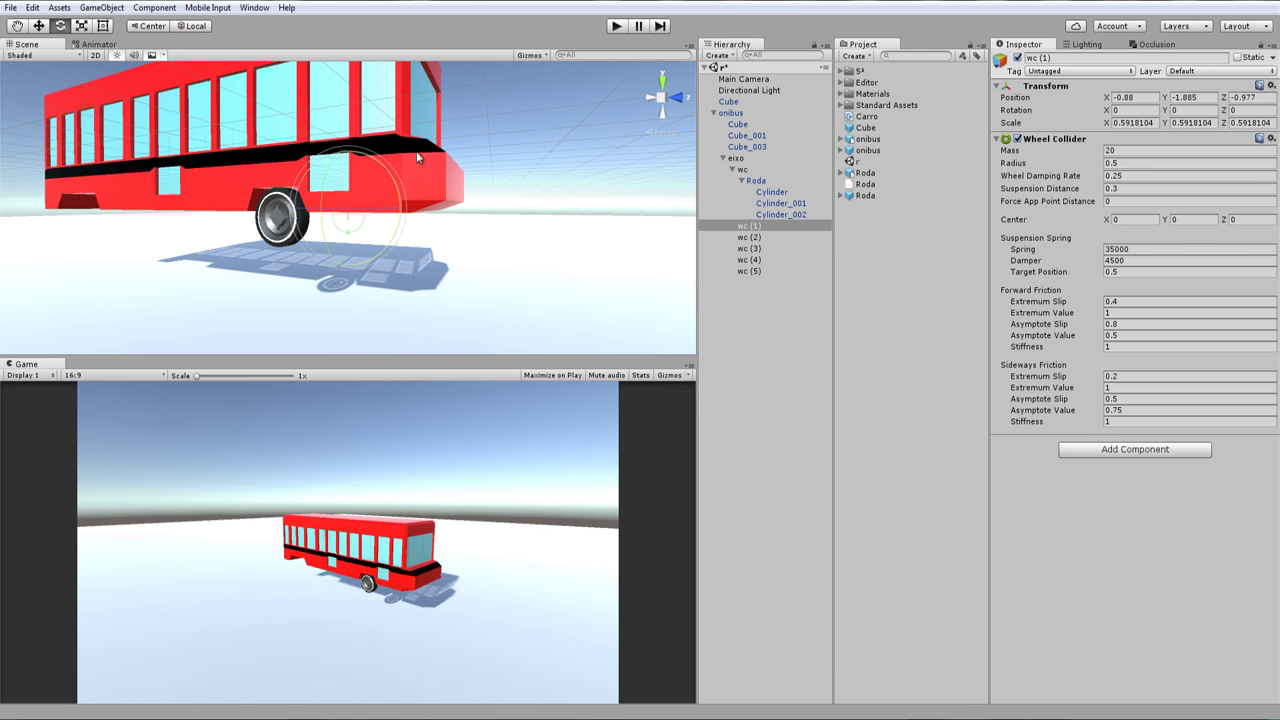
{"action": "scroll", "coordinate": [315, 268], "scroll_direction": "up", "scroll_amount": 3}
{"action": "middle_click_drag", "start_coordinate": [328, 255], "coordinate": [504, 97]}
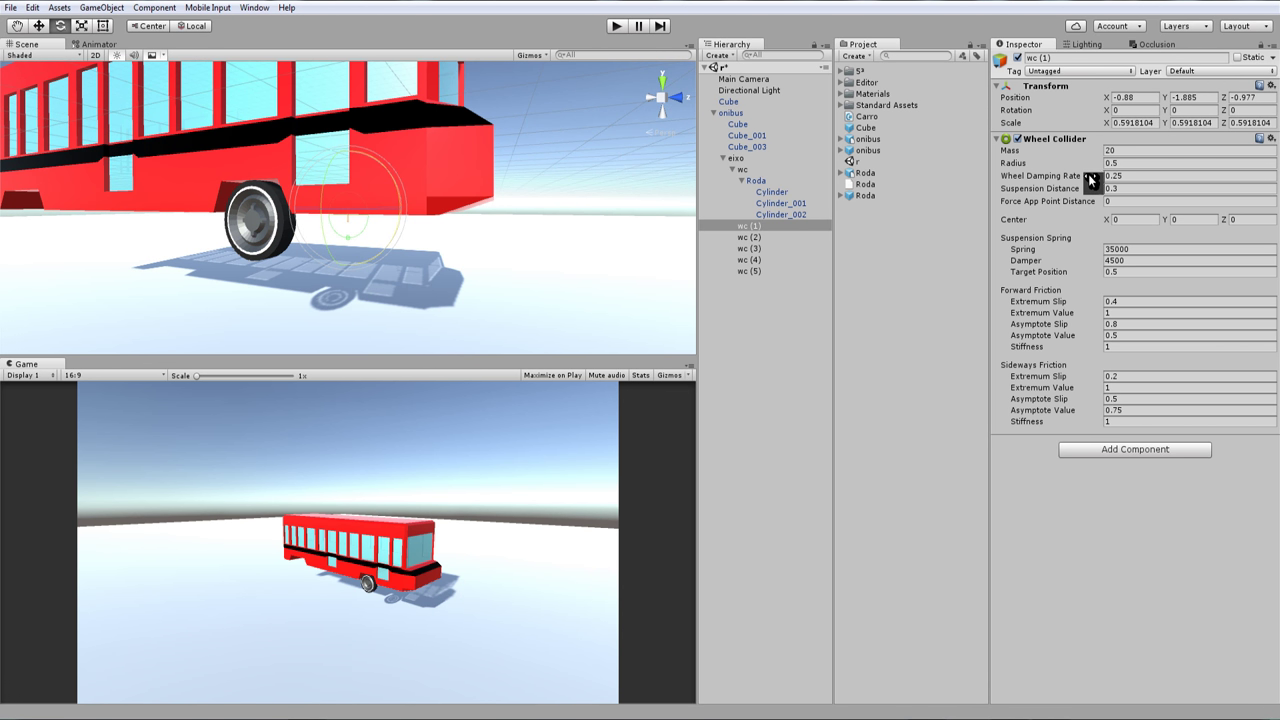
{"action": "scroll", "coordinate": [385, 181], "scroll_direction": "down", "scroll_amount": 3}
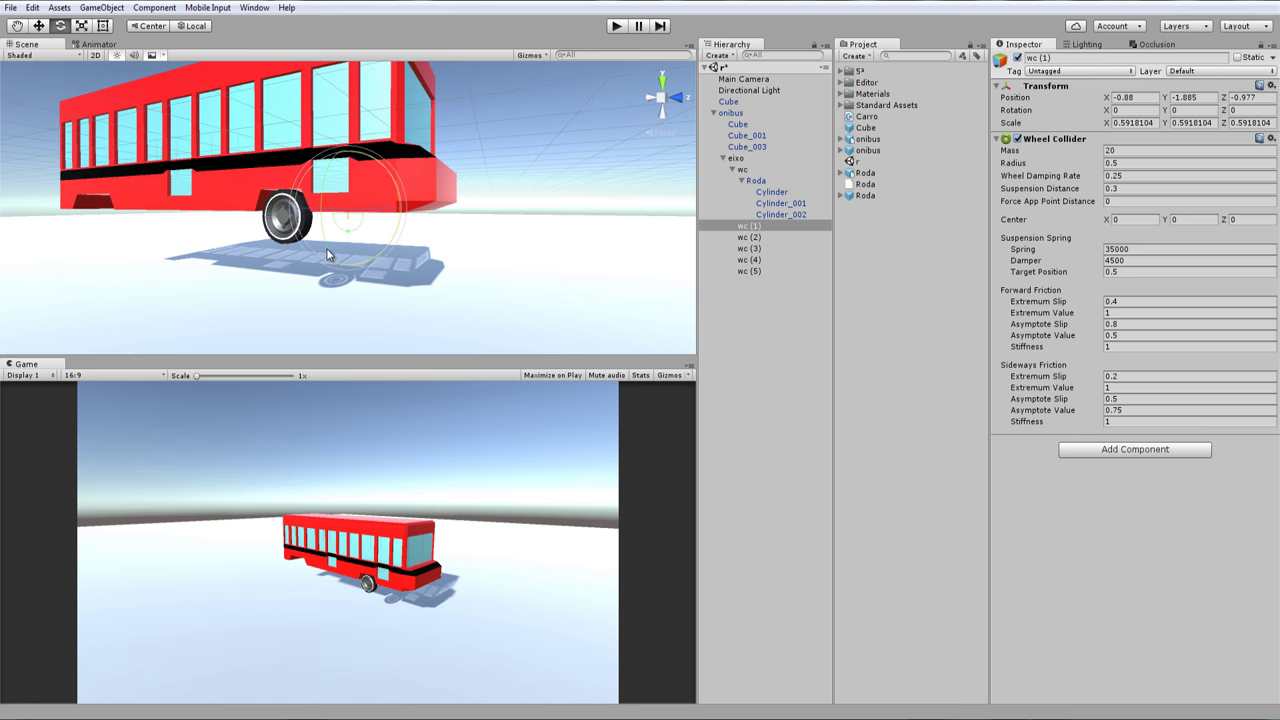
{"action": "scroll", "coordinate": [338, 250], "scroll_direction": "down", "scroll_amount": 2}
{"action": "scroll", "coordinate": [343, 218], "scroll_direction": "up", "scroll_amount": 2}
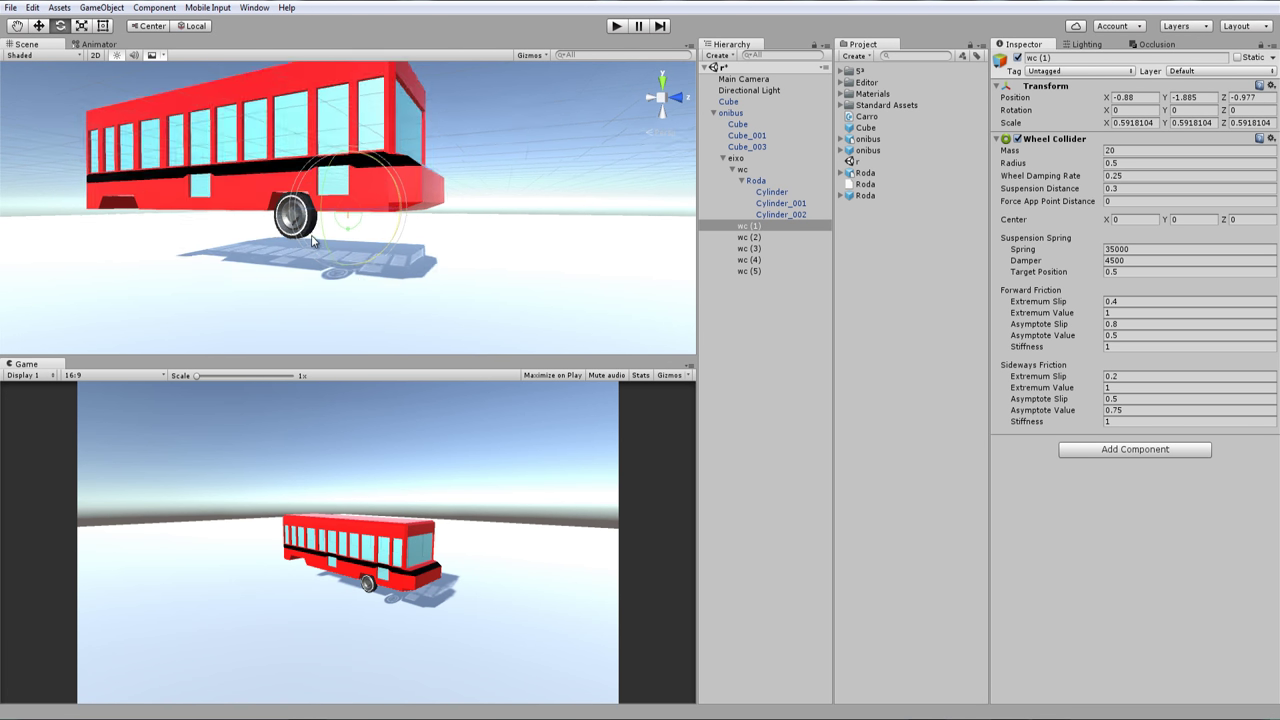
{"action": "scroll", "coordinate": [350, 215], "scroll_direction": "up", "scroll_amount": 3}
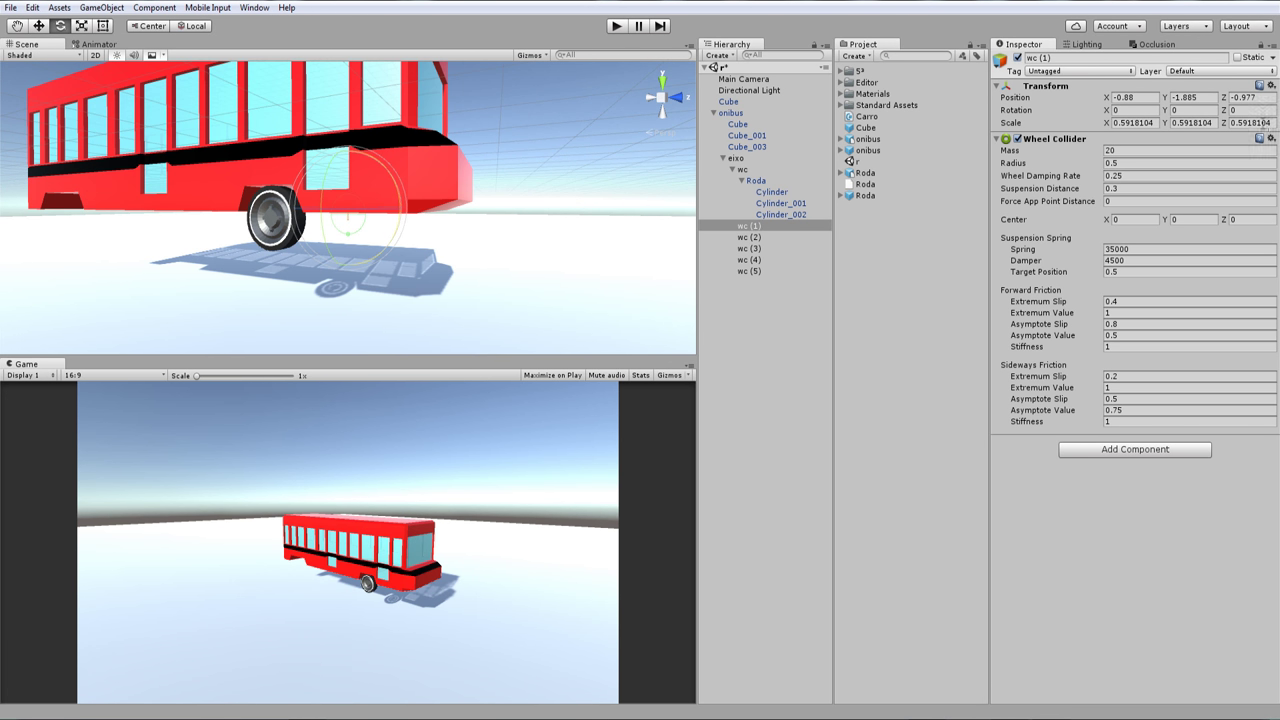
{"action": "left_click", "coordinate": [618, 26]}
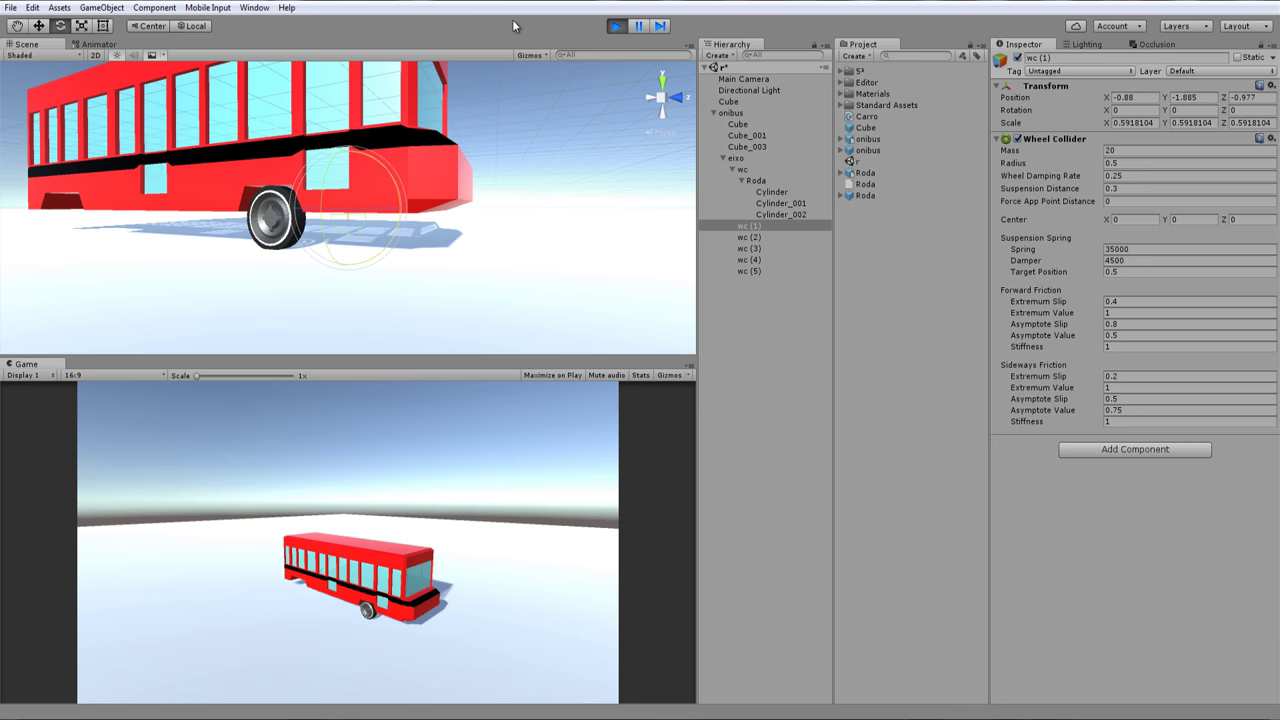
{"action": "left_click", "coordinate": [617, 26]}
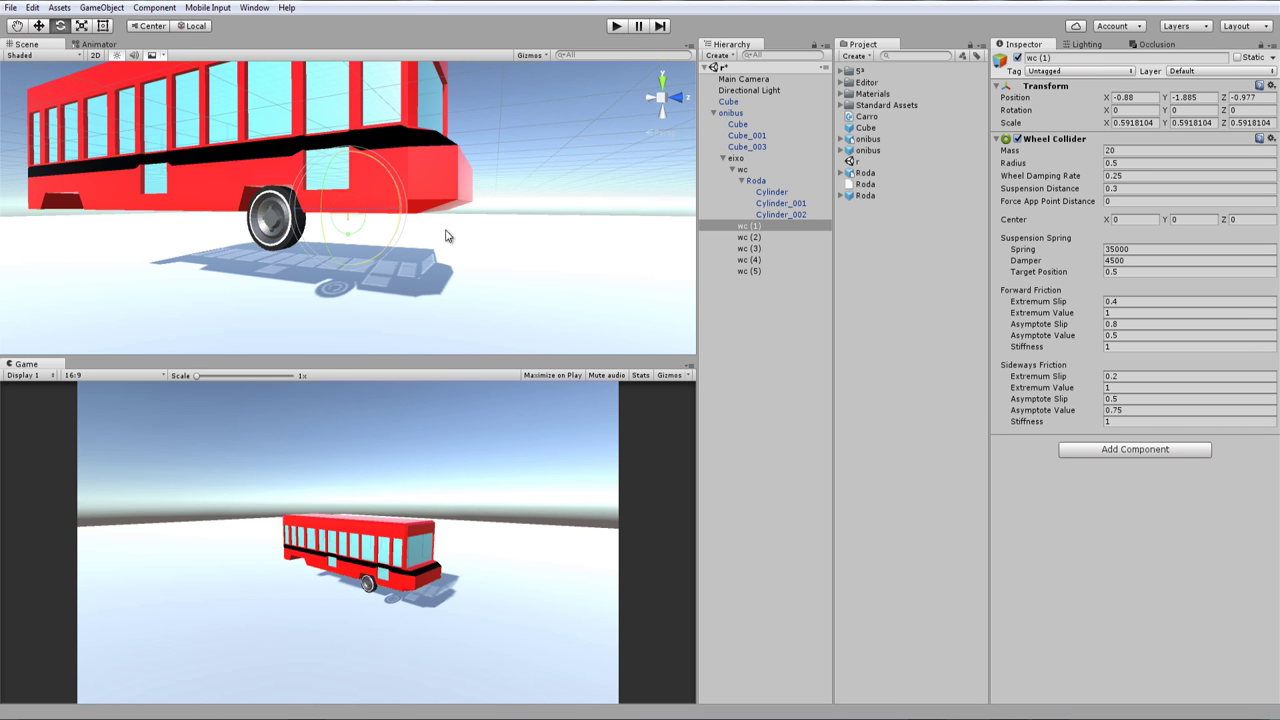
{"action": "scroll", "coordinate": [313, 225], "scroll_direction": "down", "scroll_amount": 2}
{"action": "scroll", "coordinate": [310, 236], "scroll_direction": "down", "scroll_amount": 1}
{"action": "scroll", "coordinate": [310, 236], "scroll_direction": "up", "scroll_amount": 3}
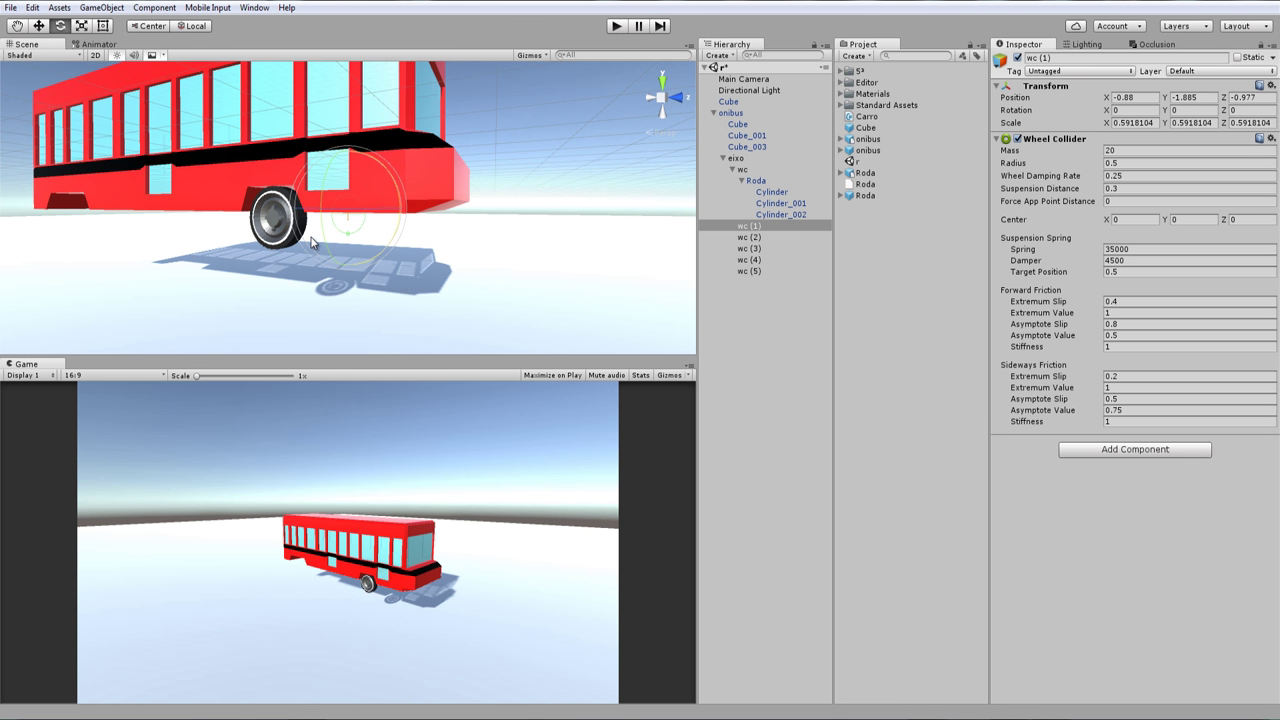
{"action": "scroll", "coordinate": [312, 243], "scroll_direction": "down", "scroll_amount": 1}
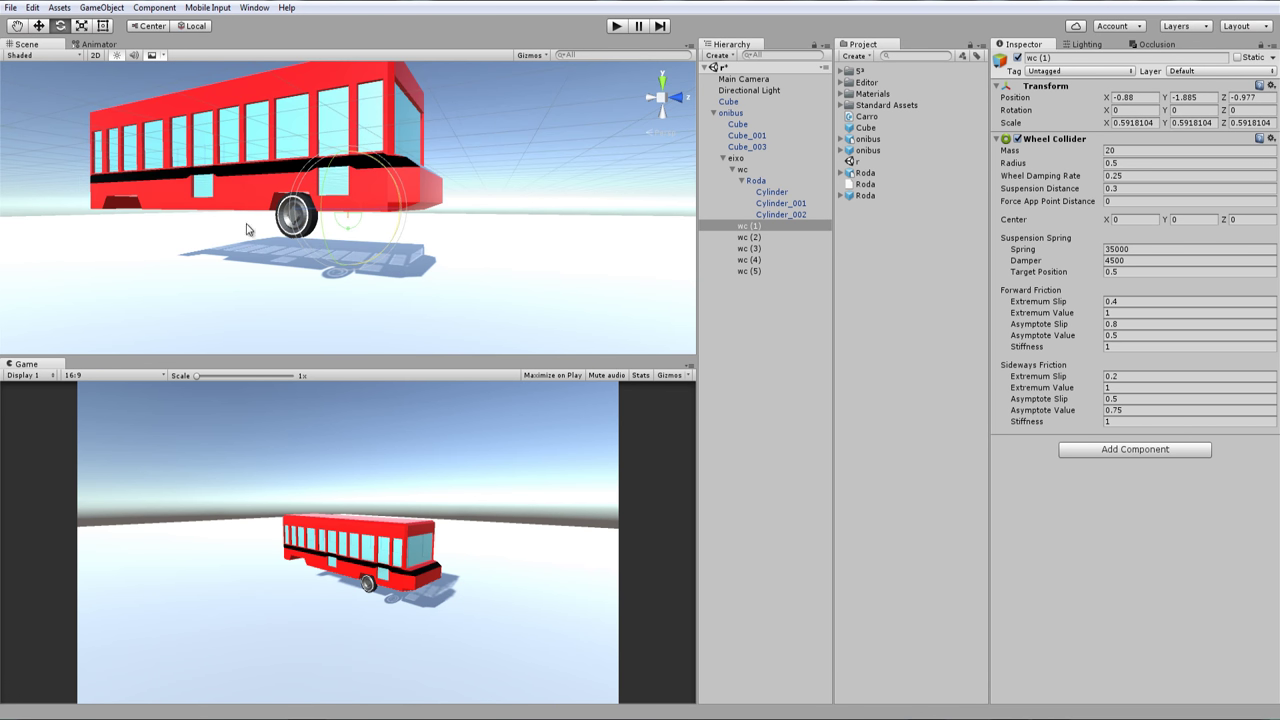
{"action": "scroll", "coordinate": [270, 243], "scroll_direction": "up", "scroll_amount": 1}
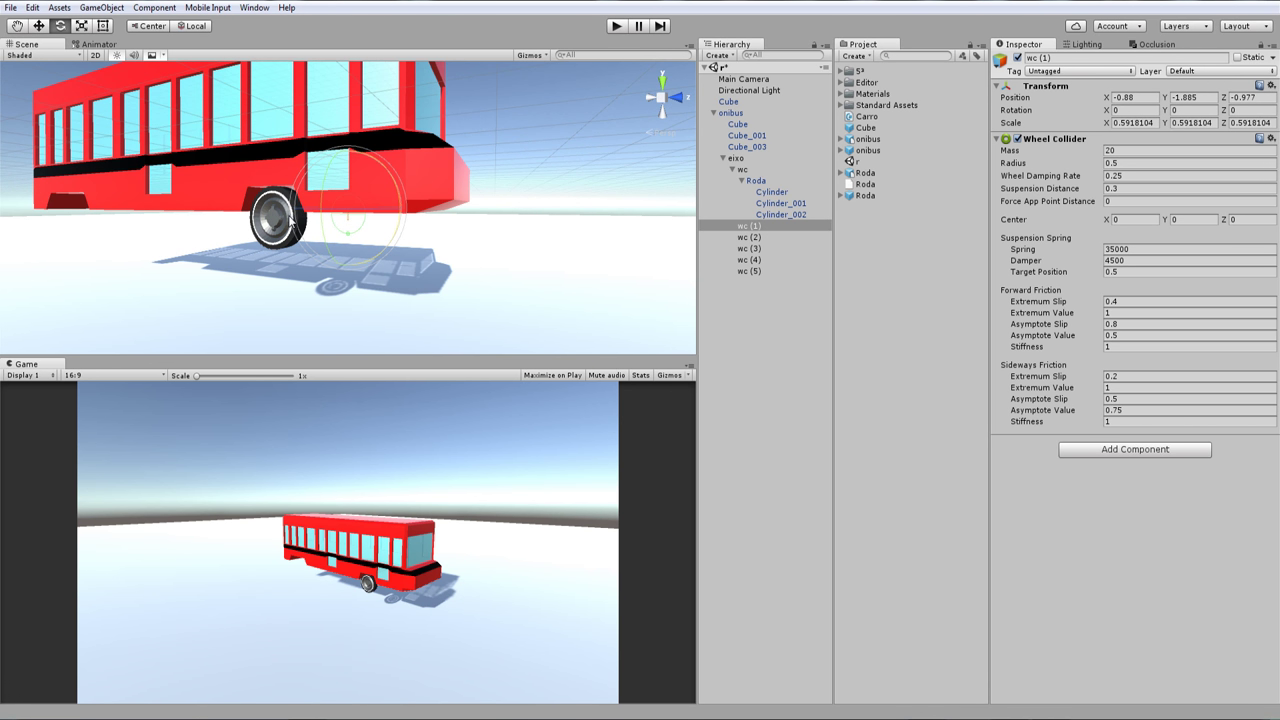
{"action": "left_click", "coordinate": [696, 272]}
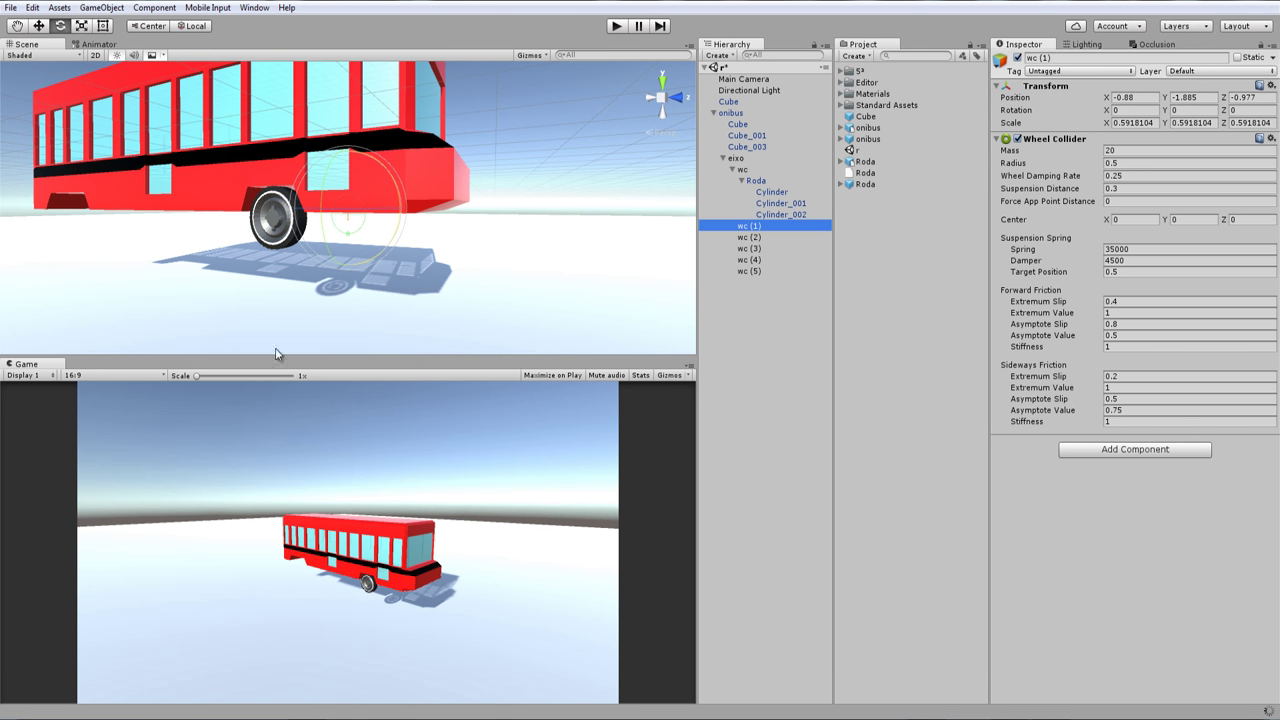
{"action": "scroll", "coordinate": [290, 279], "scroll_direction": "up", "scroll_amount": 1}
{"action": "scroll", "coordinate": [290, 279], "scroll_direction": "up", "scroll_amount": 1}
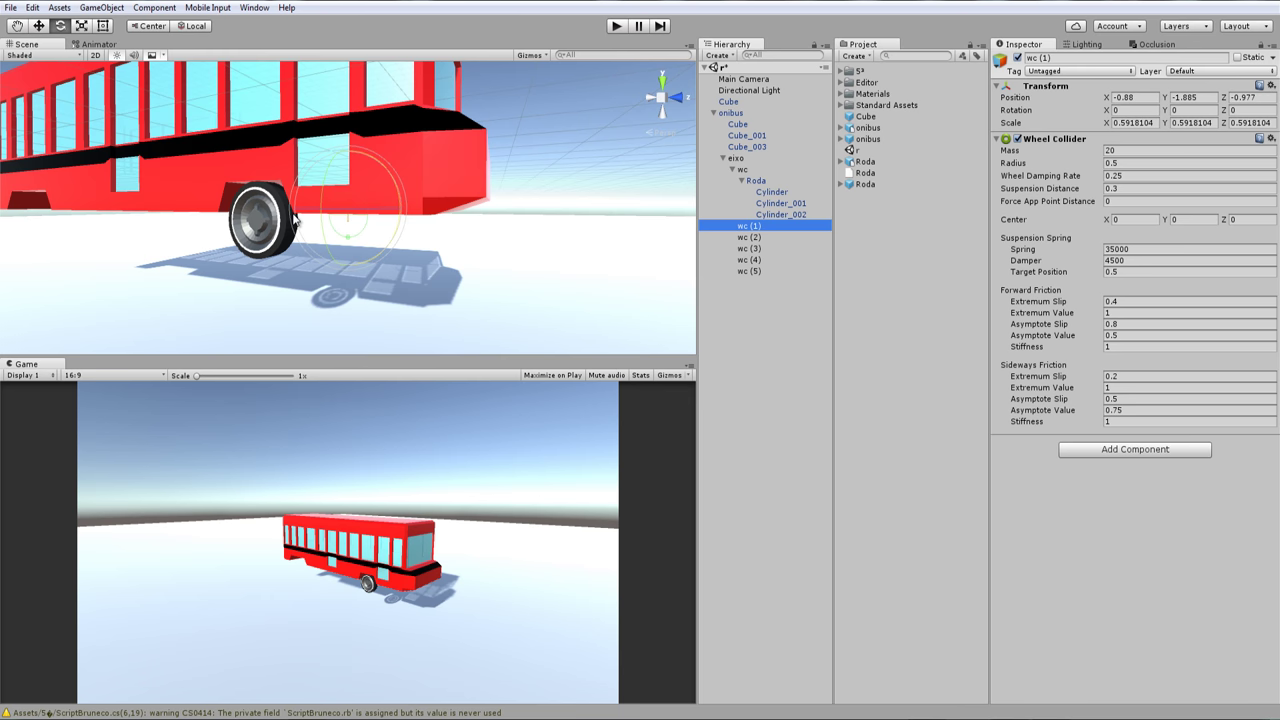
Create a C# script named Carro and attach it to the onibus bus object
{"action": "right_click", "coordinate": [864, 232]}
{"action": "mouse_move", "coordinate": [892, 246]}
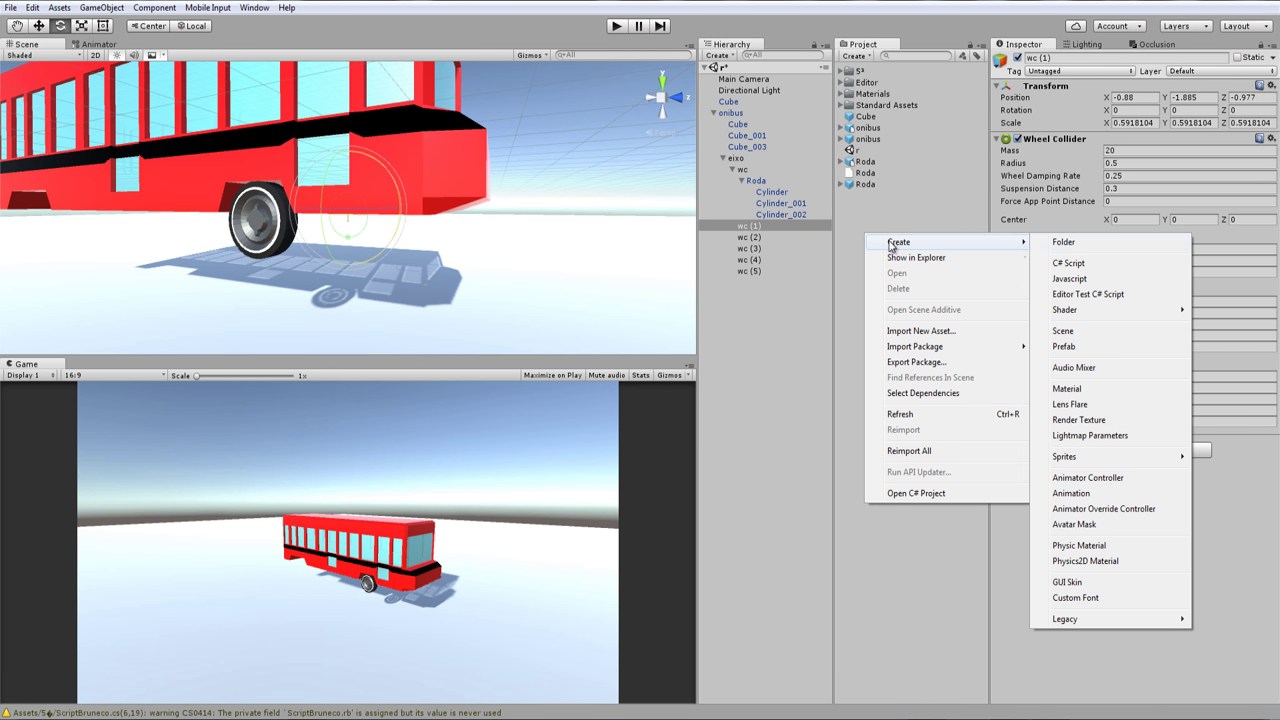
{"action": "left_click", "coordinate": [1095, 261]}
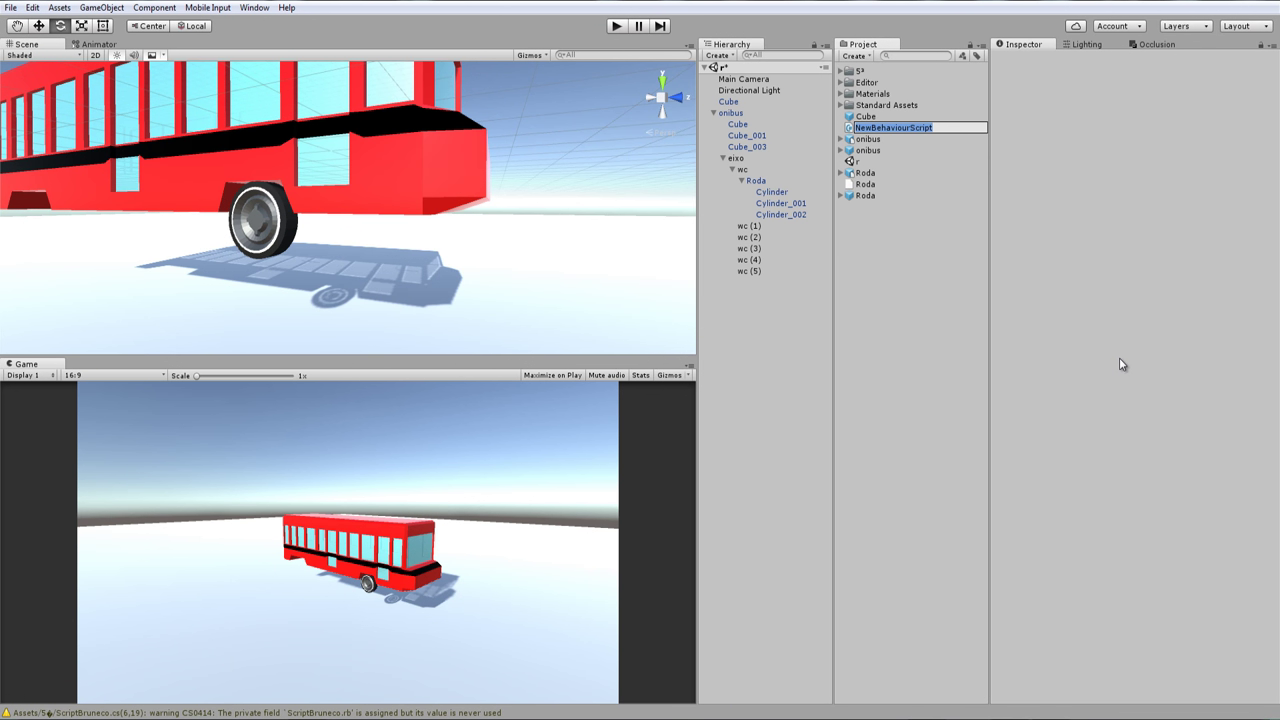
{"action": "type", "text": "Carro"}
{"action": "key", "text": "Return"}
{"action": "left_click_drag", "start_coordinate": [858, 117], "coordinate": [743, 118]}
{"action": "left_click_drag", "start_coordinate": [856, 118], "coordinate": [812, 275]}
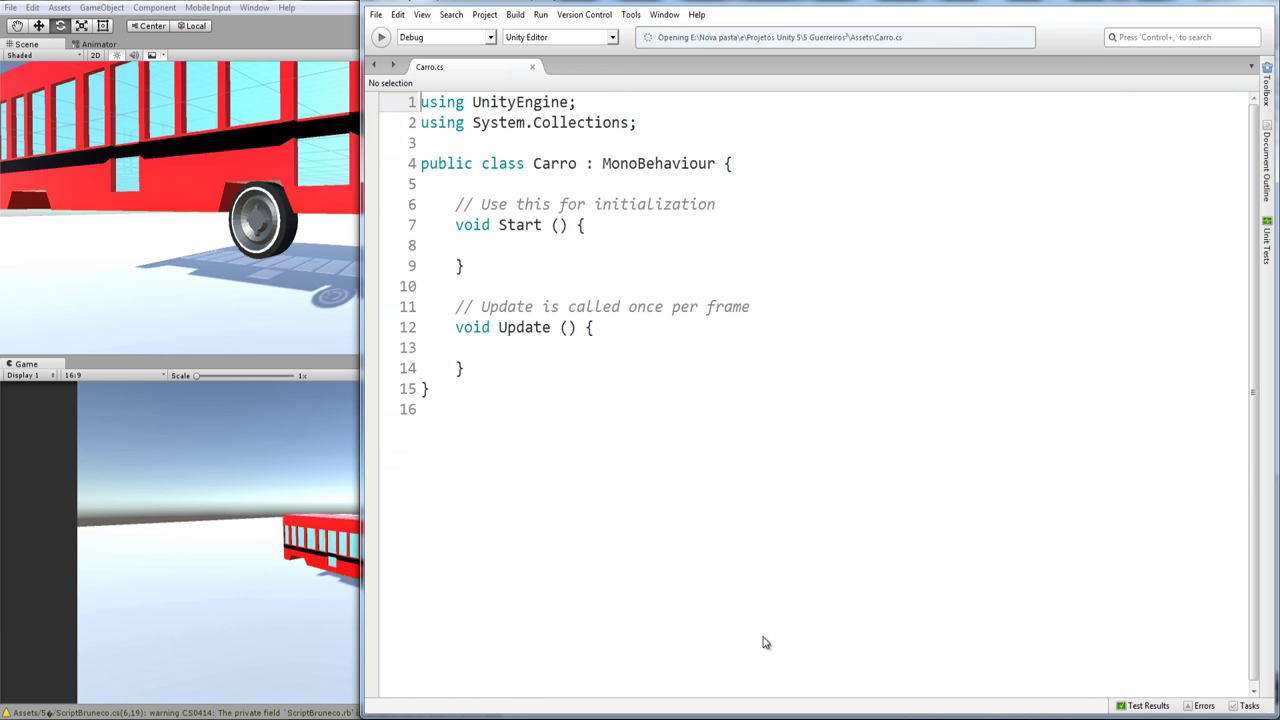
Maximize the MonoDevelop window for Carro.cs and place the cursor on blank line 5
{"action": "left_click", "coordinate": [1245, 3]}
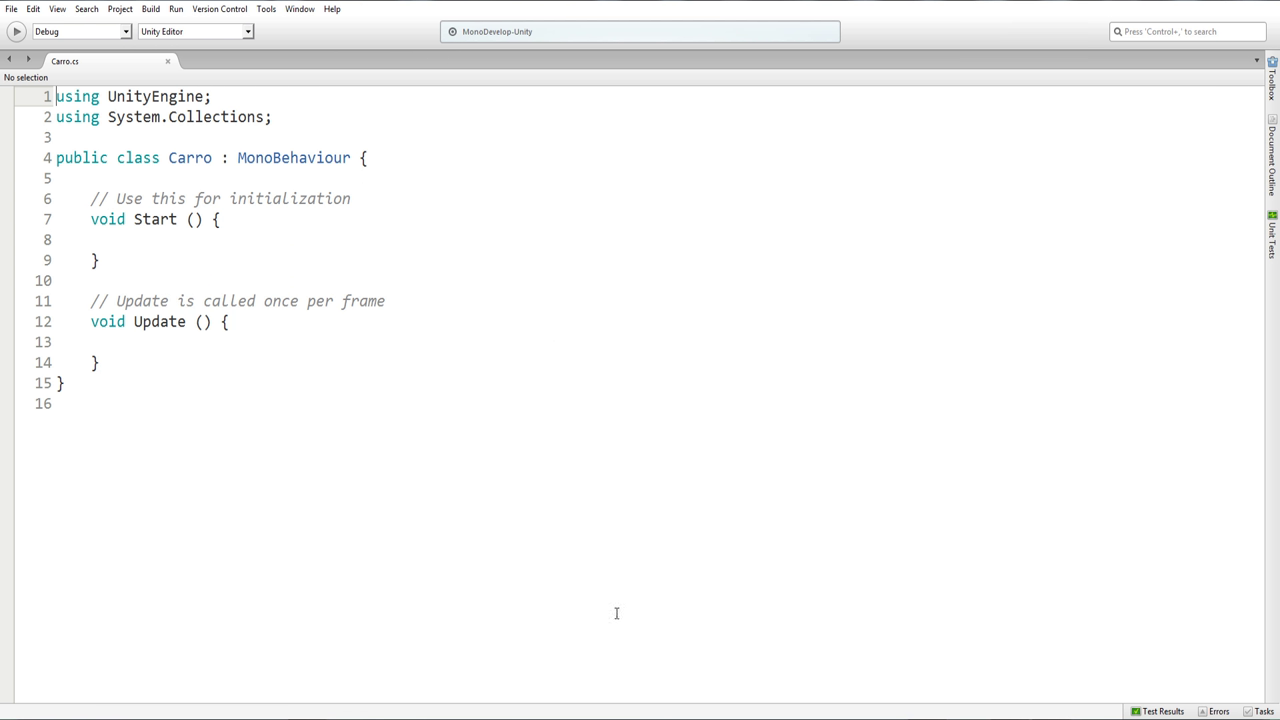
{"action": "key", "text": "alt+Tab"}
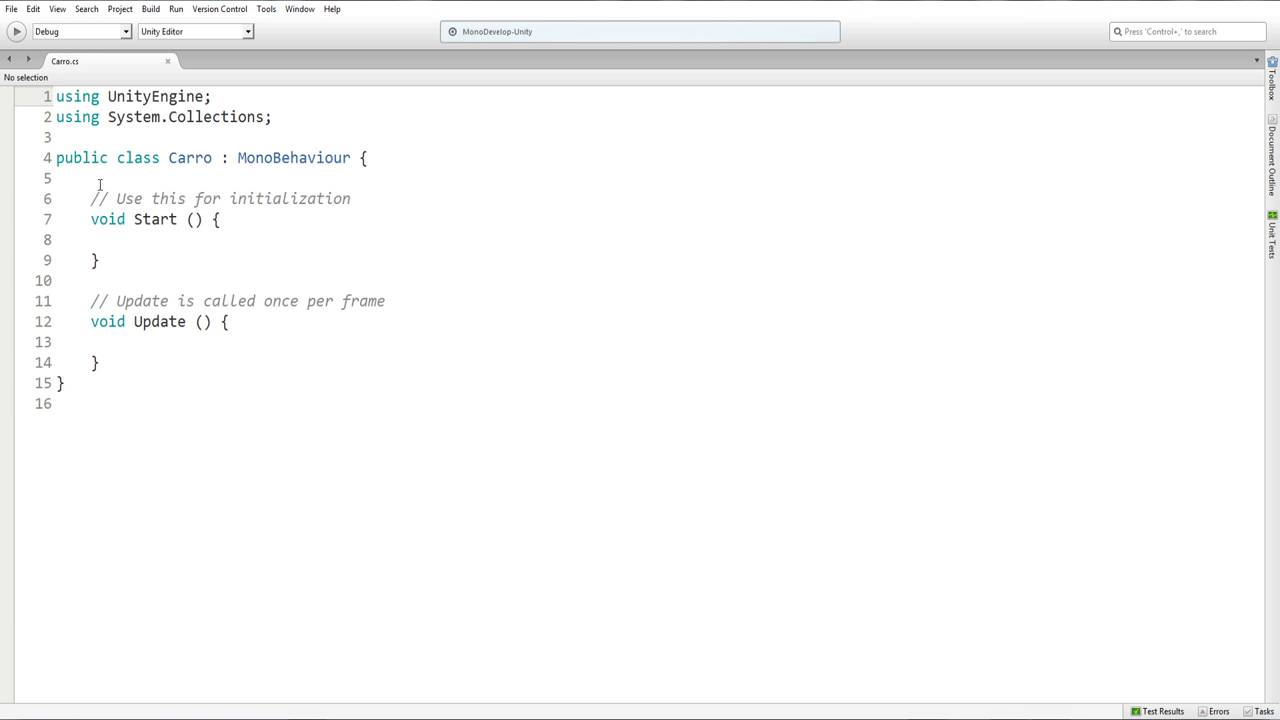
{"action": "left_click", "coordinate": [100, 181]}
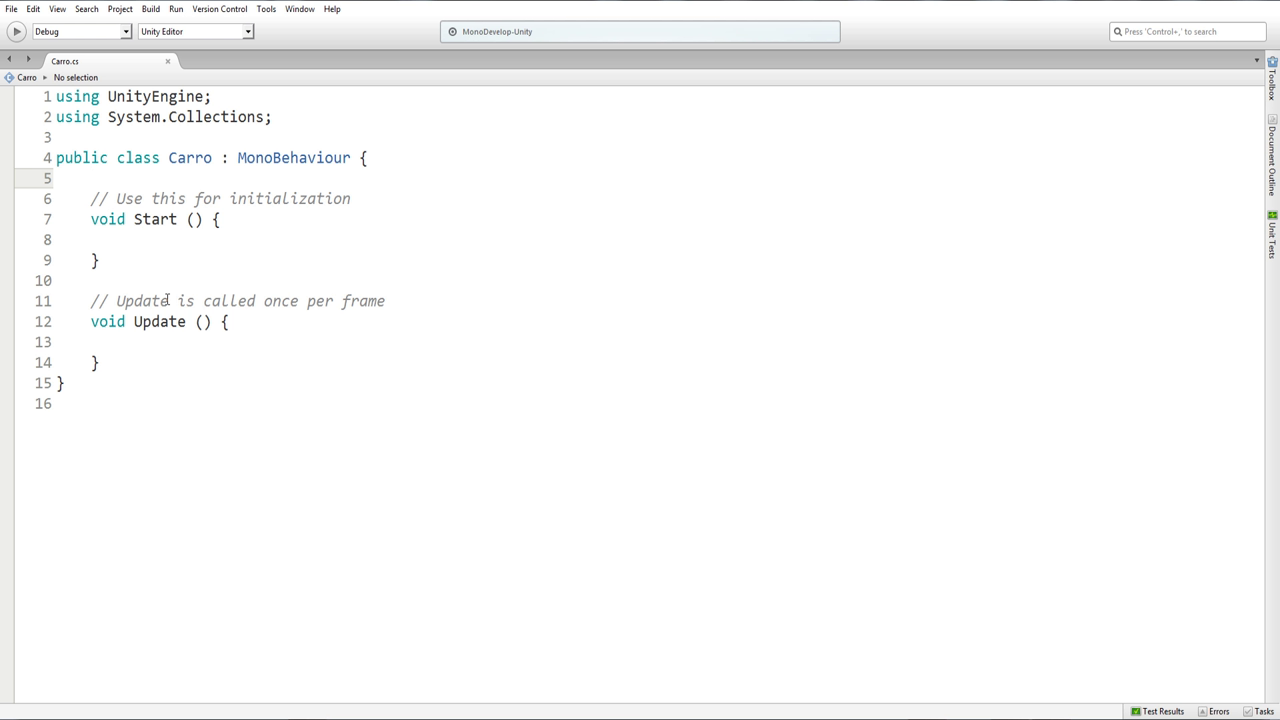
Declare 'public WheelCollider[] wcs;' on line 5
{"action": "type", "text": "pu"}
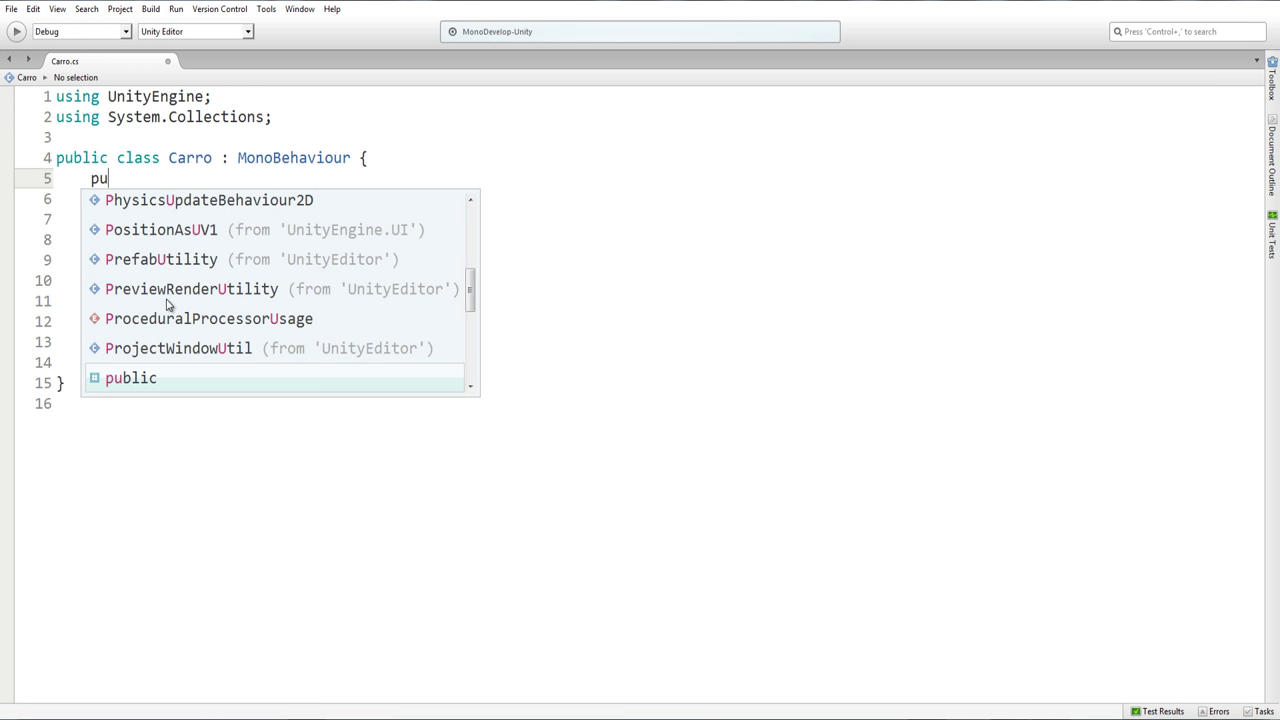
{"action": "type", "text": "blic "}
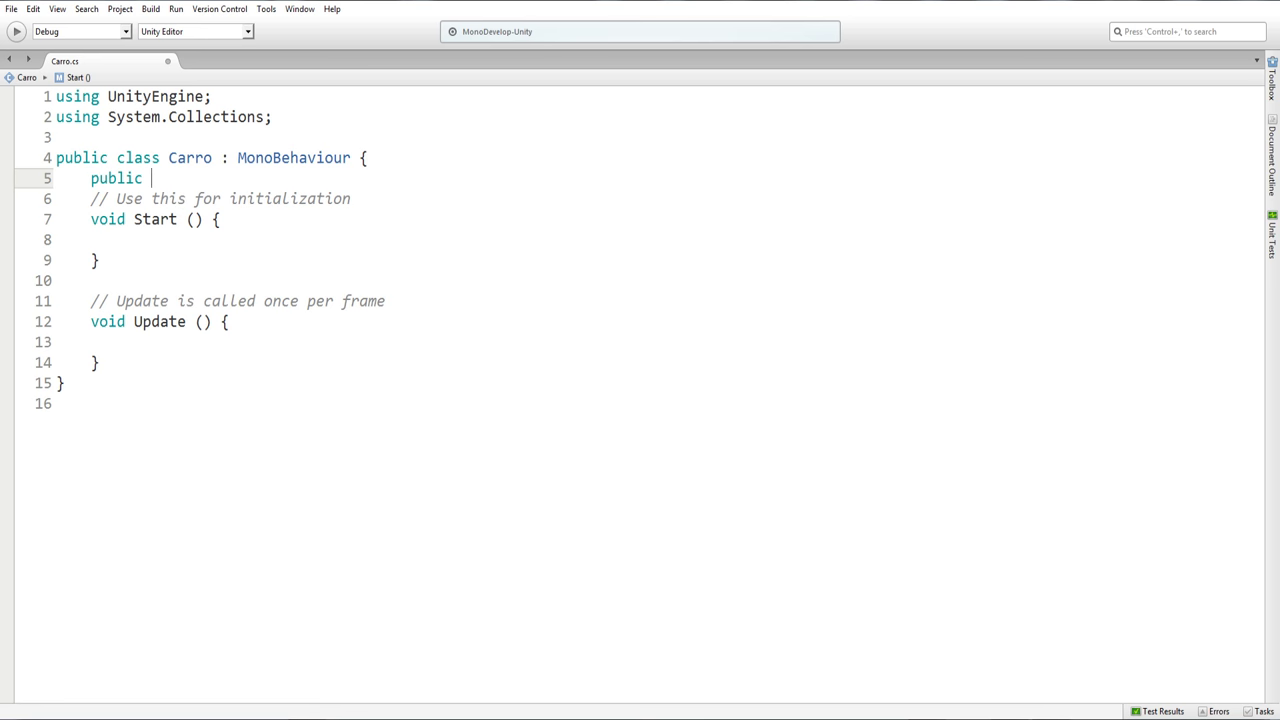
{"action": "type", "text": "Wh"}
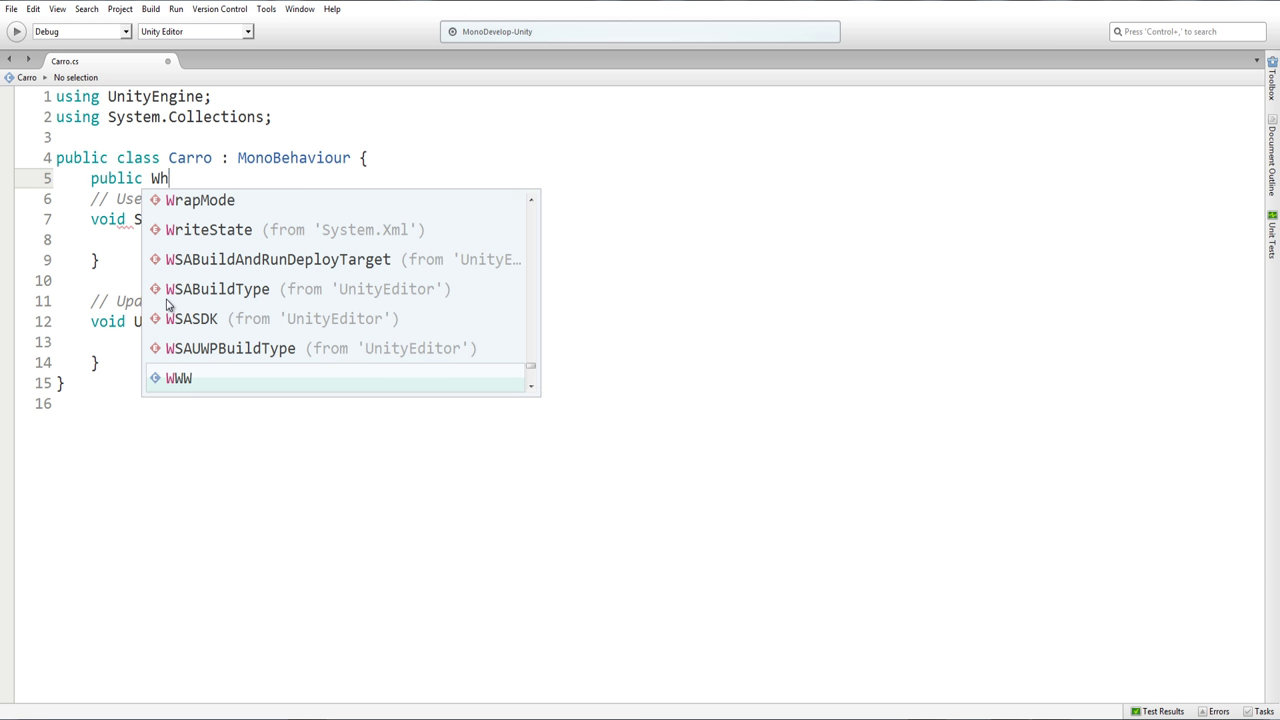
{"action": "type", "text": "e"}
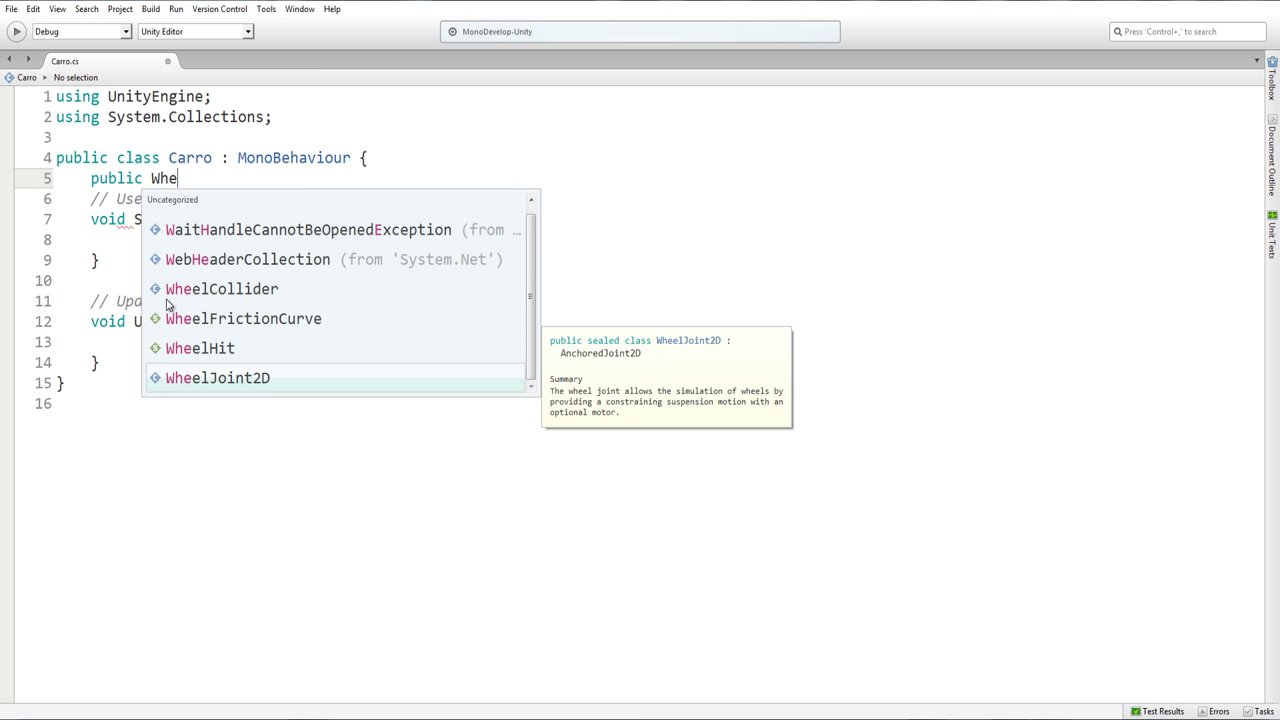
{"action": "left_click", "coordinate": [167, 299]}
{"action": "key", "text": "Return"}
{"action": "type", "text": "["}
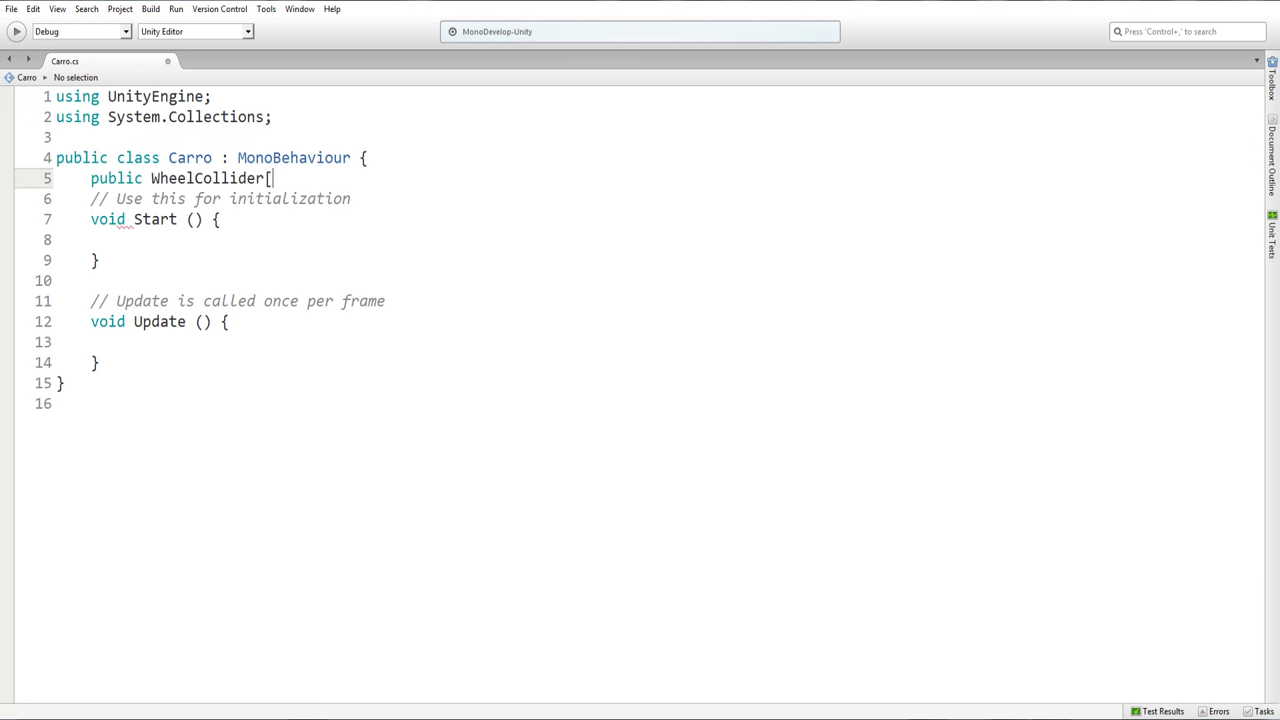
{"action": "type", "text": "]"}
{"action": "type", "text": " wcs"}
{"action": "type", "text": ";"}
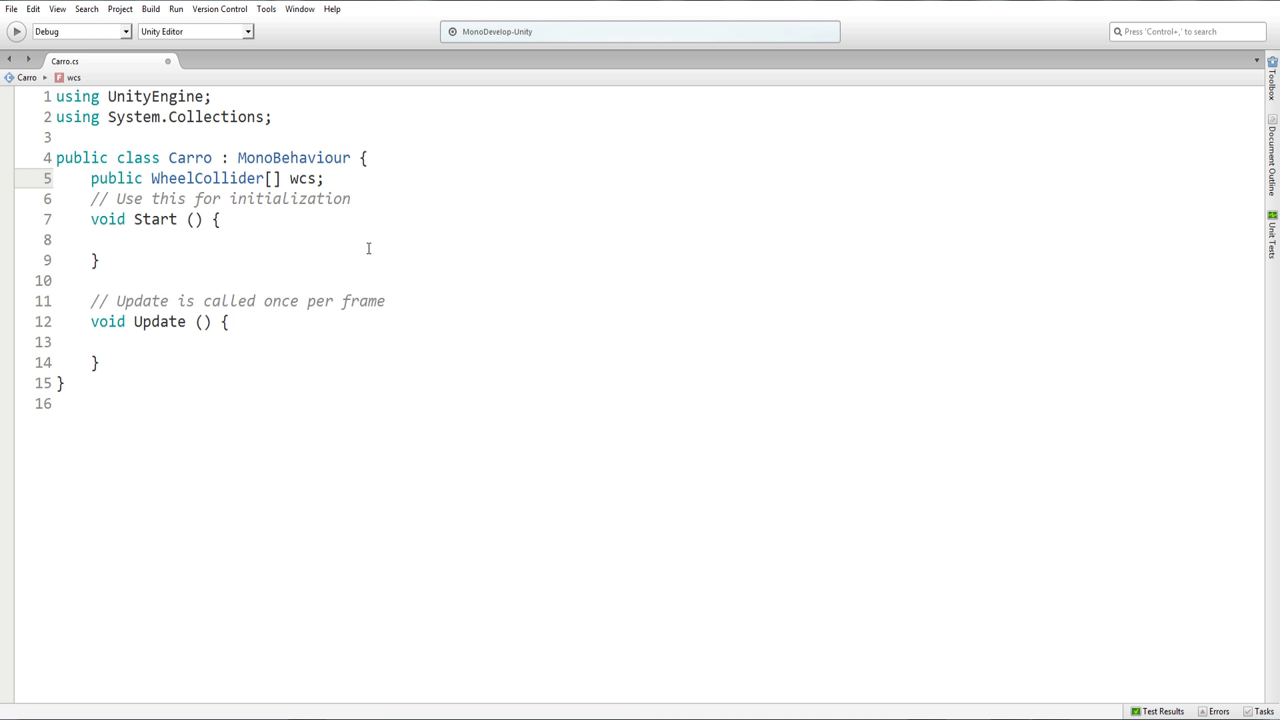
Duplicate the declaration onto line 6 and change it to 'public Transform[] rodas;'
{"action": "left_click_drag", "start_coordinate": [329, 178], "coordinate": [86, 176]}
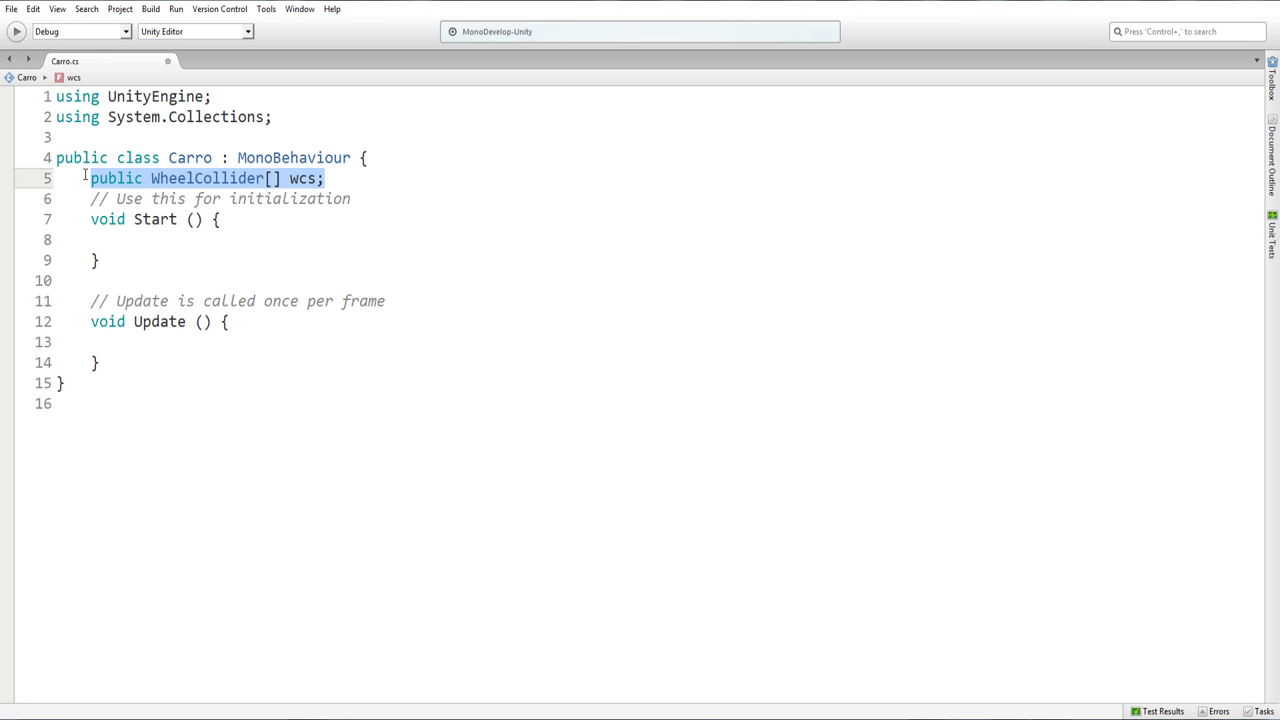
{"action": "key", "text": "ctrl+c"}
{"action": "key", "text": "End"}
{"action": "key", "text": "Return"}
{"action": "key", "text": "ctrl+v"}
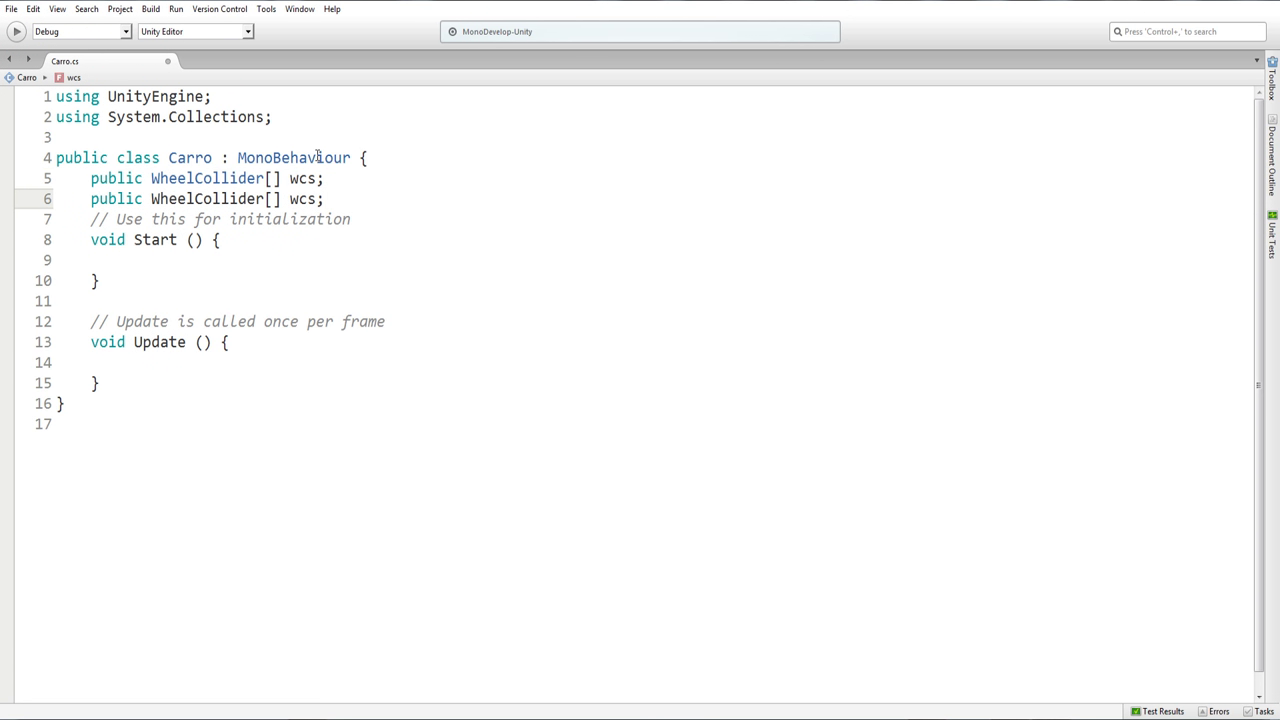
{"action": "double_click", "coordinate": [248, 198]}
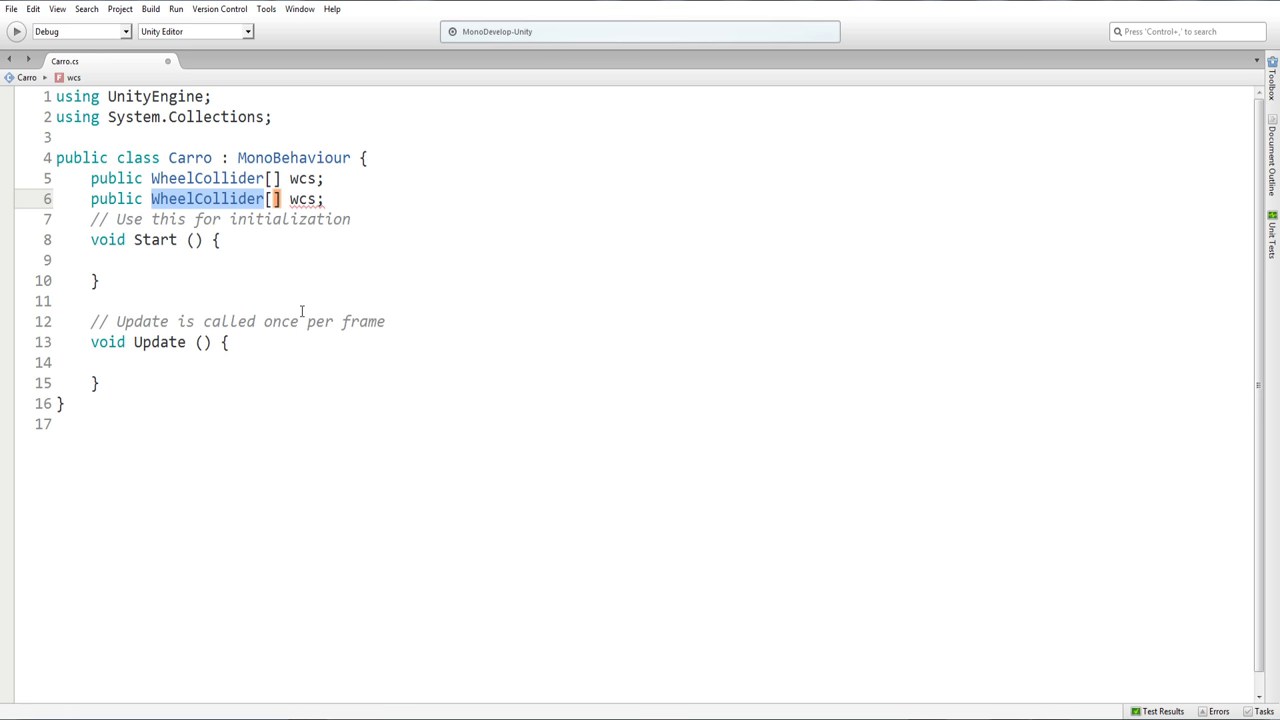
{"action": "type", "text": "Trans"}
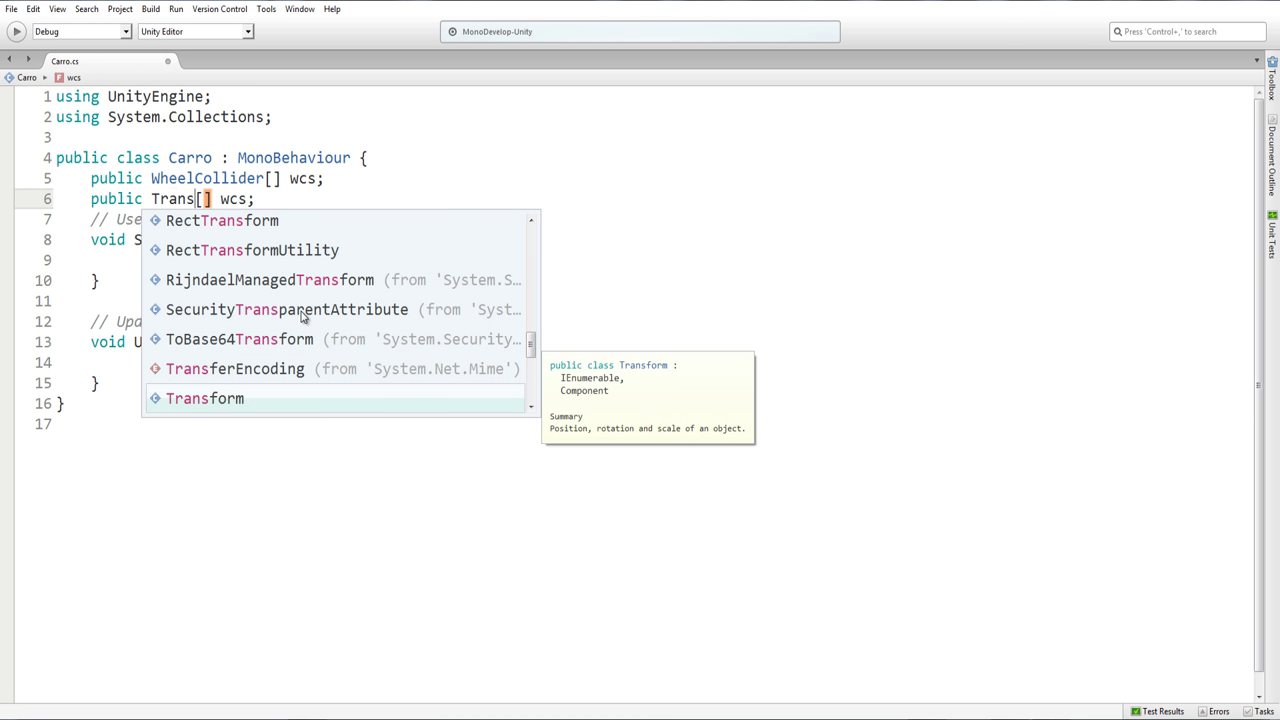
{"action": "type", "text": "form"}
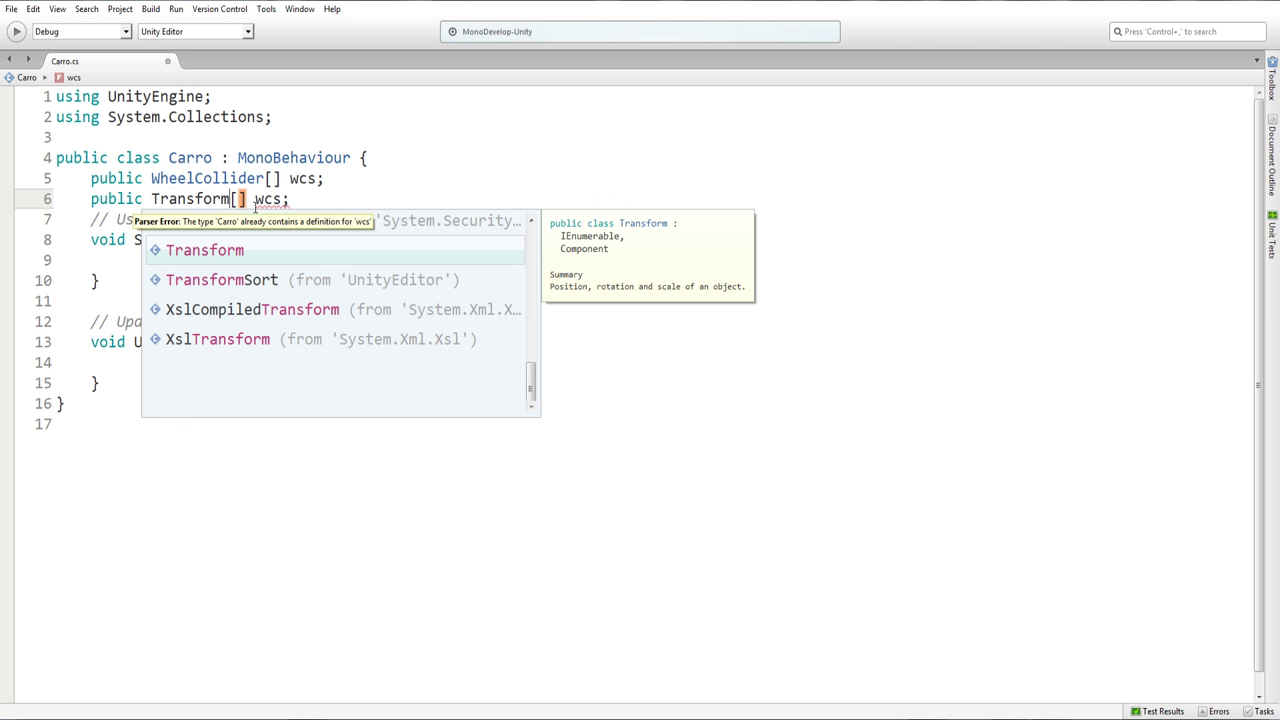
{"action": "left_click", "coordinate": [255, 199]}
{"action": "double_click", "coordinate": [255, 199]}
{"action": "type", "text": "rodas"}
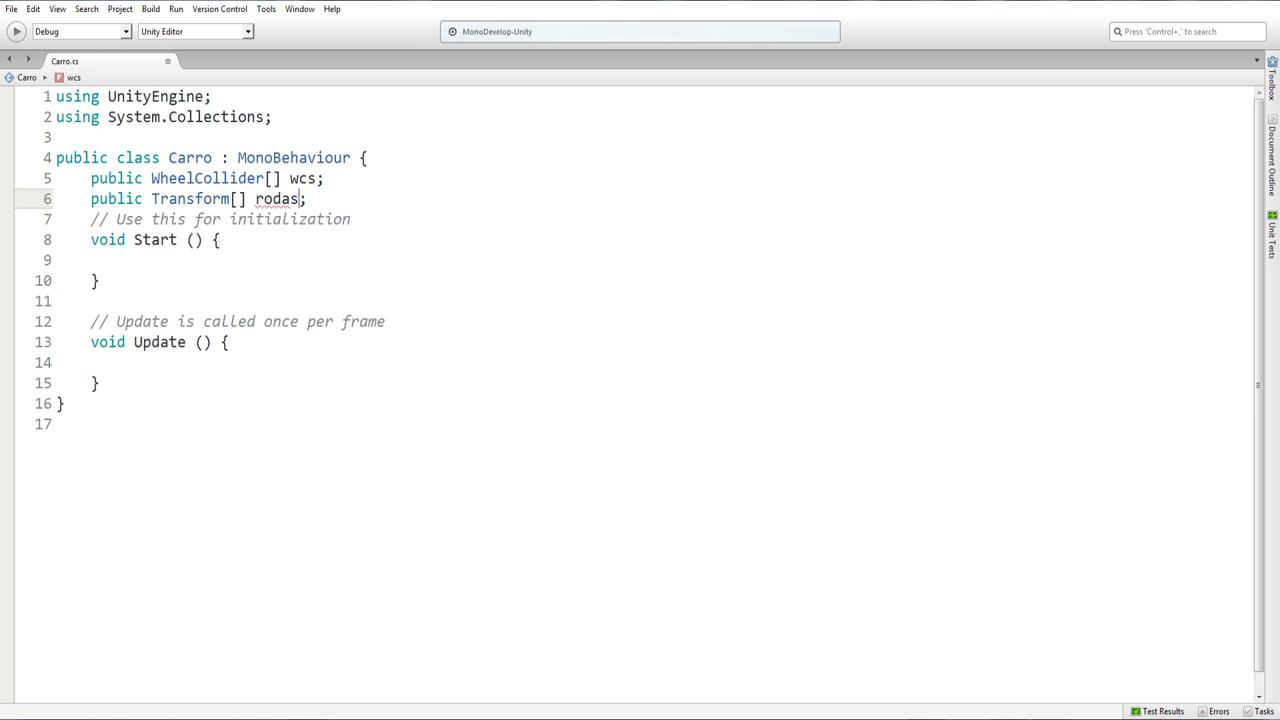
{"action": "left_click", "coordinate": [302, 180]}
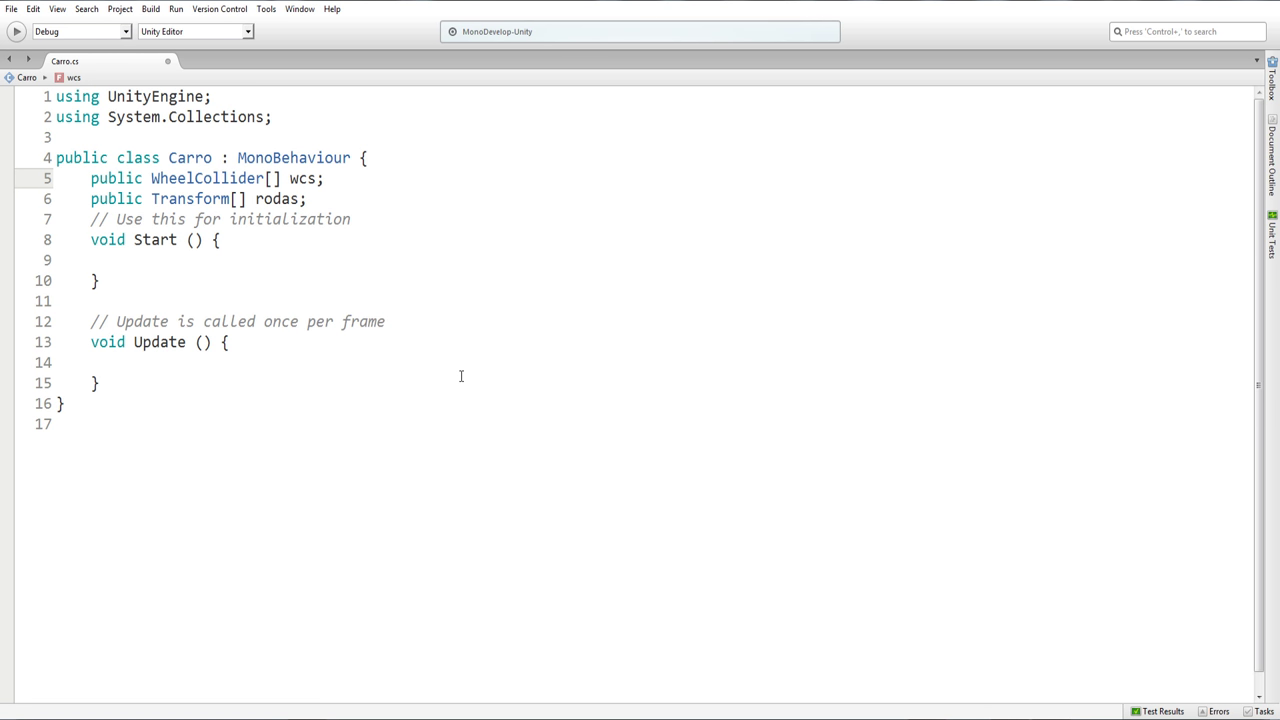
Add an empty 'void updateRodas()' method with braces after Start
{"action": "left_click", "coordinate": [250, 343]}
{"action": "left_click", "coordinate": [96, 292]}
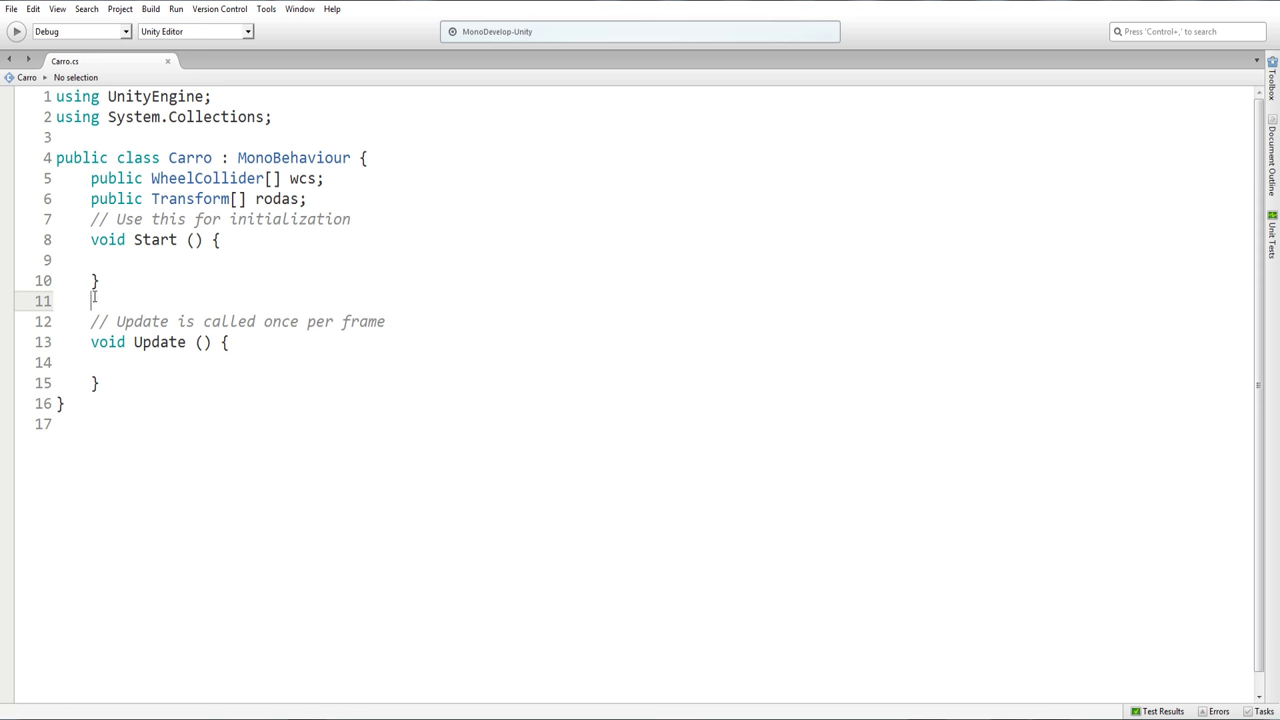
{"action": "key", "text": "Return"}
{"action": "key", "text": "Return"}
{"action": "type", "text": "void "}
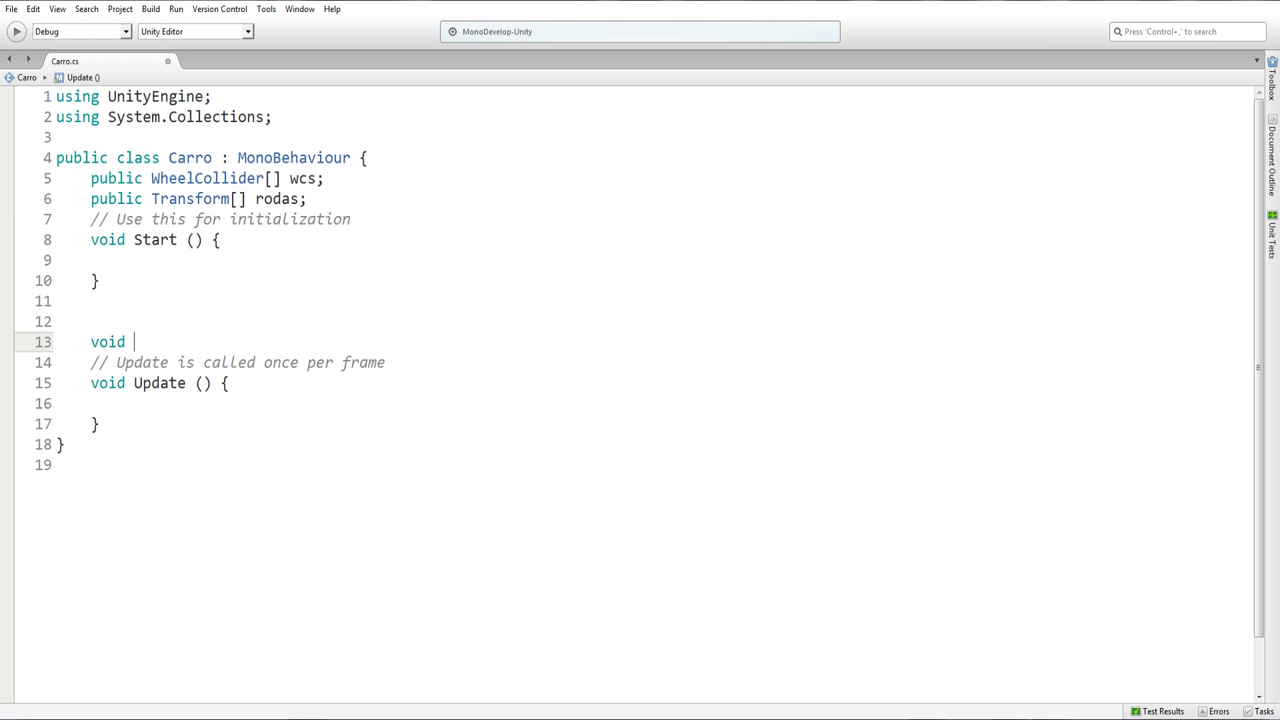
{"action": "type", "text": "upda"}
{"action": "type", "text": "teRodas"}
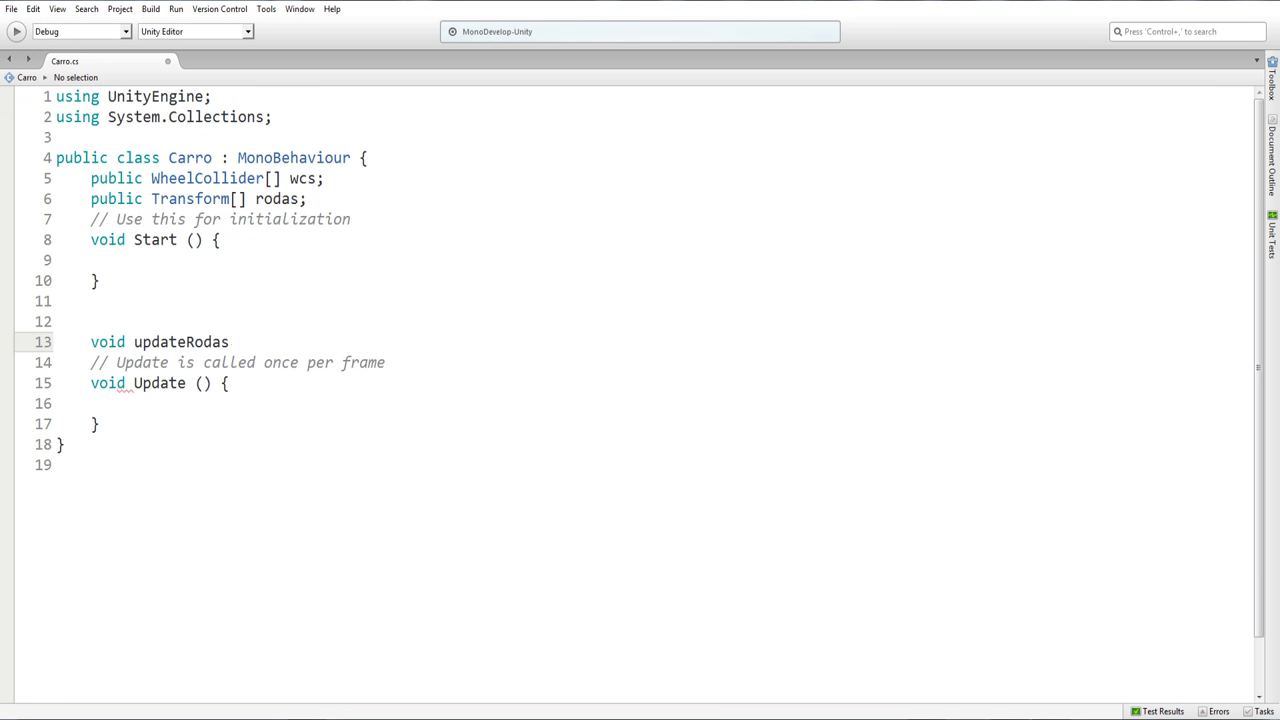
{"action": "type", "text": "()"}
{"action": "key", "text": "Return"}
{"action": "type", "text": "{"}
{"action": "key", "text": "Return"}
{"action": "key", "text": "Return"}
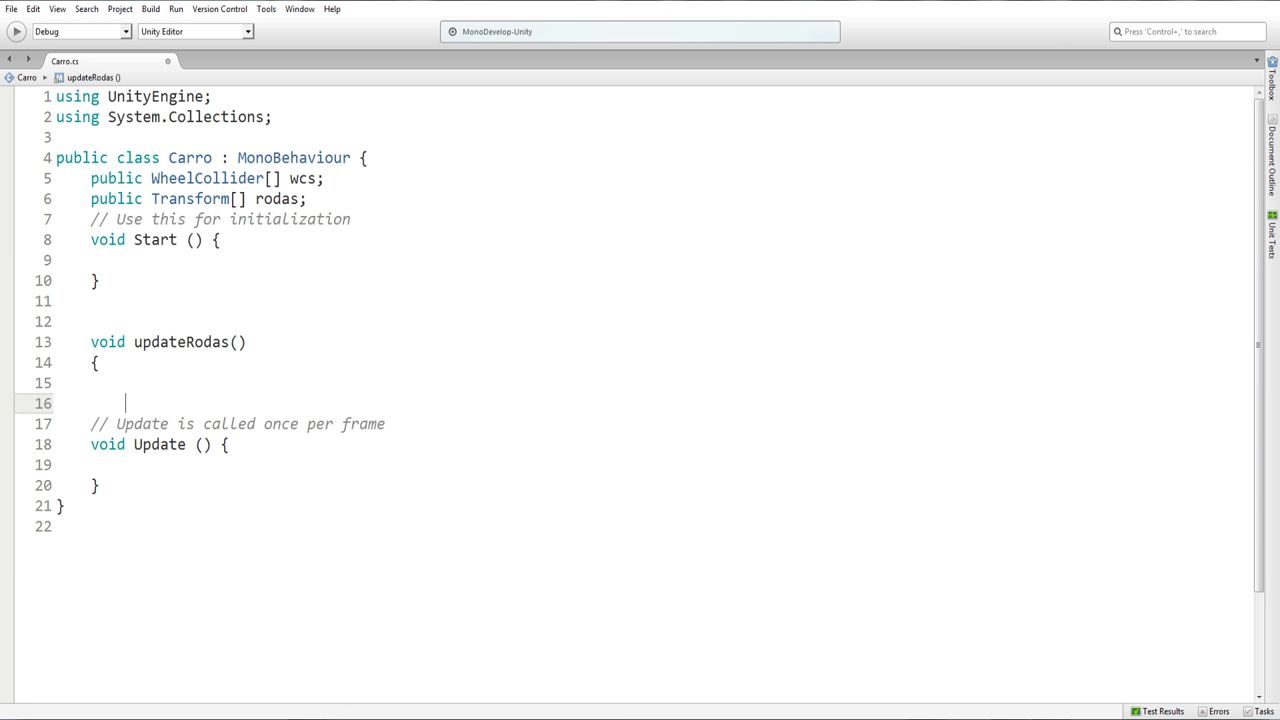
{"action": "type", "text": "}"}
Inside updateRodas, begin the call 'wcs[0].wo' to reach GetWorldPose
{"action": "double_click", "coordinate": [291, 179]}
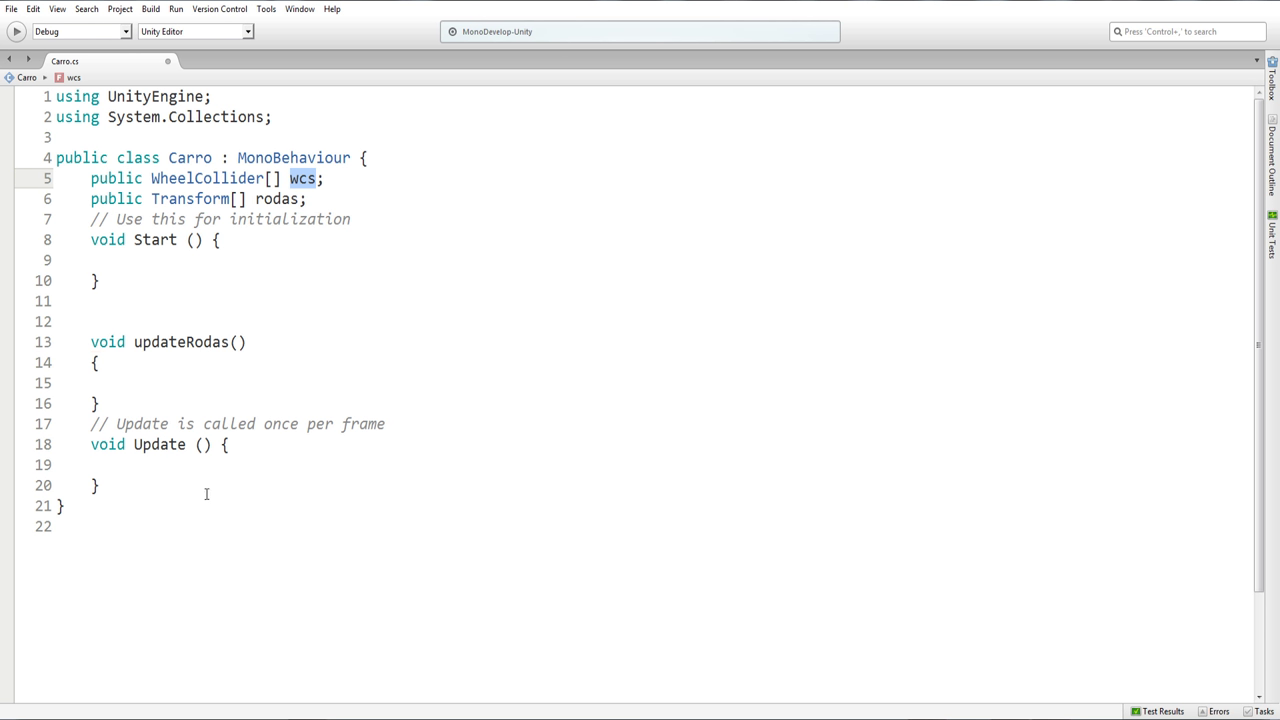
{"action": "left_click", "coordinate": [127, 385]}
{"action": "type", "text": "wcs"}
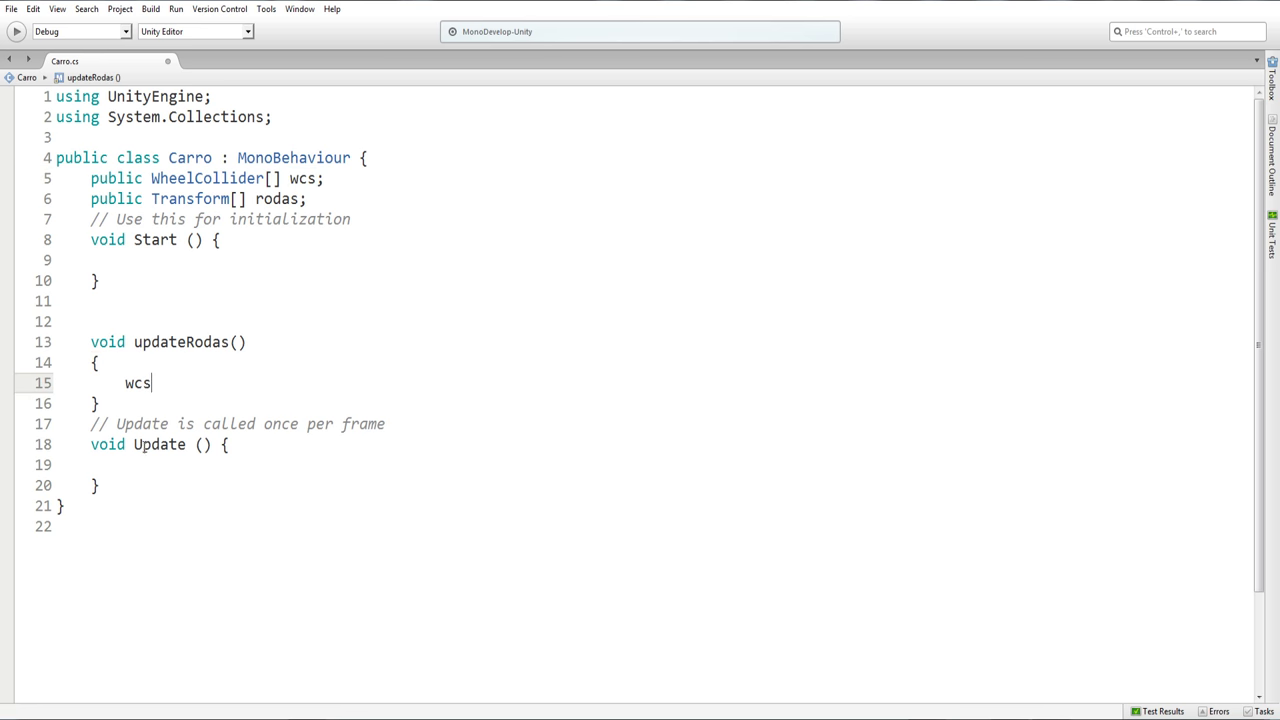
{"action": "type", "text": "[0]"}
{"action": "type", "text": ";"}
{"action": "key", "text": "BackSpace"}
{"action": "type", "text": "."}
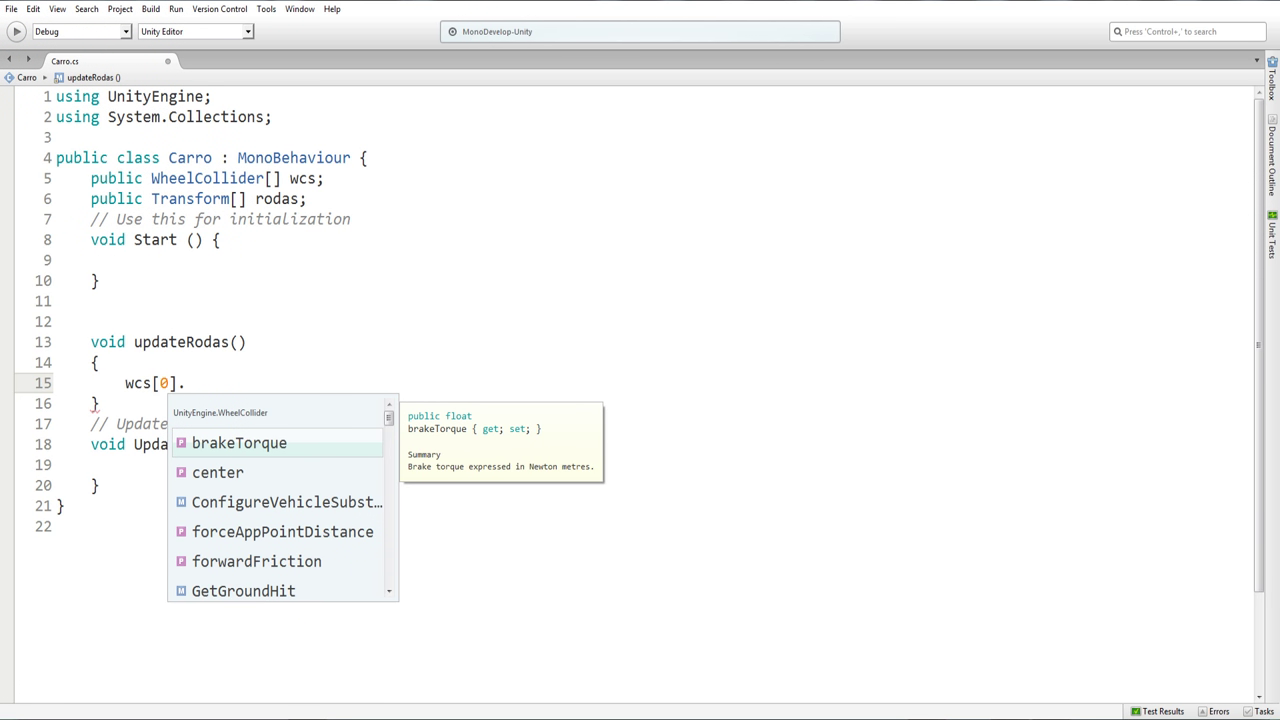
{"action": "type", "text": "wo"}
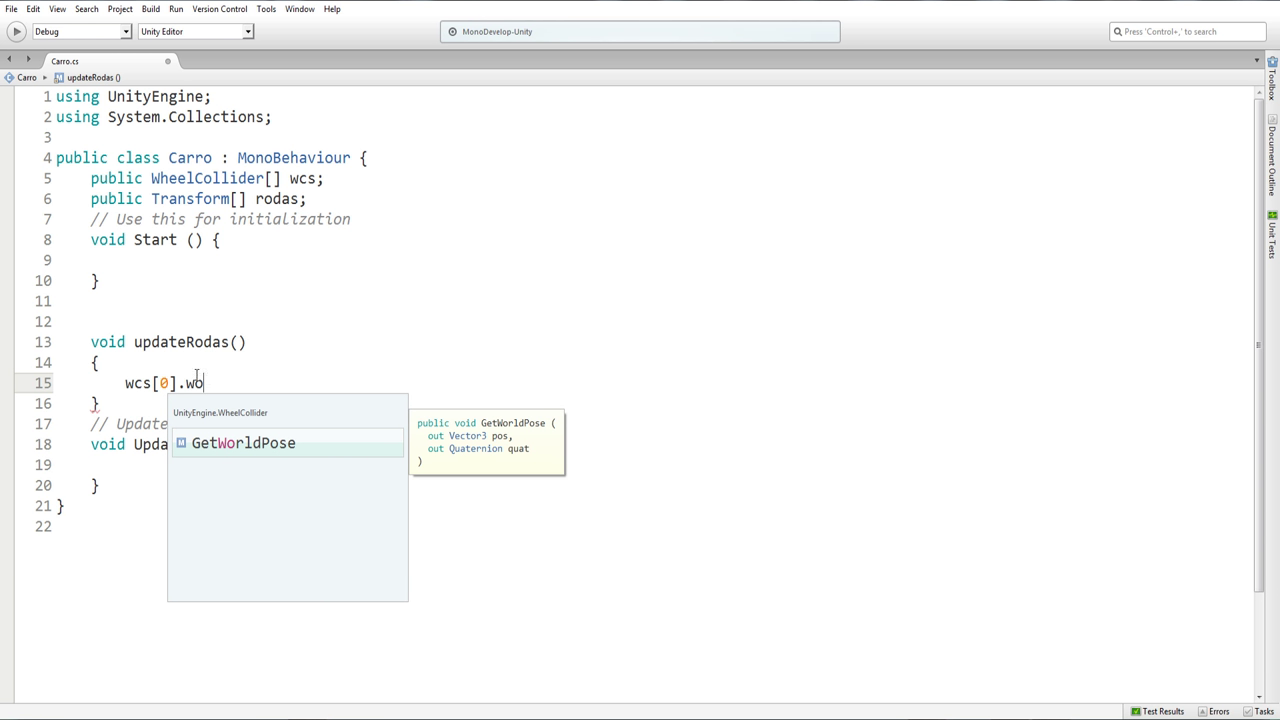
Replace the unfinished wcs[0].wo call with a Vector3 pos declaration
{"action": "key", "text": "shift+Home"}
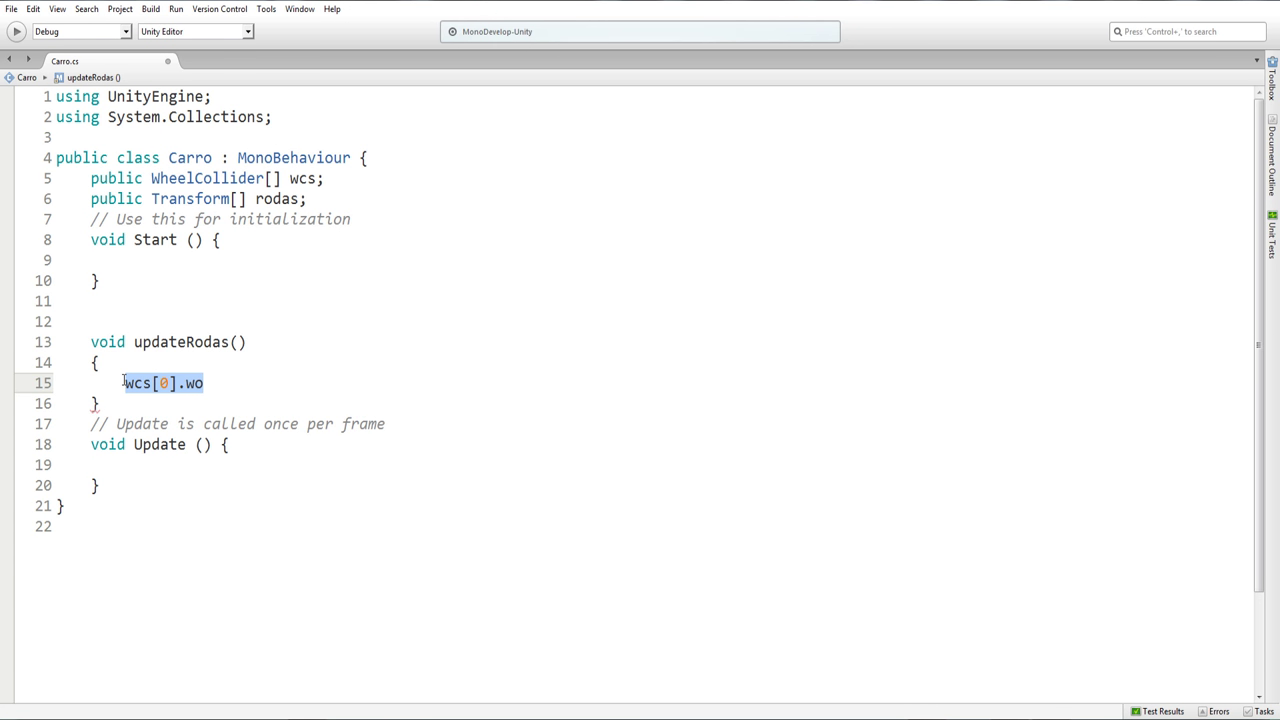
{"action": "key", "text": "BackSpace"}
{"action": "type", "text": "vectr"}
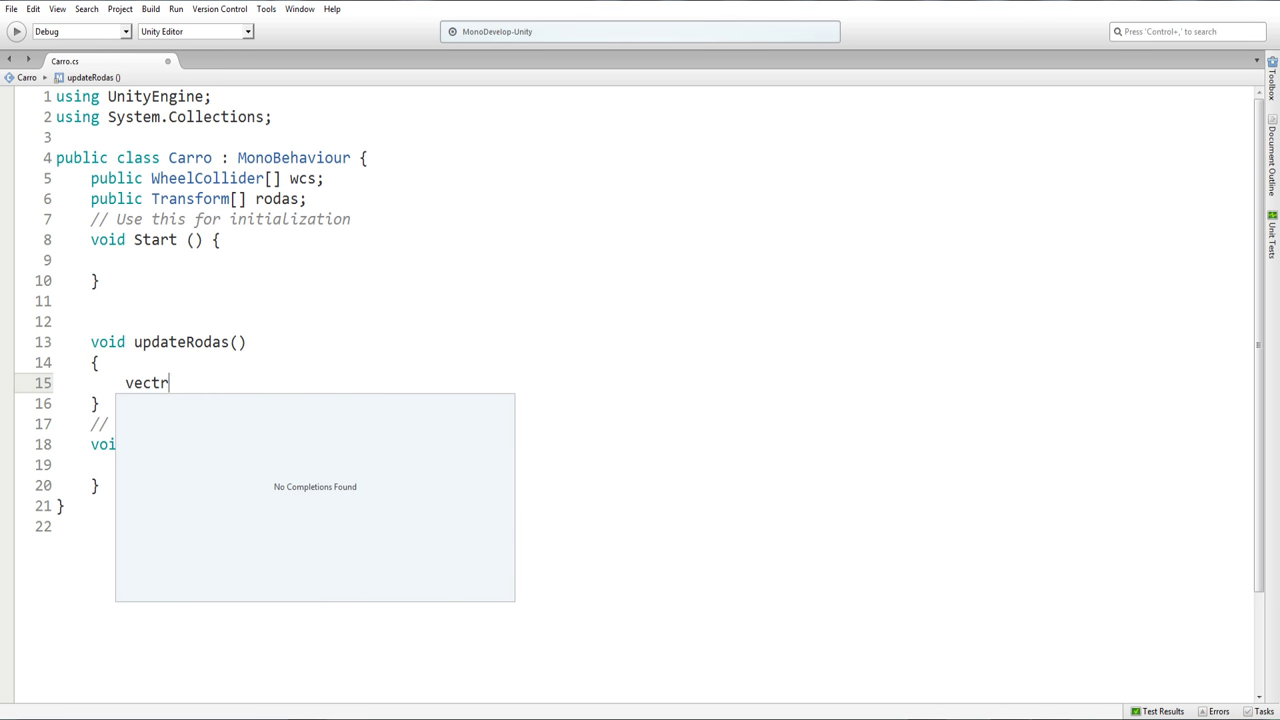
{"action": "type", "text": "or"}
{"action": "key", "text": "BackSpace"}
{"action": "key", "text": "BackSpace"}
{"action": "key", "text": "BackSpace"}
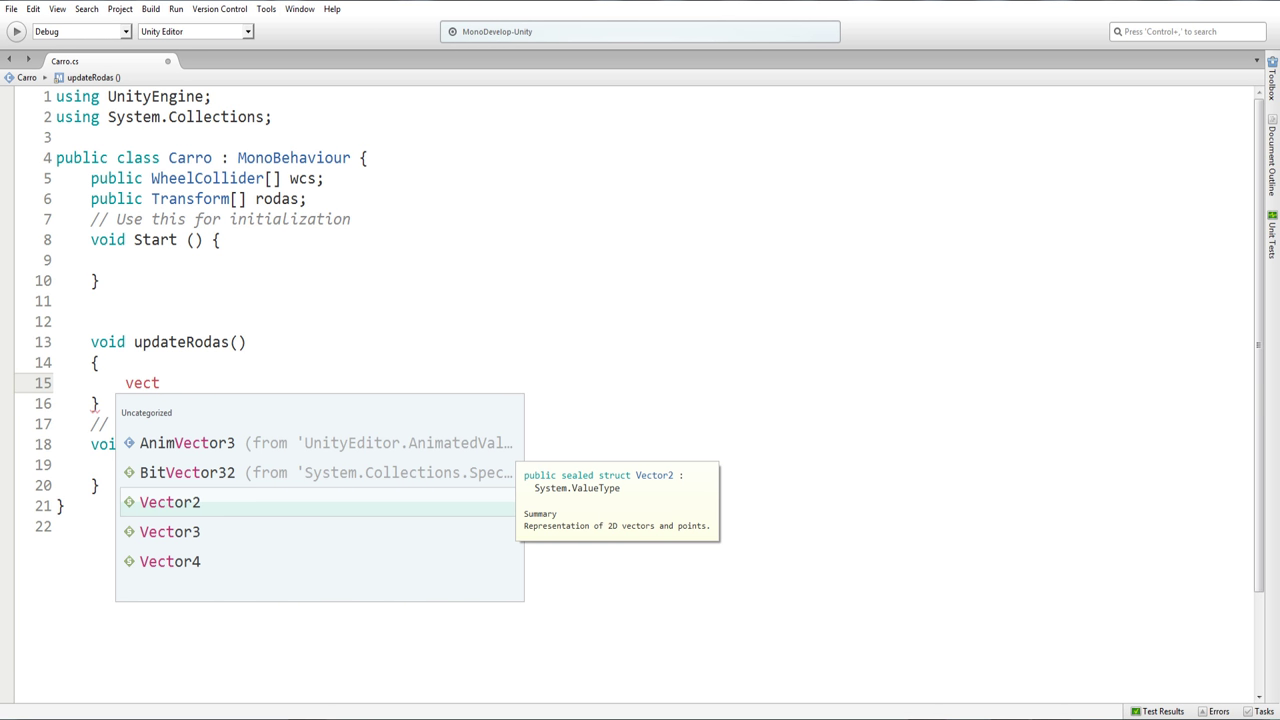
{"action": "key", "text": "Down"}
{"action": "key", "text": "Return"}
{"action": "type", "text": "pos"}
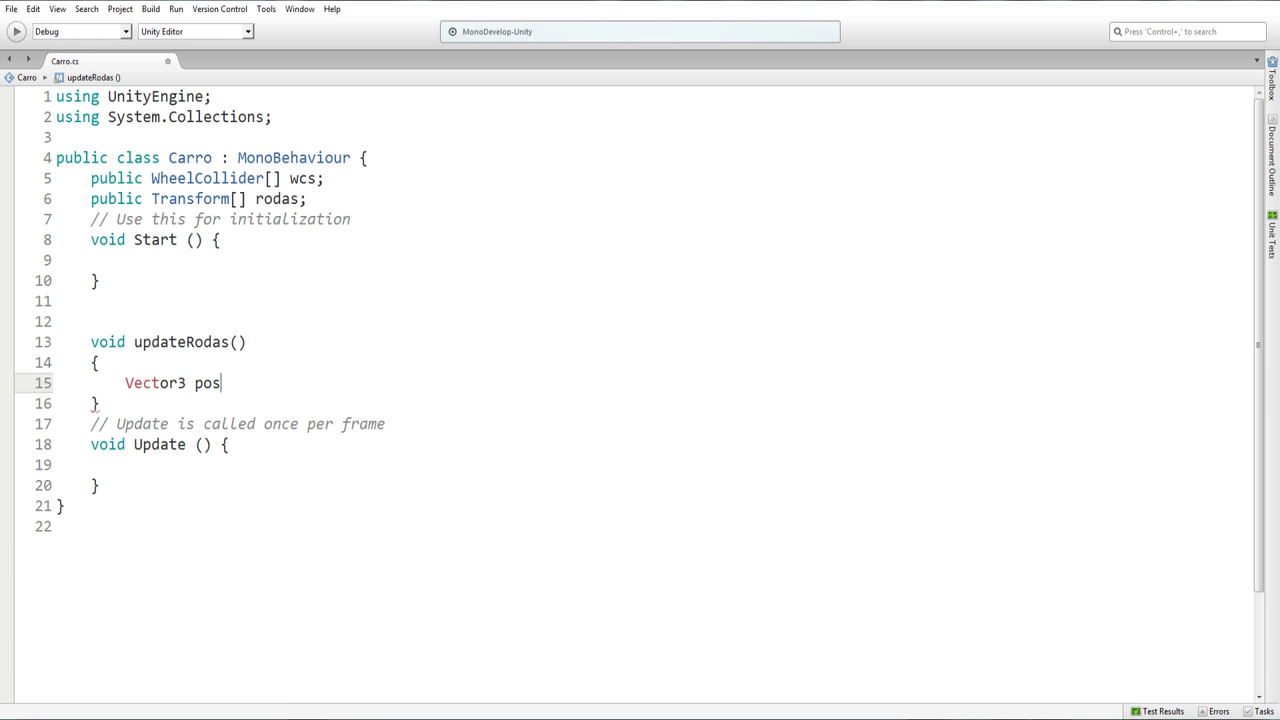
{"action": "type", "text": ";"}
{"action": "key", "text": "Return"}
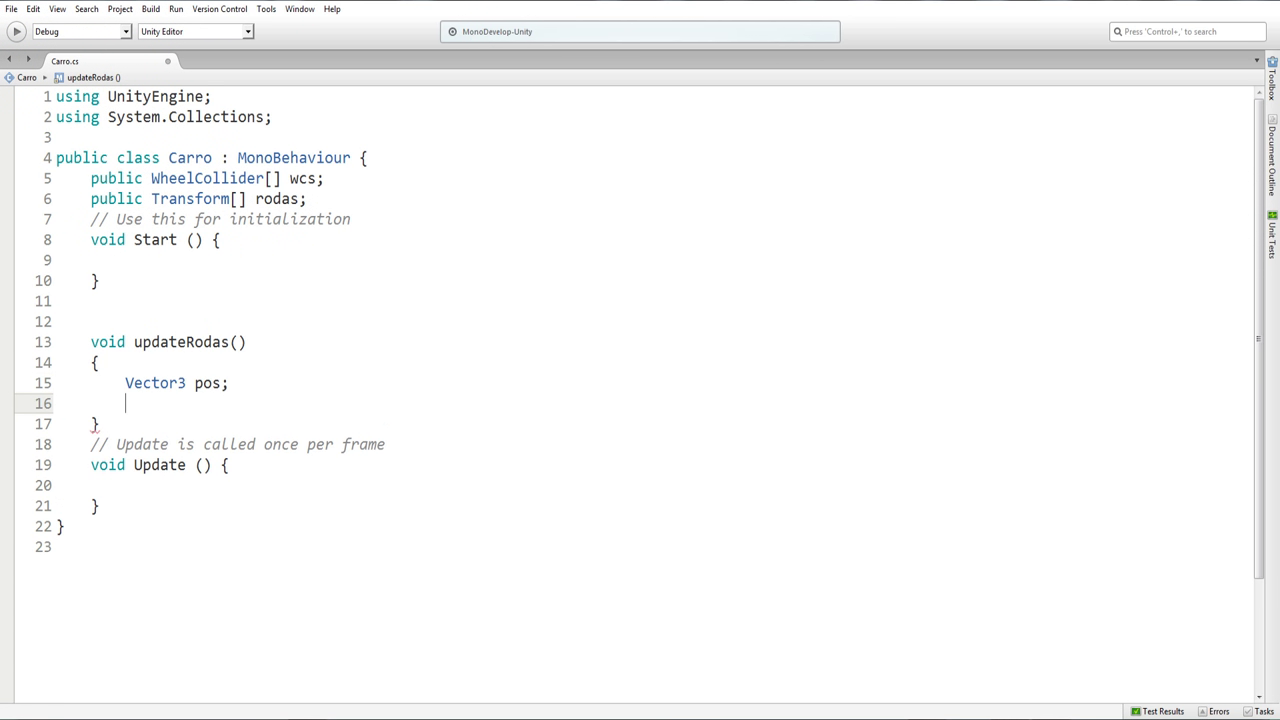
Declare Quaternion rot below it, leaving a blank line before the loop
{"action": "type", "text": "Quater"}
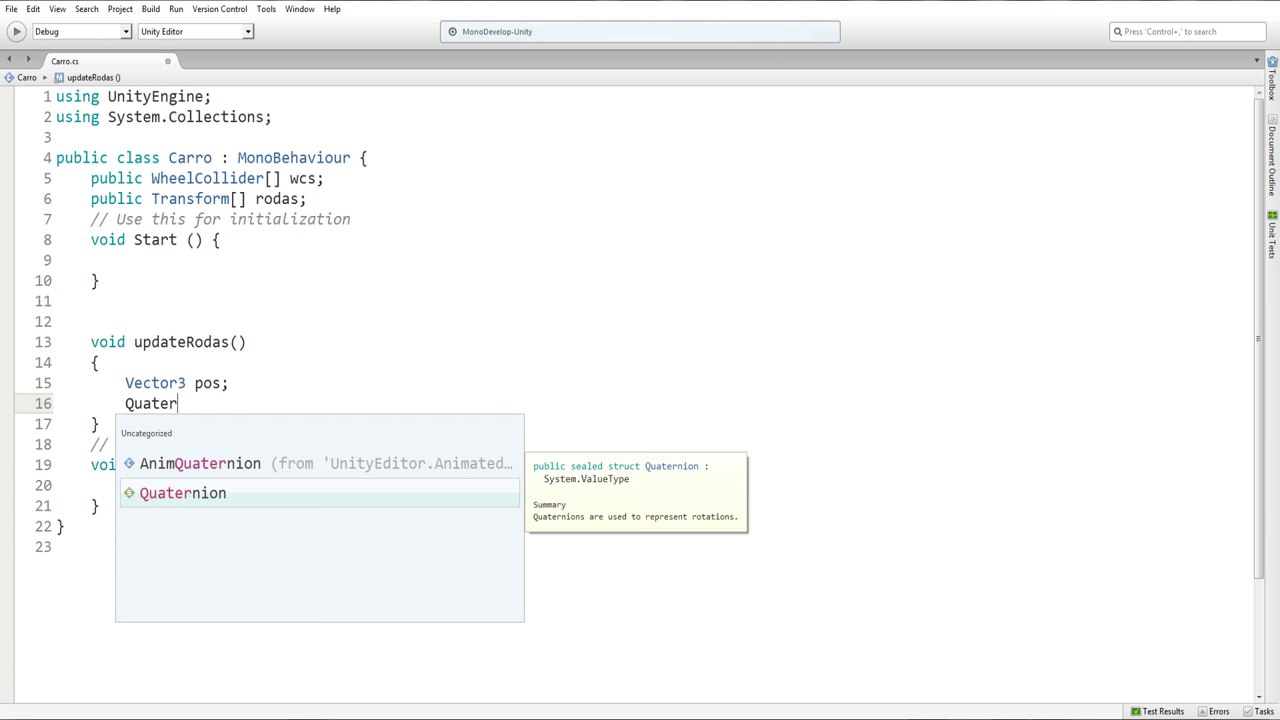
{"action": "key", "text": "Return"}
{"action": "type", "text": "rot;"}
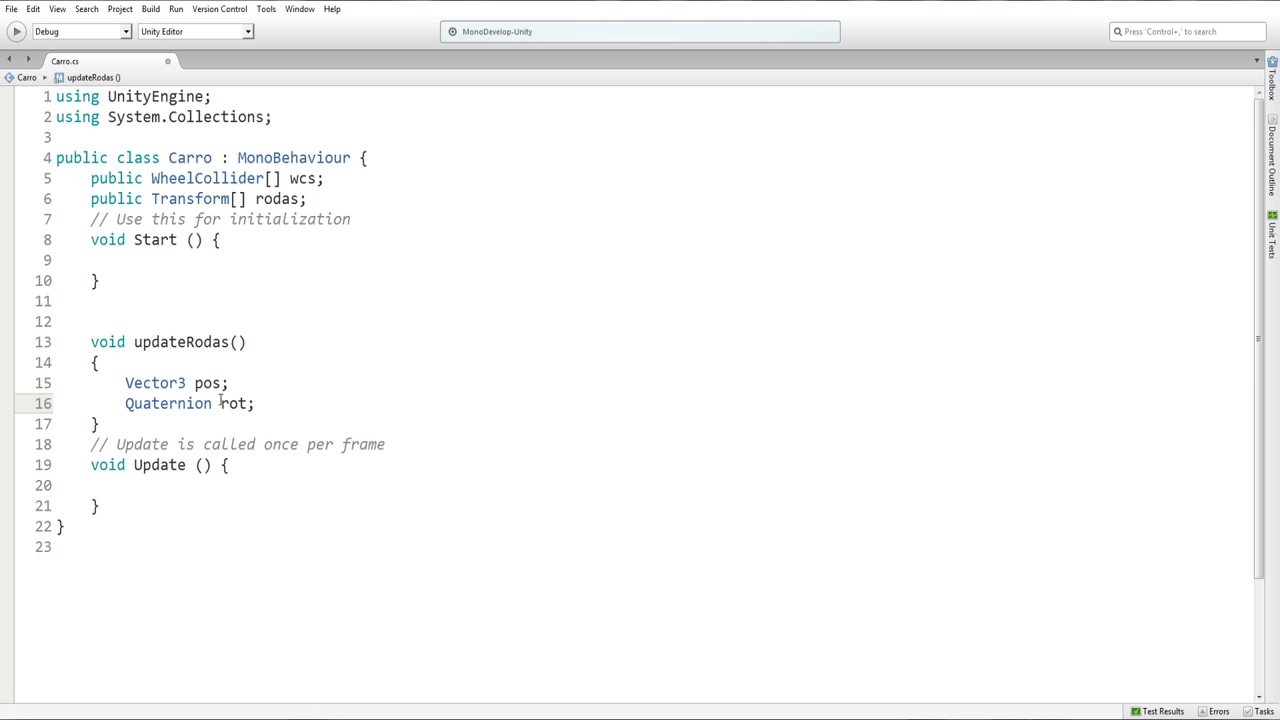
{"action": "key", "text": "Return"}
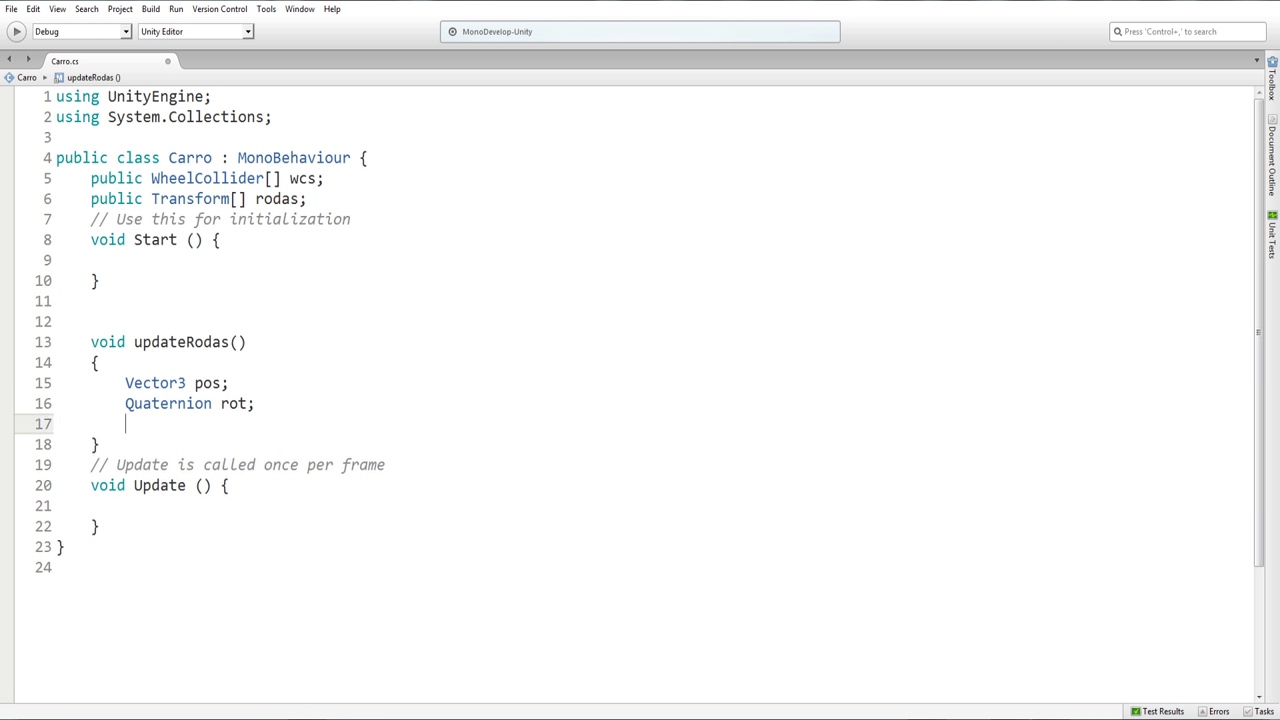
{"action": "key", "text": "Return"}
{"action": "type", "text": "for()"}
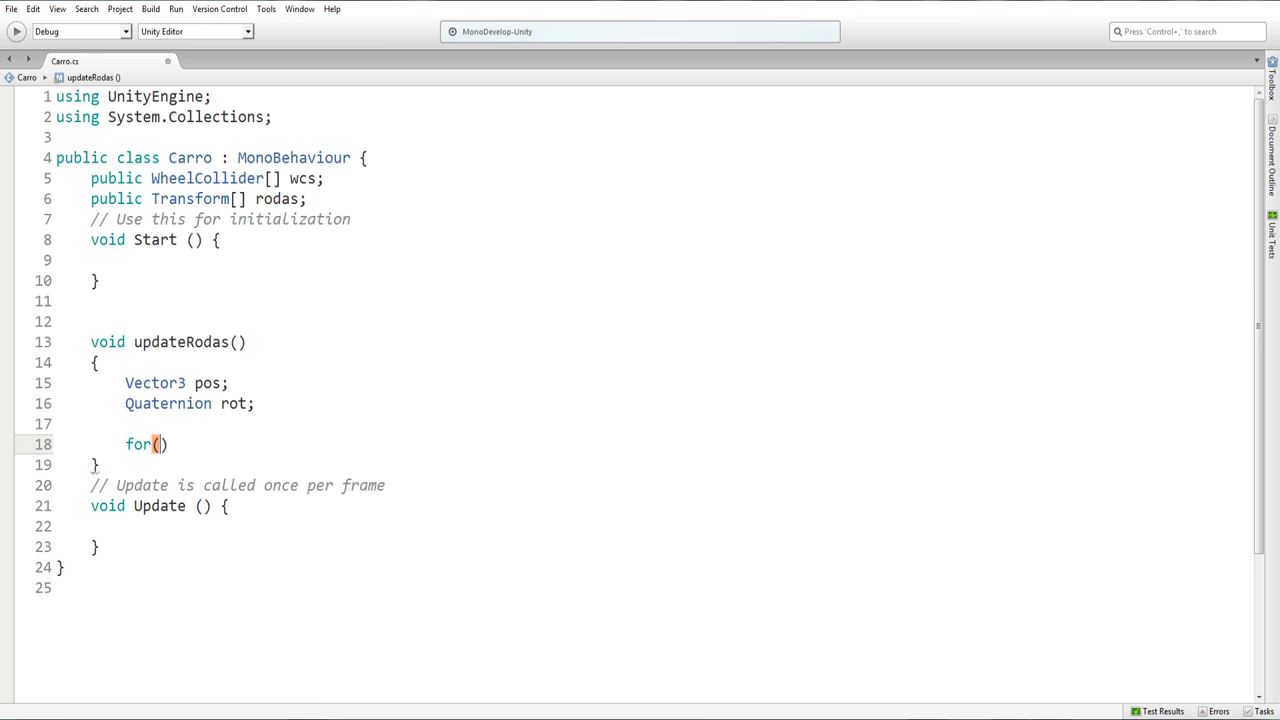
{"action": "type", "text": "i:"}
Begin the loop header as for(int i=0; i< ahead of the condition
{"action": "key", "text": "BackSpace"}
{"action": "key", "text": "BackSpace"}
{"action": "type", "text": "n"}
{"action": "type", "text": "t i"}
{"action": "type", "text": "=0; i"}
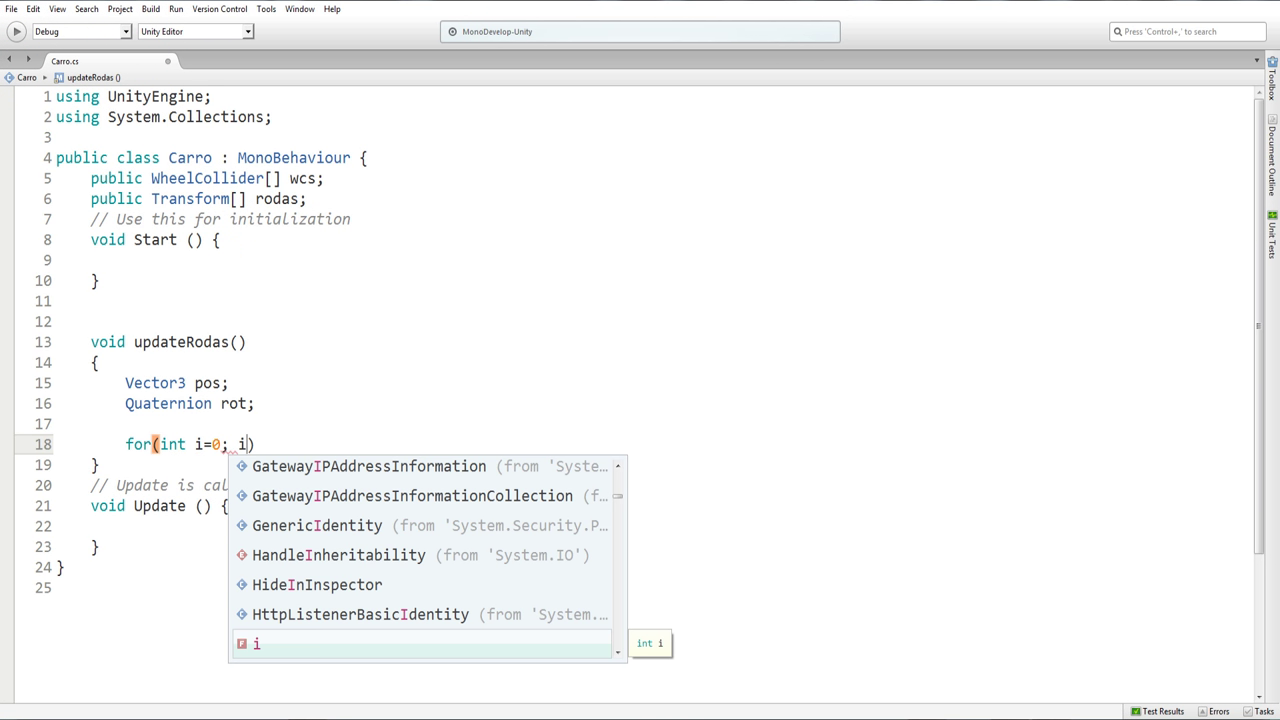
{"action": "type", "text": "<"}
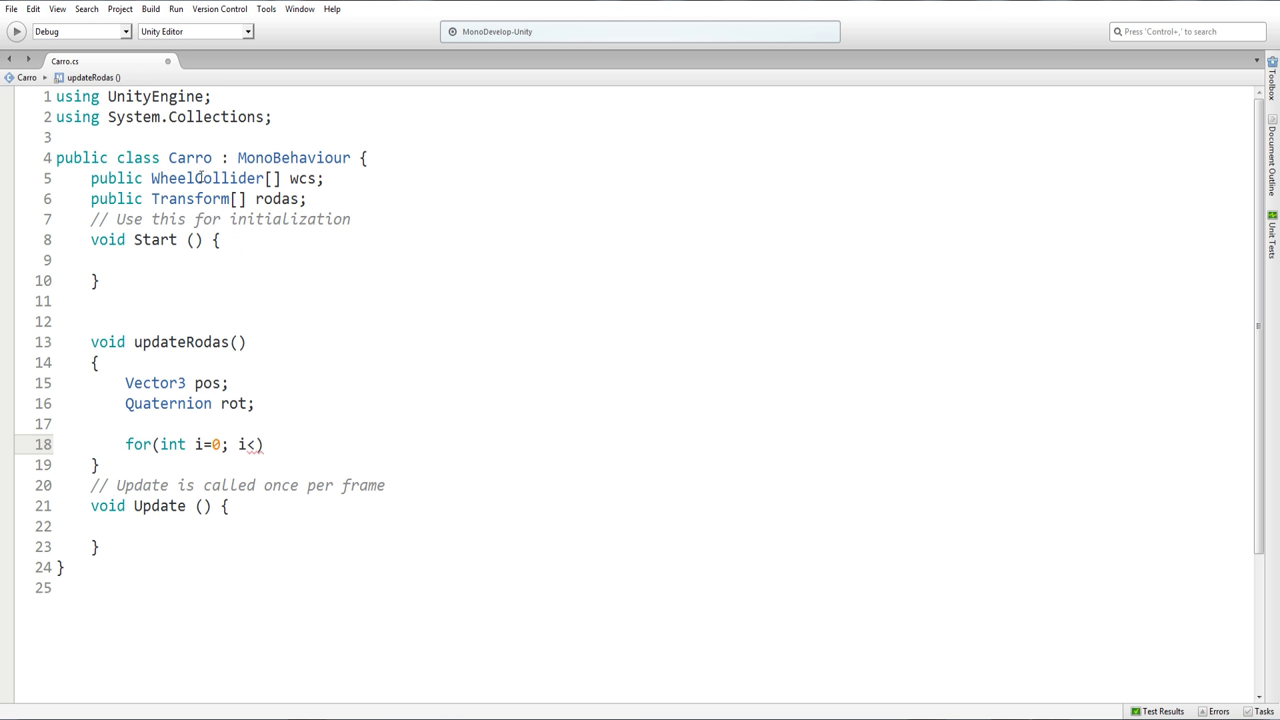
{"action": "double_click", "coordinate": [200, 177]}
{"action": "key", "text": "ctrl+c"}
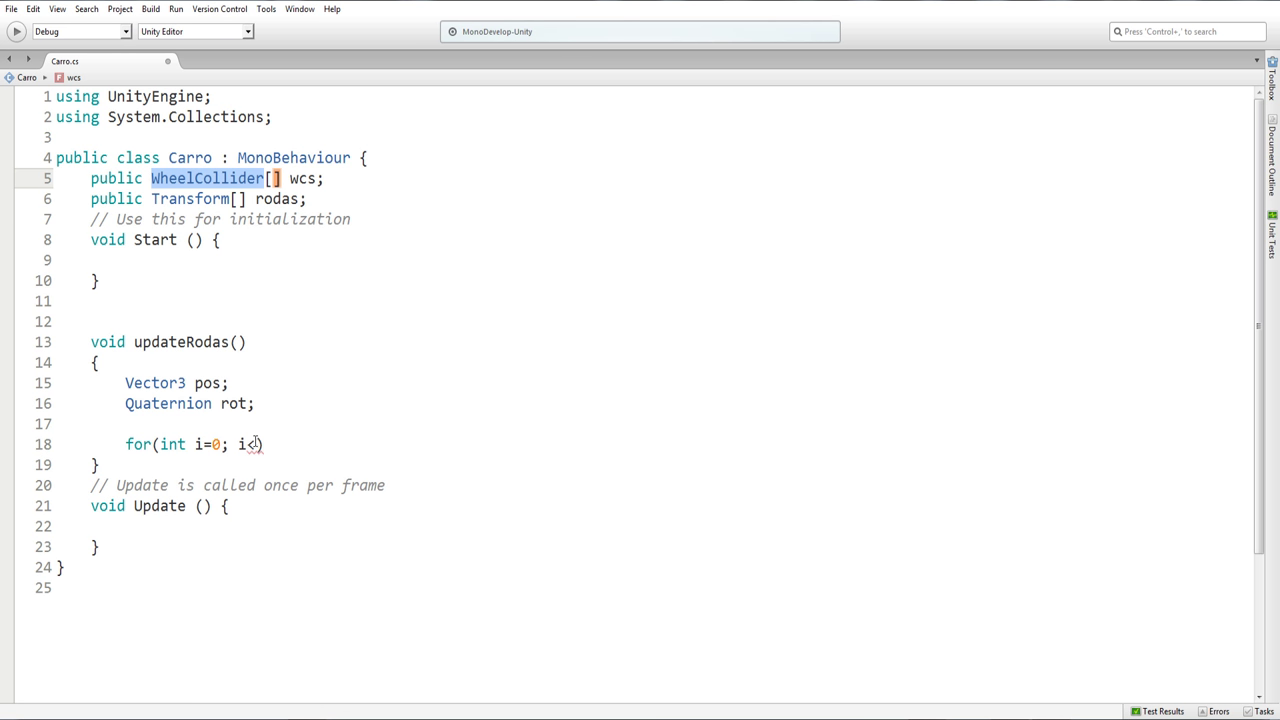
{"action": "left_click", "coordinate": [255, 444]}
{"action": "key", "text": "ctrl+v"}
{"action": "type", "text": "."}
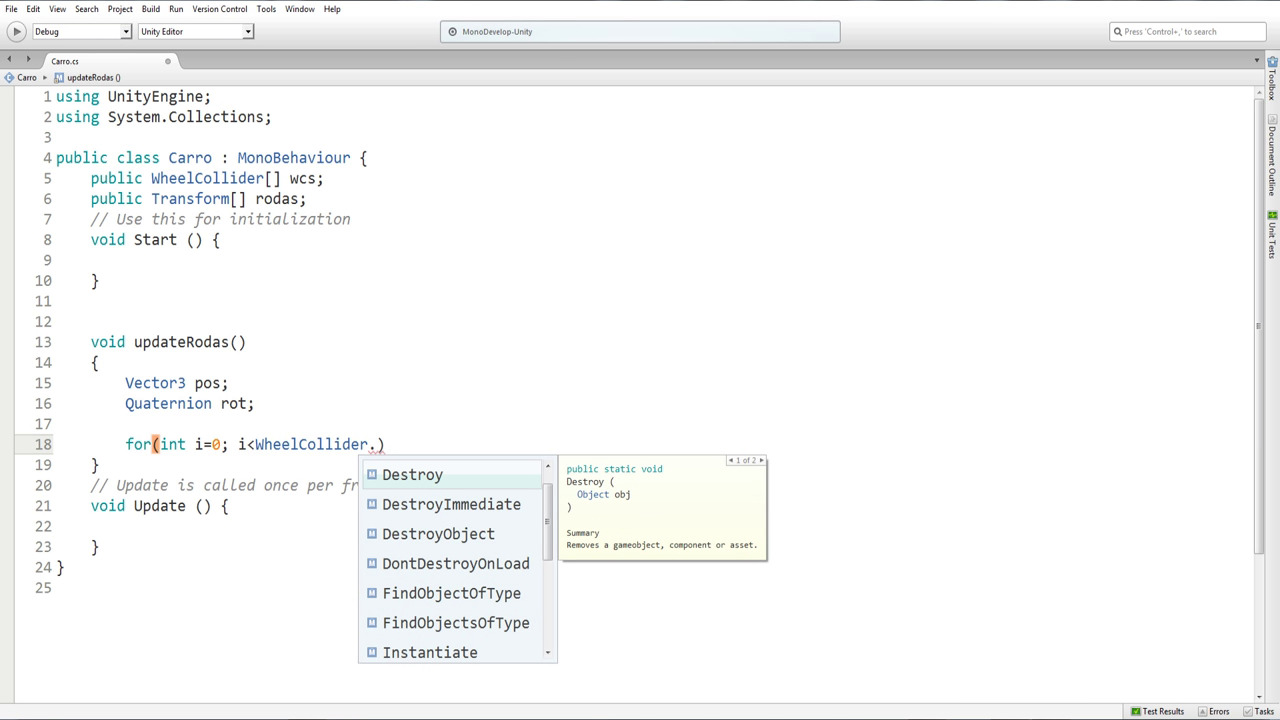
{"action": "type", "text": "sh"}
{"action": "key", "text": "BackSpace"}
{"action": "key", "text": "BackSpace"}
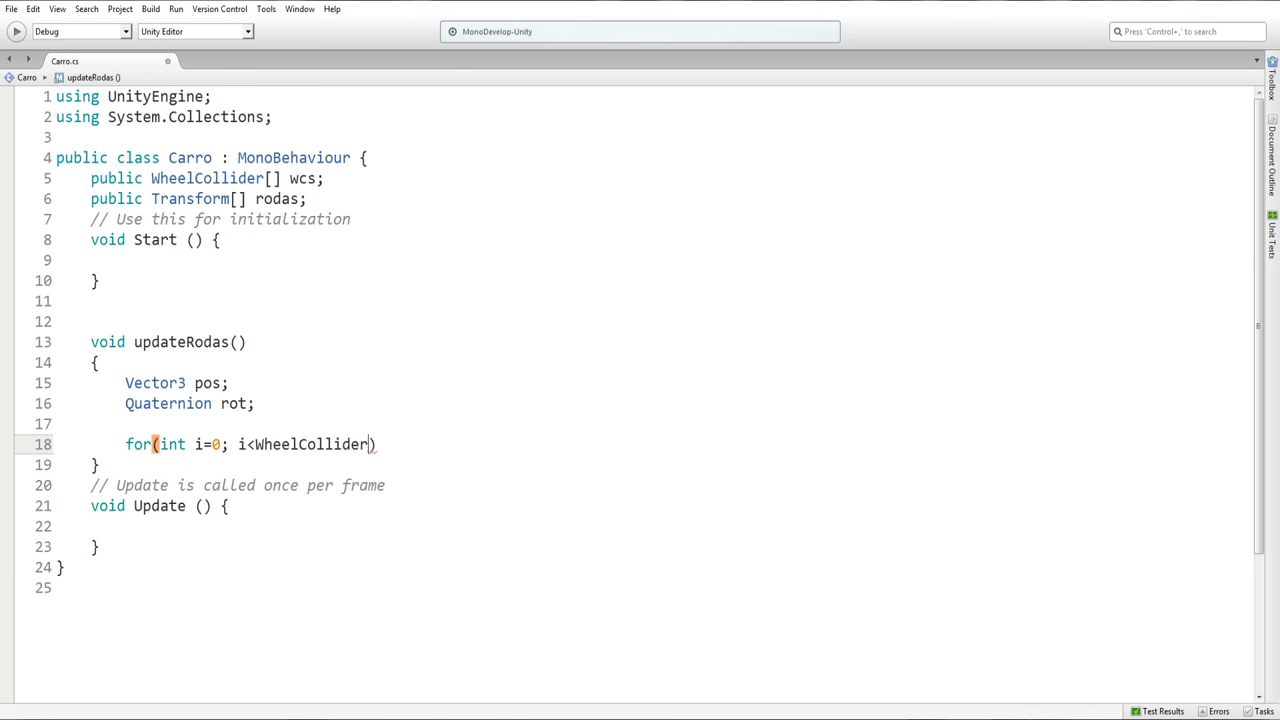
{"action": "key", "text": "BackSpace"}
Complete the header with the condition i<wcs.Length and increment i++
{"action": "double_click", "coordinate": [293, 180]}
{"action": "key", "text": "ctrl+c"}
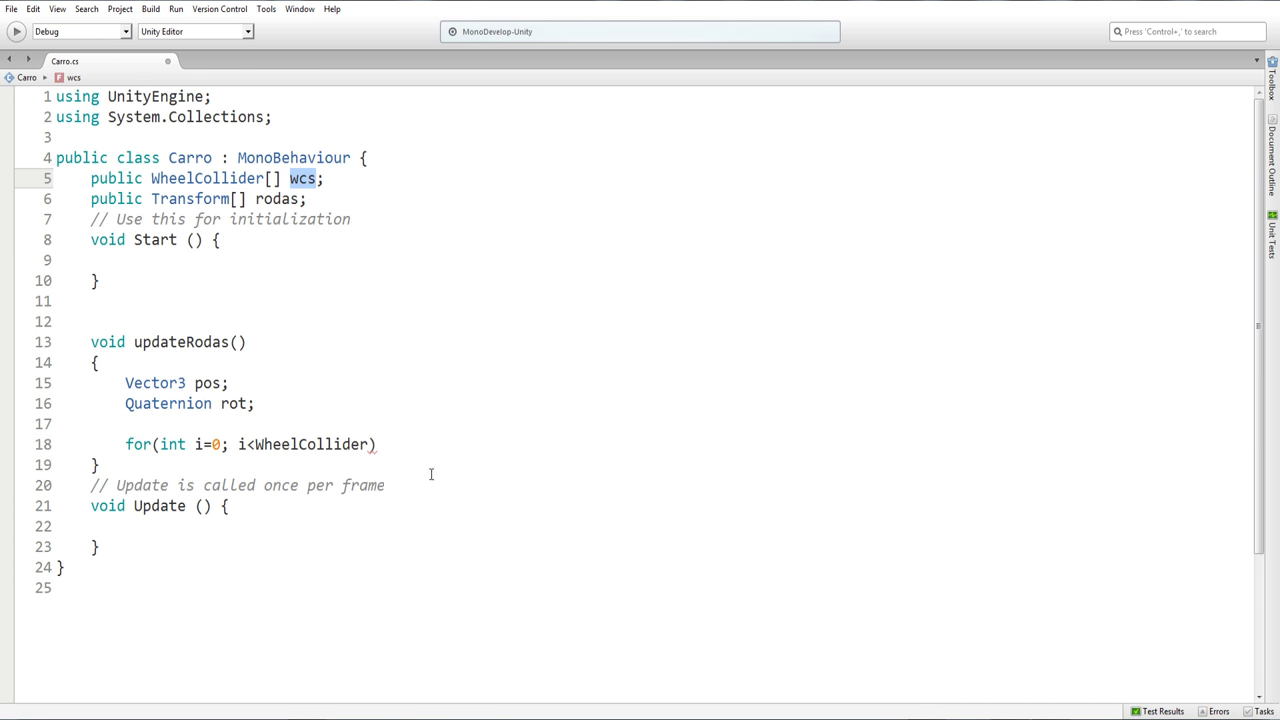
{"action": "double_click", "coordinate": [262, 444]}
{"action": "key", "text": "ctrl+v"}
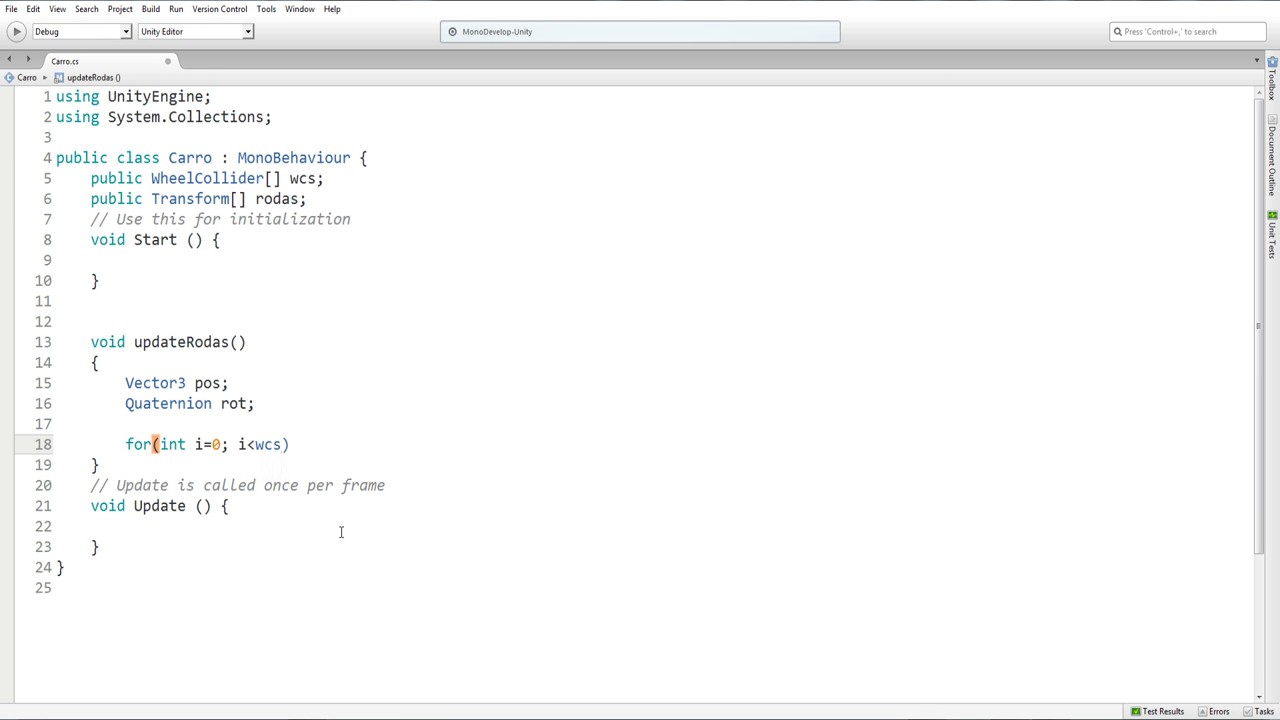
{"action": "type", "text": ".le"}
{"action": "key", "text": "Return"}
{"action": "type", "text": "; i"}
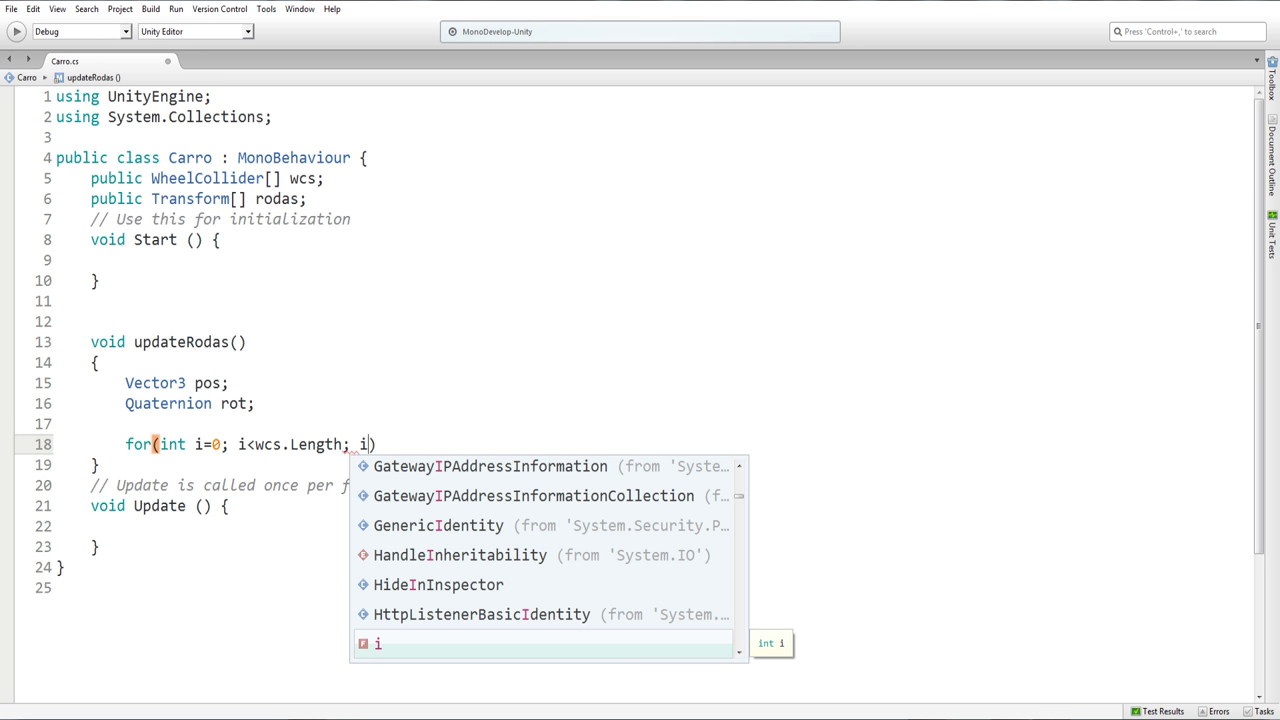
{"action": "type", "text": "++"}
{"action": "key", "text": "End"}
Add opening and closing braces for the empty loop body
{"action": "key", "text": "Return"}
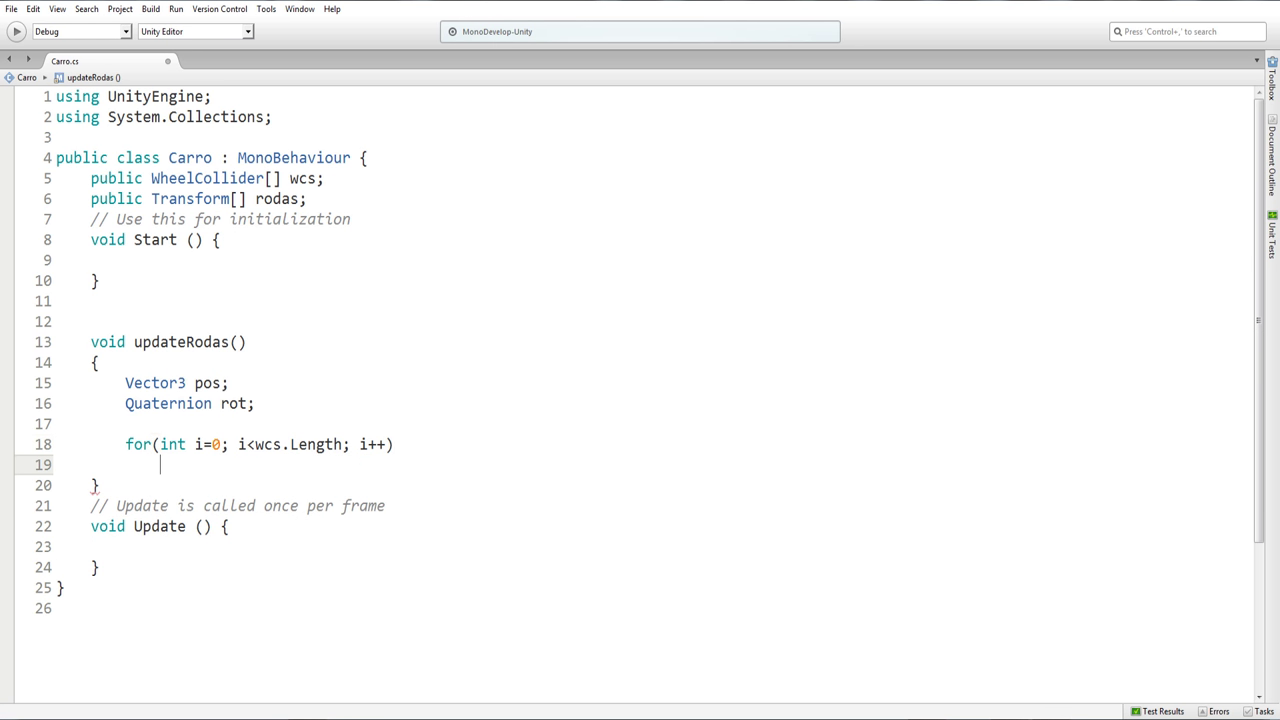
{"action": "type", "text": "{"}
{"action": "key", "text": "Return"}
{"action": "key", "text": "Return"}
{"action": "type", "text": "}"}
{"action": "key", "text": "Up"}
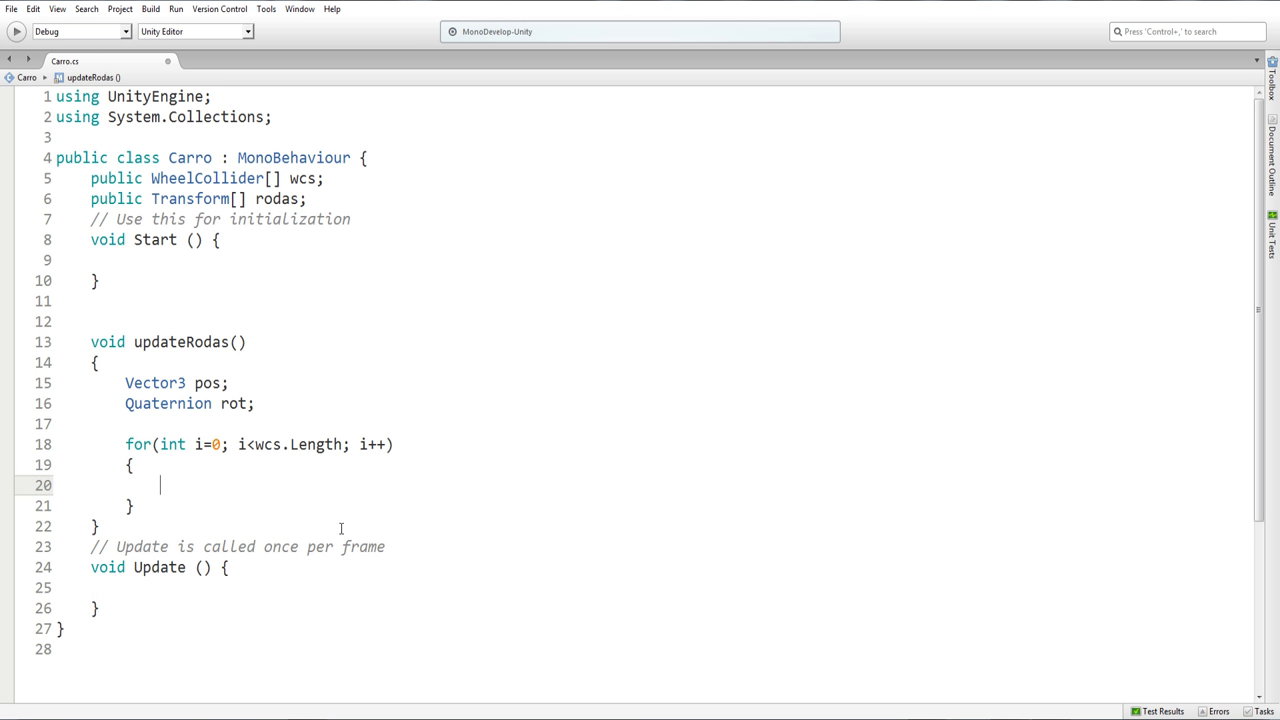
{"action": "double_click", "coordinate": [272, 444]}
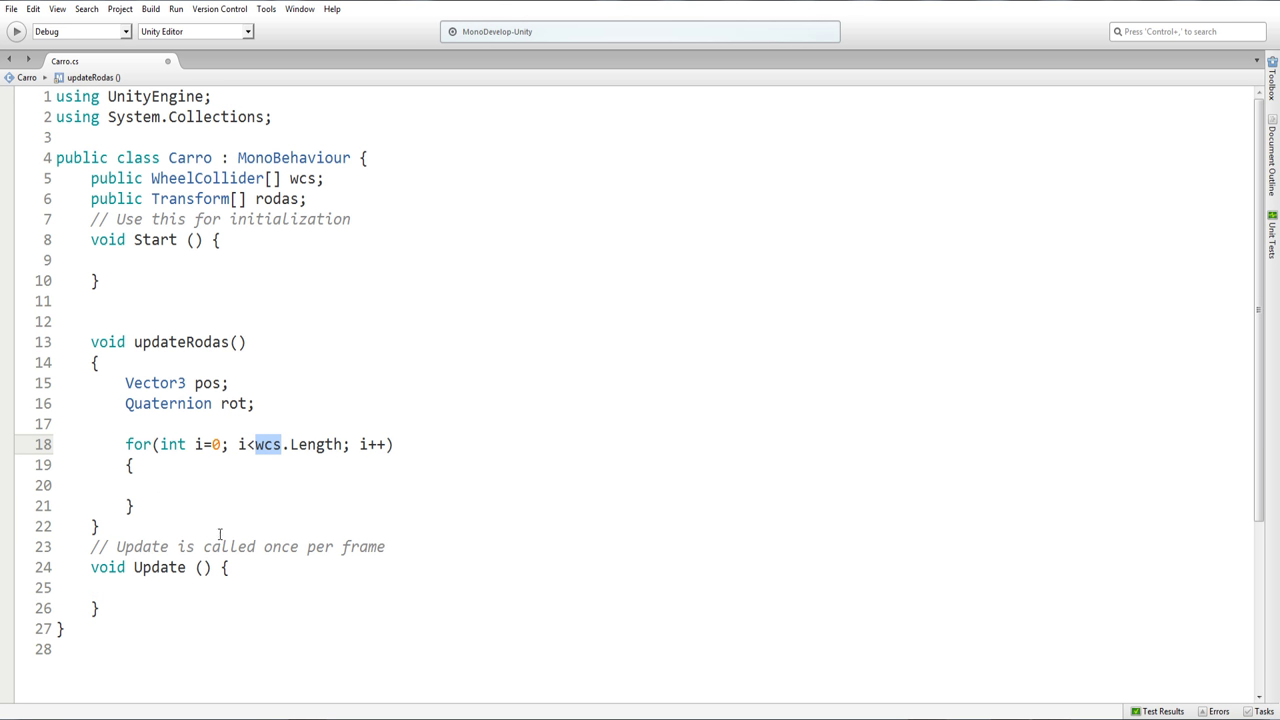
Inside the loop, write wcs[i].GetWorldPose(out pos, out rot);
{"action": "left_click", "coordinate": [158, 486]}
{"action": "type", "text": "wcs["}
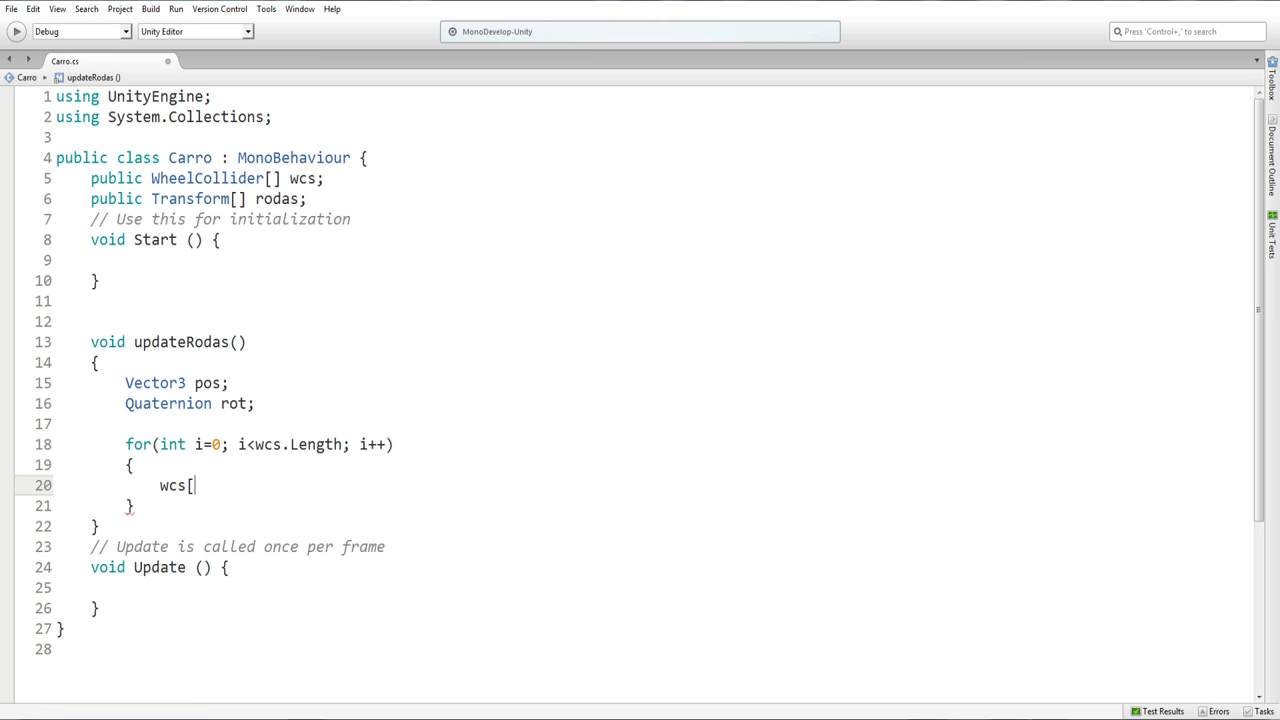
{"action": "type", "text": "i]."}
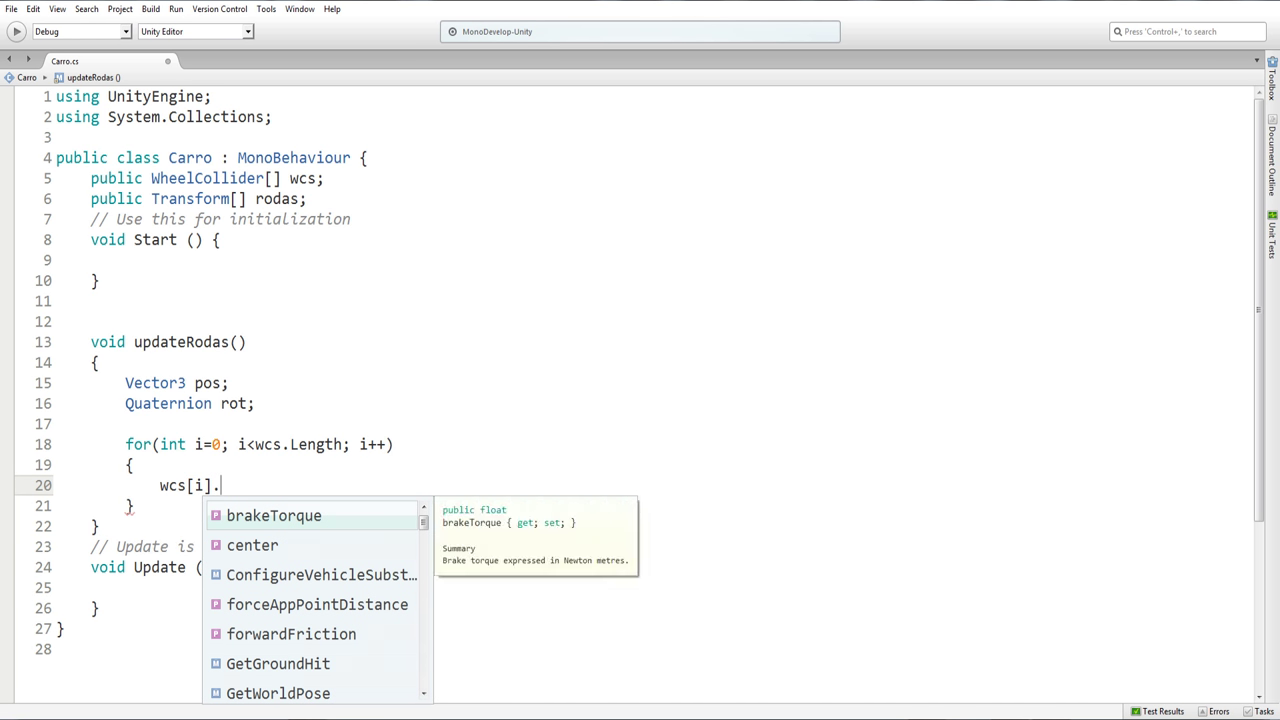
{"action": "type", "text": "getw"}
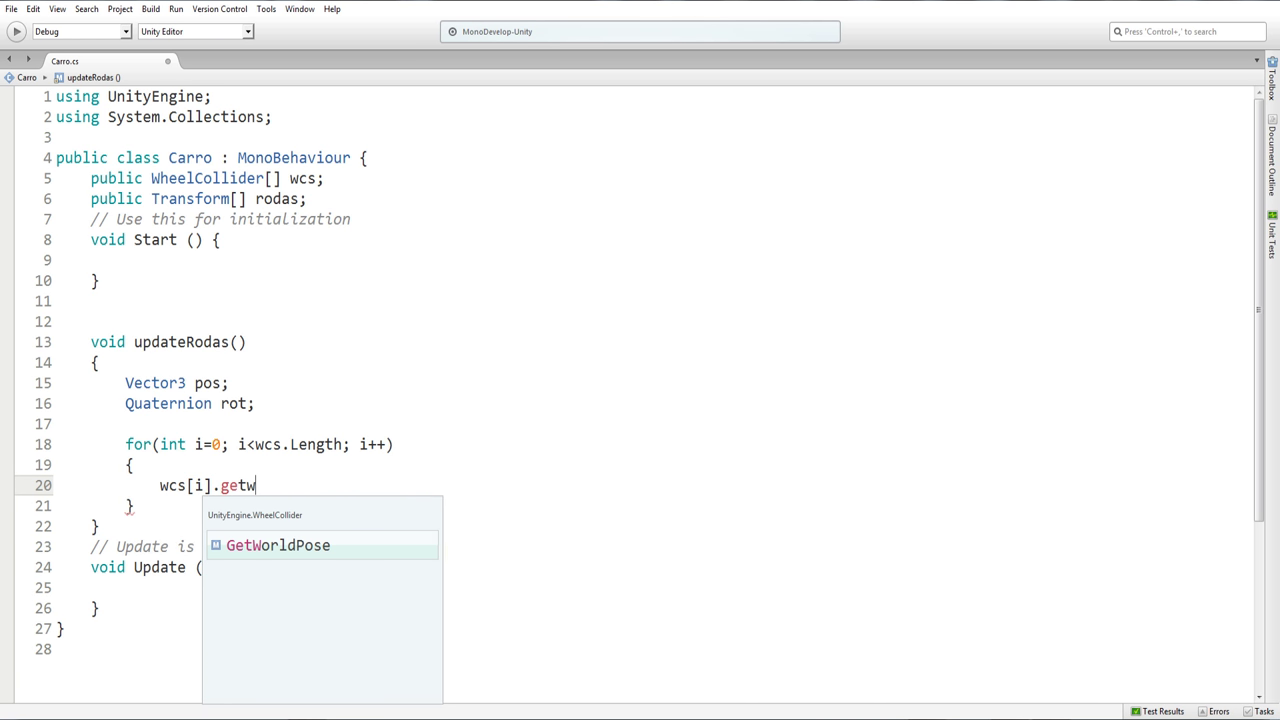
{"action": "key", "text": "Return"}
{"action": "type", "text": "()"}
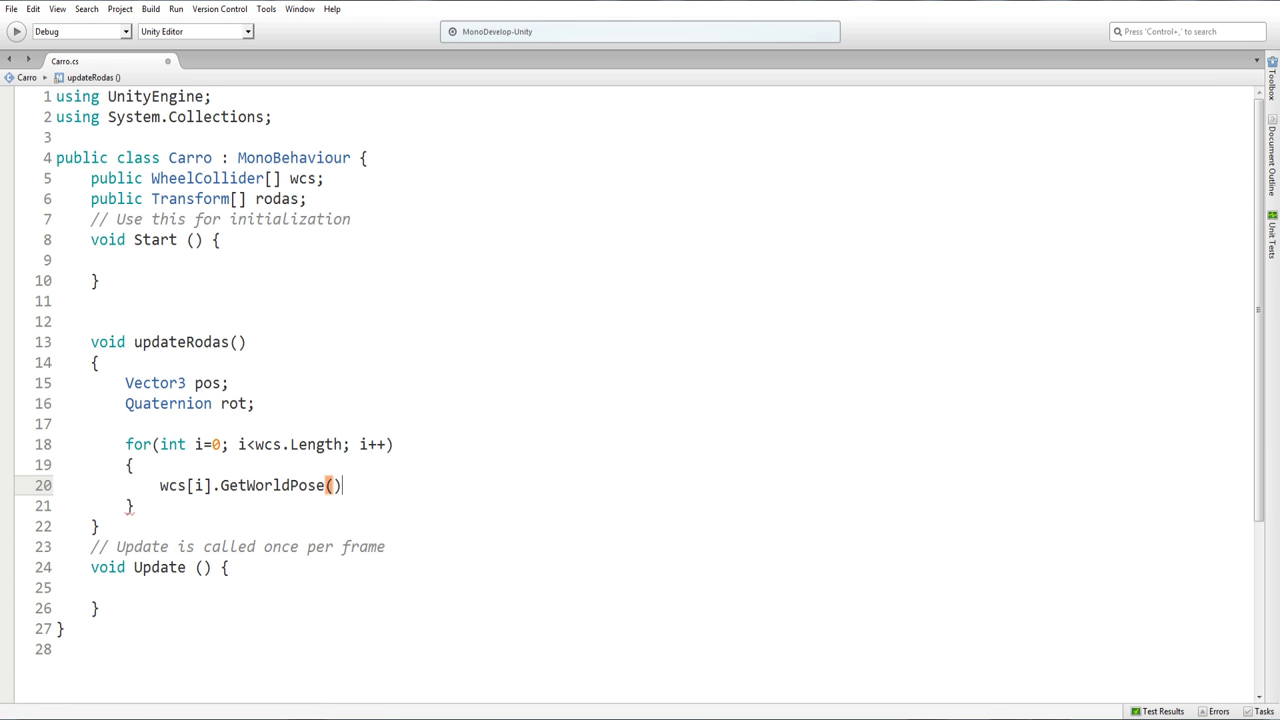
{"action": "left_click", "coordinate": [213, 388]}
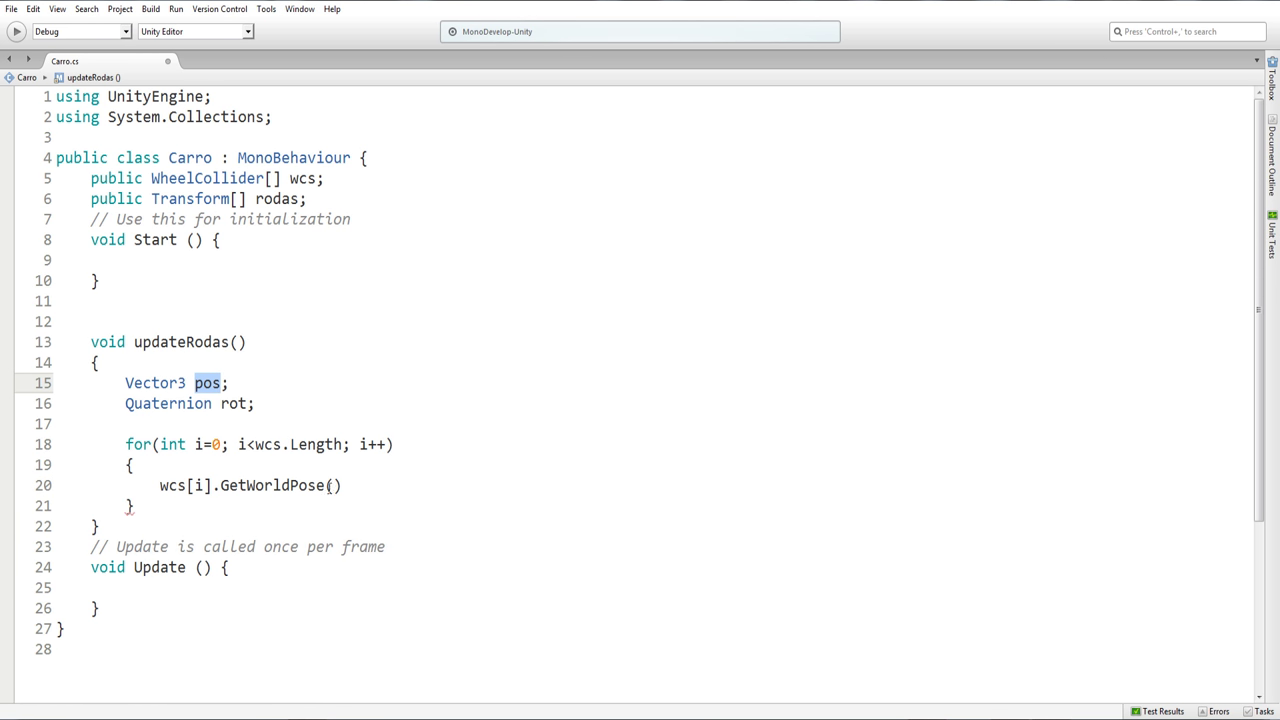
{"action": "left_click", "coordinate": [335, 485]}
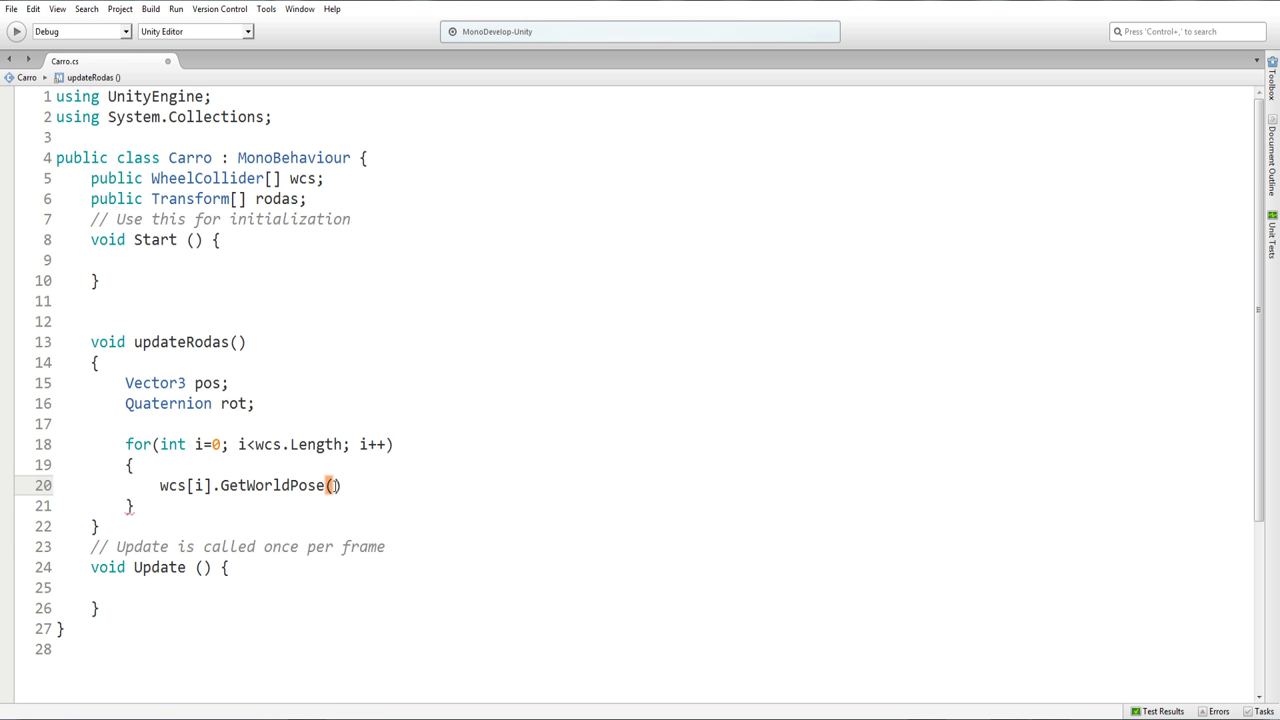
{"action": "type", "text": "pos"}
{"action": "type", "text": ","}
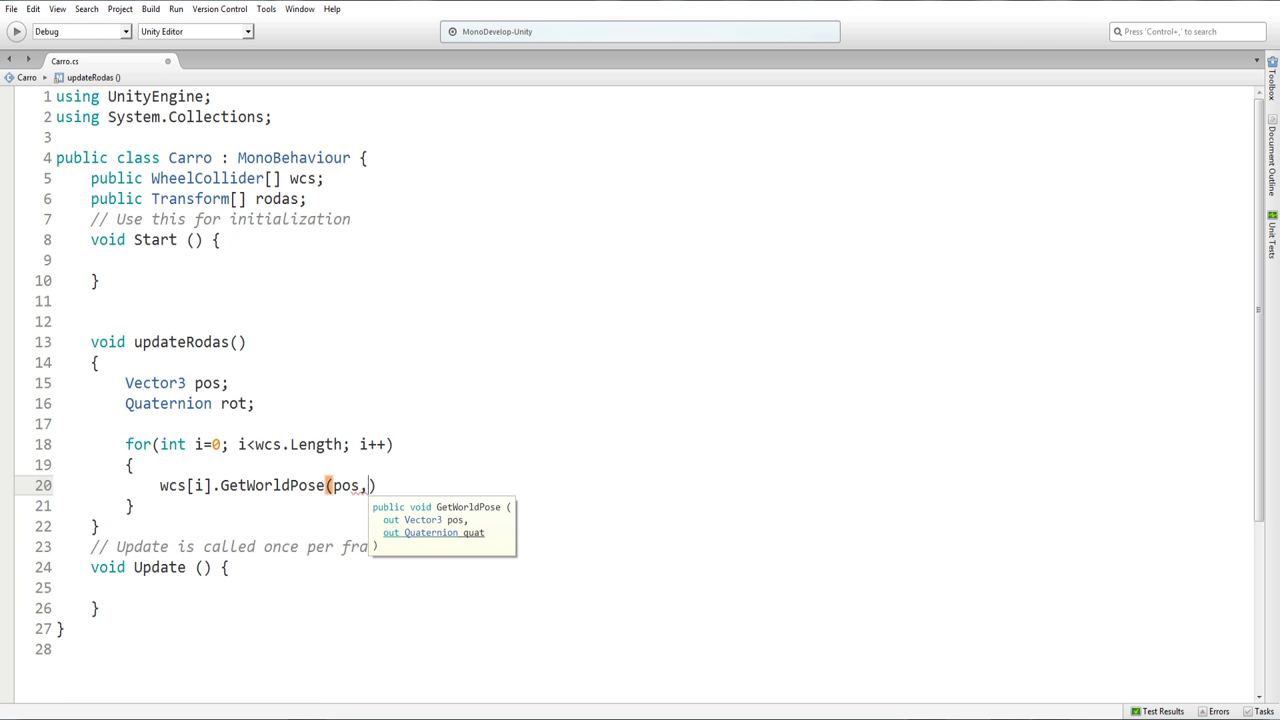
{"action": "type", "text": "r"}
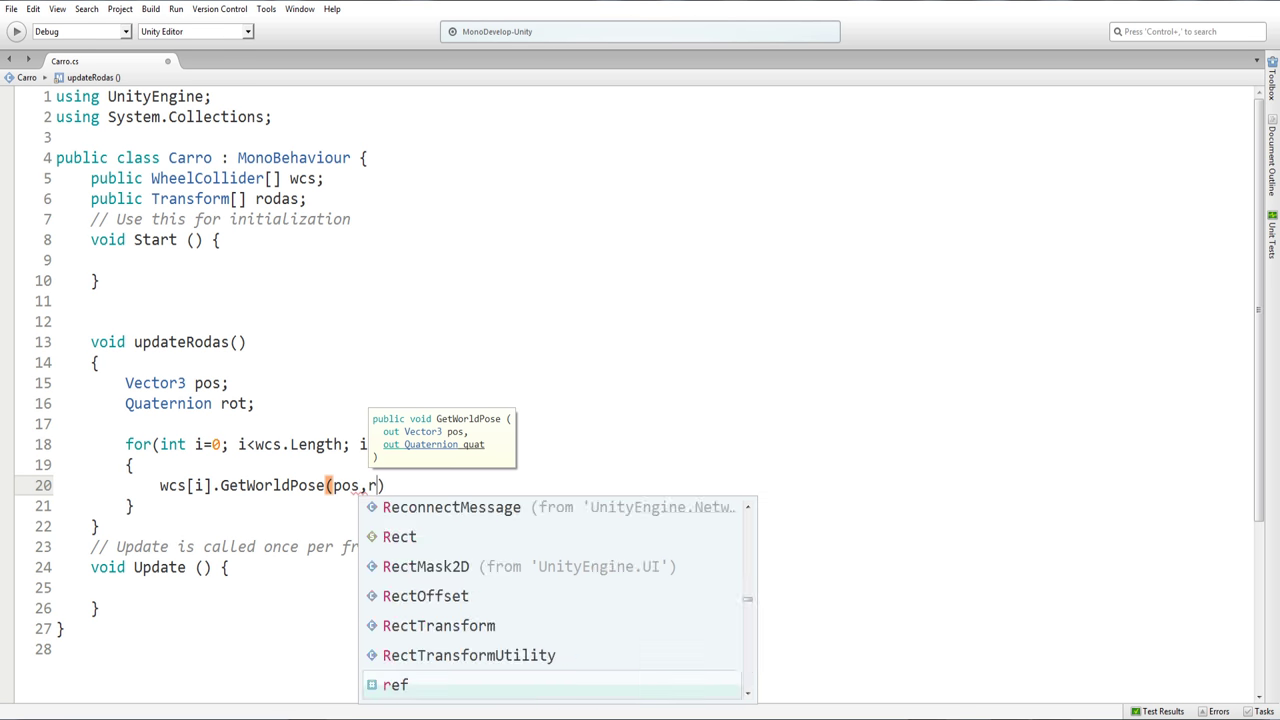
{"action": "type", "text": "ot"}
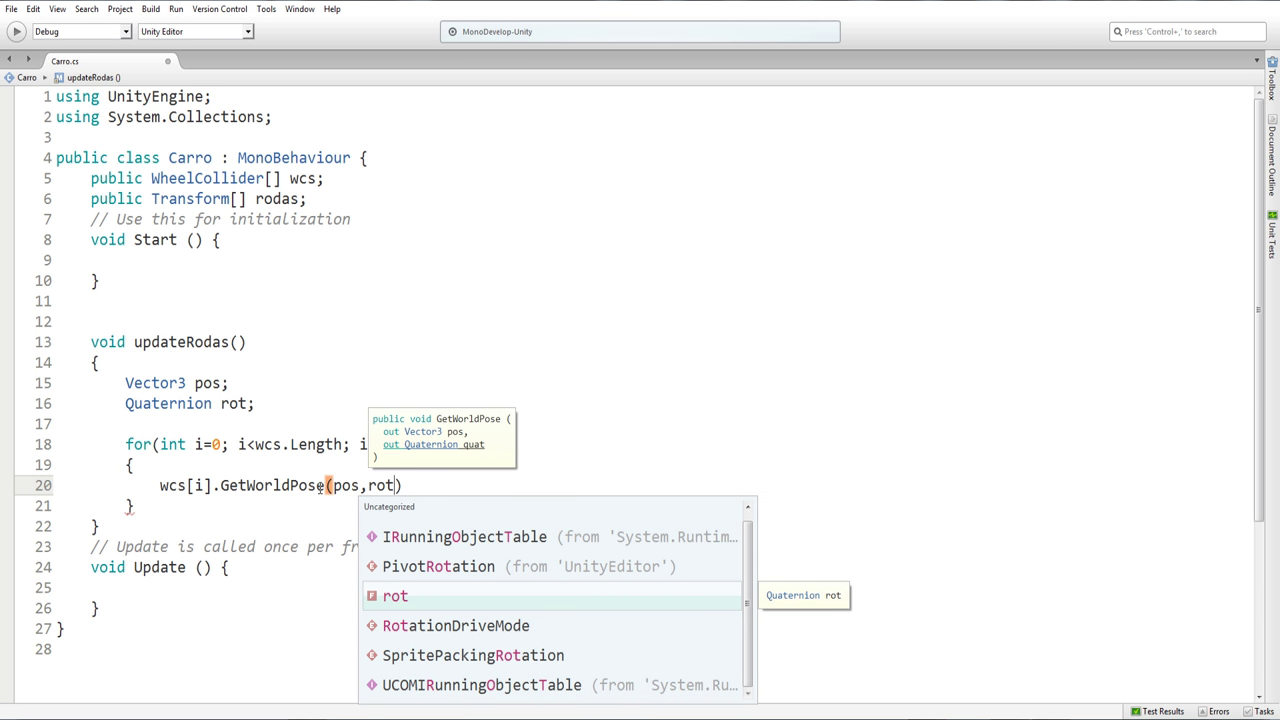
{"action": "key", "text": "Escape"}
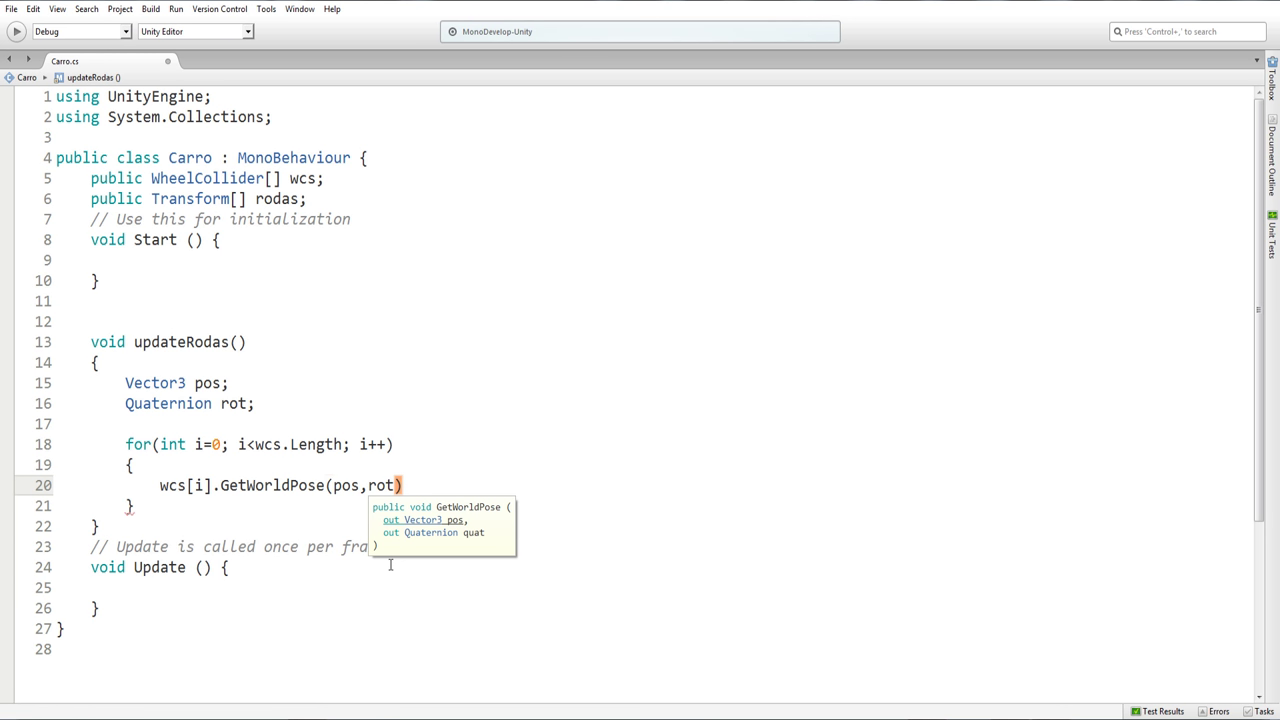
{"action": "type", "text": "out"}
{"action": "key", "text": "Right"}
{"action": "key", "text": "Right"}
{"action": "key", "text": "Right"}
{"action": "key", "text": "Right"}
{"action": "type", "text": "ou"}
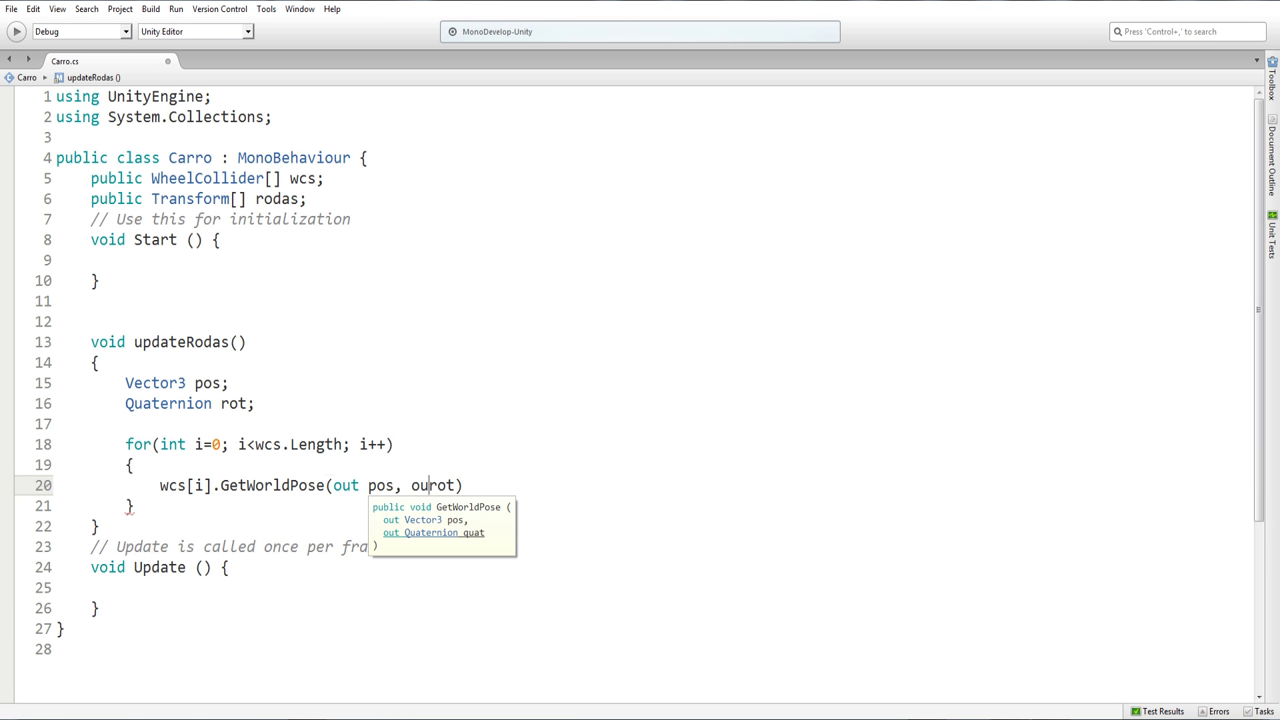
{"action": "type", "text": "t"}
{"action": "key", "text": "Right"}
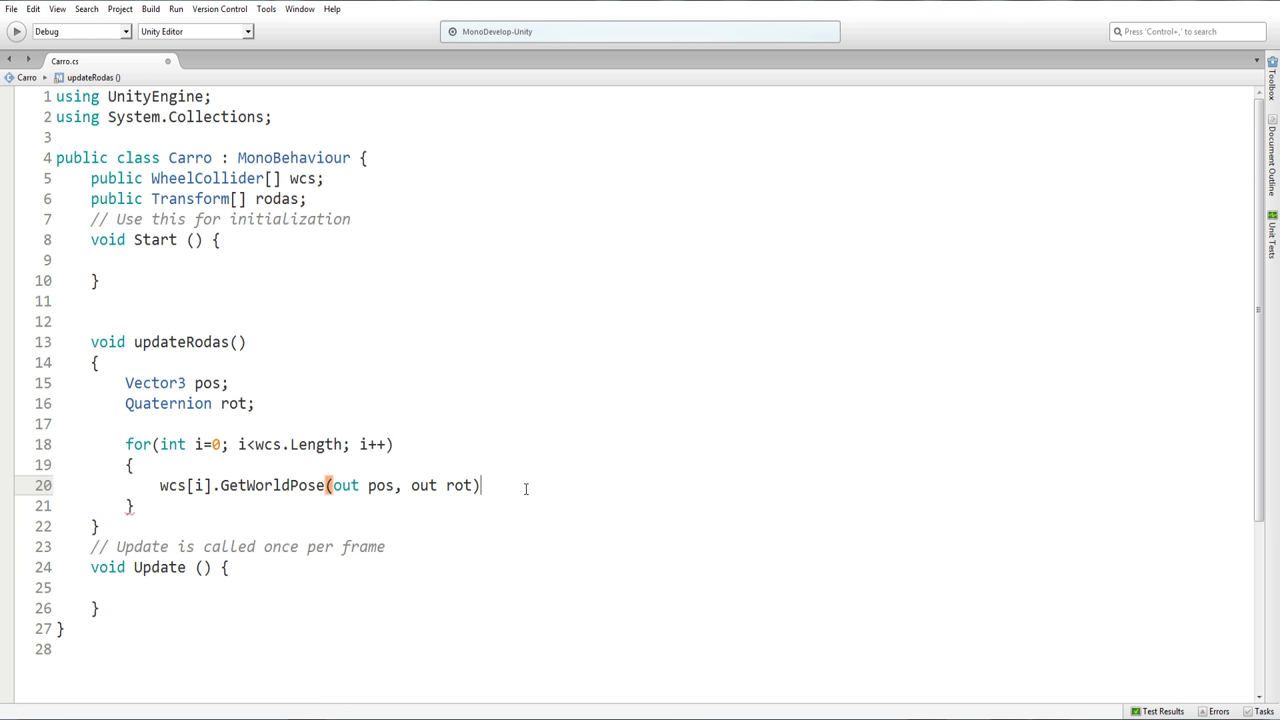
{"action": "type", "text": ";"}
Add rodas[i].position = pos; after the GetWorldPose call
{"action": "double_click", "coordinate": [263, 199]}
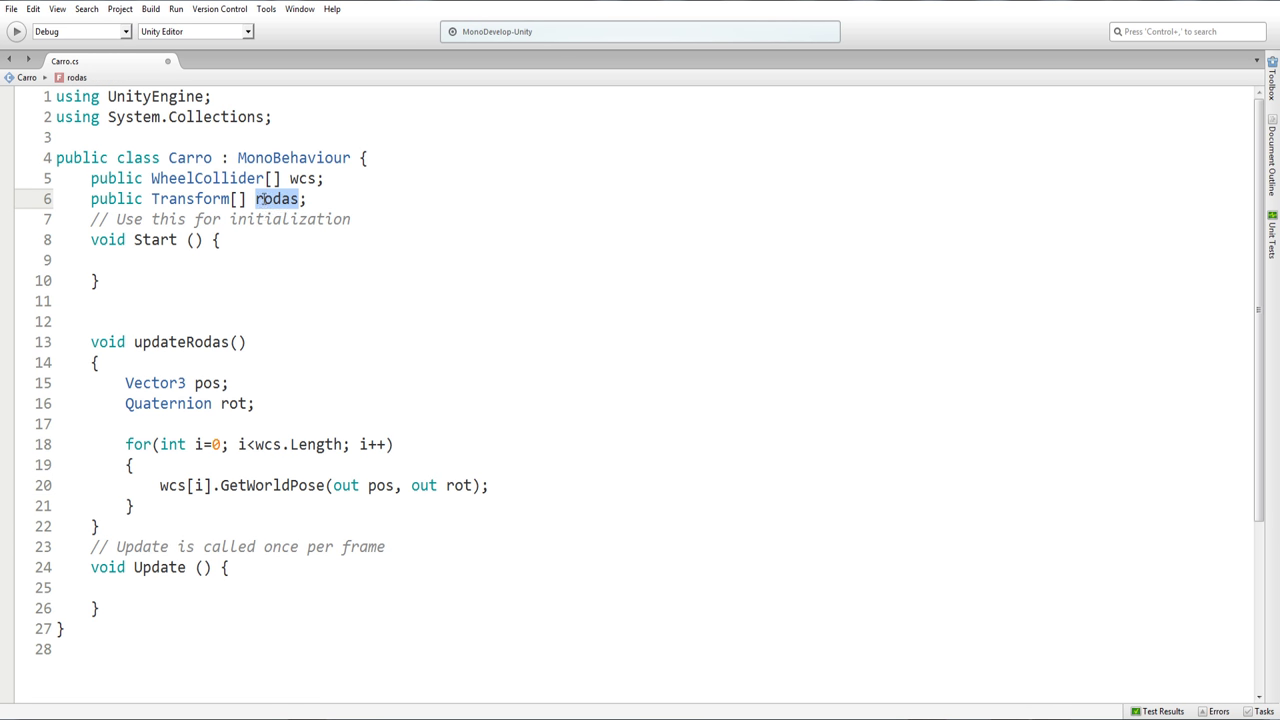
{"action": "left_click", "coordinate": [537, 489]}
{"action": "key", "text": "Return"}
{"action": "type", "text": "rodas"}
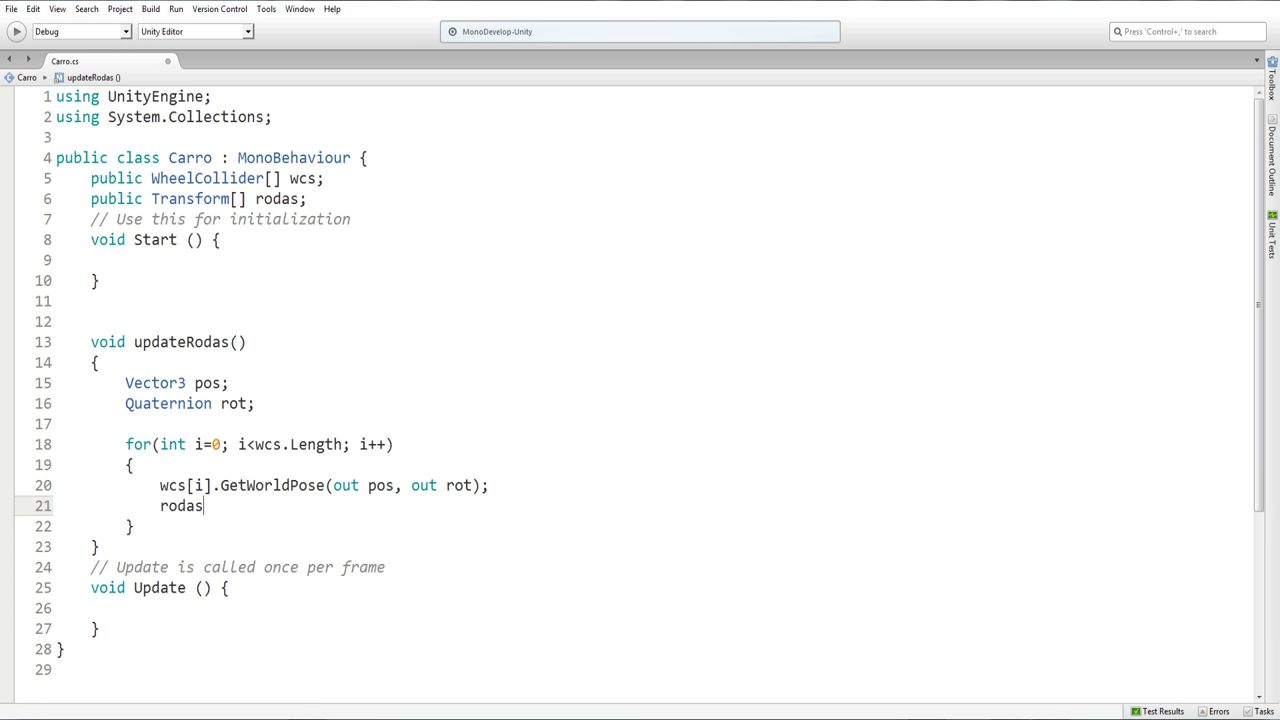
{"action": "type", "text": "[i] "}
{"action": "type", "text": "="}
{"action": "key", "text": "Left"}
{"action": "key", "text": "Left"}
{"action": "key", "text": "Left"}
{"action": "type", "text": ".po"}
{"action": "key", "text": "Return"}
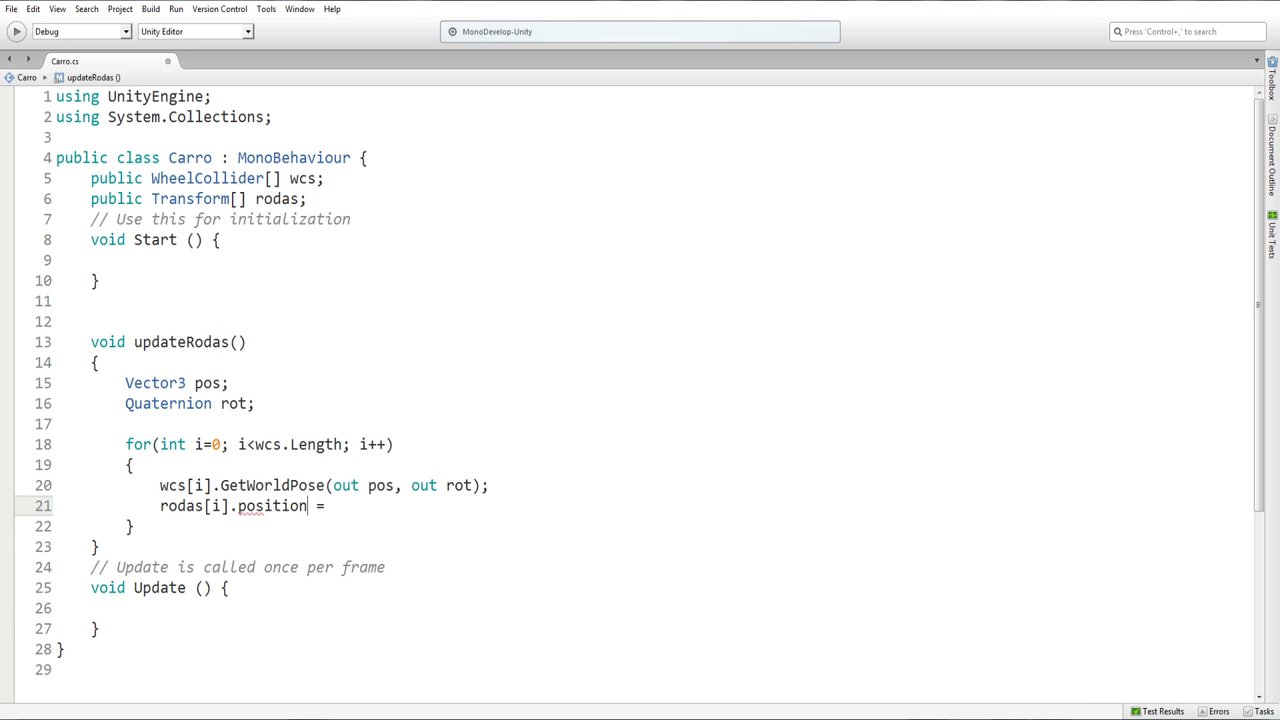
{"action": "key", "text": "Right"}
{"action": "type", "text": "po"}
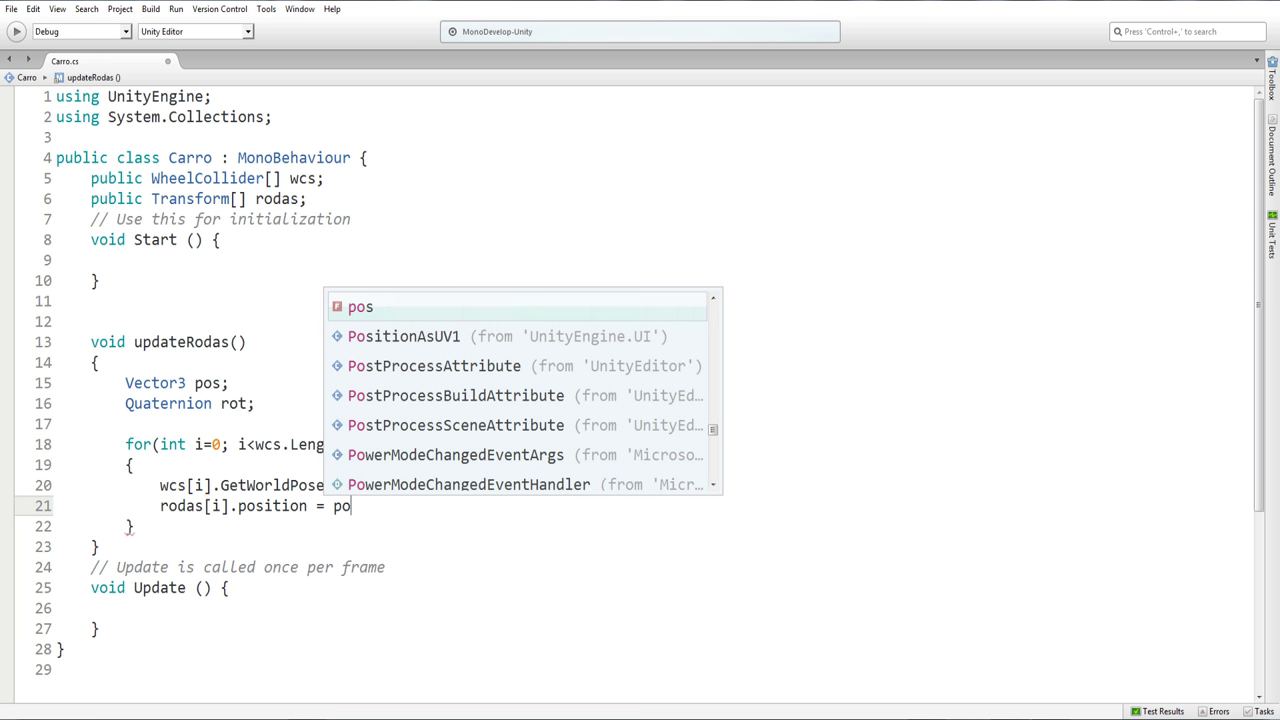
{"action": "type", "text": "s;"}
{"action": "key", "text": "Return"}
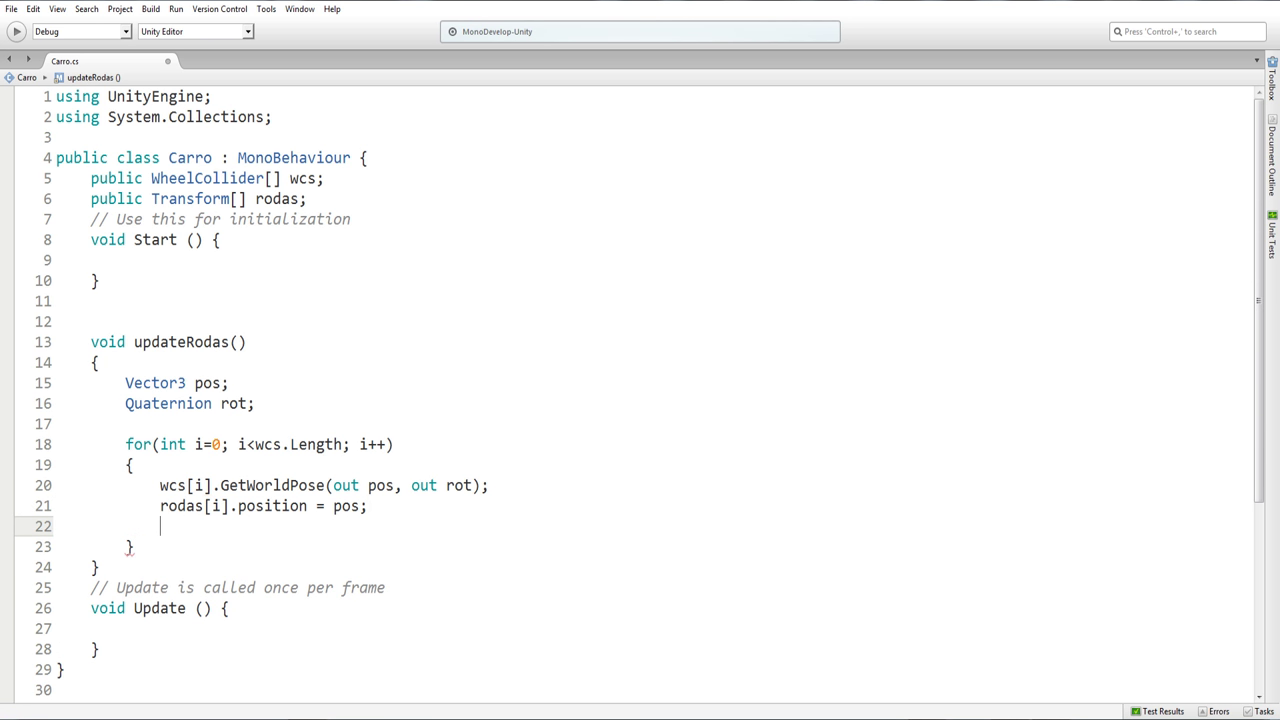
Copy that line into rodas[i].rotation = rot; and return to the Unity editor
{"action": "type", "text": "rot"}
{"action": "key", "text": "BackSpace"}
{"action": "key", "text": "BackSpace"}
{"action": "key", "text": "BackSpace"}
{"action": "left_click_drag", "start_coordinate": [383, 506], "coordinate": [161, 510]}
{"action": "key", "text": "ctrl+c"}
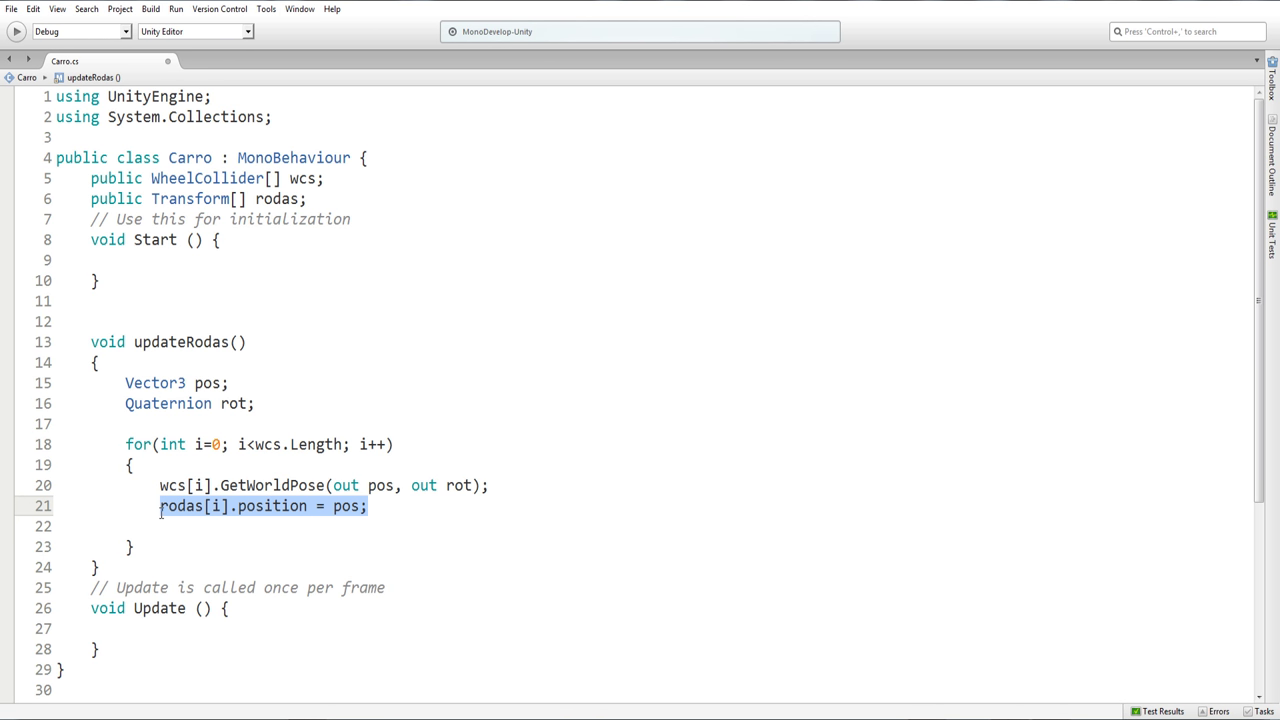
{"action": "left_click", "coordinate": [162, 532]}
{"action": "key", "text": "ctrl+v"}
{"action": "double_click", "coordinate": [272, 526]}
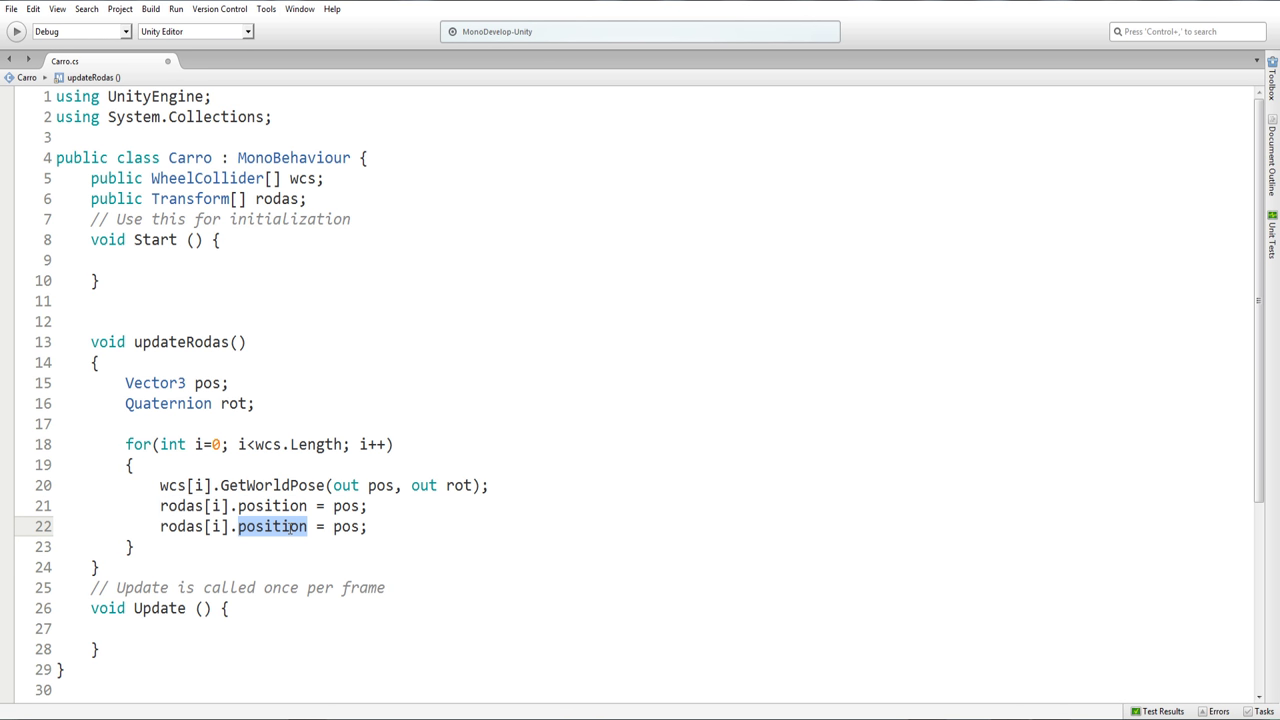
{"action": "type", "text": "rot"}
{"action": "key", "text": "Return"}
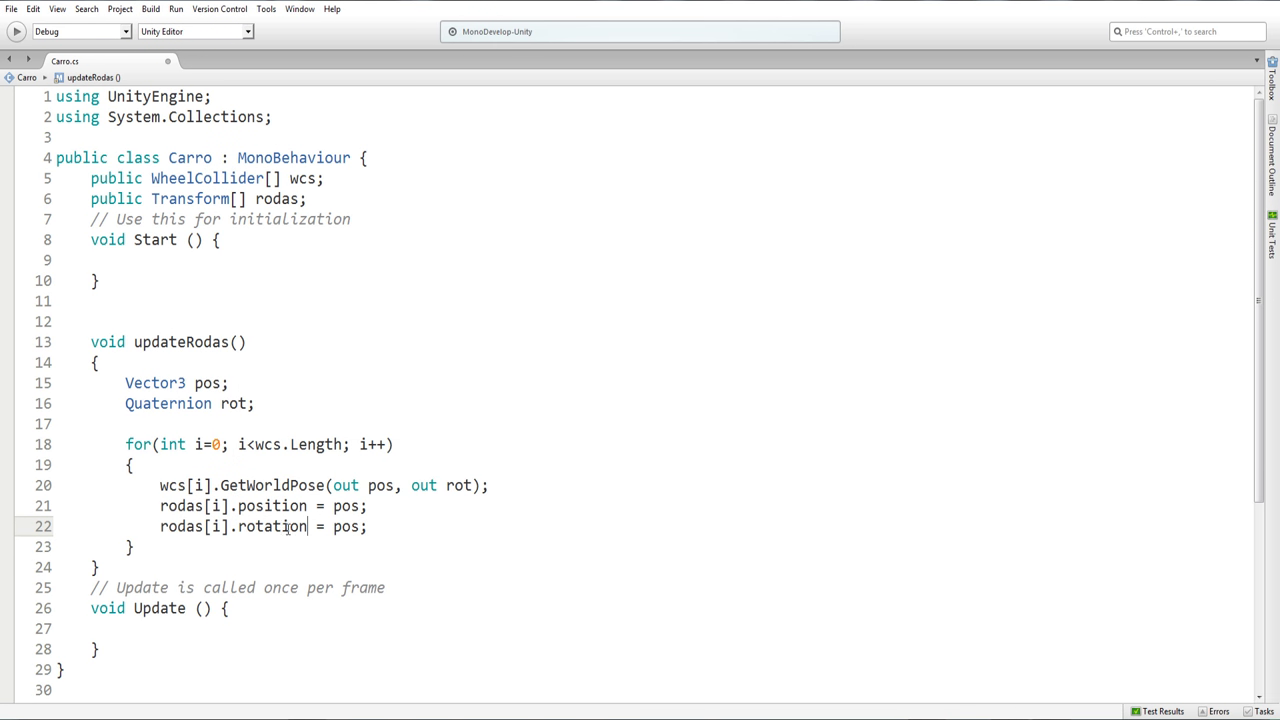
{"action": "double_click", "coordinate": [240, 403]}
{"action": "key", "text": "ctrl+c"}
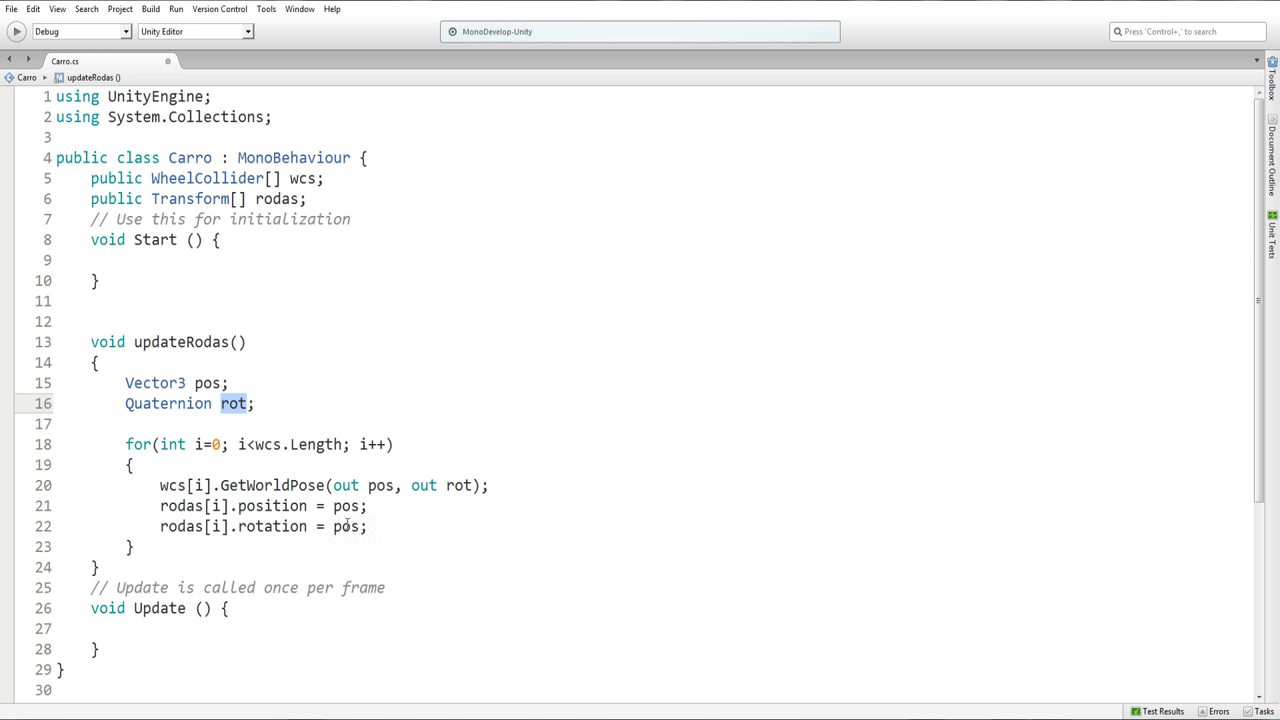
{"action": "double_click", "coordinate": [347, 526]}
{"action": "key", "text": "ctrl+v"}
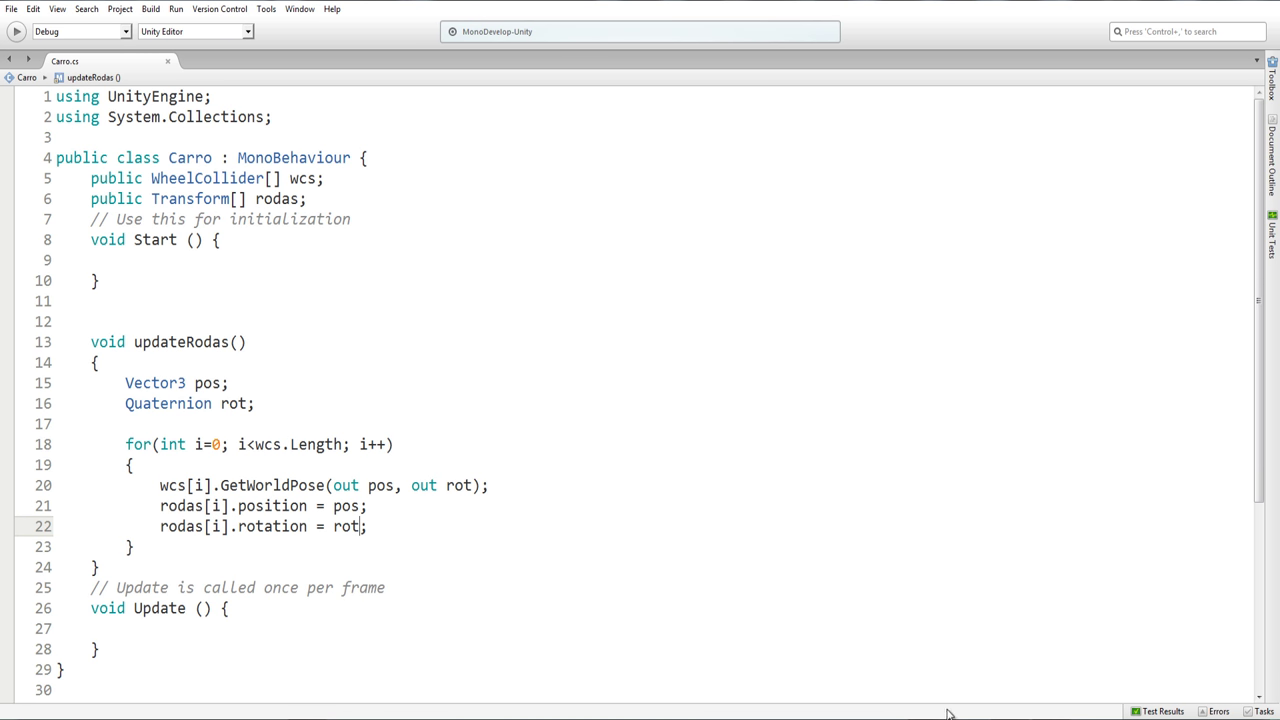
{"action": "key", "text": "alt+Tab"}
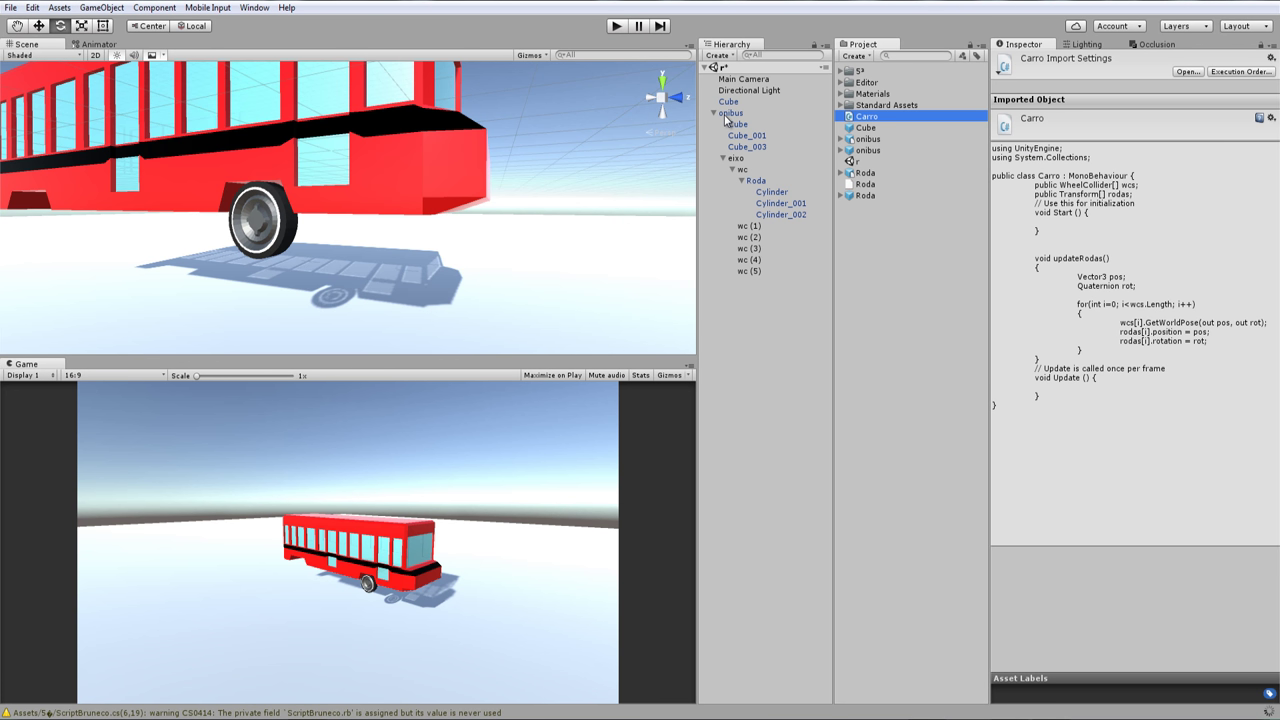
Set the onibus Carro script's Wcs and Rodas sizes to 6 and move Roda to the hierarchy root
{"action": "left_click", "coordinate": [726, 114]}
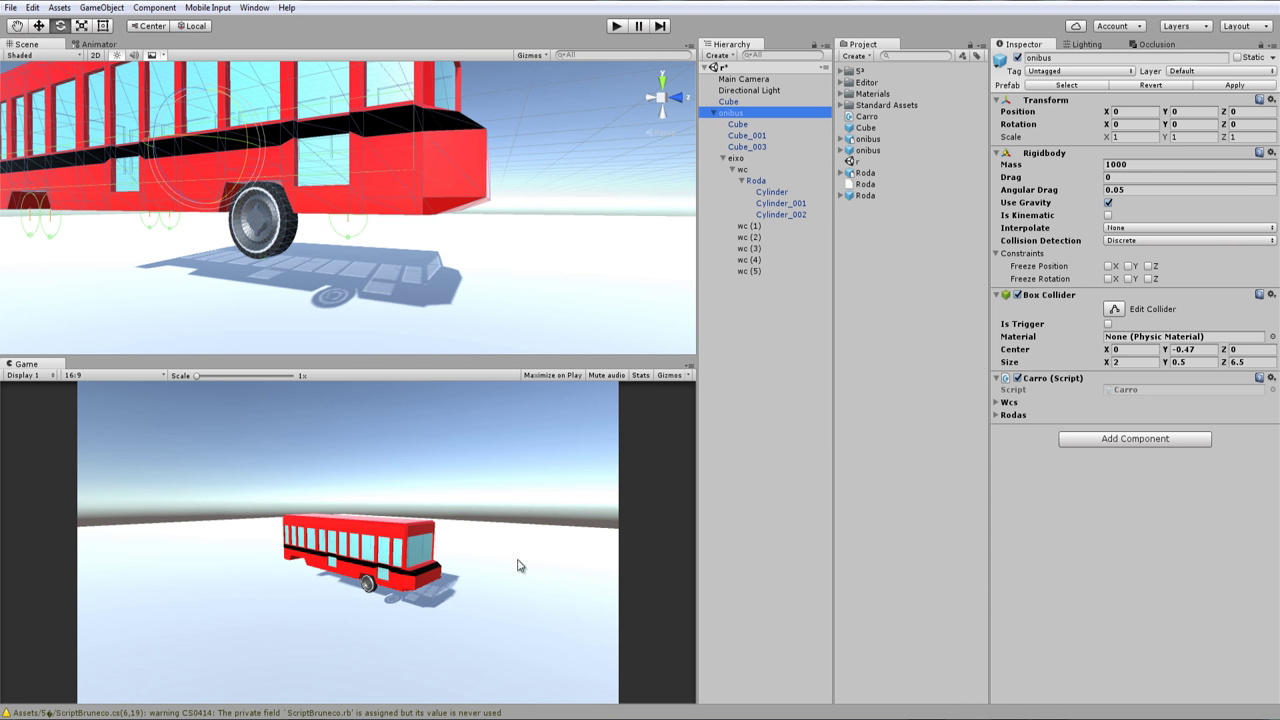
{"action": "left_click", "coordinate": [1001, 403]}
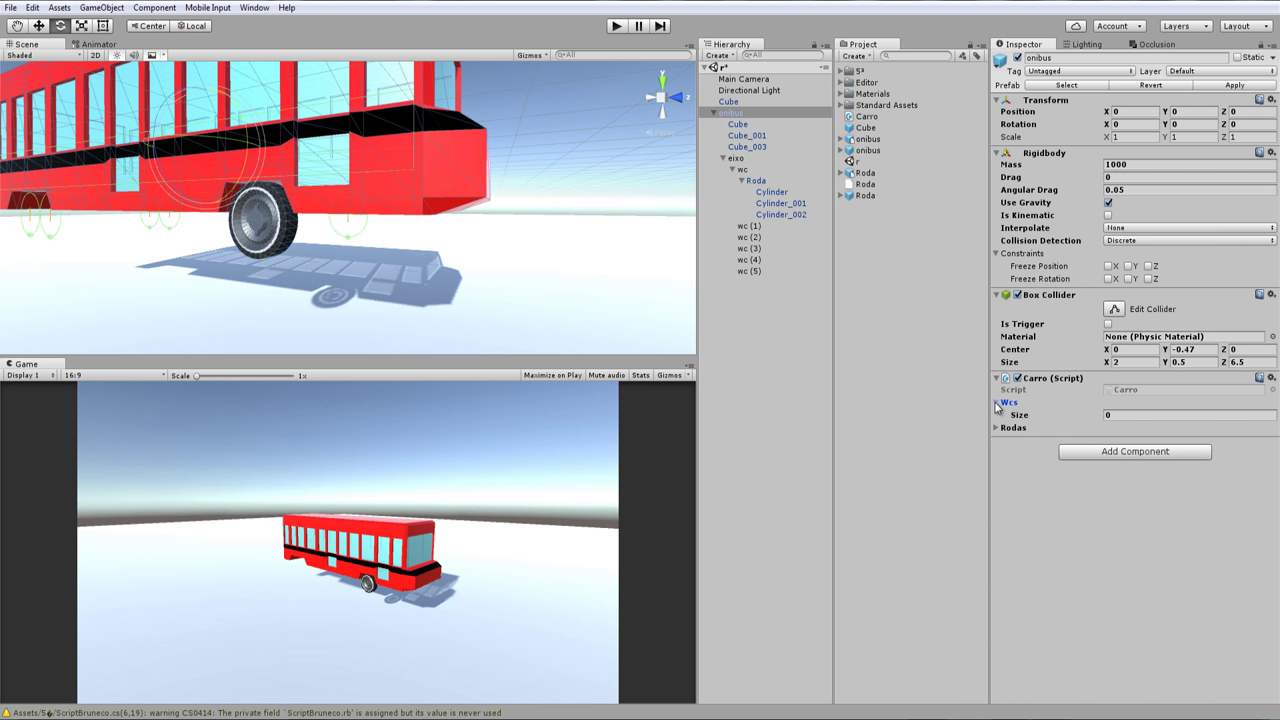
{"action": "left_click", "coordinate": [999, 429]}
{"action": "left_click", "coordinate": [1130, 415]}
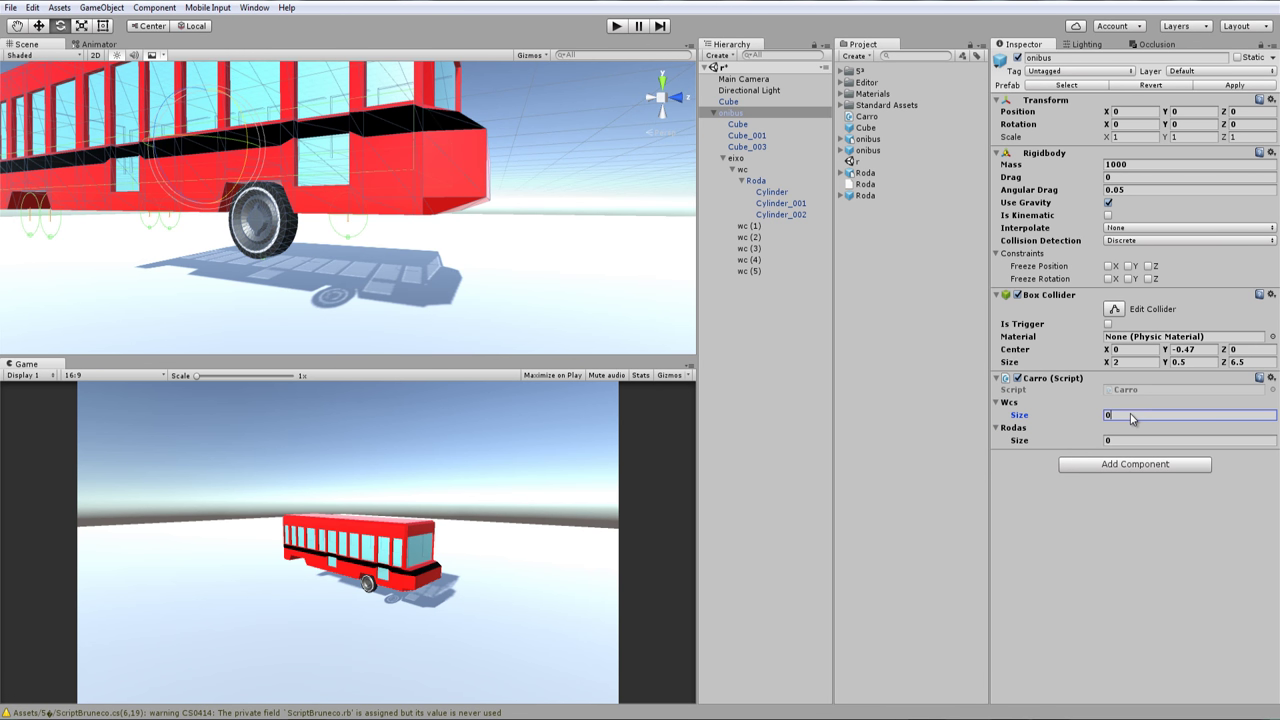
{"action": "type", "text": "6"}
{"action": "key", "text": "Return"}
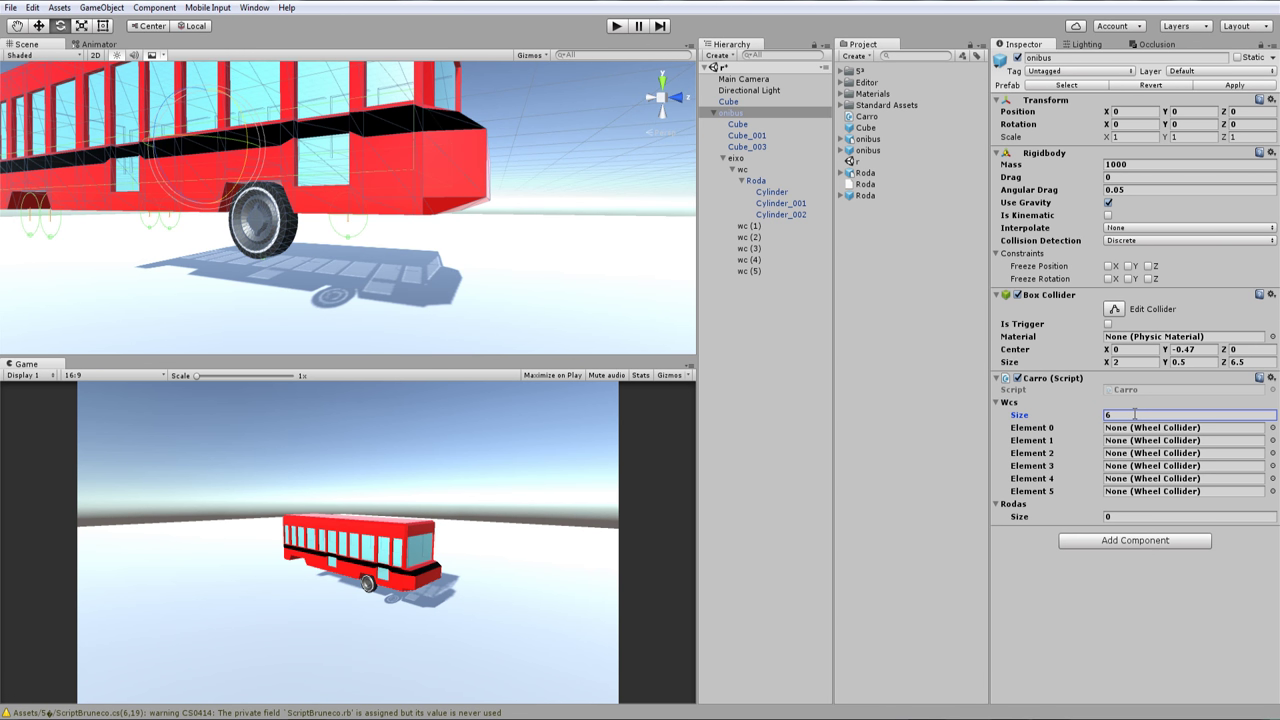
{"action": "left_click", "coordinate": [1127, 516]}
{"action": "type", "text": "6"}
{"action": "key", "text": "Return"}
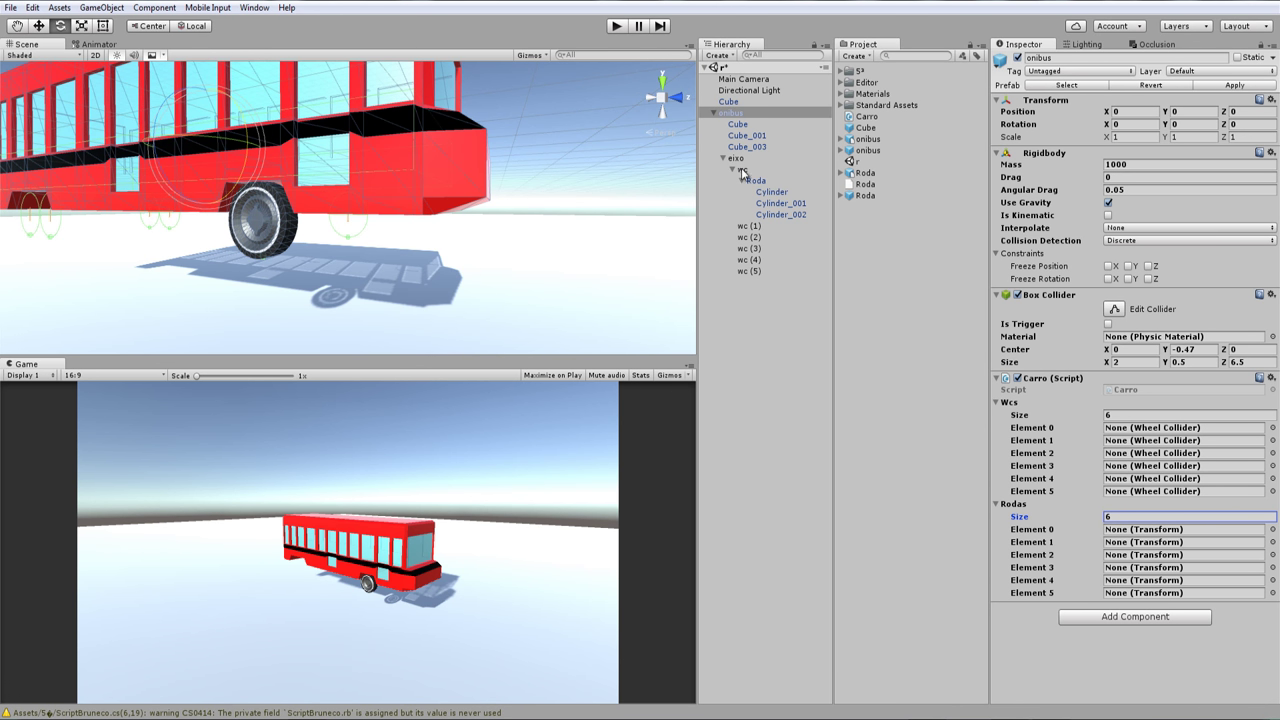
{"action": "left_click", "coordinate": [756, 181]}
{"action": "left_click_drag", "start_coordinate": [755, 183], "coordinate": [762, 305]}
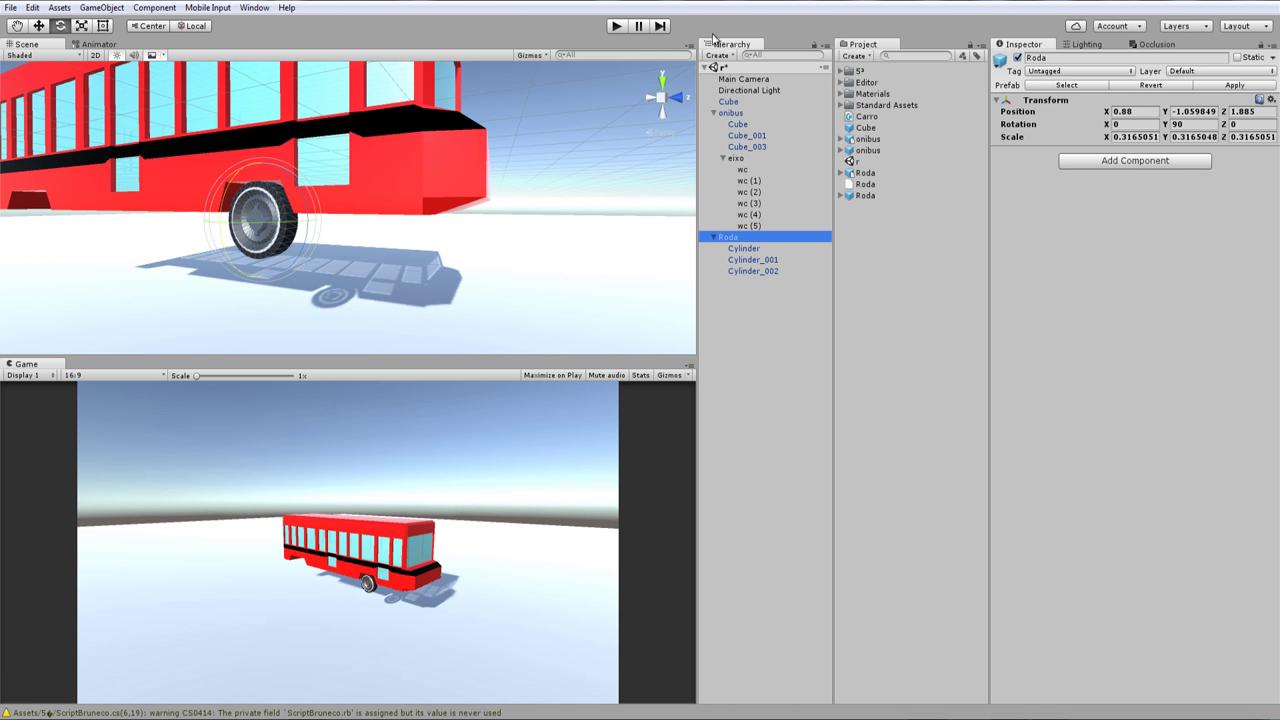
Create an empty child of onibus named rodas
{"action": "left_click", "coordinate": [731, 113]}
{"action": "right_click", "coordinate": [731, 113]}
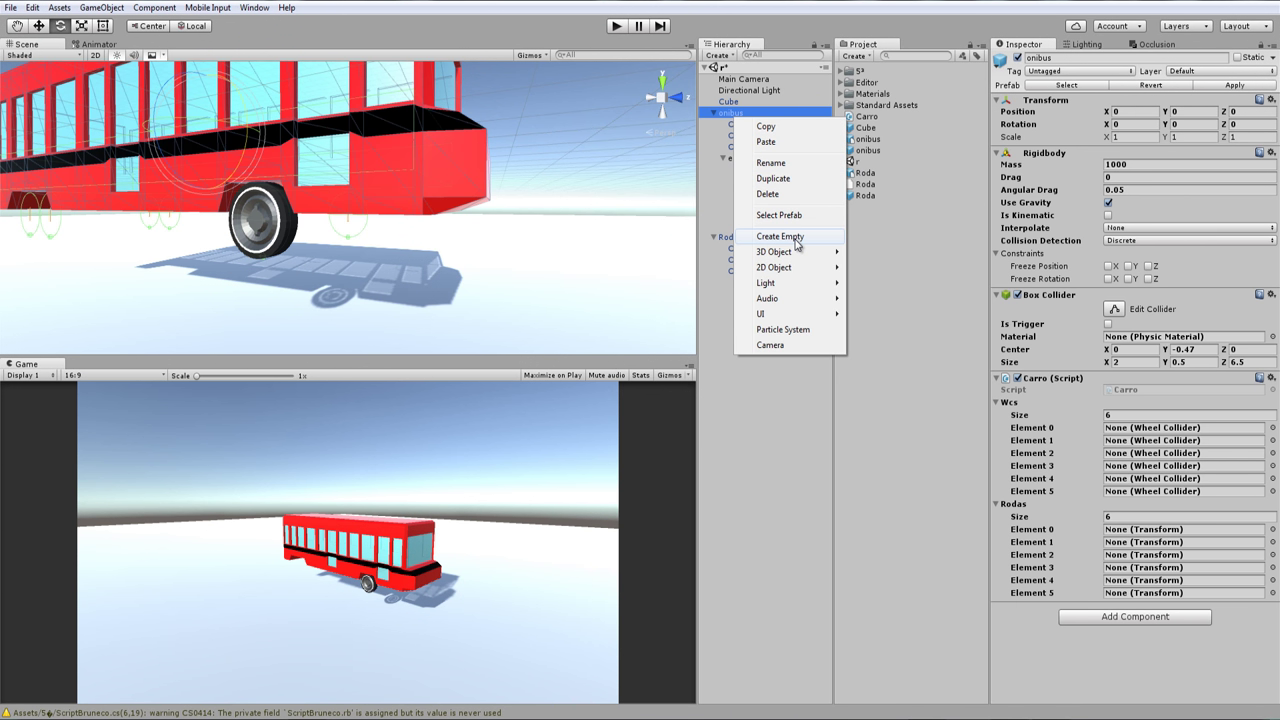
{"action": "left_click", "coordinate": [803, 239]}
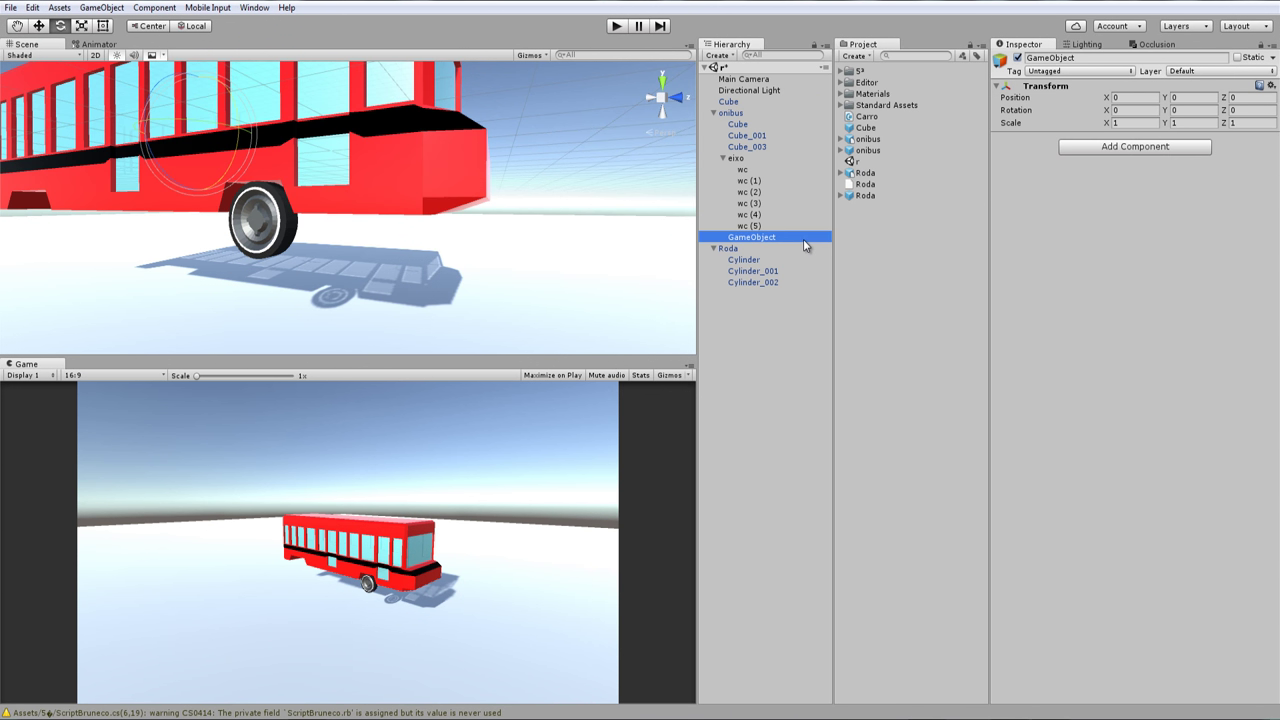
{"action": "key", "text": "r"}
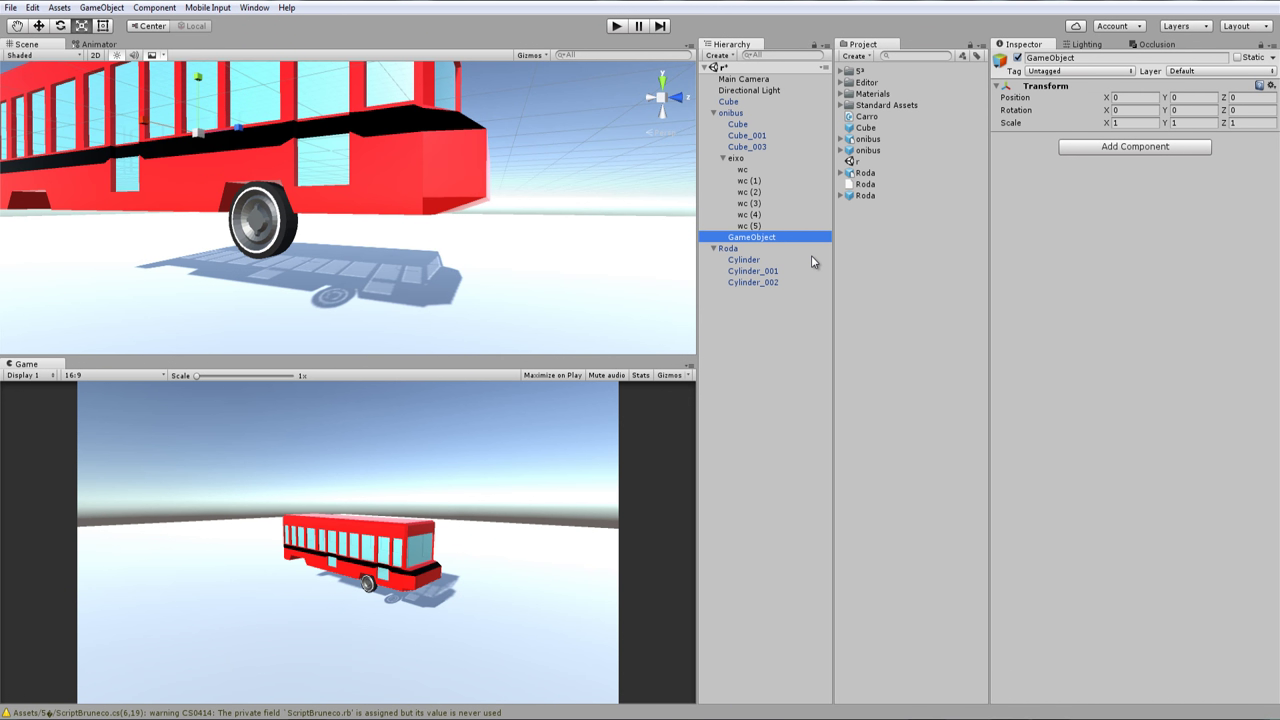
{"action": "key", "text": "F2"}
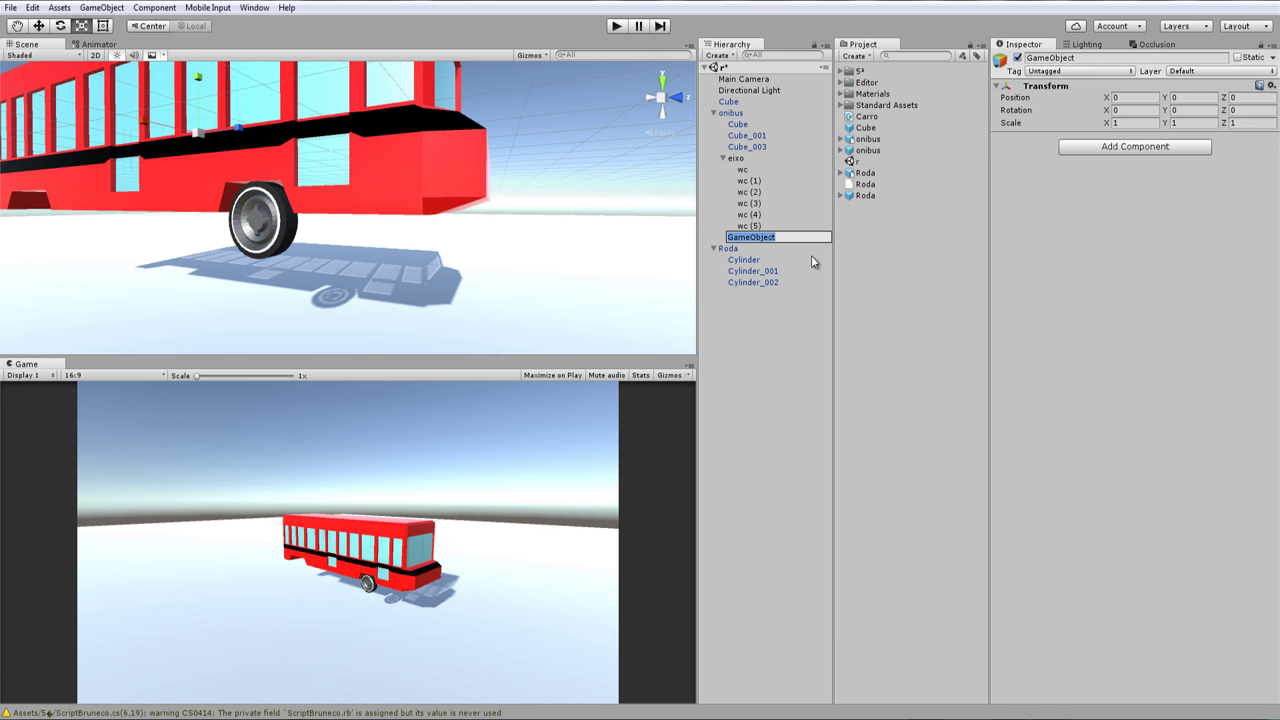
{"action": "type", "text": "rodas"}
{"action": "key", "text": "Return"}
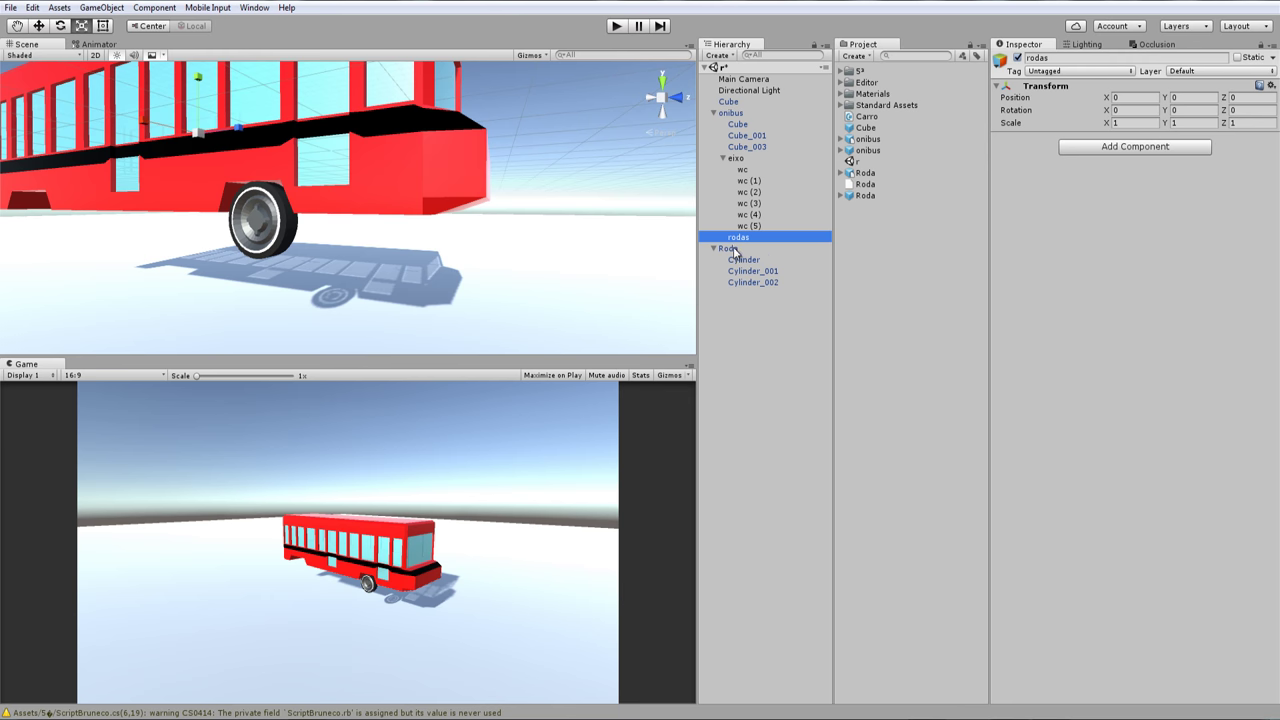
Move Roda into rodas and duplicate it into Roda (1) through Roda (5)
{"action": "left_click_drag", "start_coordinate": [738, 249], "coordinate": [740, 237]}
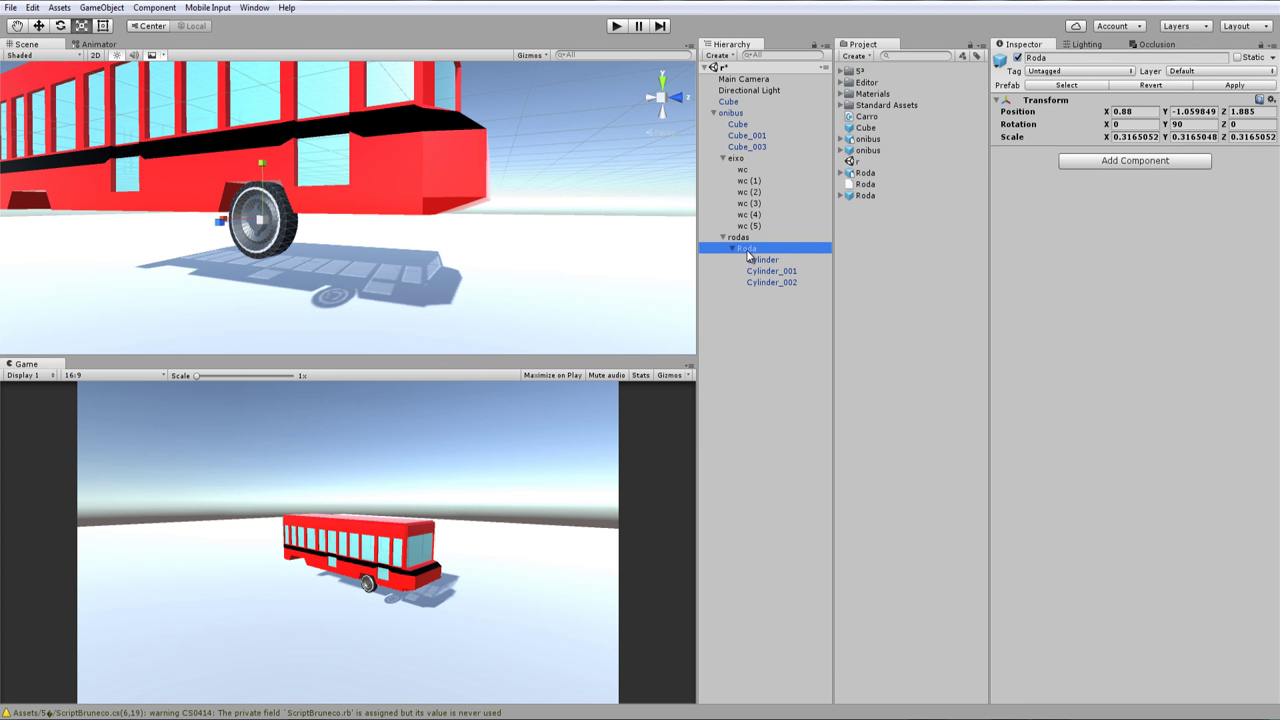
{"action": "key", "text": "ctrl+d"}
{"action": "key", "text": "ctrl+d"}
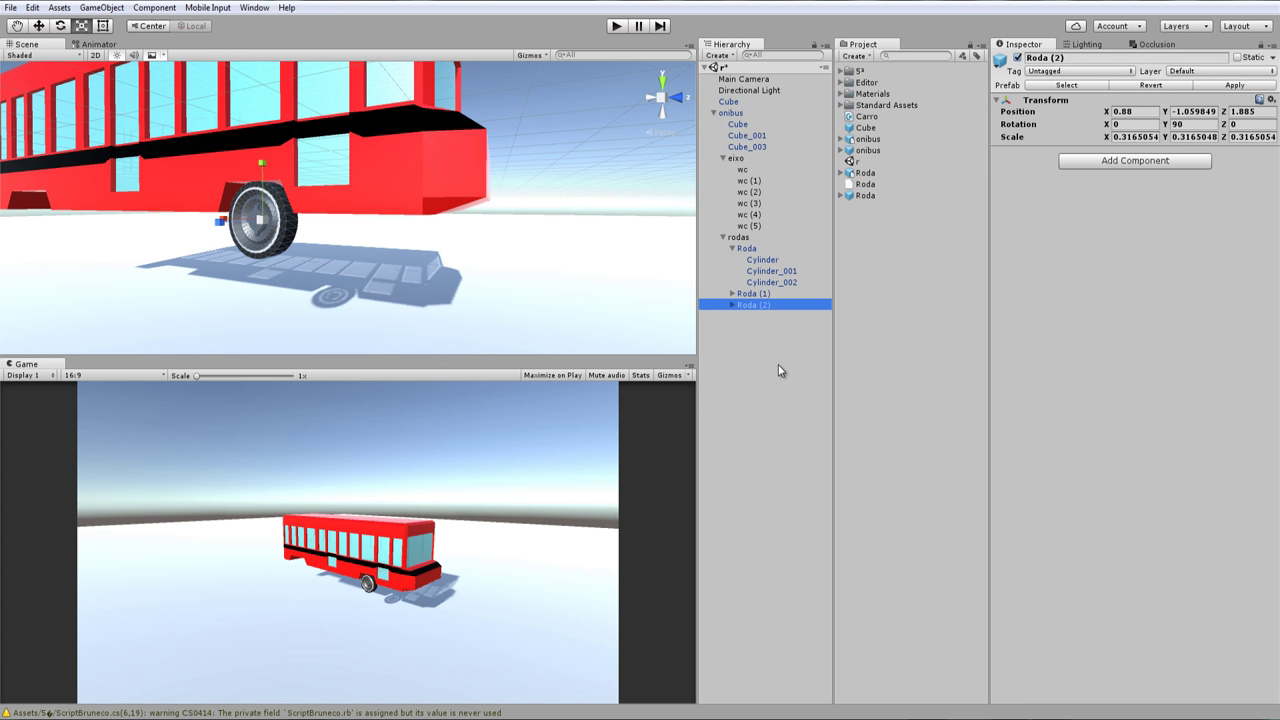
{"action": "key", "text": "ctrl+d"}
{"action": "key", "text": "ctrl+d"}
{"action": "key", "text": "ctrl+d"}
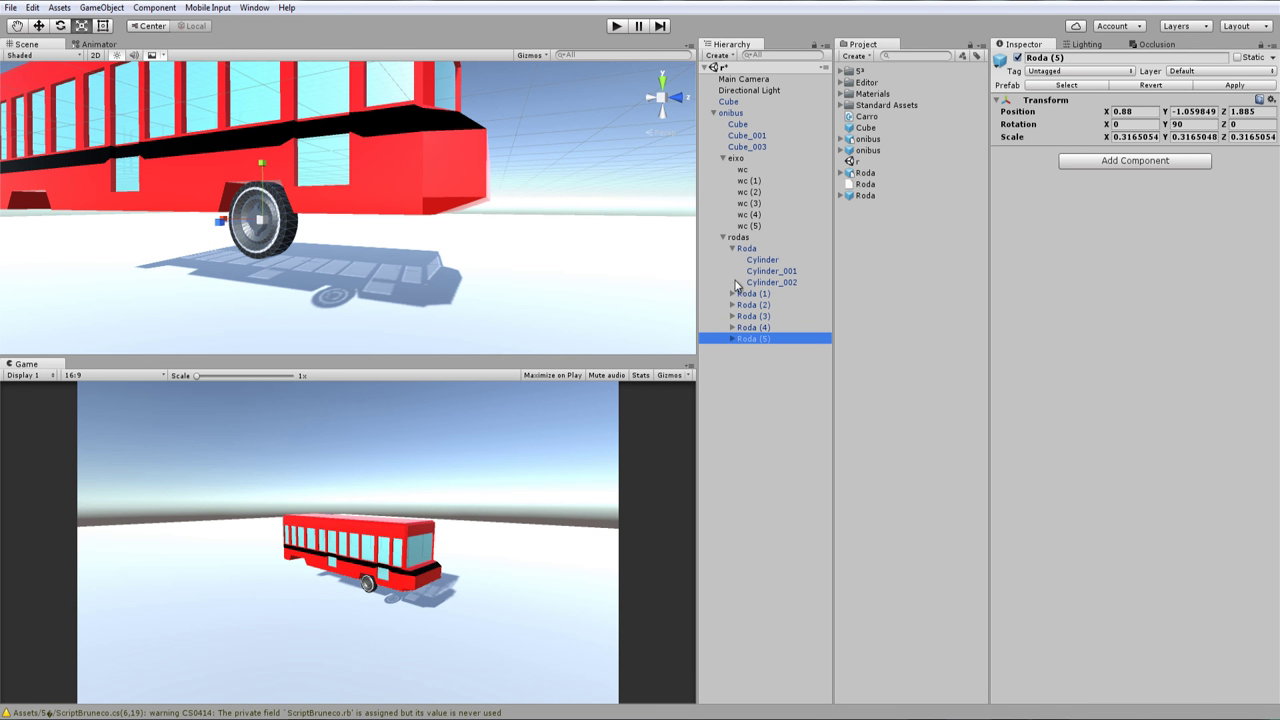
{"action": "left_click", "coordinate": [732, 248]}
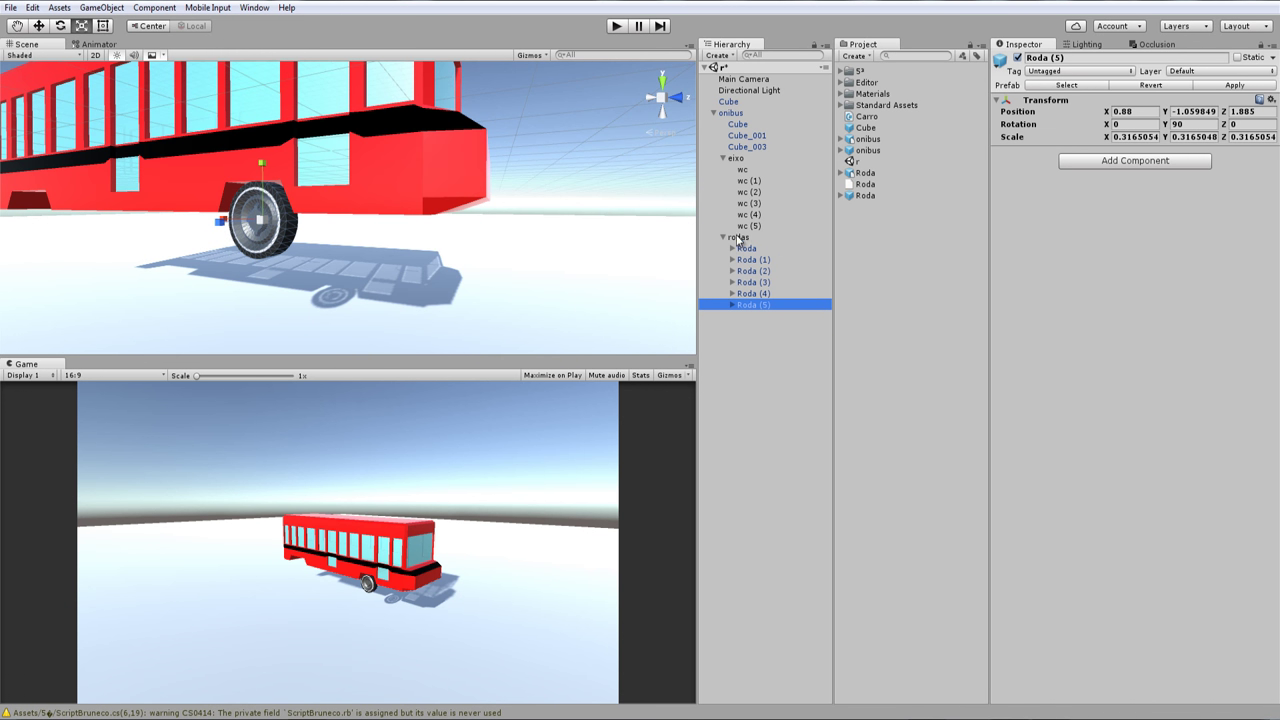
{"action": "left_click", "coordinate": [733, 113]}
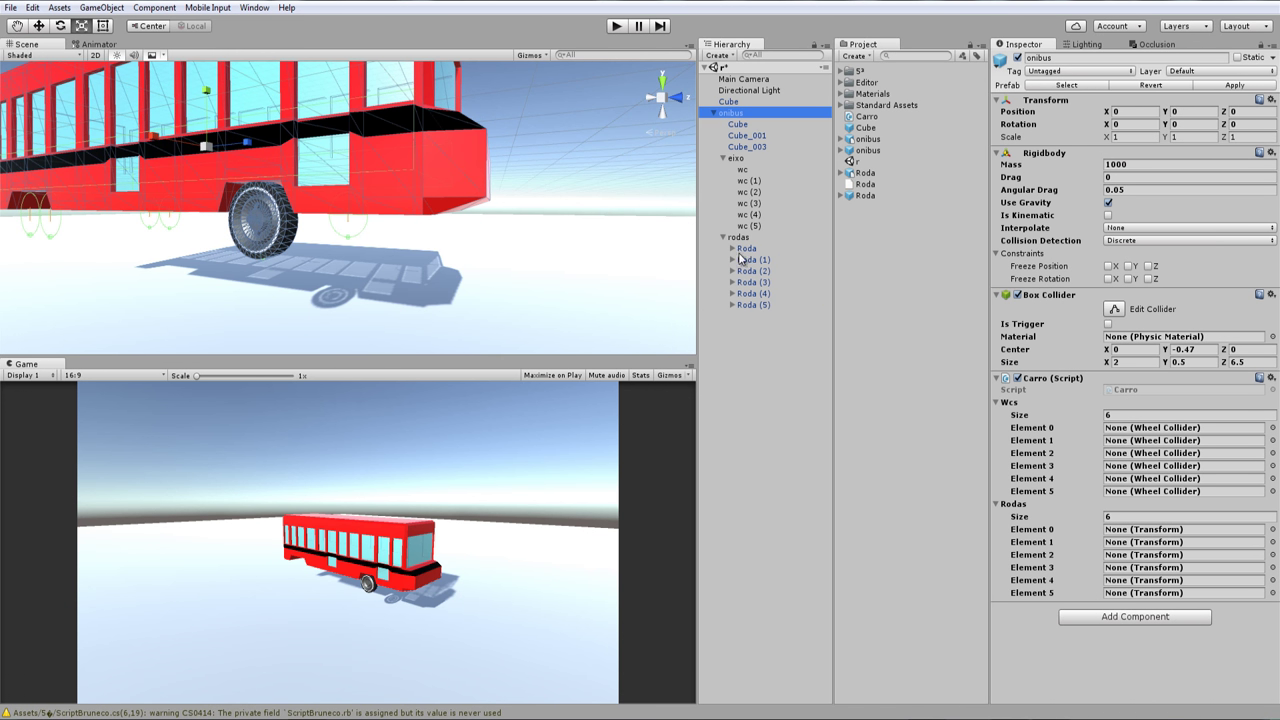
Assign the wheel colliders wc through wc (4) to the Wcs slots in order
{"action": "left_click_drag", "start_coordinate": [742, 172], "coordinate": [1140, 428]}
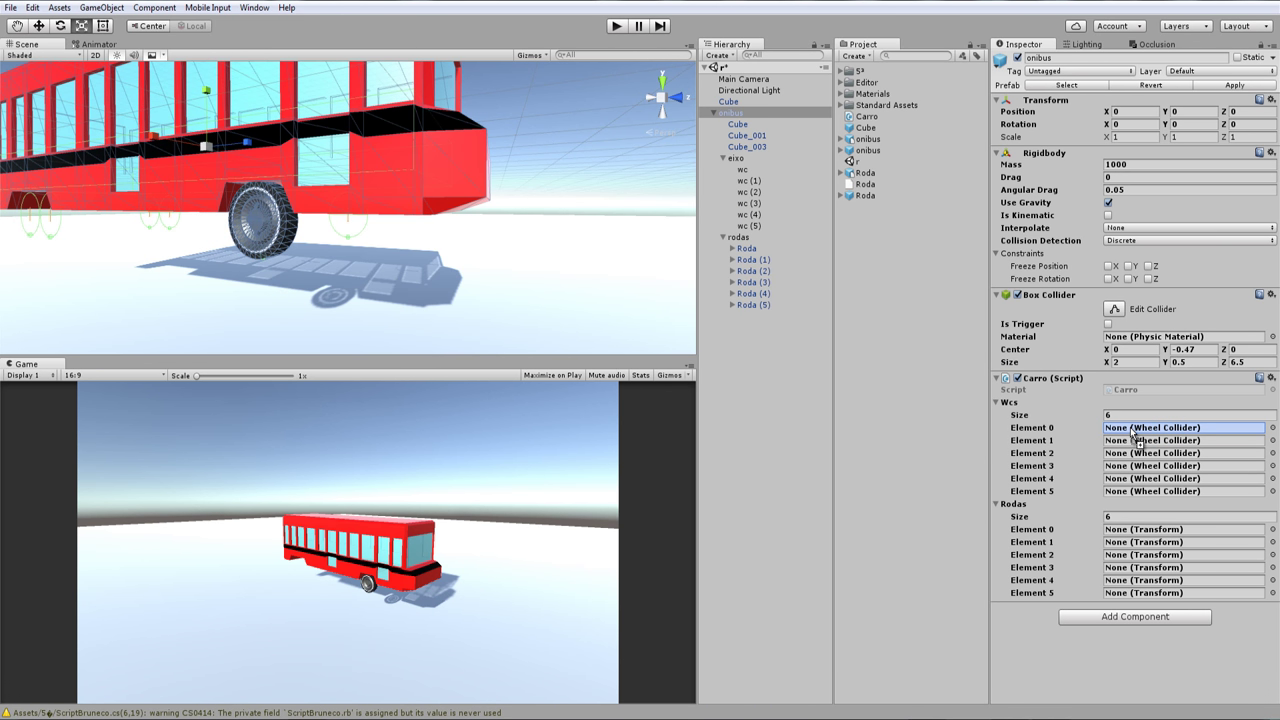
{"action": "left_click", "coordinate": [752, 182]}
{"action": "left_click_drag", "start_coordinate": [752, 186], "coordinate": [1150, 440]}
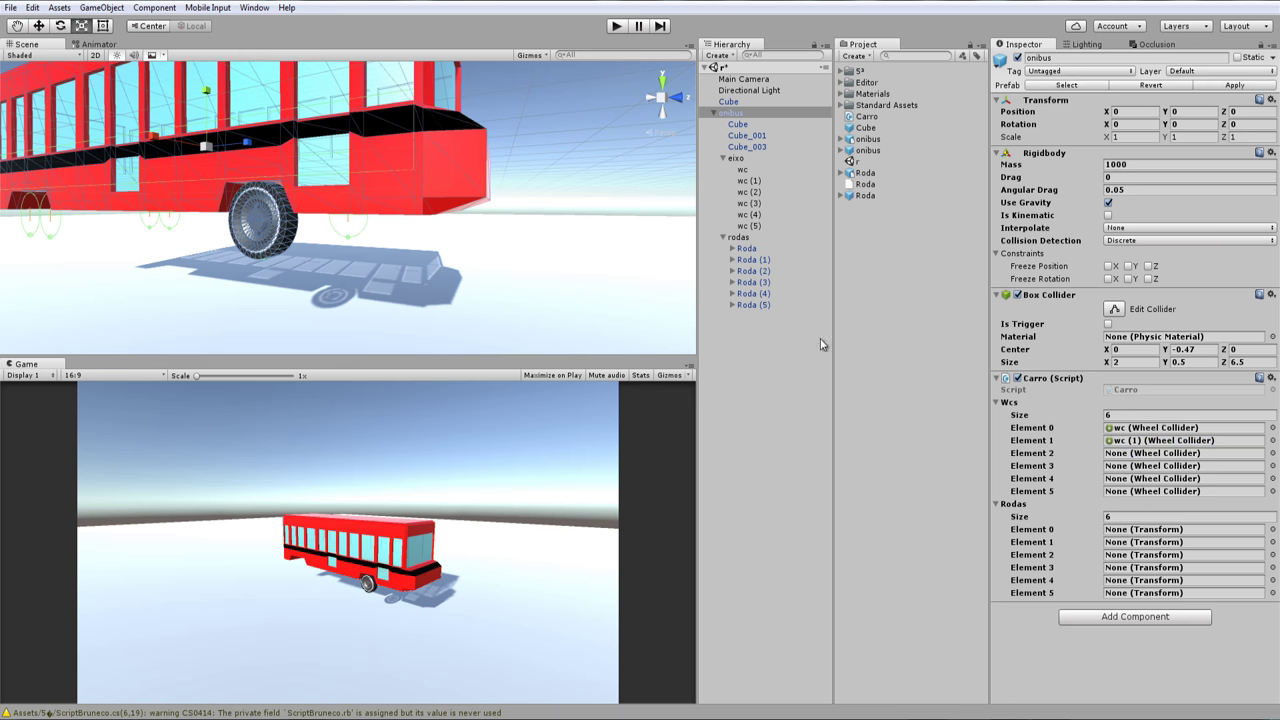
{"action": "left_click_drag", "start_coordinate": [750, 203], "coordinate": [1150, 453]}
{"action": "left_click_drag", "start_coordinate": [748, 216], "coordinate": [1150, 466]}
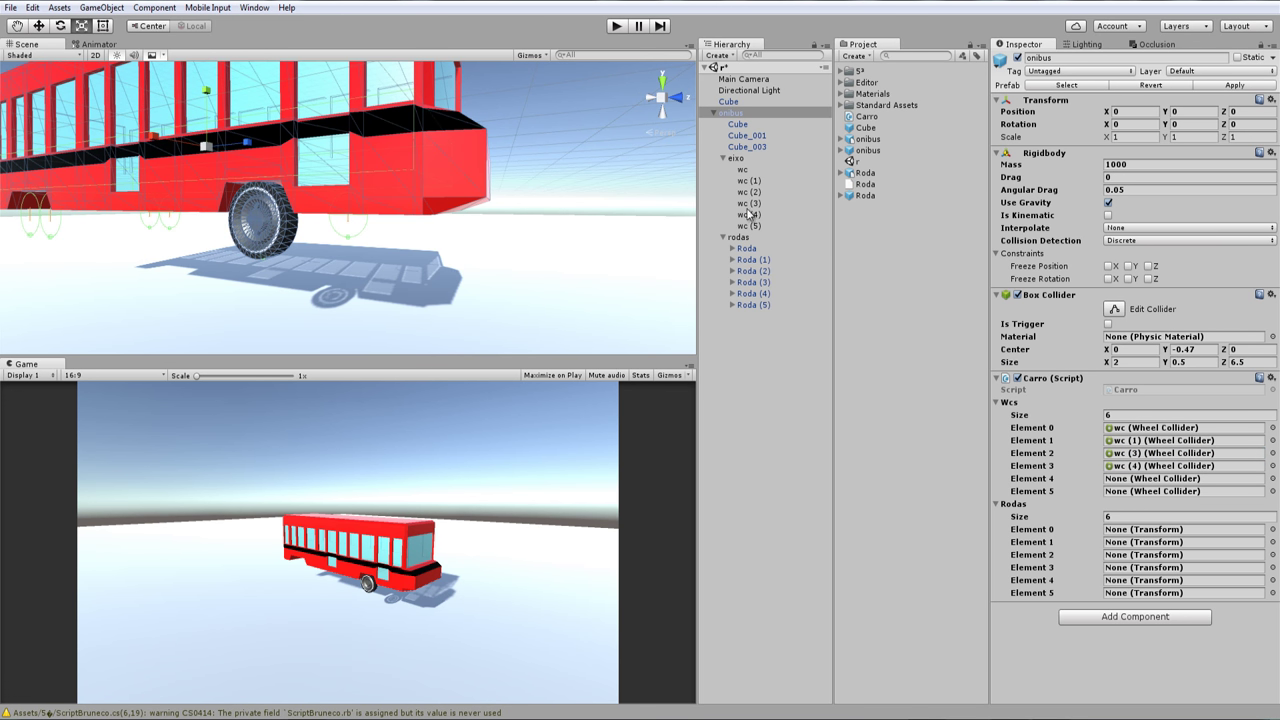
{"action": "mouse_move", "coordinate": [749, 190]}
{"action": "left_mouse_down"}
{"action": "mouse_move", "coordinate": [1170, 455]}
{"action": "mouse_move", "coordinate": [1150, 468]}
{"action": "left_mouse_up"}
{"action": "left_click_drag", "start_coordinate": [752, 215], "coordinate": [1150, 478]}
{"action": "mouse_move", "coordinate": [745, 227]}
{"action": "left_mouse_down"}
{"action": "mouse_move", "coordinate": [755, 248]}
{"action": "mouse_move", "coordinate": [1146, 490]}
{"action": "left_mouse_up"}
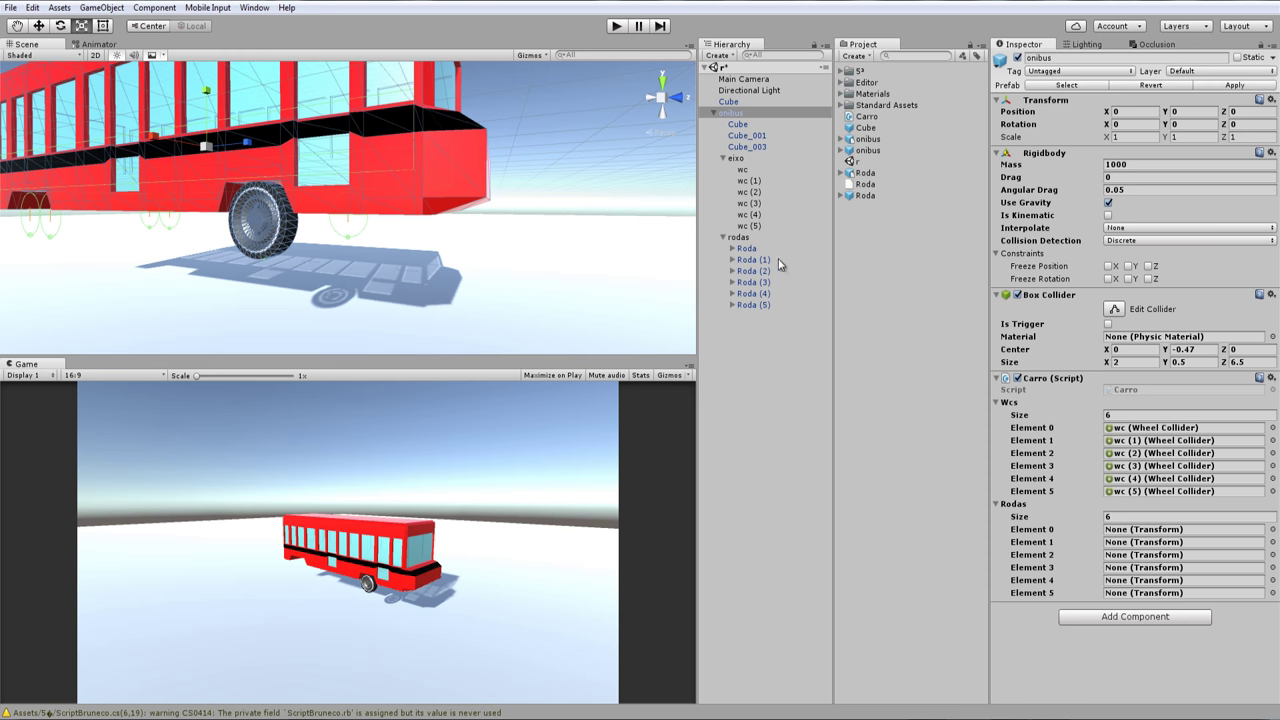
Assign Roda through Roda (5) to Rodas Elements 0–5 and start Play
{"action": "left_click", "coordinate": [751, 250]}
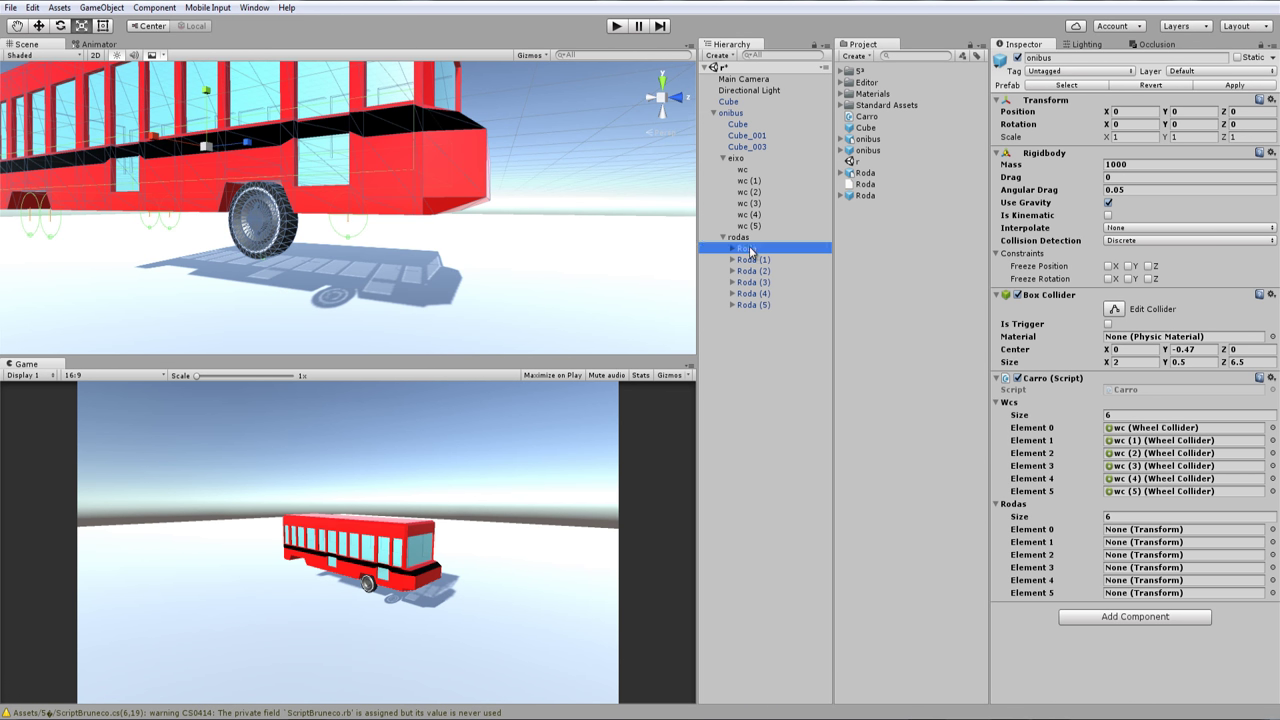
{"action": "left_click_drag", "start_coordinate": [751, 250], "coordinate": [1143, 529]}
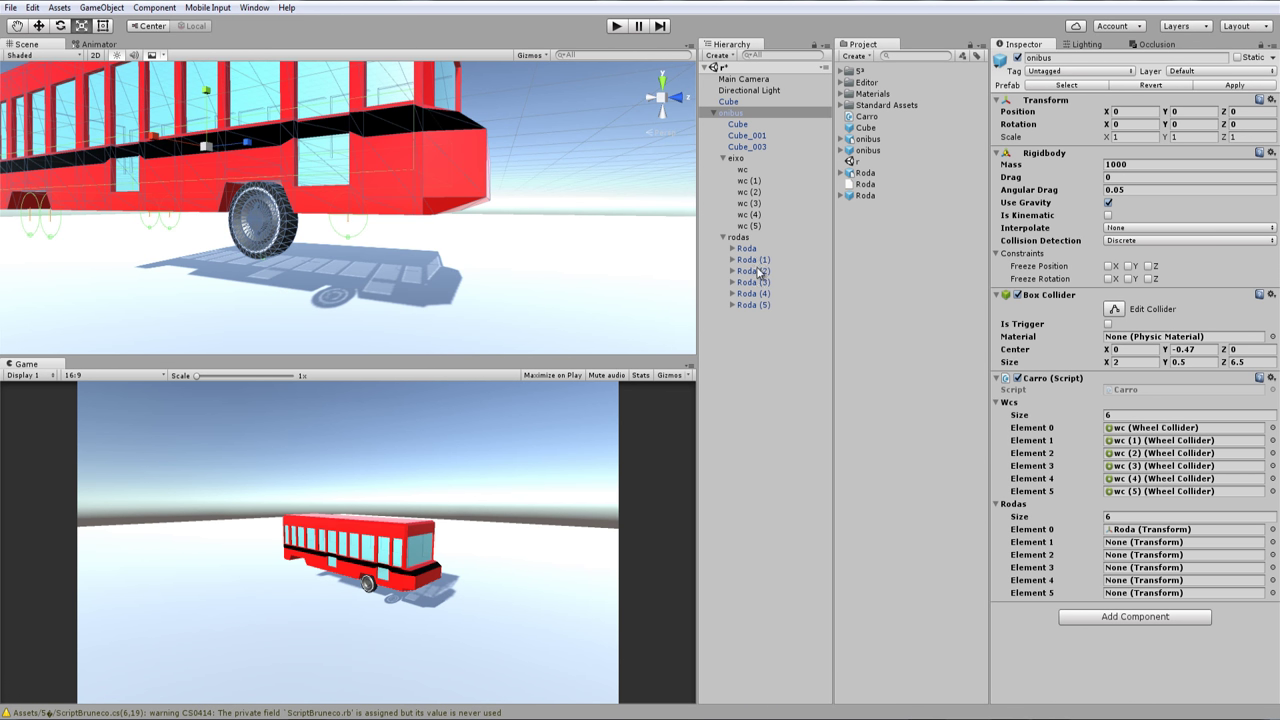
{"action": "left_click_drag", "start_coordinate": [755, 260], "coordinate": [1148, 542]}
{"action": "left_click_drag", "start_coordinate": [754, 278], "coordinate": [1150, 554]}
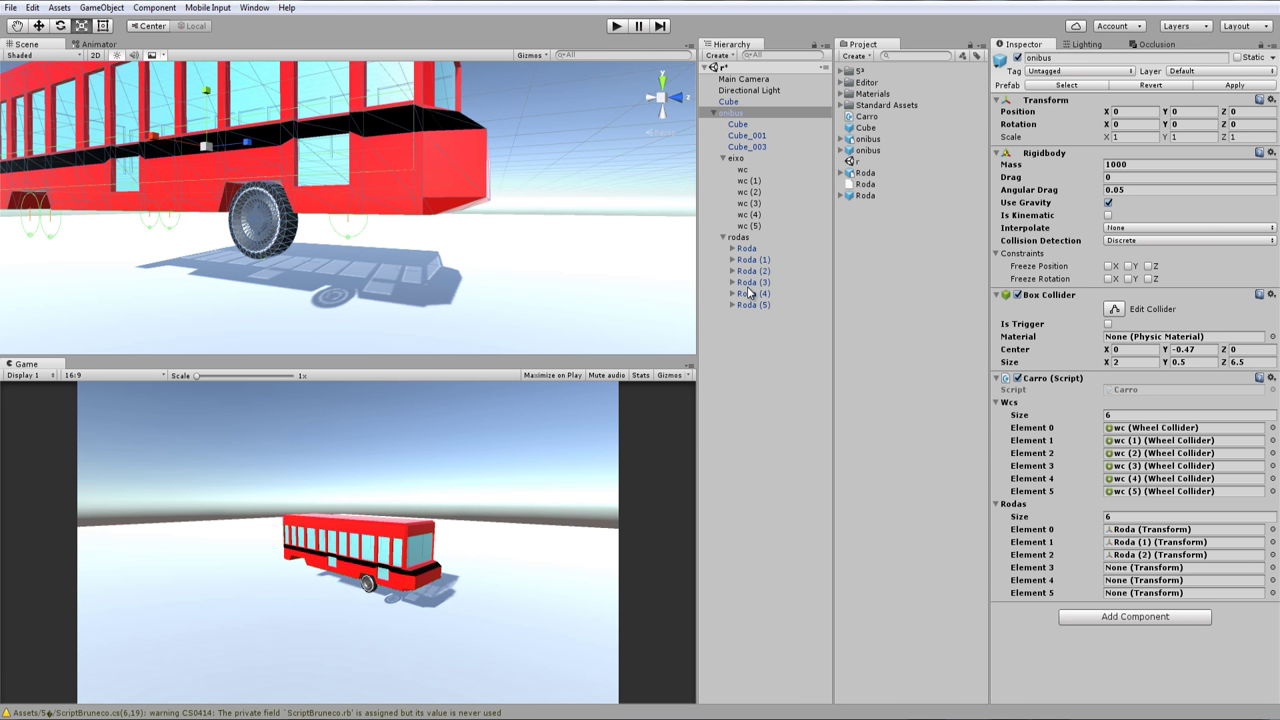
{"action": "left_click_drag", "start_coordinate": [749, 289], "coordinate": [1201, 569]}
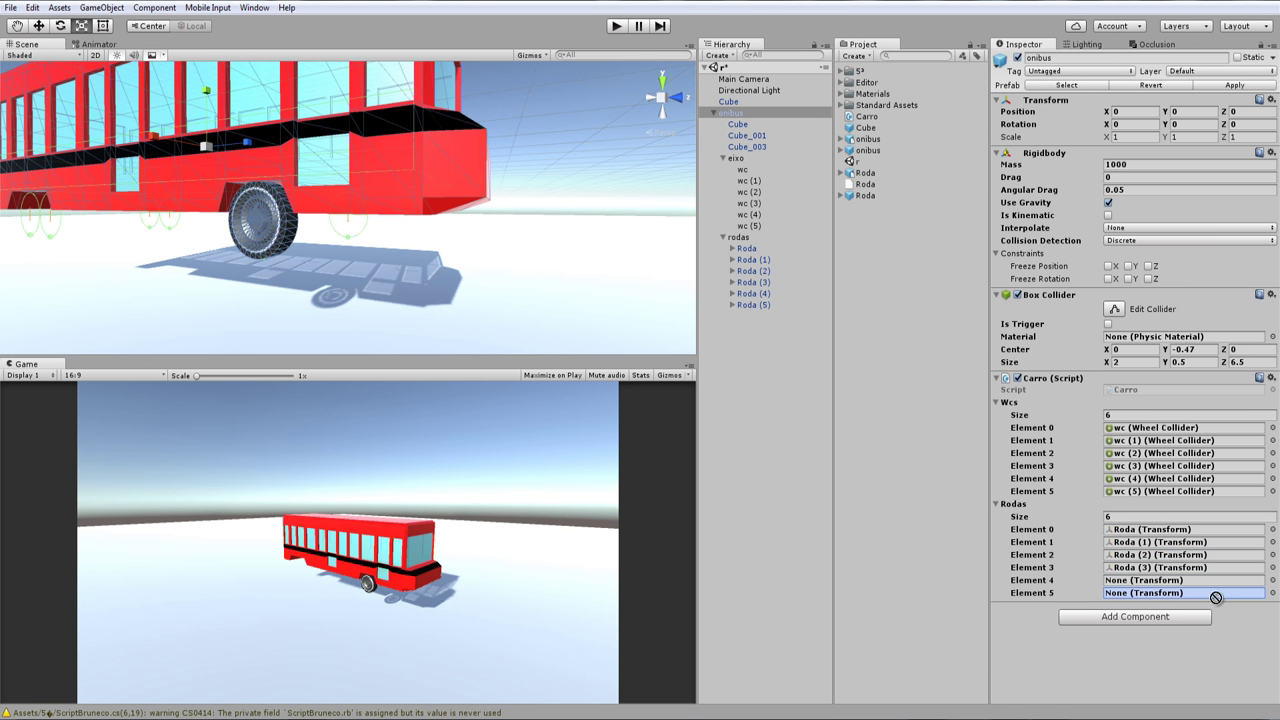
{"action": "left_click_drag", "start_coordinate": [753, 293], "coordinate": [1185, 582]}
{"action": "left_click_drag", "start_coordinate": [741, 304], "coordinate": [1159, 600]}
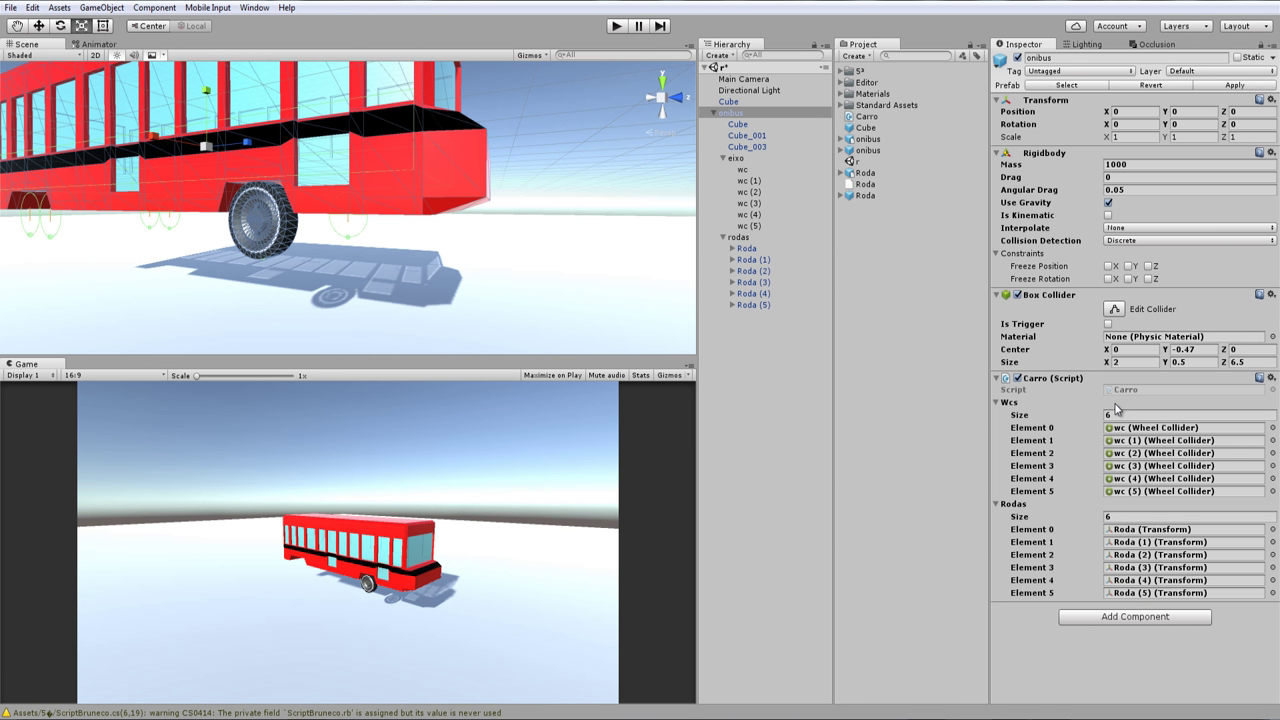
{"action": "left_click", "coordinate": [612, 26]}
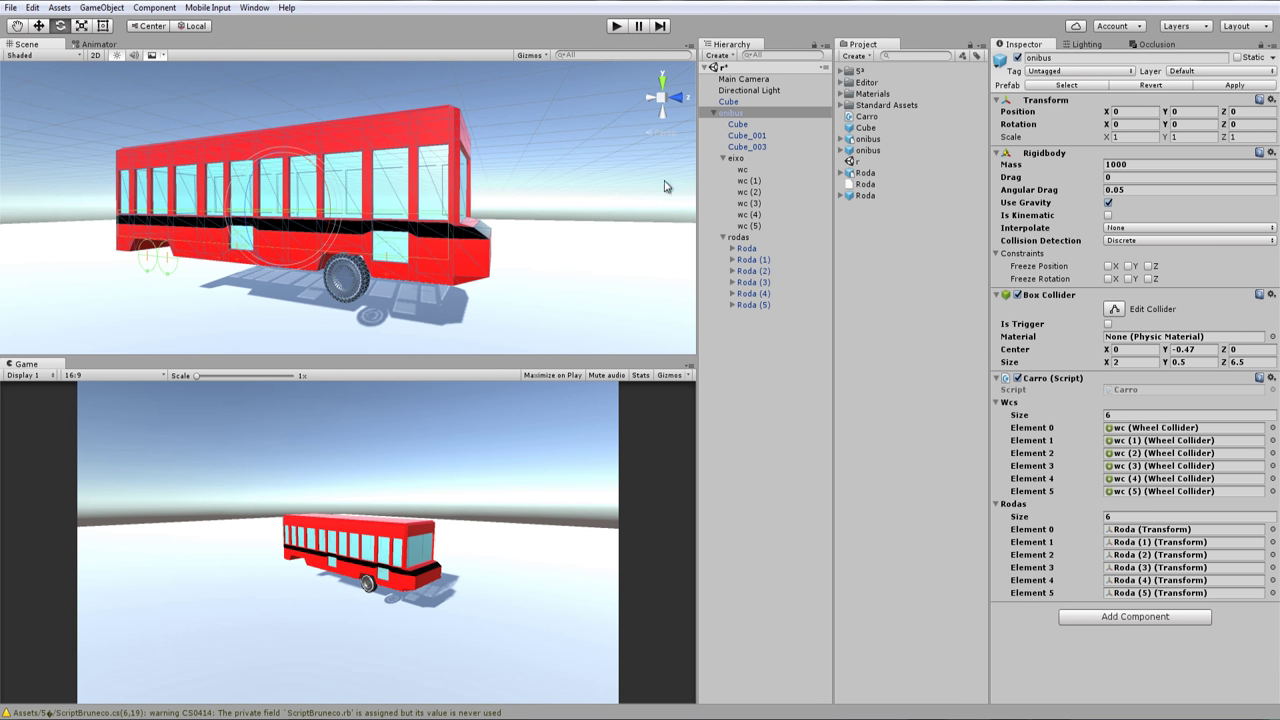
Add an updateRodas(); call inside Update() in Carro.cs, then return to Unity
{"action": "key", "text": "alt+Tab"}
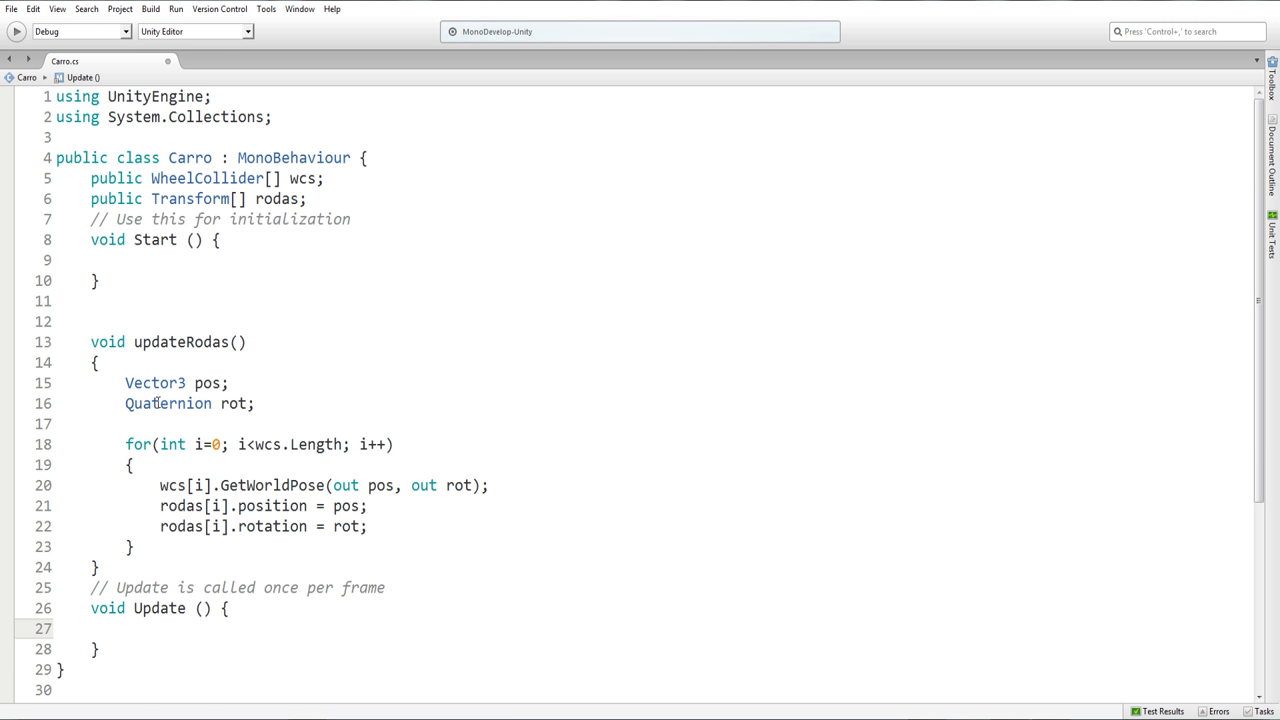
{"action": "scroll", "coordinate": [157, 402], "scroll_direction": "down", "scroll_amount": 4}
{"action": "scroll", "coordinate": [184, 233], "scroll_direction": "up", "scroll_amount": 3}
{"action": "left_click_drag", "start_coordinate": [274, 278], "coordinate": [135, 280]}
{"action": "key", "text": "ctrl+c"}
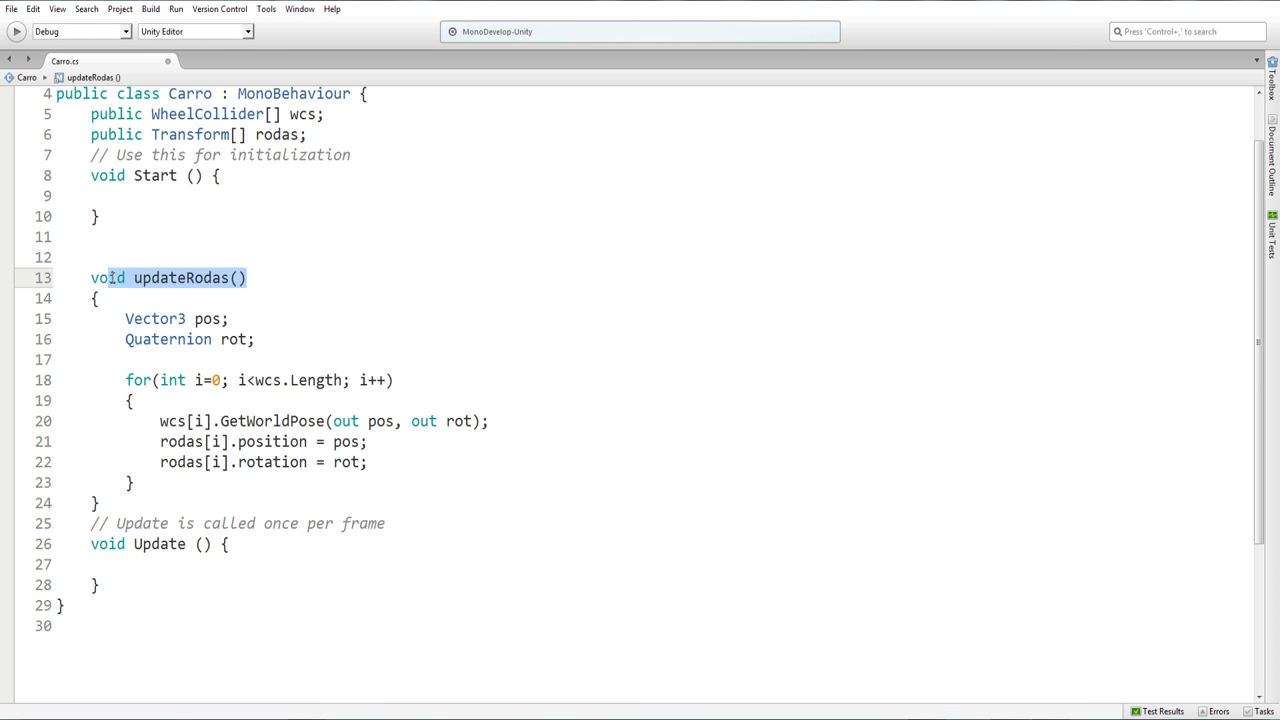
{"action": "scroll", "coordinate": [222, 380], "scroll_direction": "down", "scroll_amount": 3}
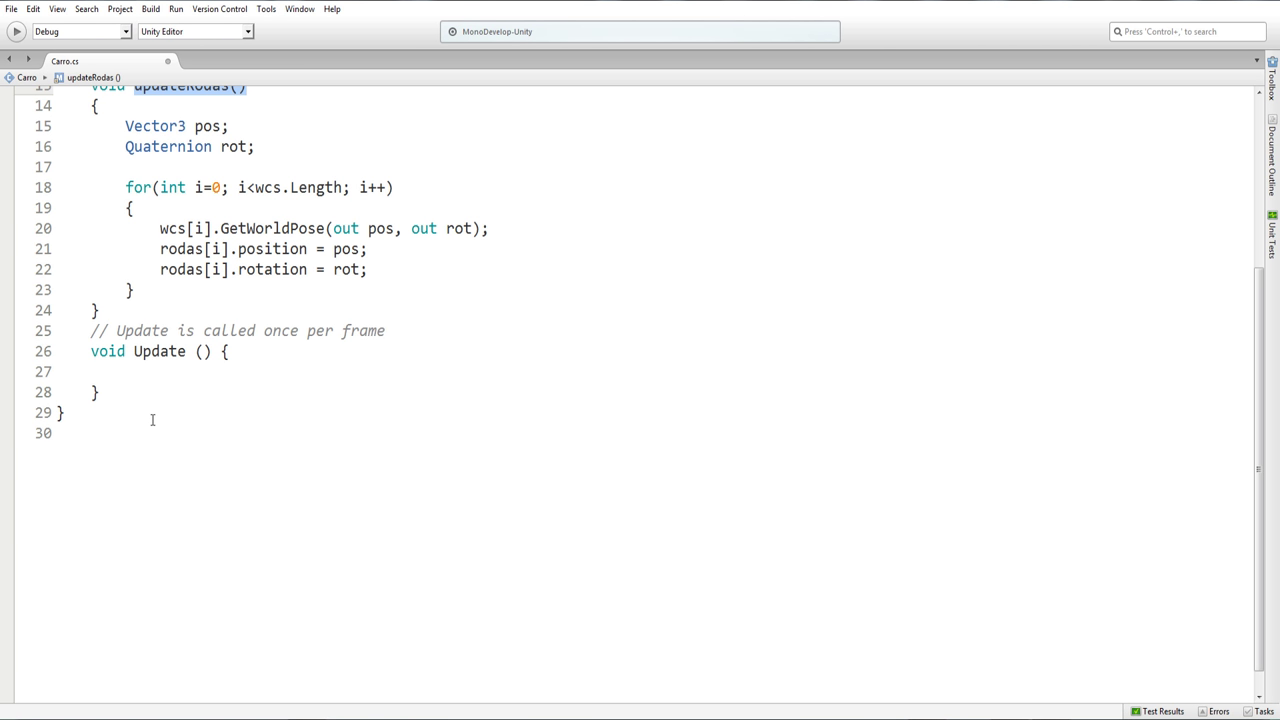
{"action": "left_click", "coordinate": [180, 372]}
{"action": "key", "text": "ctrl+v"}
{"action": "type", "text": ";"}
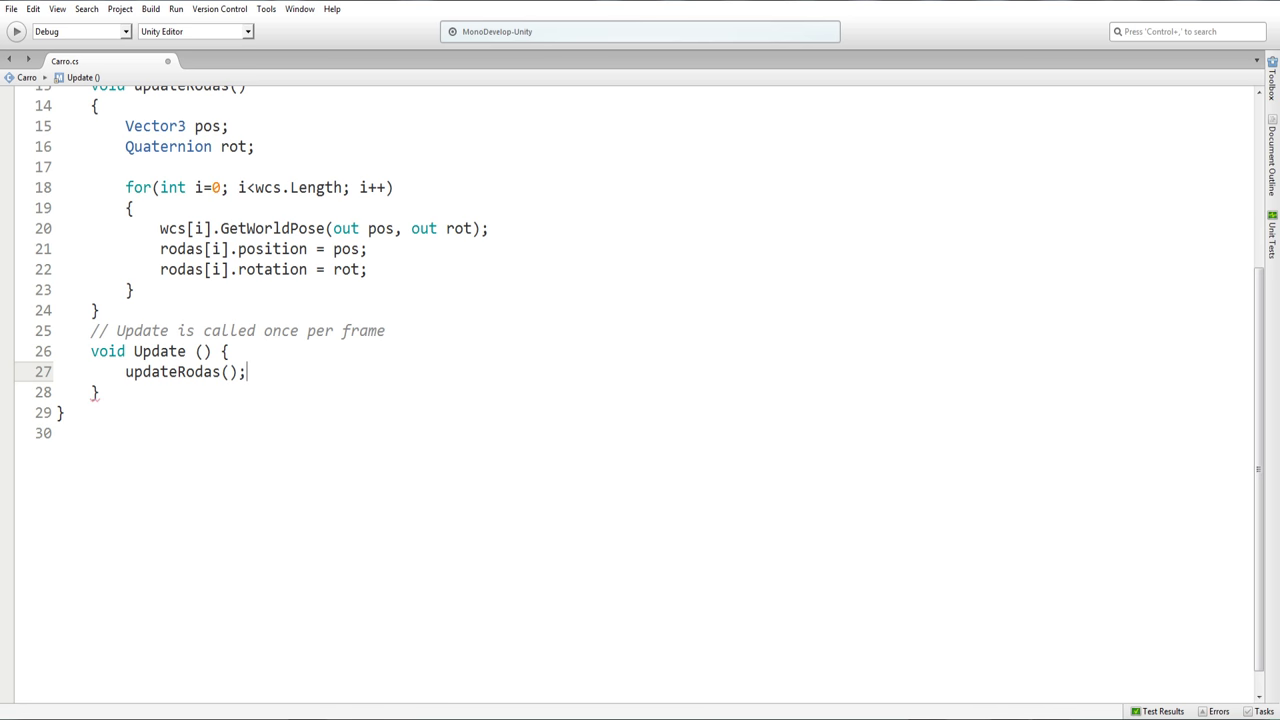
{"action": "key", "text": "alt+Tab"}
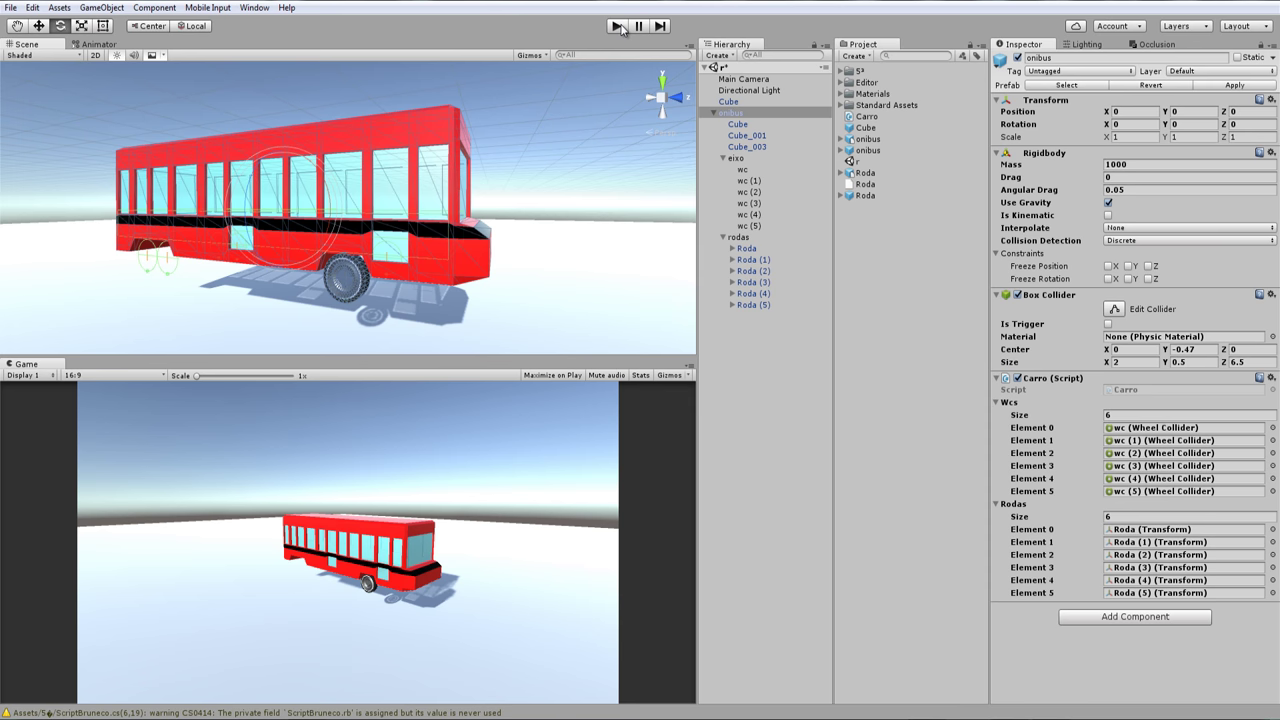
Play the scene, tilt the ground Cube to about 9.149 on X so the bus rolls, then stop
{"action": "left_click", "coordinate": [618, 26]}
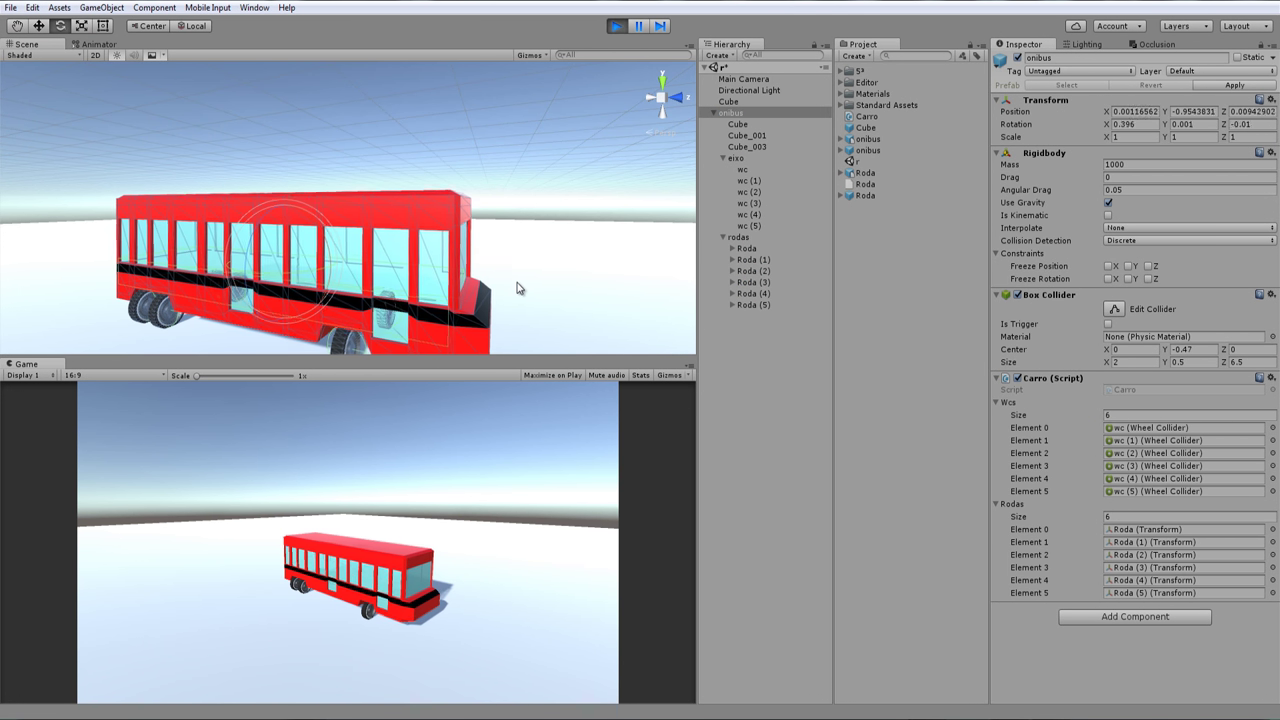
{"action": "scroll", "coordinate": [348, 340], "scroll_direction": "down", "scroll_amount": 3}
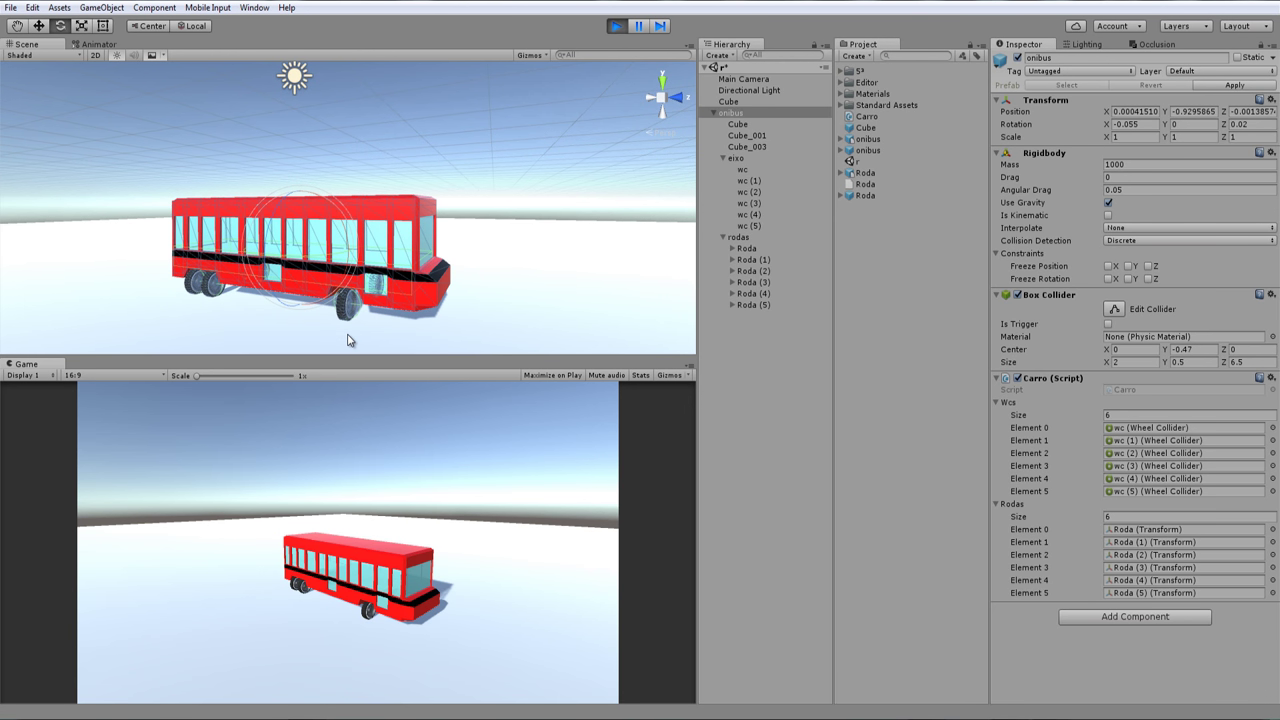
{"action": "mouse_move", "coordinate": [337, 297]}
{"action": "left_mouse_down", "text": "alt"}
{"action": "mouse_move", "coordinate": [384, 258]}
{"action": "mouse_move", "coordinate": [351, 207]}
{"action": "left_mouse_up", "text": "alt"}
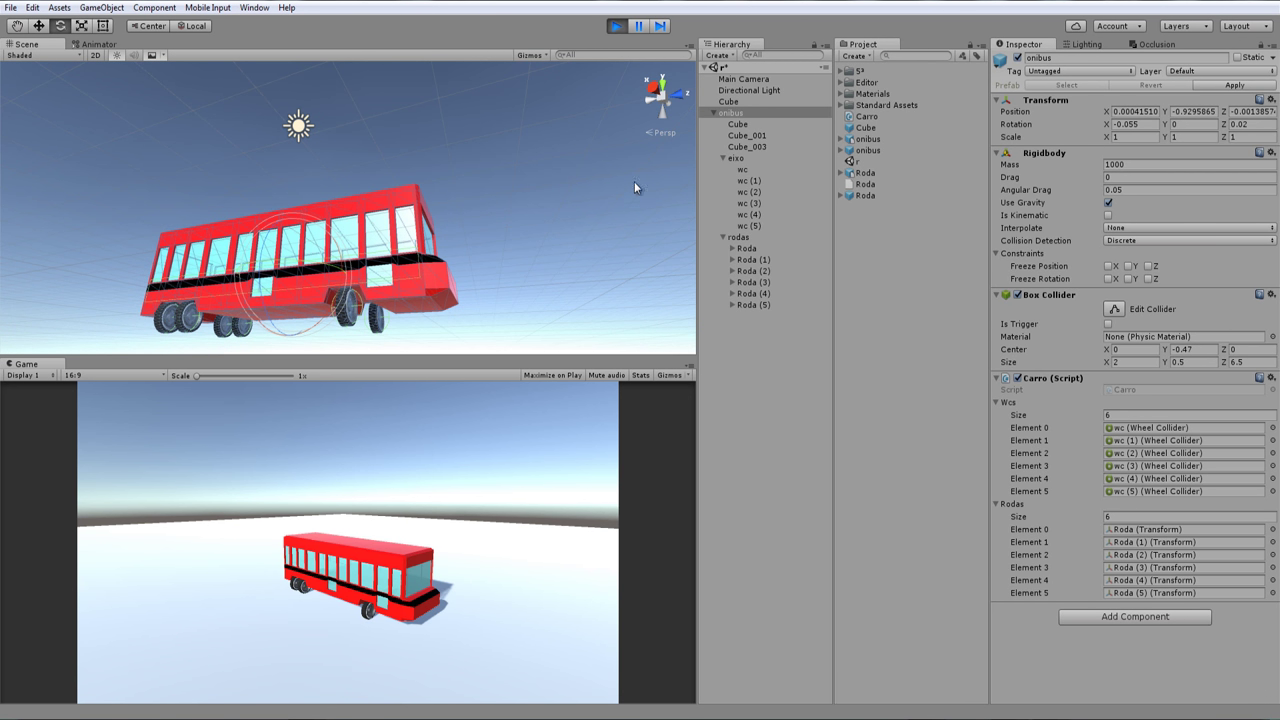
{"action": "mouse_move", "coordinate": [478, 318]}
{"action": "left_mouse_down", "text": "alt"}
{"action": "mouse_move", "coordinate": [492, 286]}
{"action": "mouse_move", "coordinate": [482, 273]}
{"action": "left_mouse_up", "text": "alt"}
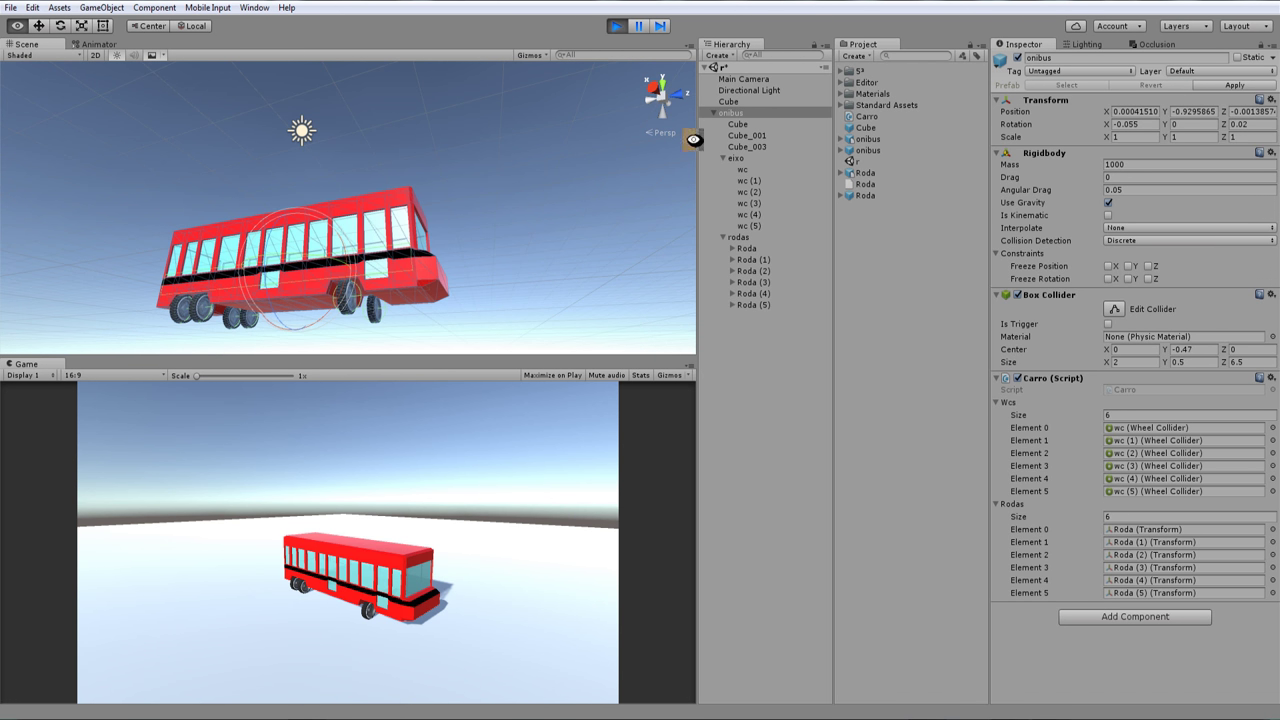
{"action": "left_click", "coordinate": [735, 102]}
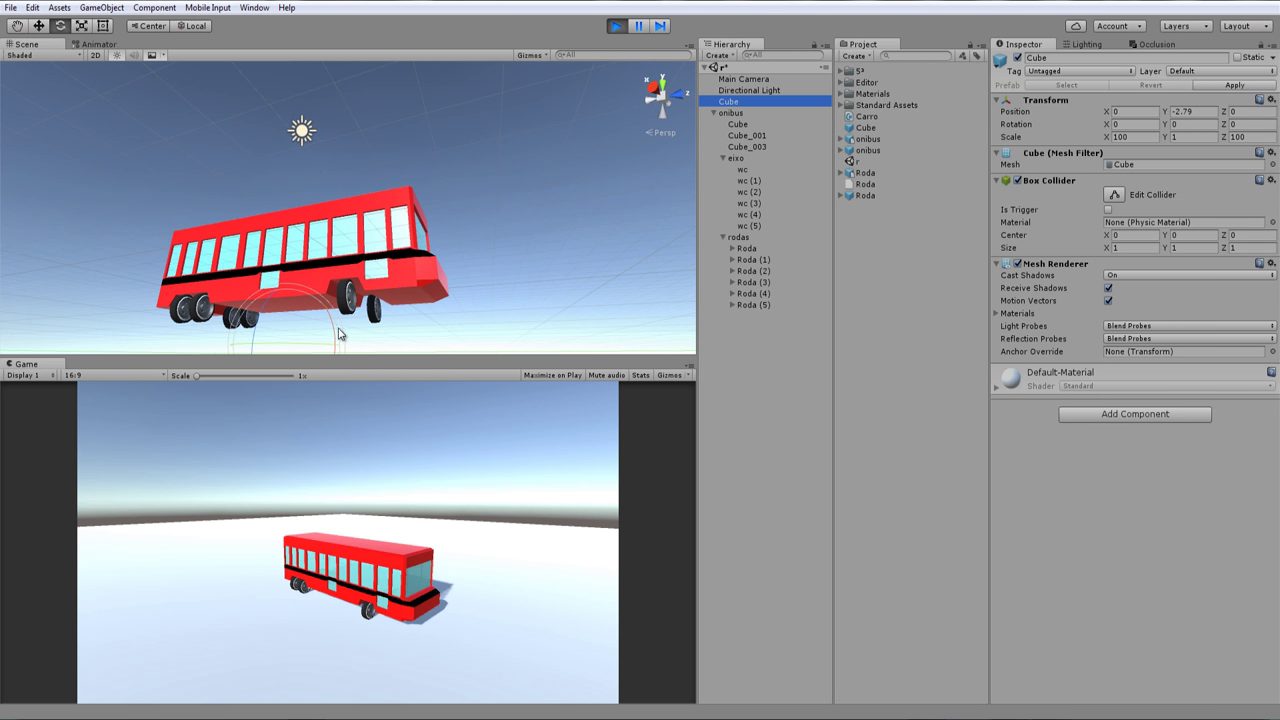
{"action": "mouse_move", "coordinate": [342, 334]}
{"action": "left_mouse_down"}
{"action": "mouse_move", "coordinate": [333, 310]}
{"action": "mouse_move", "coordinate": [451, 266]}
{"action": "mouse_move", "coordinate": [363, 337]}
{"action": "mouse_move", "coordinate": [319, 303]}
{"action": "left_mouse_up"}
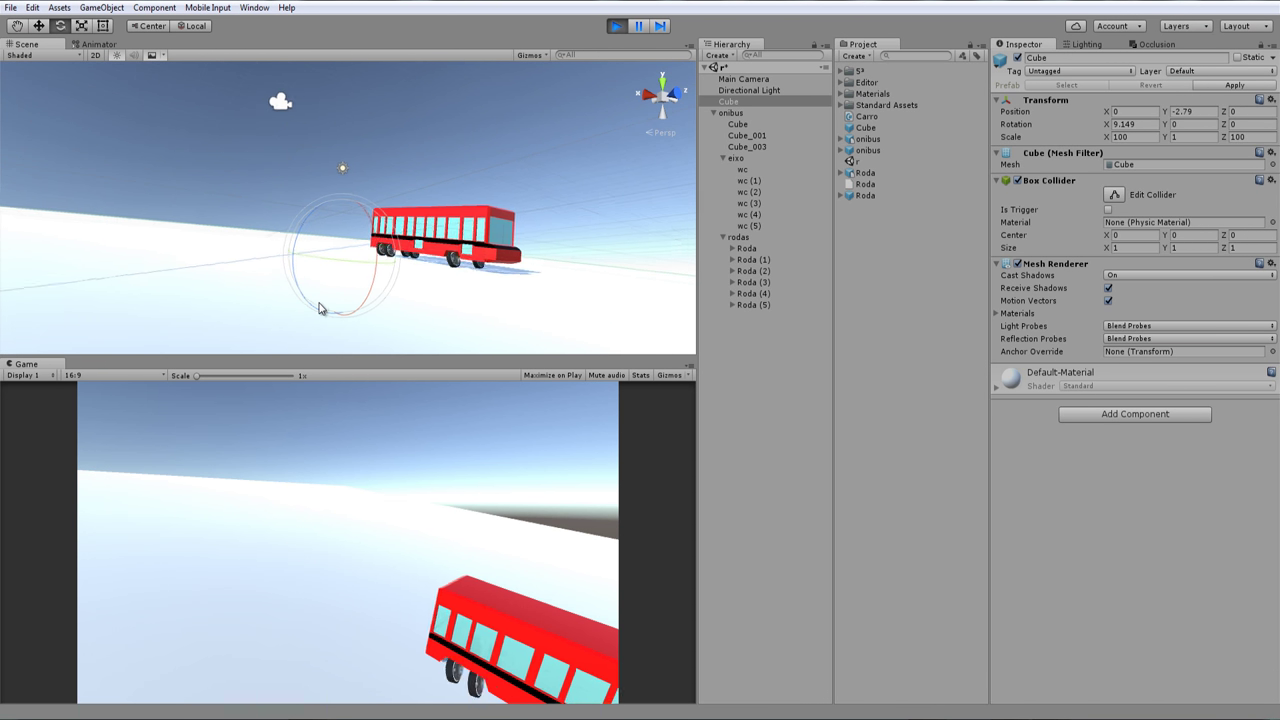
{"action": "left_click", "coordinate": [615, 27]}
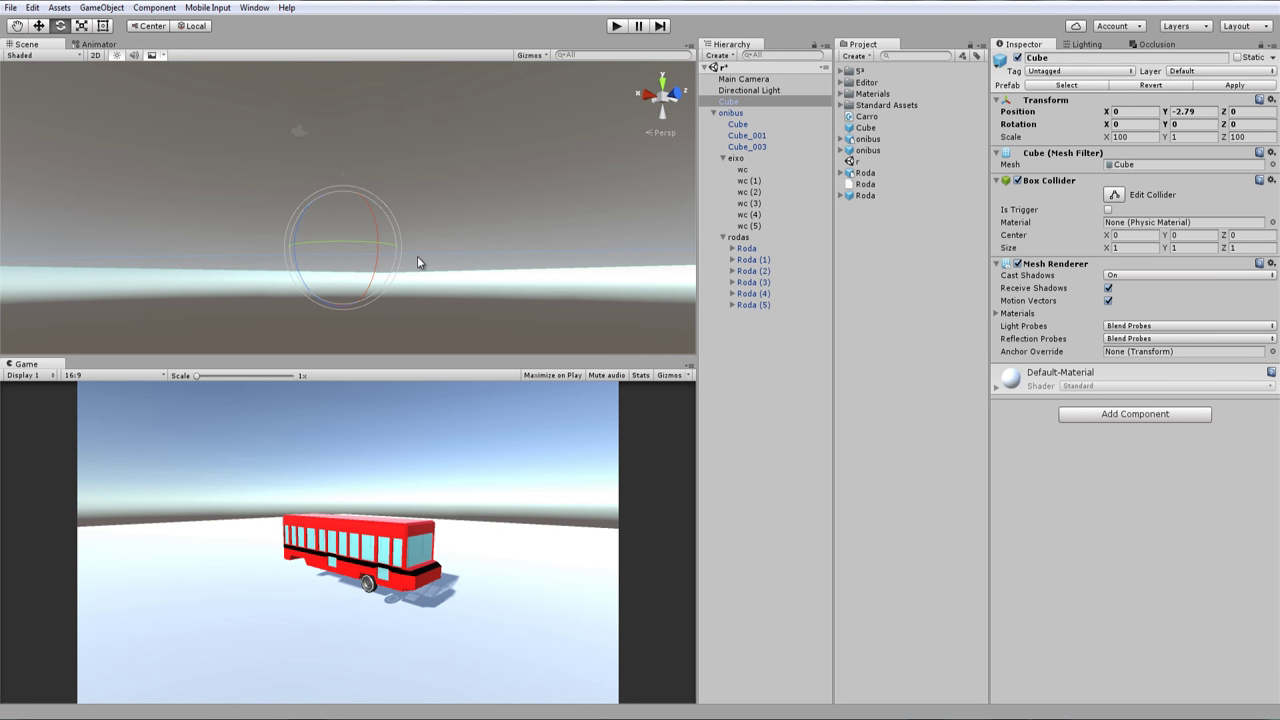
Select the onibus bus and frame it in a close side view
{"action": "left_click", "coordinate": [731, 113]}
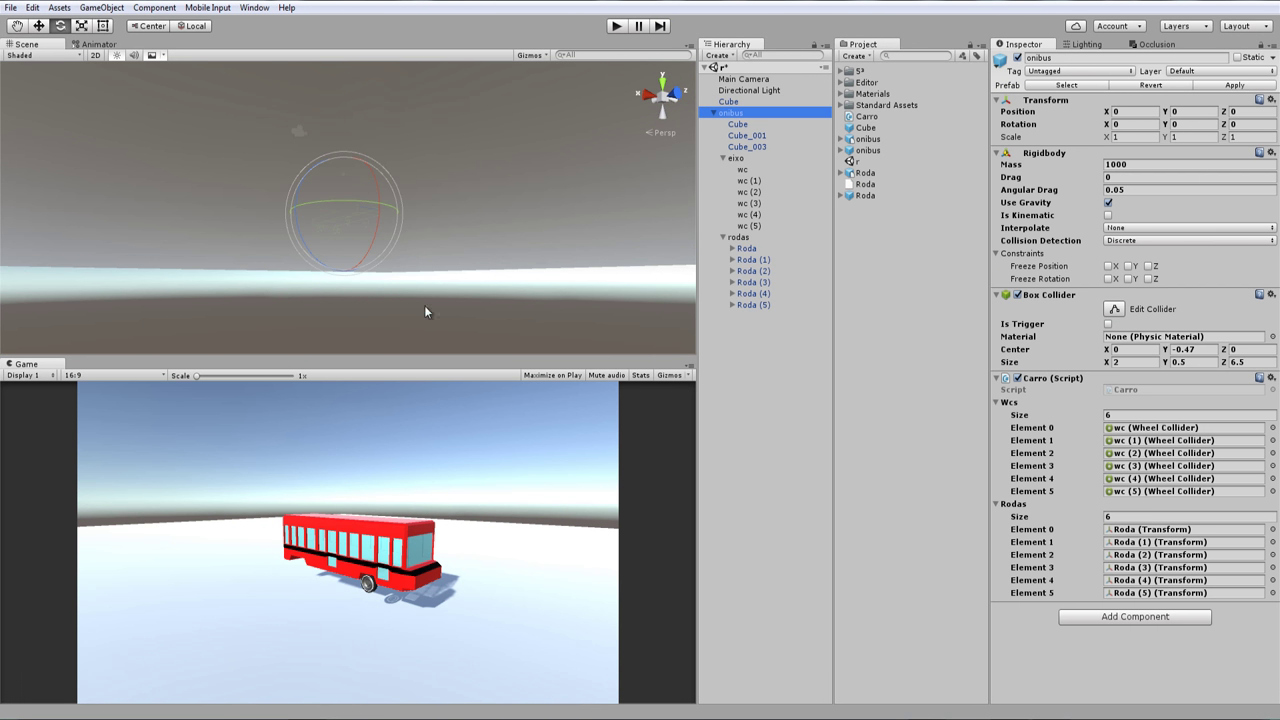
{"action": "key", "text": "f"}
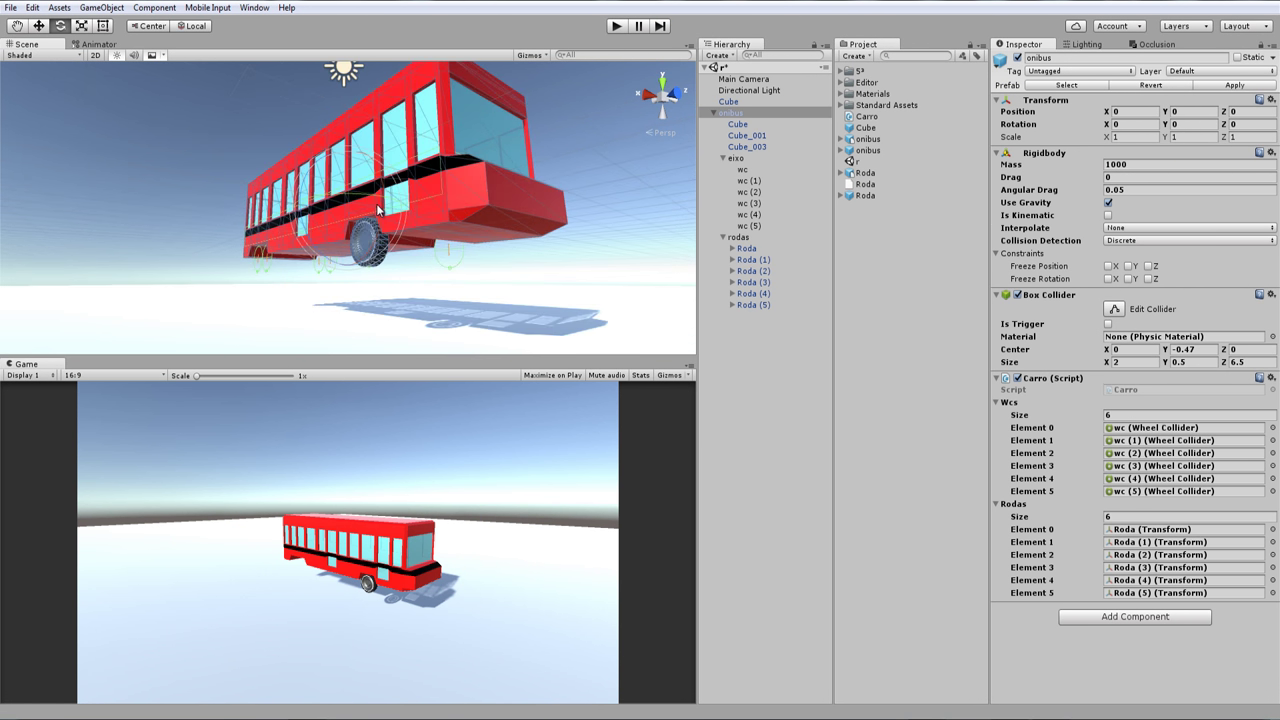
{"action": "left_click_drag", "start_coordinate": [378, 208], "coordinate": [502, 264], "text": "alt"}
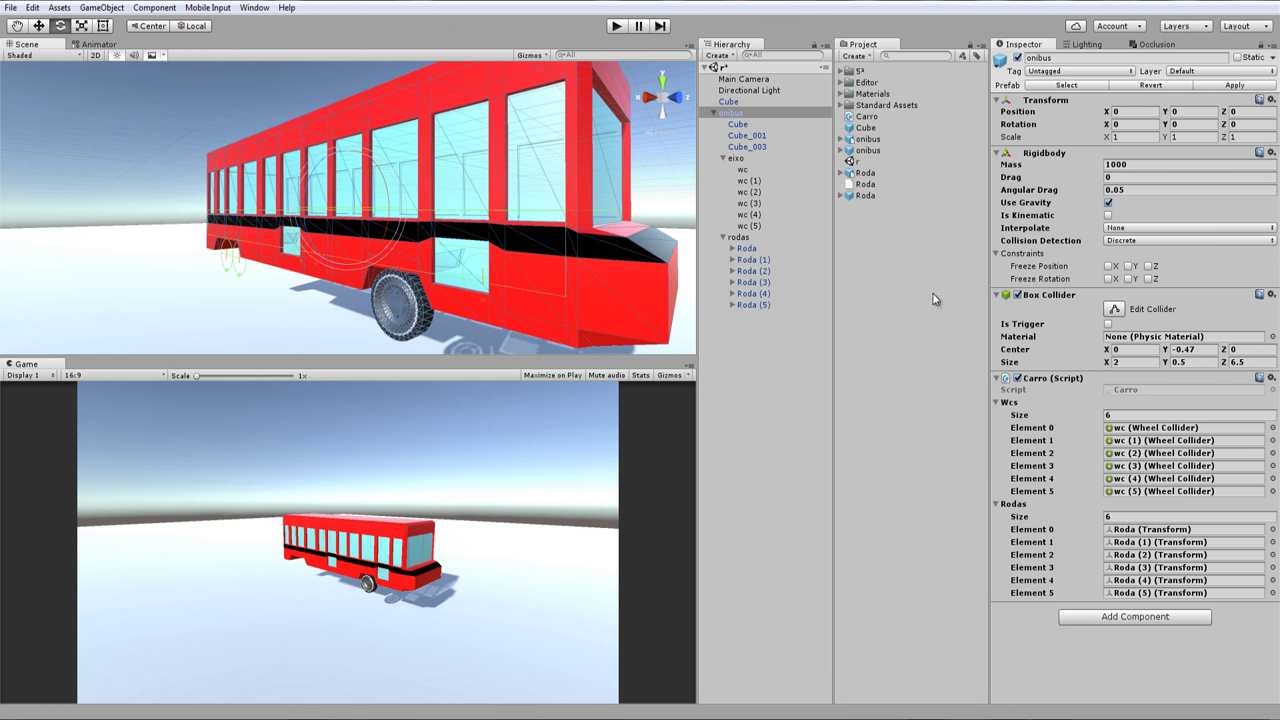
Compare the Roda prefab and Roda model assets, inspecting their Cylinder parts
{"action": "left_click", "coordinate": [867, 197]}
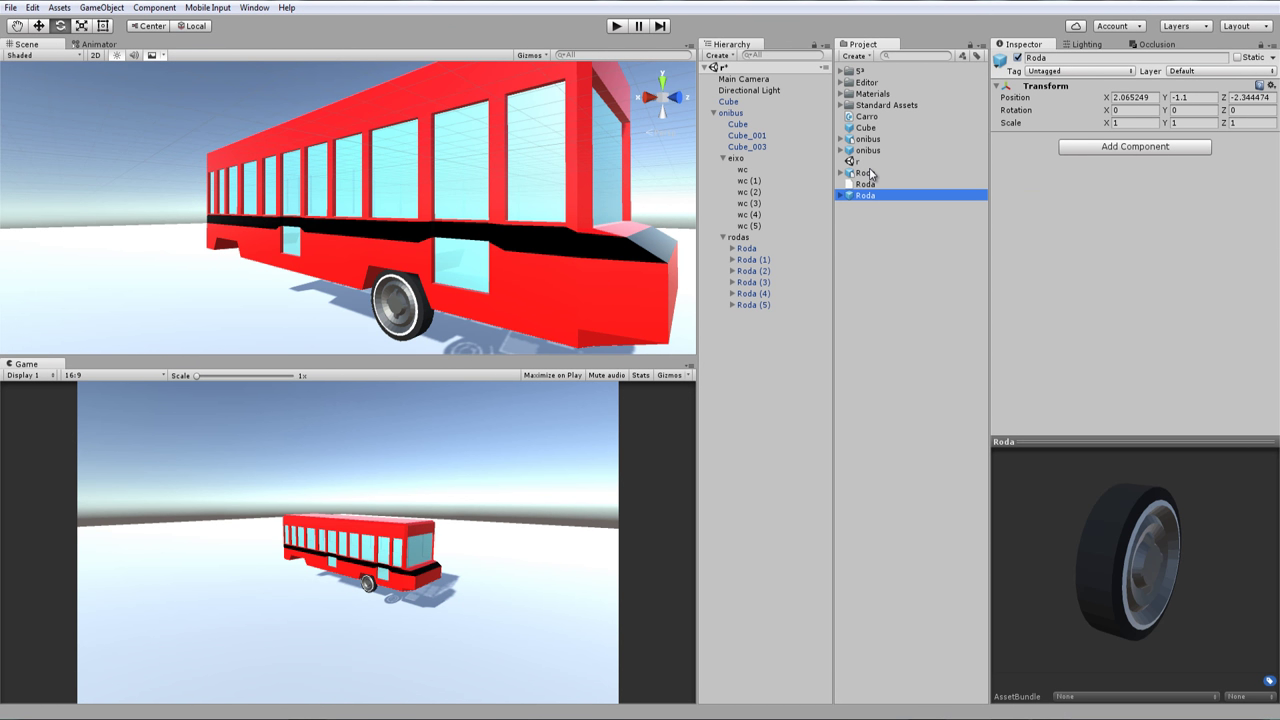
{"action": "left_click", "coordinate": [871, 175]}
{"action": "left_click", "coordinate": [845, 197]}
{"action": "left_click", "coordinate": [860, 175]}
{"action": "left_click", "coordinate": [846, 197]}
{"action": "left_click", "coordinate": [852, 177]}
{"action": "left_click", "coordinate": [842, 174]}
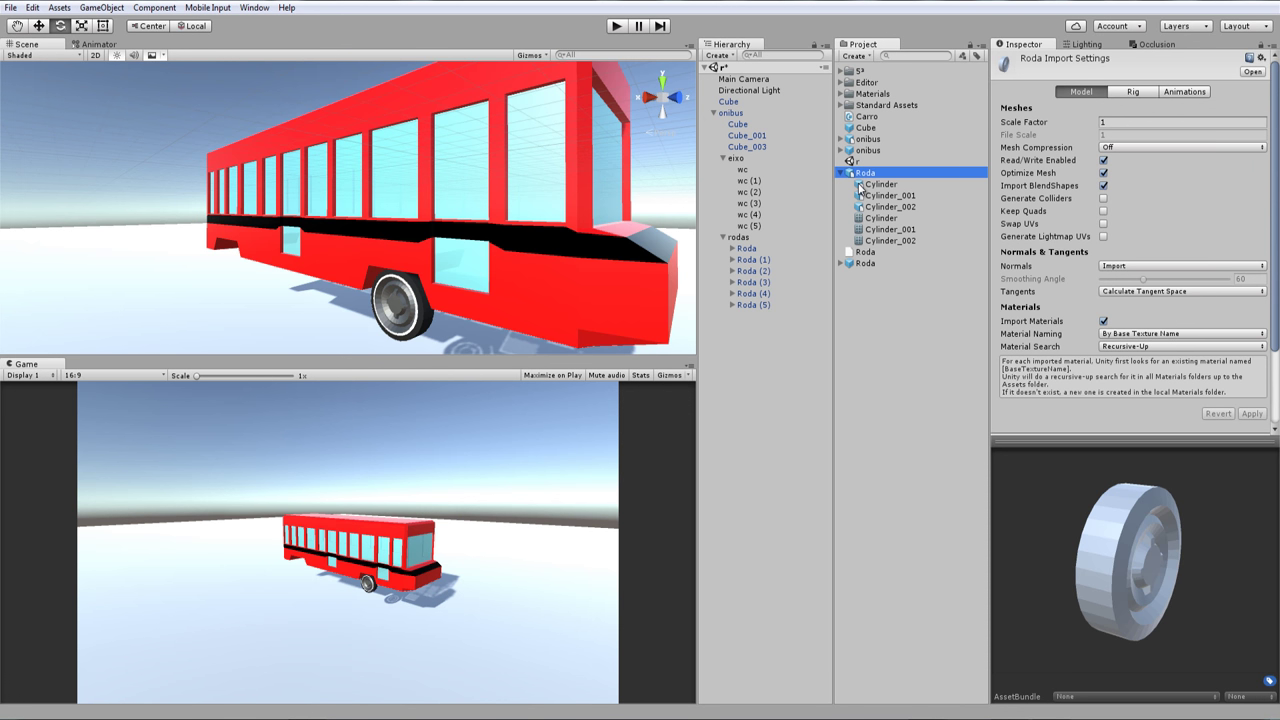
{"action": "left_click", "coordinate": [860, 184]}
{"action": "left_click", "coordinate": [882, 196]}
{"action": "left_click", "coordinate": [897, 207]}
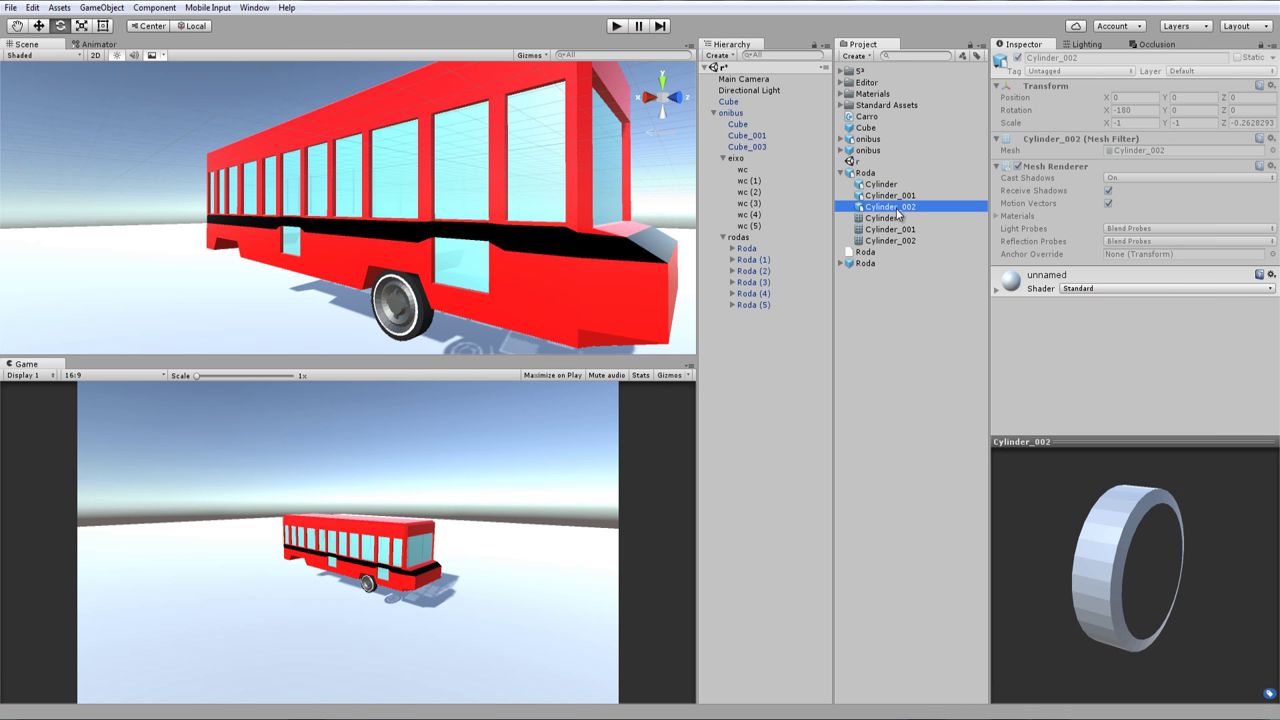
Place two Roda wheel models into the scene beside the bus
{"action": "mouse_move", "coordinate": [852, 175]}
{"action": "left_mouse_down"}
{"action": "mouse_move", "coordinate": [40, 222]}
{"action": "mouse_move", "coordinate": [110, 245]}
{"action": "left_mouse_up"}
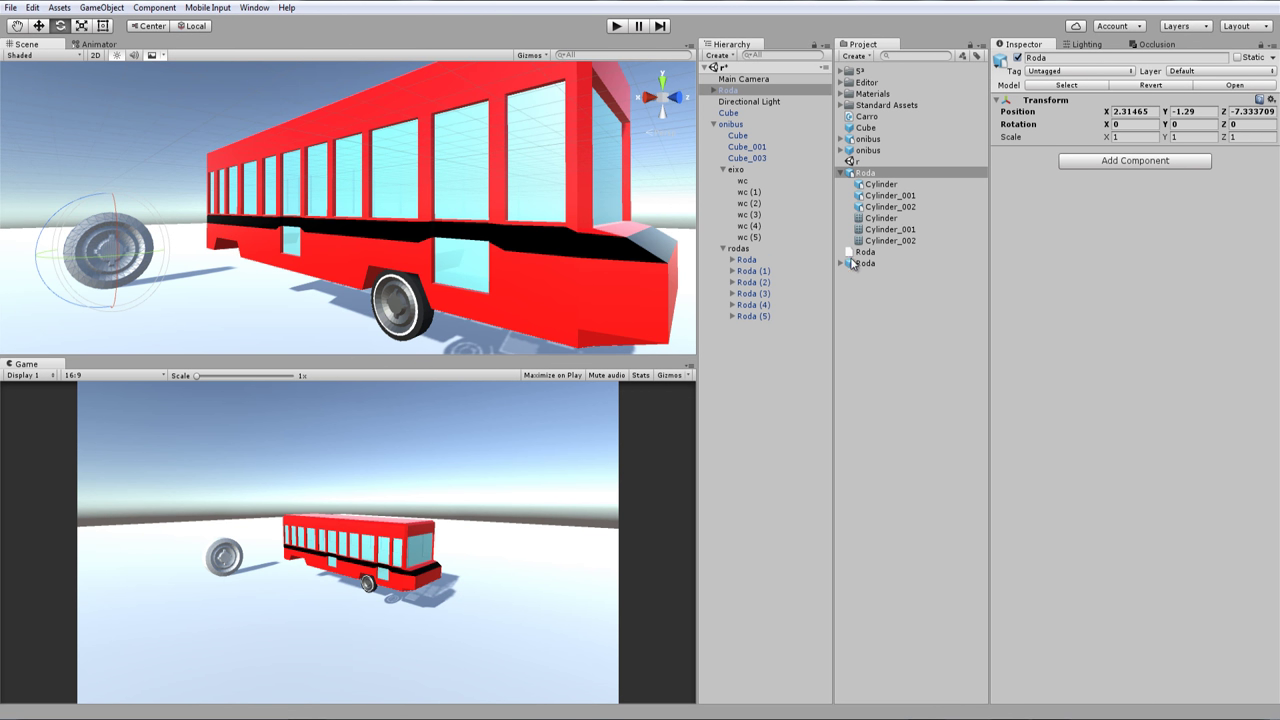
{"action": "mouse_move", "coordinate": [865, 263]}
{"action": "left_mouse_down"}
{"action": "mouse_move", "coordinate": [183, 318]}
{"action": "mouse_move", "coordinate": [140, 335]}
{"action": "left_mouse_up"}
{"action": "scroll", "coordinate": [157, 337], "scroll_direction": "down", "scroll_amount": 3}
{"action": "scroll", "coordinate": [240, 323], "scroll_direction": "up", "scroll_amount": 2}
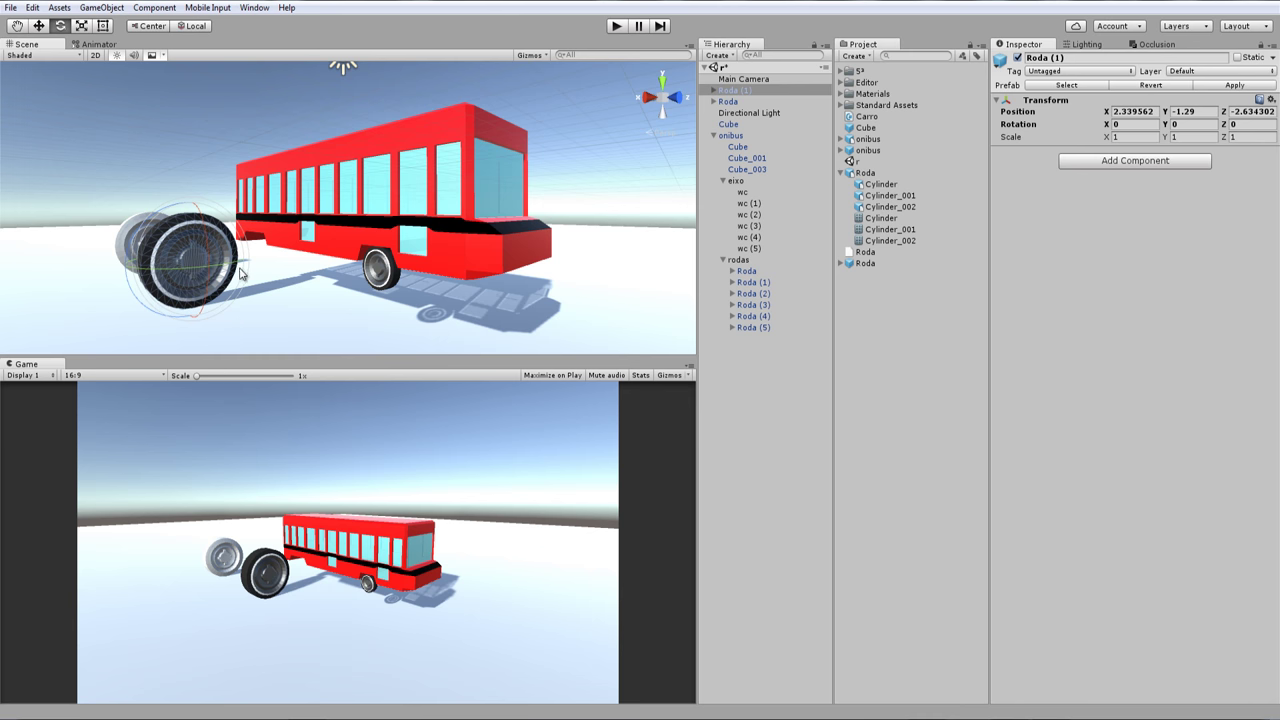
{"action": "left_click_drag", "start_coordinate": [244, 270], "coordinate": [169, 280]}
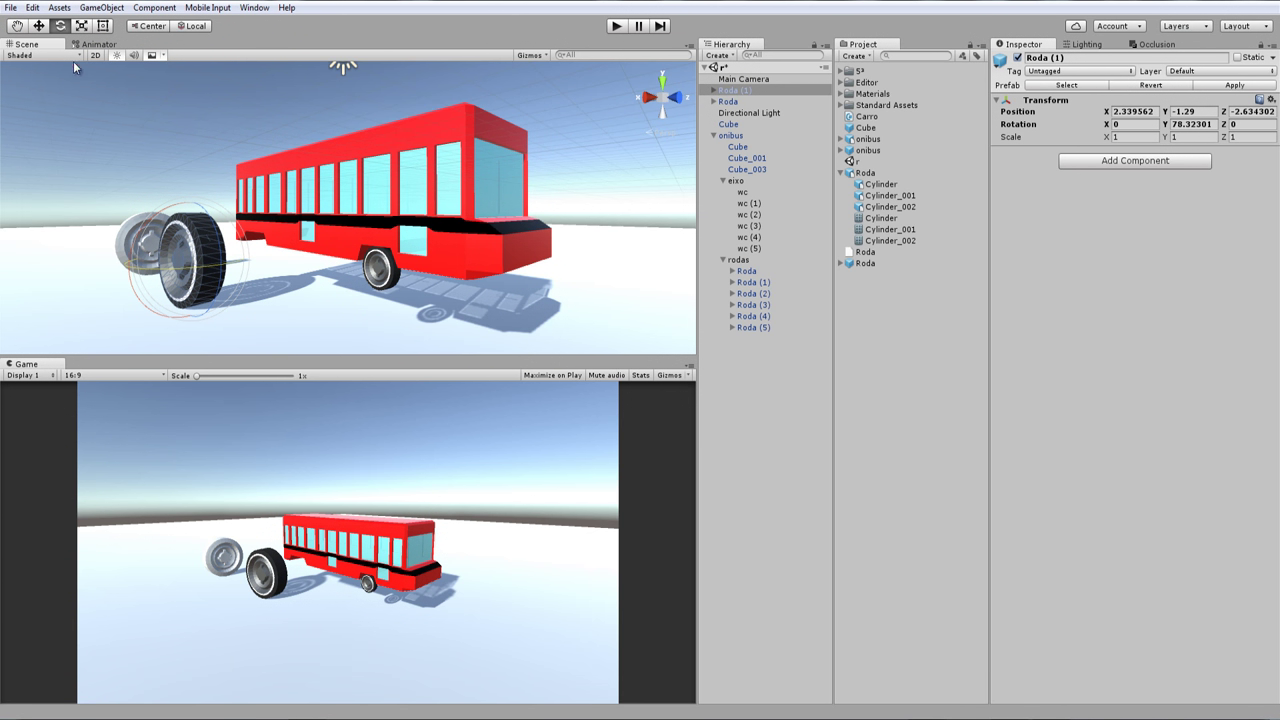
{"action": "key", "text": "ctrl+z"}
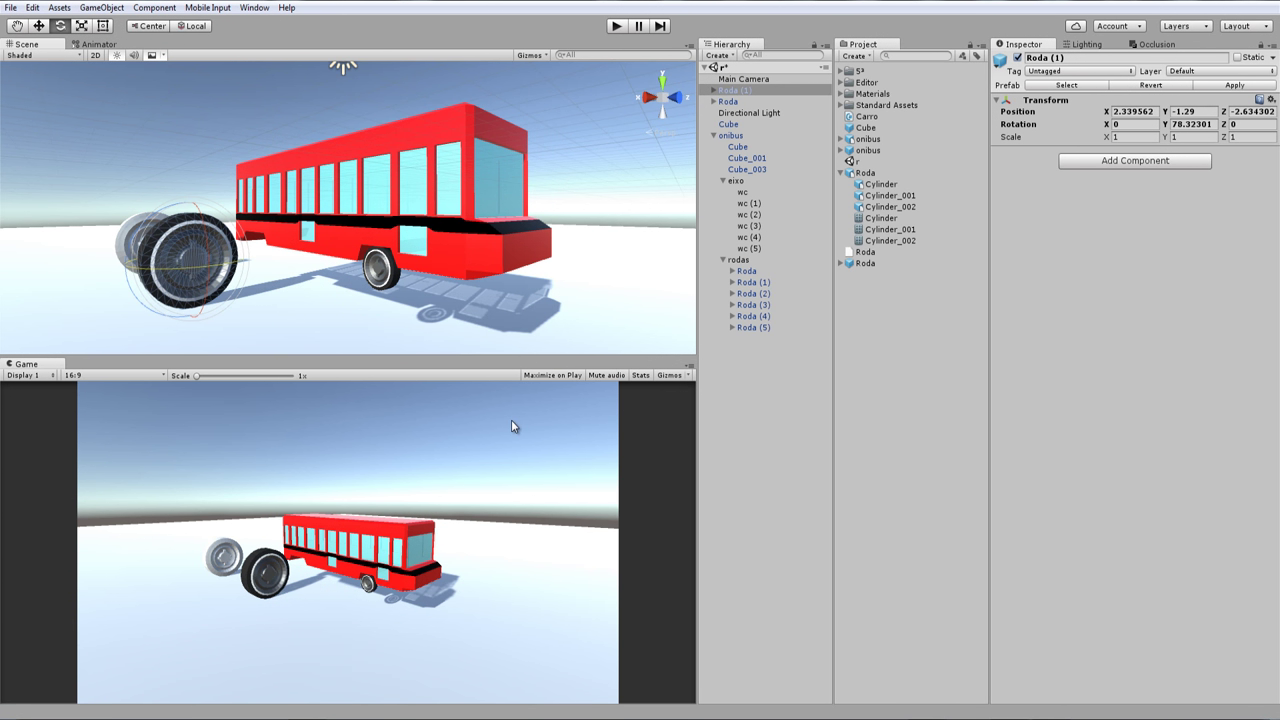
Switch the handle orientation from Global to Local and orbit around the new wheel
{"action": "mouse_move", "coordinate": [191, 244]}
{"action": "left_mouse_down", "text": "alt"}
{"action": "mouse_move", "coordinate": [210, 216]}
{"action": "mouse_move", "coordinate": [157, 104]}
{"action": "left_mouse_up", "text": "alt"}
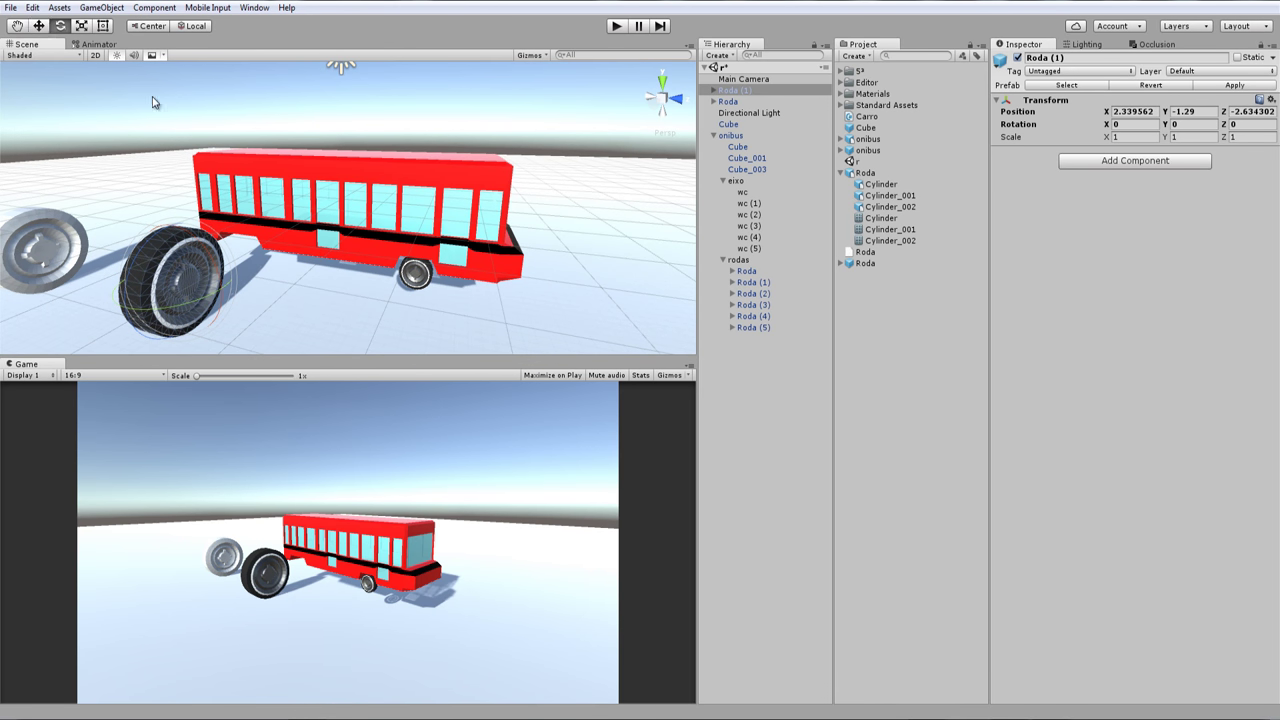
{"action": "left_click_drag", "start_coordinate": [168, 215], "coordinate": [172, 110], "text": "alt"}
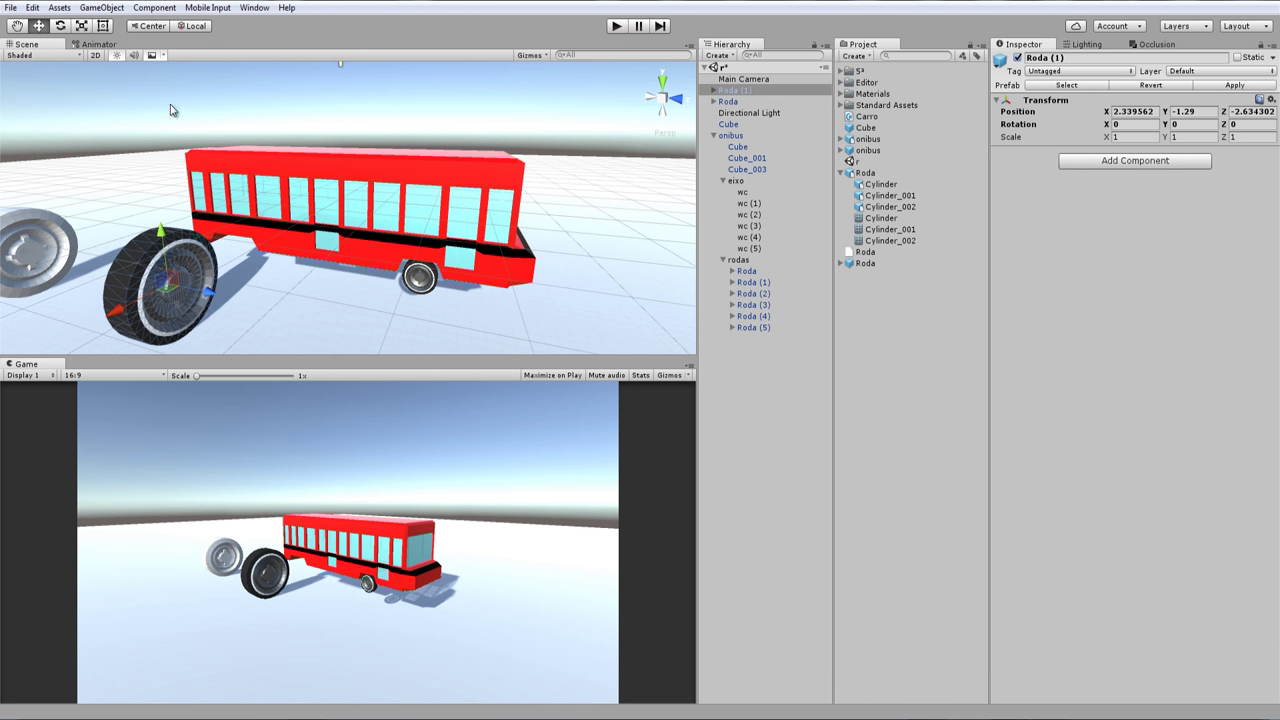
{"action": "left_click", "coordinate": [187, 28]}
{"action": "left_click", "coordinate": [193, 28]}
{"action": "left_click_drag", "start_coordinate": [182, 343], "coordinate": [262, 284], "text": "alt"}
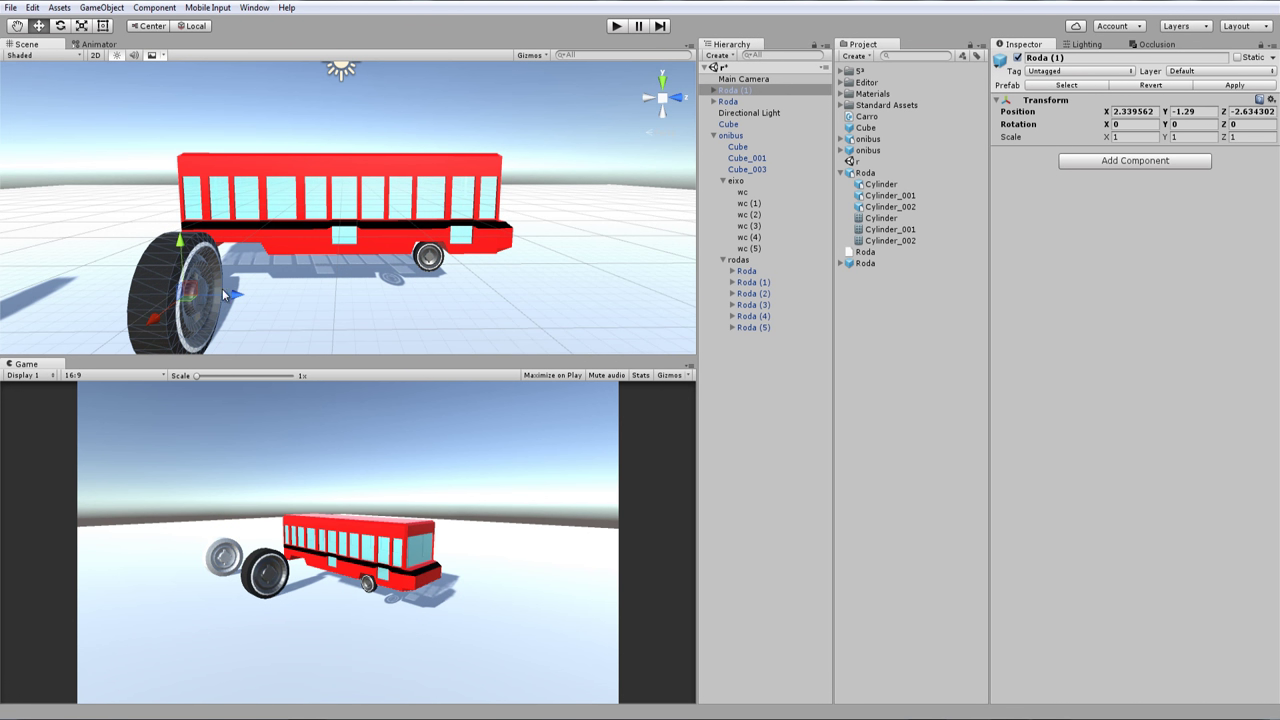
{"action": "scroll", "coordinate": [201, 291], "scroll_direction": "up", "scroll_amount": 1}
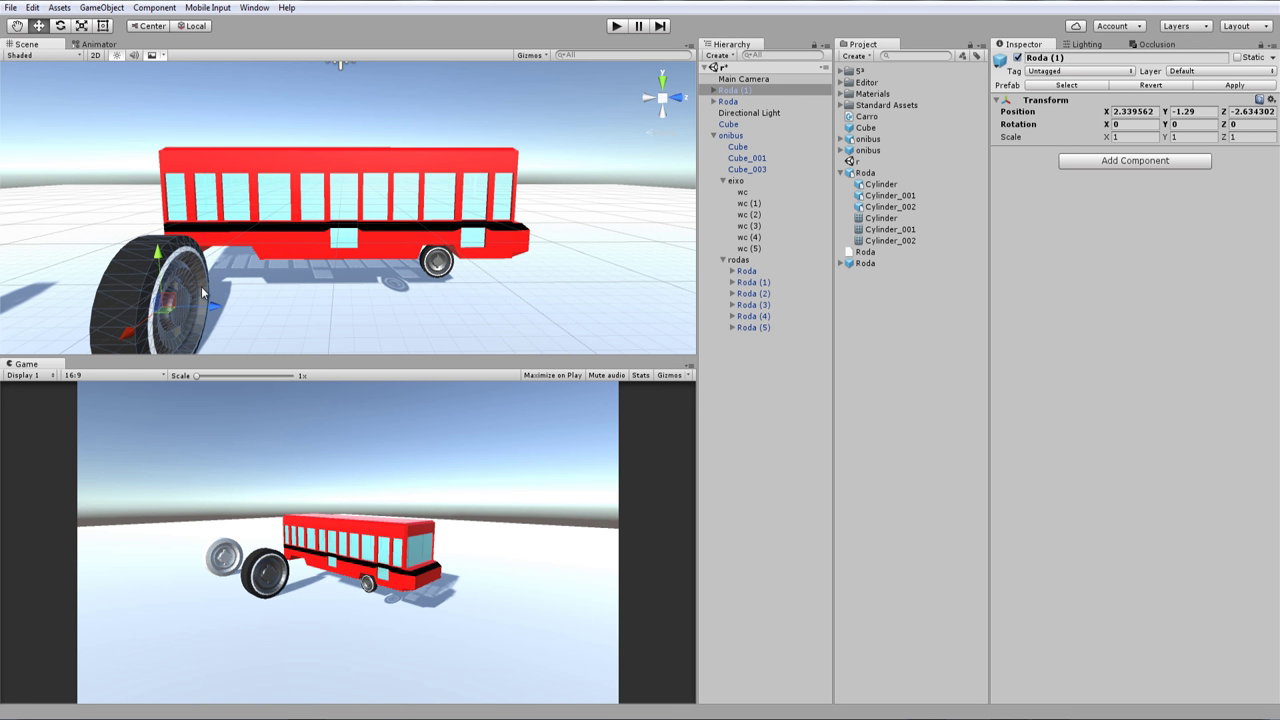
{"action": "scroll", "coordinate": [238, 289], "scroll_direction": "down", "scroll_amount": 1}
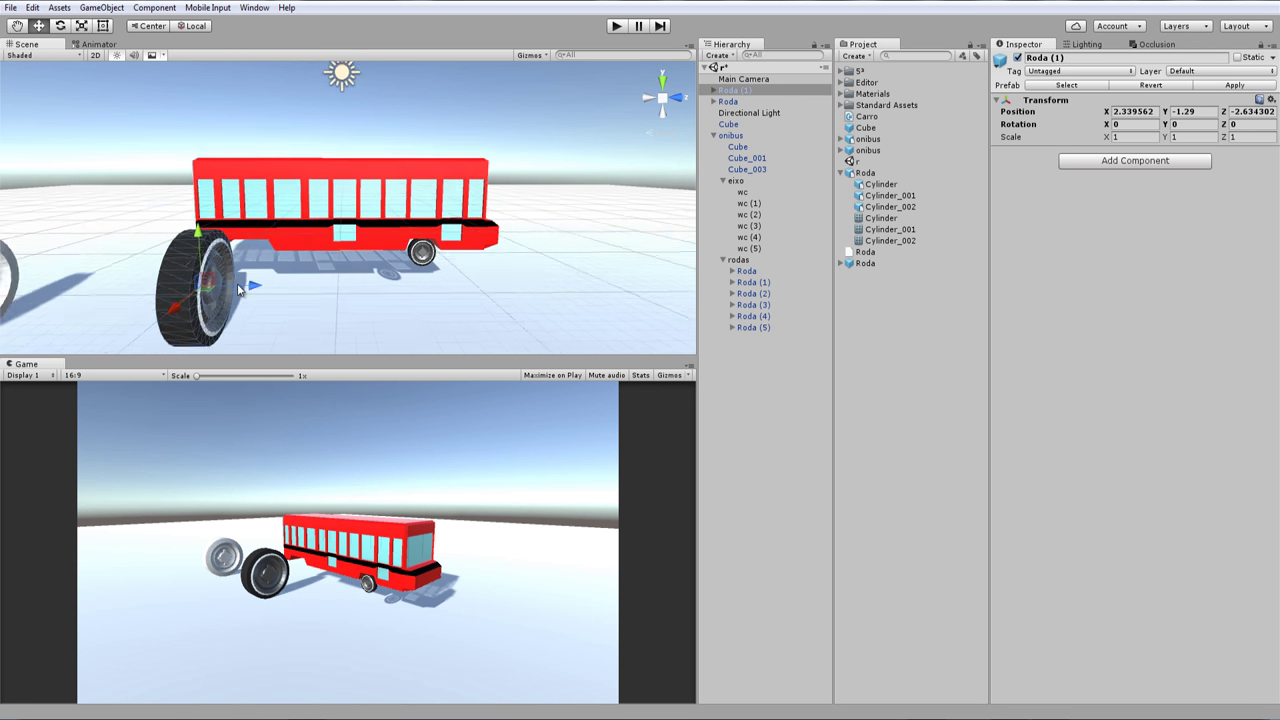
{"action": "scroll", "coordinate": [238, 289], "scroll_direction": "up", "scroll_amount": 1}
{"action": "mouse_move", "coordinate": [238, 289]}
{"action": "left_mouse_down", "text": "alt"}
{"action": "mouse_move", "coordinate": [247, 304]}
{"action": "mouse_move", "coordinate": [255, 252]}
{"action": "mouse_move", "coordinate": [175, 292]}
{"action": "mouse_move", "coordinate": [212, 293]}
{"action": "left_mouse_up", "text": "alt"}
{"action": "scroll", "coordinate": [238, 240], "scroll_direction": "up", "scroll_amount": 1}
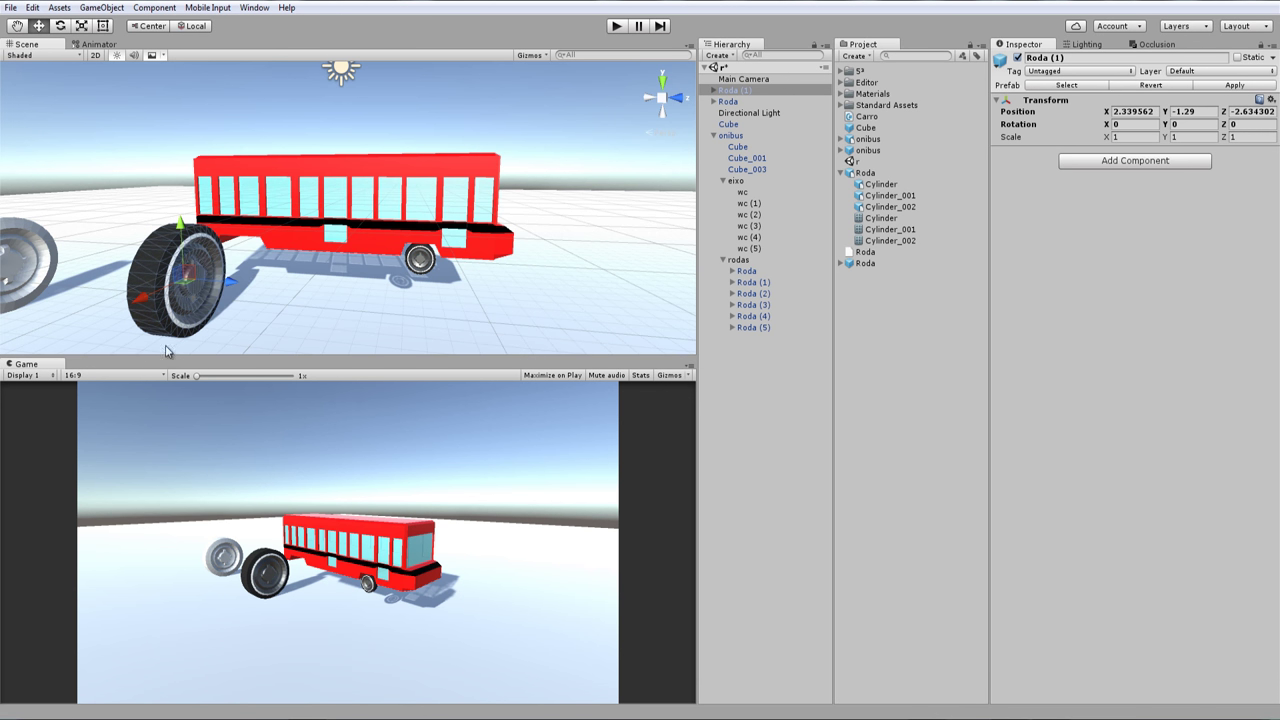
Delete the spare Roda wheel, then select and expand Roda (1) in the Hierarchy
{"action": "scroll", "coordinate": [198, 270], "scroll_direction": "up", "scroll_amount": 2}
{"action": "scroll", "coordinate": [170, 297], "scroll_direction": "down", "scroll_amount": 1}
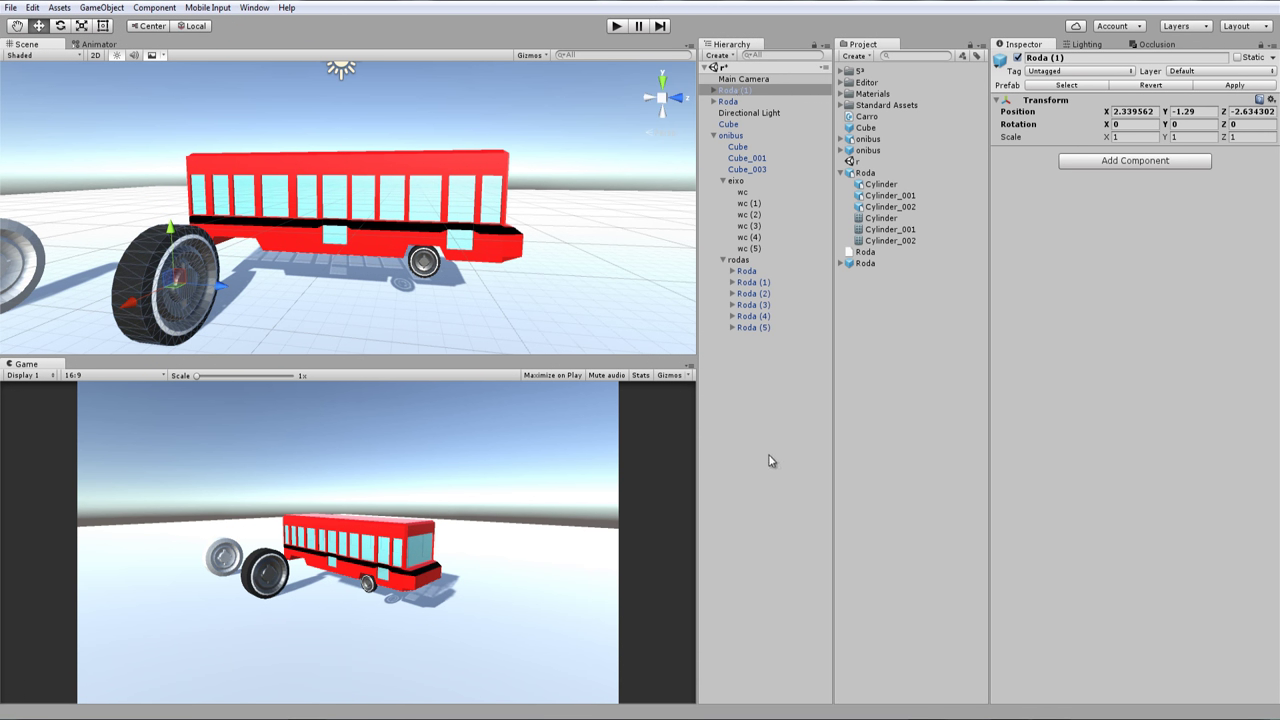
{"action": "right_click", "coordinate": [740, 388]}
{"action": "left_click", "coordinate": [741, 99]}
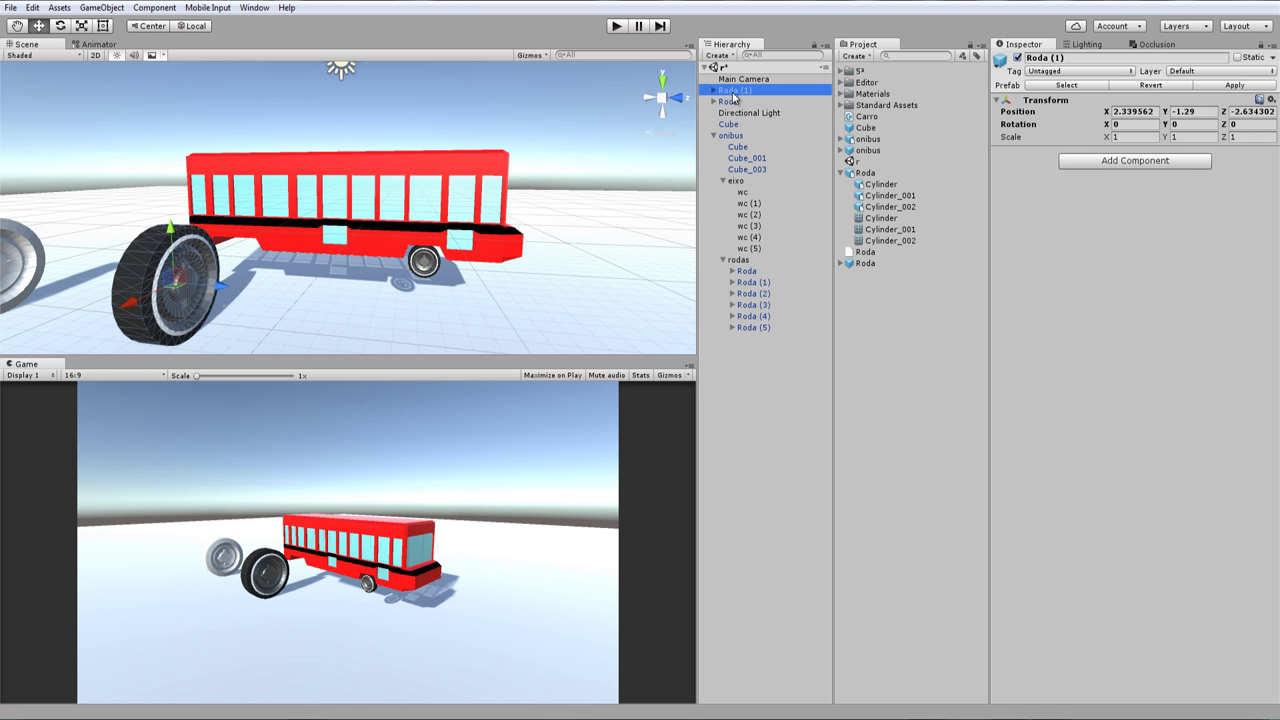
{"action": "left_click", "coordinate": [731, 91]}
{"action": "left_click", "coordinate": [721, 102]}
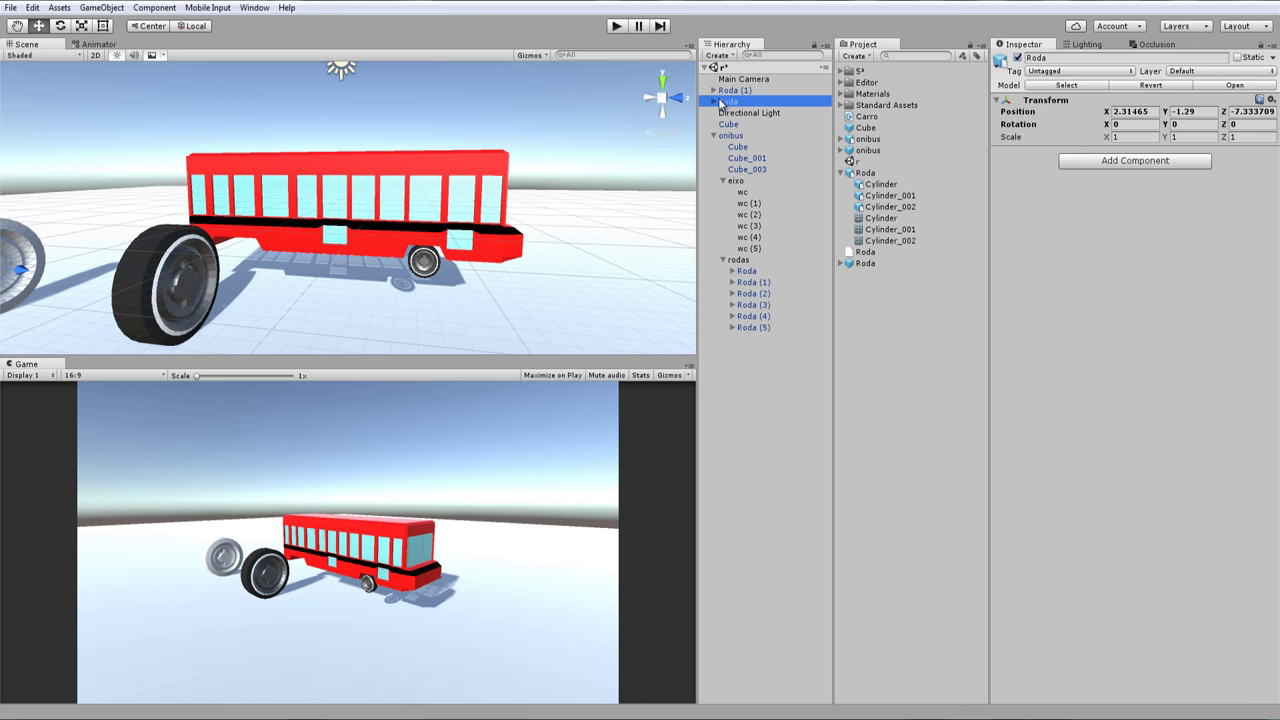
{"action": "key", "text": "Delete"}
{"action": "left_click", "coordinate": [735, 92]}
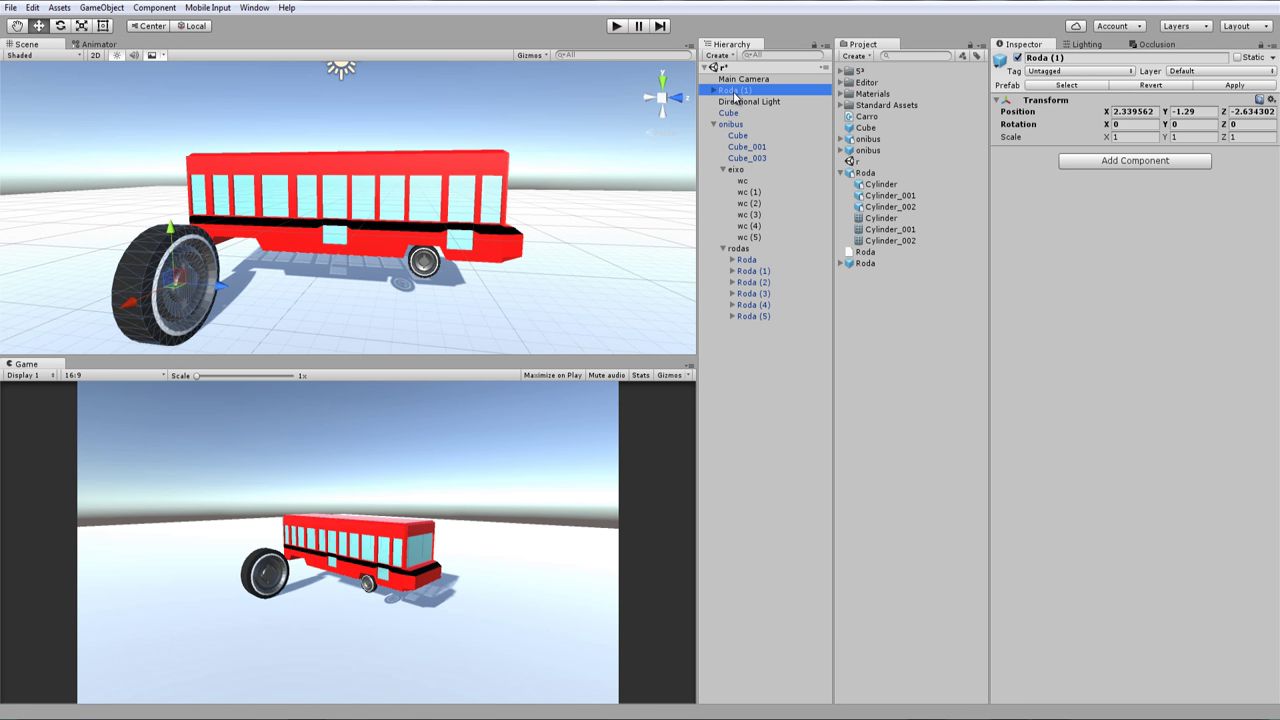
{"action": "left_click", "coordinate": [713, 91]}
Create an empty GameObject as a child of Roda (1) and zoom in on the wheel
{"action": "right_click", "coordinate": [733, 95]}
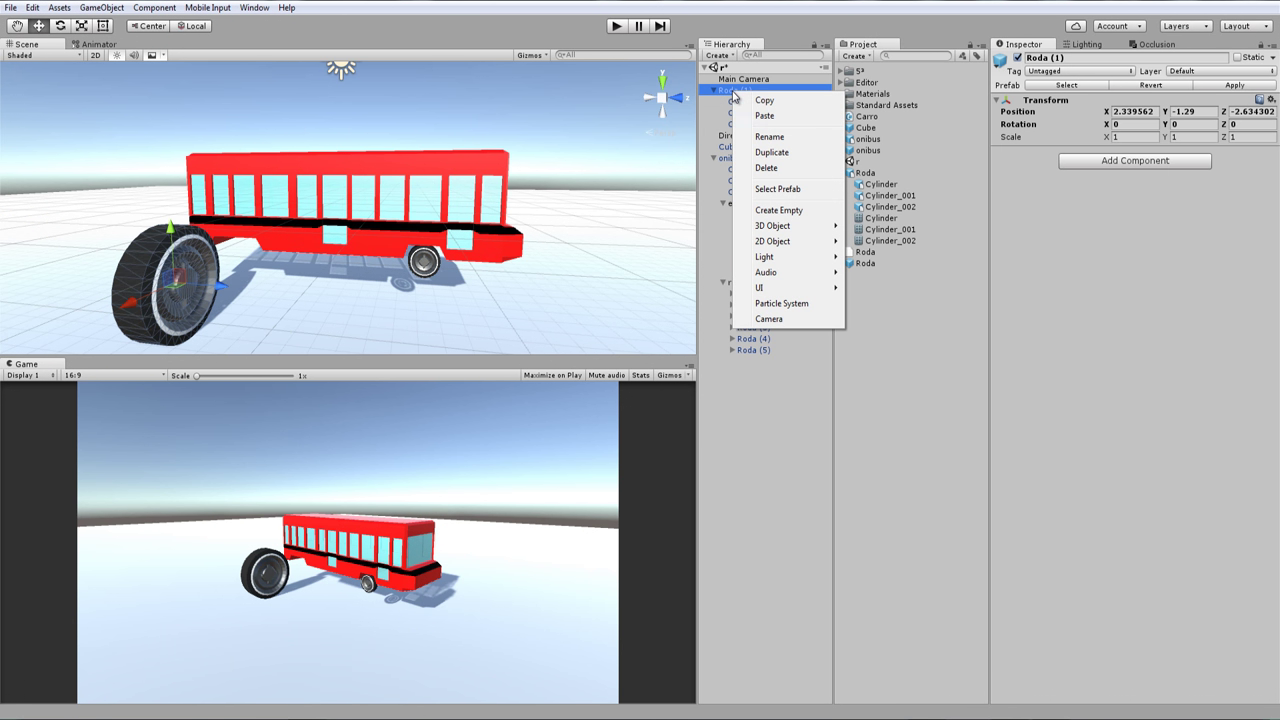
{"action": "left_click", "coordinate": [779, 211]}
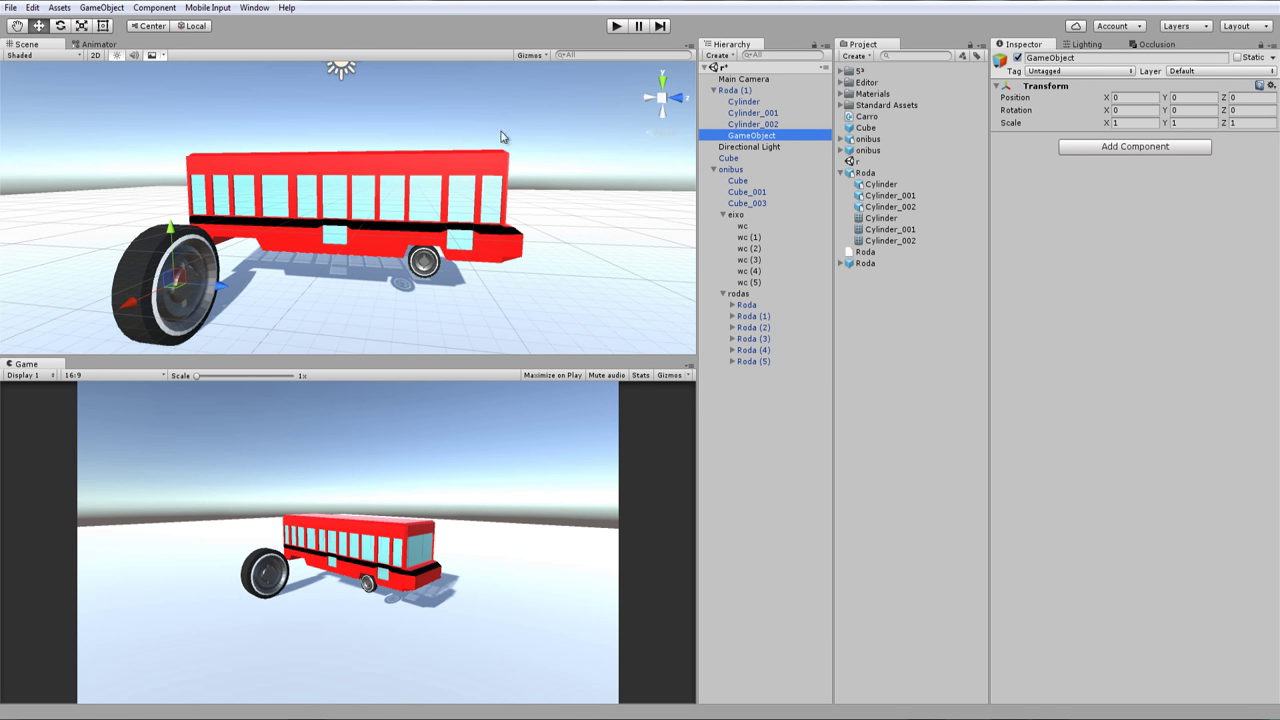
{"action": "mouse_move", "coordinate": [207, 292]}
{"action": "right_mouse_down"}
{"action": "mouse_move", "coordinate": [319, 306]}
{"action": "mouse_move", "coordinate": [110, 262]}
{"action": "right_mouse_up"}
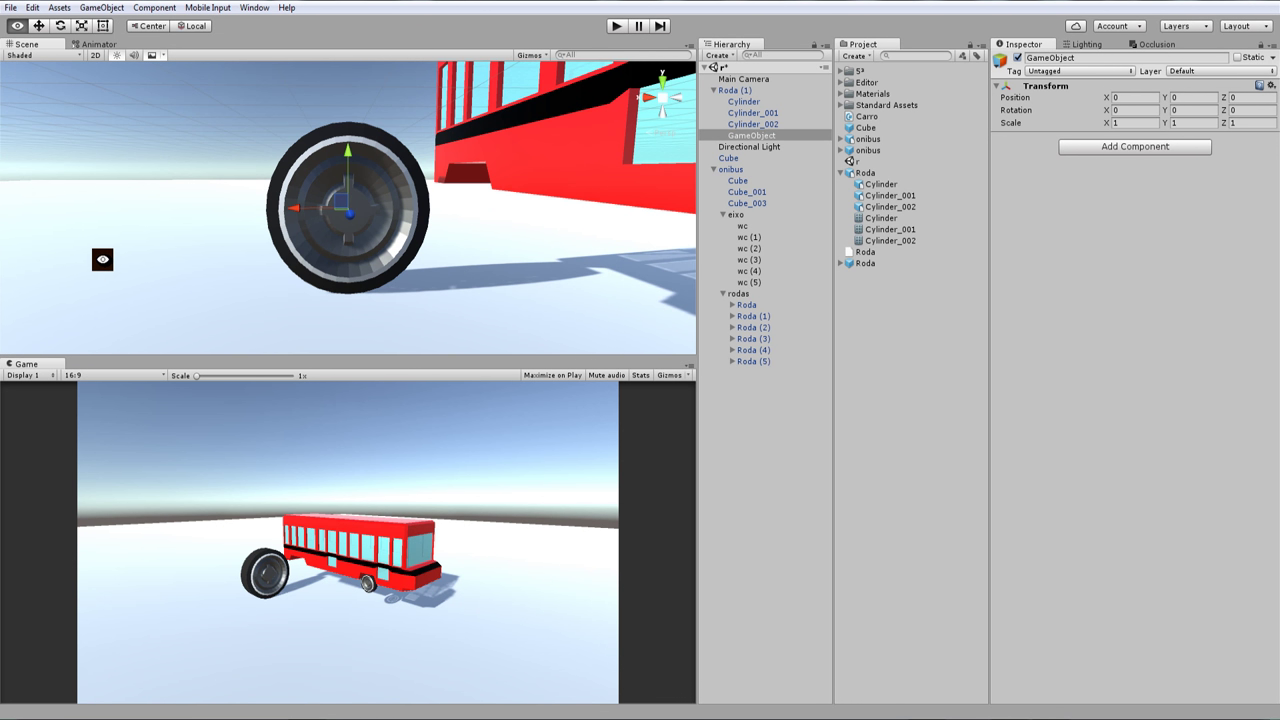
{"action": "scroll", "coordinate": [561, 223], "scroll_direction": "up", "scroll_amount": 4}
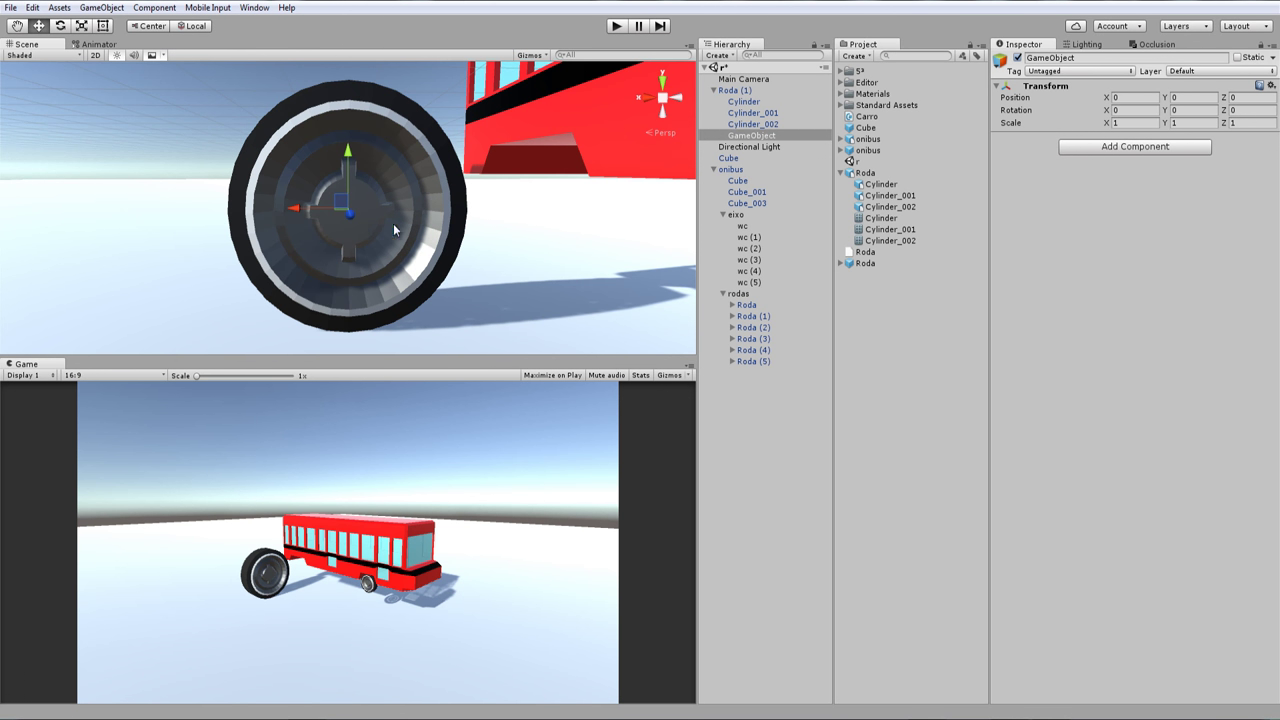
{"action": "scroll", "coordinate": [371, 222], "scroll_direction": "up", "scroll_amount": 2}
{"action": "scroll", "coordinate": [371, 223], "scroll_direction": "down", "scroll_amount": 3}
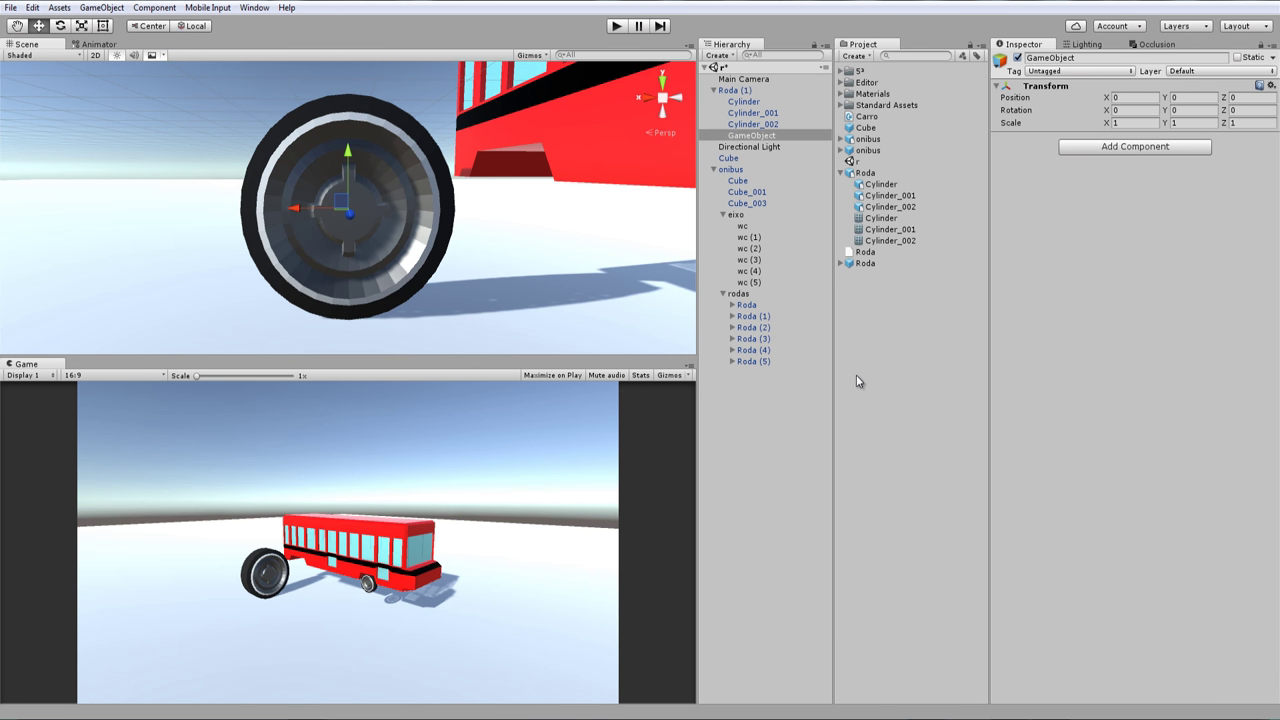
{"action": "scroll", "coordinate": [395, 219], "scroll_direction": "up", "scroll_amount": 5}
{"action": "scroll", "coordinate": [390, 218], "scroll_direction": "down", "scroll_amount": 3}
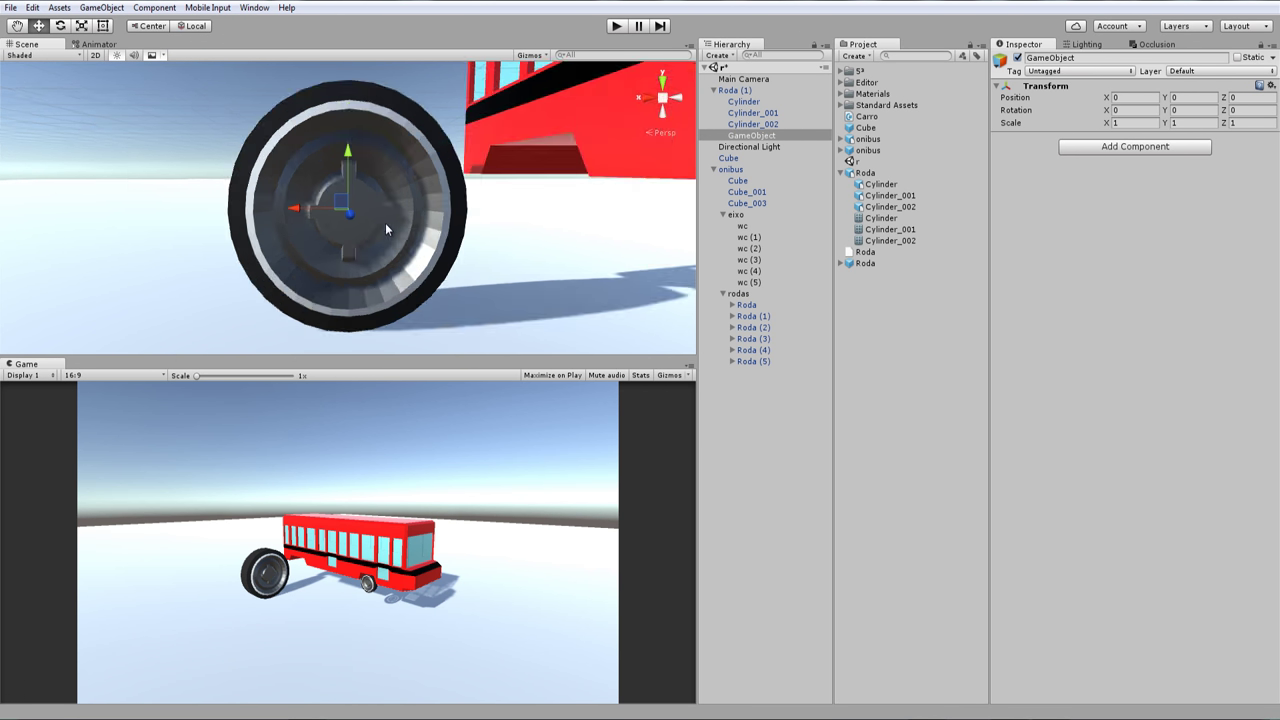
{"action": "scroll", "coordinate": [350, 215], "scroll_direction": "down", "scroll_amount": 2}
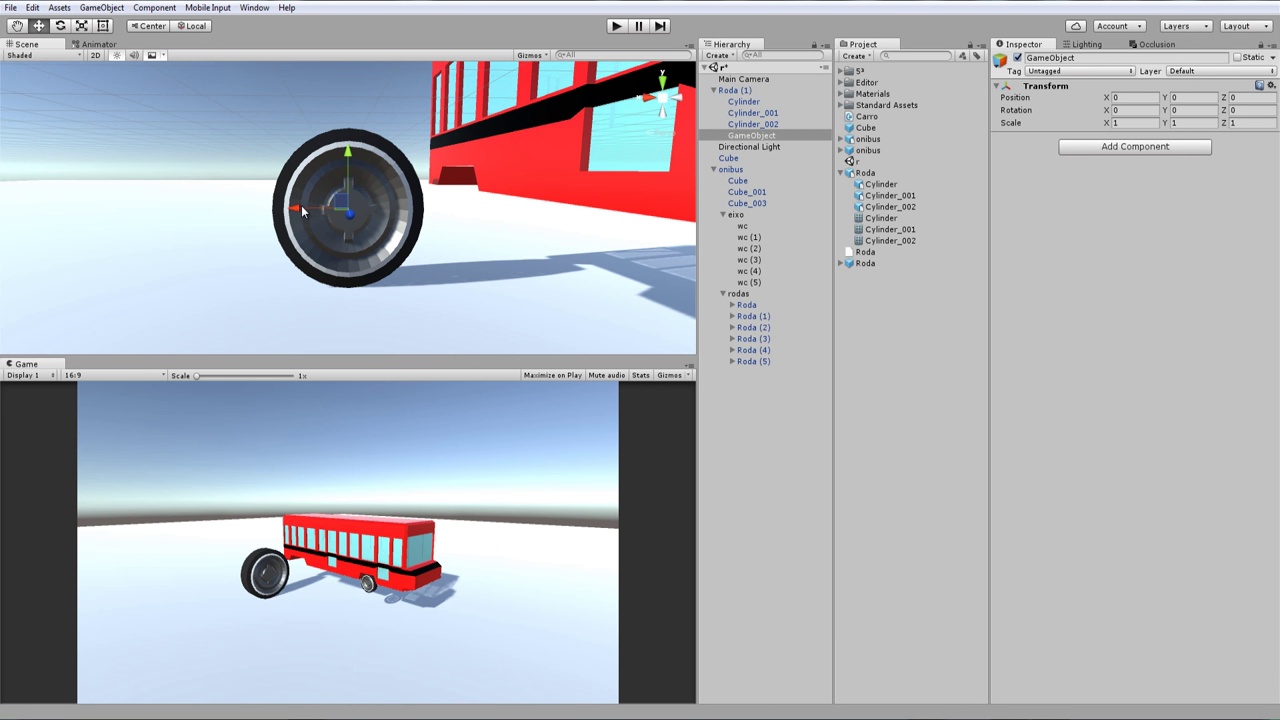
Drag the empty along X and Y to the wheel's centre
{"action": "left_click_drag", "start_coordinate": [301, 208], "coordinate": [241, 323]}
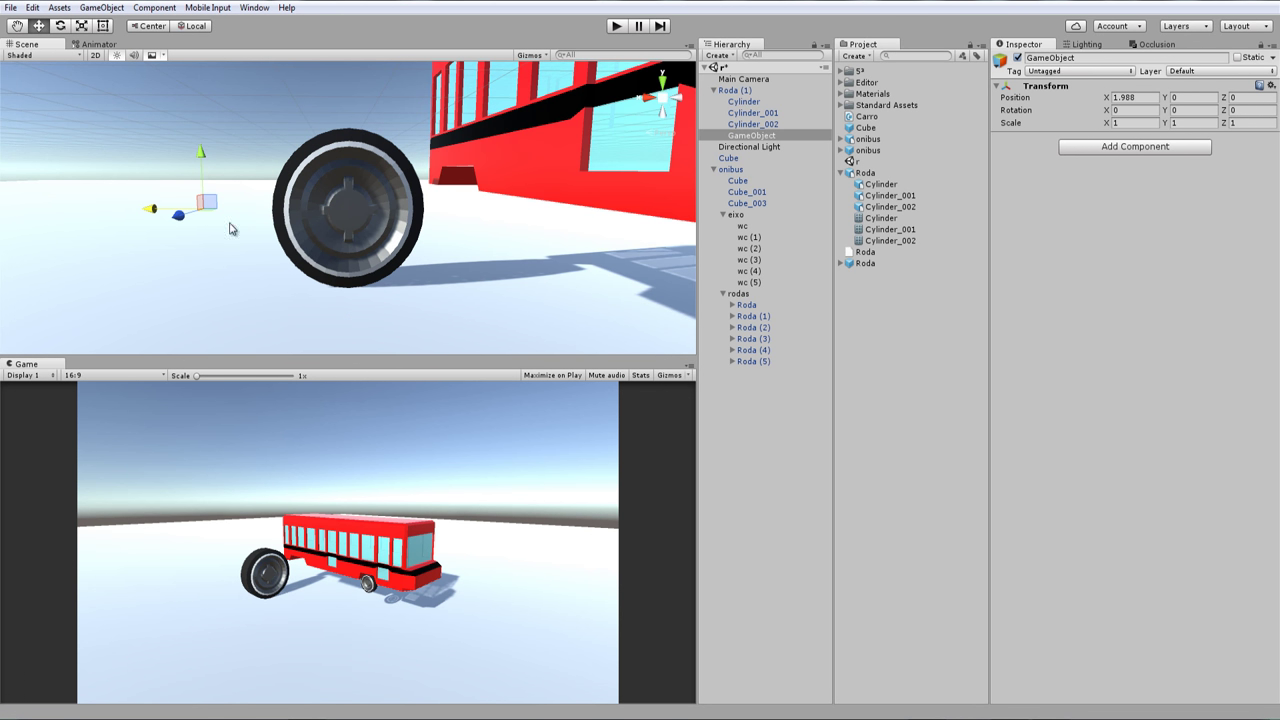
{"action": "left_click_drag", "start_coordinate": [156, 218], "coordinate": [298, 248]}
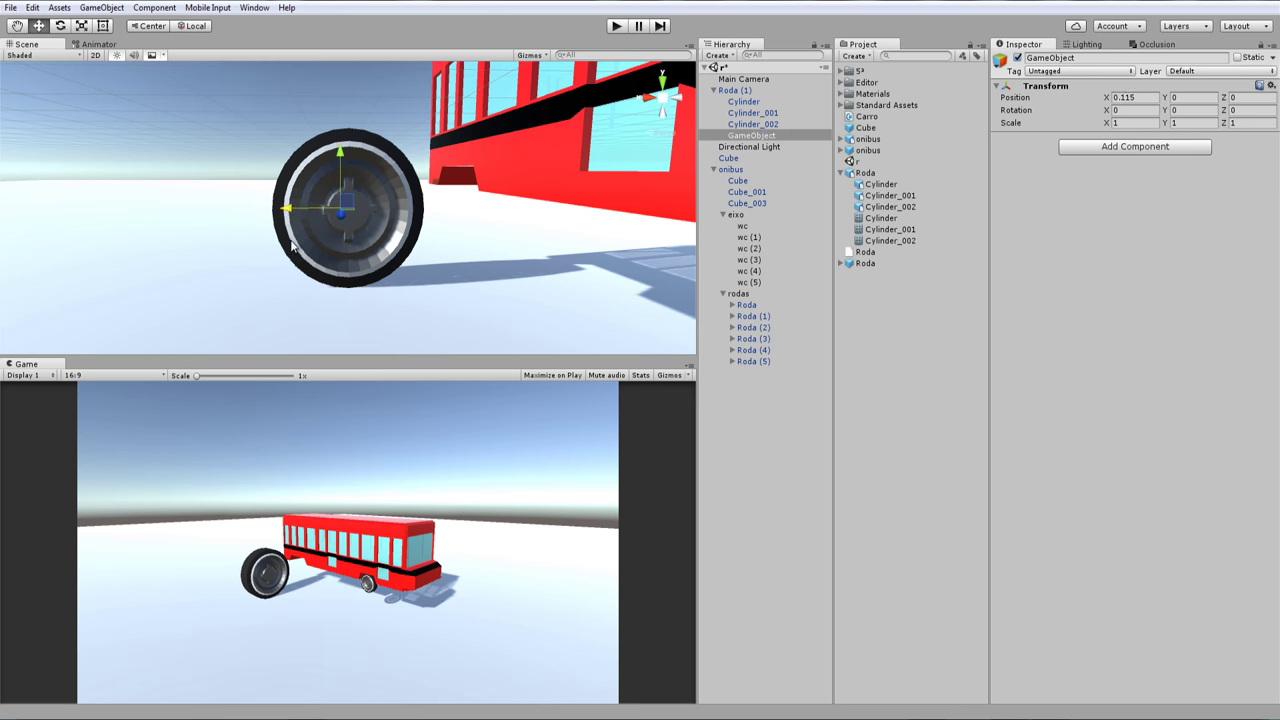
{"action": "mouse_move", "coordinate": [348, 157]}
{"action": "left_mouse_down"}
{"action": "mouse_move", "coordinate": [301, 150]}
{"action": "mouse_move", "coordinate": [235, 110]}
{"action": "left_mouse_up"}
{"action": "mouse_move", "coordinate": [276, 74]}
{"action": "left_mouse_down"}
{"action": "mouse_move", "coordinate": [250, 208]}
{"action": "mouse_move", "coordinate": [296, 234]}
{"action": "left_mouse_up"}
Check the wheel from the axis views and set the empty's Position X and Y to 0
{"action": "left_click", "coordinate": [643, 104]}
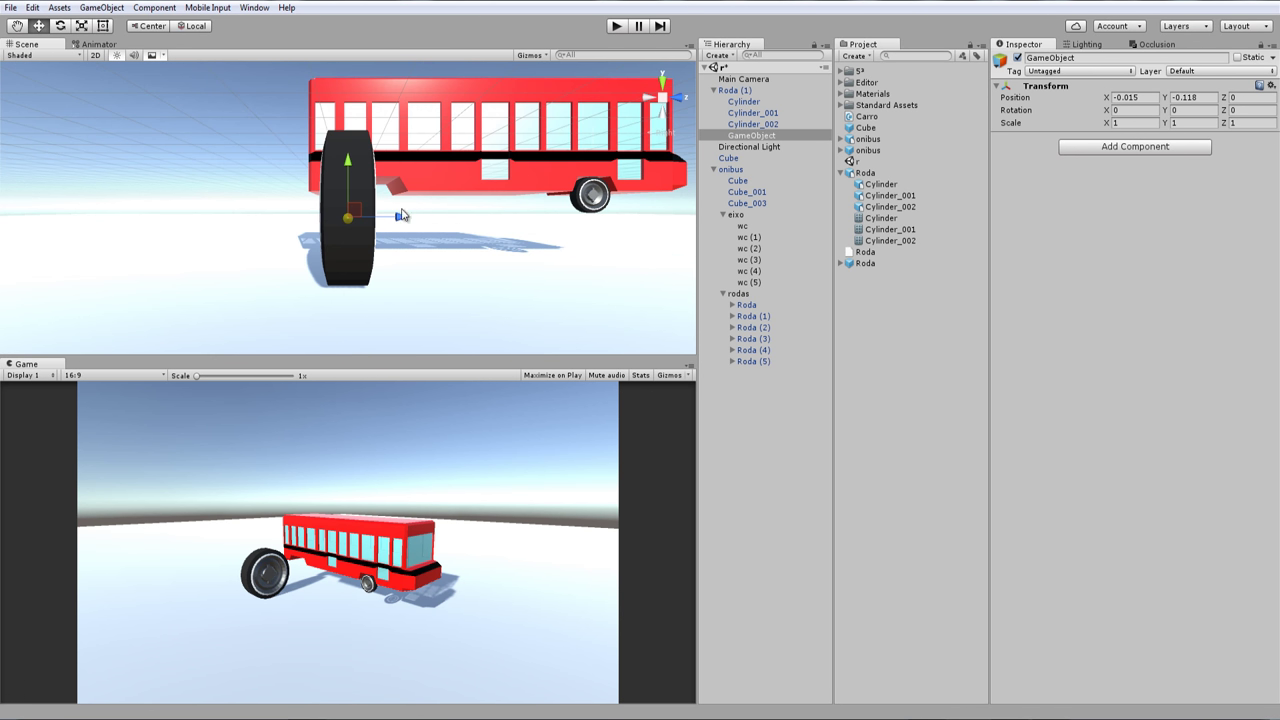
{"action": "left_click", "coordinate": [682, 99]}
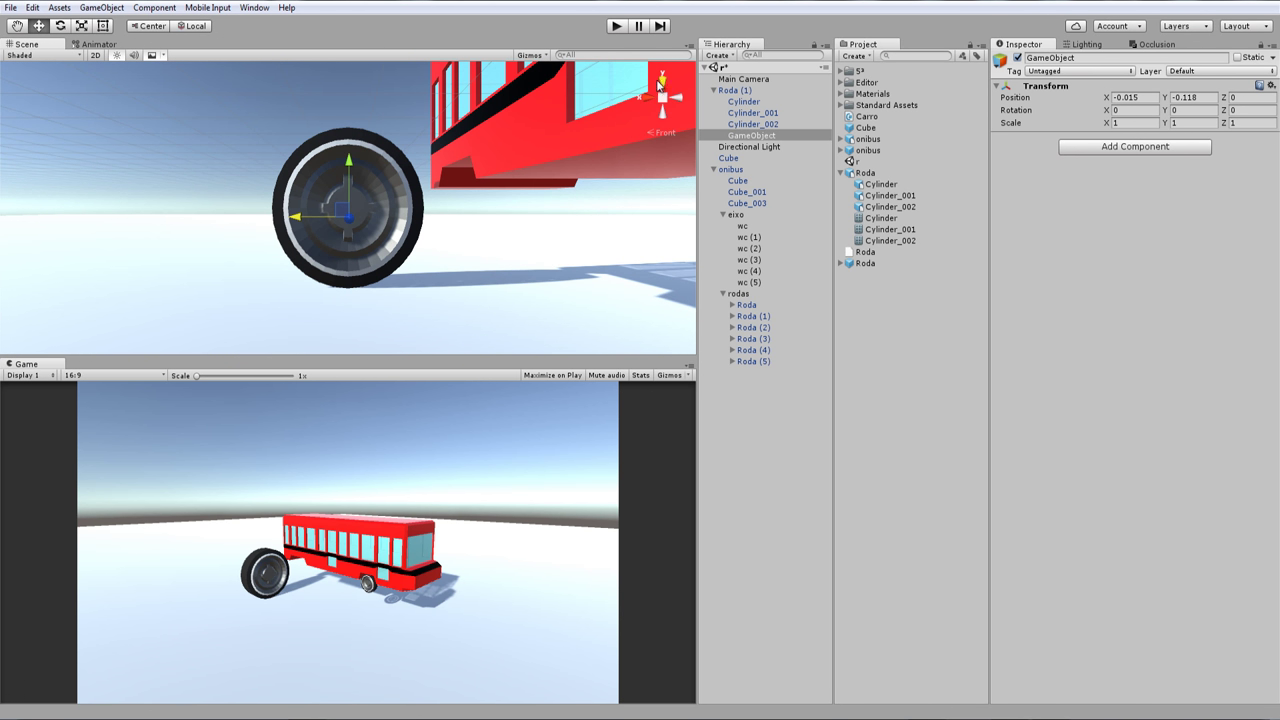
{"action": "left_click", "coordinate": [667, 88]}
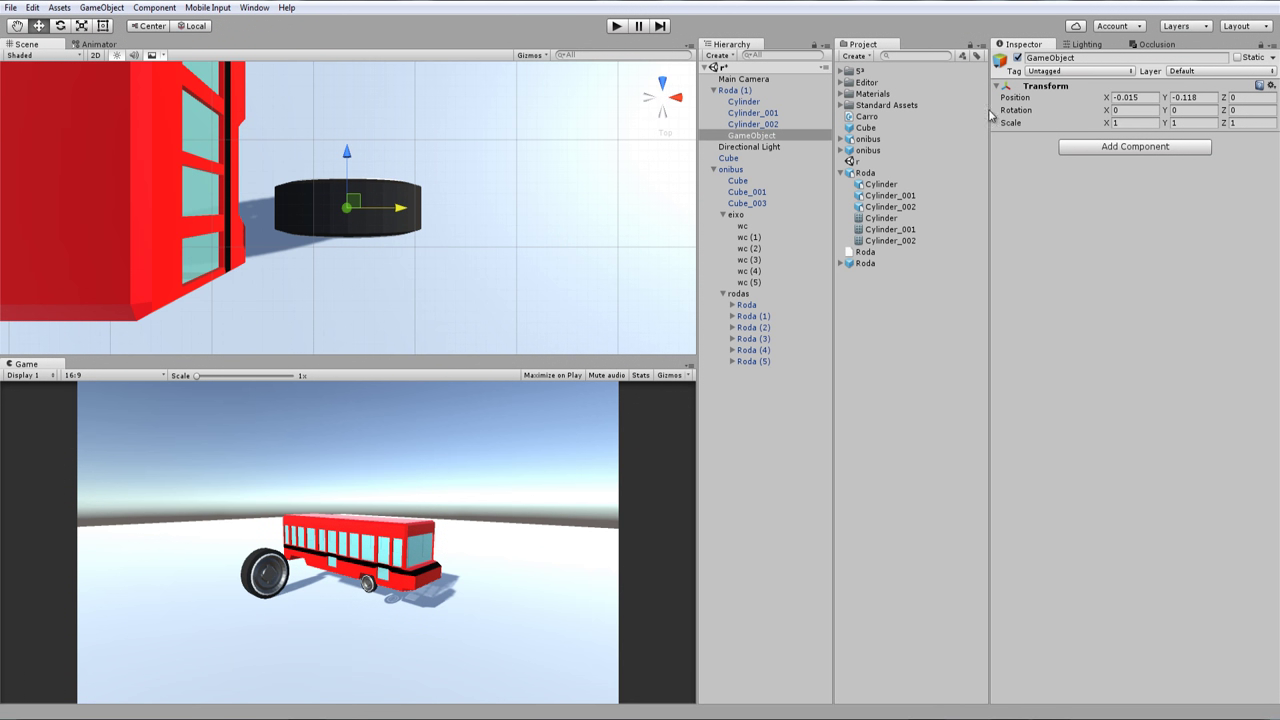
{"action": "left_click", "coordinate": [1140, 98]}
{"action": "type", "text": "0"}
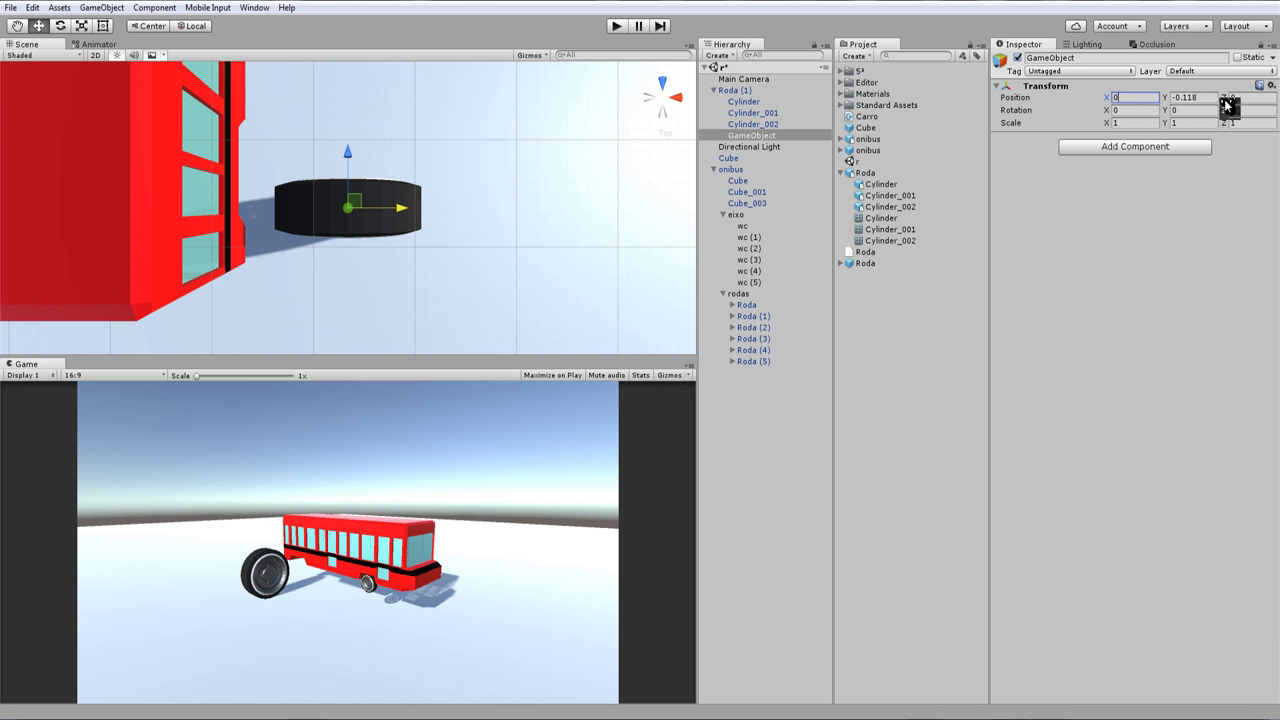
{"action": "left_click", "coordinate": [1214, 97]}
{"action": "type", "text": "0"}
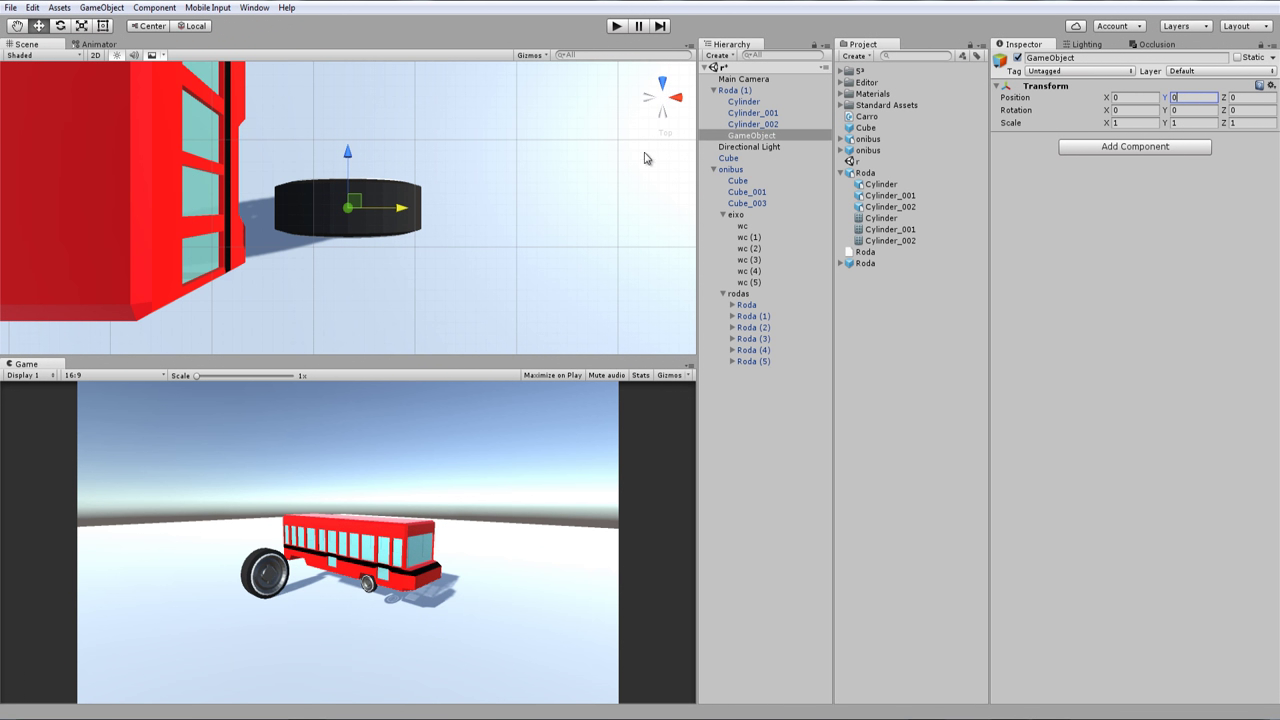
Move the empty to the Hierarchy root and rename it RodaF
{"action": "left_click_drag", "start_coordinate": [762, 142], "coordinate": [820, 420]}
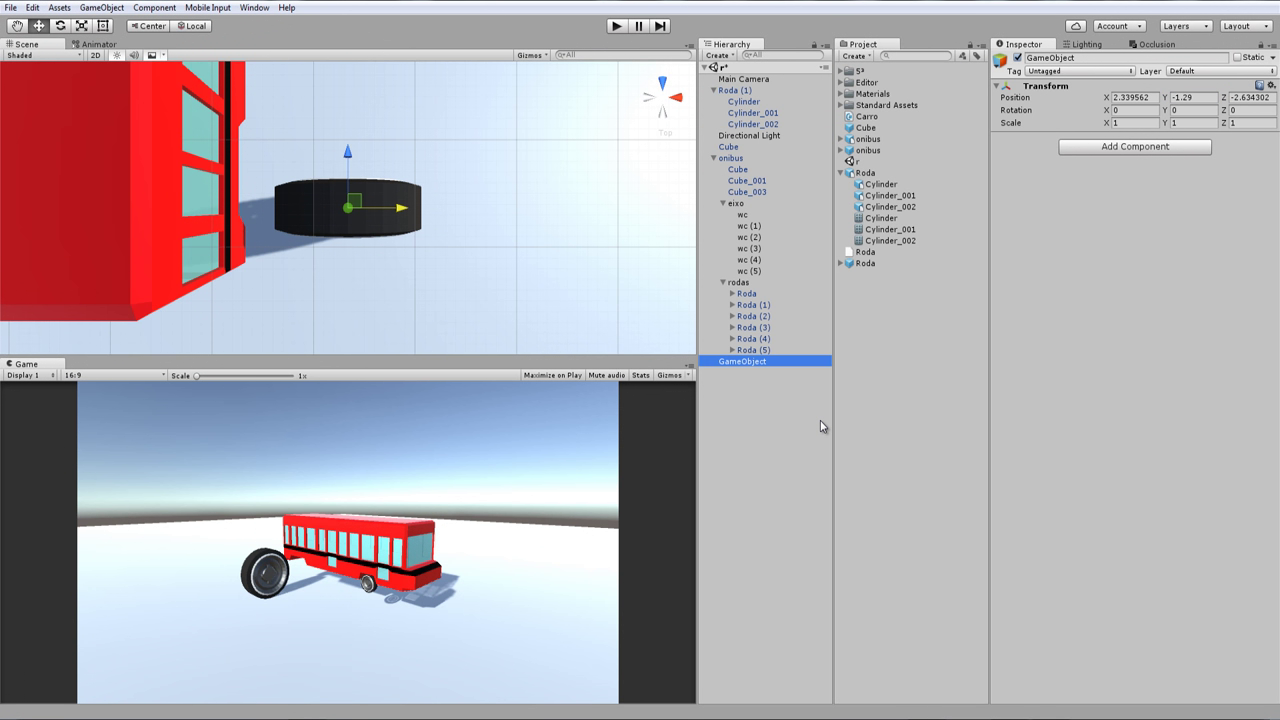
{"action": "key", "text": "F2"}
{"action": "type", "text": "Roda"}
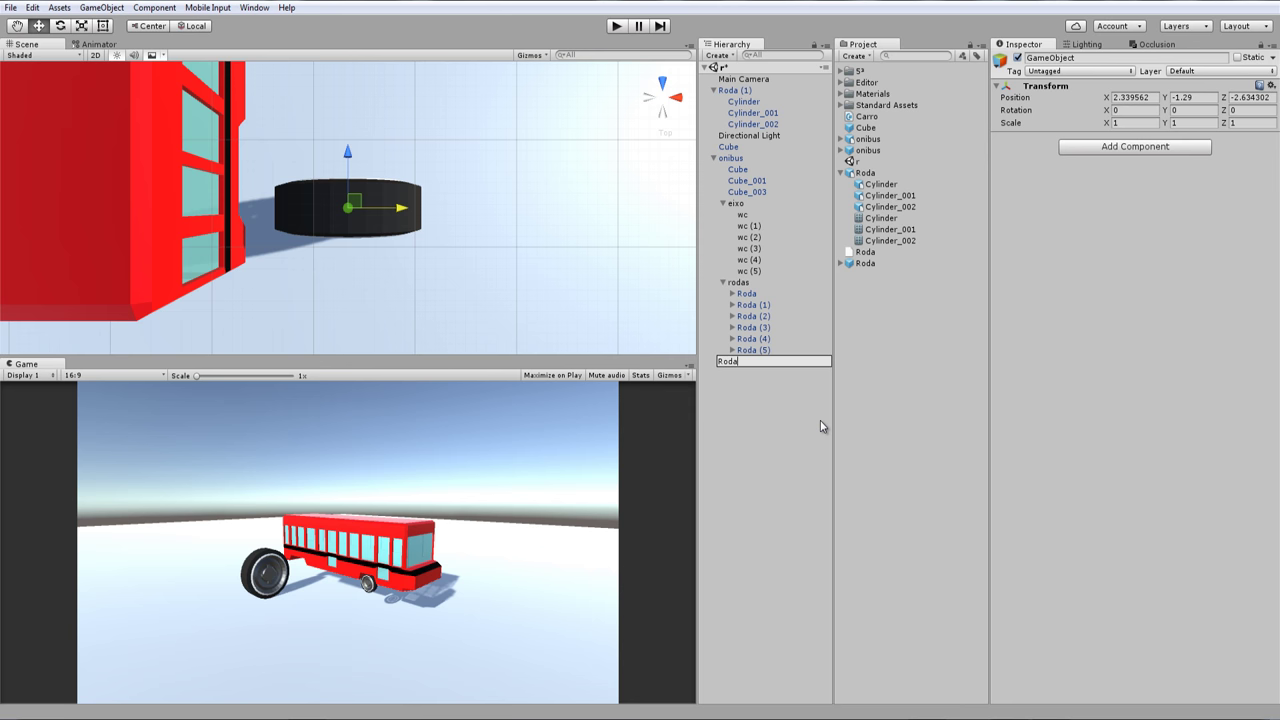
{"action": "type", "text": "F"}
{"action": "key", "text": "Return"}
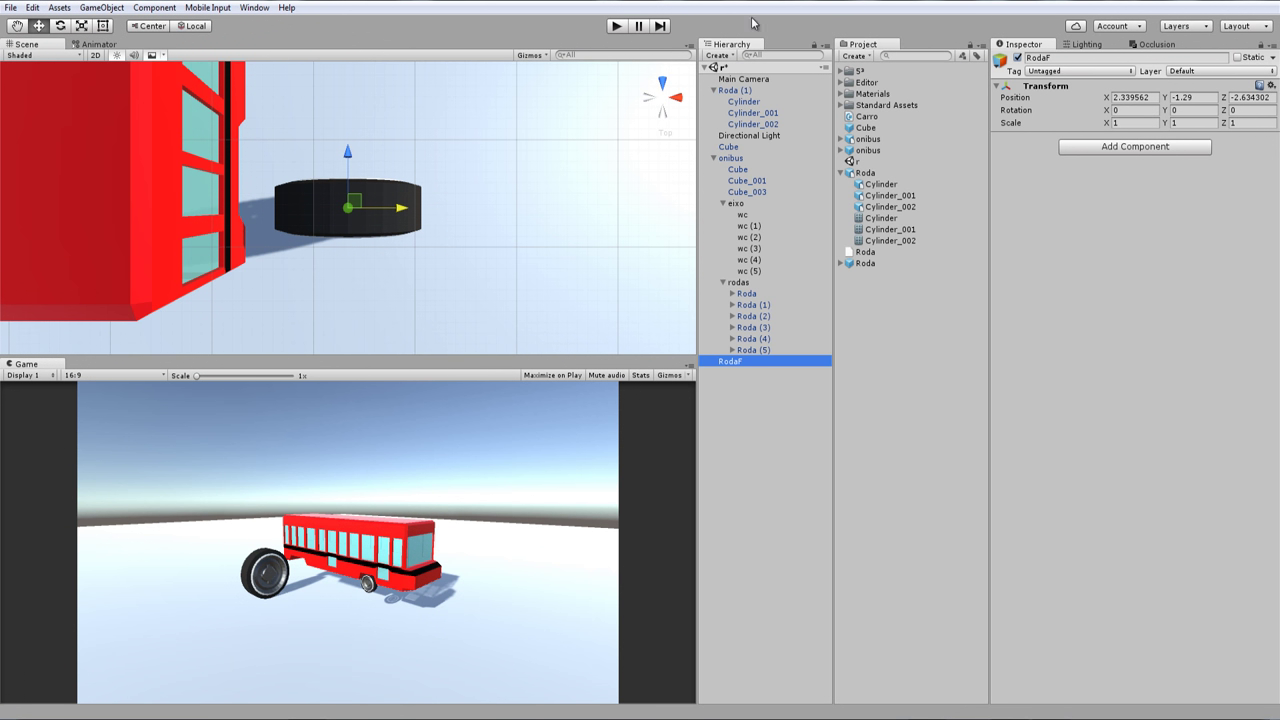
{"action": "left_click", "coordinate": [738, 92]}
Parent Roda (1) under RodaF and set its Rotation Y to 90
{"action": "left_click_drag", "start_coordinate": [738, 92], "coordinate": [764, 366]}
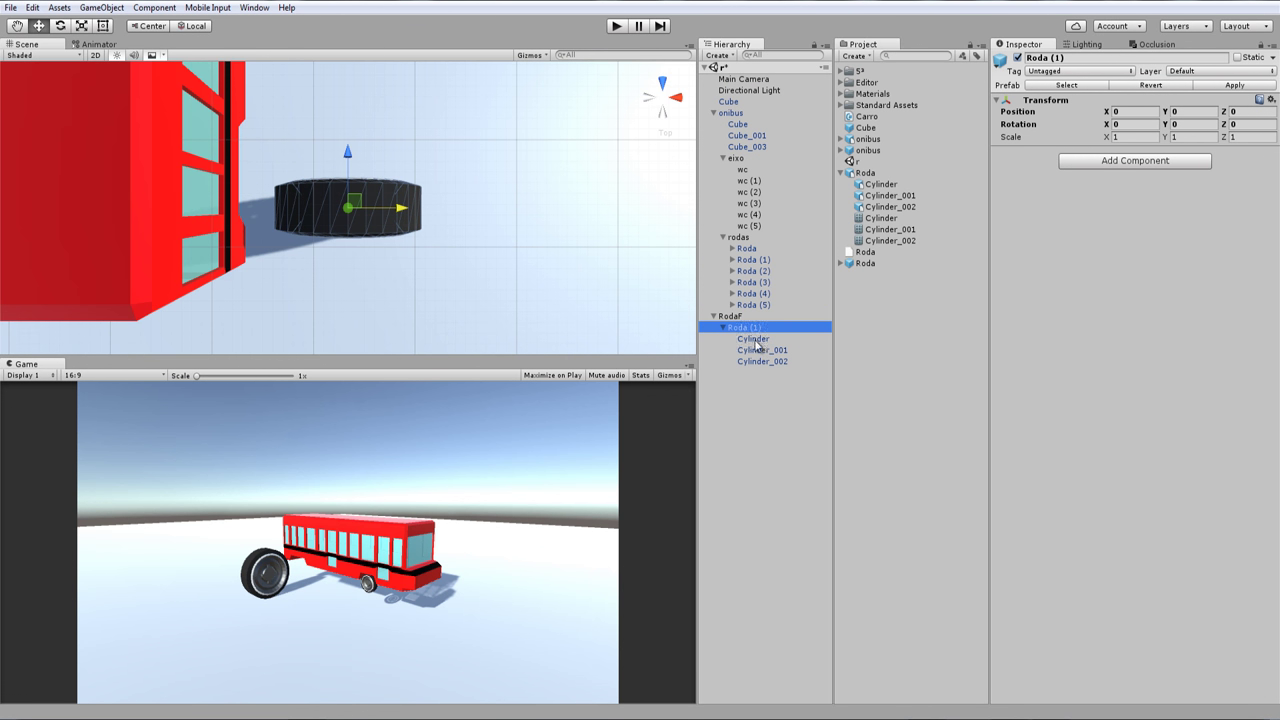
{"action": "left_click", "coordinate": [757, 341]}
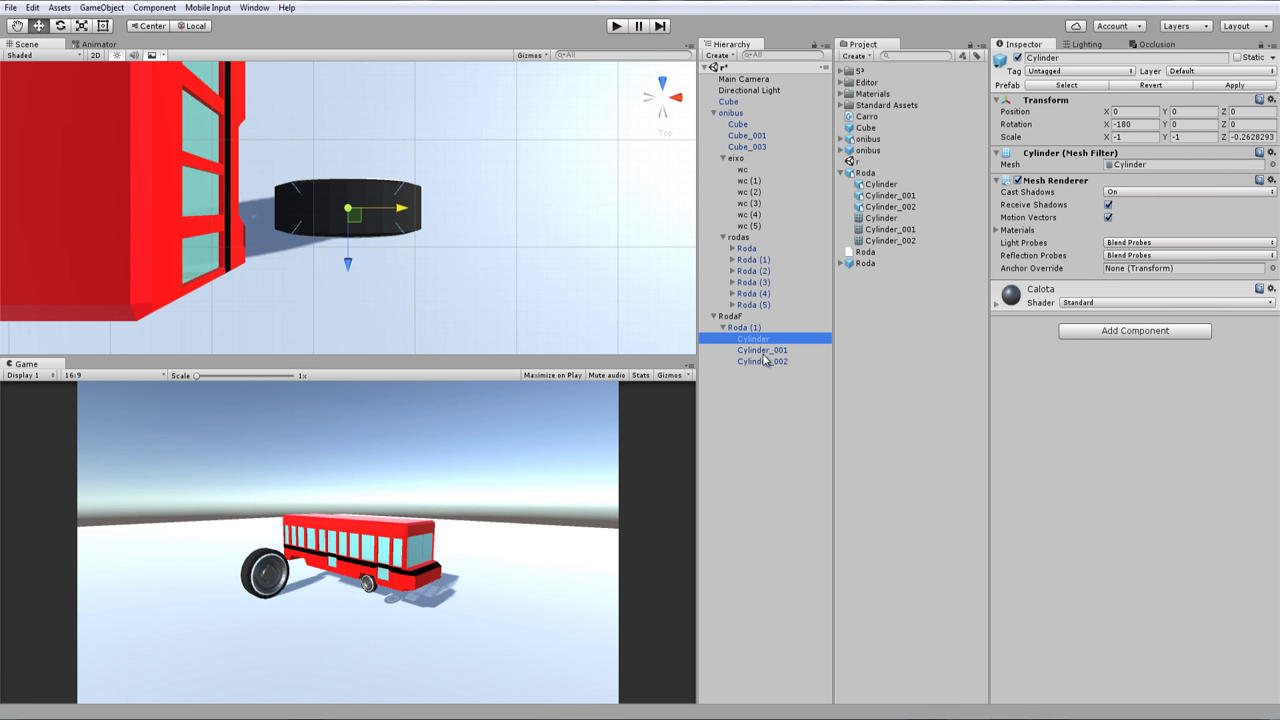
{"action": "left_click", "coordinate": [731, 317]}
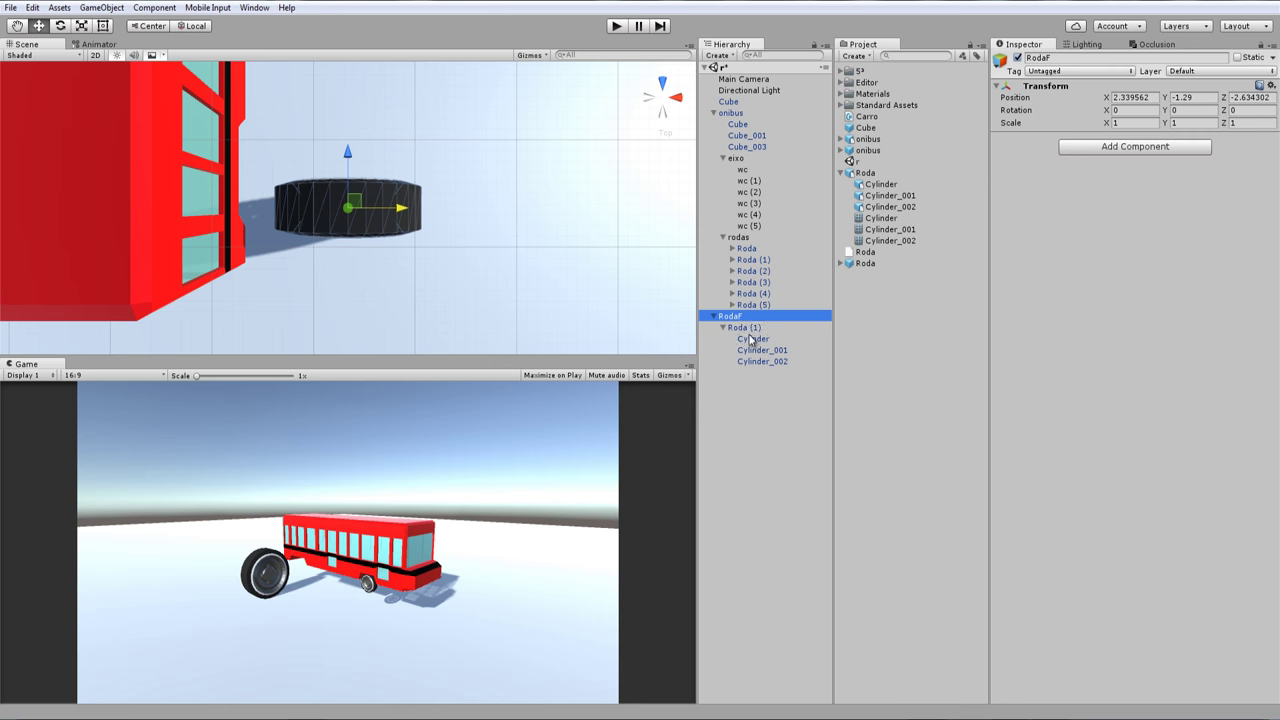
{"action": "left_click", "coordinate": [745, 327]}
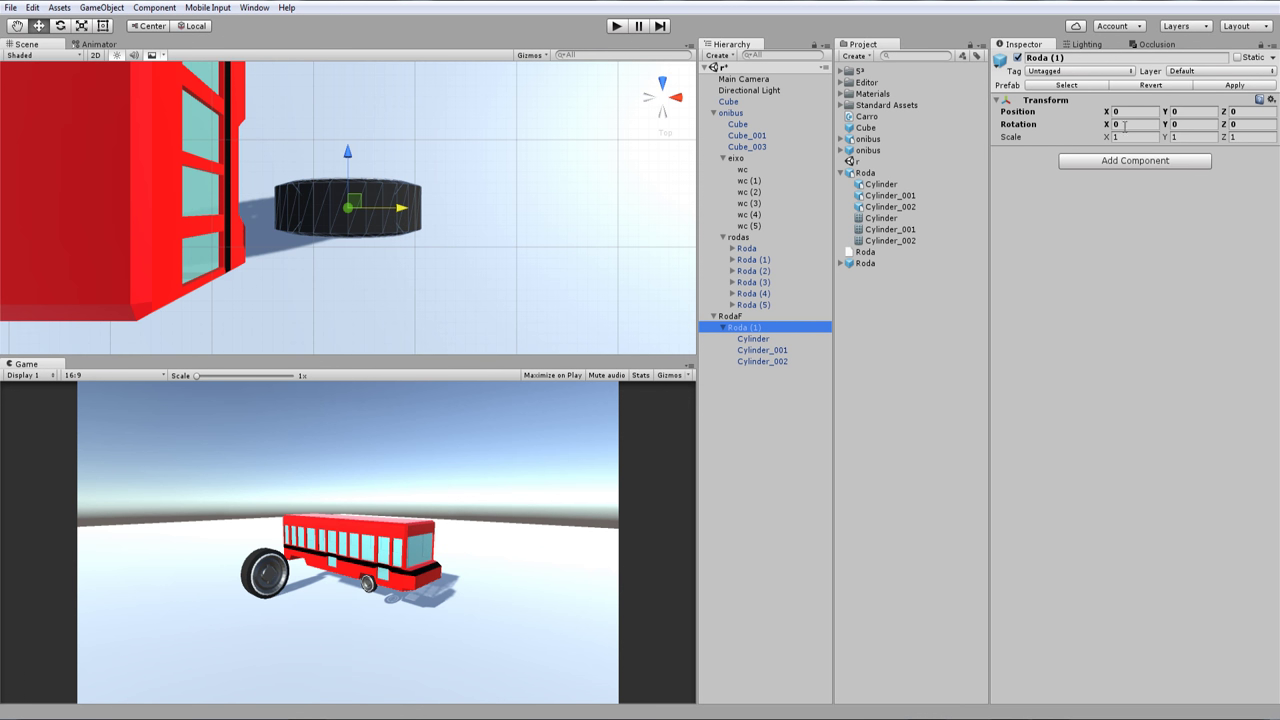
{"action": "left_click", "coordinate": [1189, 127]}
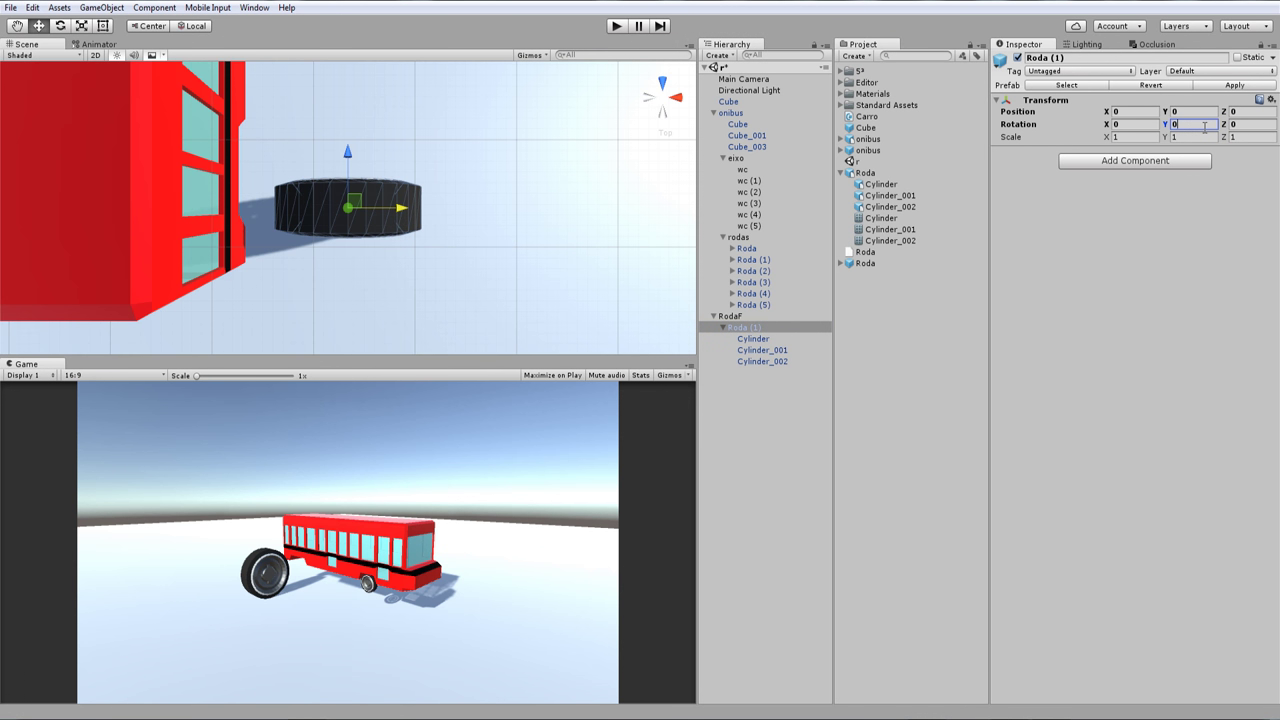
{"action": "type", "text": "90"}
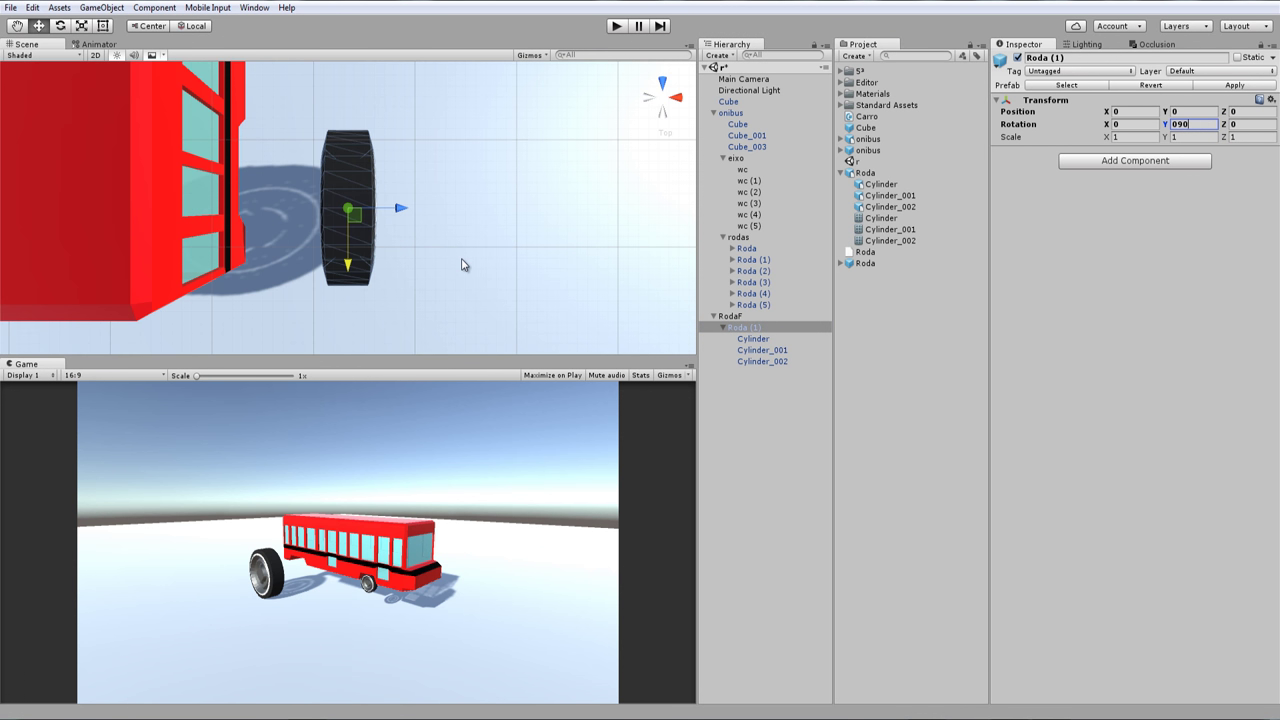
Orbit around the wheel to check it now stands upright beside the bus
{"action": "scroll", "coordinate": [484, 262], "scroll_direction": "down", "scroll_amount": 1}
{"action": "scroll", "coordinate": [489, 262], "scroll_direction": "down", "scroll_amount": 1}
{"action": "mouse_move", "coordinate": [546, 235]}
{"action": "left_mouse_down", "text": "alt"}
{"action": "mouse_move", "coordinate": [287, 17]}
{"action": "mouse_move", "coordinate": [380, 200]}
{"action": "left_mouse_up", "text": "alt"}
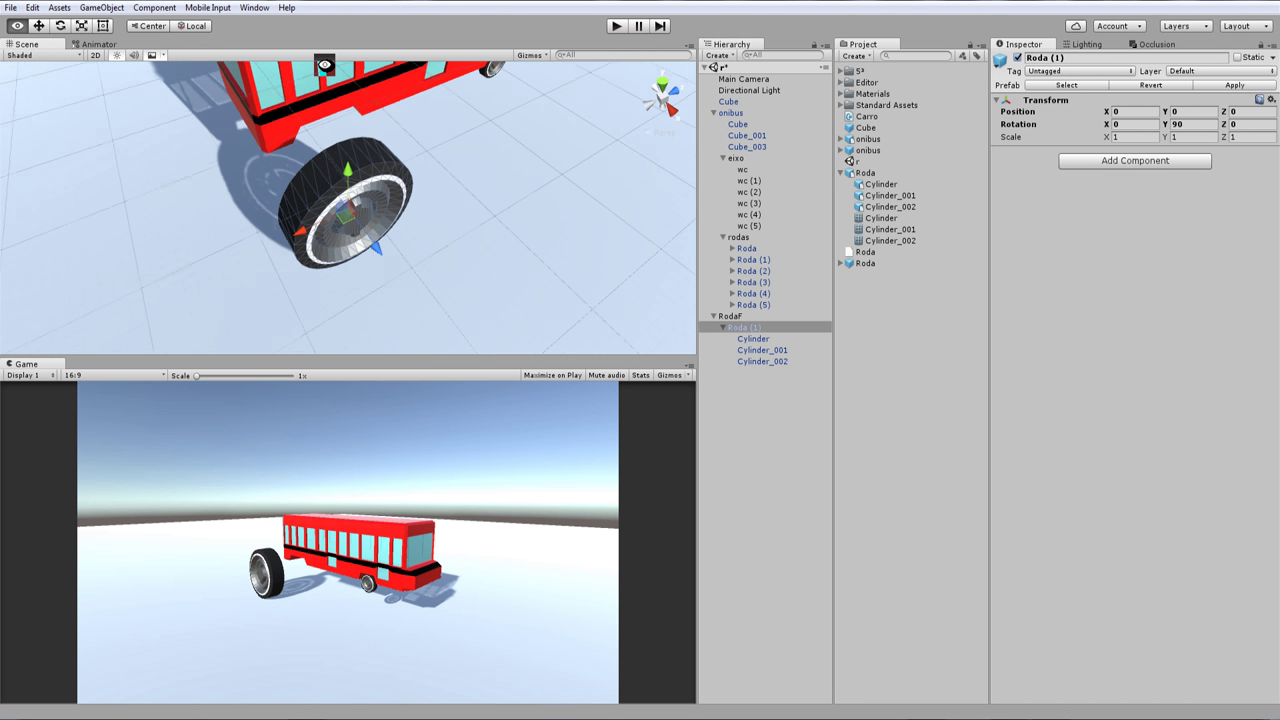
{"action": "left_click", "coordinate": [395, 212]}
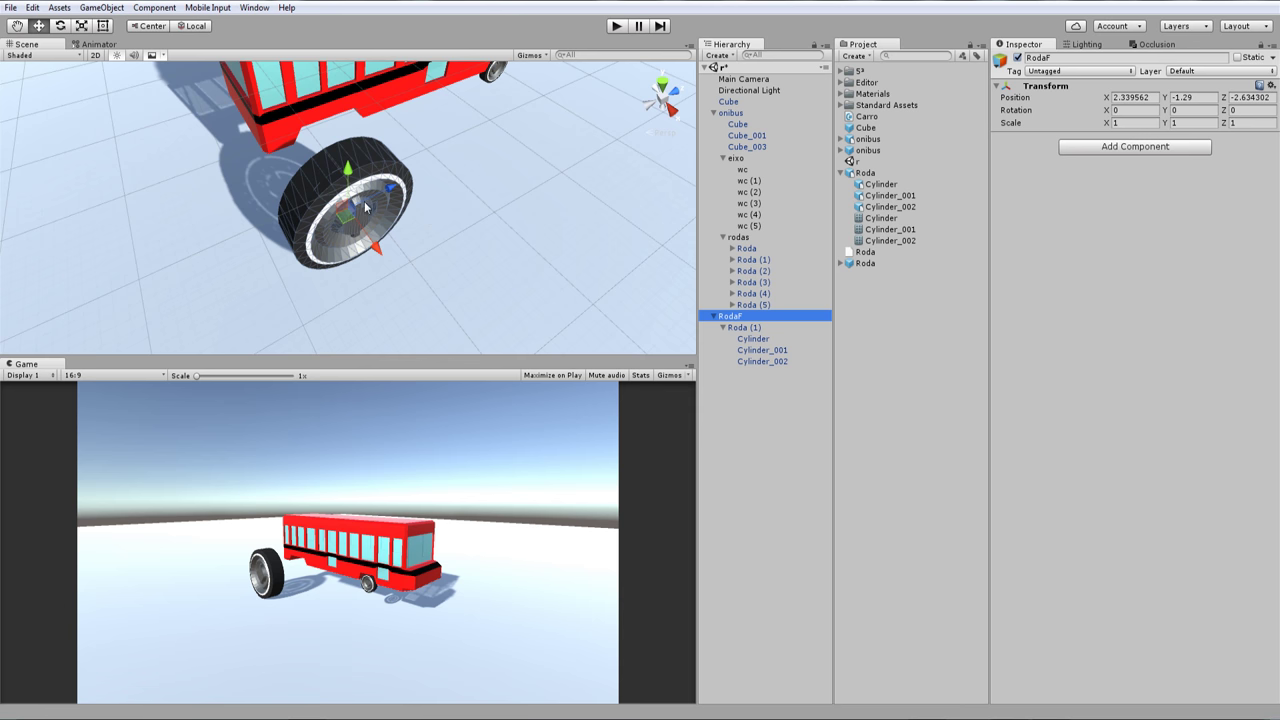
{"action": "left_click", "coordinate": [746, 328]}
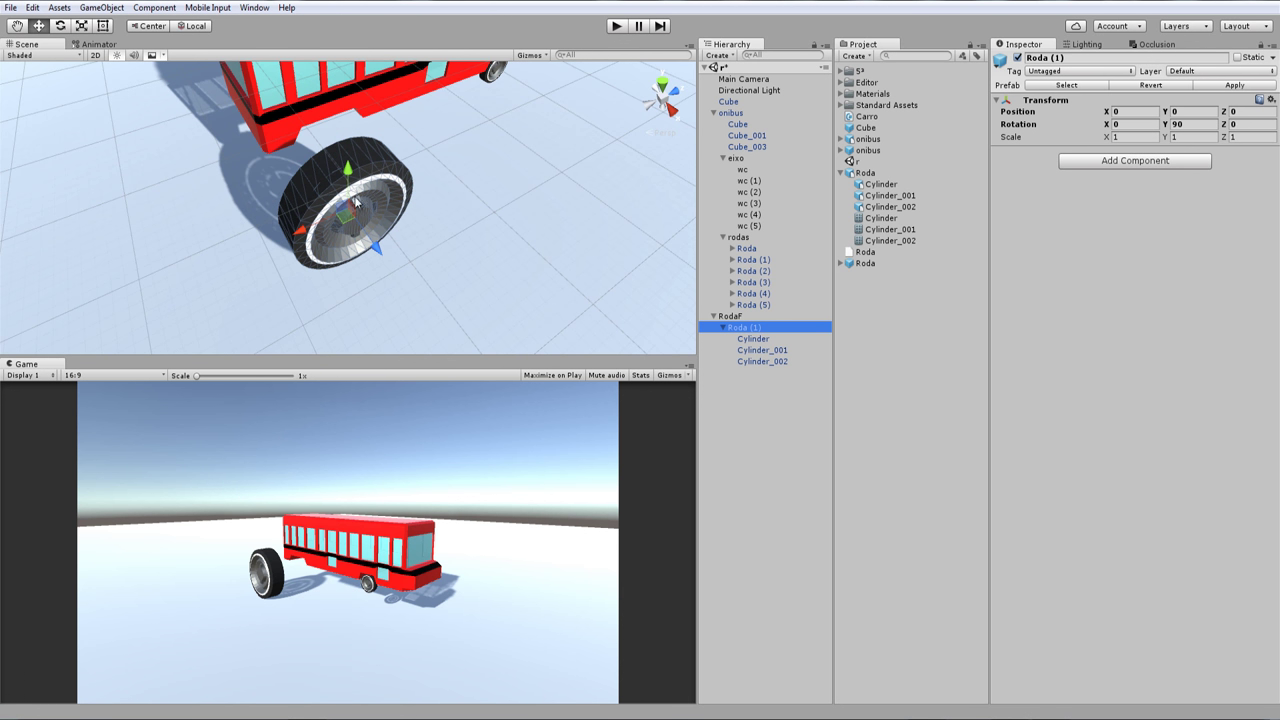
{"action": "left_click_drag", "start_coordinate": [356, 201], "coordinate": [425, 138], "text": "alt"}
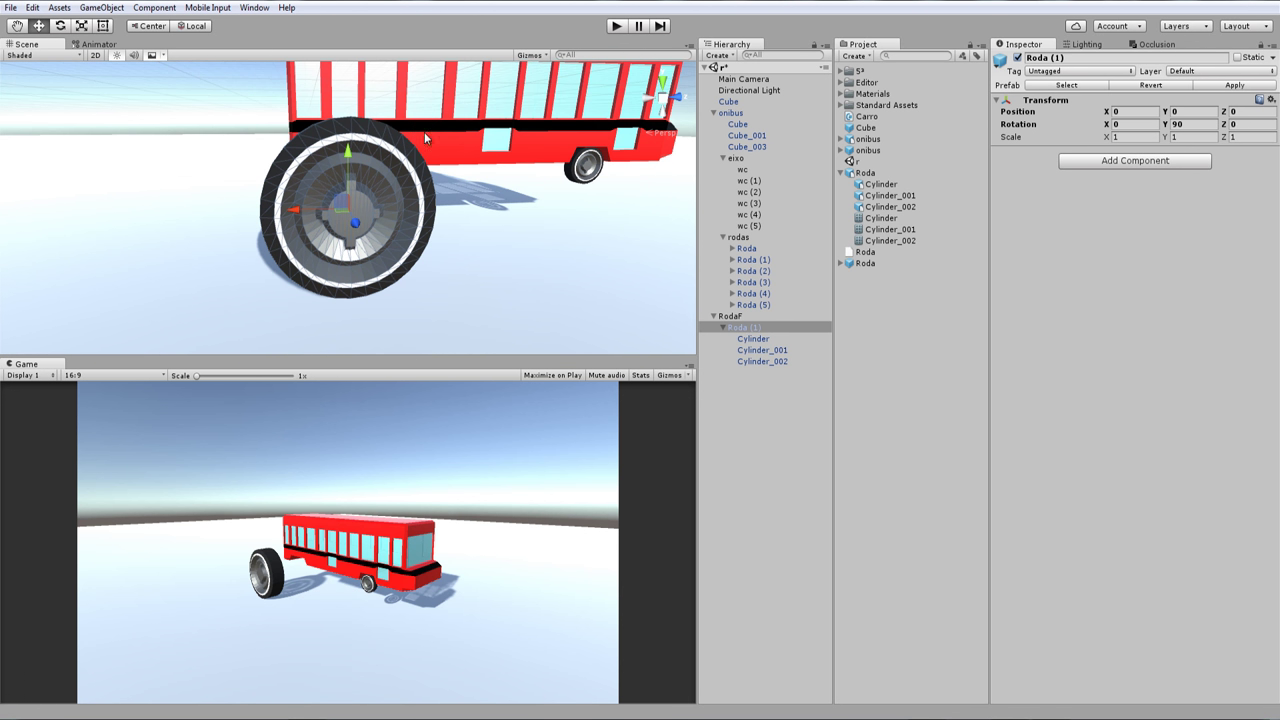
{"action": "left_click", "coordinate": [722, 316]}
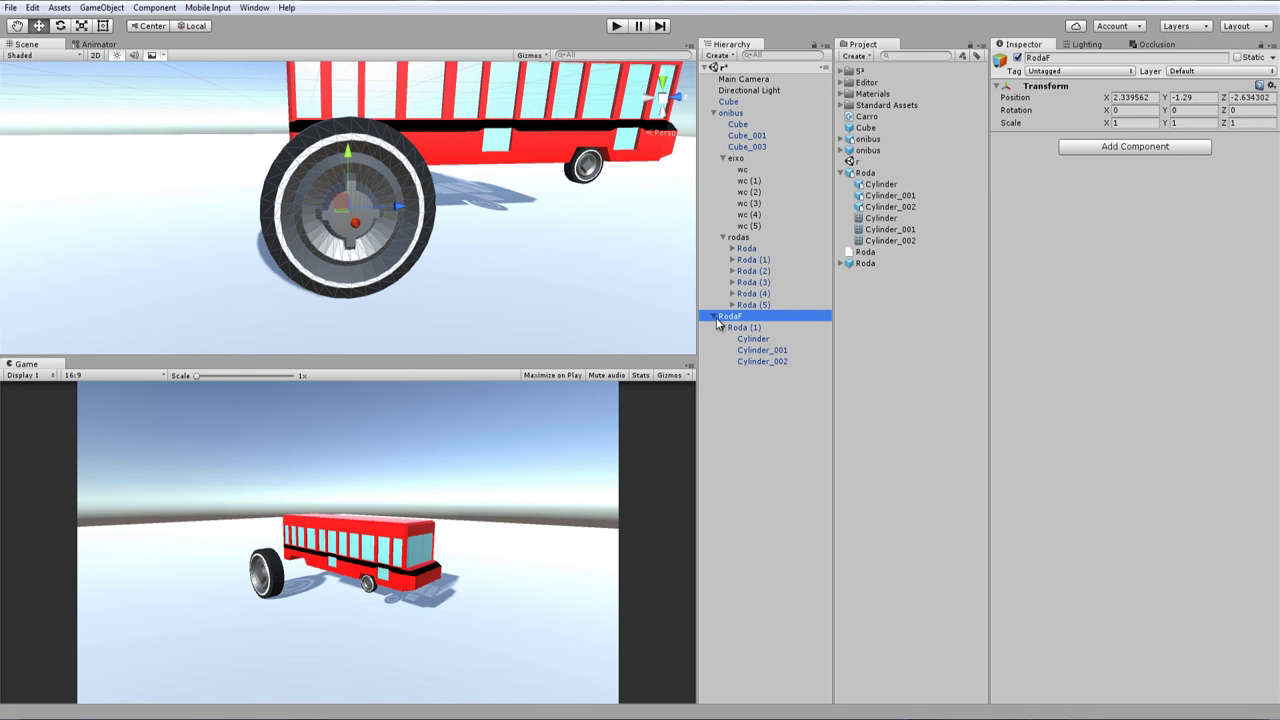
Move the original Roda wheel to the scene root and copy its scale 0.3165053
{"action": "left_click", "coordinate": [714, 317]}
{"action": "left_click", "coordinate": [748, 249]}
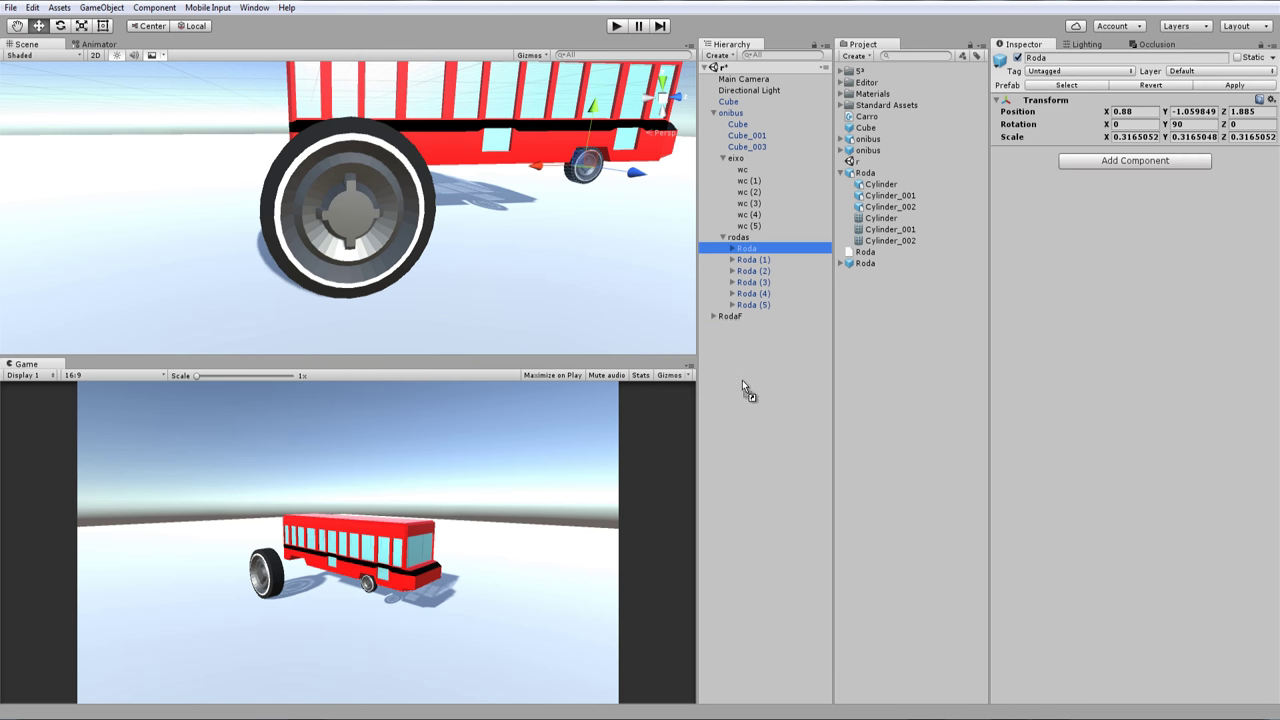
{"action": "left_click_drag", "start_coordinate": [742, 381], "coordinate": [743, 366]}
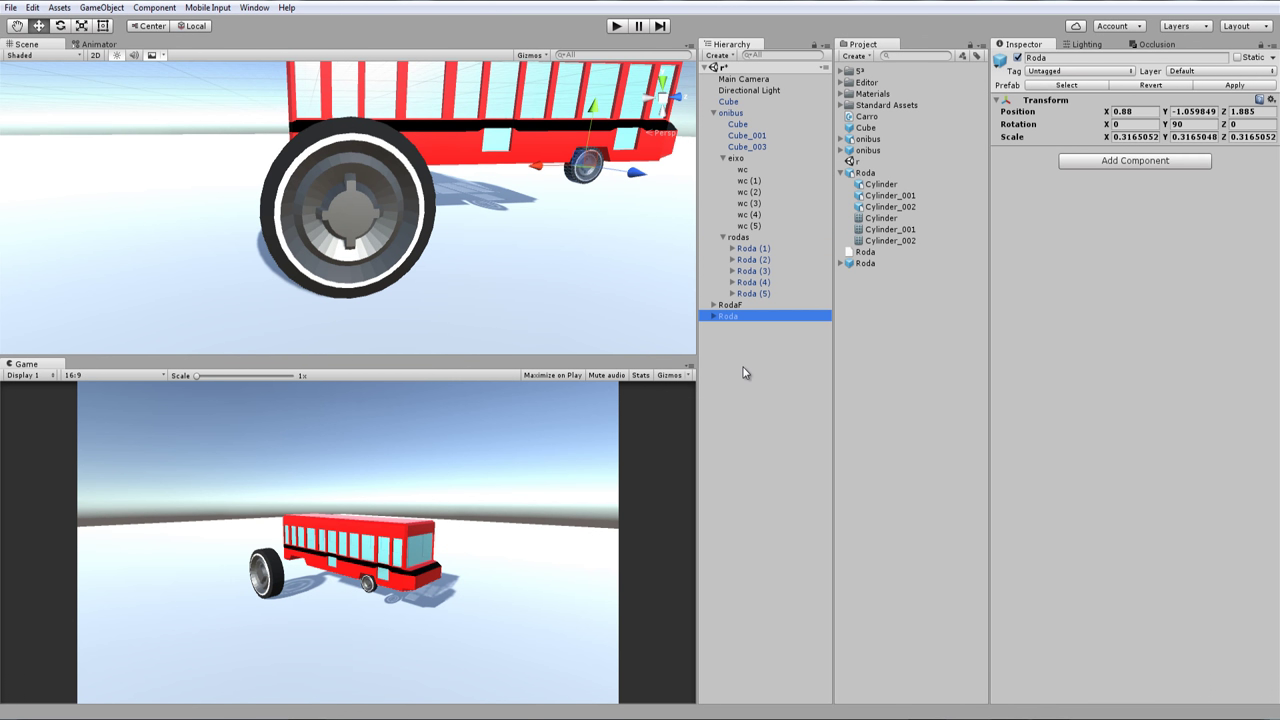
{"action": "left_click", "coordinate": [1128, 137]}
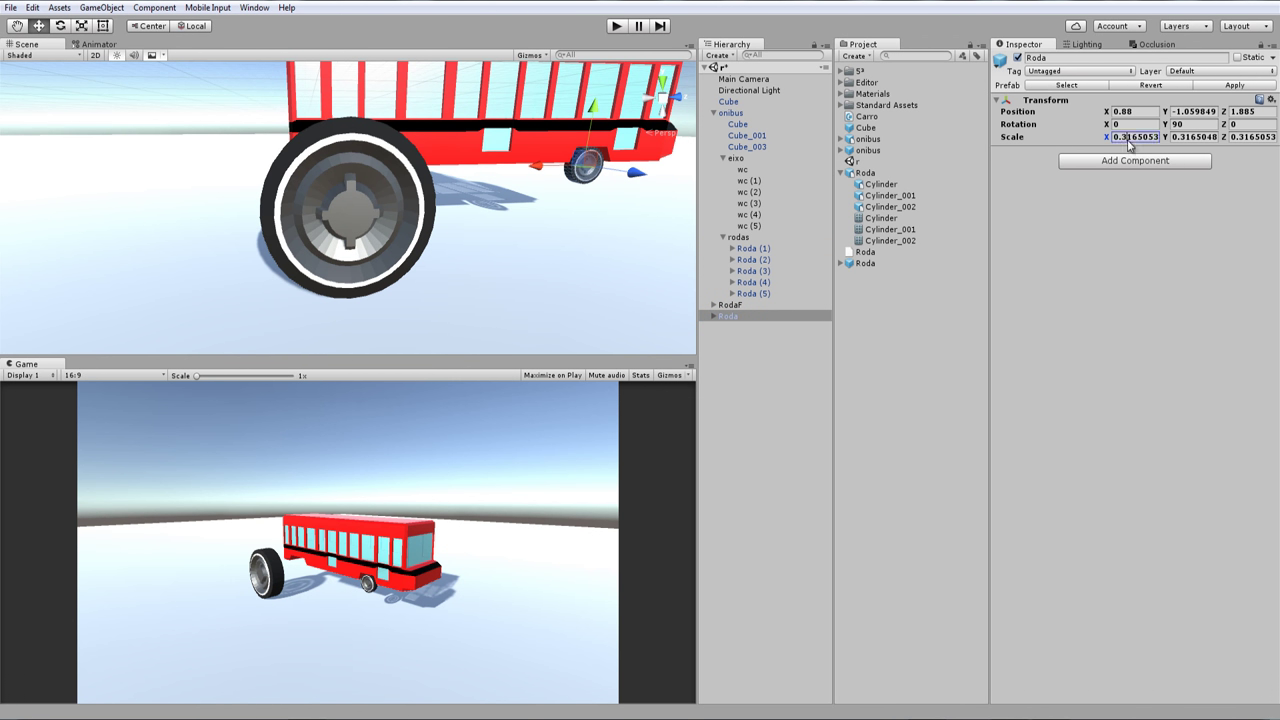
Paste 0.3165053 into RodaF's Scale X, Y and Z
{"action": "left_click", "coordinate": [727, 306]}
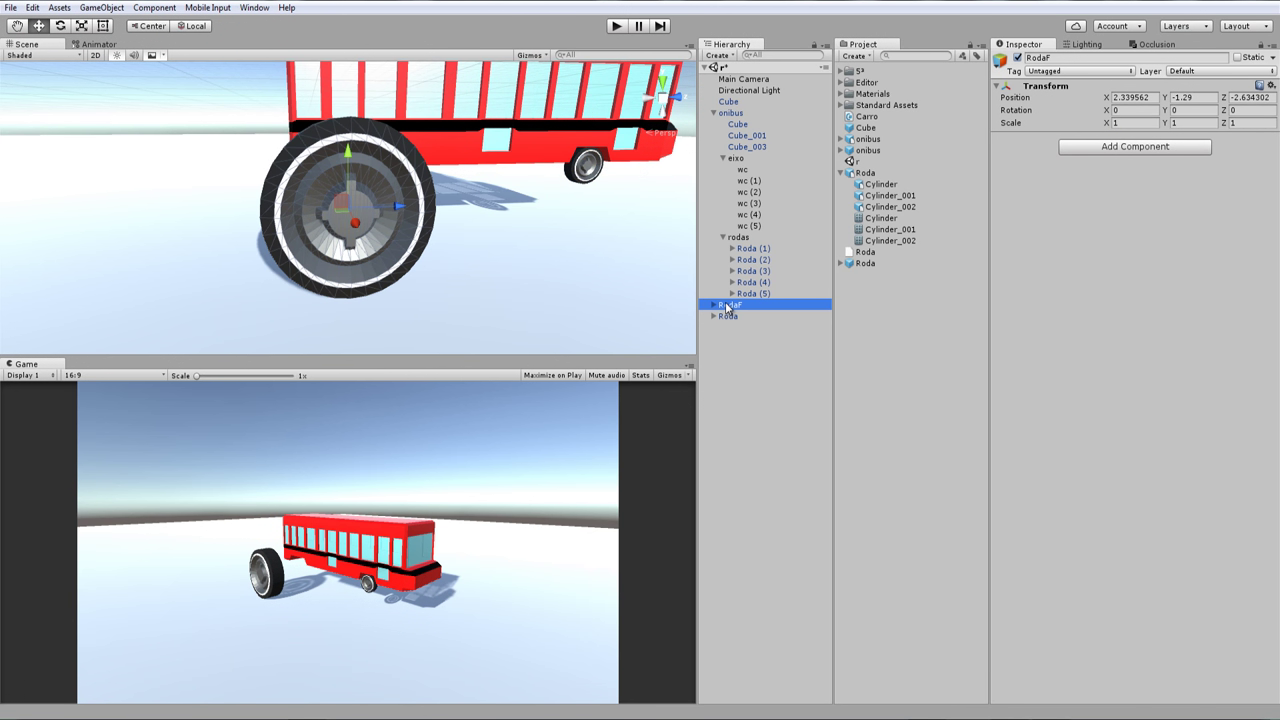
{"action": "left_click", "coordinate": [1145, 123]}
{"action": "type", "text": "0.3165053"}
{"action": "left_click", "coordinate": [1200, 125]}
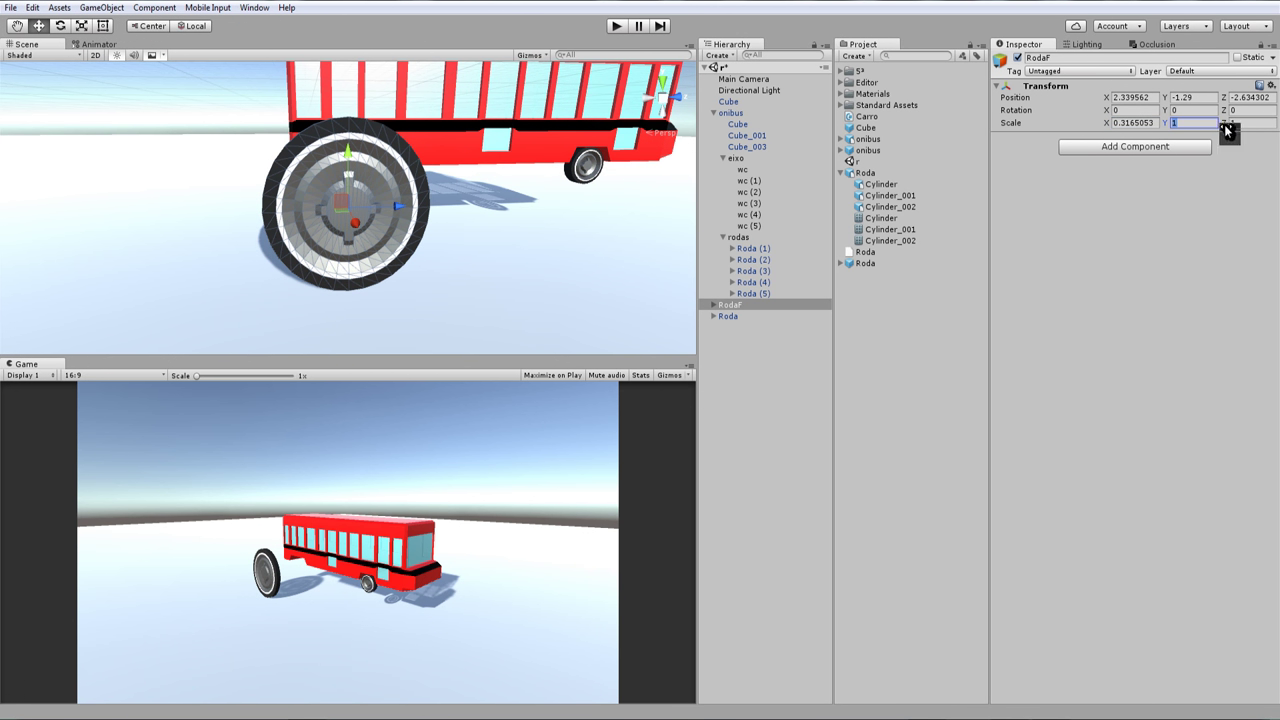
{"action": "type", "text": "0.3165053"}
{"action": "left_click", "coordinate": [1247, 124]}
{"action": "type", "text": "0.3165053"}
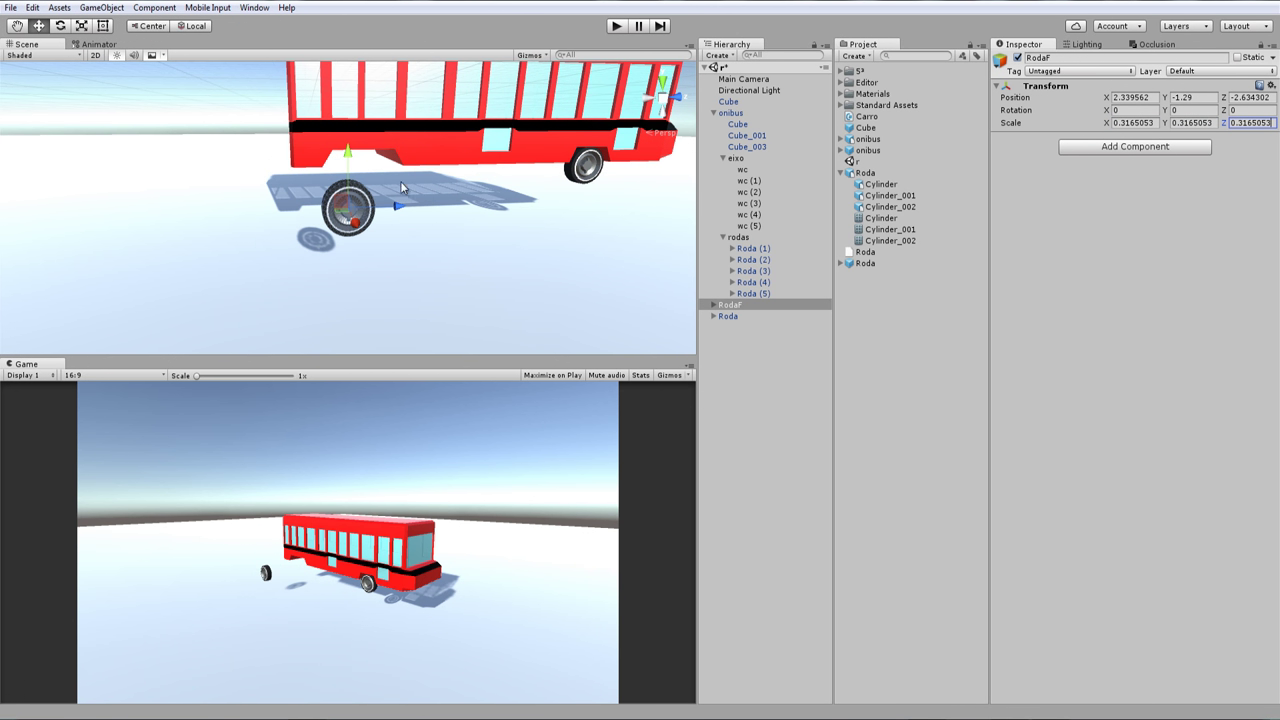
Delete the old Roda wheel and reselect RodaF
{"action": "left_click", "coordinate": [727, 316]}
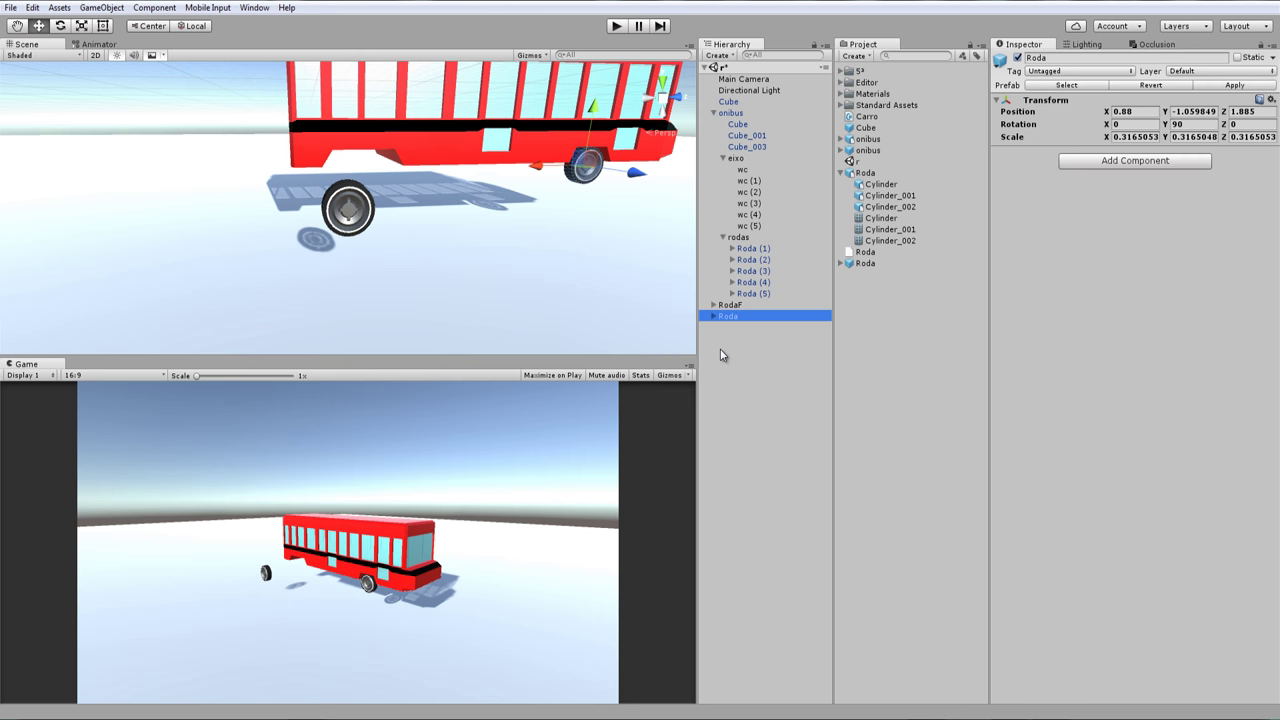
{"action": "key", "text": "Delete"}
{"action": "left_click", "coordinate": [734, 304]}
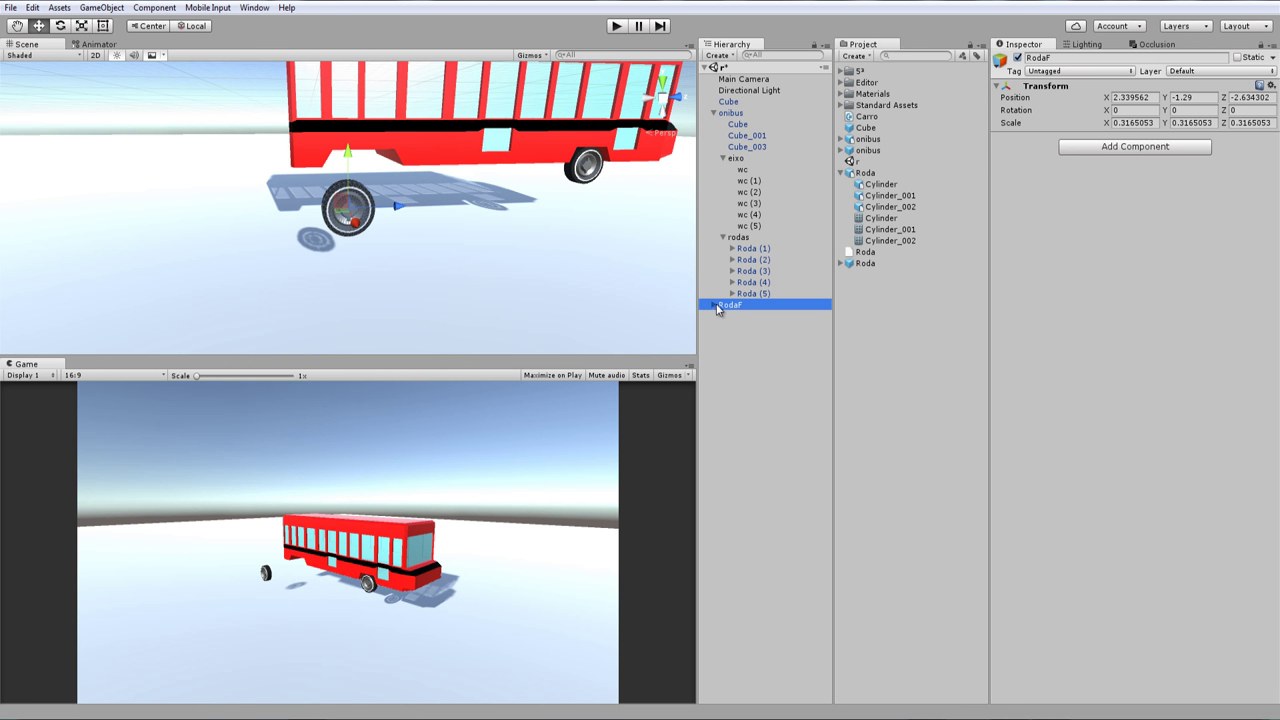
Move RodaF into the rodas group and delete old wheels Roda (1) to Roda (5)
{"action": "left_click_drag", "start_coordinate": [722, 304], "coordinate": [740, 237]}
{"action": "left_click", "coordinate": [752, 248]}
{"action": "left_click", "coordinate": [764, 293], "text": "shift"}
{"action": "key", "text": "Delete"}
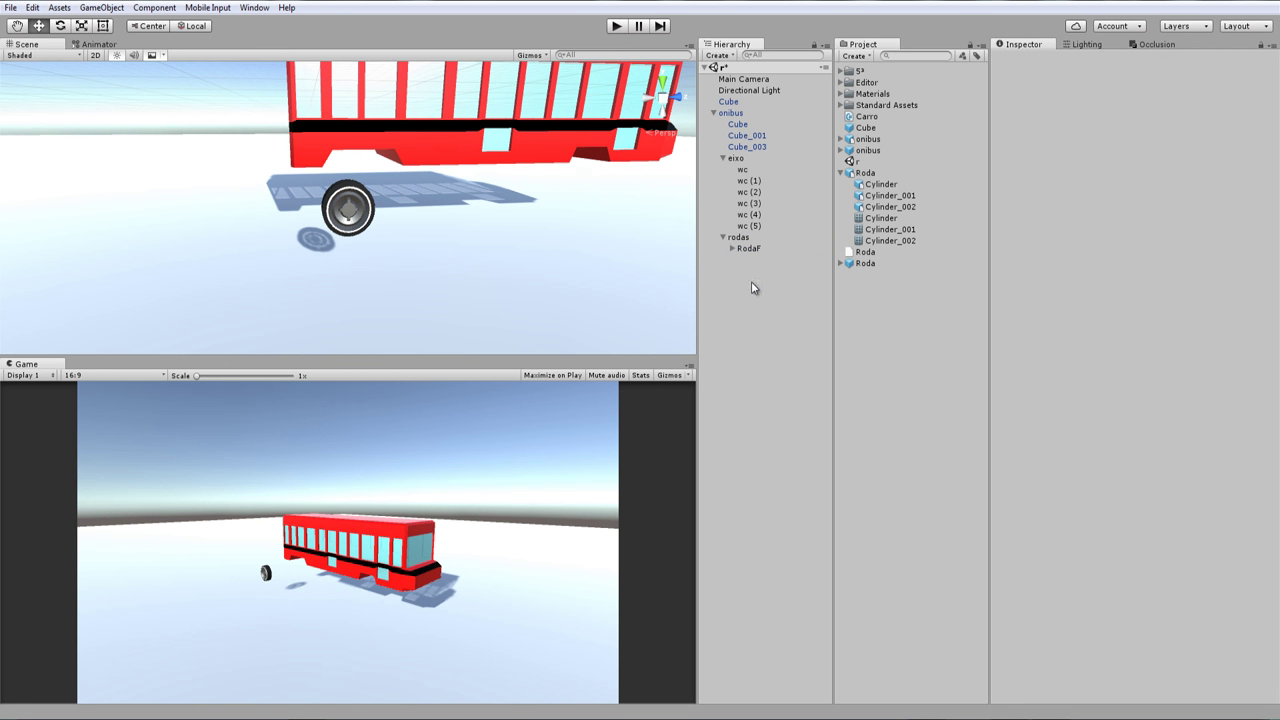
Duplicate RodaF into RodaF (1) through RodaF (5), deleting the extra RodaF (6)
{"action": "left_click", "coordinate": [752, 250]}
{"action": "key", "text": "ctrl+d"}
{"action": "key", "text": "ctrl+d"}
{"action": "key", "text": "ctrl+d"}
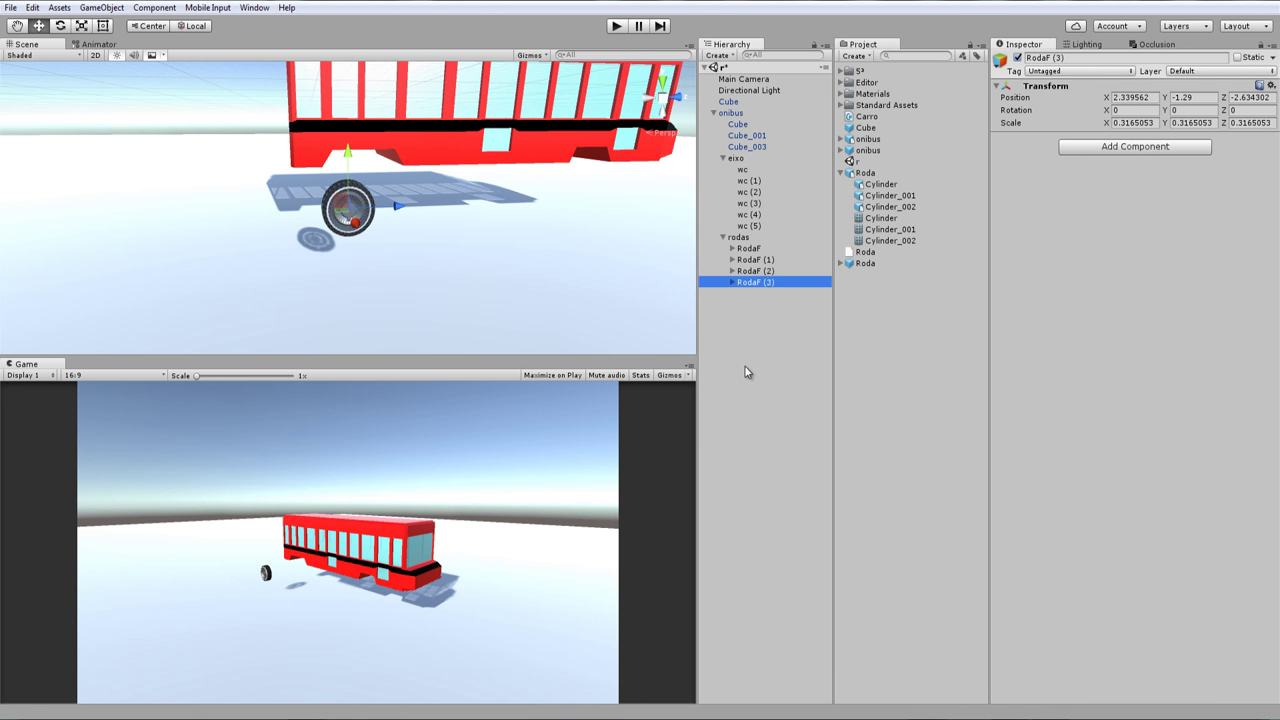
{"action": "key", "text": "ctrl+d"}
{"action": "key", "text": "ctrl+d"}
{"action": "key", "text": "ctrl+d"}
{"action": "key", "text": "Delete"}
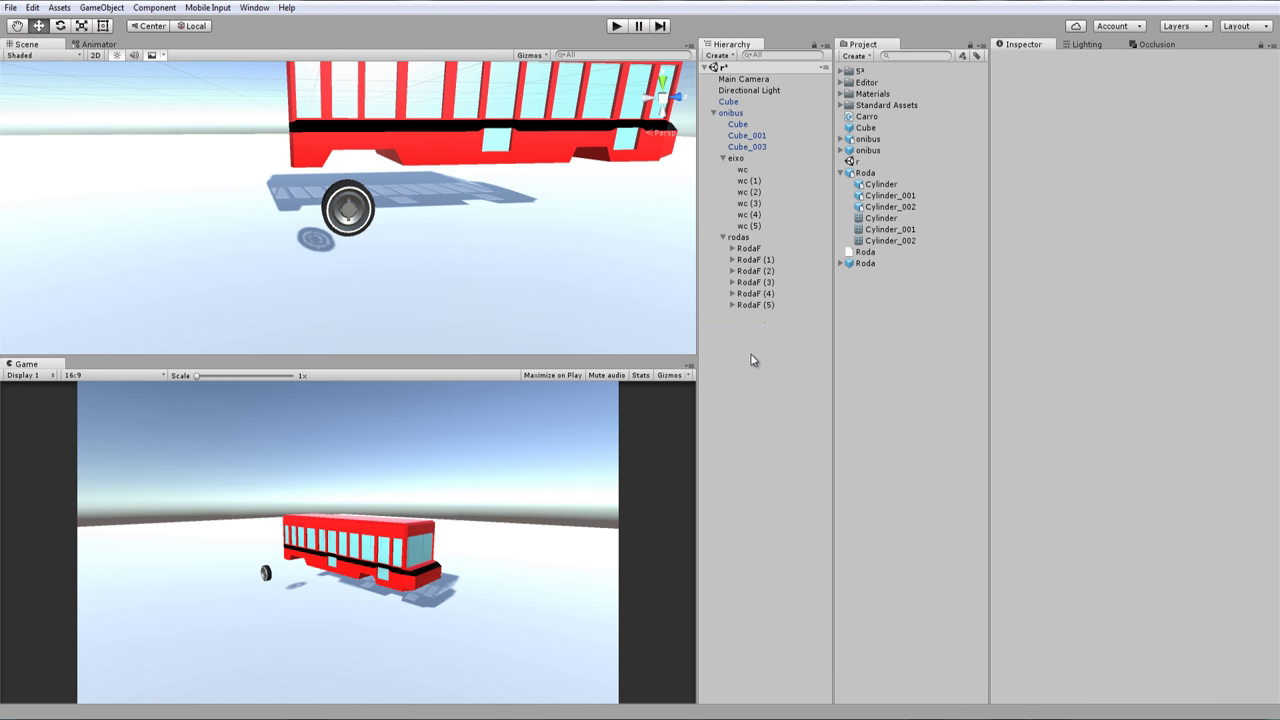
On onibus, drag RodaF through RodaF (5) into Carro's Rodas Element 0–5 slots
{"action": "left_click", "coordinate": [736, 113]}
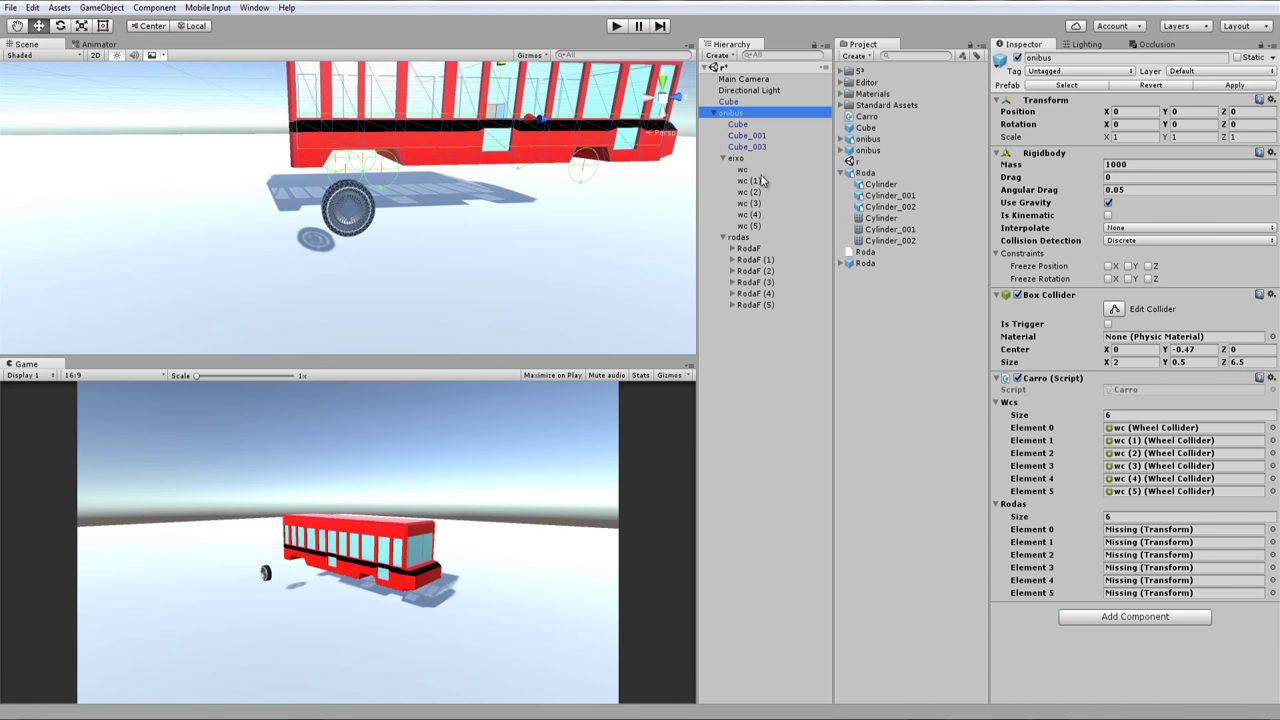
{"action": "left_click_drag", "start_coordinate": [752, 252], "coordinate": [1150, 529]}
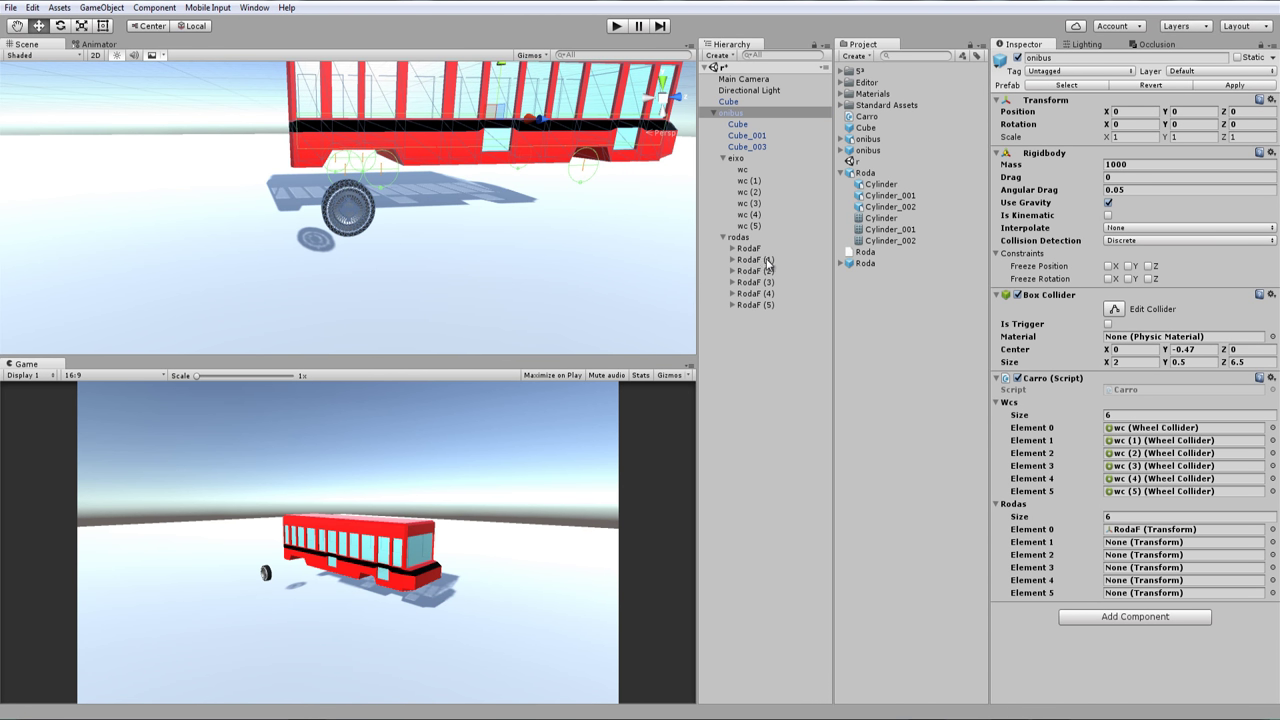
{"action": "left_click_drag", "start_coordinate": [768, 262], "coordinate": [1150, 542]}
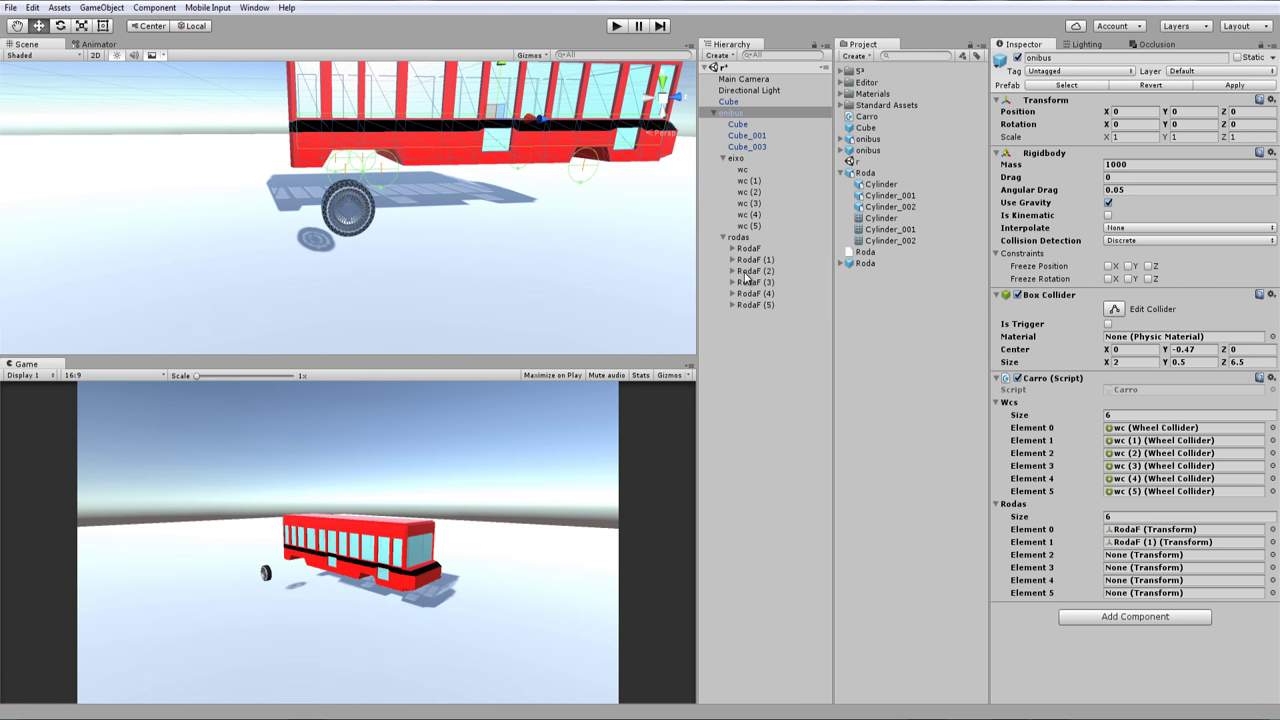
{"action": "left_click_drag", "start_coordinate": [752, 271], "coordinate": [1150, 555]}
{"action": "left_click_drag", "start_coordinate": [755, 282], "coordinate": [1148, 567]}
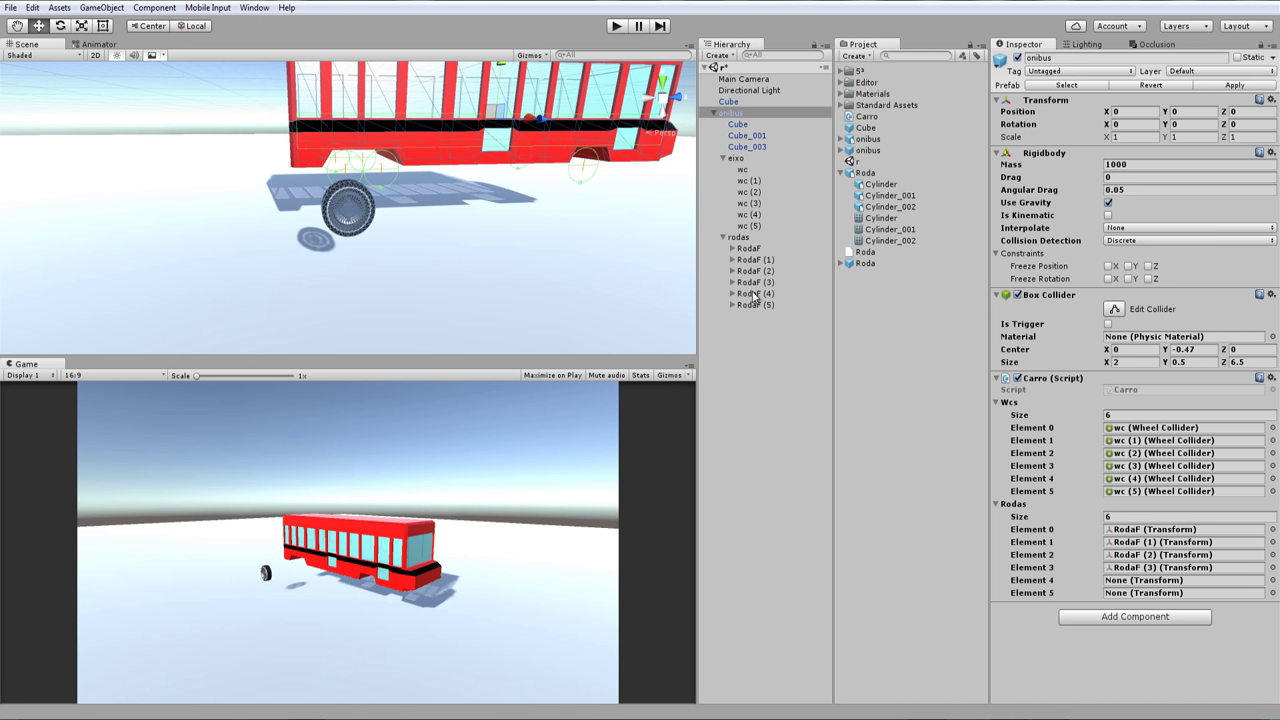
{"action": "left_click_drag", "start_coordinate": [755, 293], "coordinate": [1160, 580]}
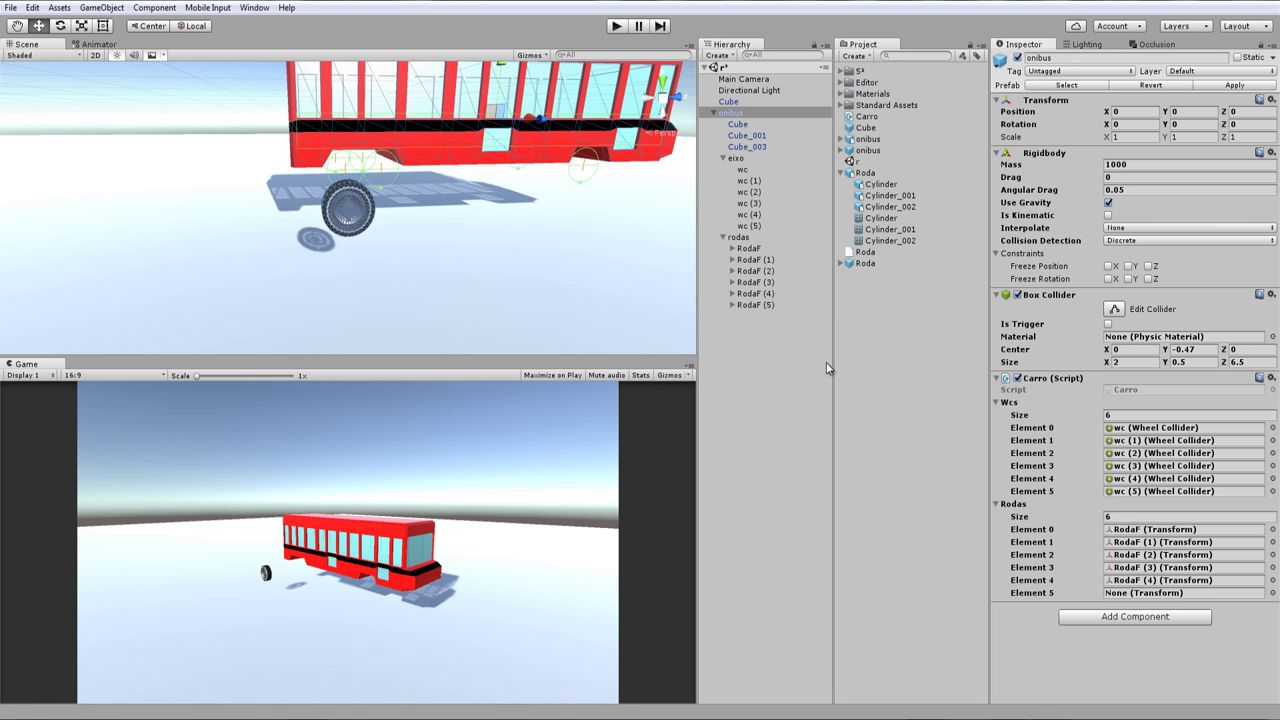
{"action": "left_click_drag", "start_coordinate": [756, 304], "coordinate": [1157, 597]}
{"action": "scroll", "coordinate": [400, 206], "scroll_direction": "down", "scroll_amount": 3}
{"action": "mouse_move", "coordinate": [486, 194]}
{"action": "left_mouse_down", "text": "alt"}
{"action": "mouse_move", "coordinate": [481, 258]}
{"action": "mouse_move", "coordinate": [620, 92]}
{"action": "left_mouse_up", "text": "alt"}
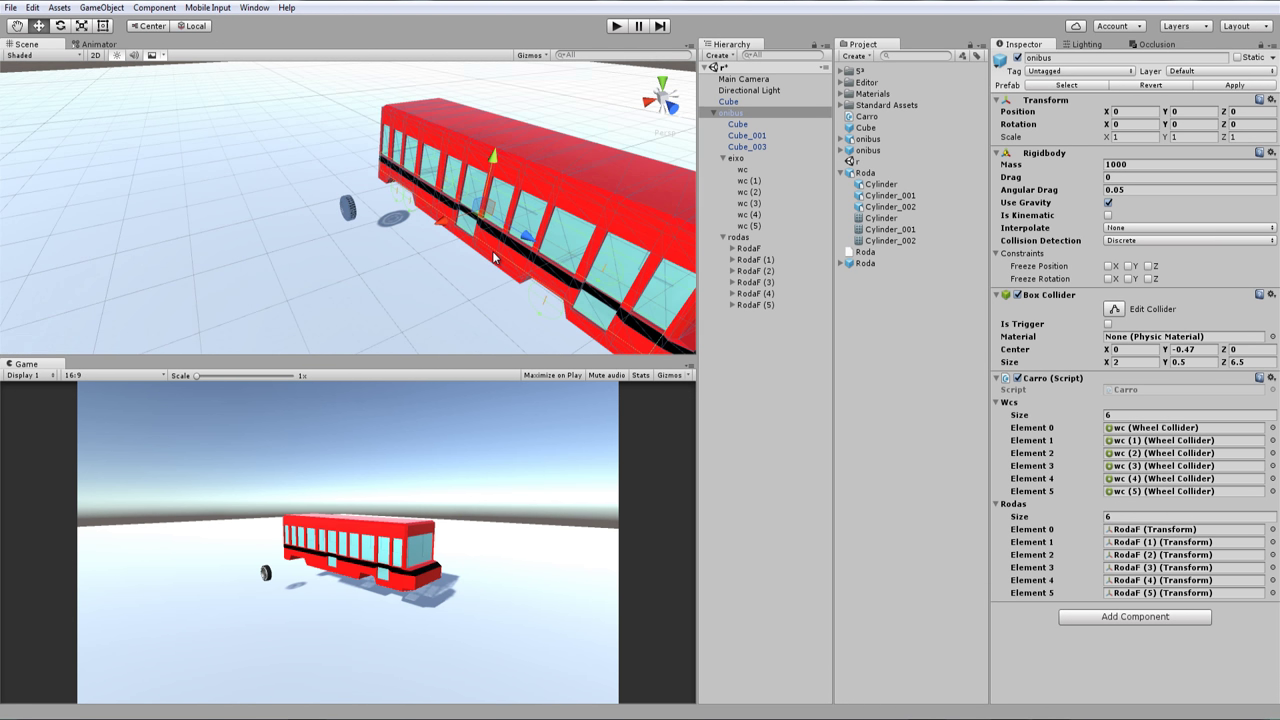
Enter Play mode and orbit to a low angle around the rolling bus
{"action": "left_click", "coordinate": [617, 27]}
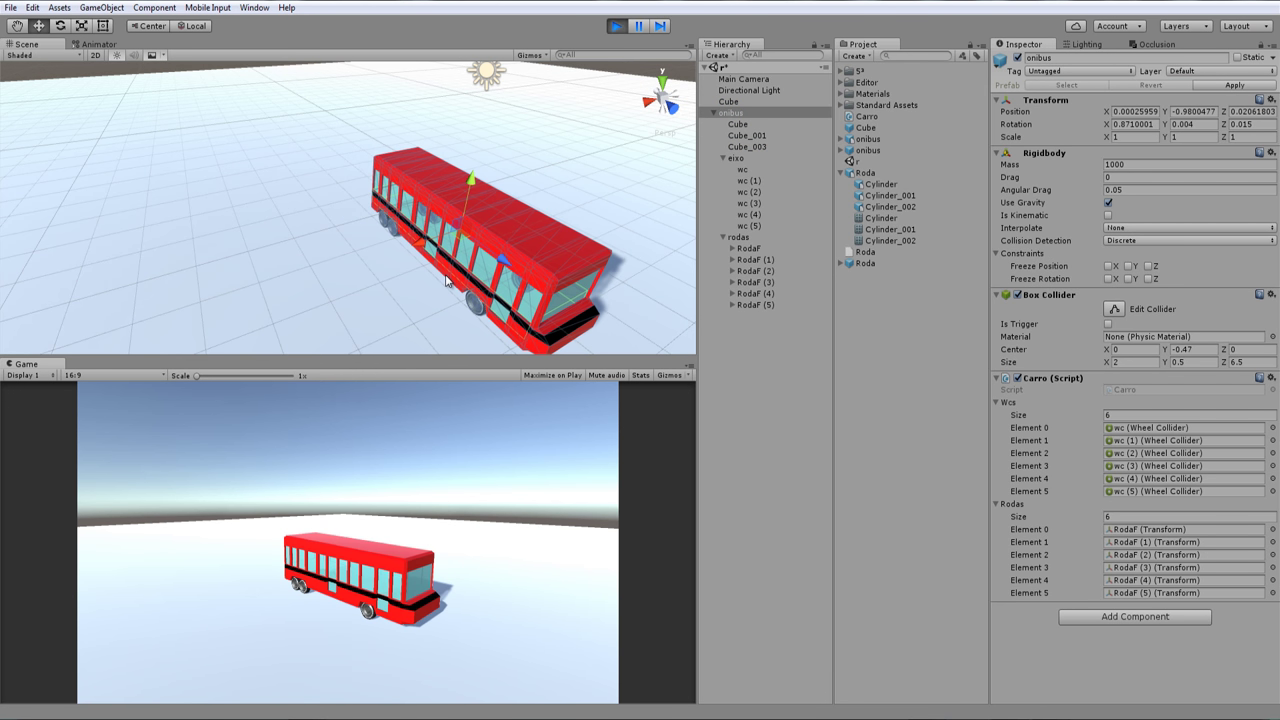
{"action": "scroll", "coordinate": [430, 296], "scroll_direction": "up", "scroll_amount": 2}
{"action": "scroll", "coordinate": [470, 325], "scroll_direction": "up", "scroll_amount": 2}
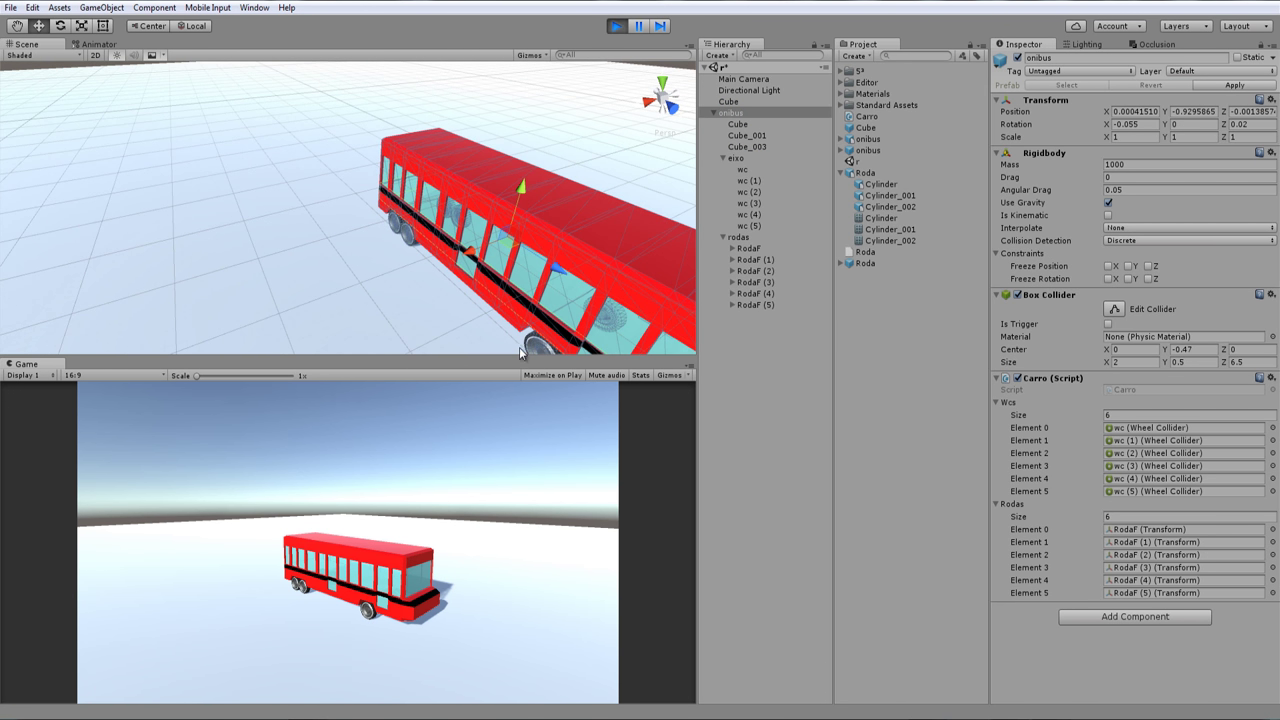
{"action": "mouse_move", "coordinate": [519, 347]}
{"action": "left_mouse_down", "text": "alt"}
{"action": "mouse_move", "coordinate": [393, 197]}
{"action": "mouse_move", "coordinate": [608, 250]}
{"action": "mouse_move", "coordinate": [326, 192]}
{"action": "mouse_move", "coordinate": [585, 297]}
{"action": "left_mouse_up", "text": "alt"}
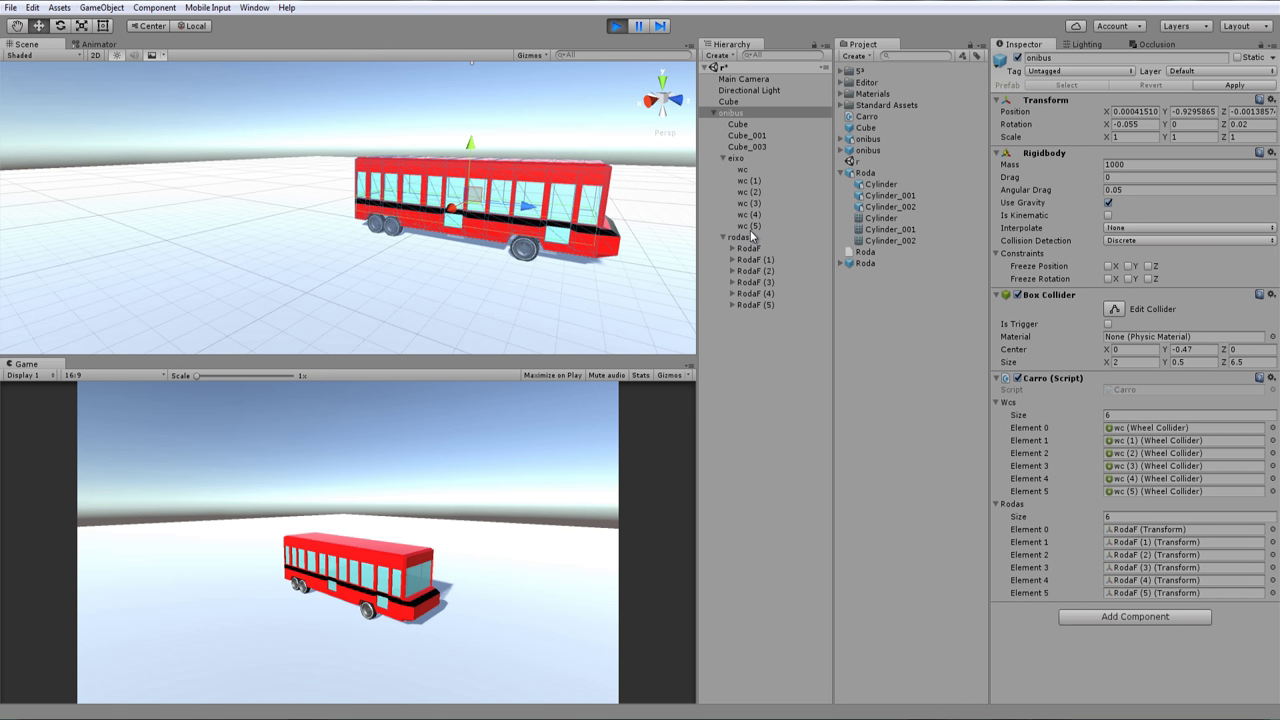
Focus on wheel RodaF (1) and inspect the bus side, then select RodaF
{"action": "left_click", "coordinate": [732, 102]}
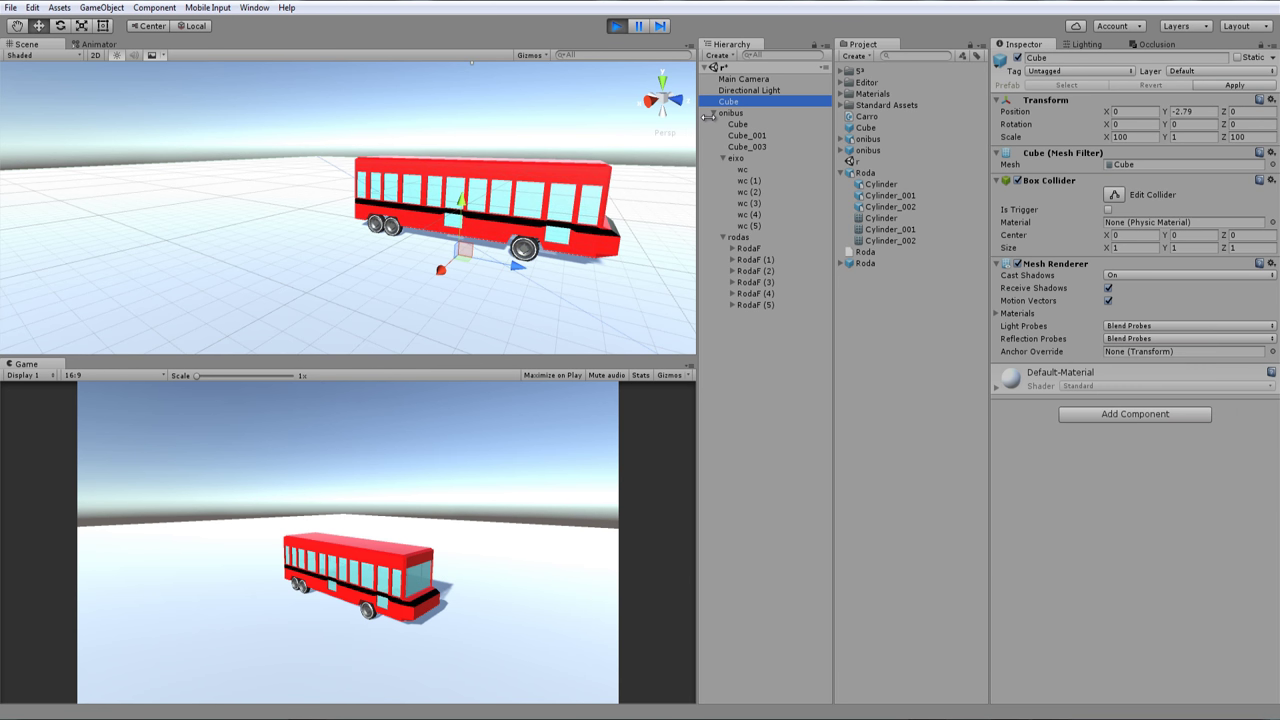
{"action": "left_click", "coordinate": [60, 25]}
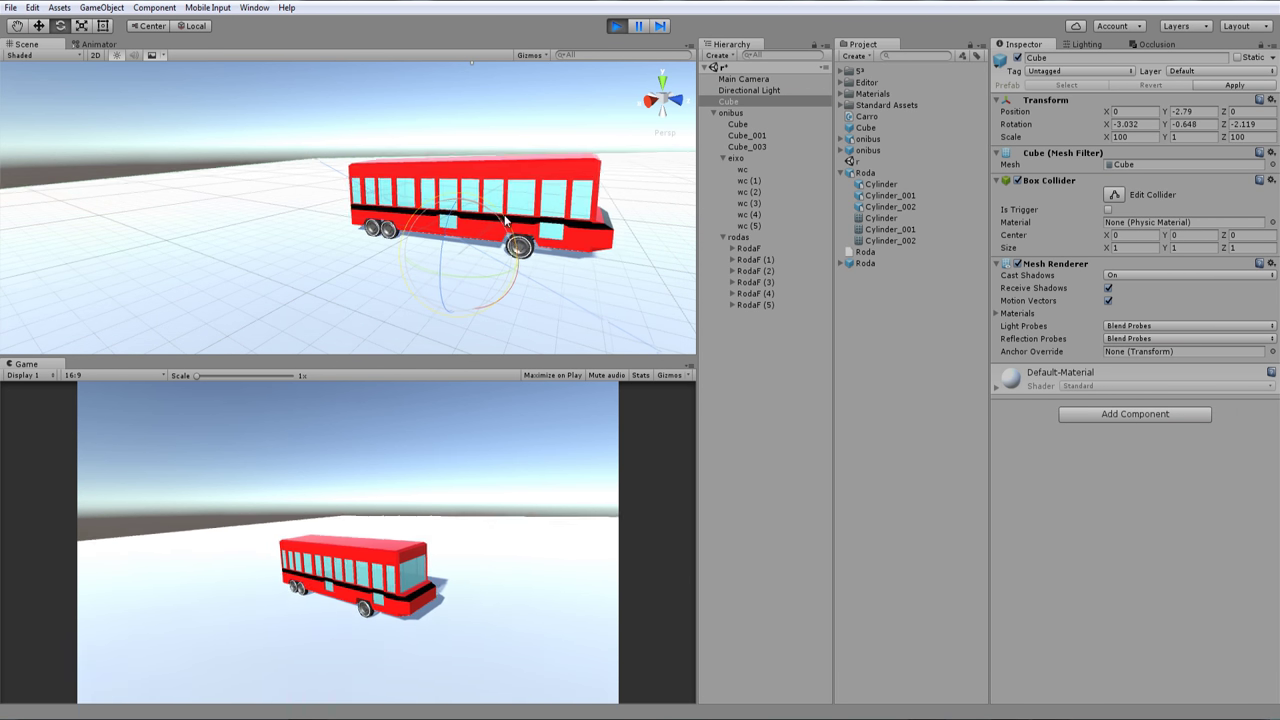
{"action": "left_click", "coordinate": [505, 250]}
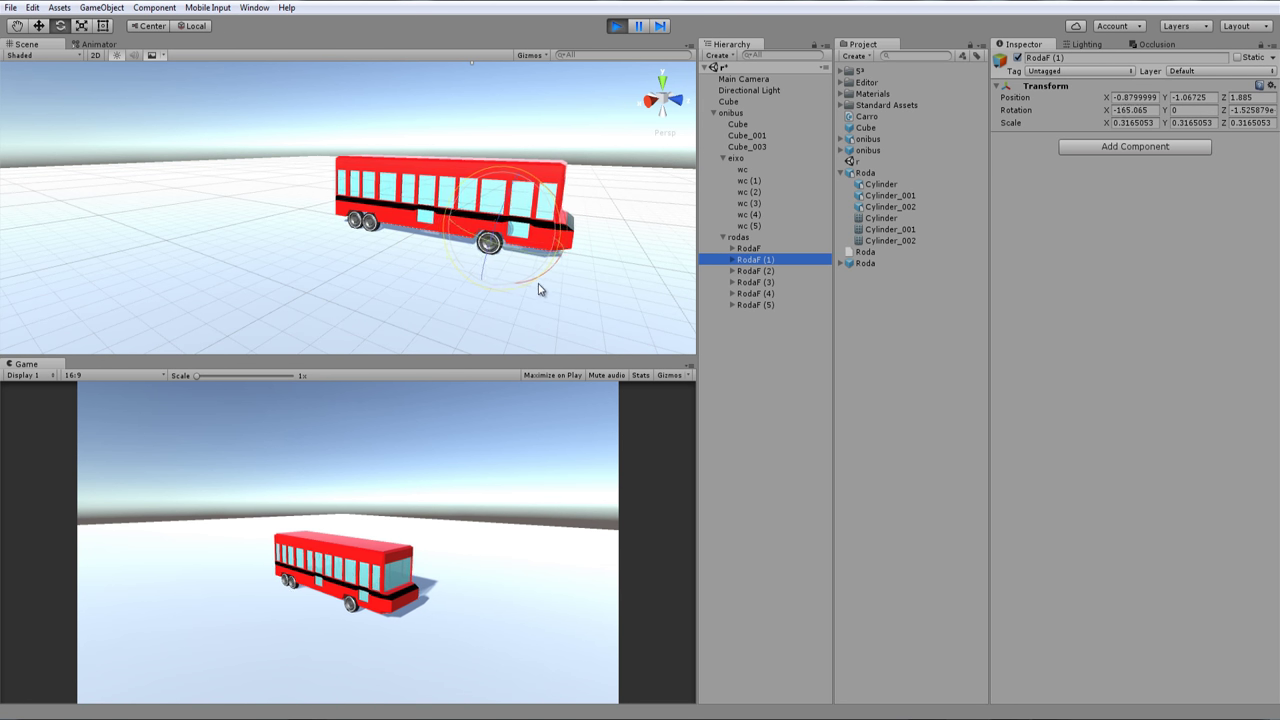
{"action": "key", "text": "f"}
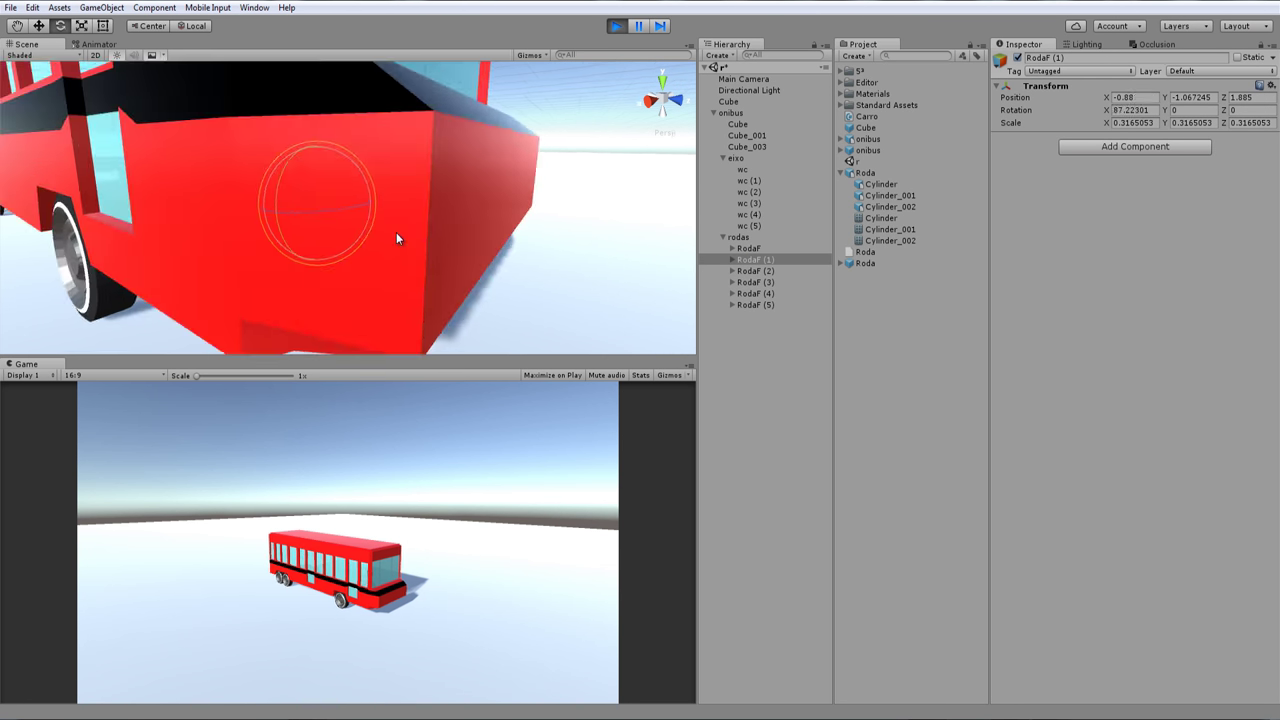
{"action": "left_click_drag", "start_coordinate": [396, 232], "coordinate": [534, 192], "text": "alt"}
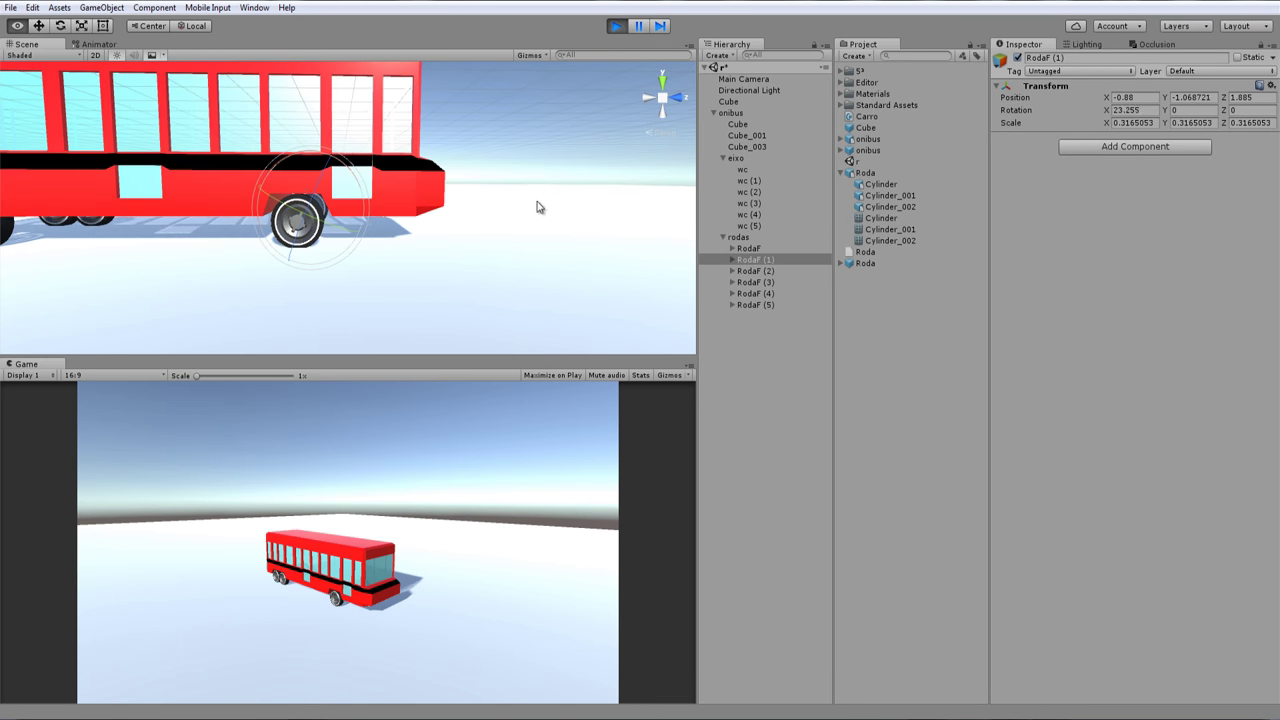
{"action": "left_click_drag", "start_coordinate": [463, 237], "coordinate": [290, 207], "text": "alt"}
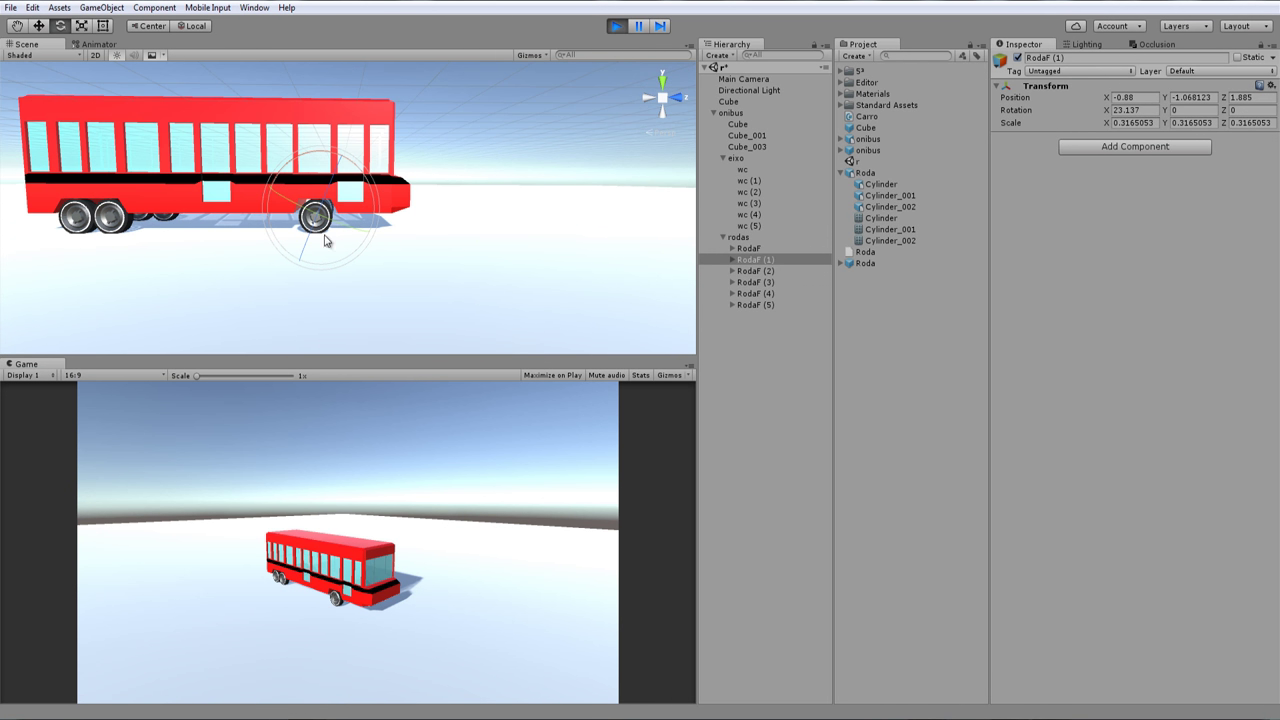
{"action": "left_click", "coordinate": [748, 248]}
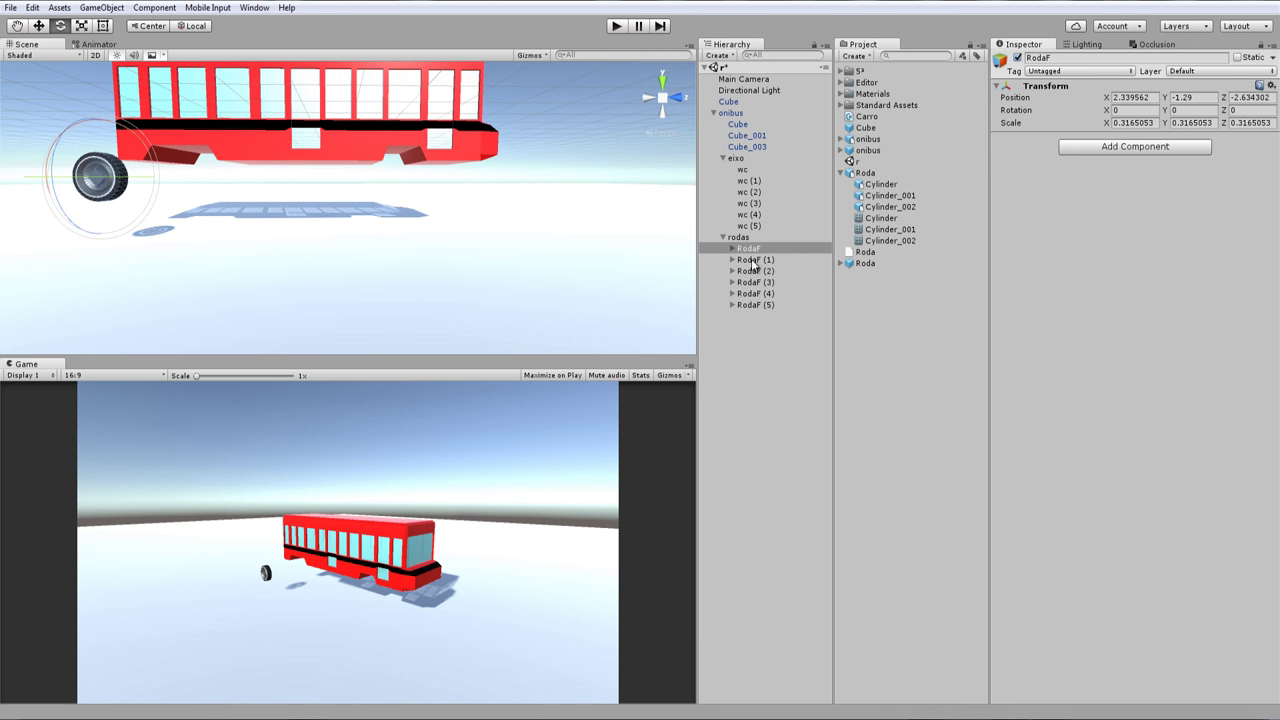
Run a brief Play test of the bus and stop it
{"action": "right_click_drag", "start_coordinate": [120, 266], "coordinate": [157, 218]}
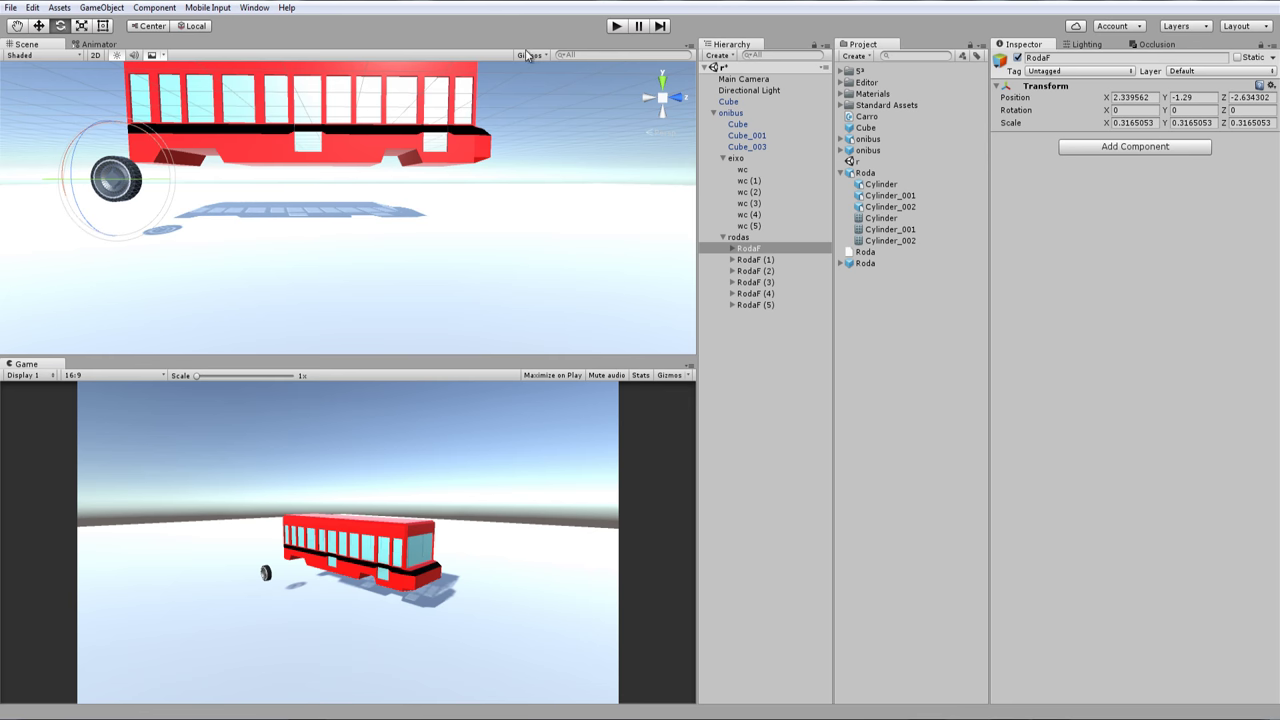
{"action": "left_click", "coordinate": [614, 27]}
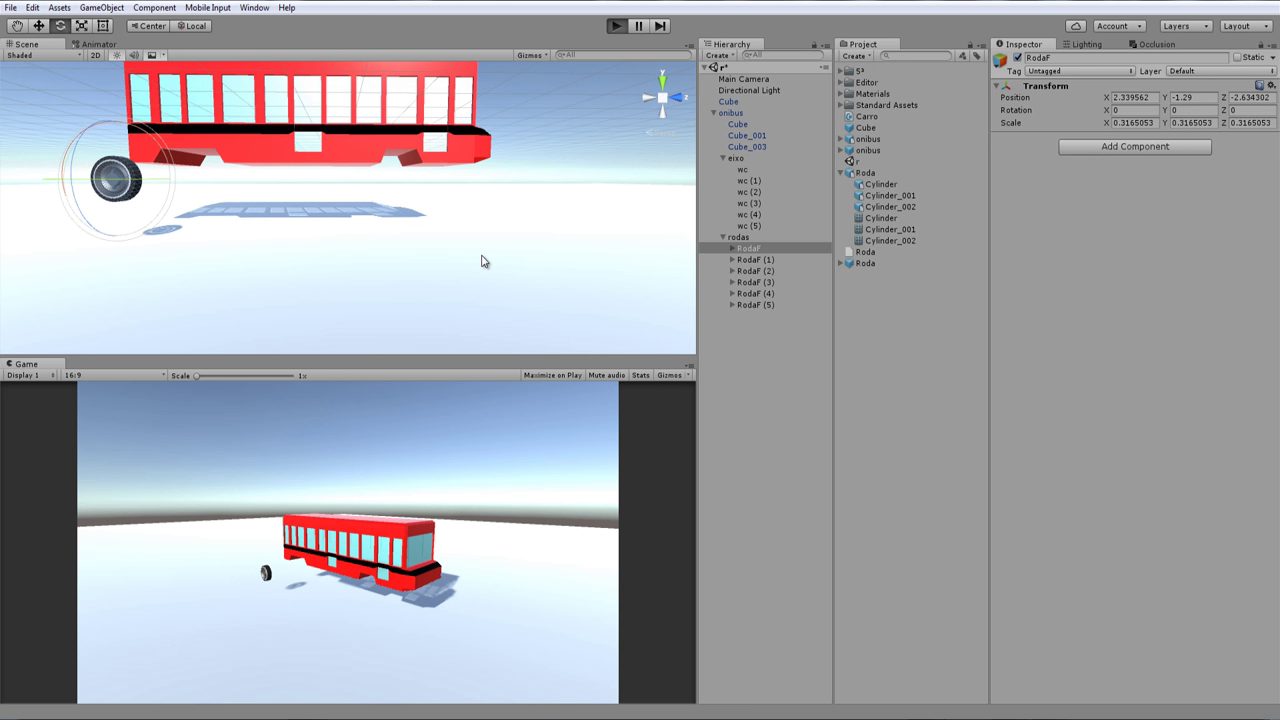
{"action": "left_click", "coordinate": [615, 26]}
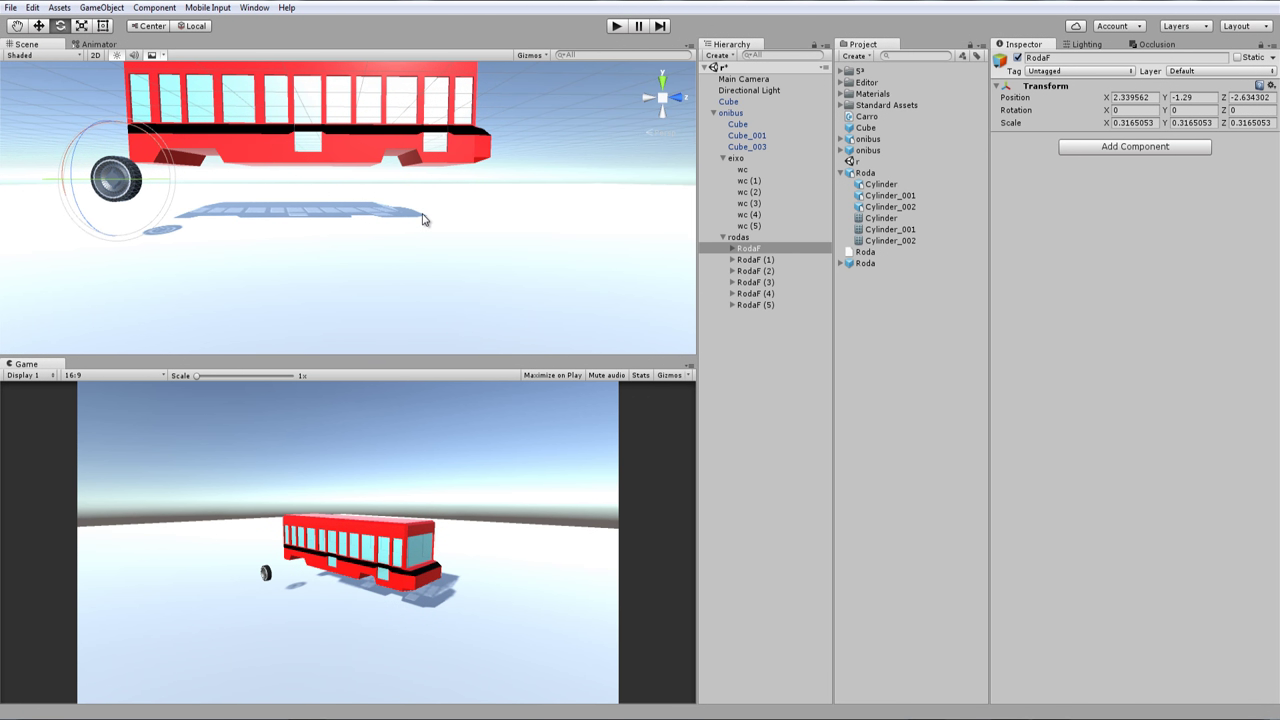
Set Rotation Y to 90 on body pieces Cube, Cube_001 and Cube_003
{"action": "left_click", "coordinate": [739, 124]}
{"action": "left_click", "coordinate": [757, 148], "text": "shift"}
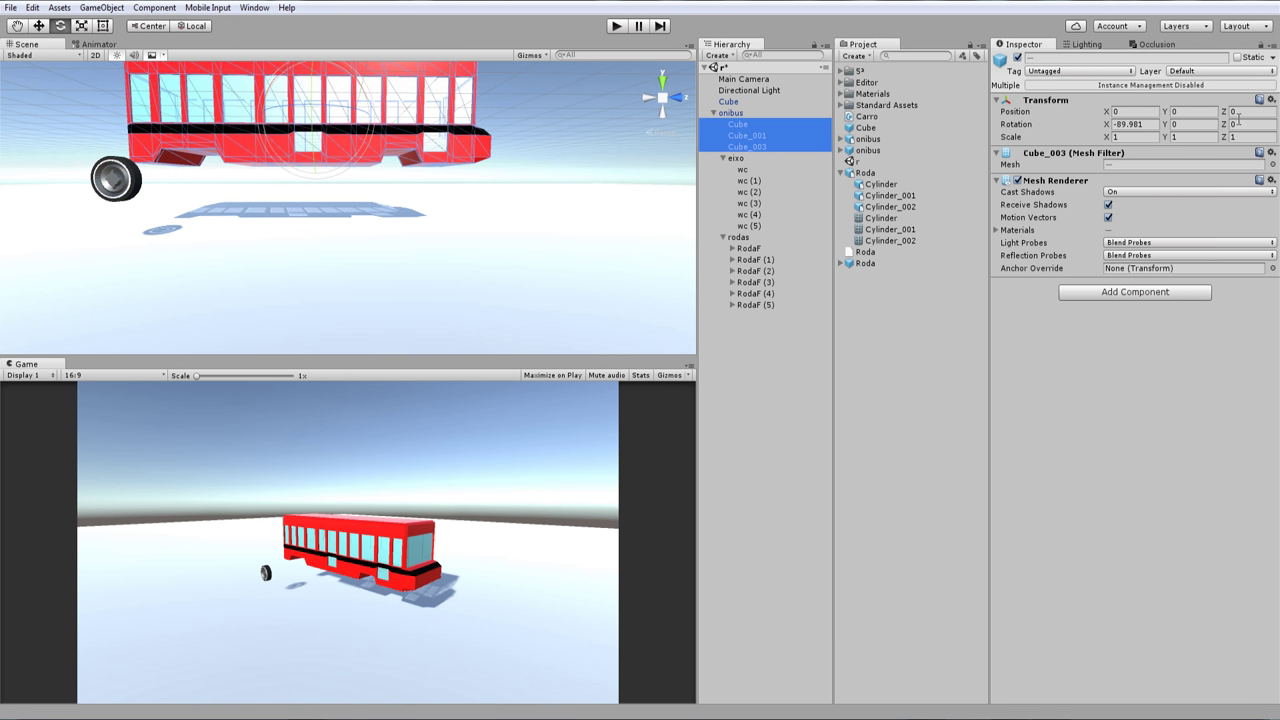
{"action": "left_click", "coordinate": [1180, 125]}
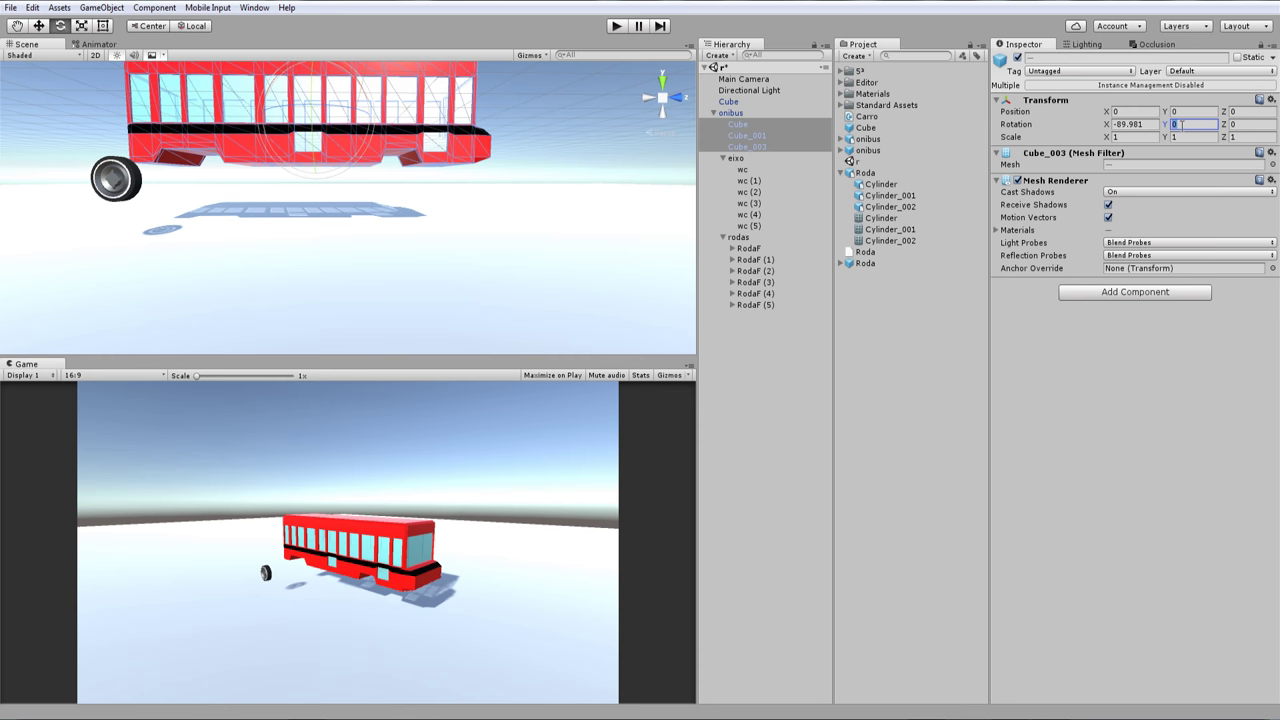
{"action": "type", "text": "90"}
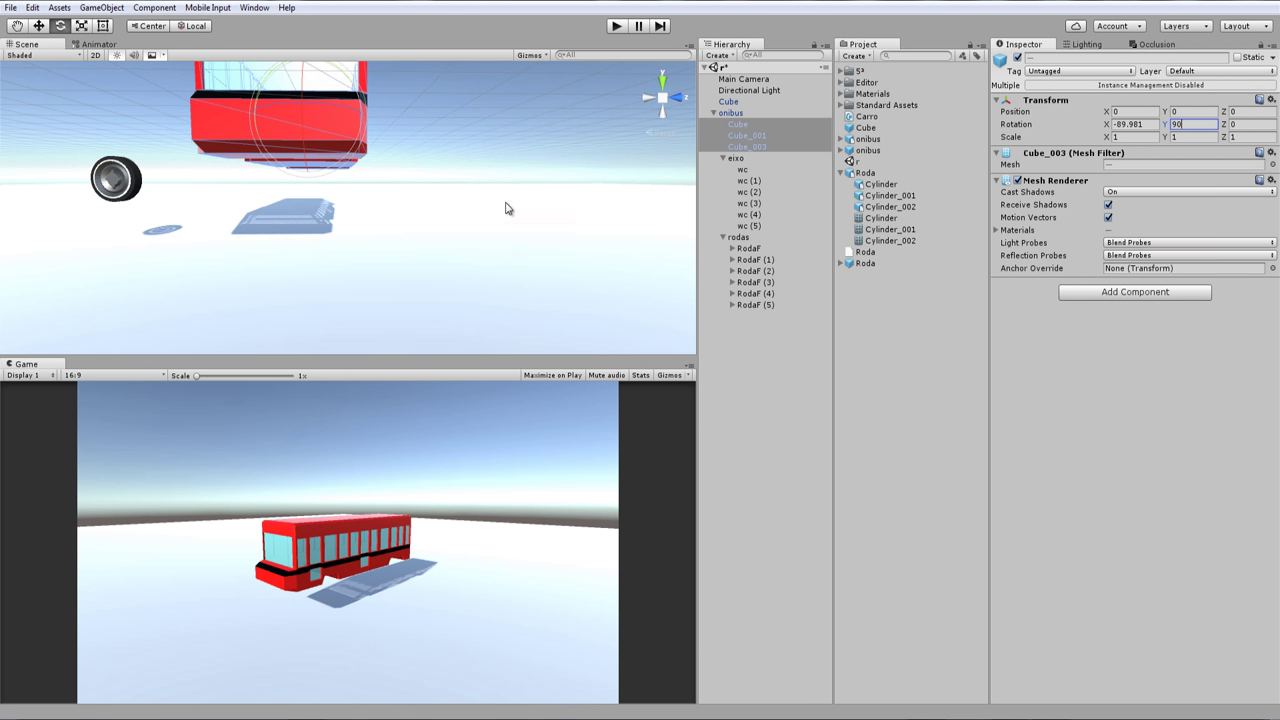
{"action": "scroll", "coordinate": [478, 231], "scroll_direction": "down", "scroll_amount": 3}
{"action": "scroll", "coordinate": [478, 231], "scroll_direction": "up", "scroll_amount": 2}
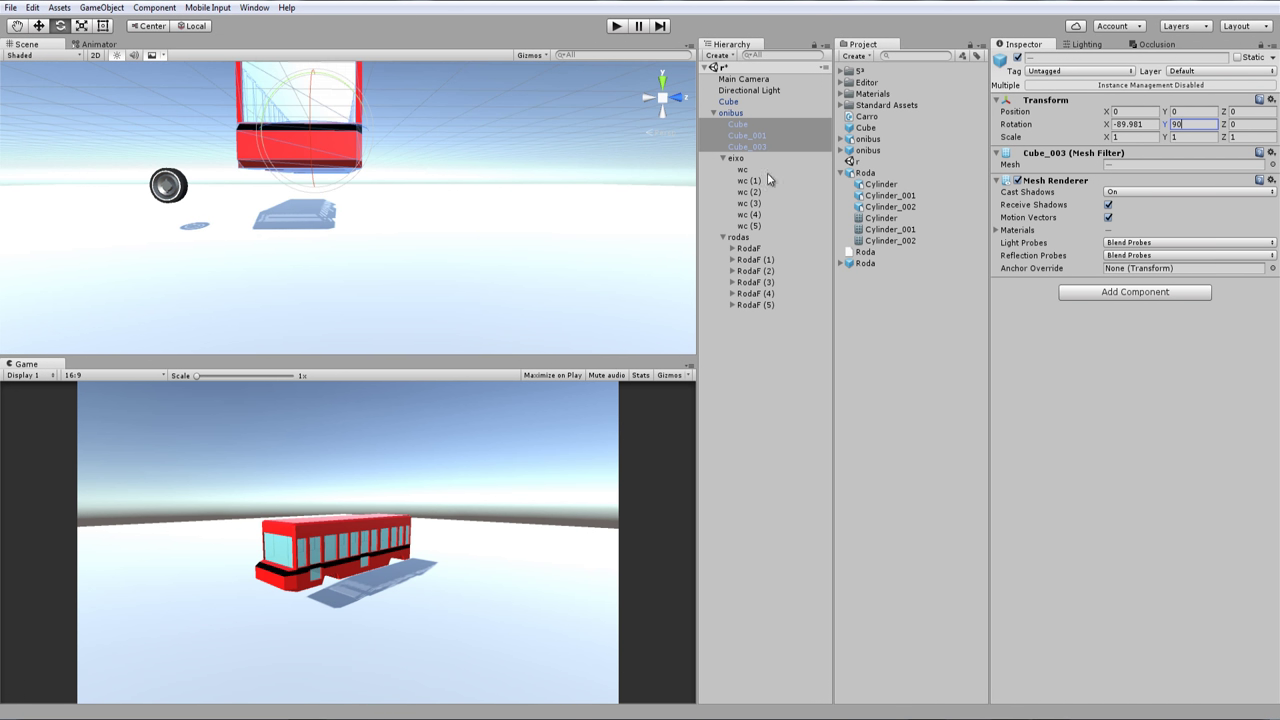
{"action": "left_click", "coordinate": [737, 160]}
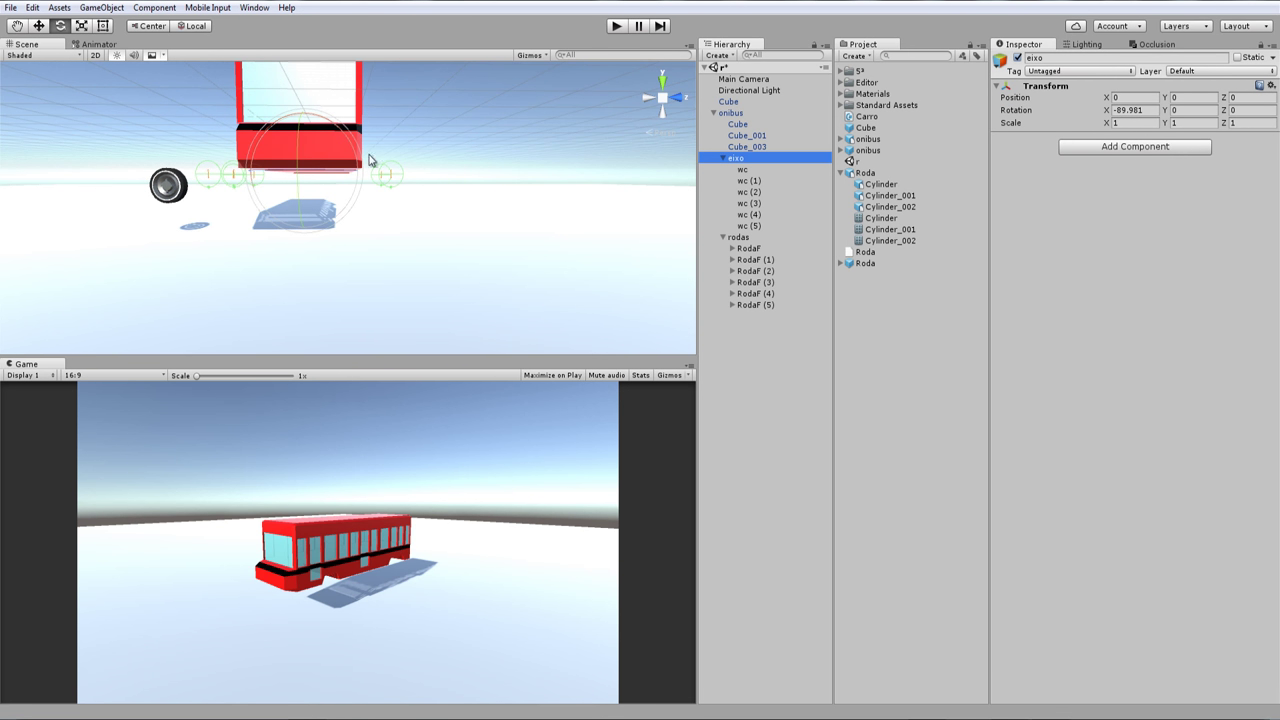
Set the eixo wheel-collider group's Y rotation to 90
{"action": "left_click", "coordinate": [1183, 110]}
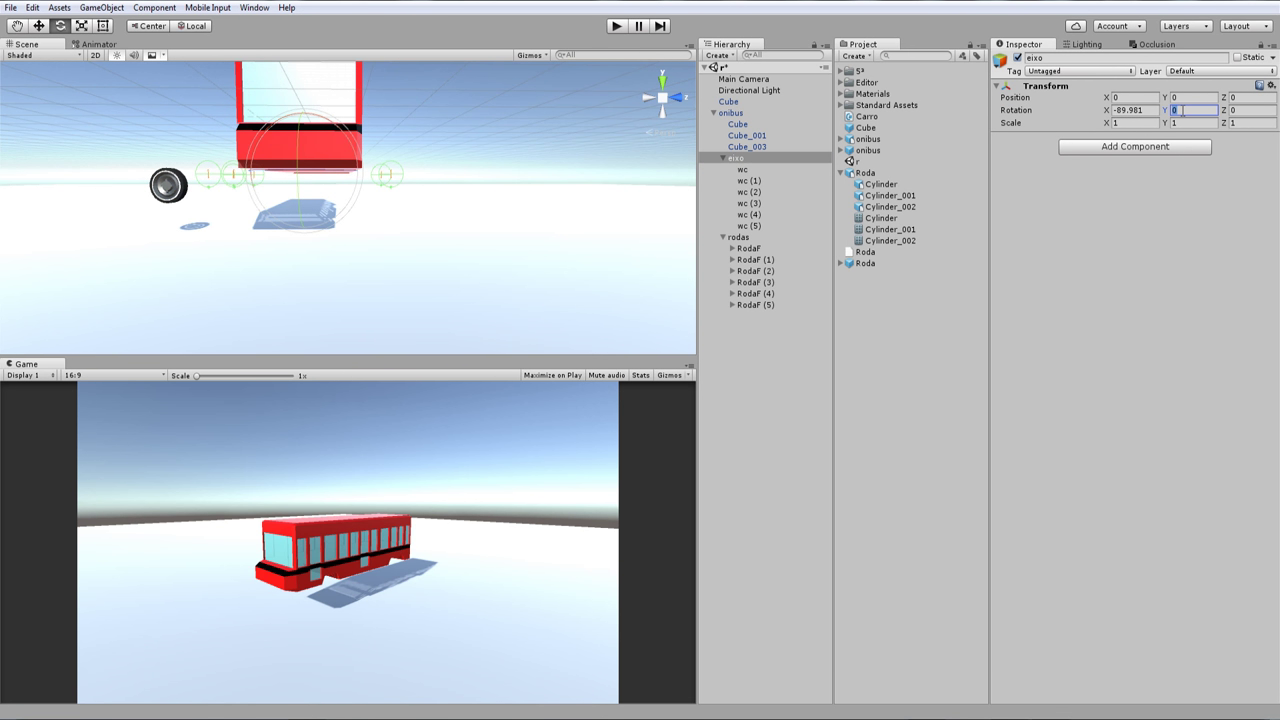
{"action": "type", "text": "90"}
{"action": "mouse_move", "coordinate": [400, 180]}
{"action": "left_mouse_down", "text": "alt"}
{"action": "mouse_move", "coordinate": [618, 191]}
{"action": "mouse_move", "coordinate": [400, 171]}
{"action": "left_mouse_up", "text": "alt"}
{"action": "scroll", "coordinate": [385, 165], "scroll_direction": "up", "scroll_amount": 3}
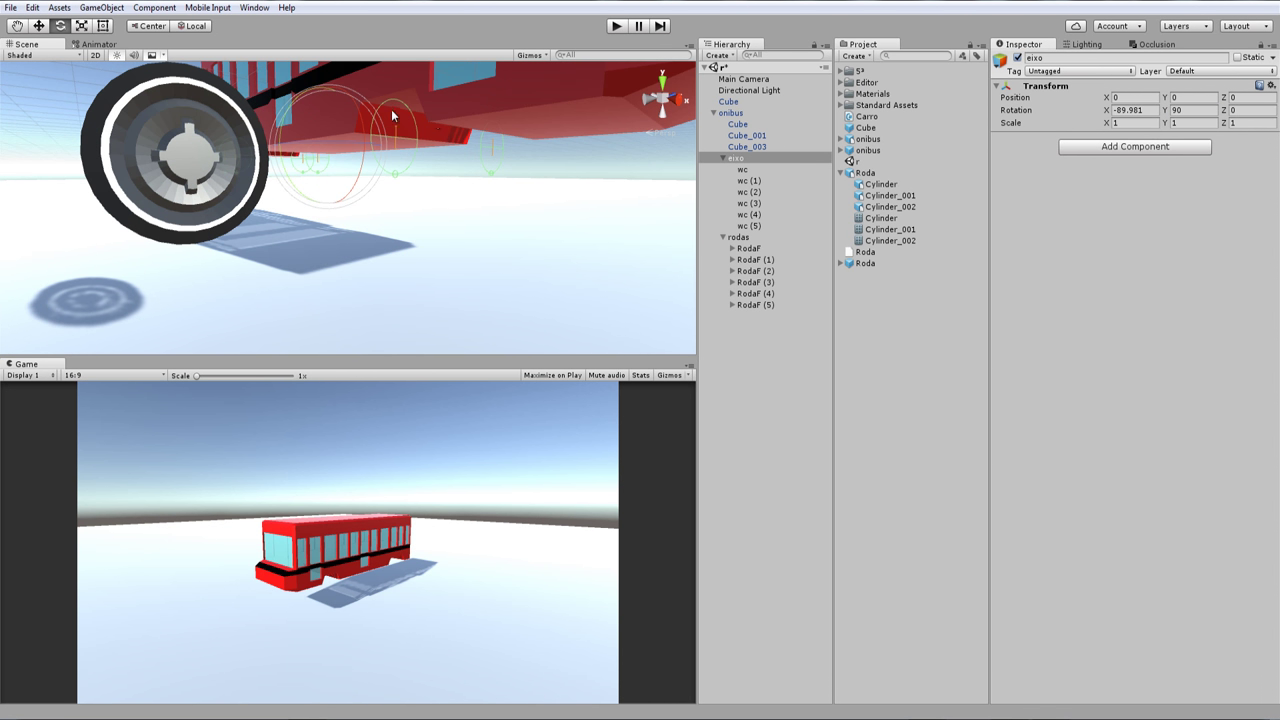
{"action": "scroll", "coordinate": [394, 140], "scroll_direction": "down", "scroll_amount": 5}
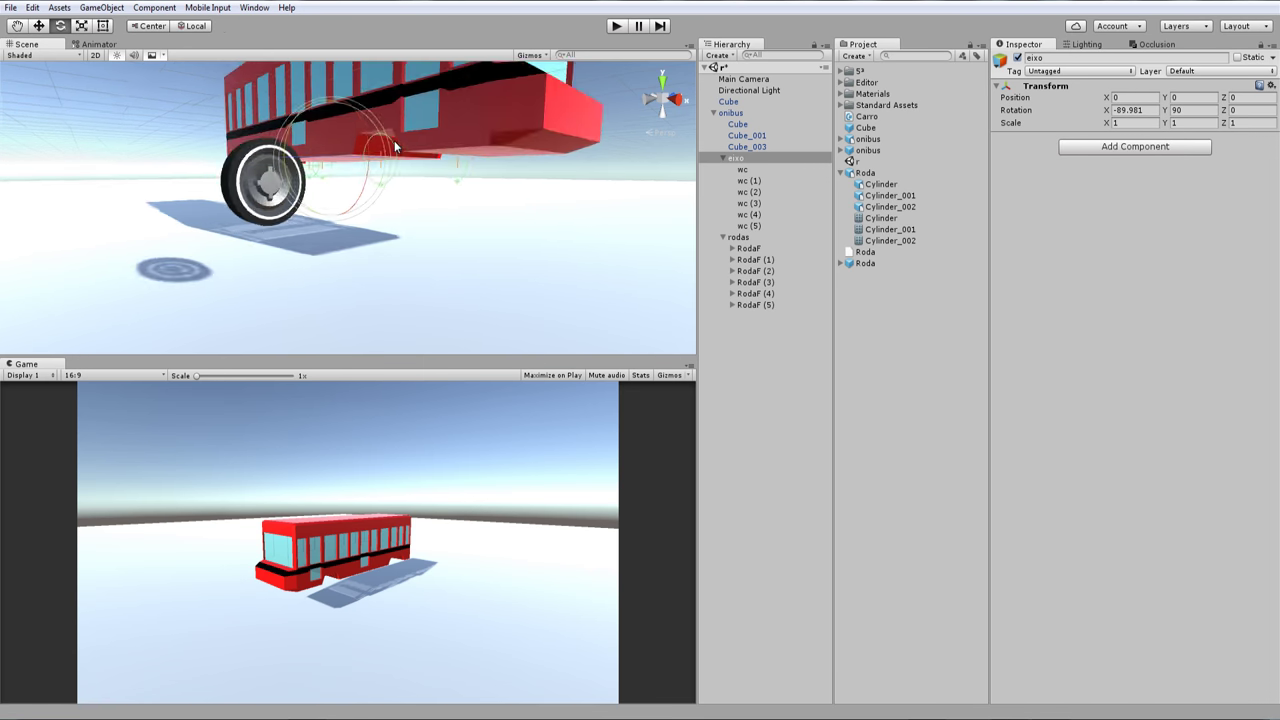
{"action": "left_click_drag", "start_coordinate": [480, 191], "coordinate": [543, 210], "text": "alt"}
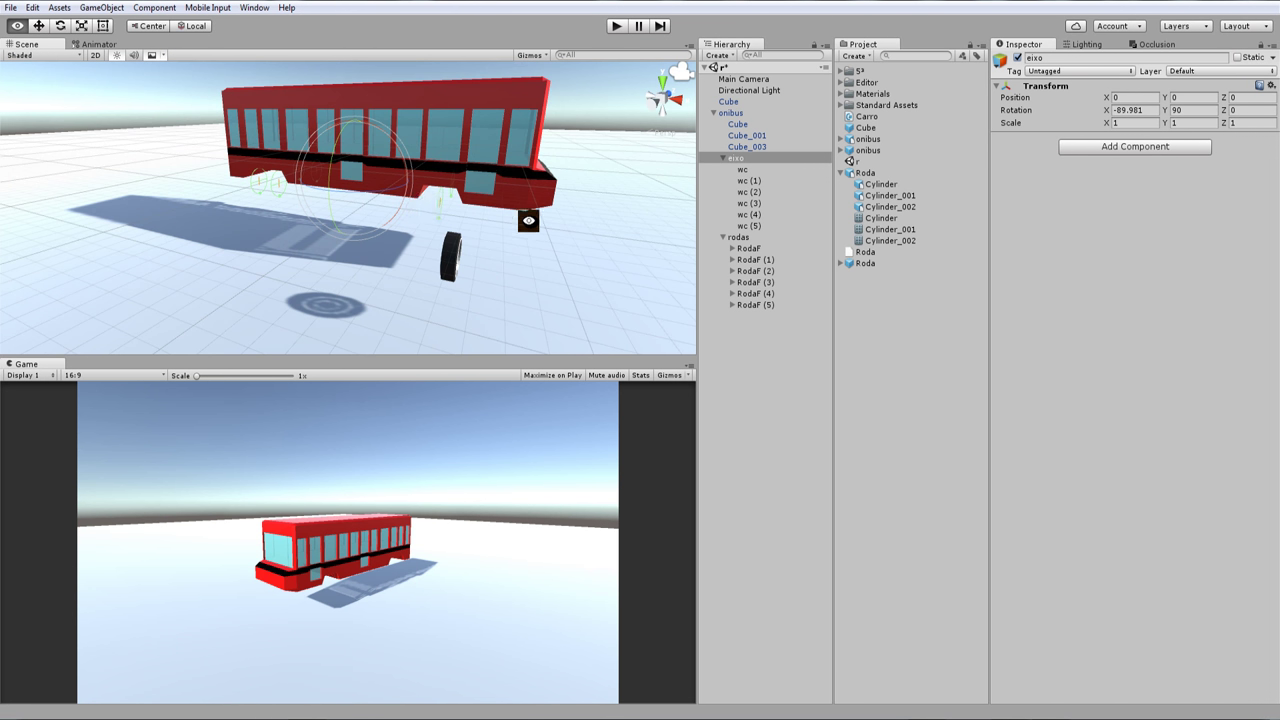
Switch handle rotation to Global and check the bus from side and top views
{"action": "left_click", "coordinate": [197, 26]}
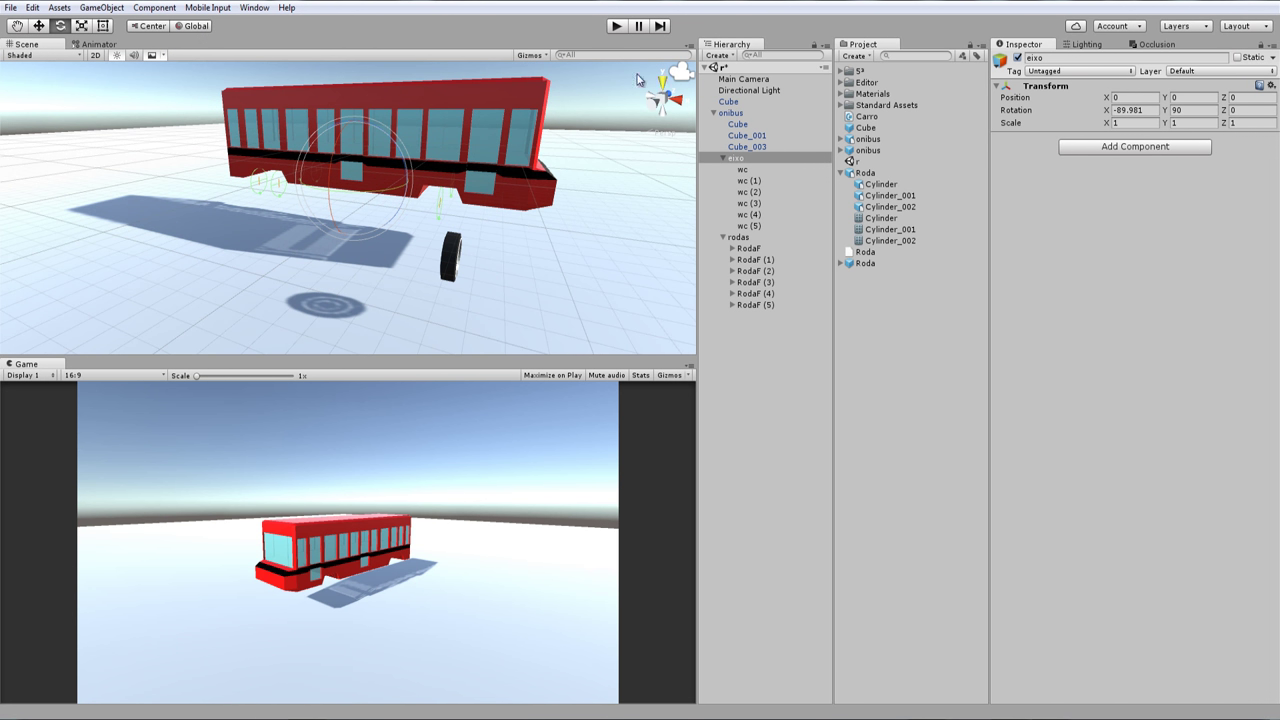
{"action": "mouse_move", "coordinate": [504, 194]}
{"action": "left_mouse_down", "text": "alt"}
{"action": "mouse_move", "coordinate": [222, 208]}
{"action": "mouse_move", "coordinate": [511, 134]}
{"action": "left_mouse_up", "text": "alt"}
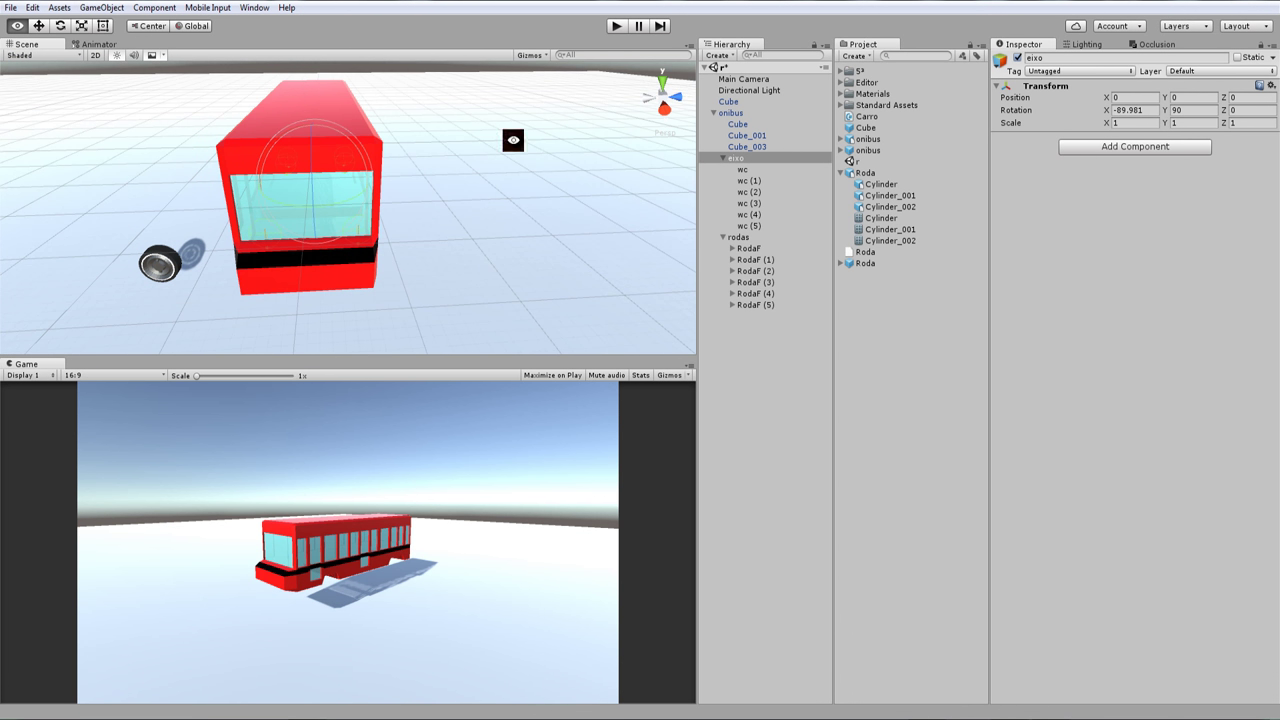
{"action": "left_click", "coordinate": [668, 107]}
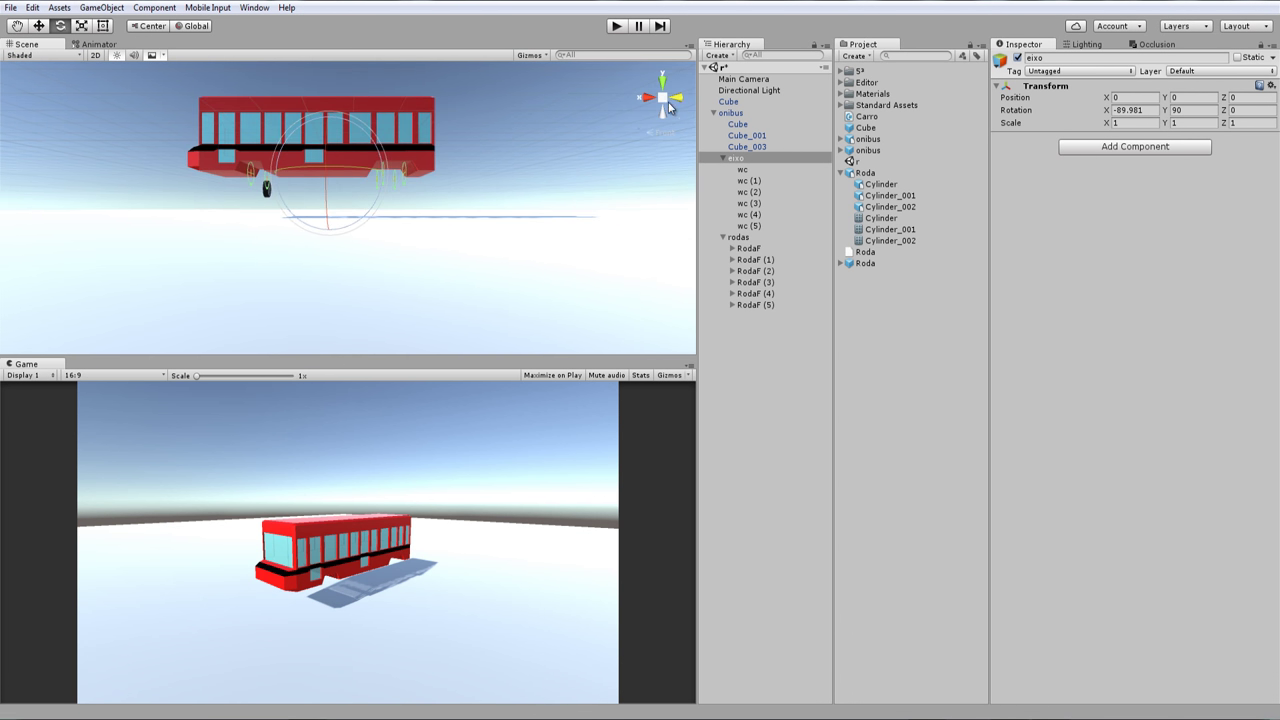
{"action": "left_click", "coordinate": [662, 80]}
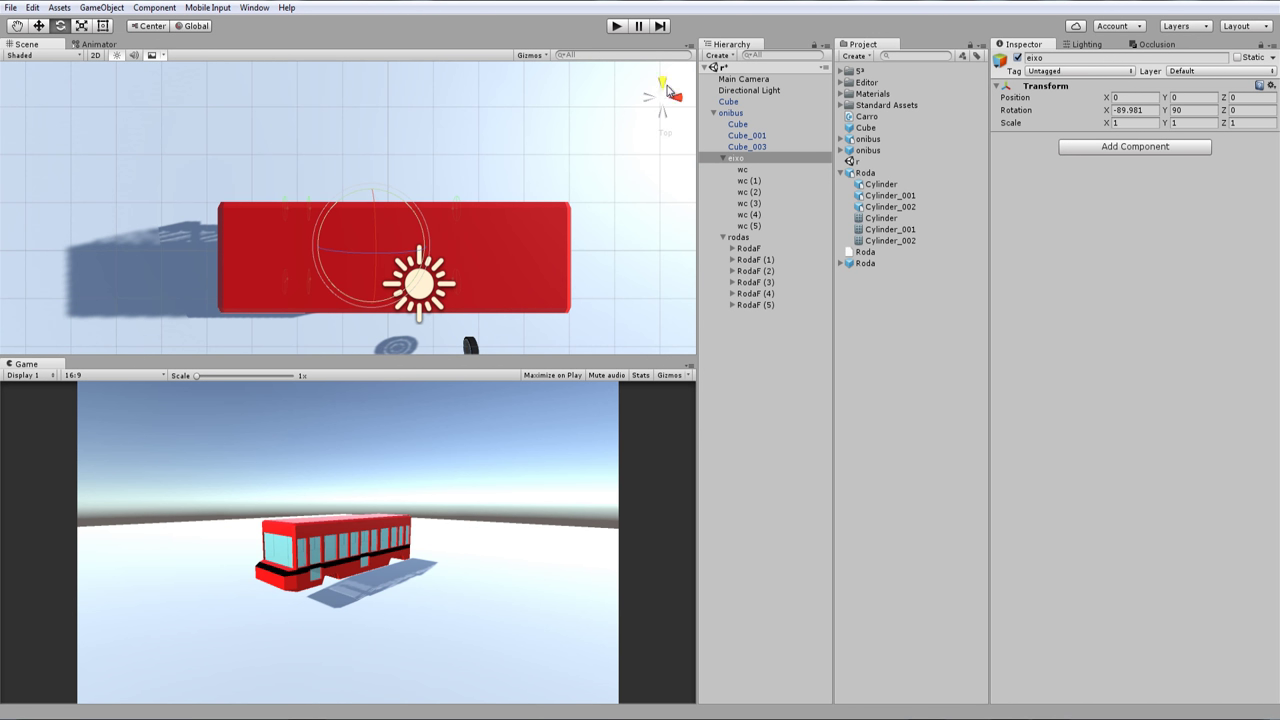
{"action": "left_click", "coordinate": [675, 97]}
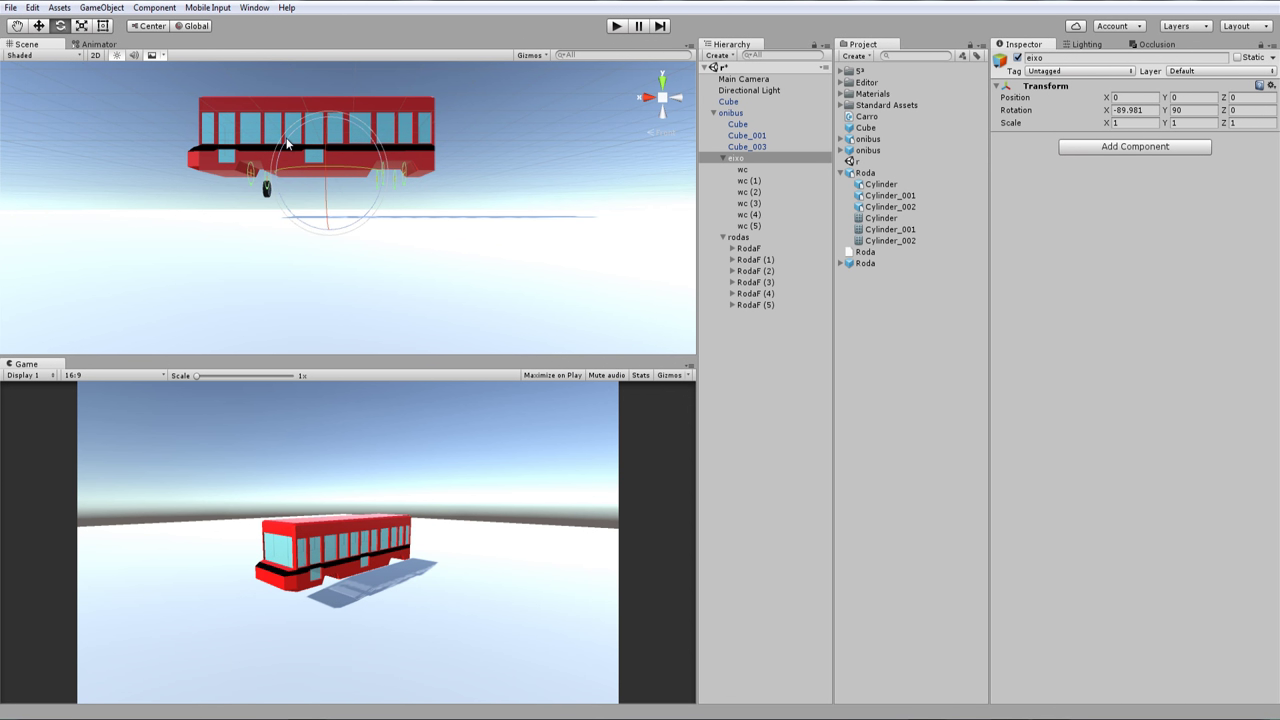
{"action": "left_click", "coordinate": [739, 124]}
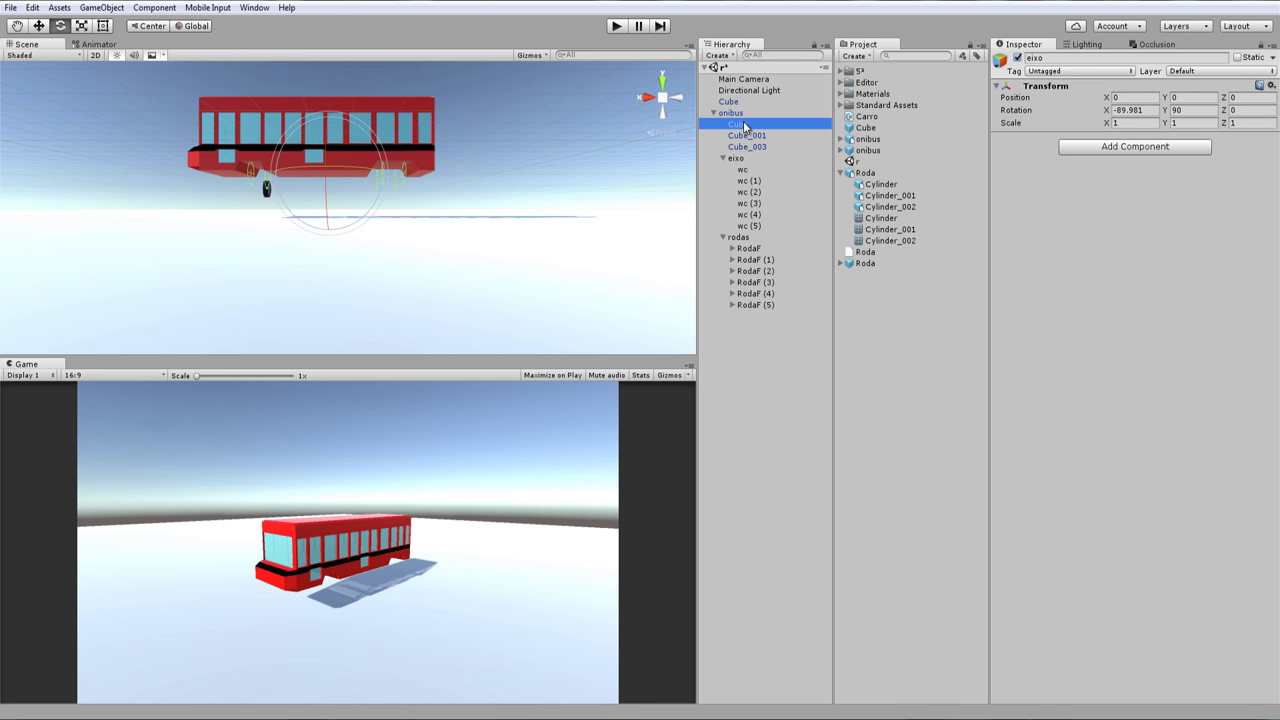
Reset Y rotation to 0 on Cube, Cube_001, Cube_003 and the eixo group
{"action": "left_click", "coordinate": [760, 148], "text": "shift"}
{"action": "left_click", "coordinate": [1210, 124]}
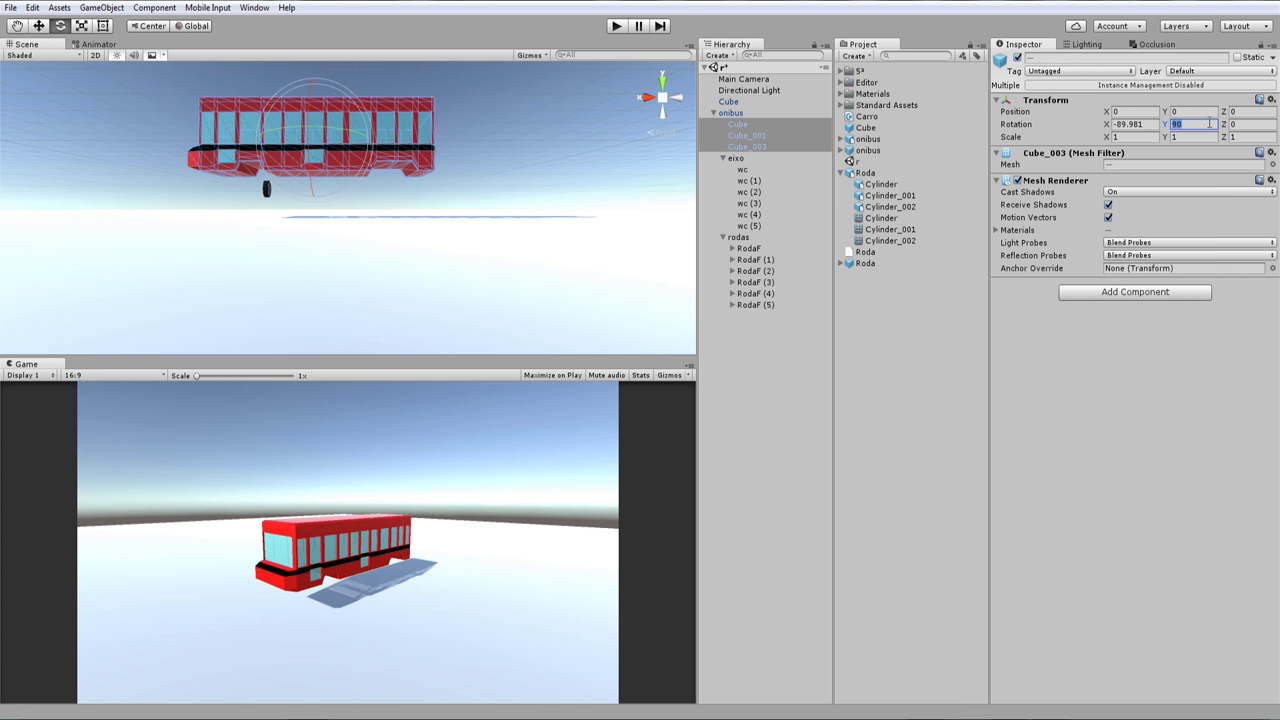
{"action": "type", "text": "0"}
{"action": "left_click", "coordinate": [739, 159]}
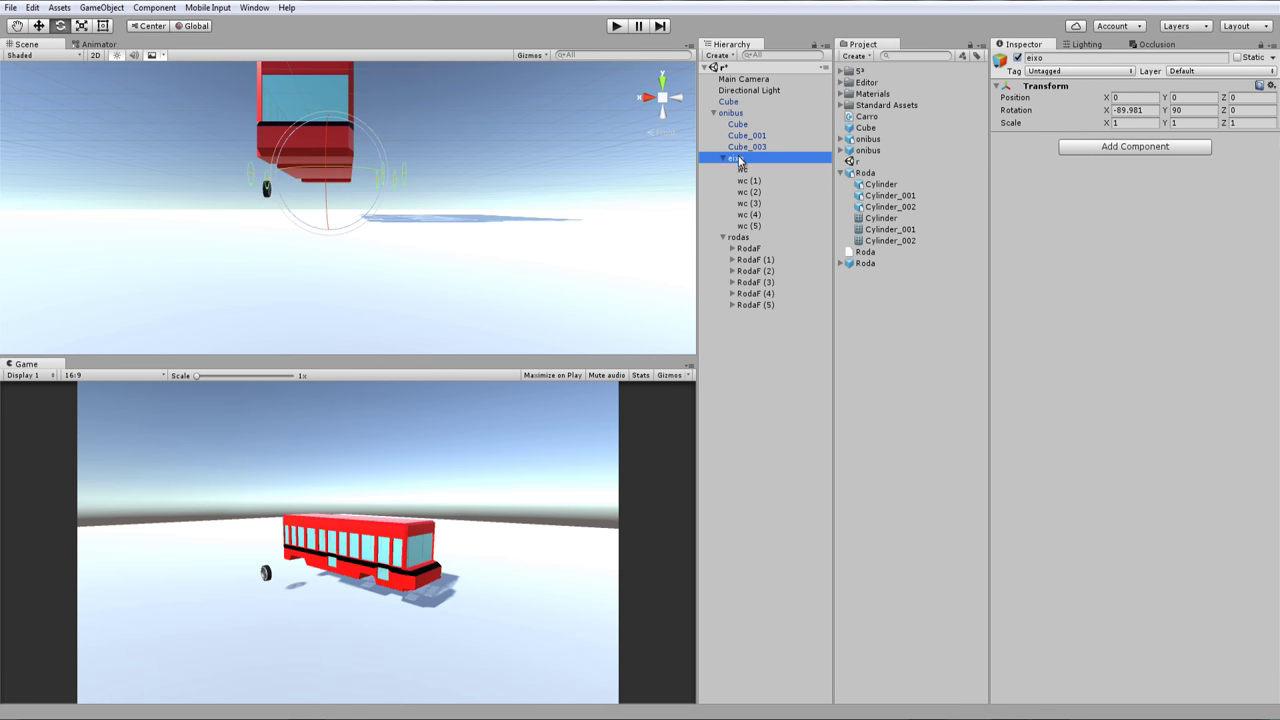
{"action": "left_click", "coordinate": [1200, 110]}
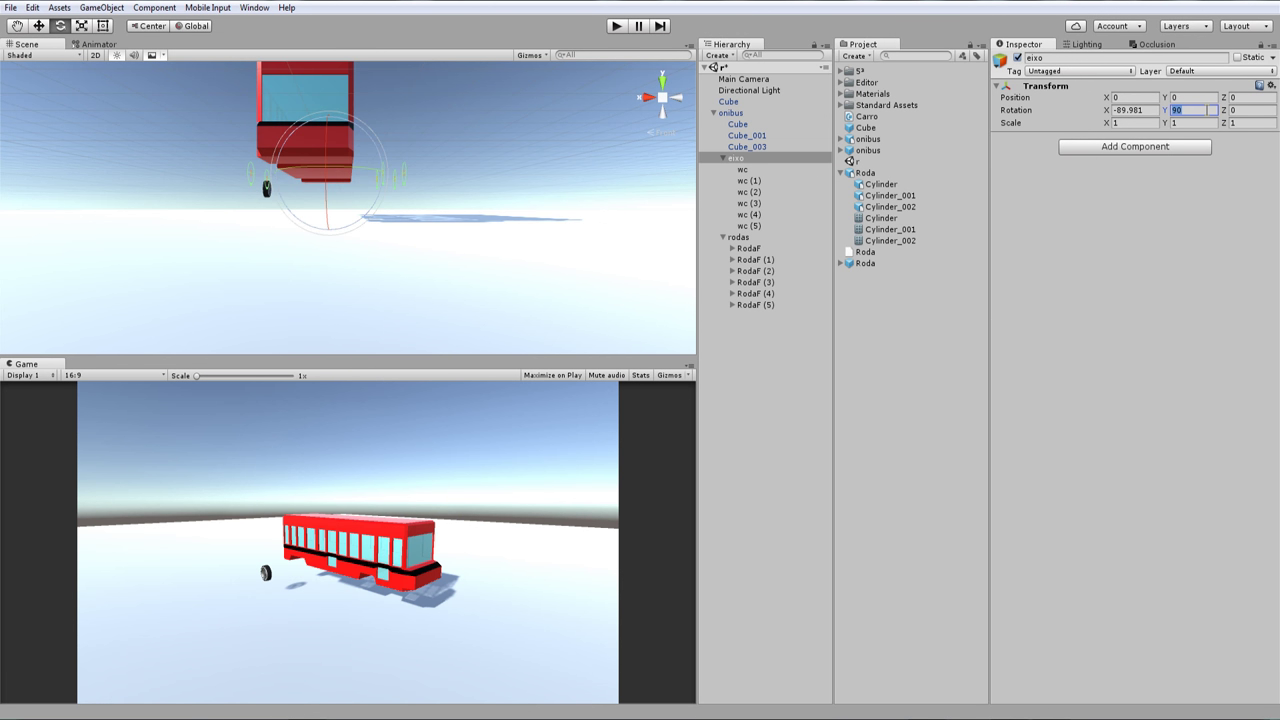
{"action": "type", "text": "0"}
{"action": "mouse_move", "coordinate": [551, 203]}
{"action": "middle_mouse_down"}
{"action": "mouse_move", "coordinate": [255, 195]}
{"action": "mouse_move", "coordinate": [309, 180]}
{"action": "middle_mouse_up"}
Inspect the bus from side, front and top views, then run the game to test it
{"action": "mouse_move", "coordinate": [269, 180]}
{"action": "left_mouse_down", "text": "alt"}
{"action": "mouse_move", "coordinate": [561, 191]}
{"action": "mouse_move", "coordinate": [380, 133]}
{"action": "left_mouse_up", "text": "alt"}
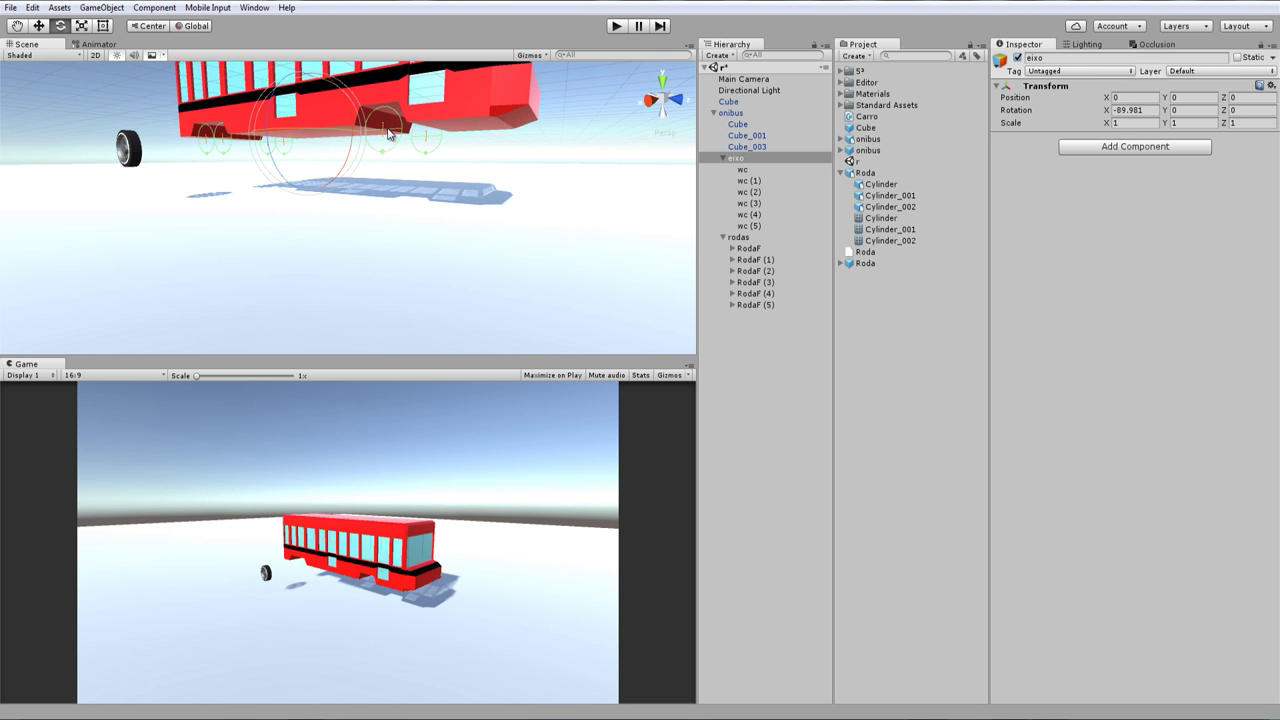
{"action": "left_click_drag", "start_coordinate": [390, 133], "coordinate": [389, 112], "text": "alt"}
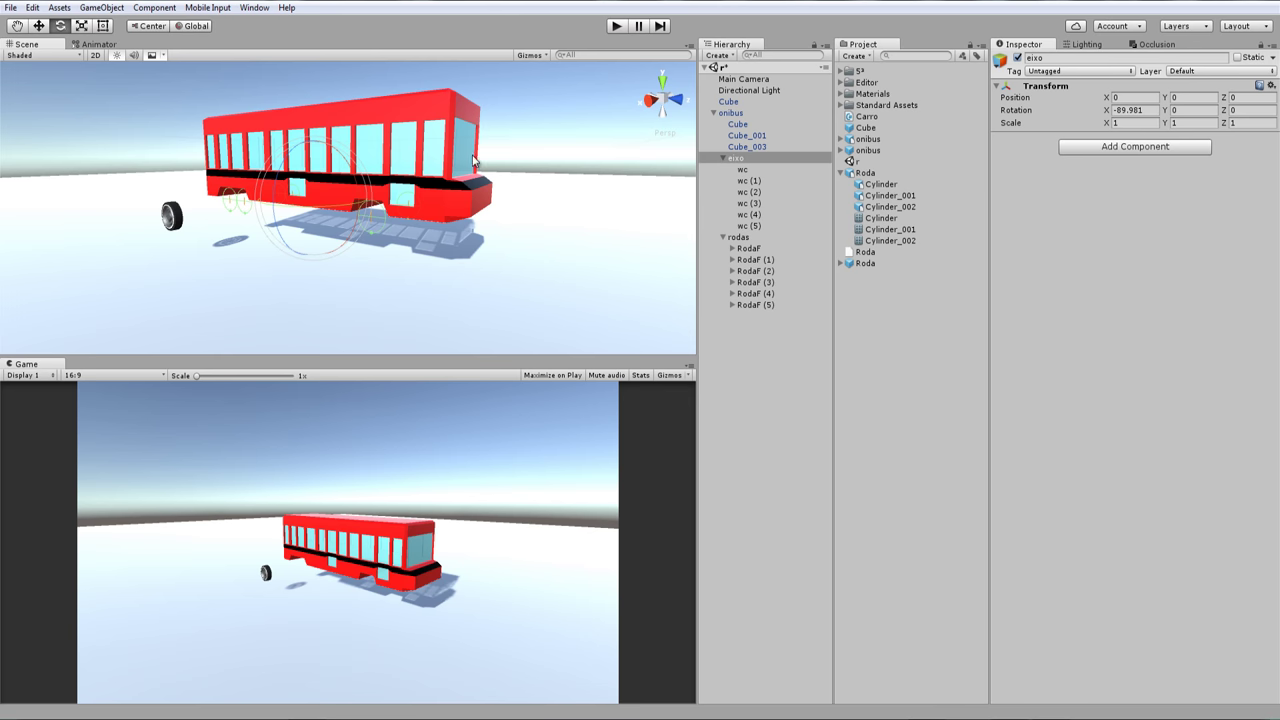
{"action": "scroll", "coordinate": [406, 190], "scroll_direction": "up", "scroll_amount": 2}
{"action": "scroll", "coordinate": [365, 193], "scroll_direction": "up", "scroll_amount": 2}
{"action": "scroll", "coordinate": [365, 193], "scroll_direction": "down", "scroll_amount": 2}
{"action": "scroll", "coordinate": [363, 217], "scroll_direction": "up", "scroll_amount": 2}
{"action": "scroll", "coordinate": [363, 217], "scroll_direction": "down", "scroll_amount": 2}
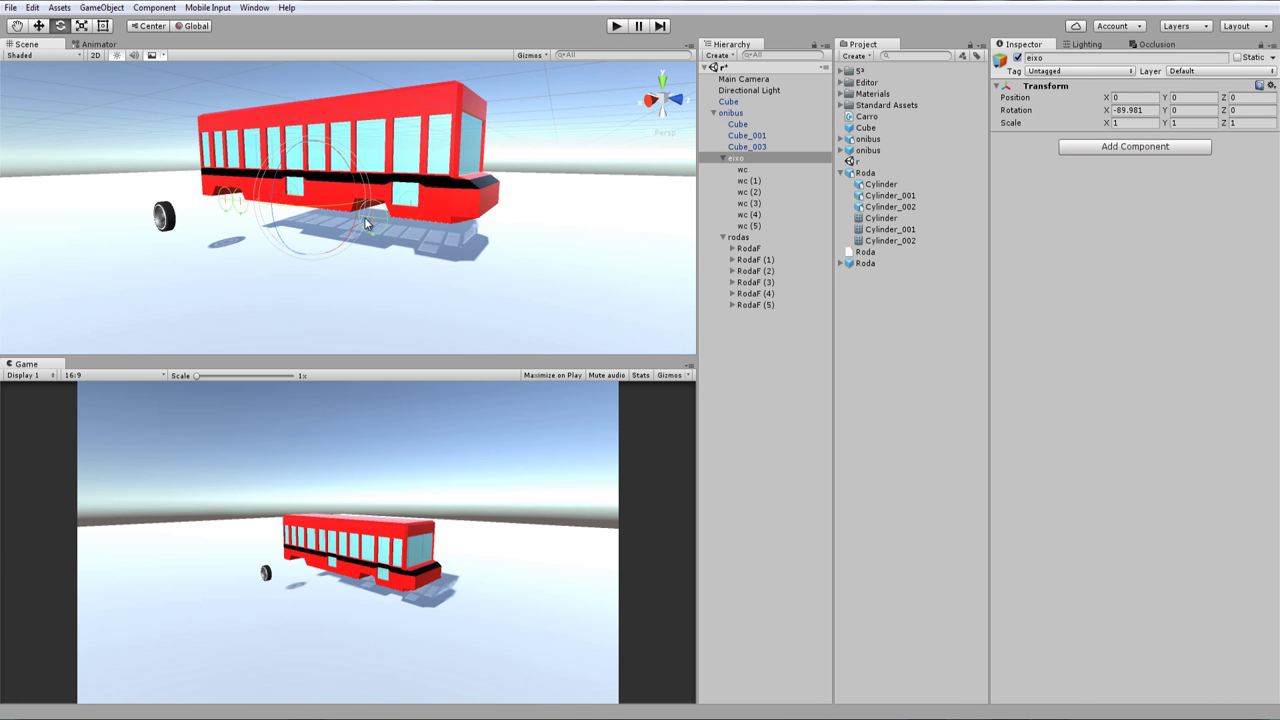
{"action": "left_click_drag", "start_coordinate": [369, 222], "coordinate": [685, 112], "text": "alt"}
{"action": "left_click", "coordinate": [680, 104]}
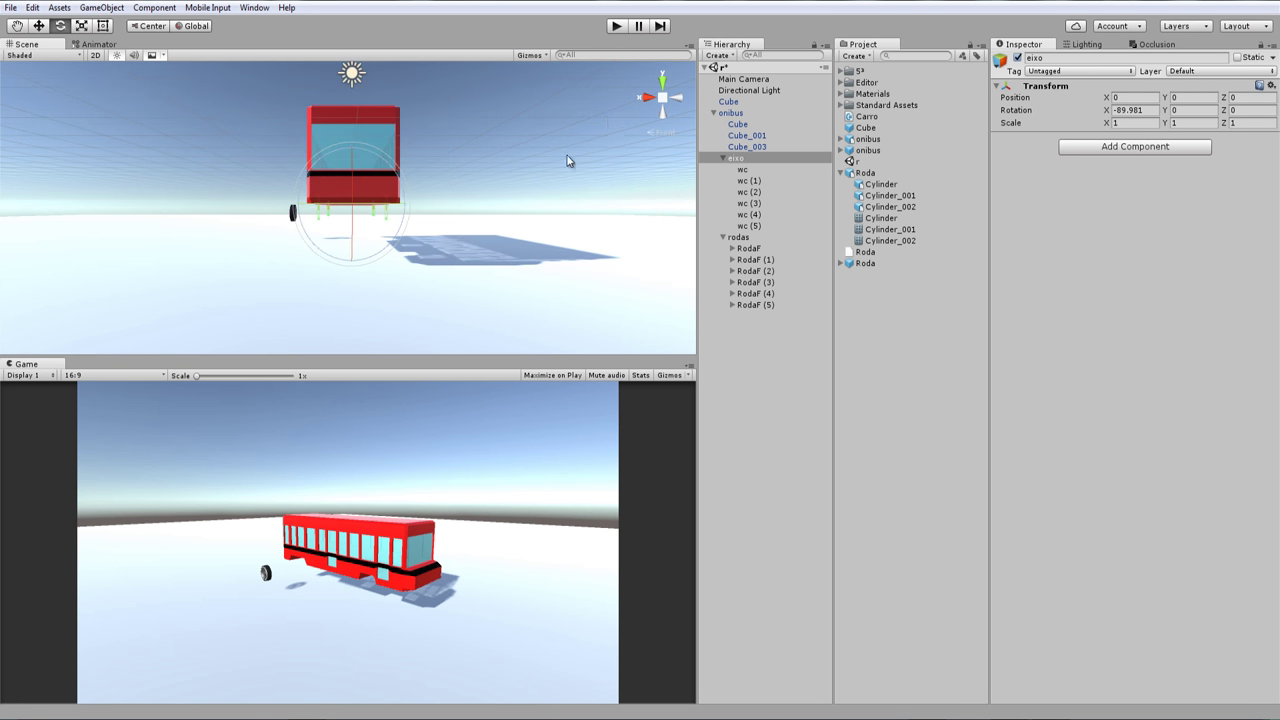
{"action": "left_click", "coordinate": [662, 80]}
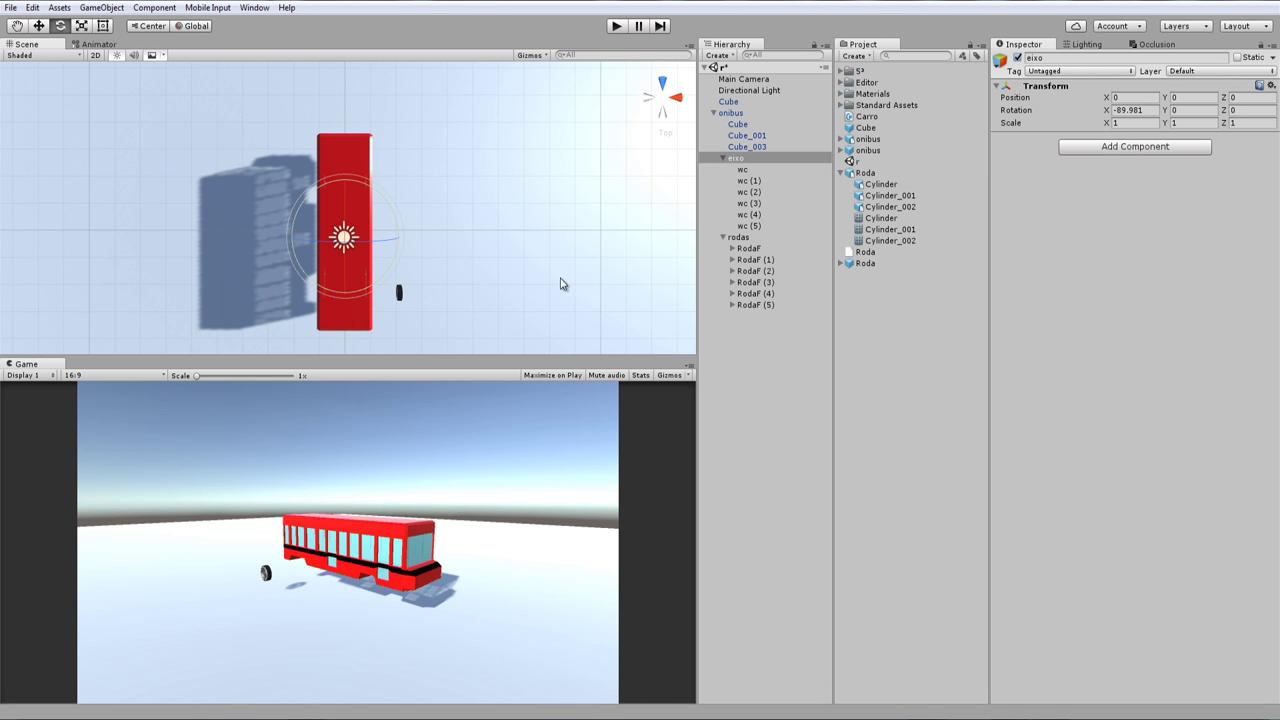
{"action": "left_click", "coordinate": [610, 30]}
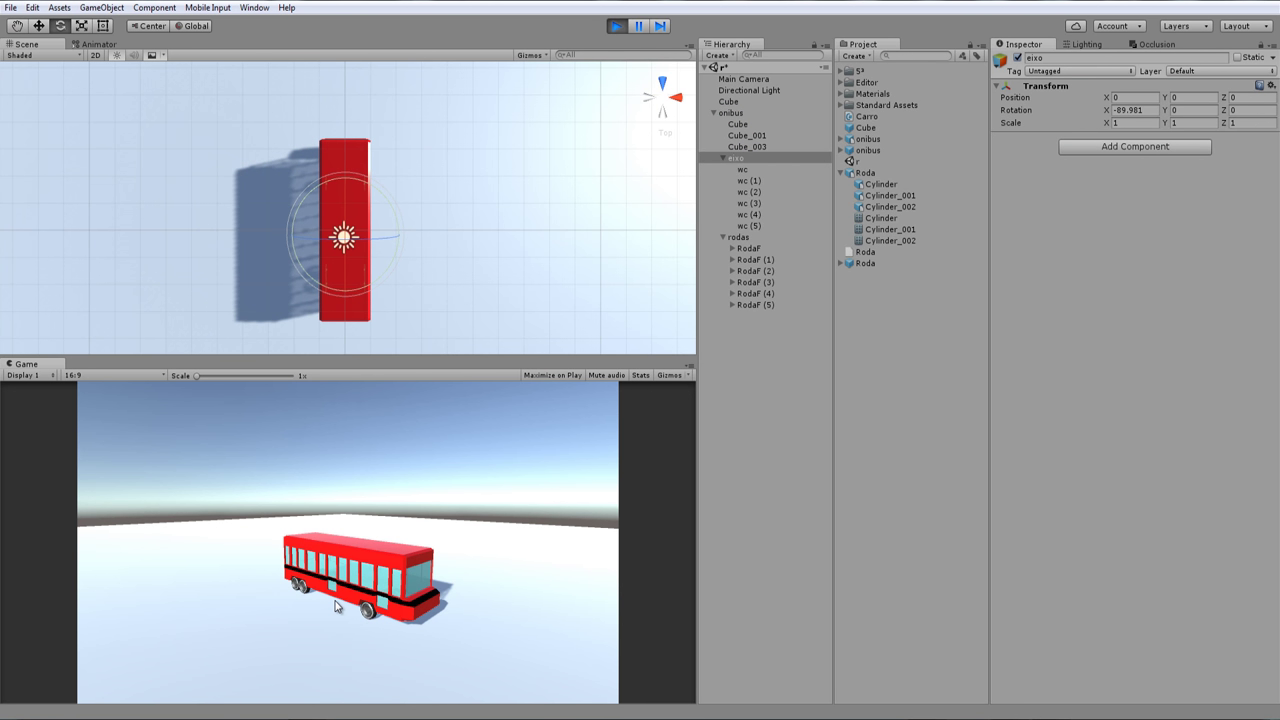
Stop the test run and orbit from the top view to a level side view of the bus
{"action": "left_click", "coordinate": [618, 27]}
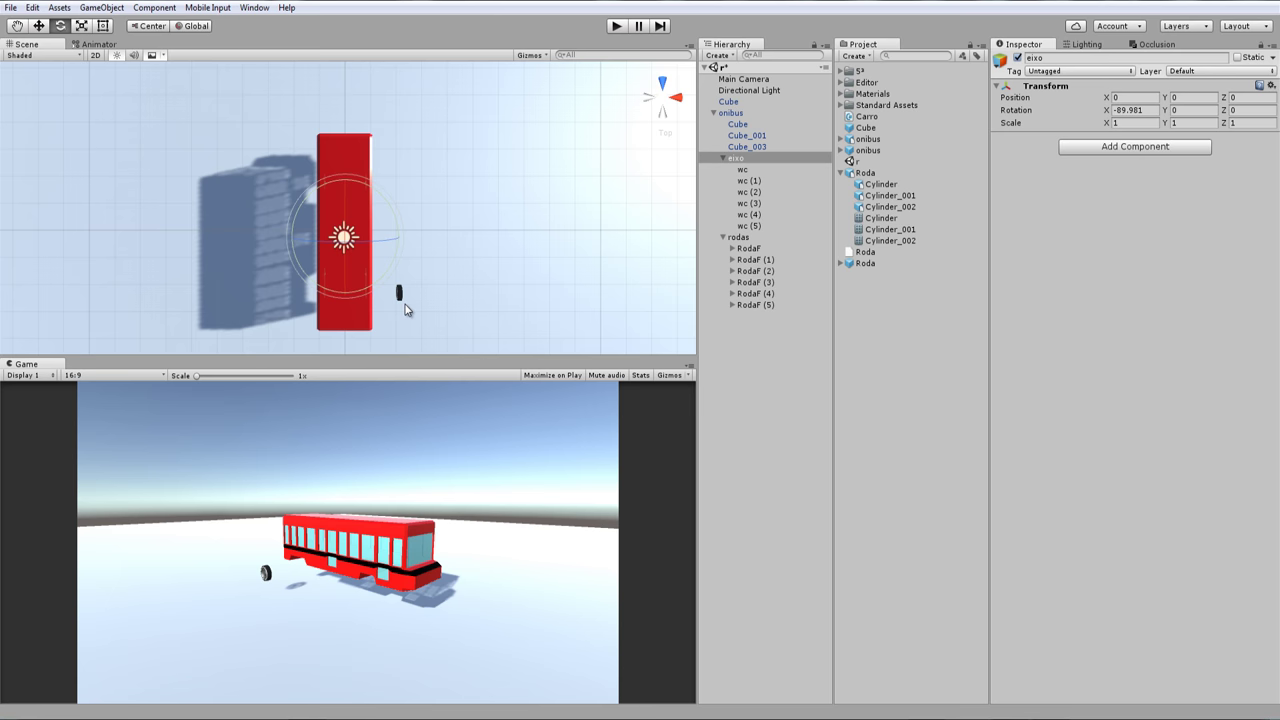
{"action": "scroll", "coordinate": [407, 310], "scroll_direction": "down", "scroll_amount": 1}
{"action": "mouse_move", "coordinate": [443, 320]}
{"action": "left_mouse_down", "text": "alt"}
{"action": "mouse_move", "coordinate": [401, 232]}
{"action": "mouse_move", "coordinate": [275, 217]}
{"action": "mouse_move", "coordinate": [520, 262]}
{"action": "mouse_move", "coordinate": [400, 208]}
{"action": "left_mouse_up", "text": "alt"}
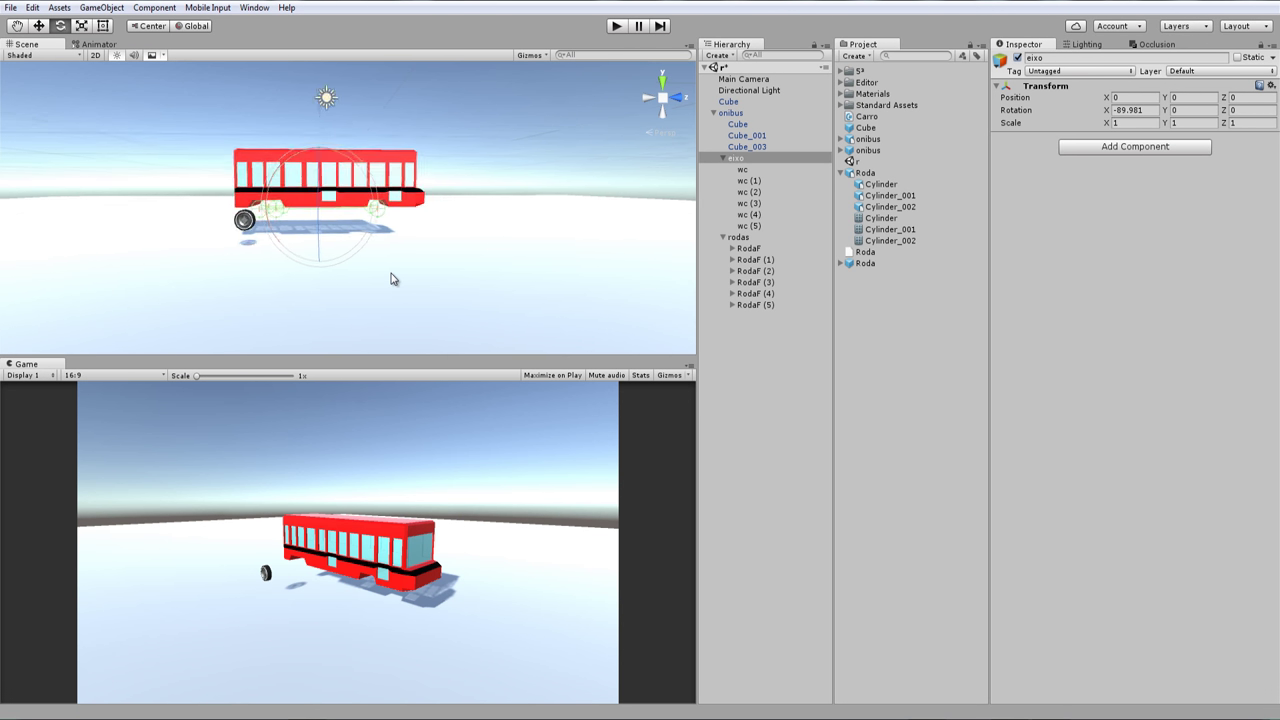
{"action": "mouse_move", "coordinate": [391, 273]}
{"action": "left_mouse_down", "text": "alt"}
{"action": "mouse_move", "coordinate": [460, 216]}
{"action": "mouse_move", "coordinate": [331, 271]}
{"action": "mouse_move", "coordinate": [414, 209]}
{"action": "mouse_move", "coordinate": [443, 229]}
{"action": "mouse_move", "coordinate": [408, 230]}
{"action": "left_mouse_up", "text": "alt"}
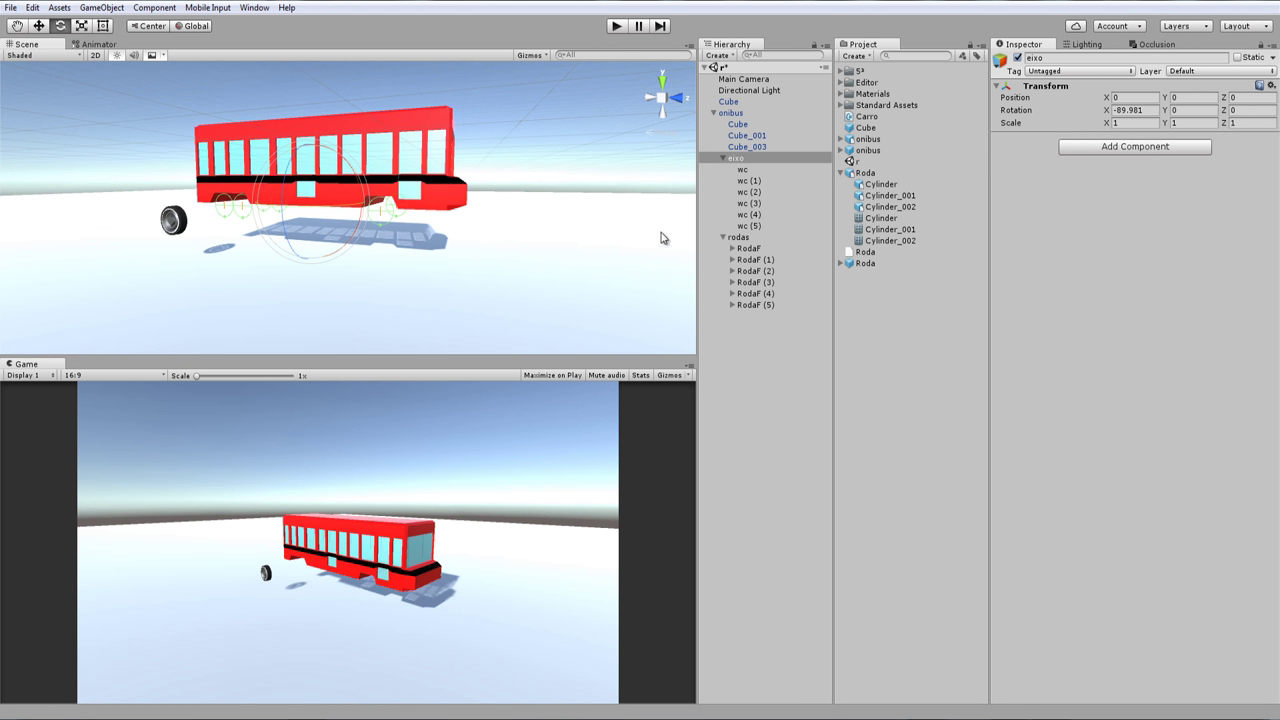
{"action": "left_click", "coordinate": [749, 249]}
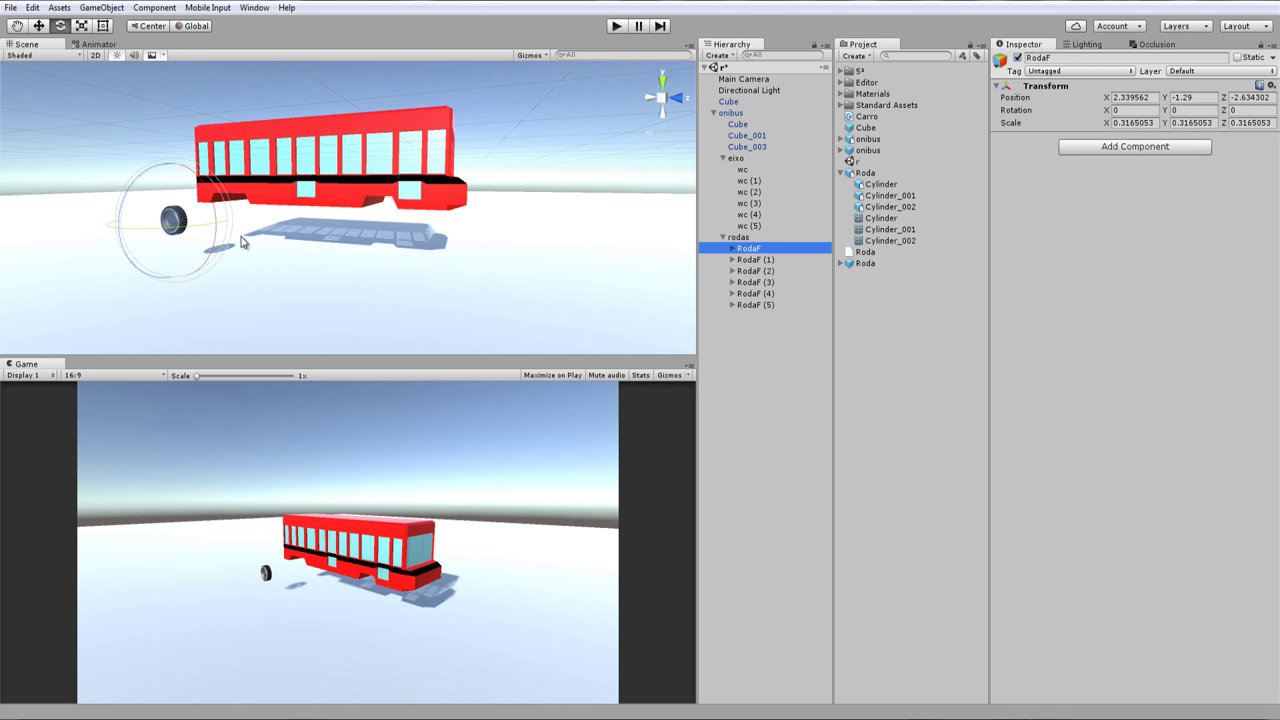
{"action": "left_click_drag", "start_coordinate": [742, 254], "coordinate": [742, 388]}
{"action": "left_click", "coordinate": [713, 306]}
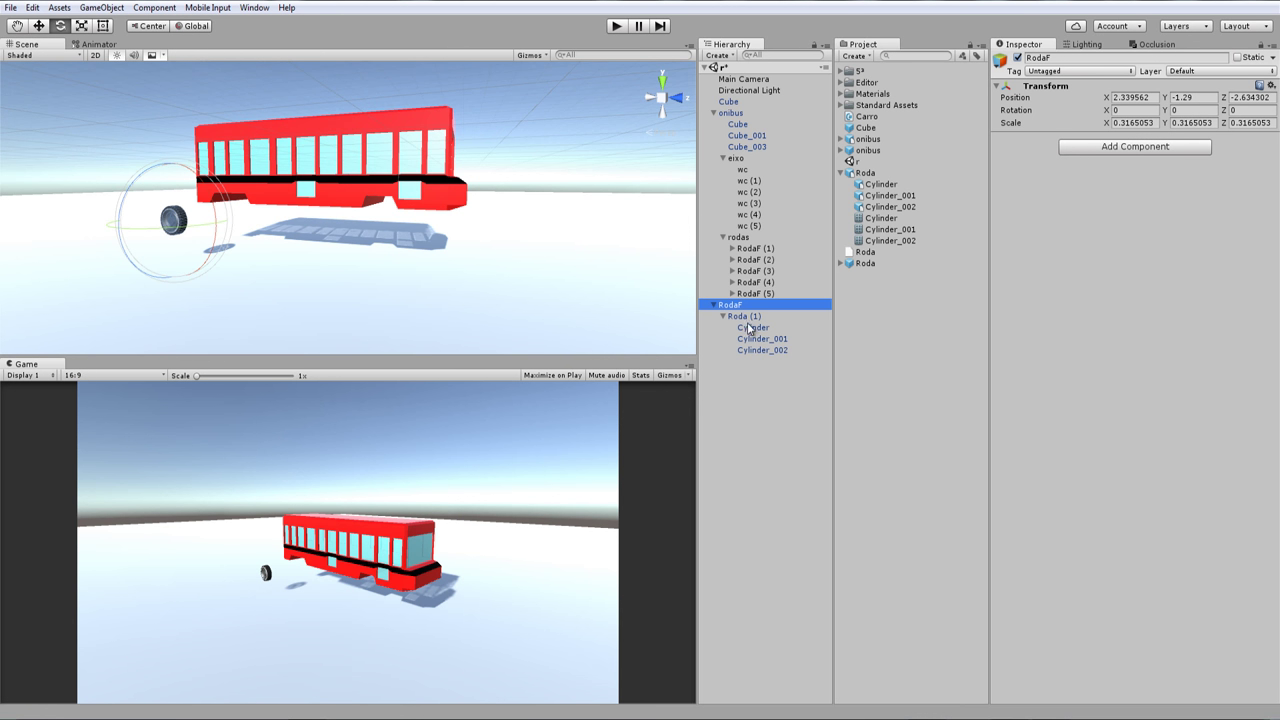
{"action": "left_click", "coordinate": [713, 306]}
{"action": "key", "text": "Delete"}
{"action": "left_click_drag", "start_coordinate": [855, 264], "coordinate": [762, 431]}
{"action": "key", "text": "ctrl+z"}
{"action": "key", "text": "ctrl+z"}
{"action": "key", "text": "ctrl+z"}
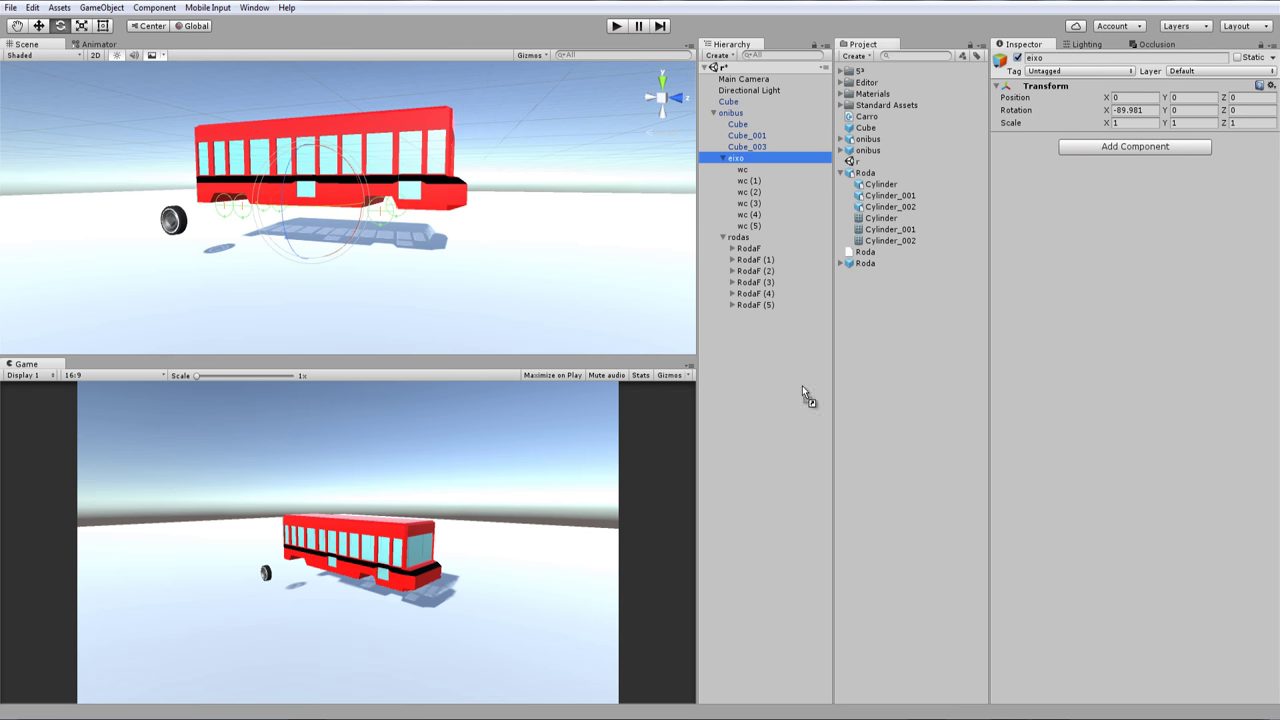
Place a Roda wheel prefab in the scene and create an empty GameObject under it
{"action": "left_click_drag", "start_coordinate": [803, 388], "coordinate": [727, 442]}
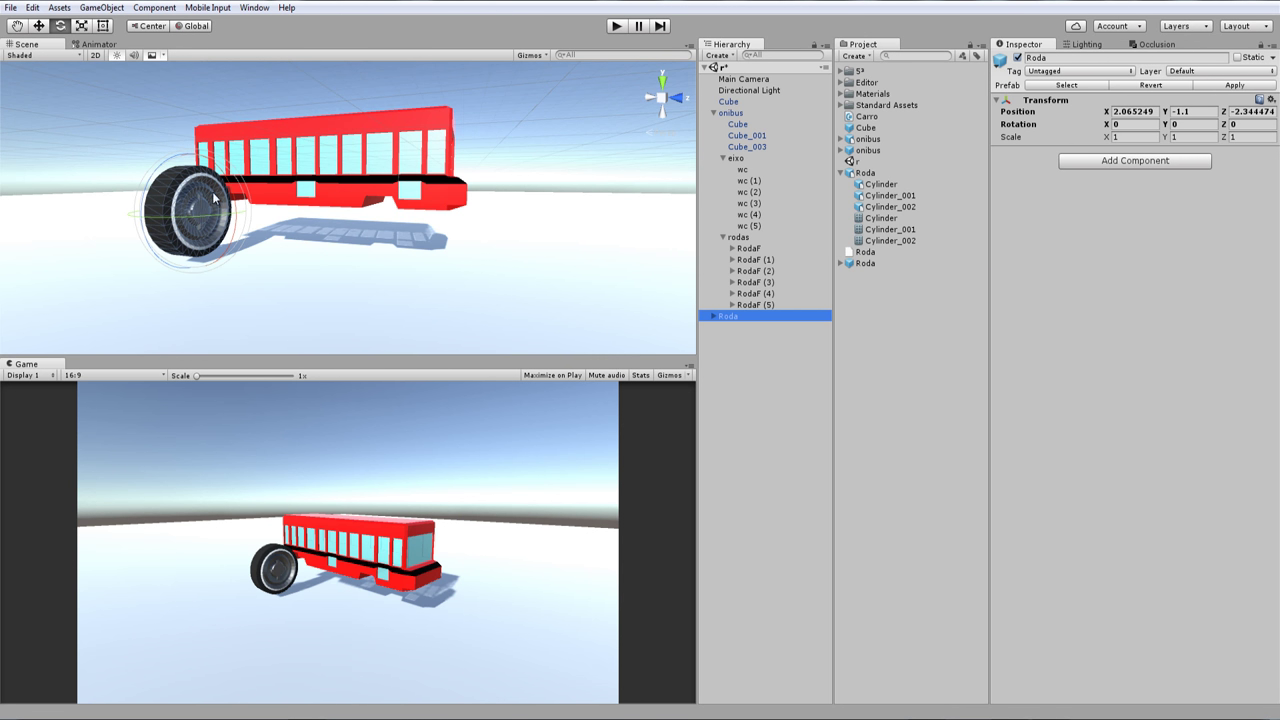
{"action": "right_click", "coordinate": [724, 320]}
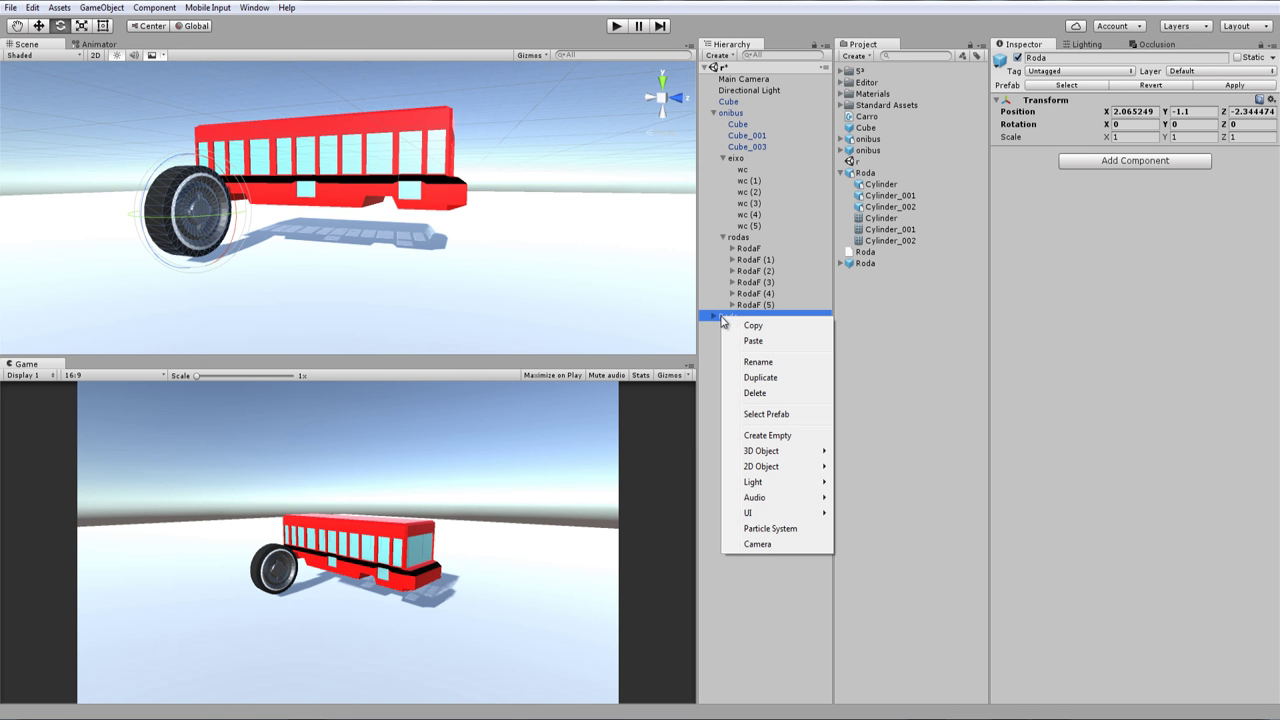
{"action": "left_click", "coordinate": [767, 436]}
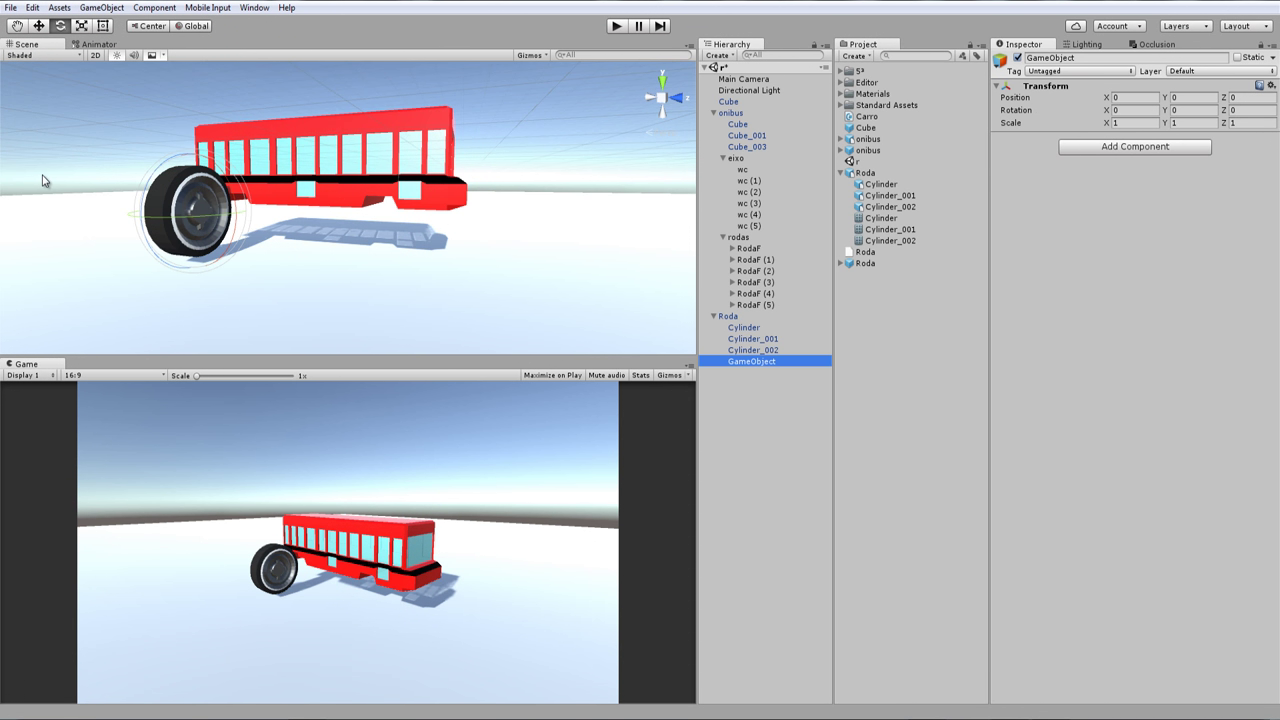
Frame the new empty GameObject and set handles to Pivot and Local
{"action": "left_click", "coordinate": [40, 27]}
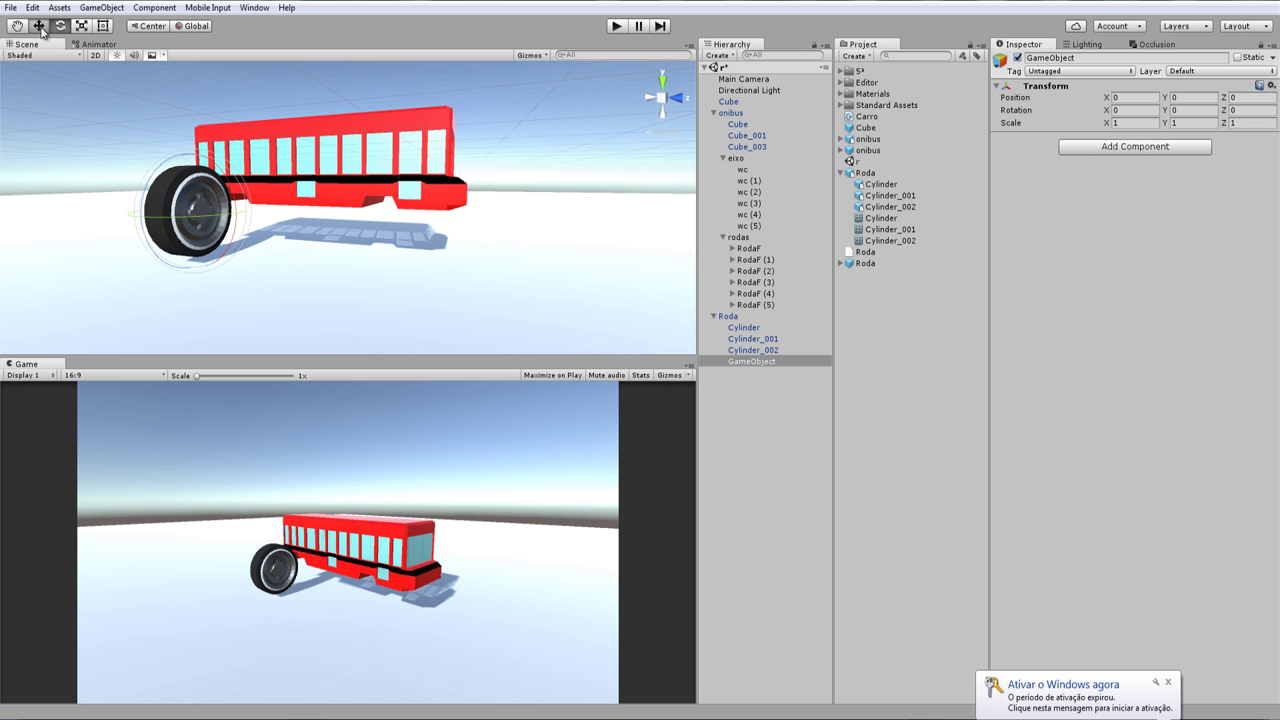
{"action": "key", "text": "f"}
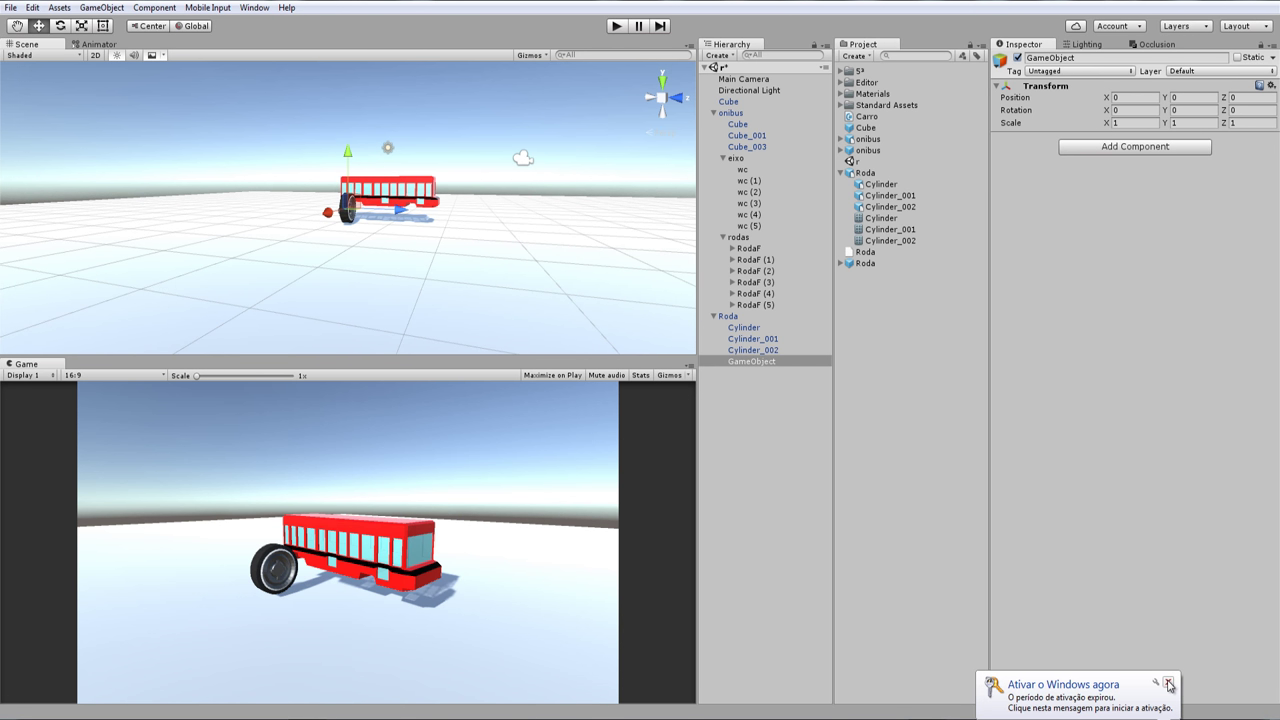
{"action": "left_click", "coordinate": [1169, 684]}
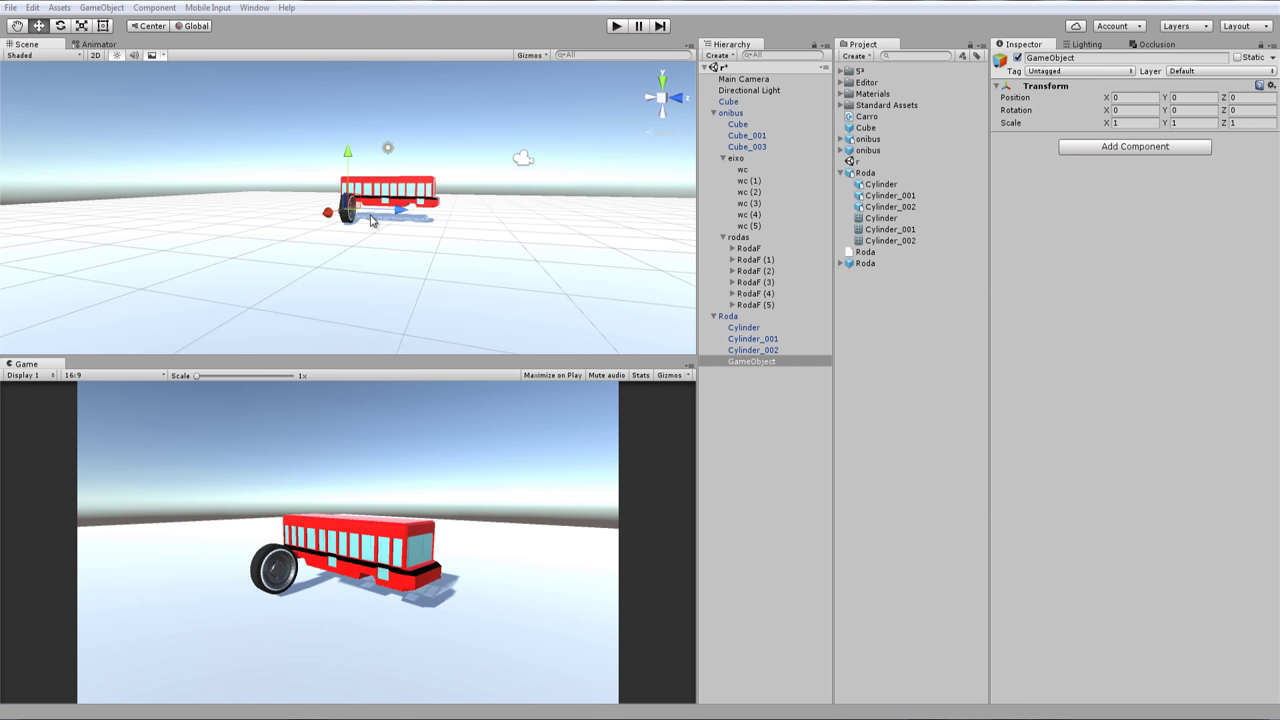
{"action": "left_click", "coordinate": [680, 100]}
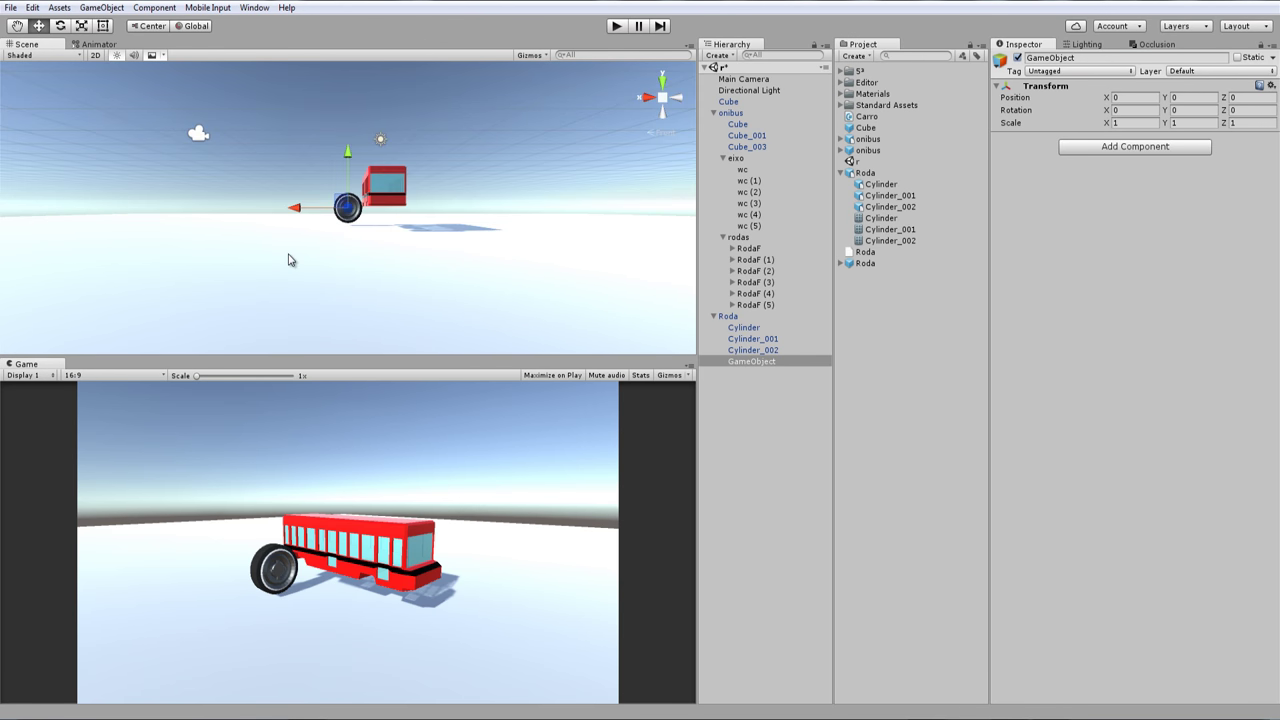
{"action": "scroll", "coordinate": [300, 255], "scroll_direction": "up", "scroll_amount": 2}
{"action": "scroll", "coordinate": [315, 248], "scroll_direction": "up", "scroll_amount": 2}
{"action": "scroll", "coordinate": [335, 240], "scroll_direction": "up", "scroll_amount": 3}
{"action": "scroll", "coordinate": [354, 232], "scroll_direction": "up", "scroll_amount": 2}
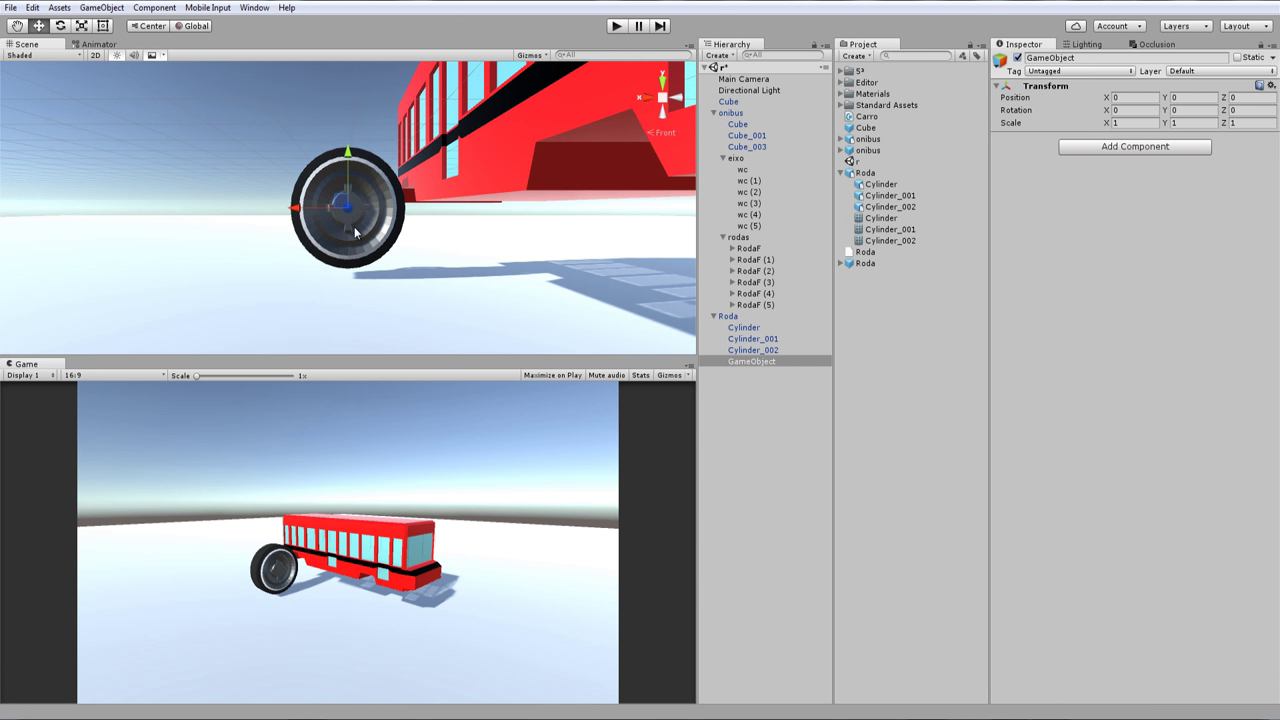
{"action": "mouse_move", "coordinate": [355, 232]}
{"action": "left_mouse_down", "text": "alt"}
{"action": "mouse_move", "coordinate": [434, 289]}
{"action": "mouse_move", "coordinate": [611, 303]}
{"action": "left_mouse_up", "text": "alt"}
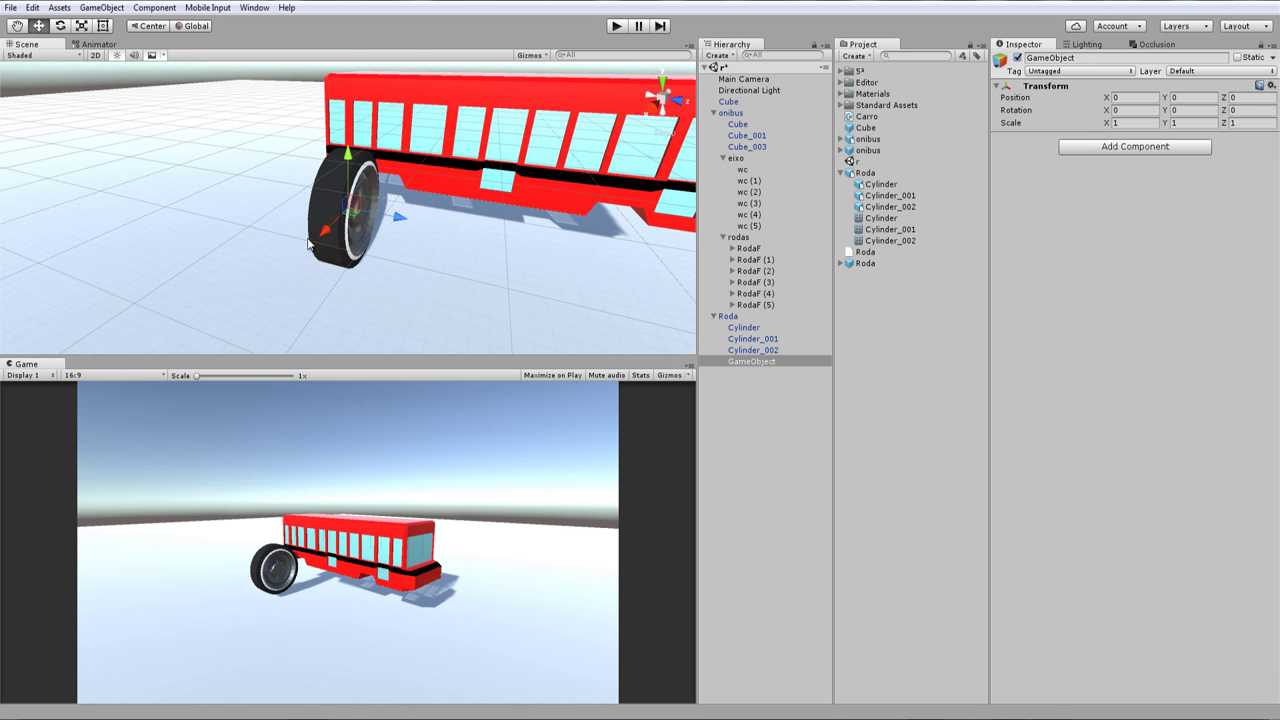
{"action": "left_click", "coordinate": [155, 27]}
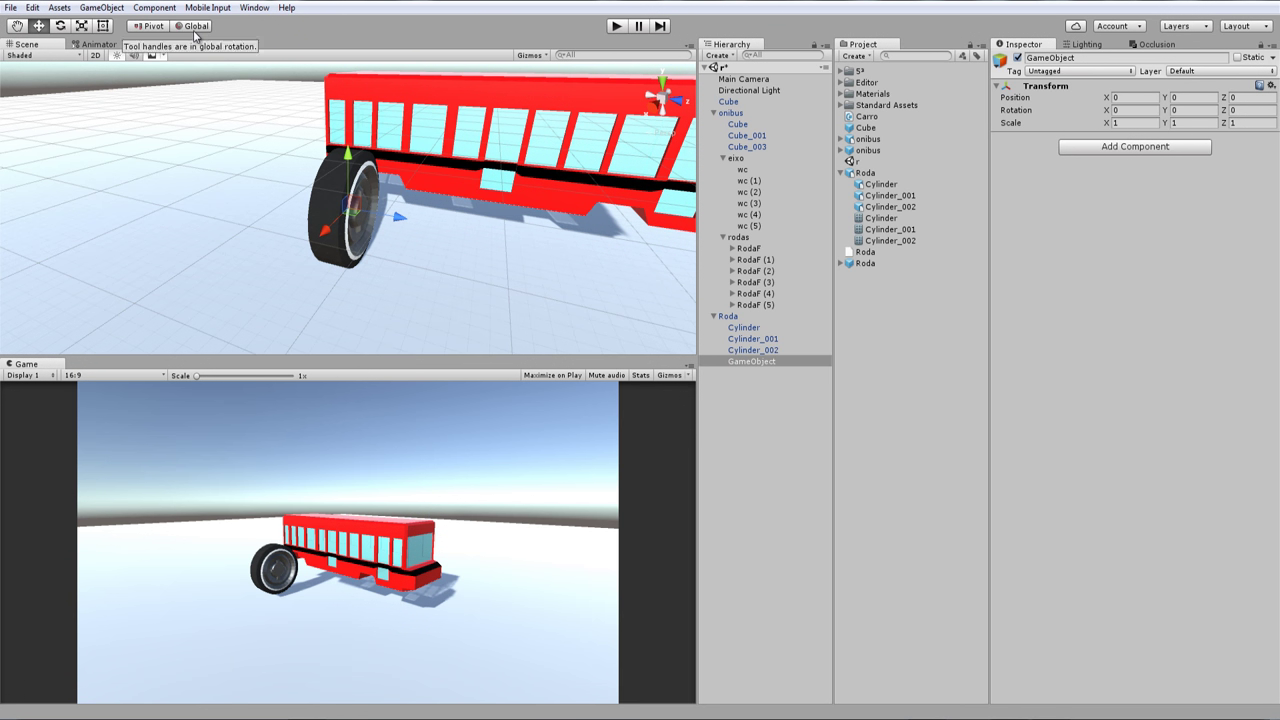
{"action": "left_click", "coordinate": [191, 26]}
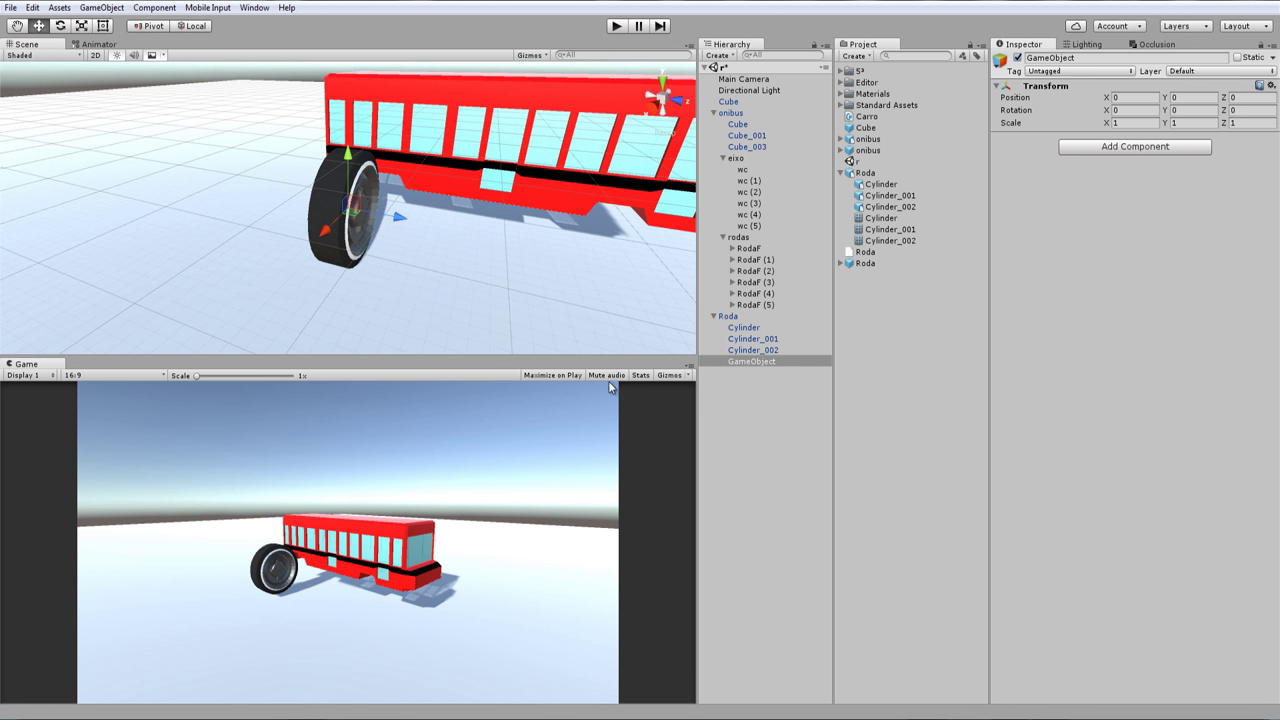
Move GameObject to the top level, nest Roda inside it, and turn Roda 90 on Y
{"action": "left_click", "coordinate": [750, 361]}
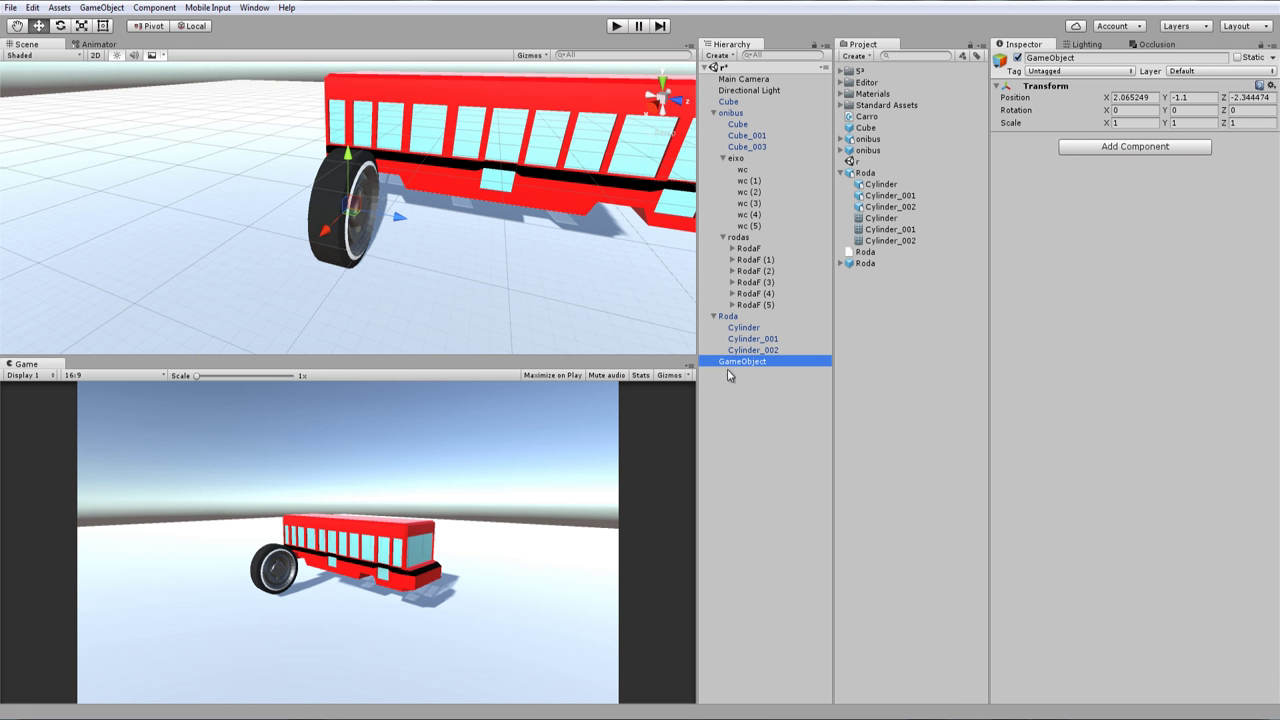
{"action": "left_click", "coordinate": [724, 317]}
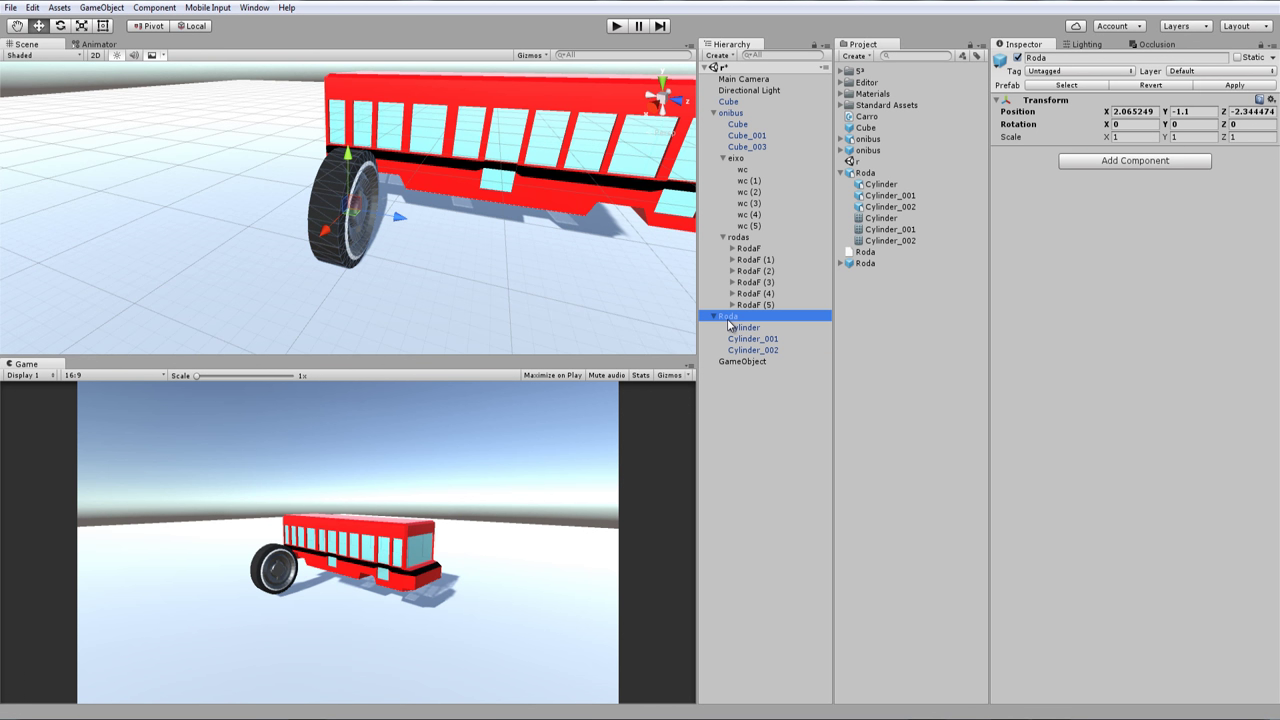
{"action": "left_click_drag", "start_coordinate": [733, 330], "coordinate": [752, 362]}
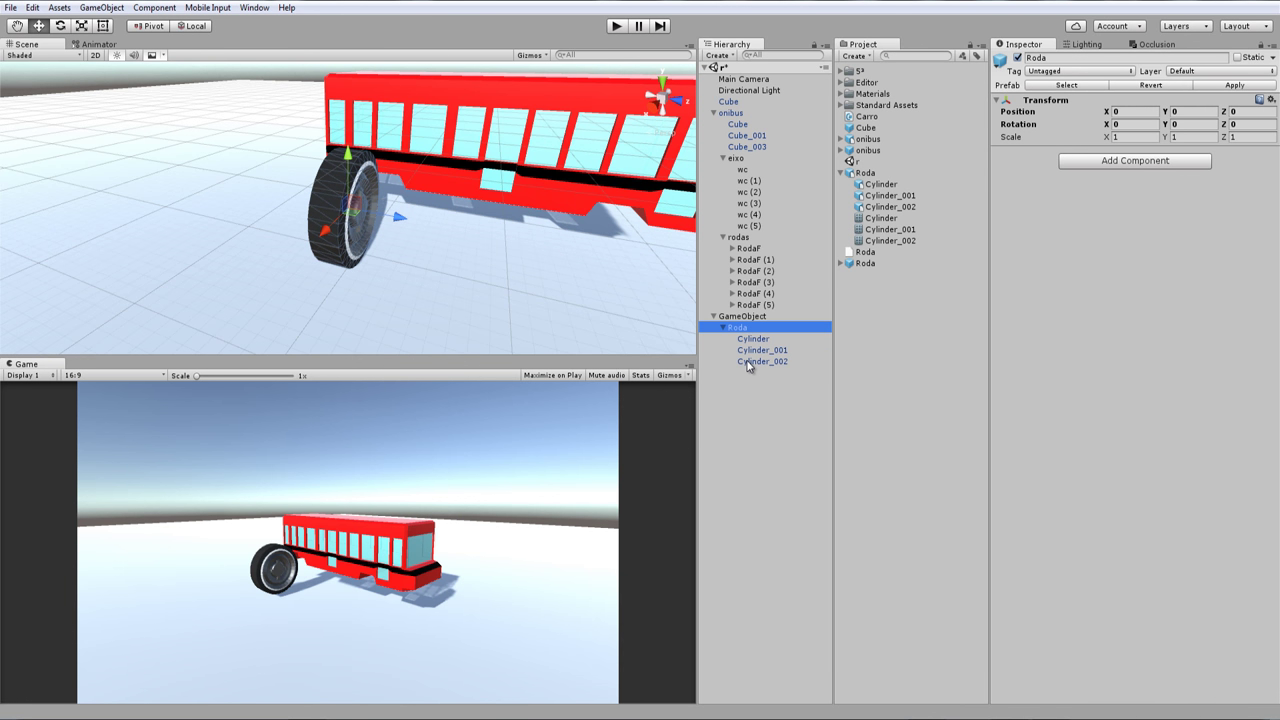
{"action": "left_click", "coordinate": [1195, 124]}
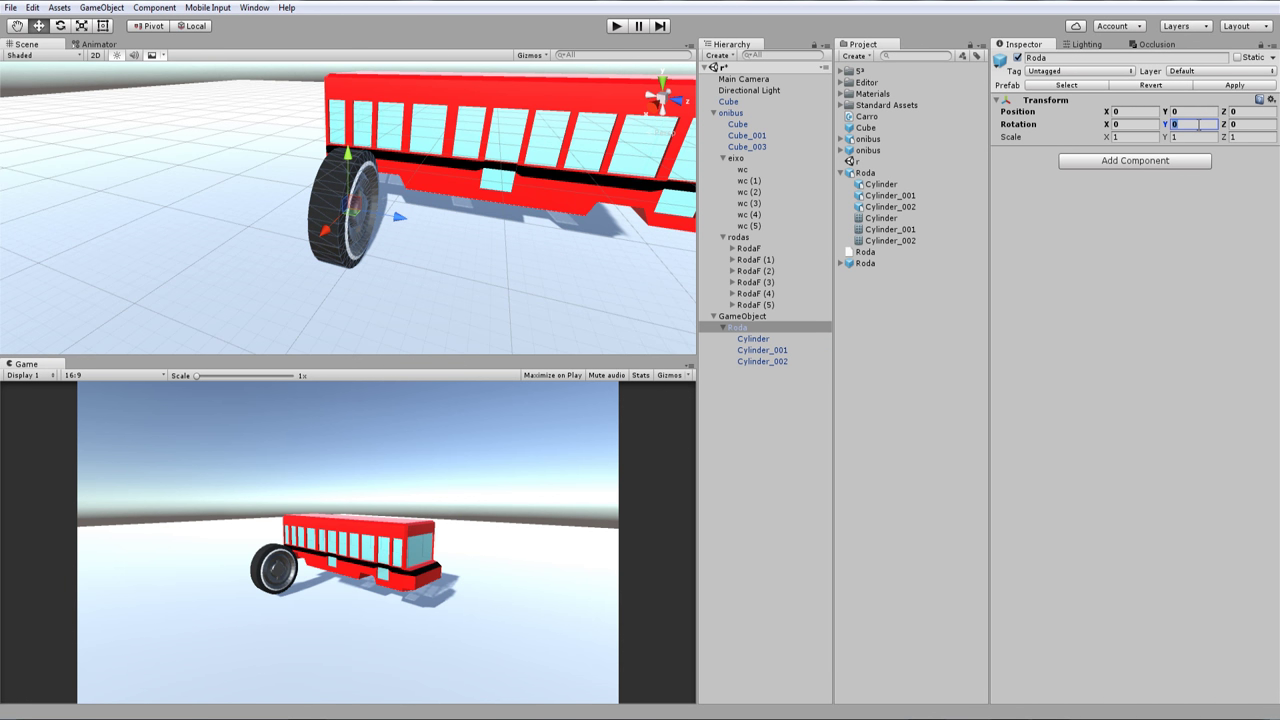
{"action": "type", "text": "90"}
{"action": "key", "text": "Return"}
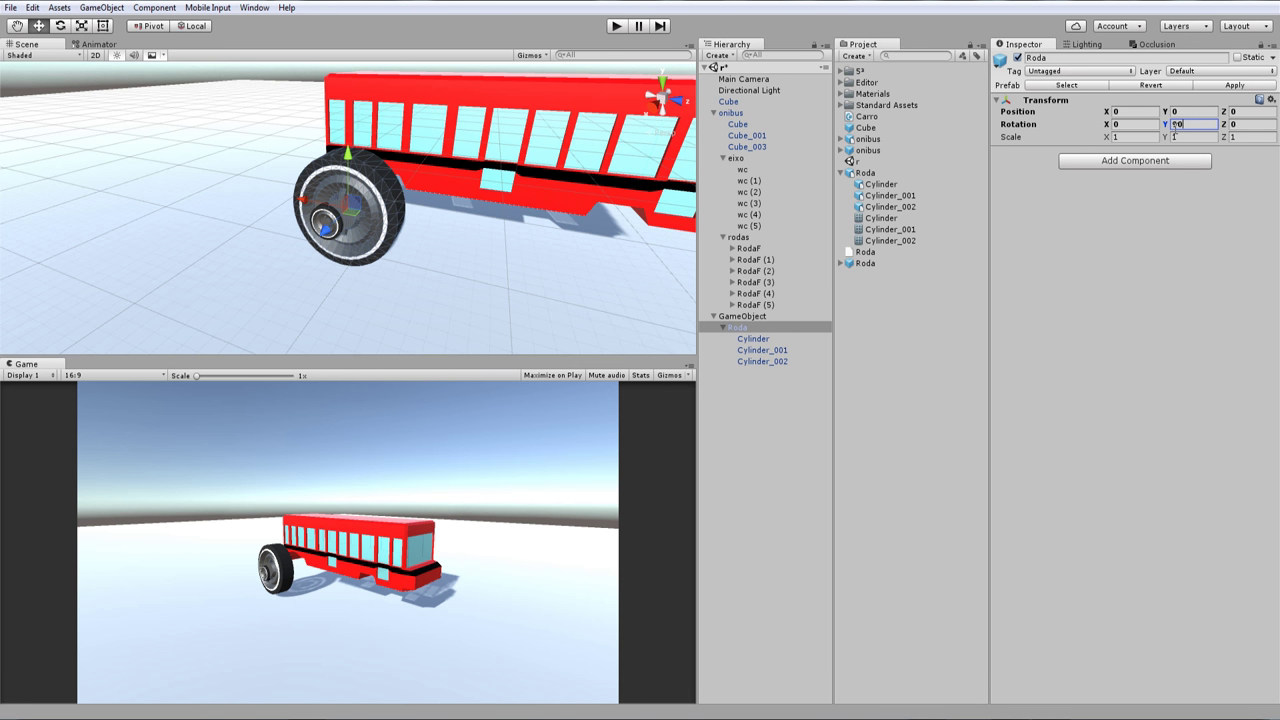
{"action": "left_click_drag", "start_coordinate": [400, 290], "coordinate": [429, 278], "text": "alt"}
{"action": "left_click", "coordinate": [740, 316]}
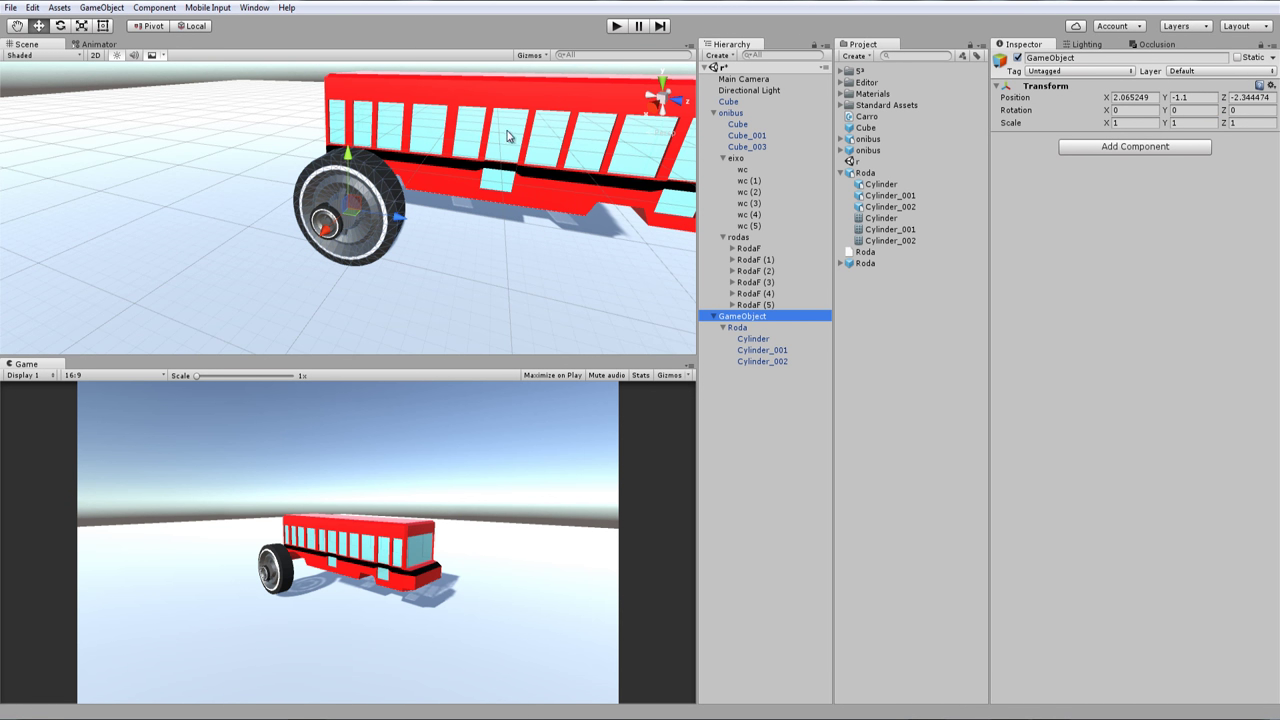
{"action": "left_click_drag", "start_coordinate": [507, 136], "coordinate": [406, 195], "text": "alt"}
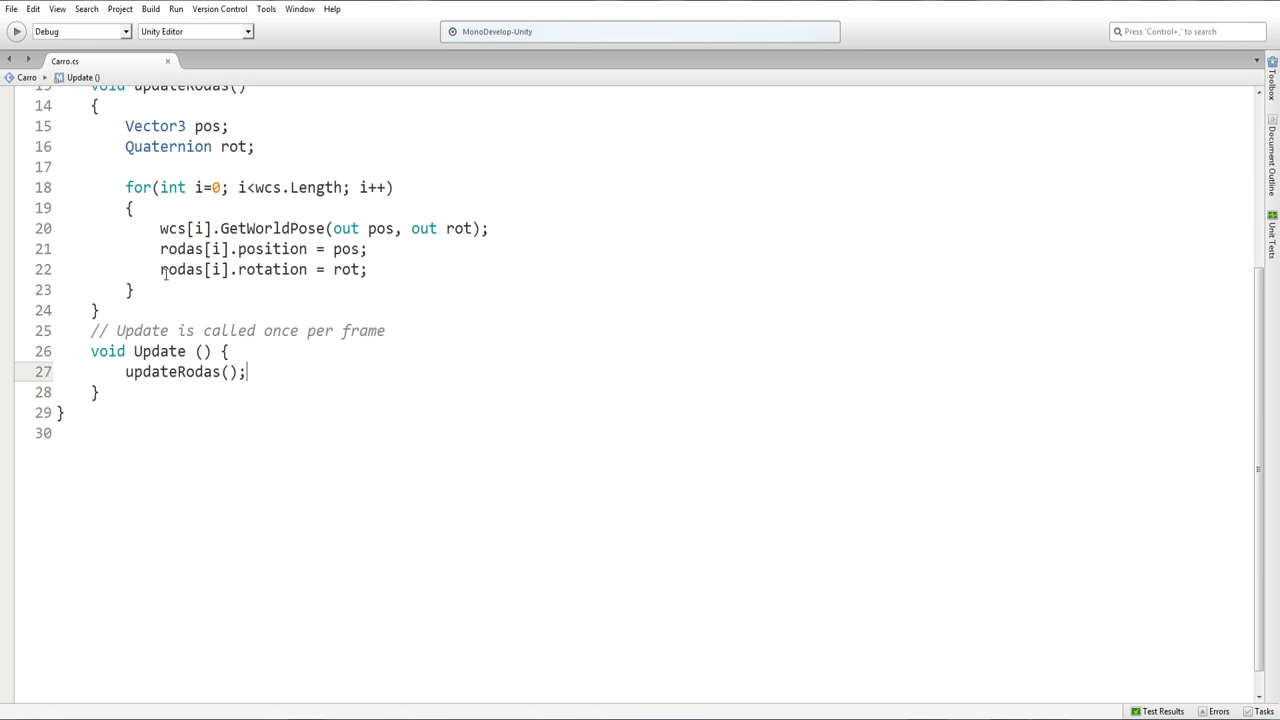
Scroll through Carro.cs to review the updateRodas loop
{"action": "scroll", "coordinate": [249, 320], "scroll_direction": "up", "scroll_amount": 2}
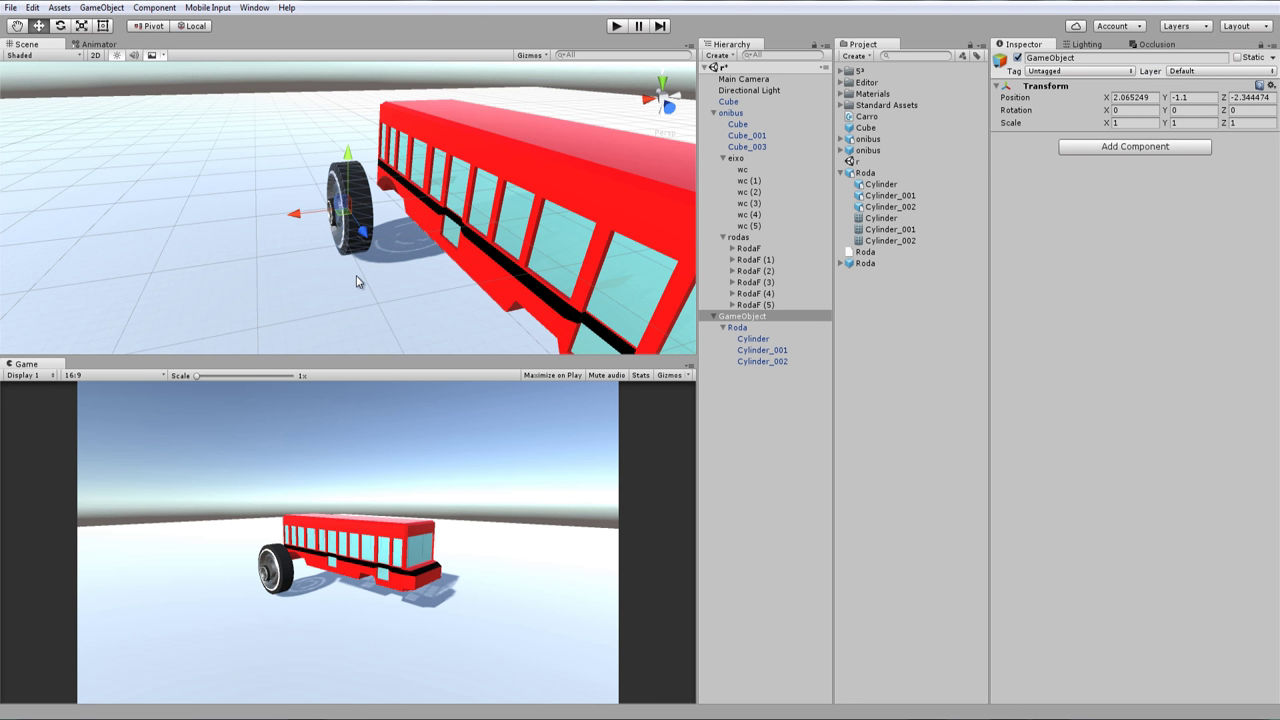
Play the scene and tilt the ground Cube back and forth on X
{"action": "left_click", "coordinate": [615, 27]}
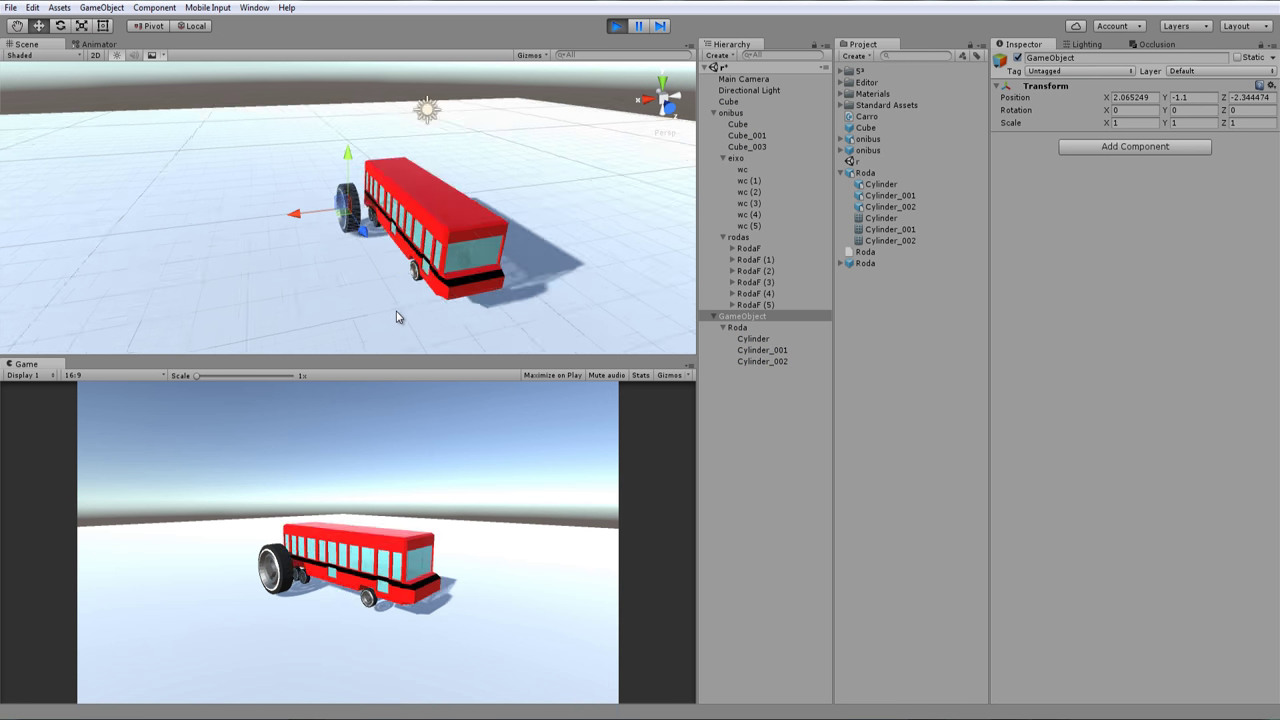
{"action": "left_click", "coordinate": [500, 235]}
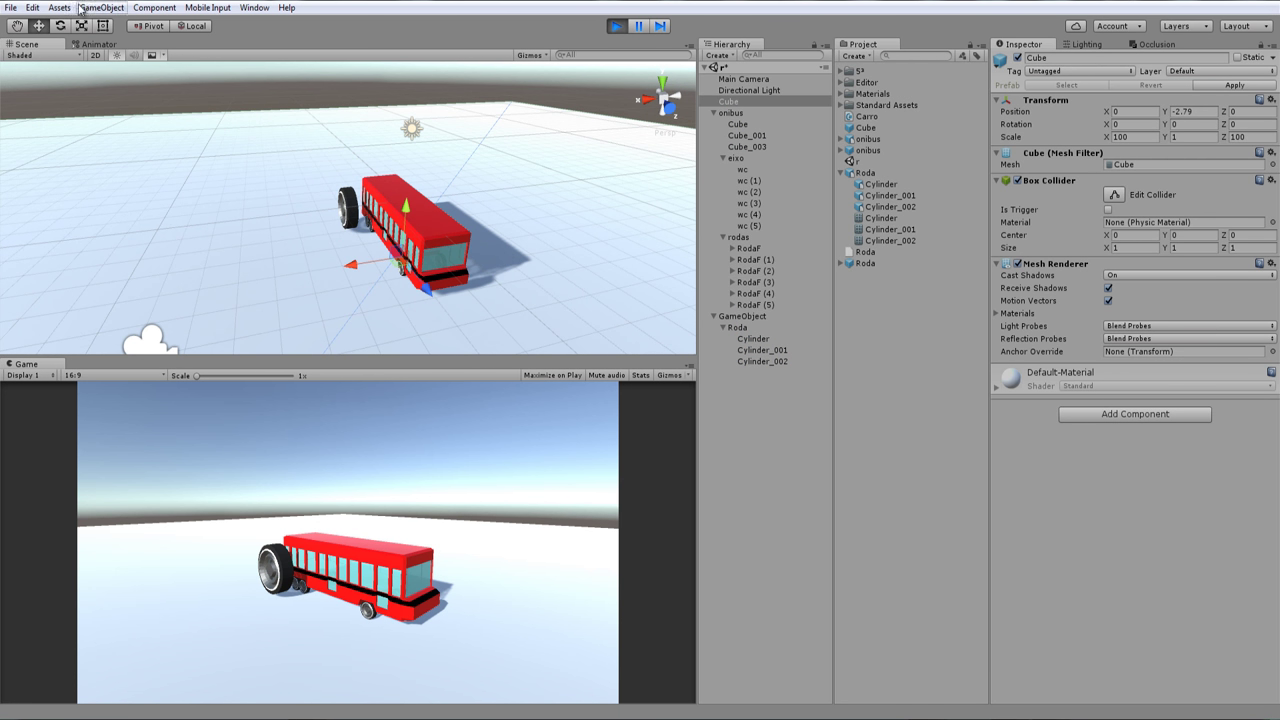
{"action": "mouse_move", "coordinate": [422, 214]}
{"action": "left_mouse_down"}
{"action": "mouse_move", "coordinate": [419, 193]}
{"action": "mouse_move", "coordinate": [416, 275]}
{"action": "left_mouse_up"}
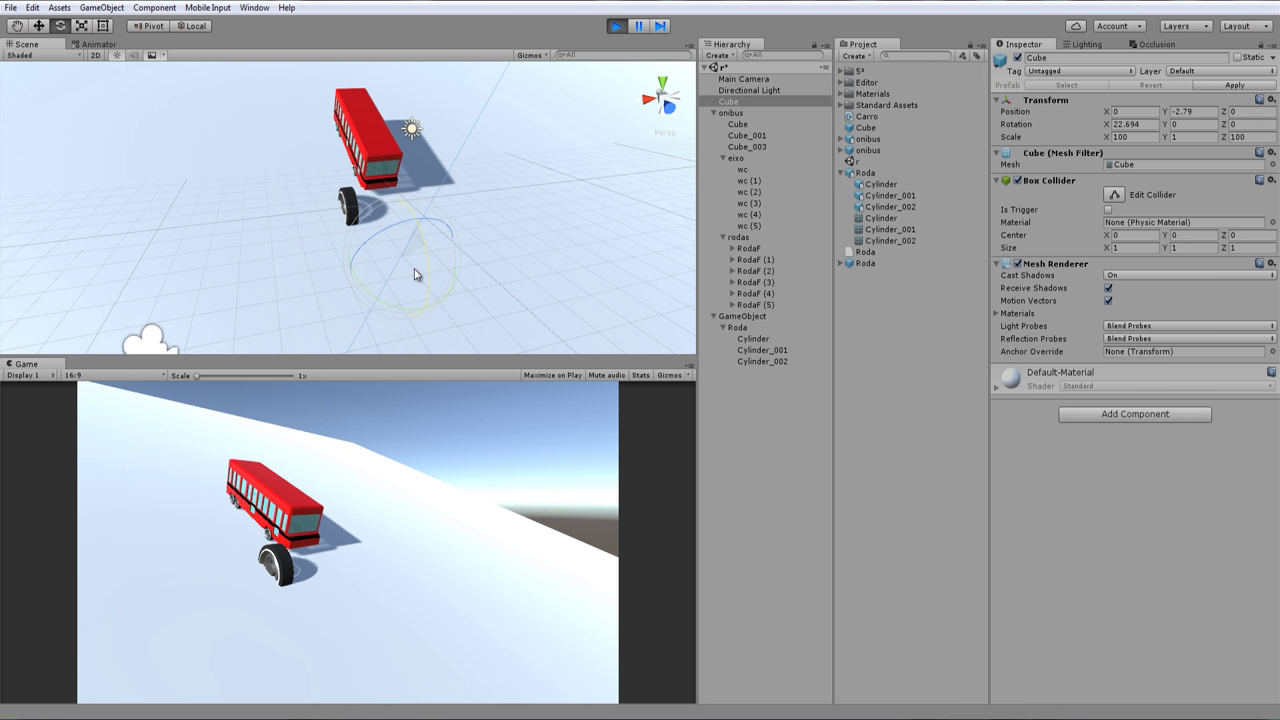
{"action": "mouse_move", "coordinate": [416, 275]}
{"action": "left_mouse_down"}
{"action": "mouse_move", "coordinate": [407, 204]}
{"action": "mouse_move", "coordinate": [407, 291]}
{"action": "left_mouse_up"}
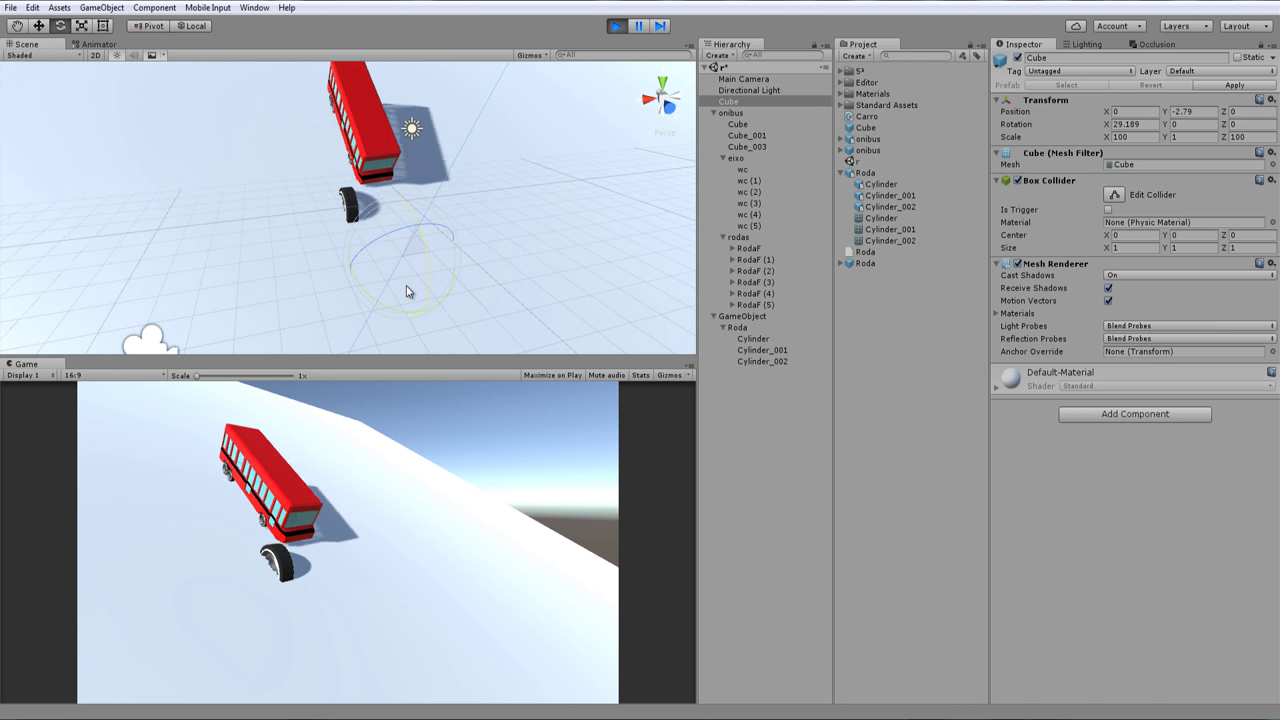
{"action": "mouse_move", "coordinate": [407, 291]}
{"action": "left_mouse_down"}
{"action": "mouse_move", "coordinate": [385, 197]}
{"action": "mouse_move", "coordinate": [398, 277]}
{"action": "left_mouse_up"}
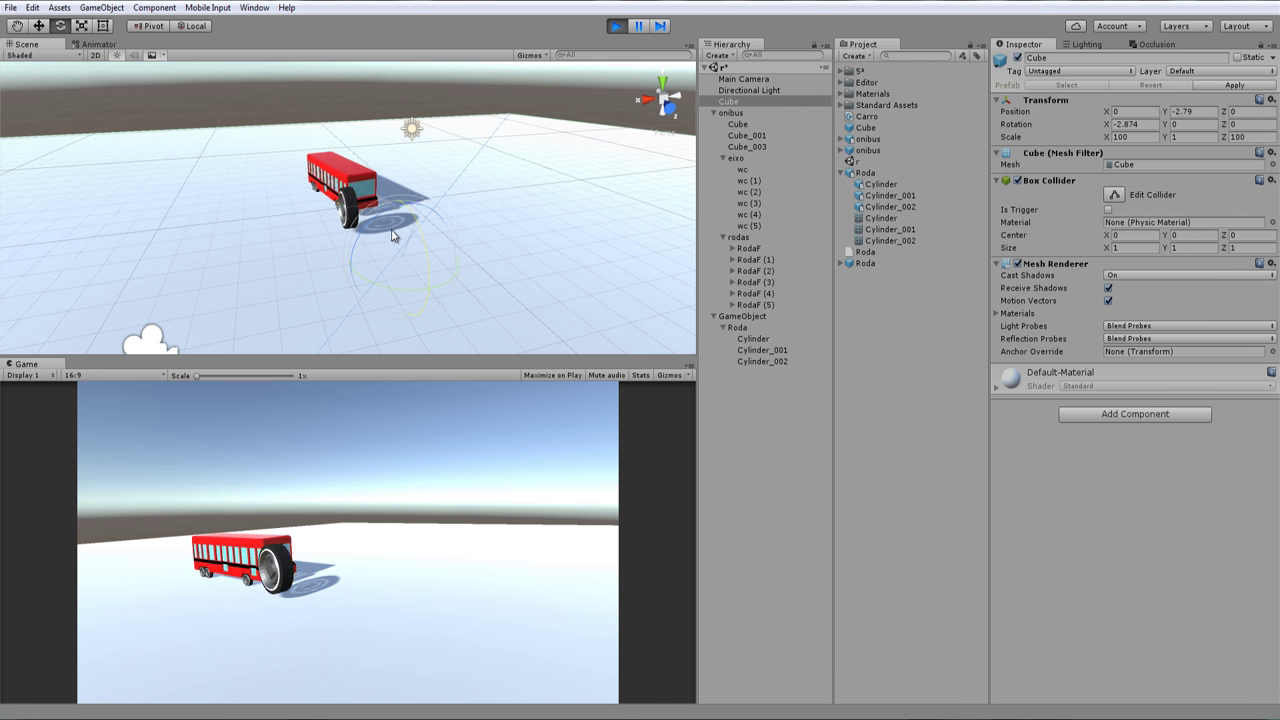
Restart the play test and tilt the ground Cube to about 10° on X
{"action": "left_click", "coordinate": [614, 26]}
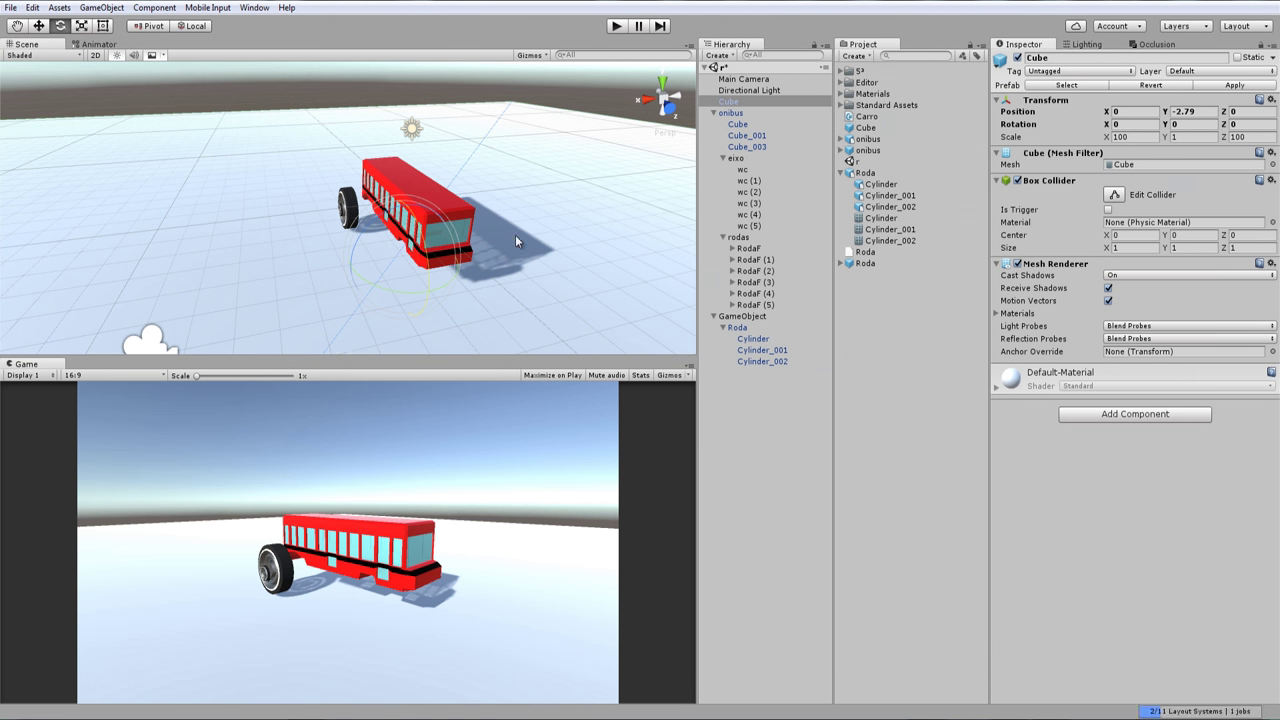
{"action": "left_click", "coordinate": [612, 26]}
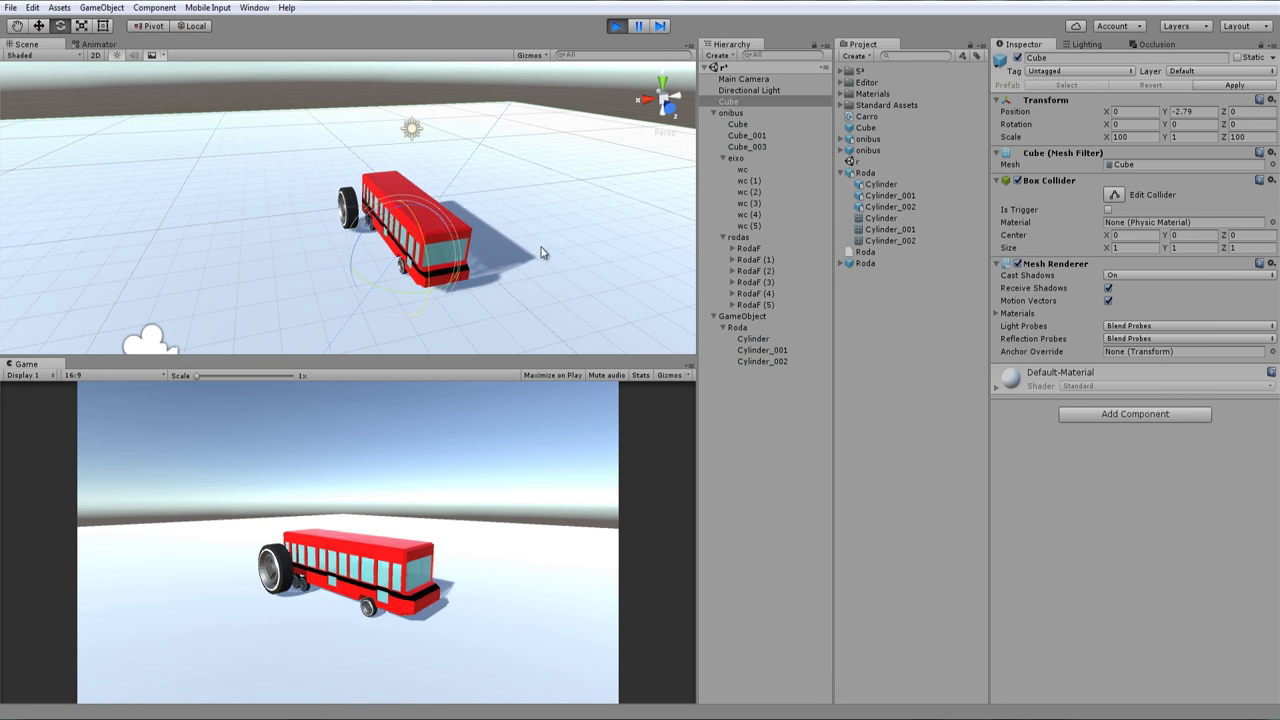
{"action": "left_click_drag", "start_coordinate": [419, 226], "coordinate": [423, 276]}
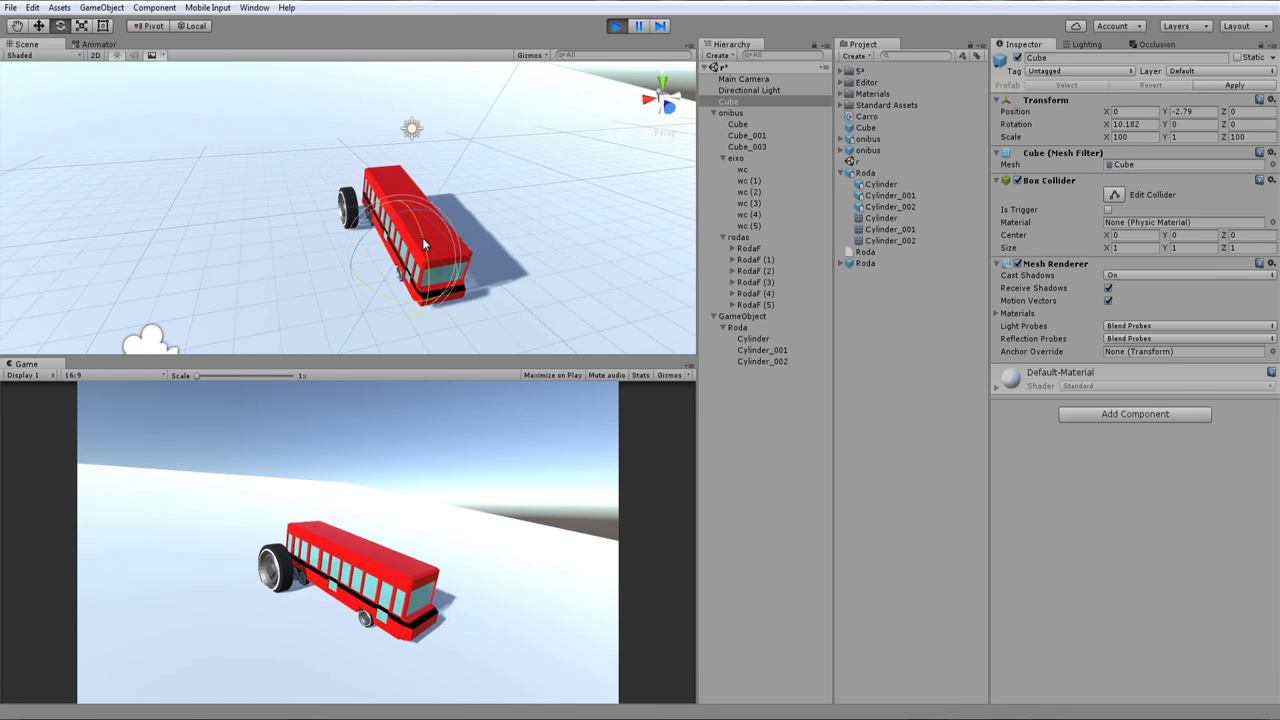